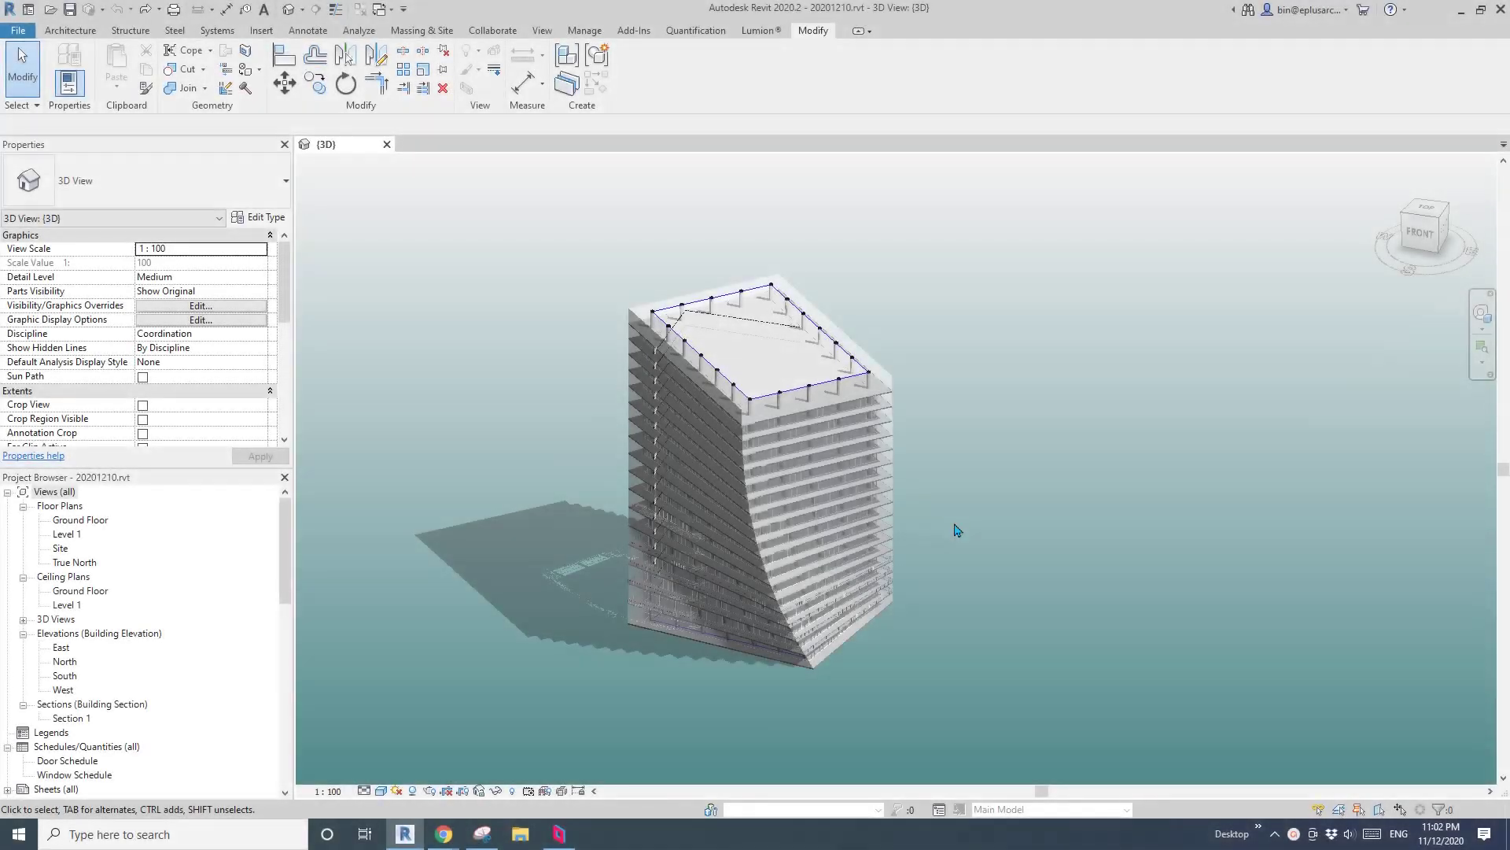
Examine the twisted tower's floor slabs, column rows and overall mass in the 3D view.
scroll(819, 434, "up", 4)
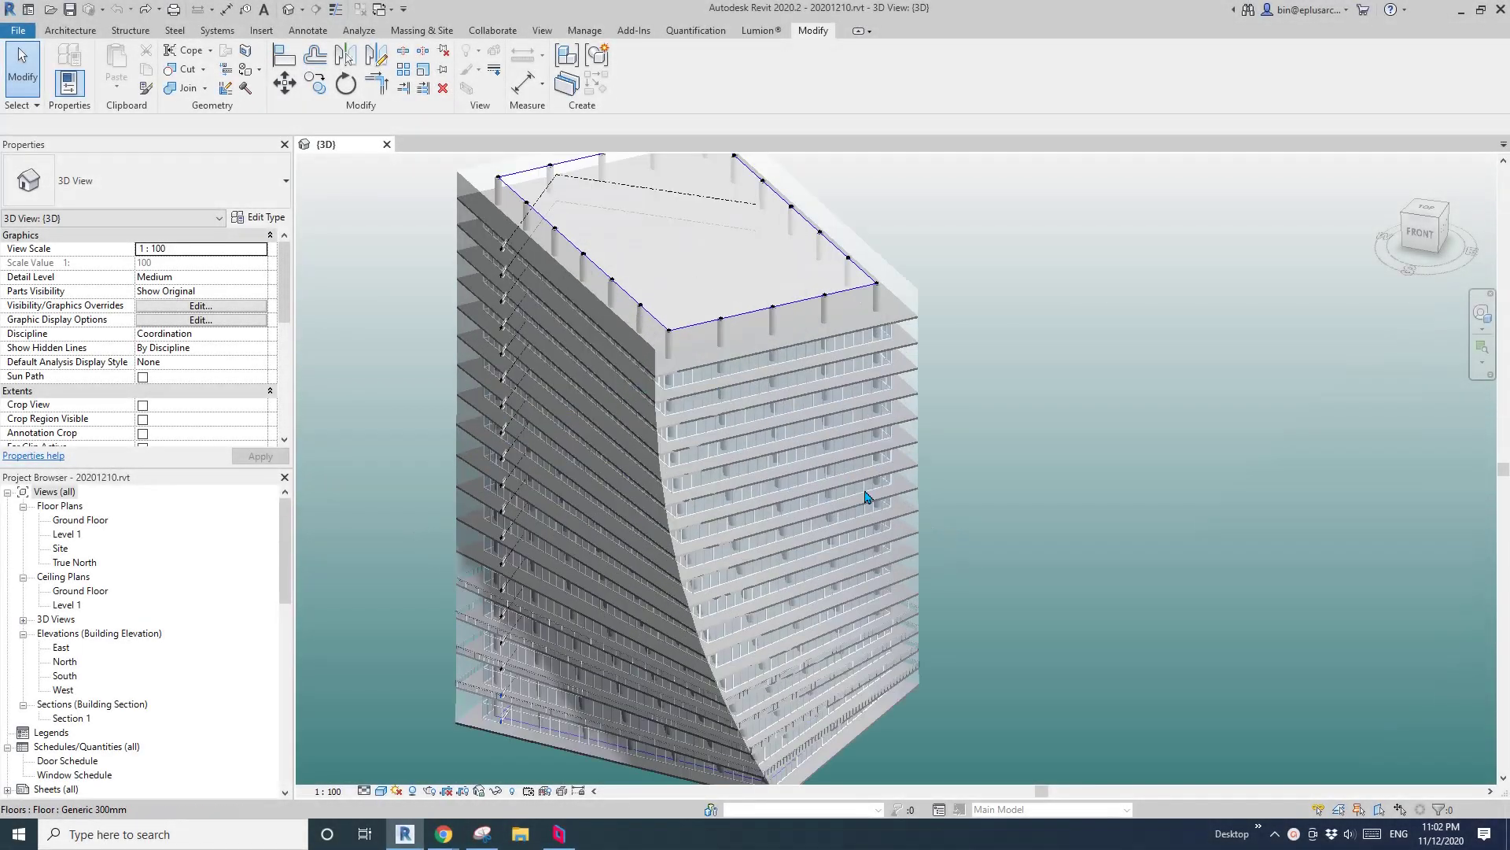
scroll(814, 346, "down", 3)
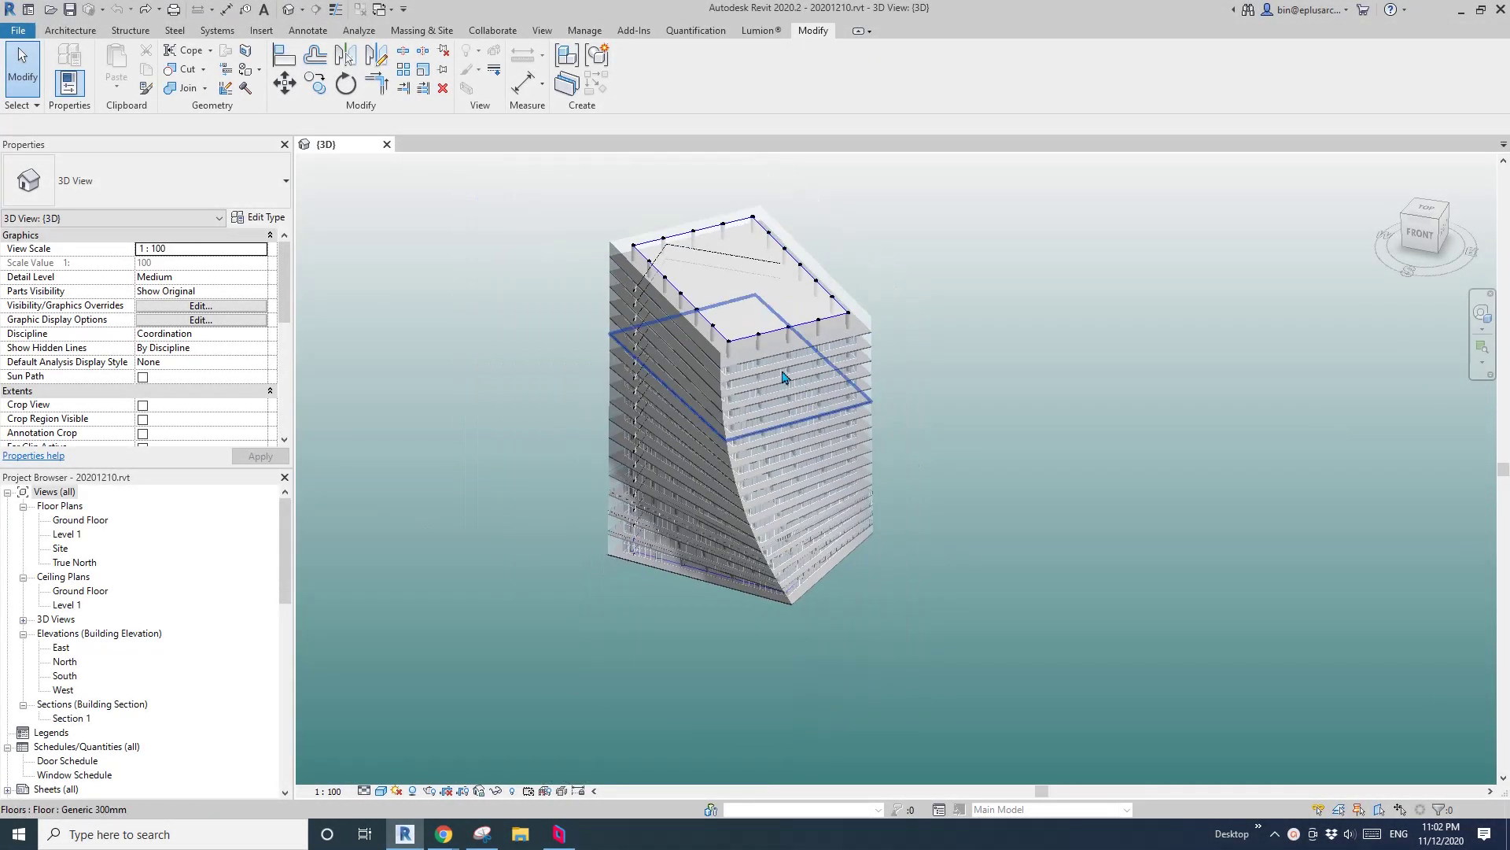
scroll(760, 407, "up", 2)
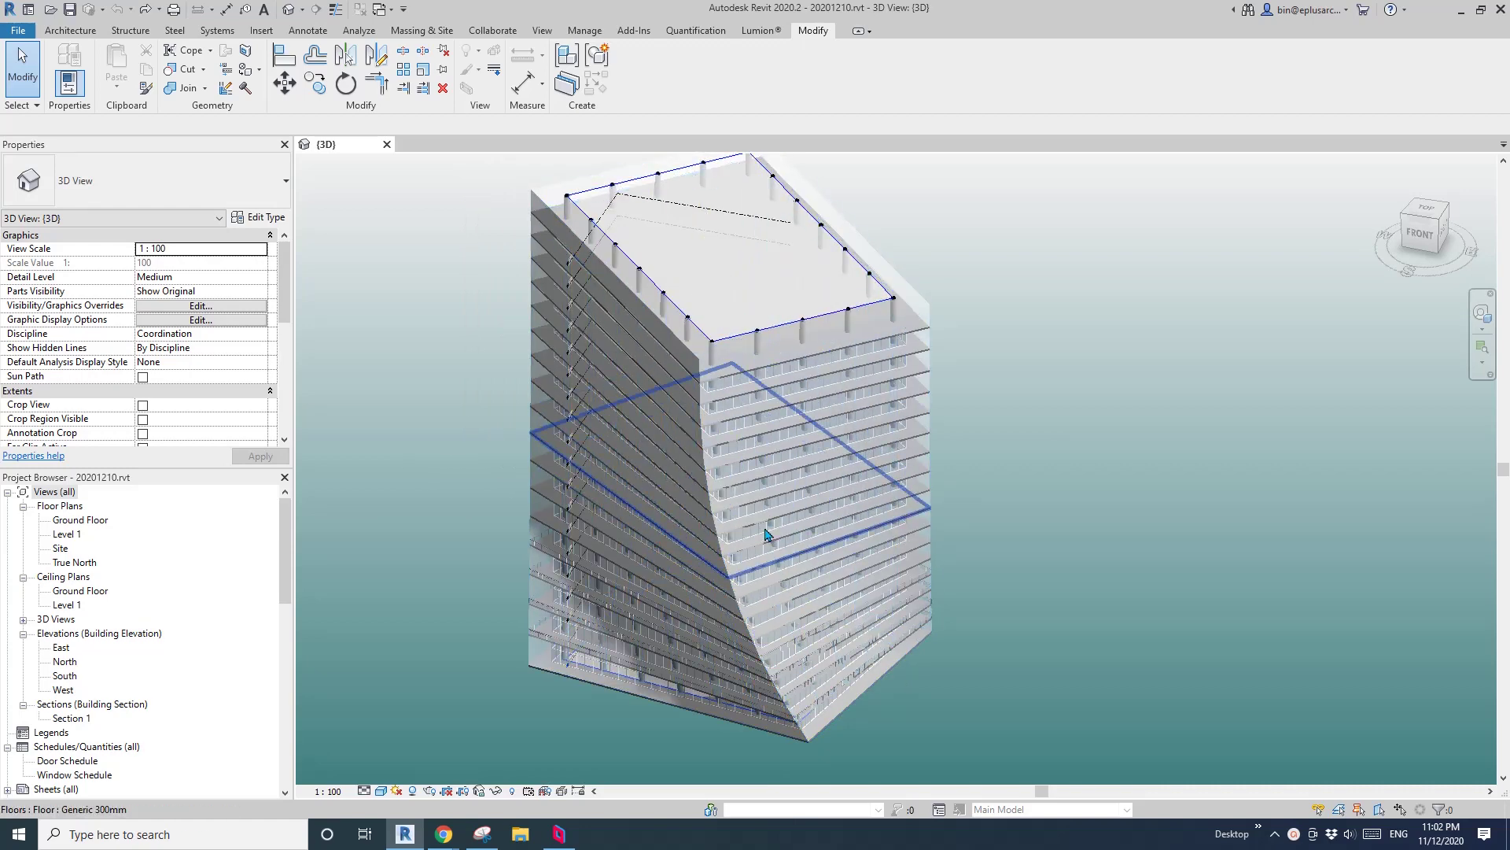
scroll(767, 450, "up", 2)
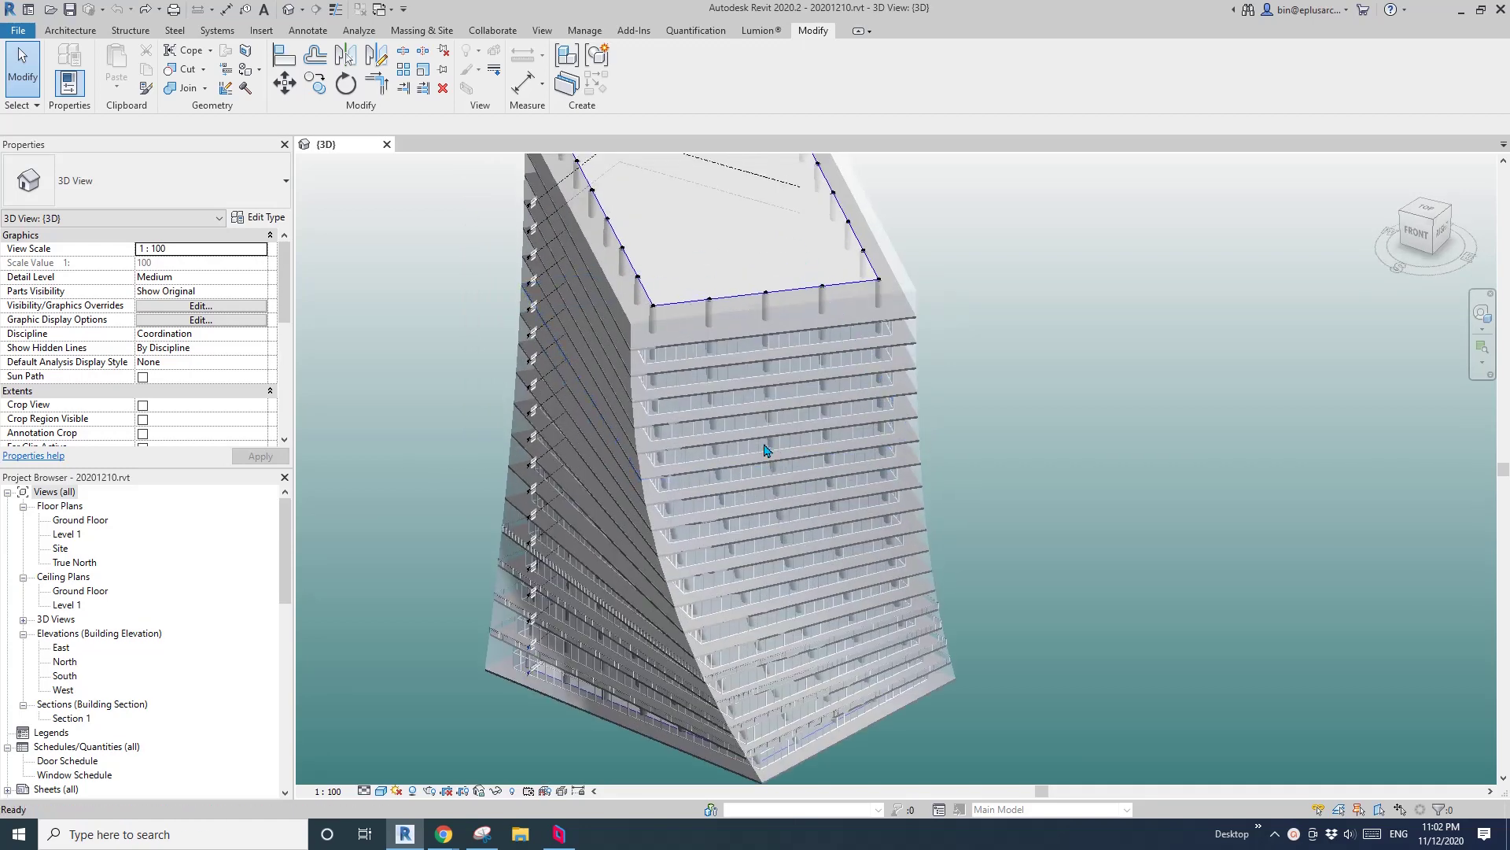
scroll(728, 435, "down", 1)
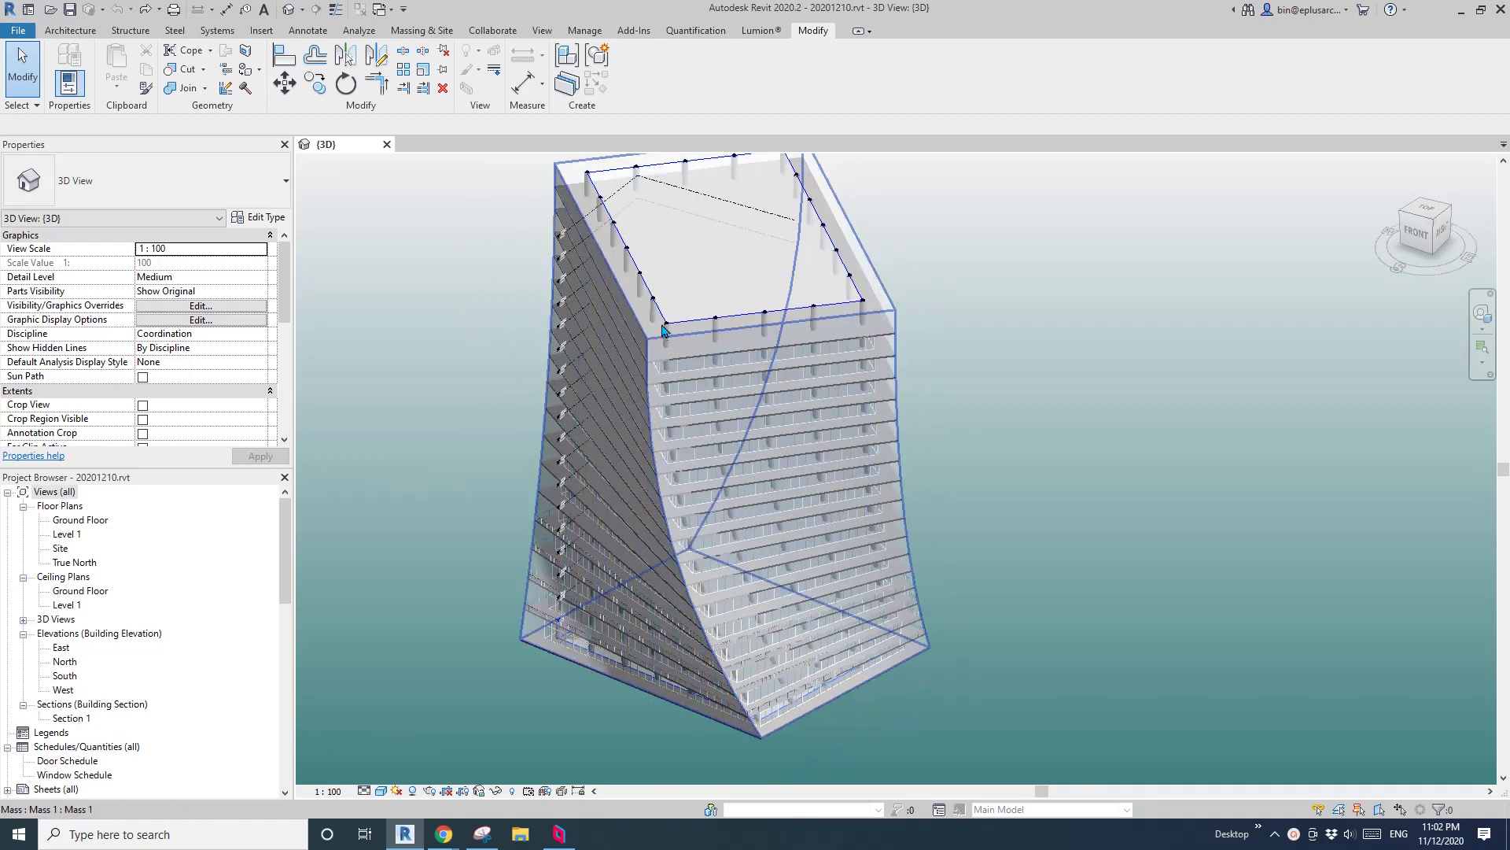
middle_click_drag(669, 349, 663, 429)
scroll(678, 396, "down", 1)
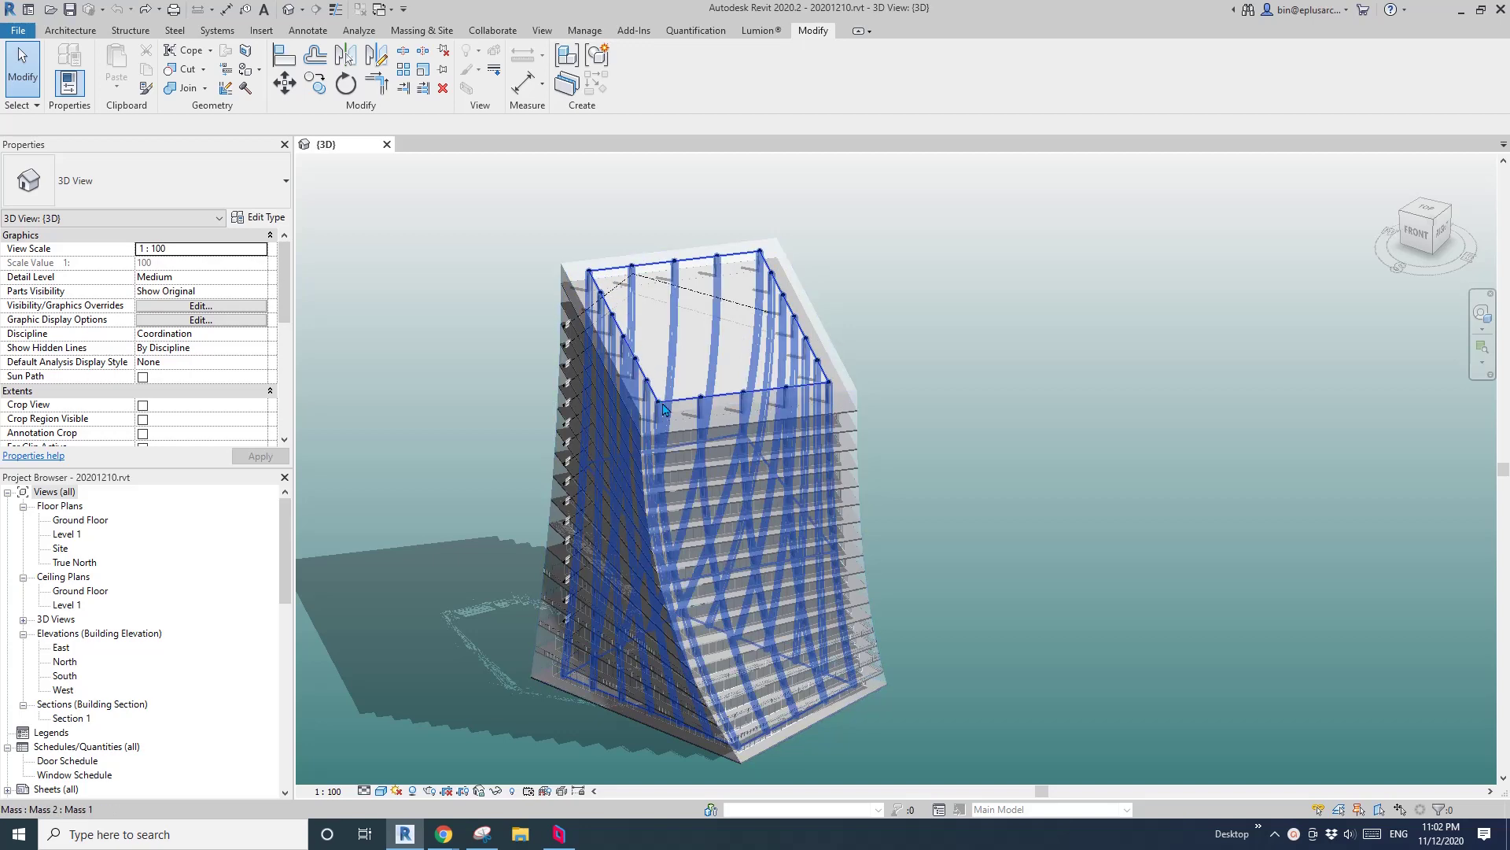
middle_click_drag(746, 372, 688, 386)
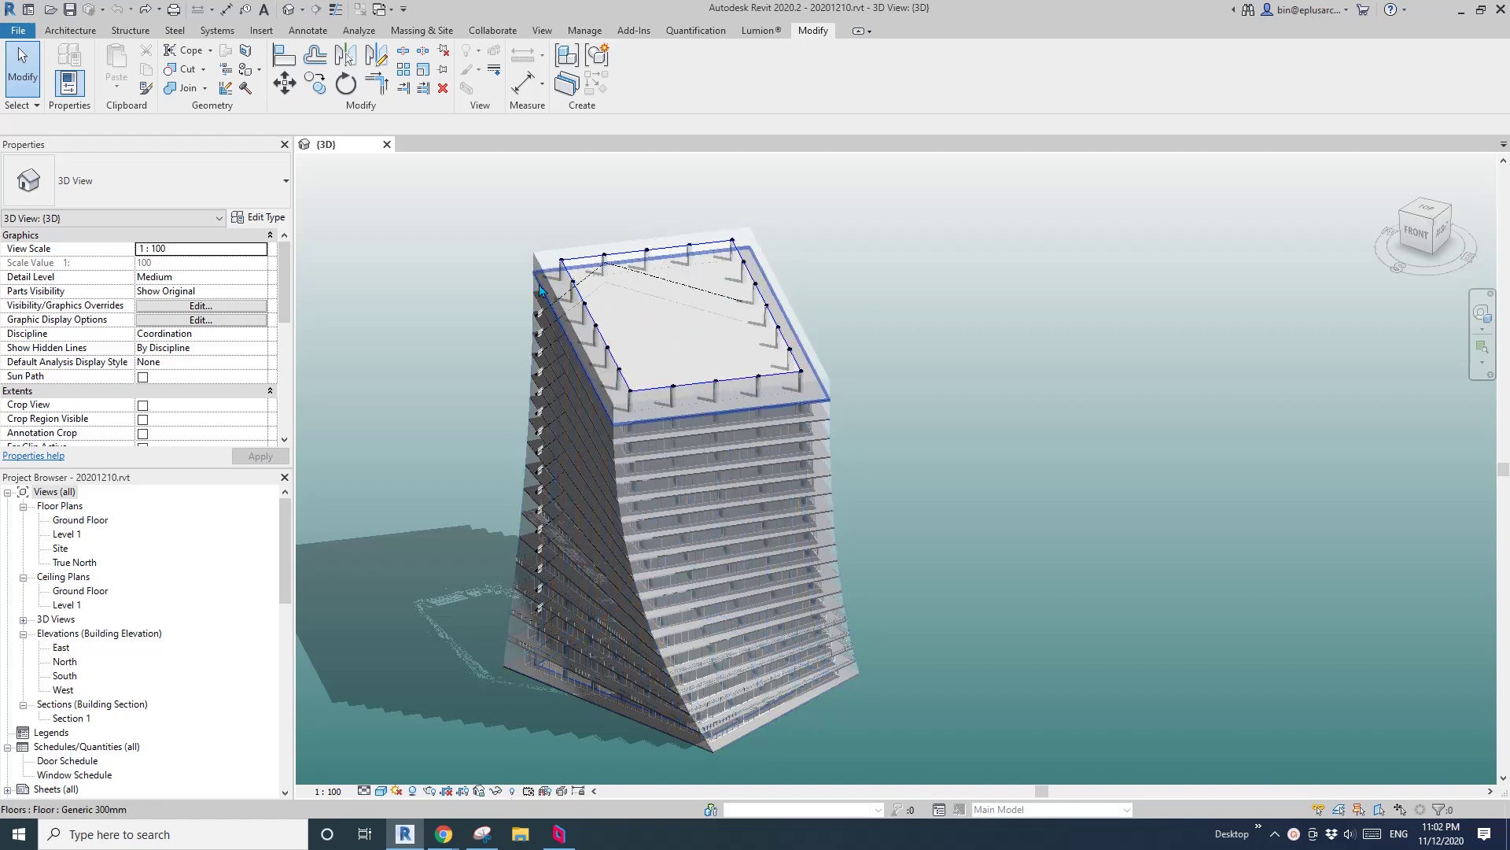
left_click(529, 418)
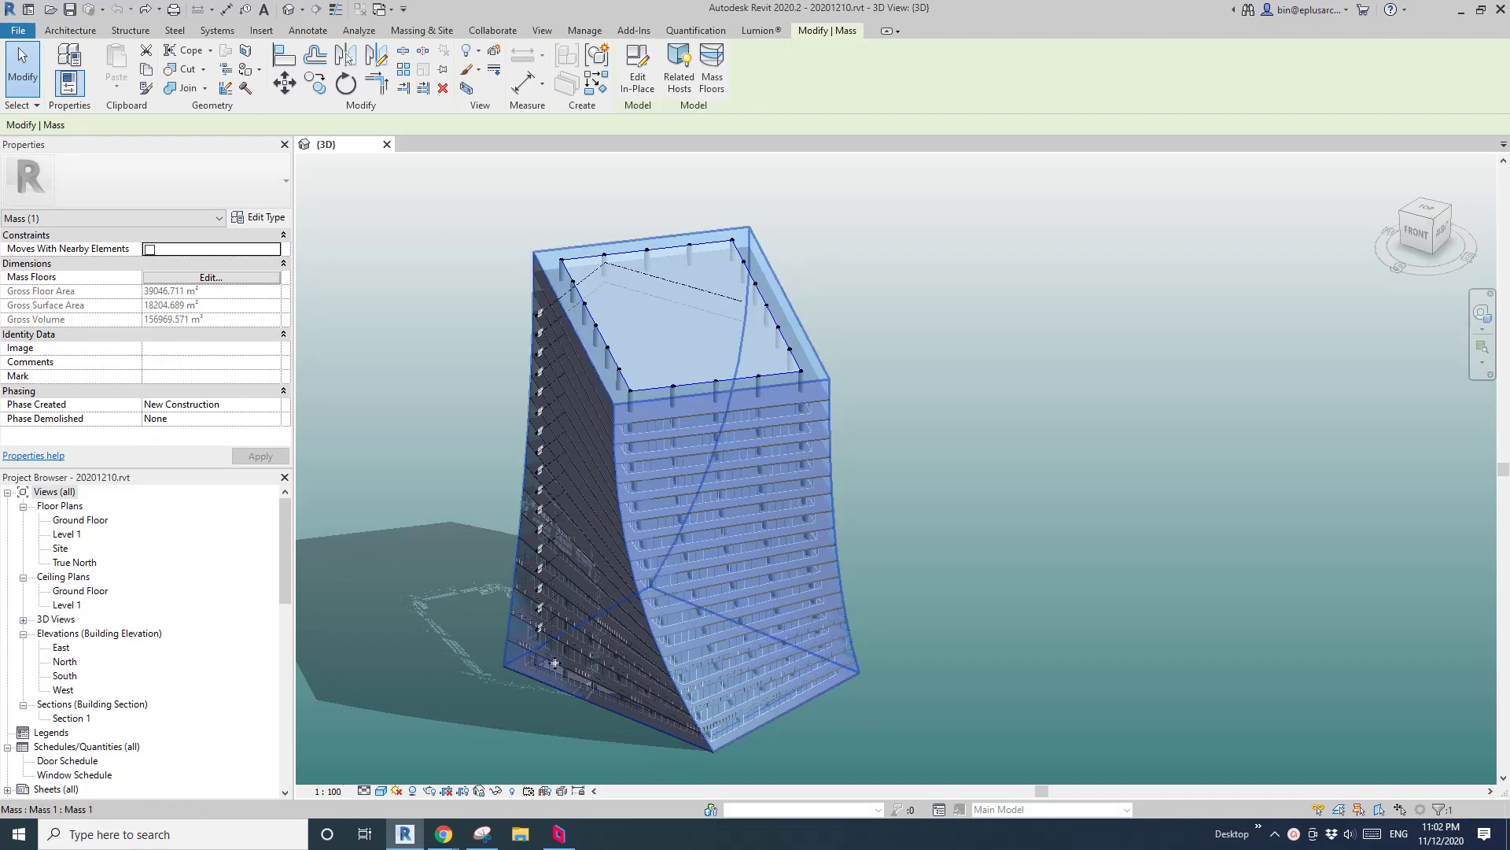
key("Escape")
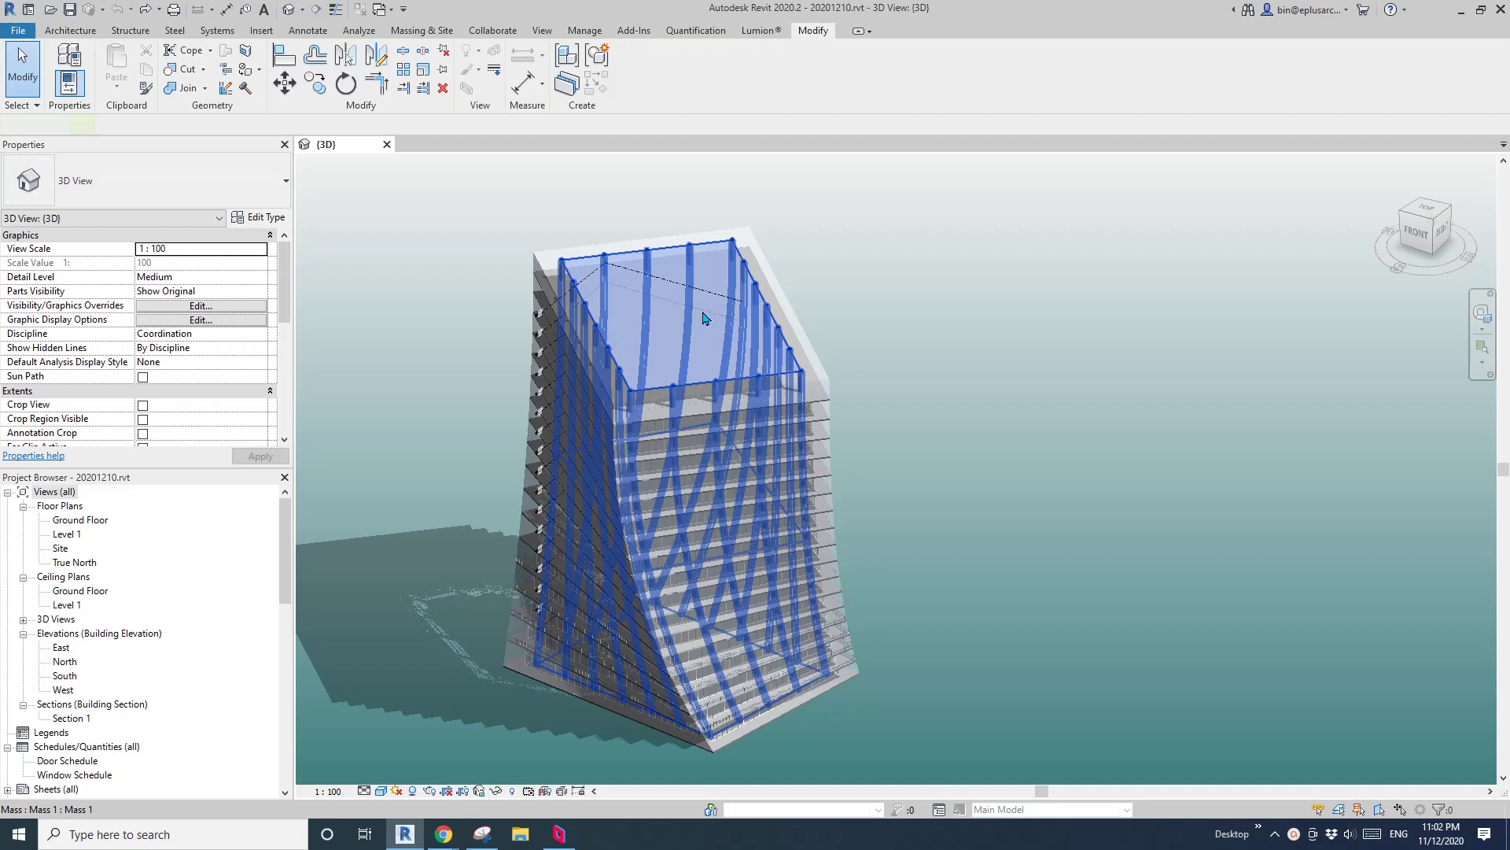
Remove the existing column mass from the tower and temporarily isolate the twisted building mass.
middle_click_drag(849, 377, 855, 344)
left_click(765, 337)
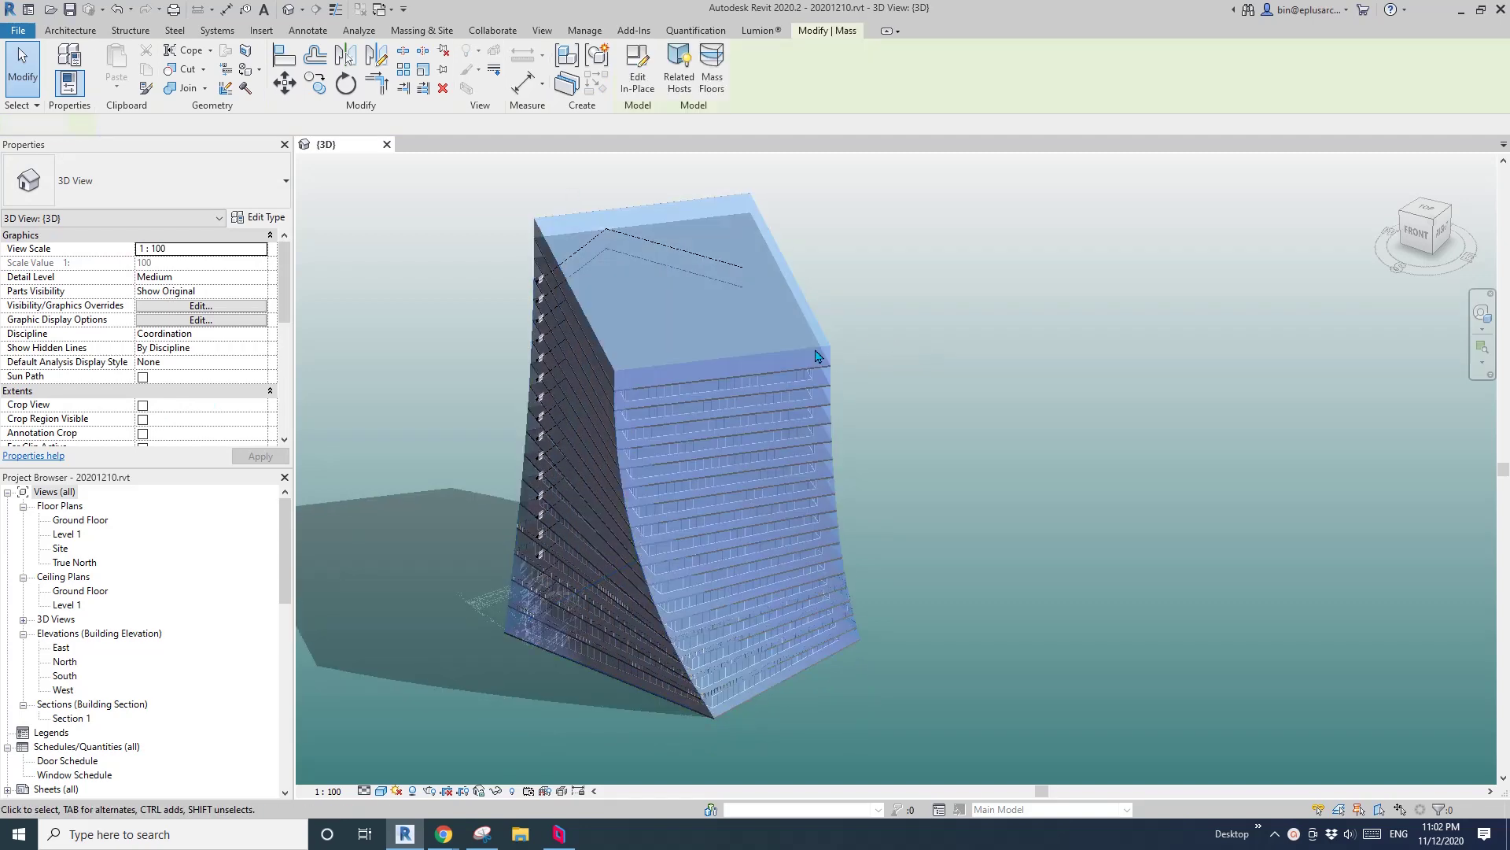
left_click(796, 347)
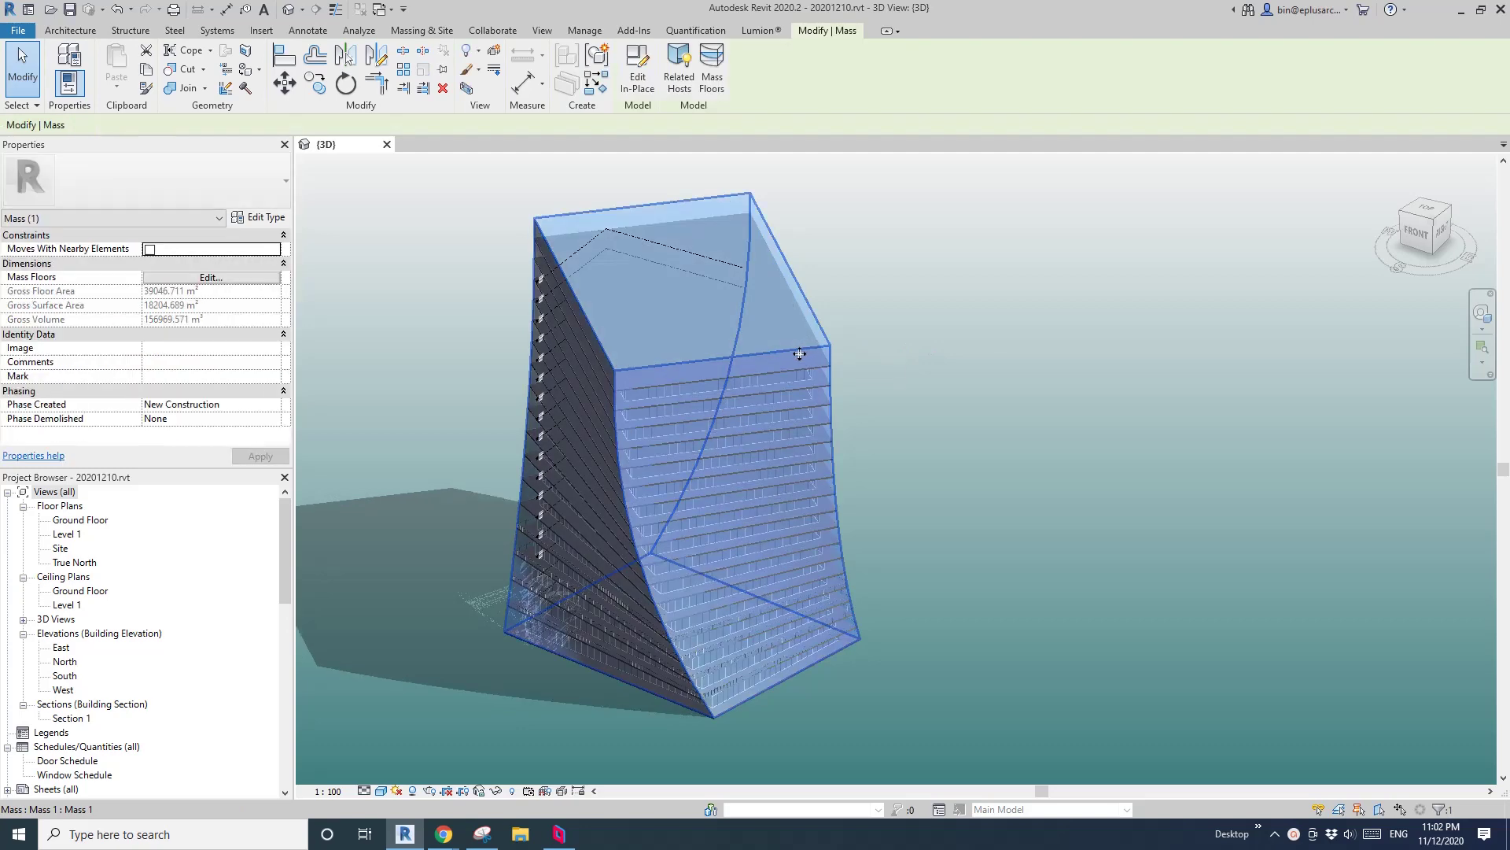
key("i")
key("Escape")
middle_click_drag(816, 381, 800, 453, "shift")
Edit the isolated tower mass in place and divide all surfaces of its form.
left_click(748, 426)
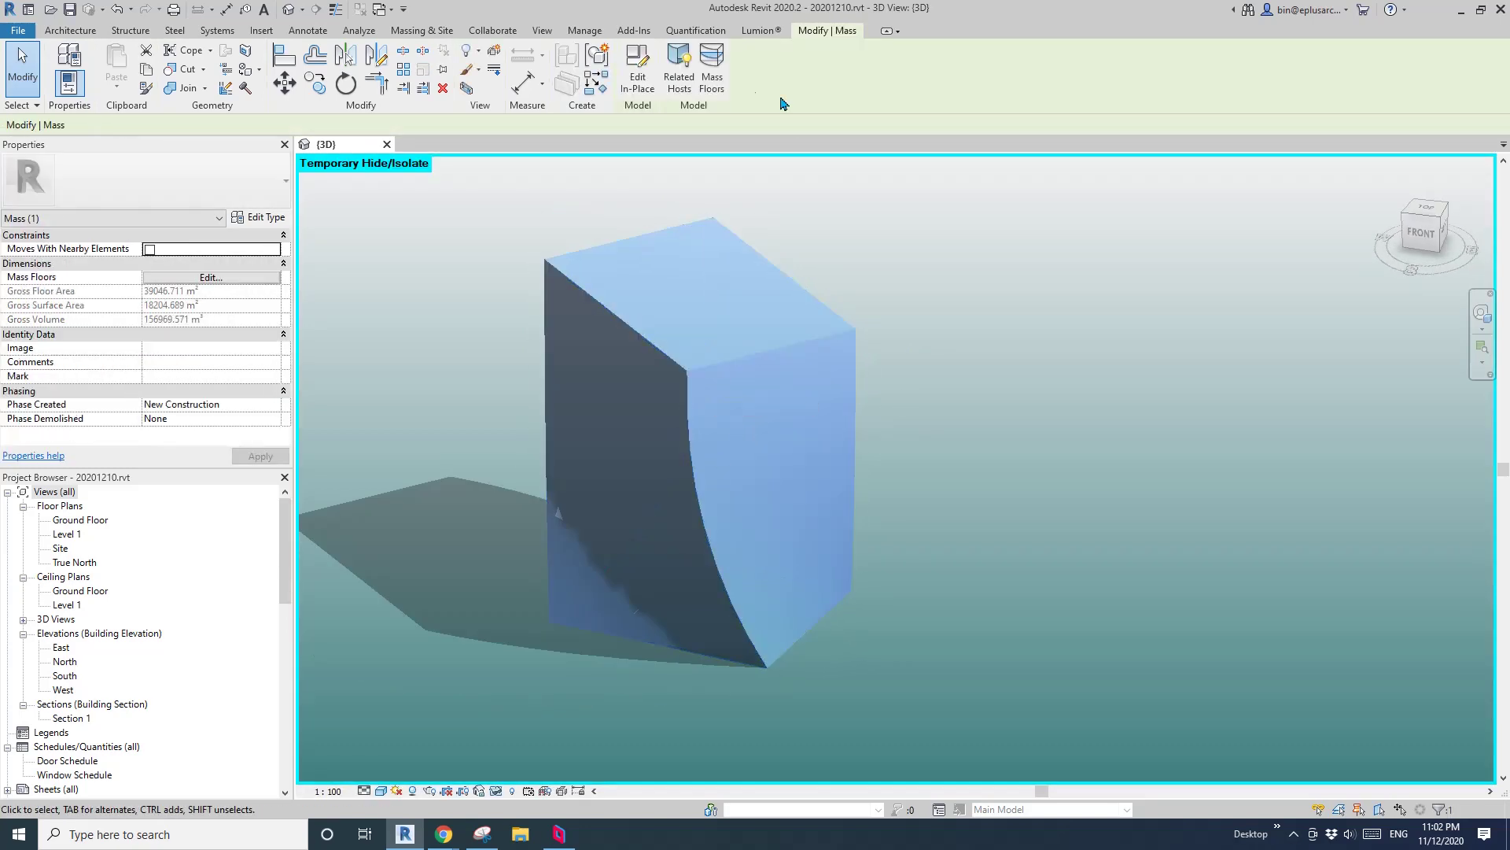
left_click(642, 75)
left_click(758, 467)
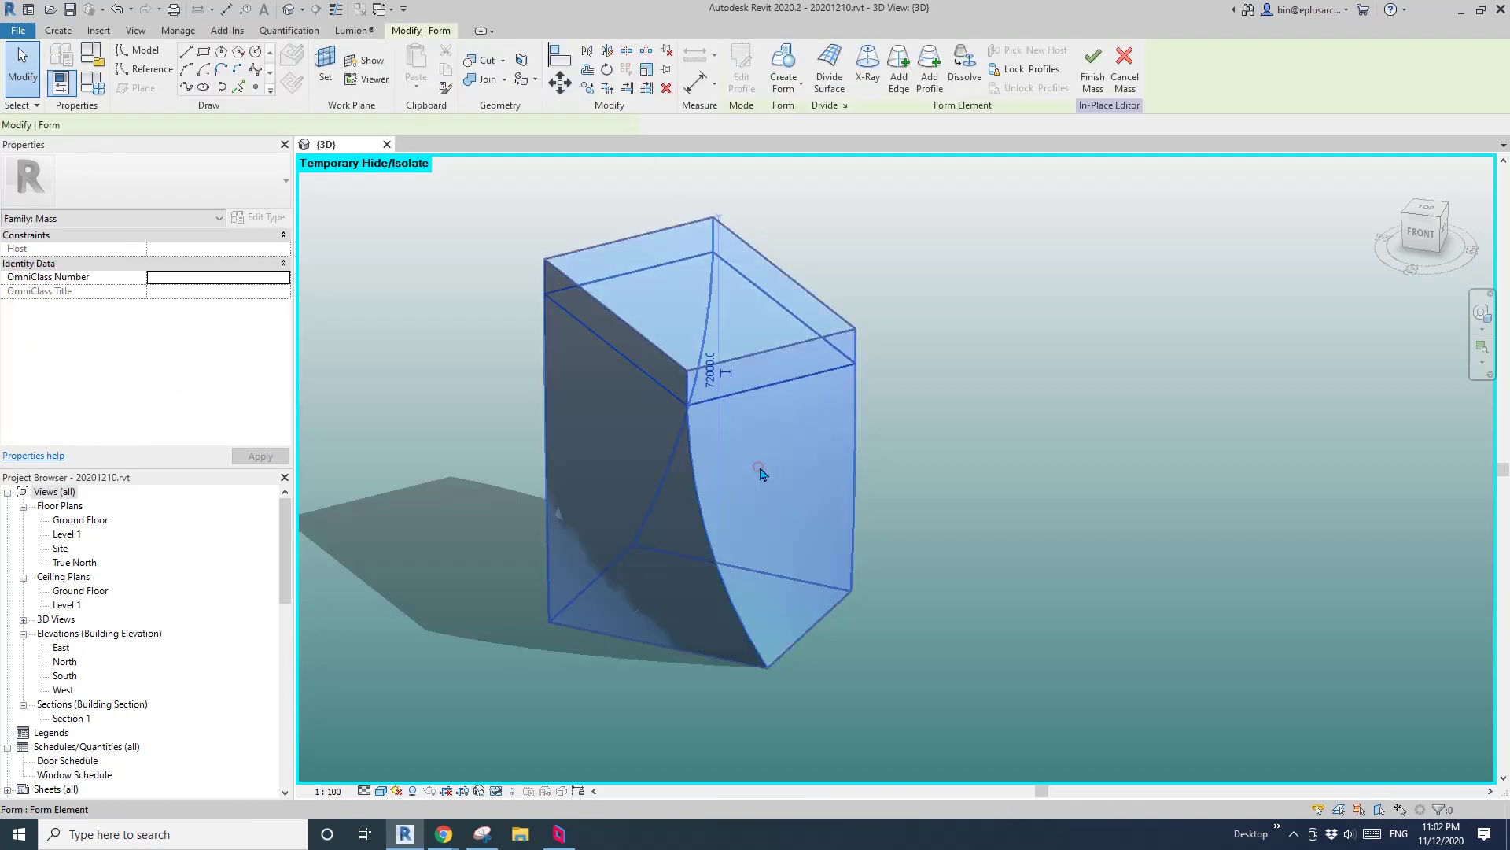
left_click(830, 77)
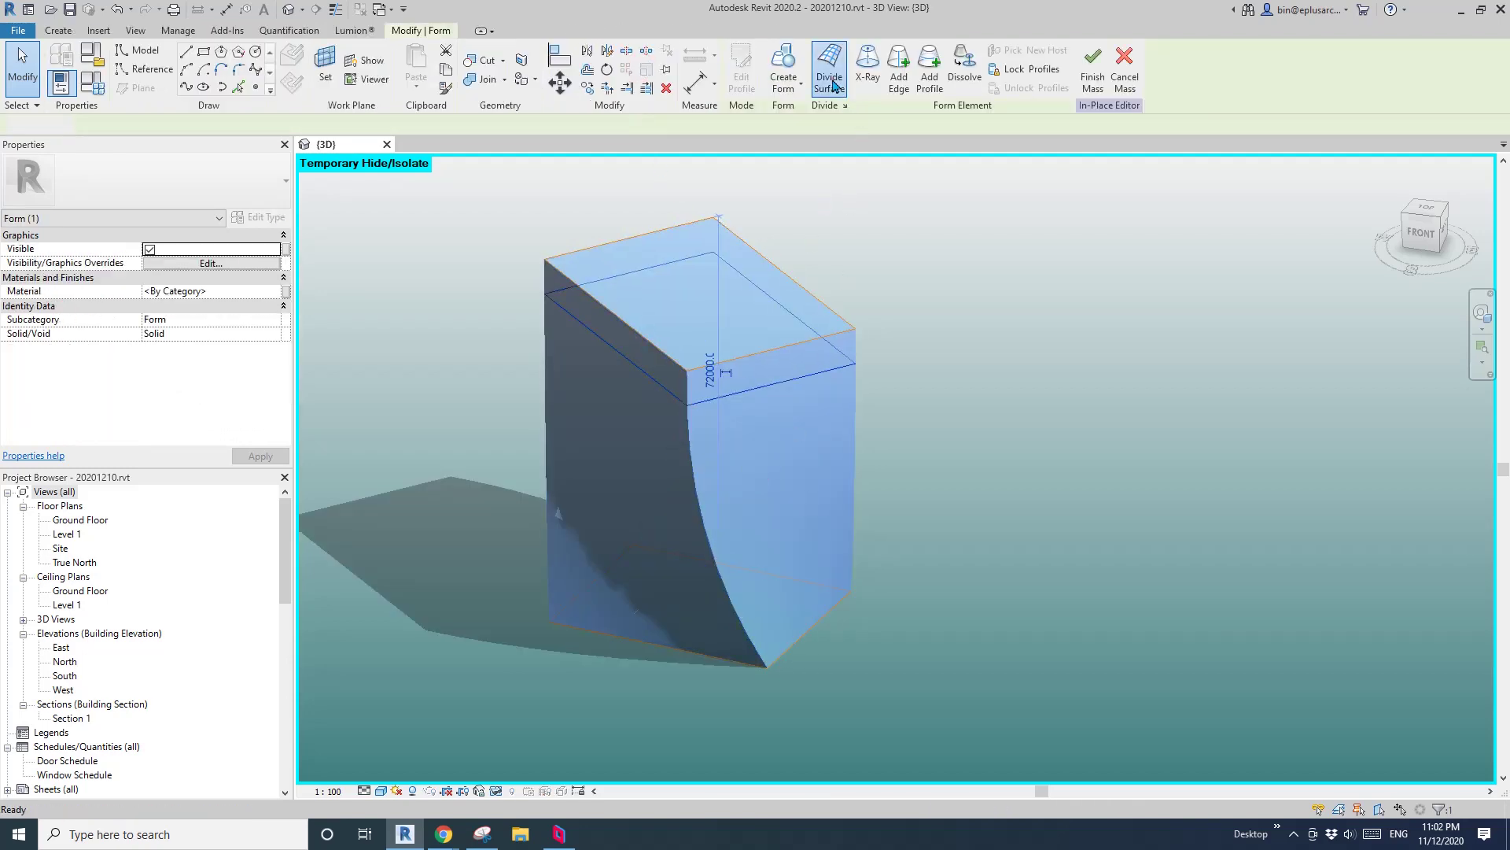
Turn off the divided surface grid display on the form's top and bottom faces.
left_click(759, 341)
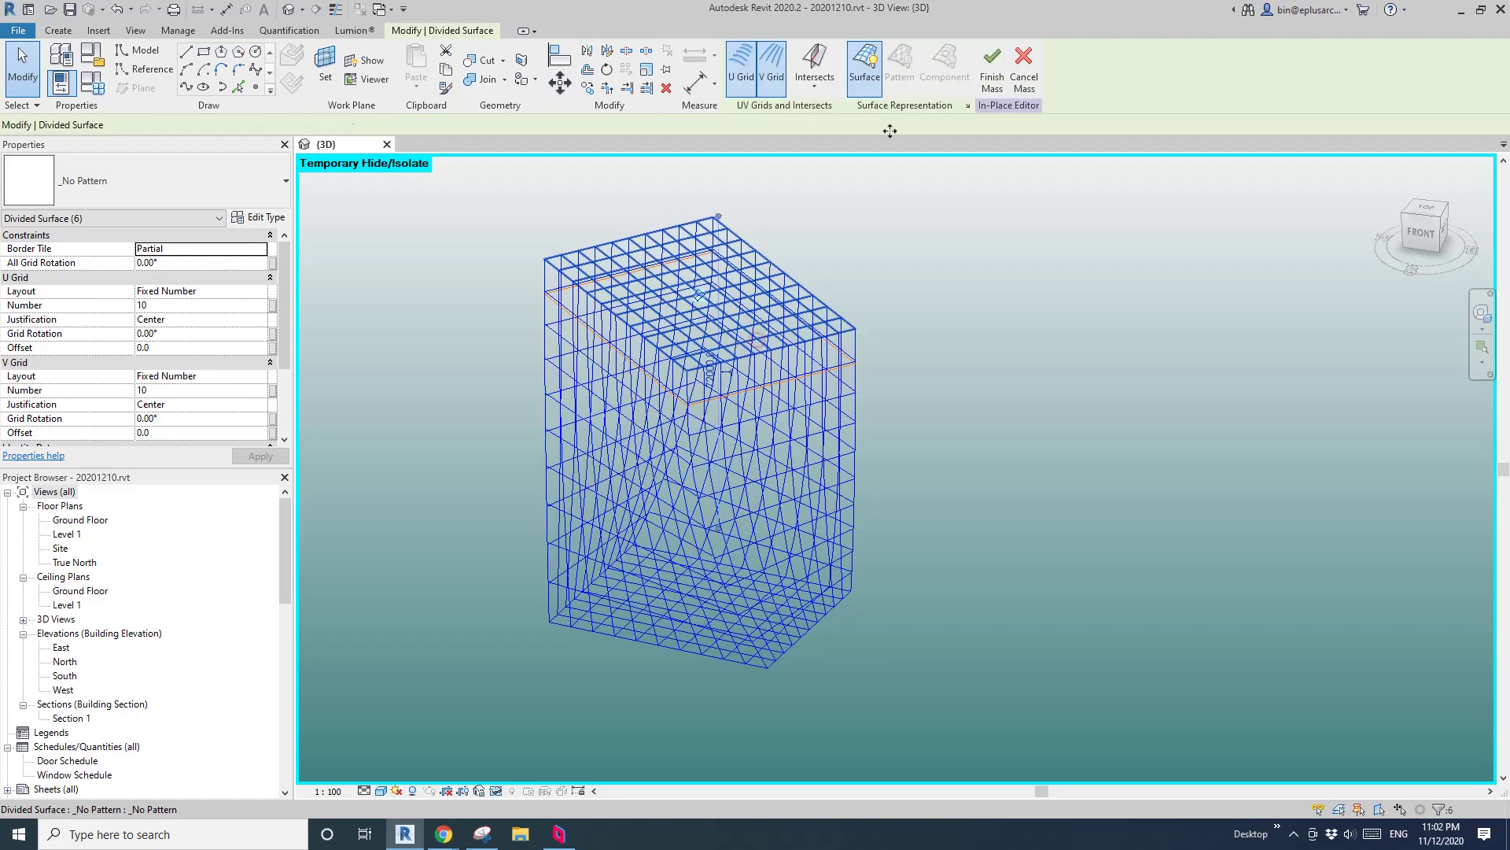
left_click(874, 79)
middle_click_drag(833, 637, 846, 281, "shift")
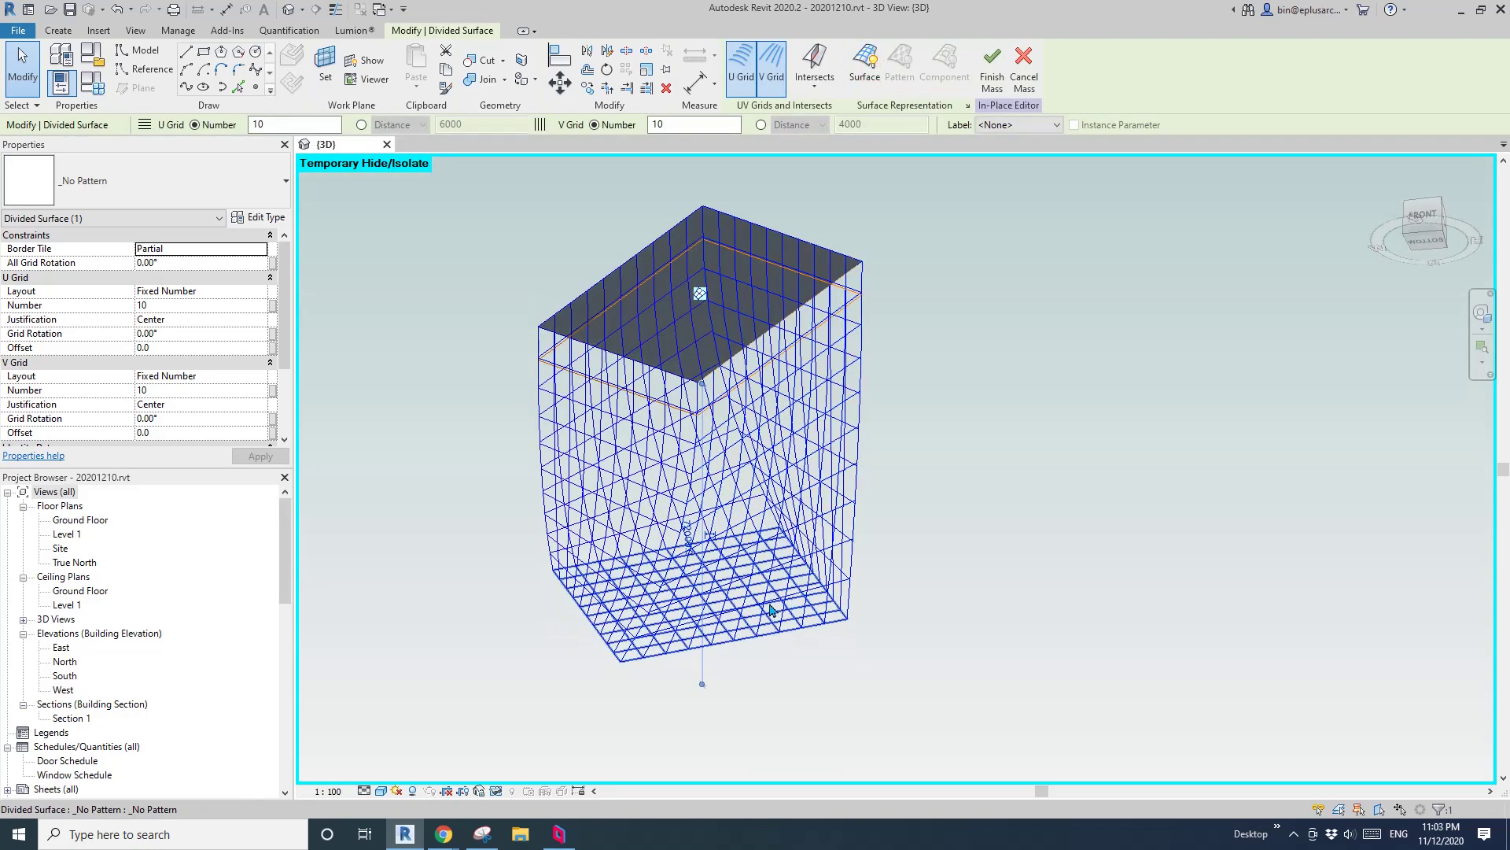
left_click(784, 559)
left_click(864, 84)
middle_click_drag(926, 449, 912, 598, "shift")
middle_click_drag(853, 401, 831, 516, "shift")
key("Escape")
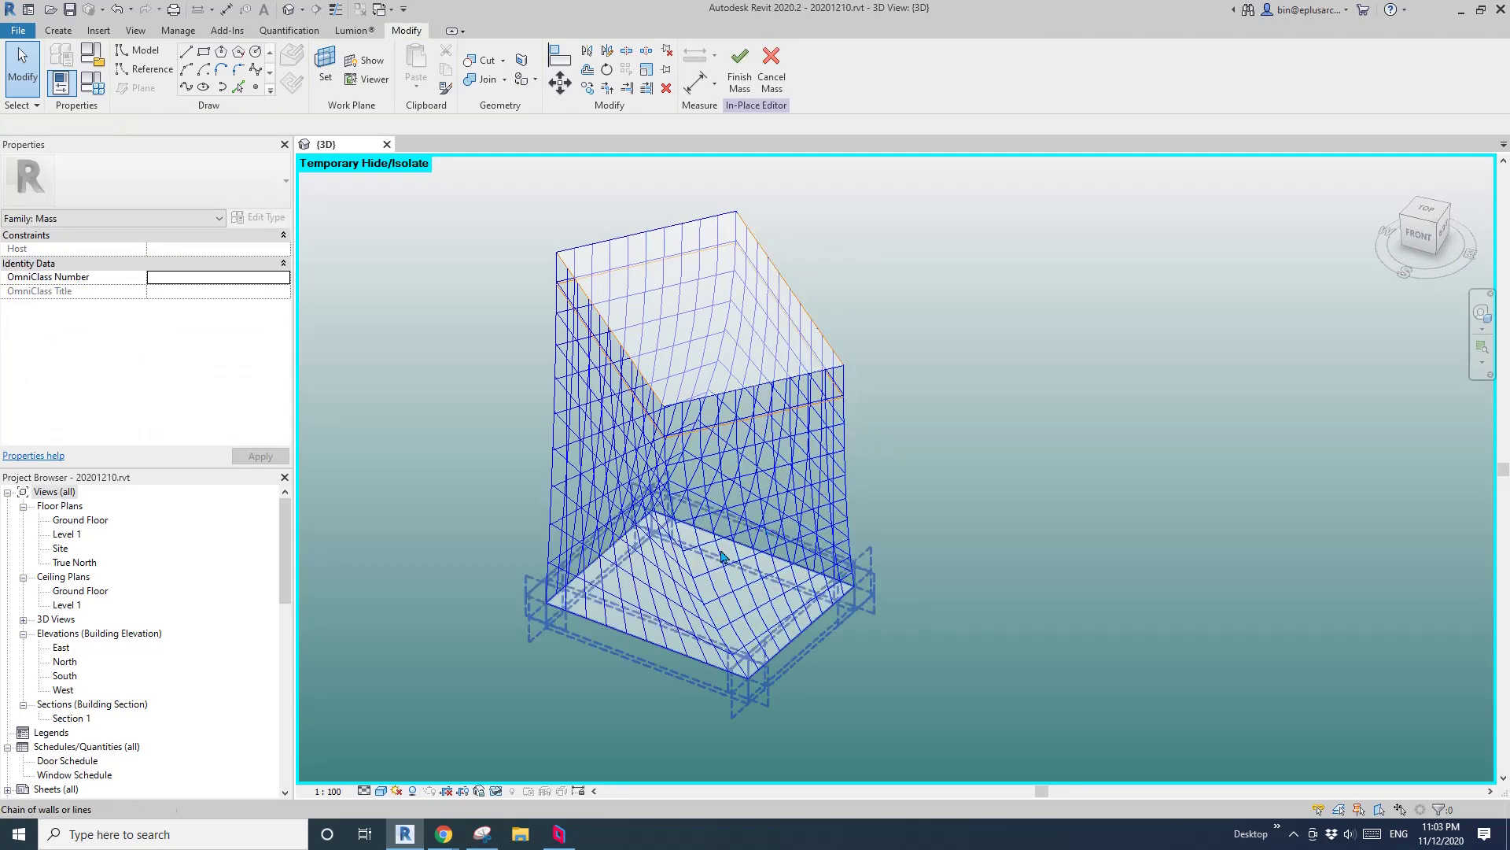
Select the four side divided surfaces and set their U grid number to 2.
left_click(642, 560)
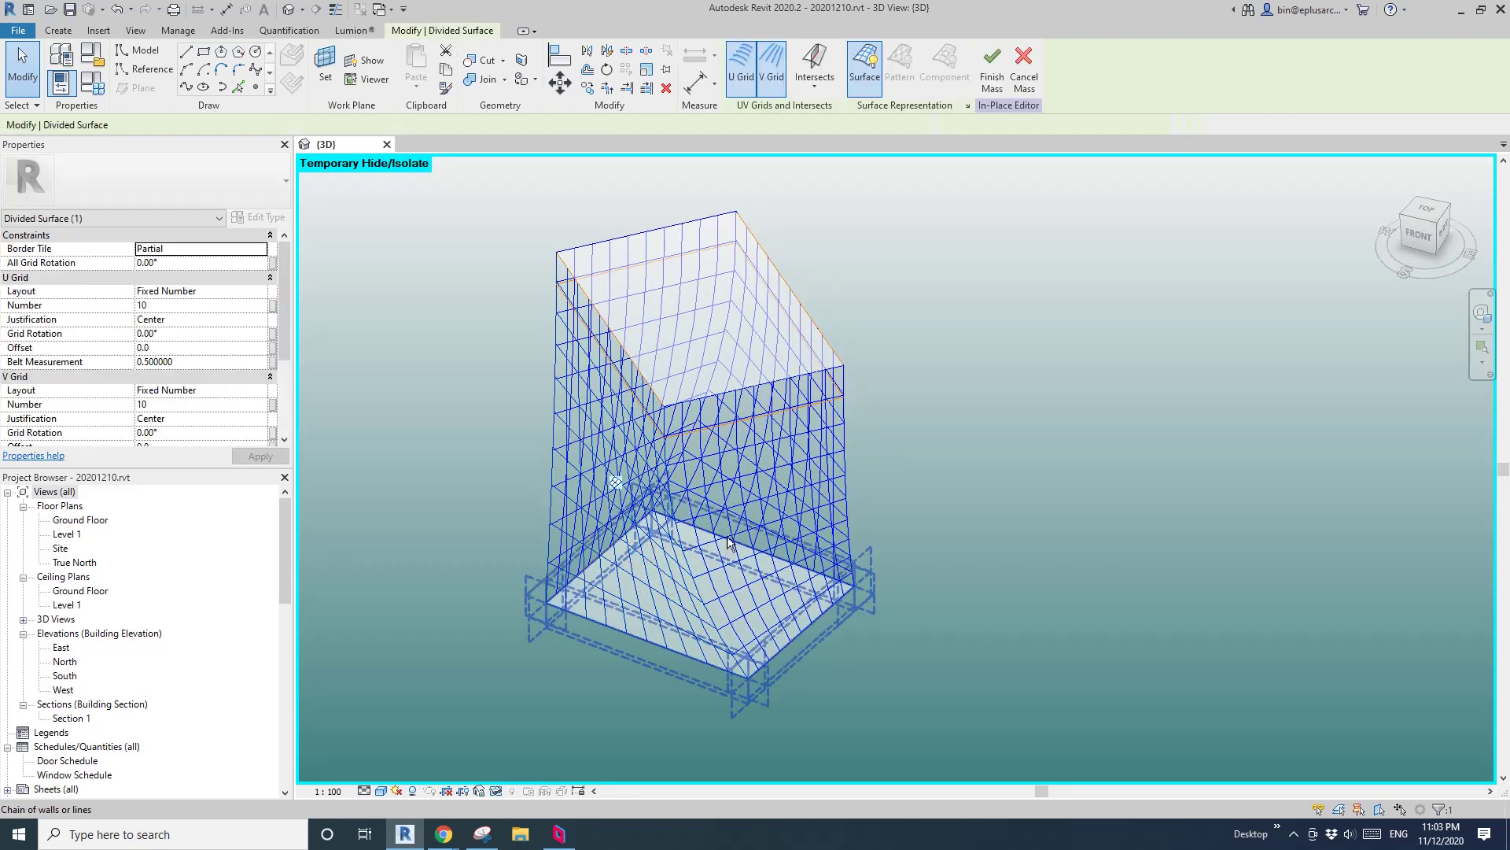
left_click(725, 553, "ctrl")
middle_click_drag(725, 553, 706, 641, "shift")
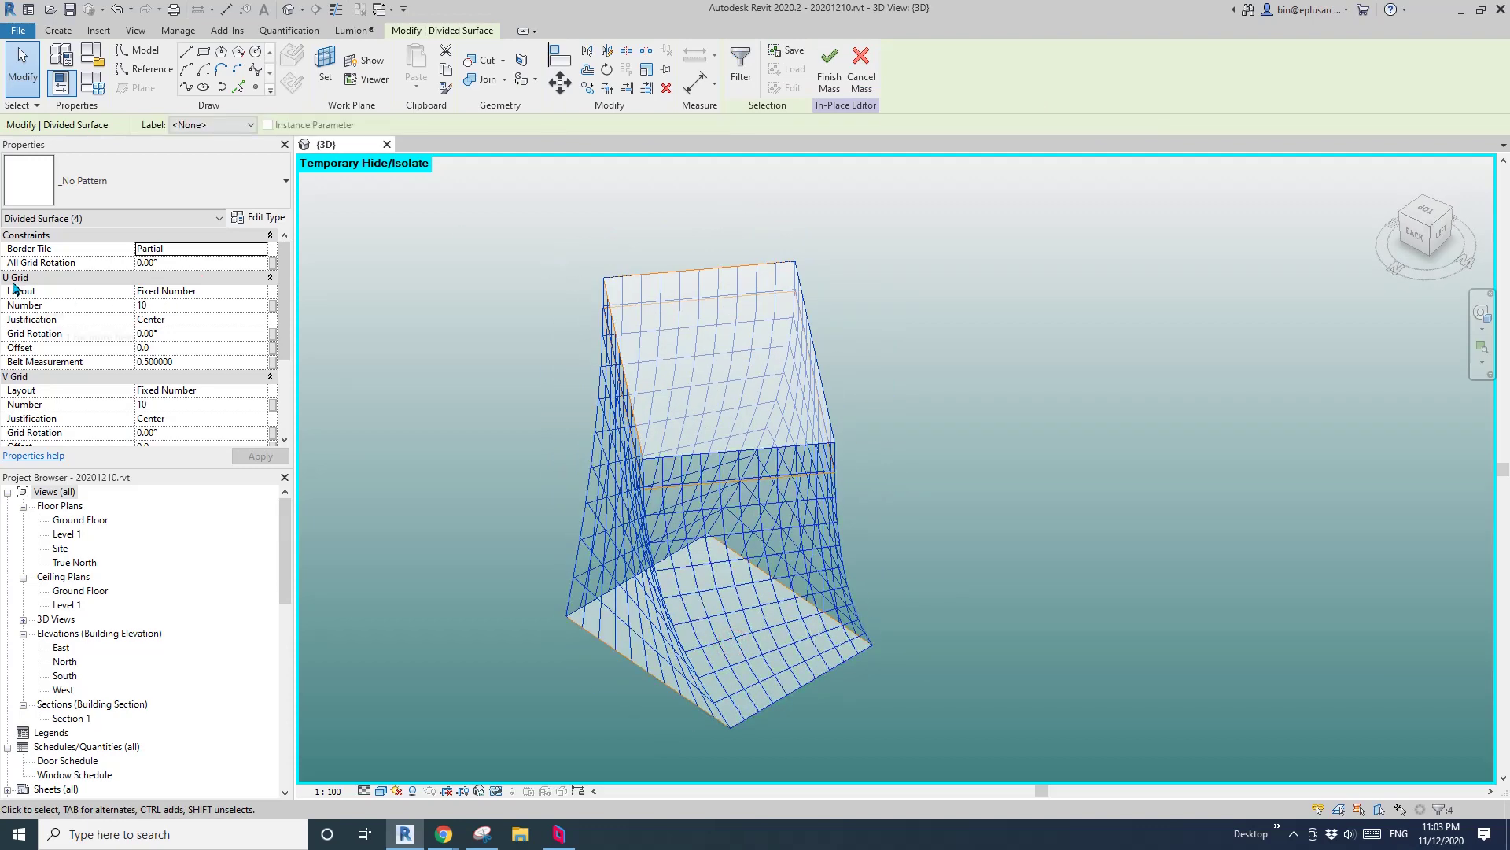
left_click(157, 305)
type("2")
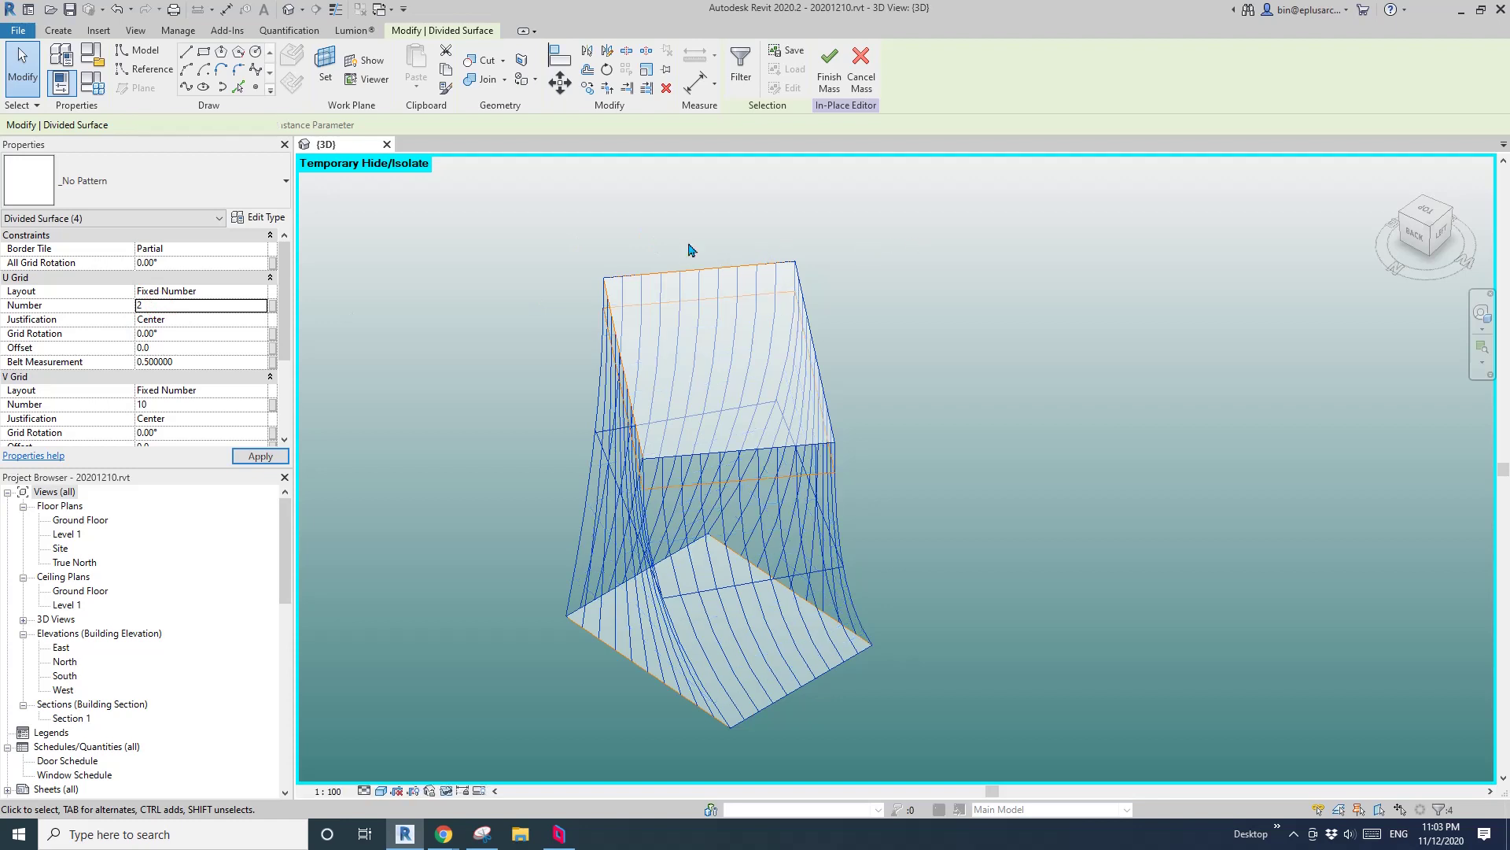
Set the V grid layout of the four side surfaces to Maximum Spacing with a distance of 9000.
left_click(181, 391)
left_click(224, 390)
left_click(202, 438)
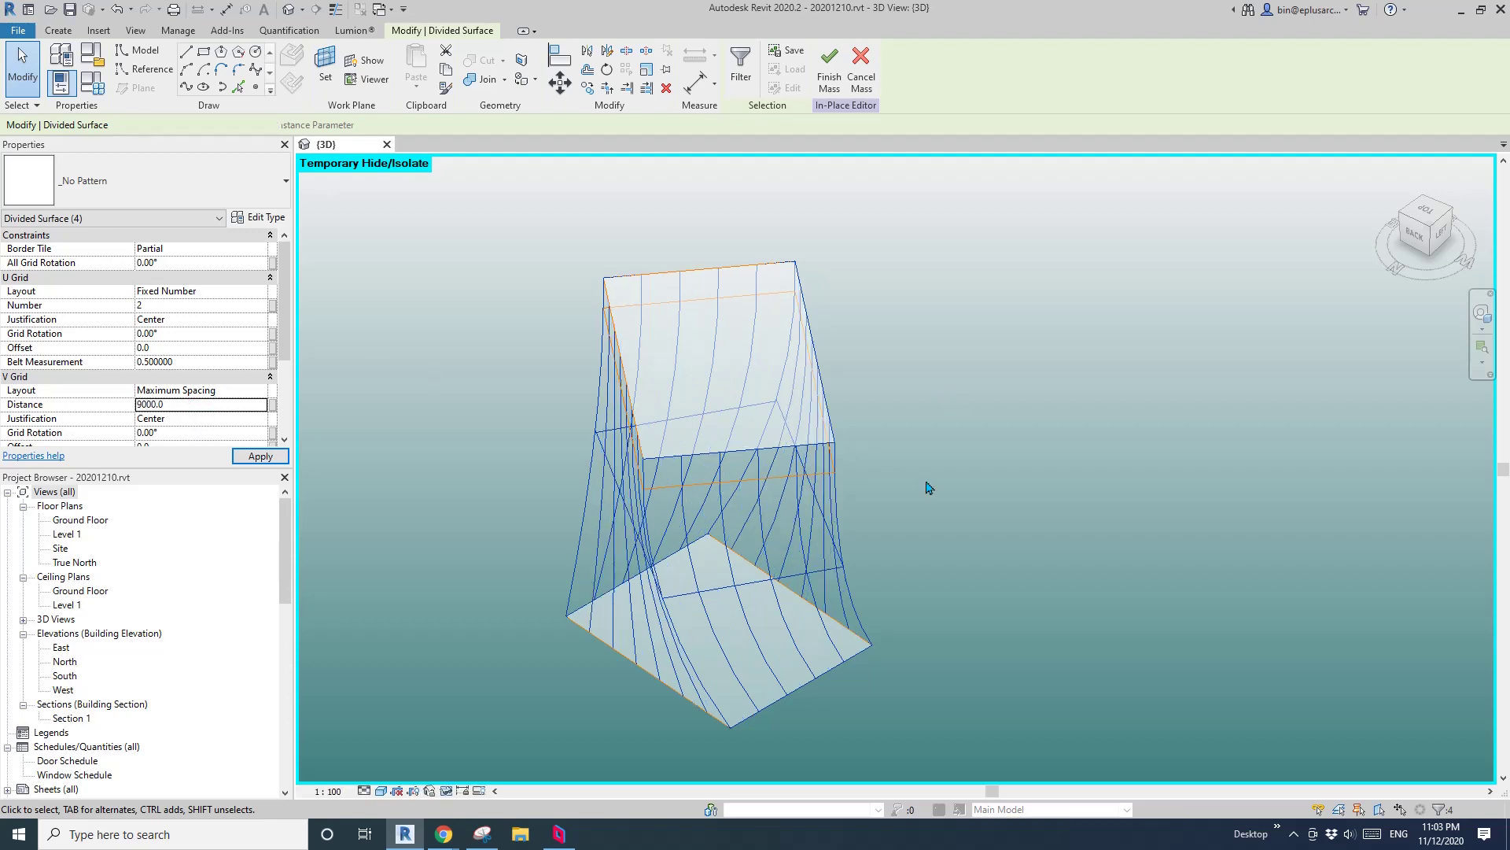
Enable nodes in the surface representation of the back side's divided surface.
middle_click_drag(833, 481, 735, 629, "shift")
left_click(722, 692)
left_click(720, 658)
scroll(703, 633, "up", 2)
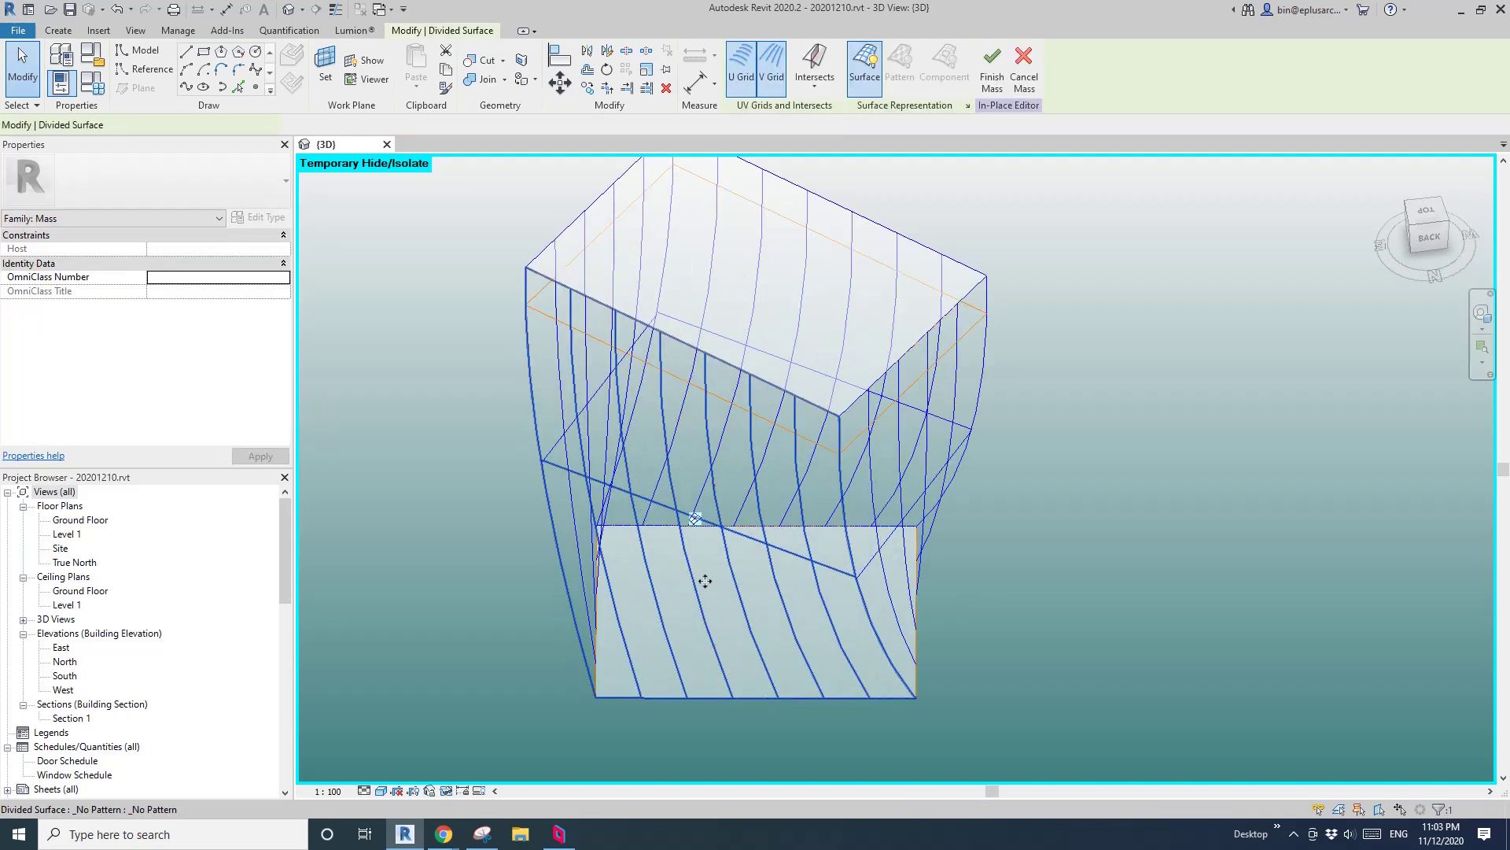
left_click(826, 332)
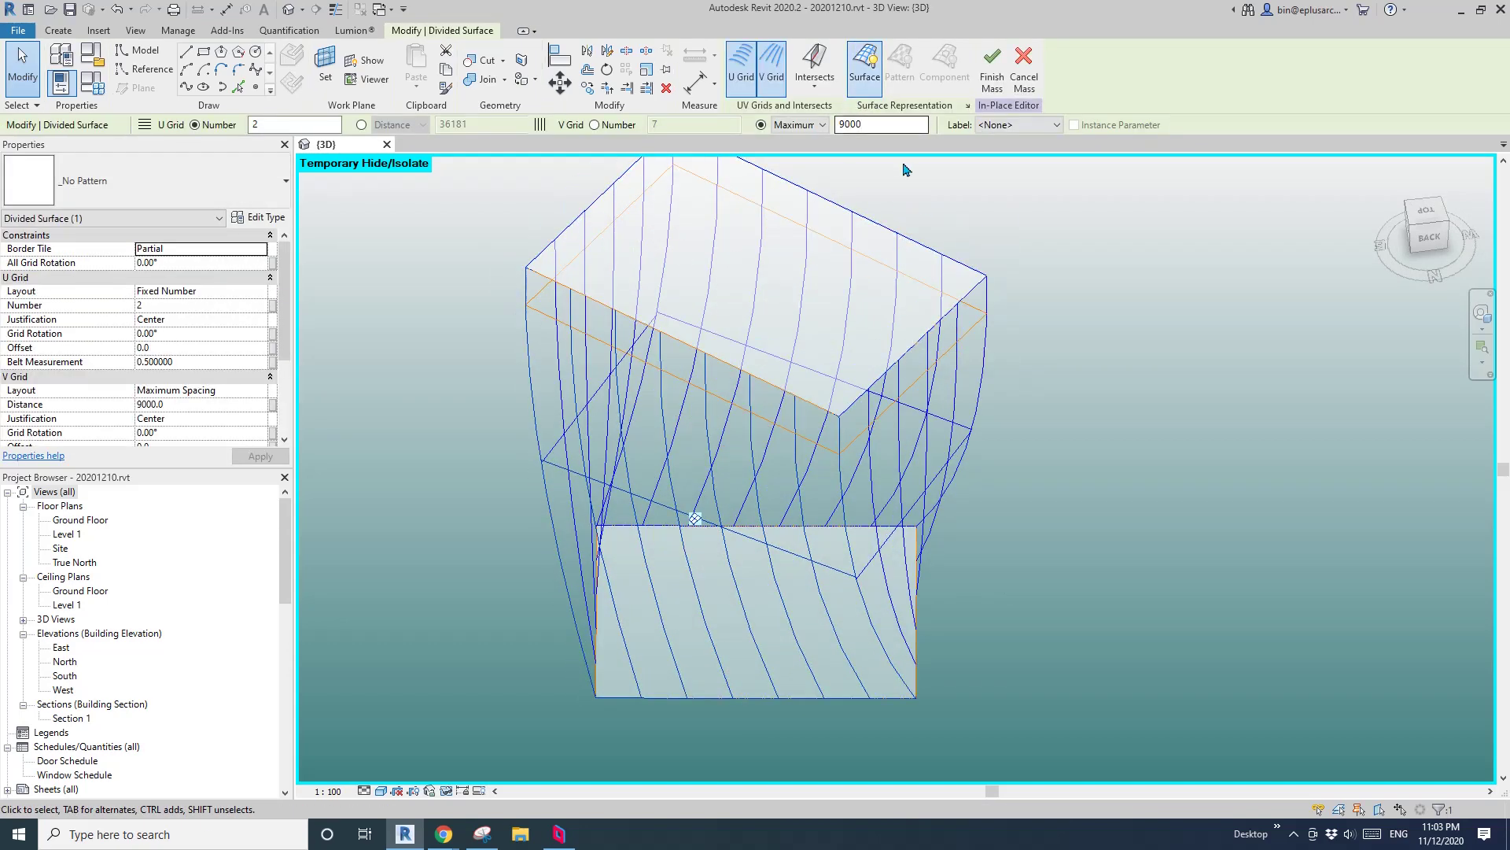
left_click(968, 107)
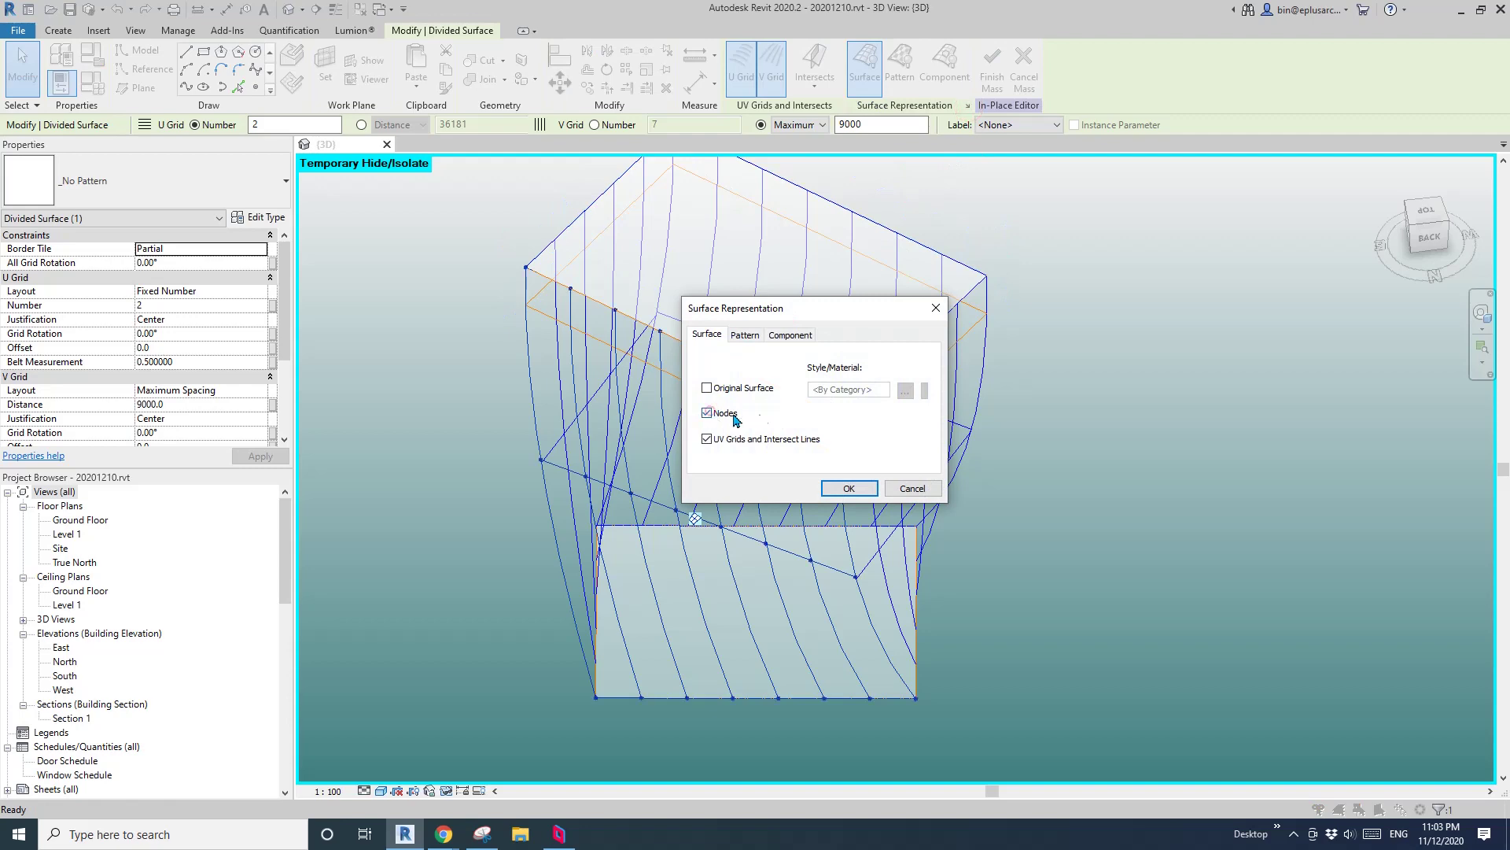
left_click(861, 490)
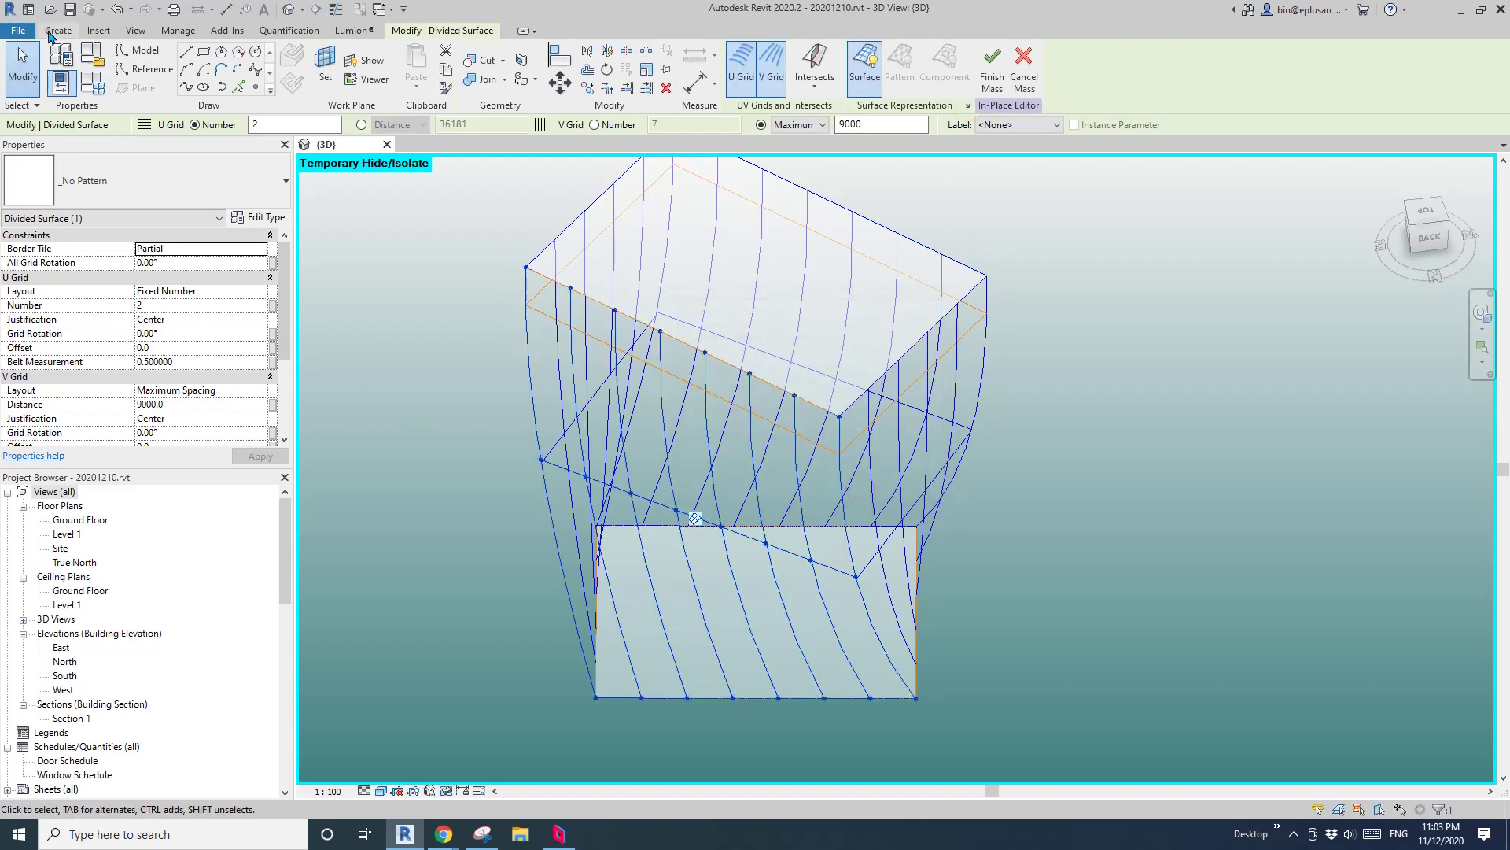
Place a Family6 adaptive column on the back surface through the bottom, middle and top nodes of one V grid line.
left_click(52, 32)
left_click(425, 69)
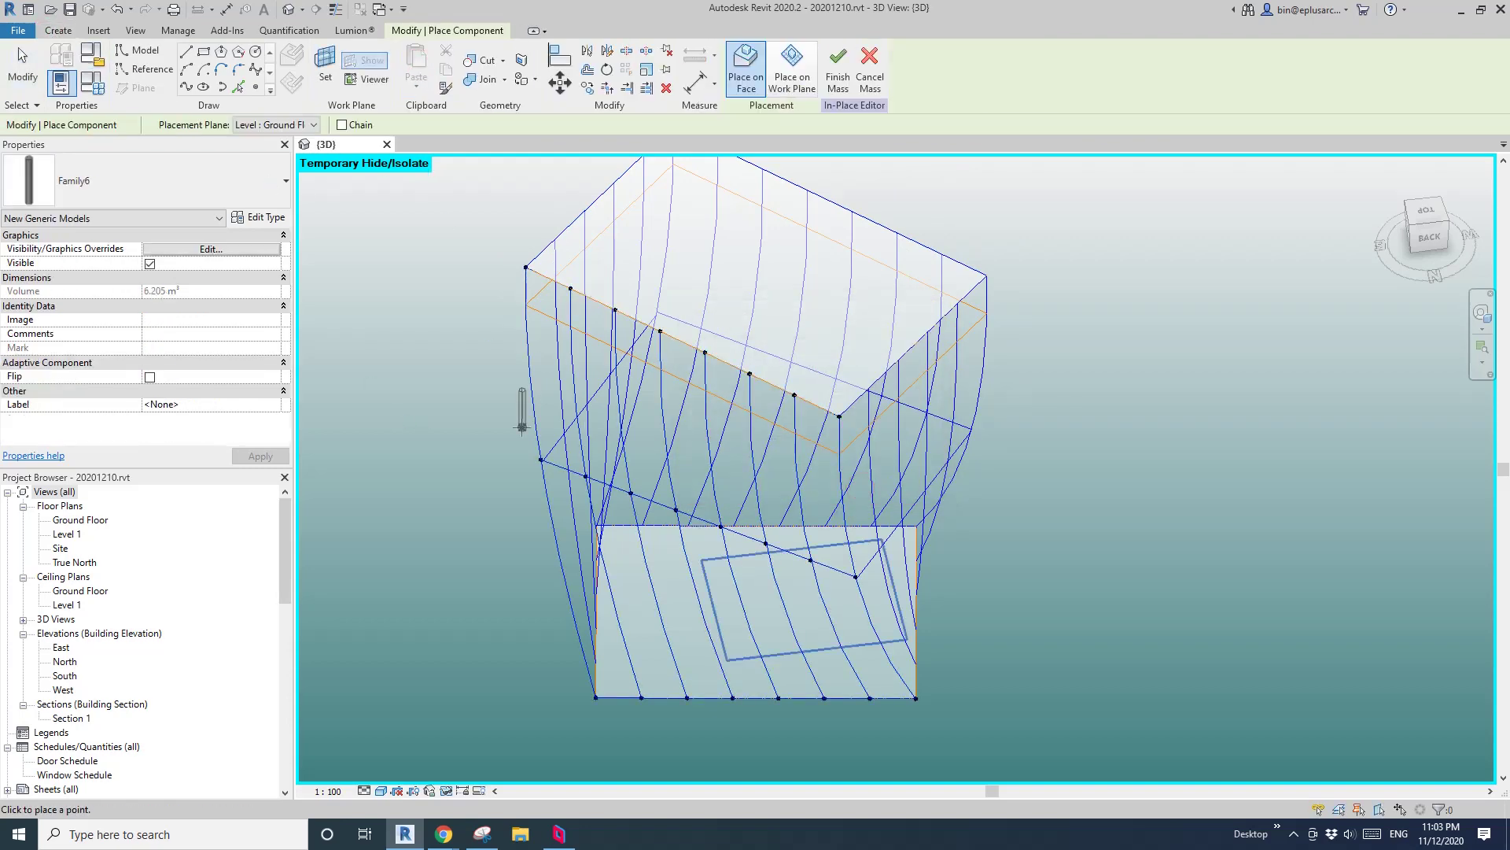
left_click(732, 697)
middle_click_drag(734, 699, 700, 613, "shift")
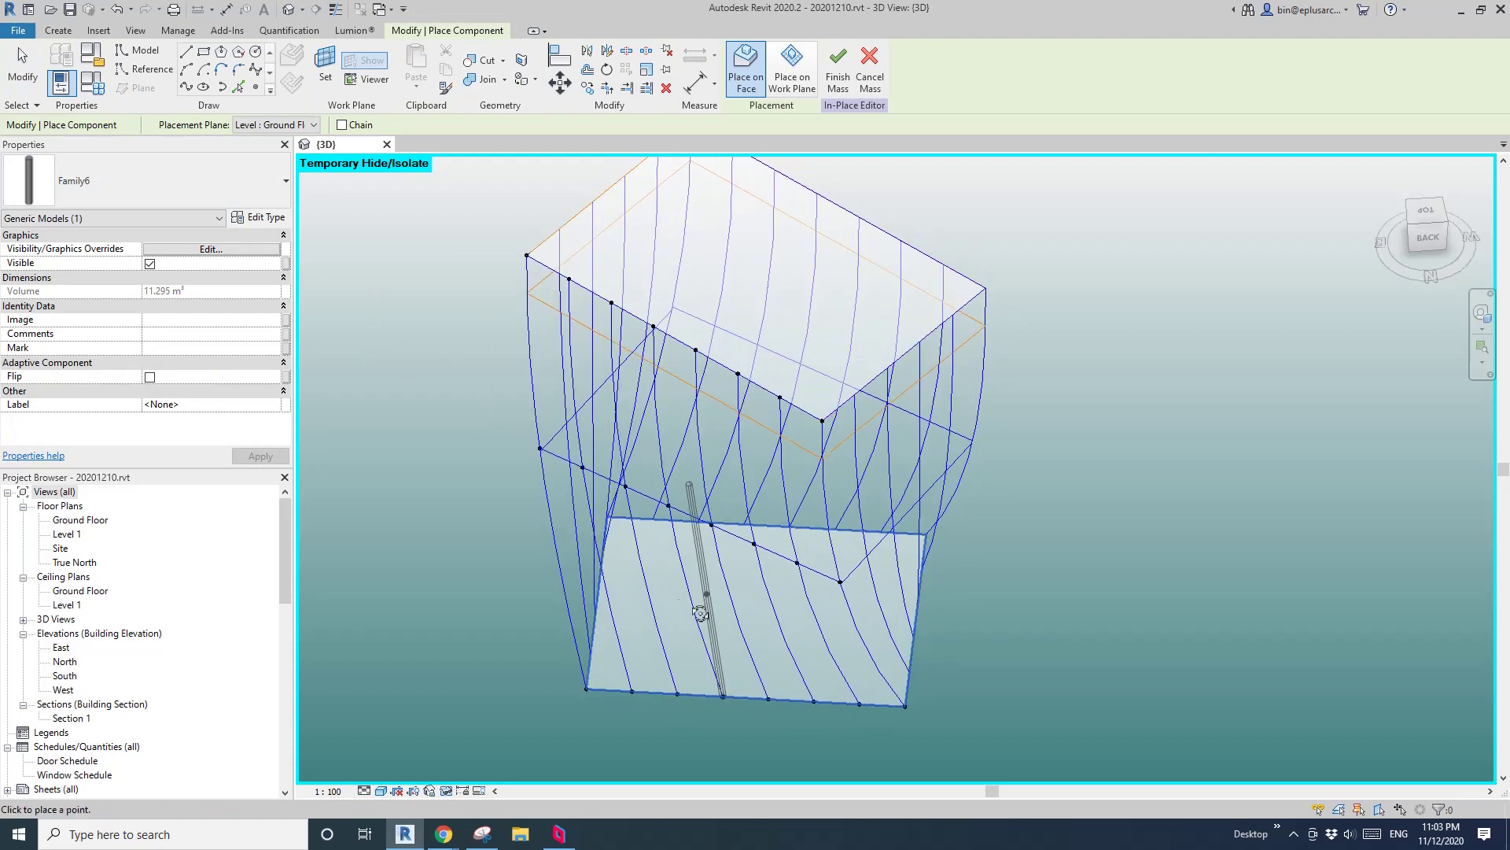
left_click(668, 506)
left_click(653, 325)
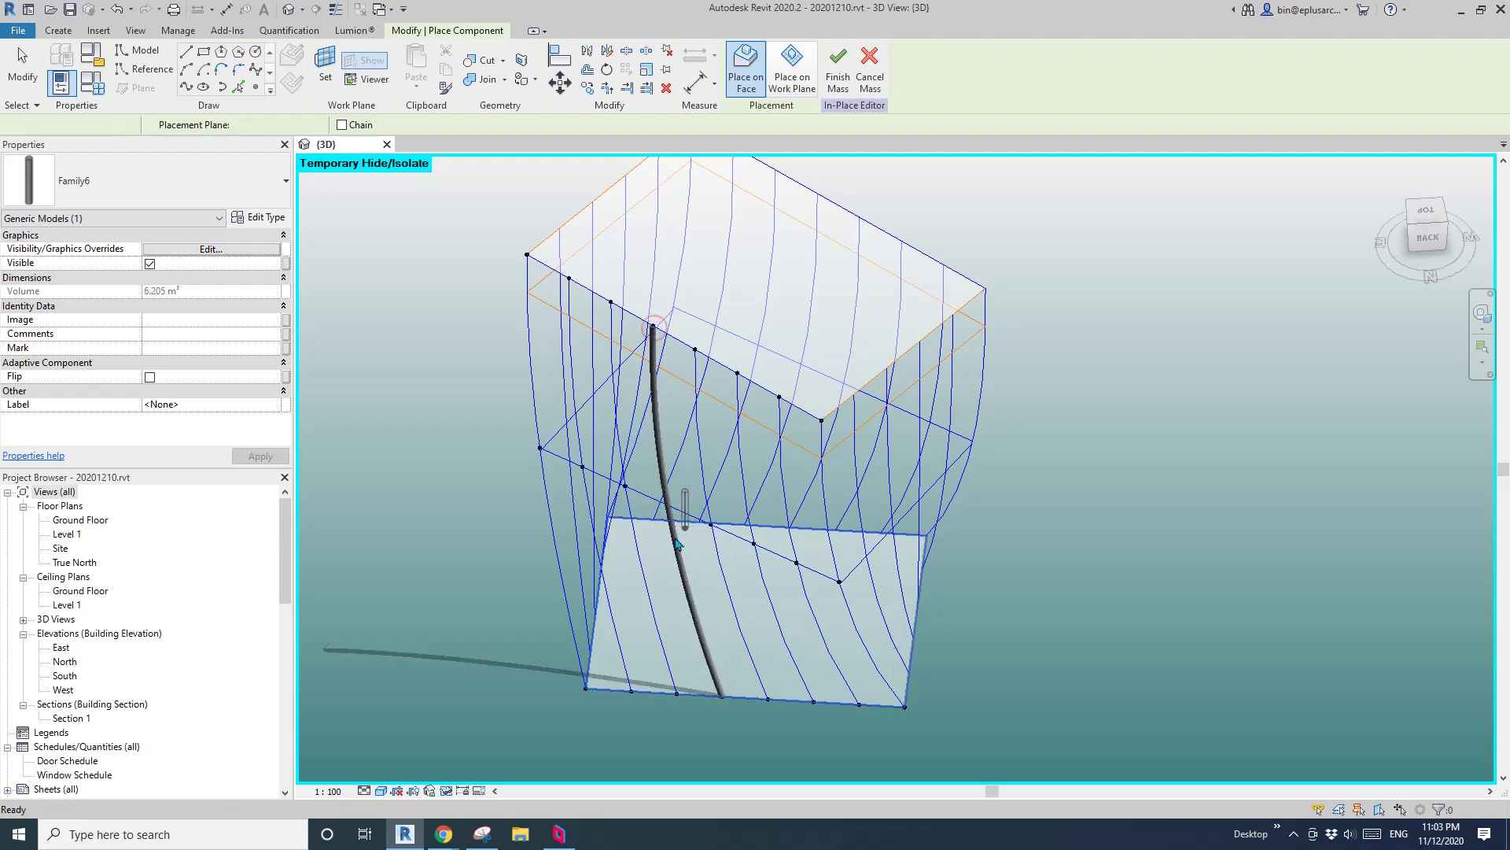
key("Escape")
Repeat the placed Family6 column across all grid lines of the back divided surface.
left_click(676, 549)
middle_click_drag(677, 550, 715, 617, "shift")
left_click(632, 74)
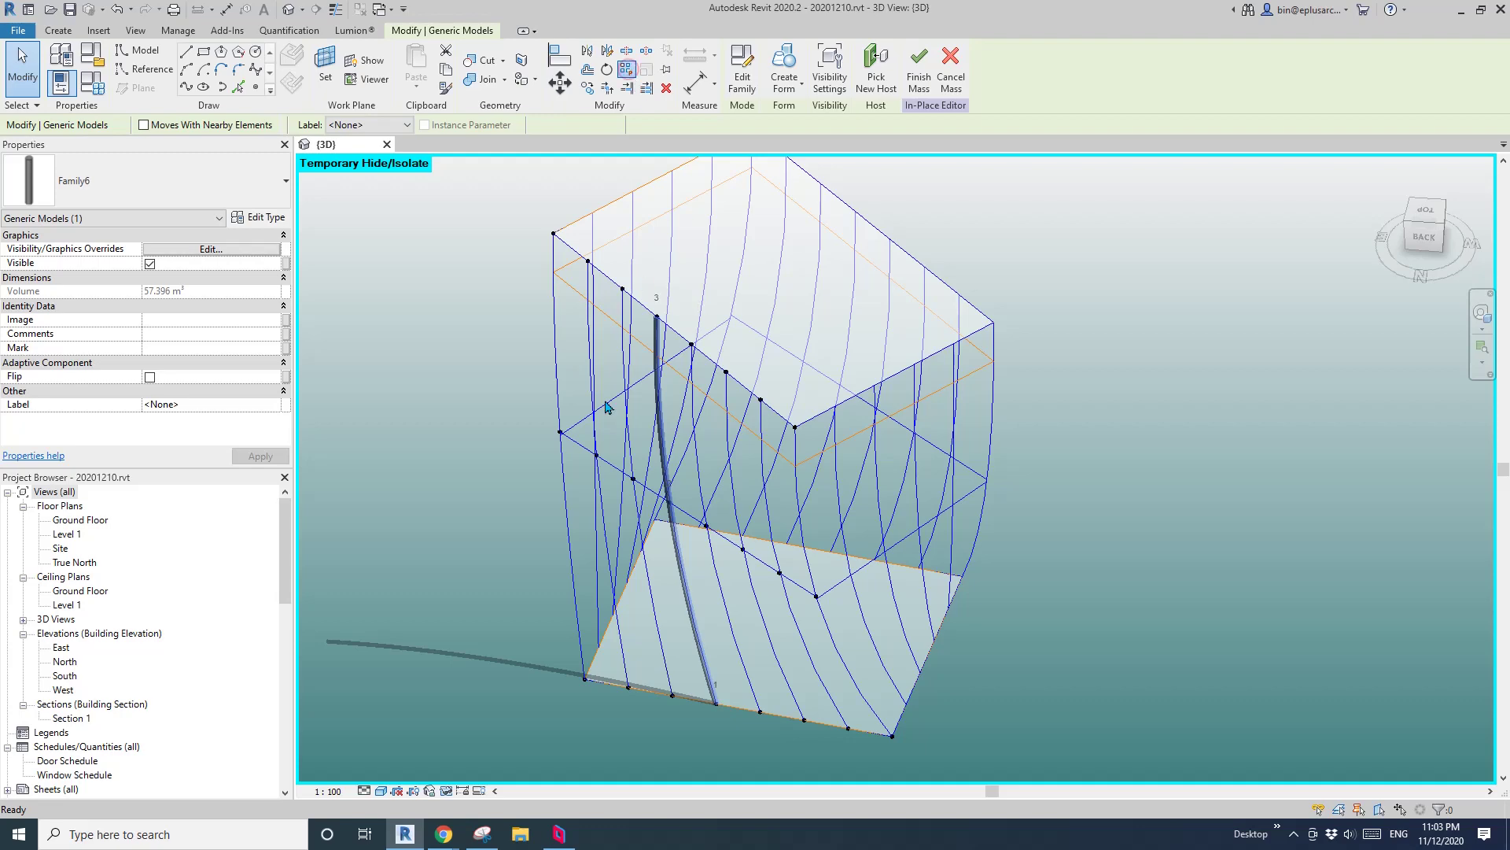
left_click(626, 69)
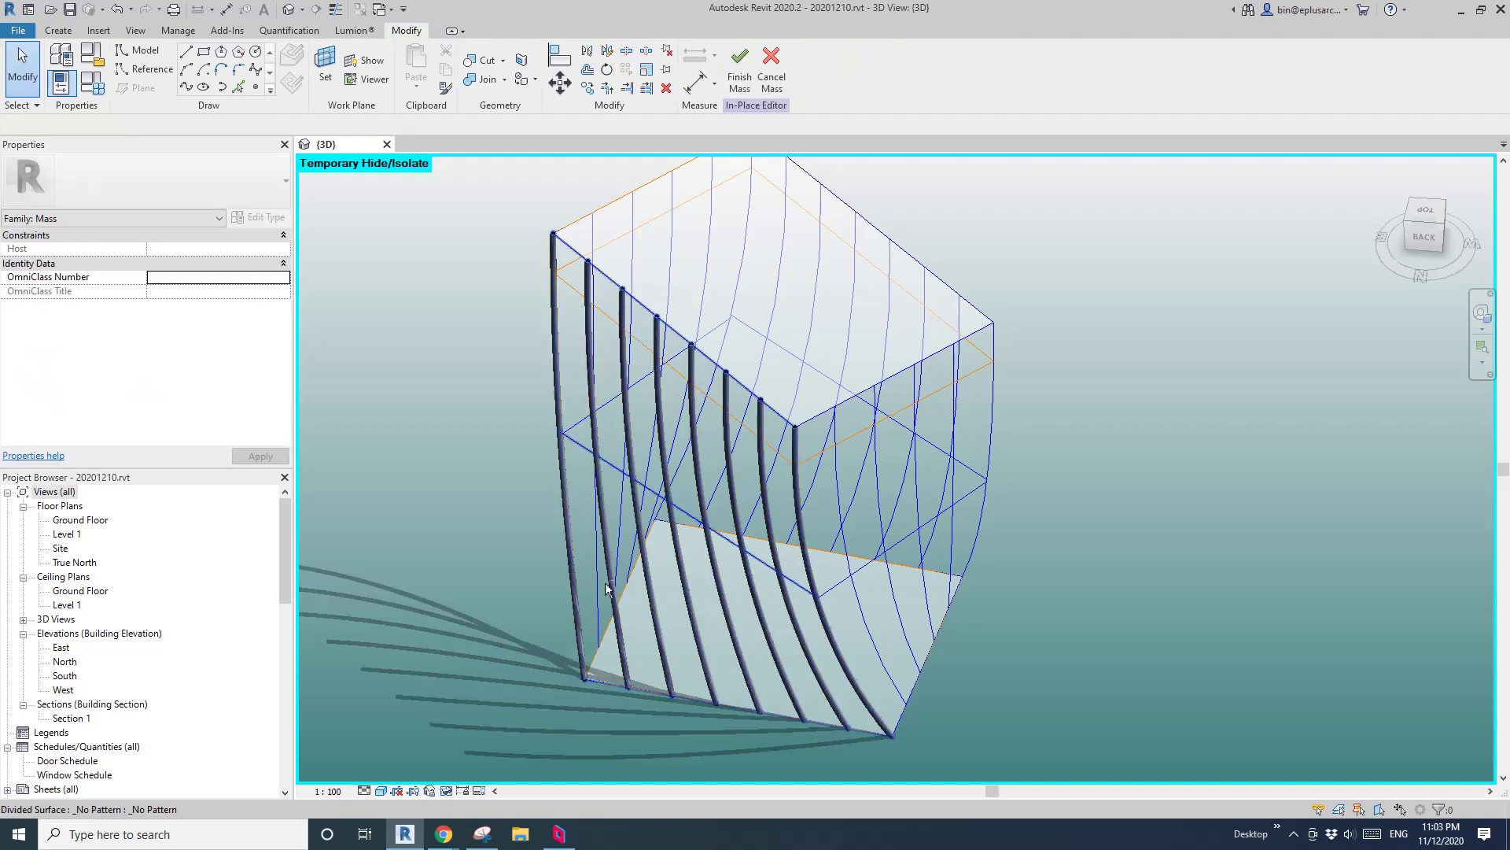
Select a single column of the repeated row and open its family, Family6, for editing.
middle_click_drag(606, 588, 731, 630, "shift")
left_click(749, 647)
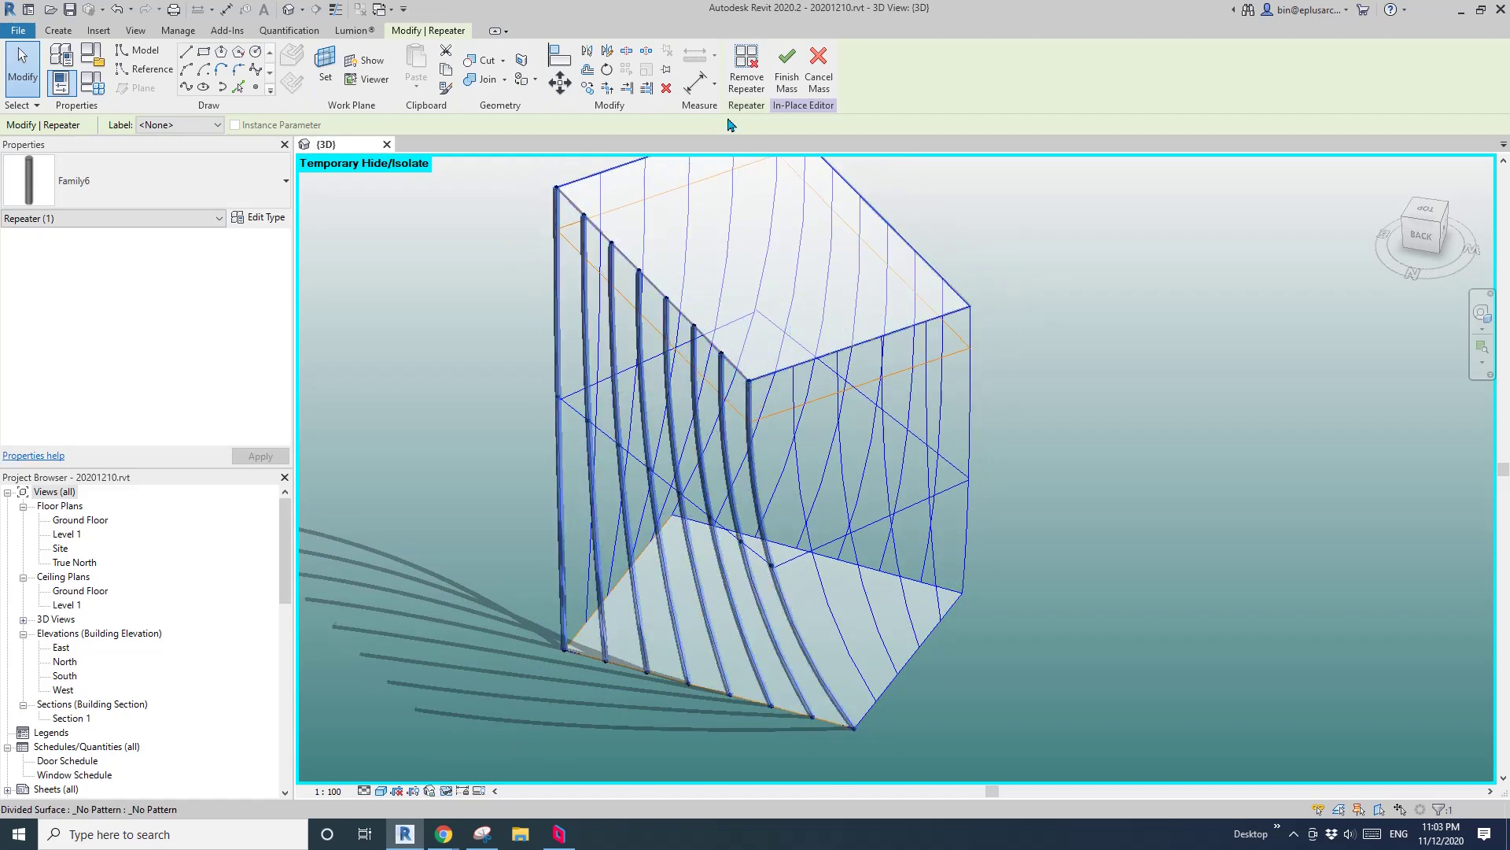
key("Escape")
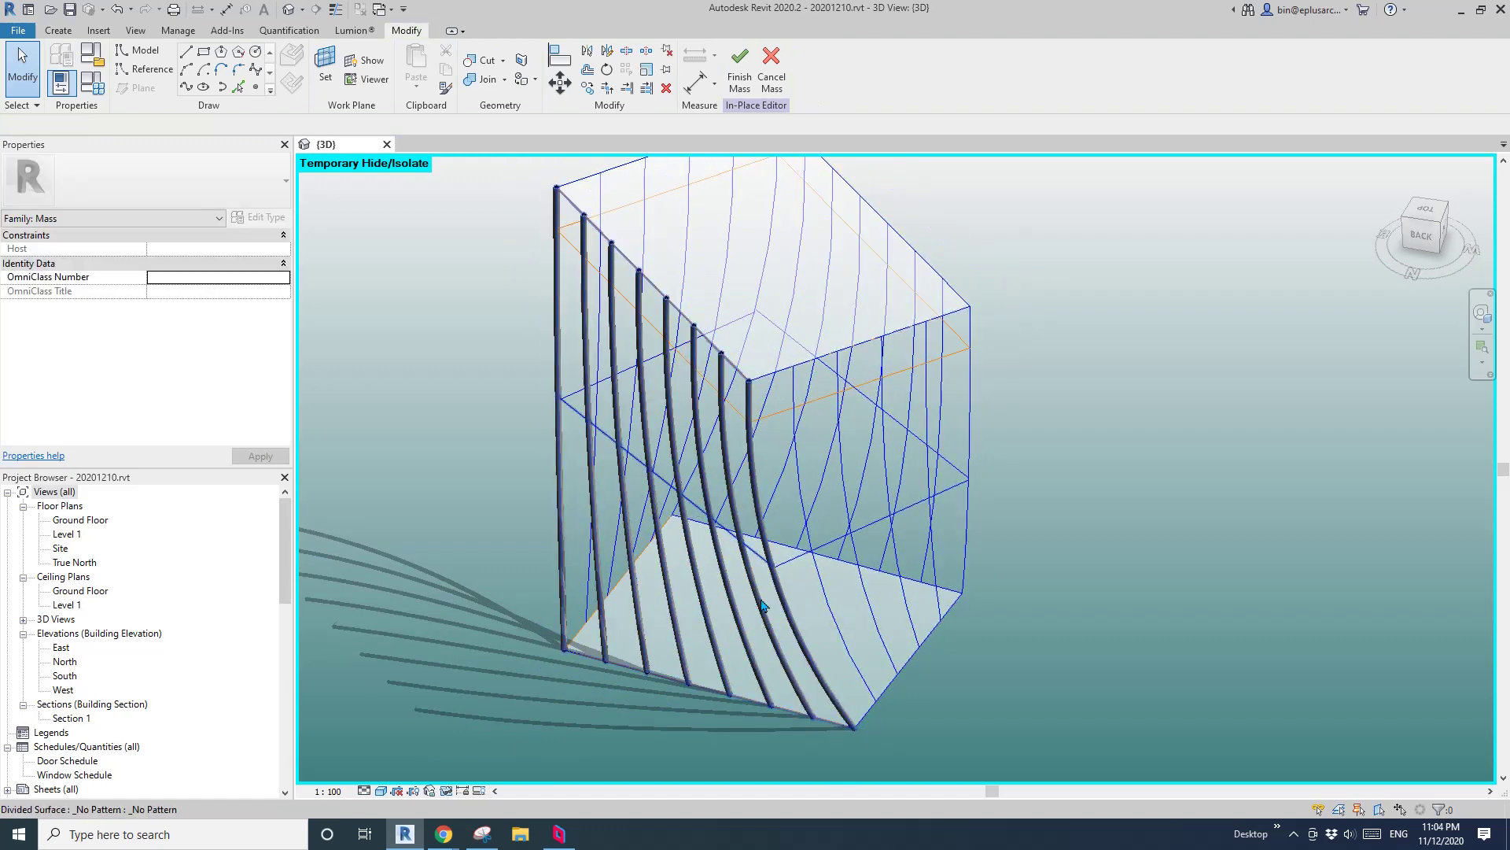
left_click(690, 435)
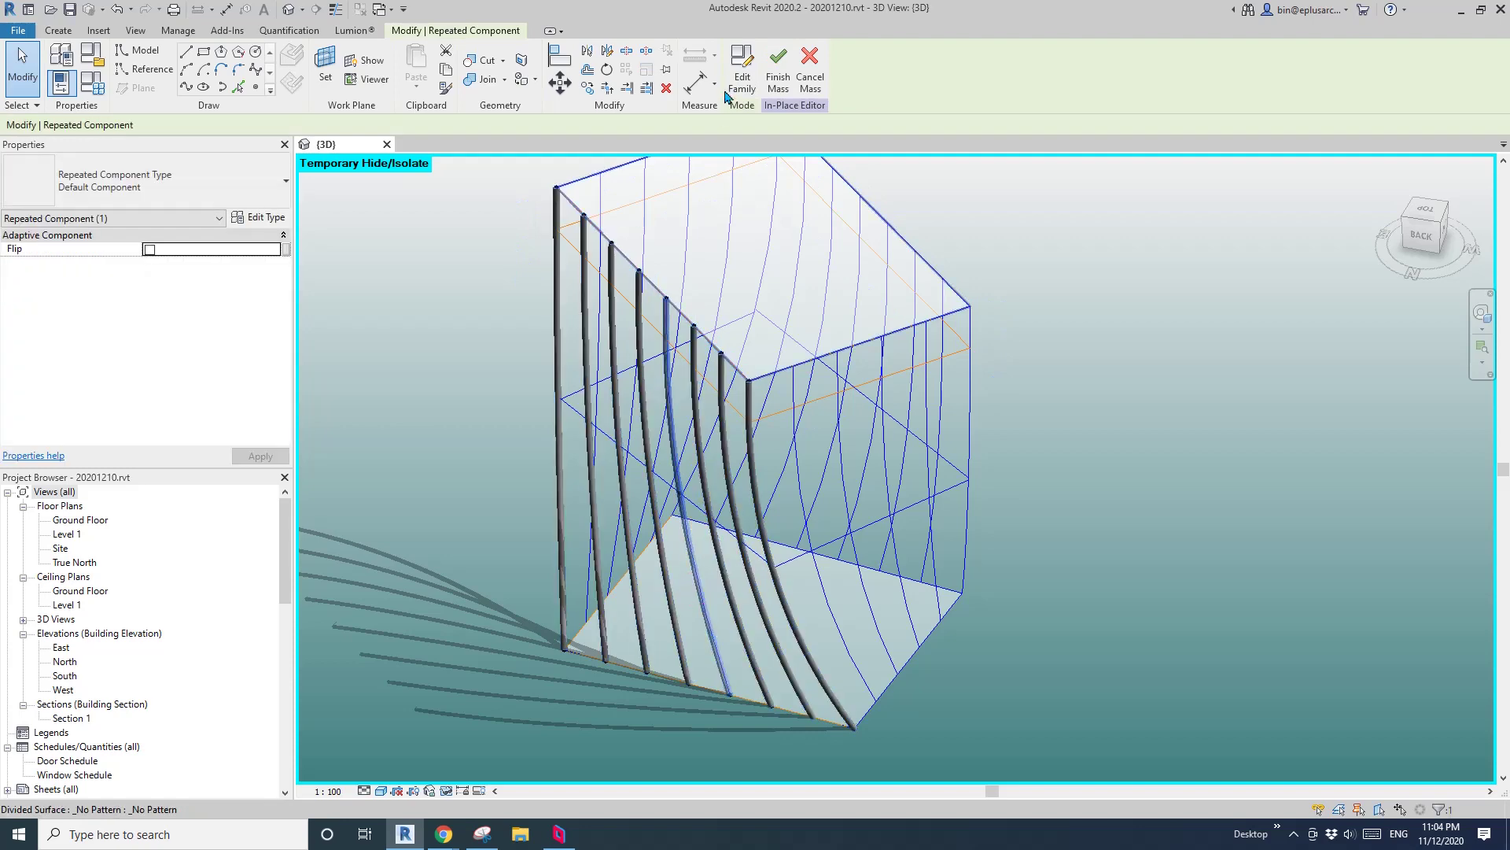
left_click(742, 71)
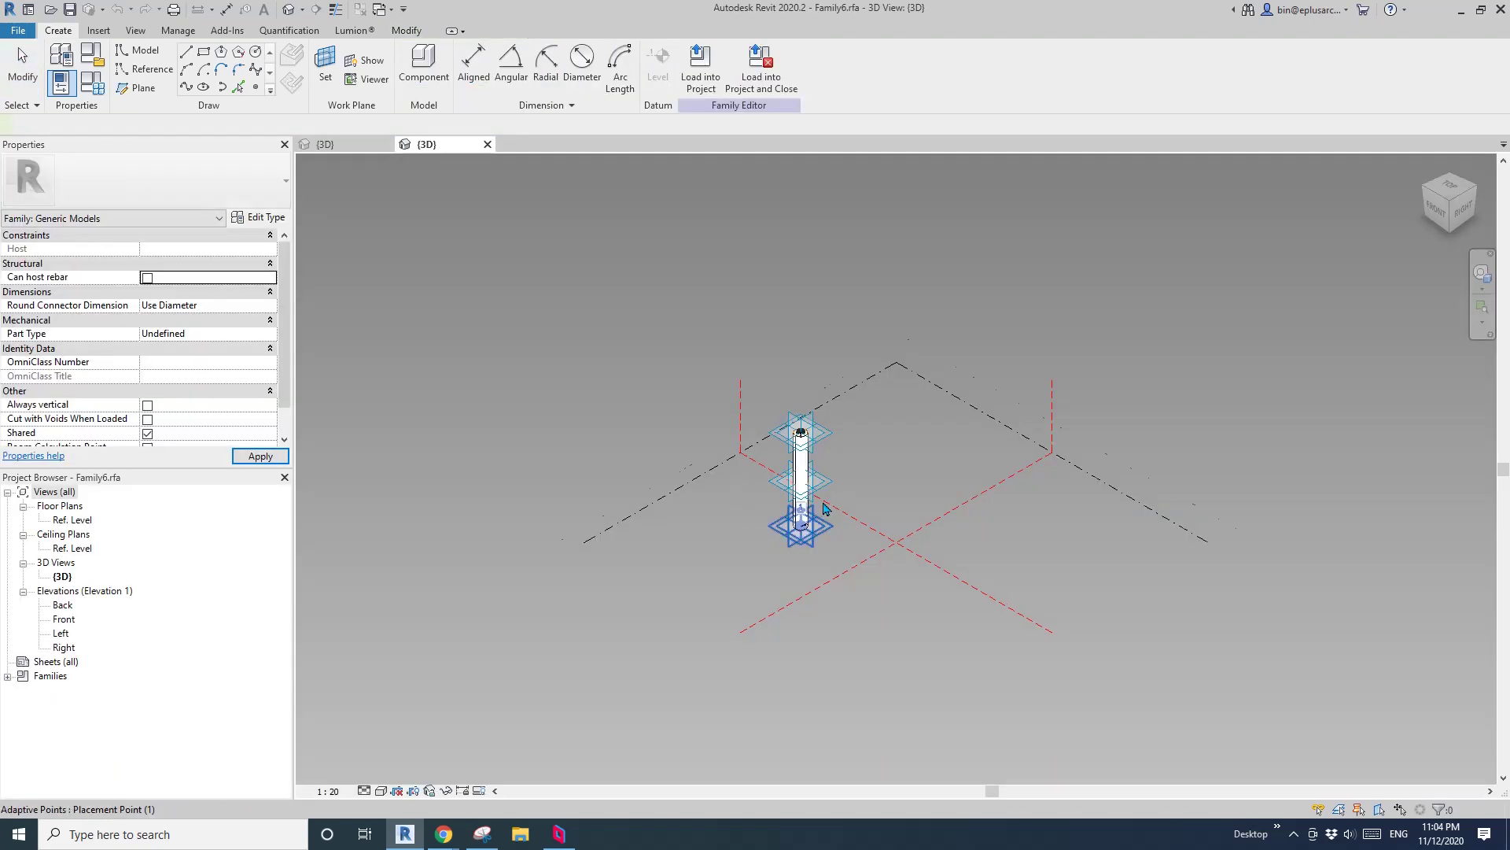
scroll(822, 501, "up", 4)
middle_click_drag(823, 492, 772, 543, "shift")
middle_click_drag(839, 417, 703, 519)
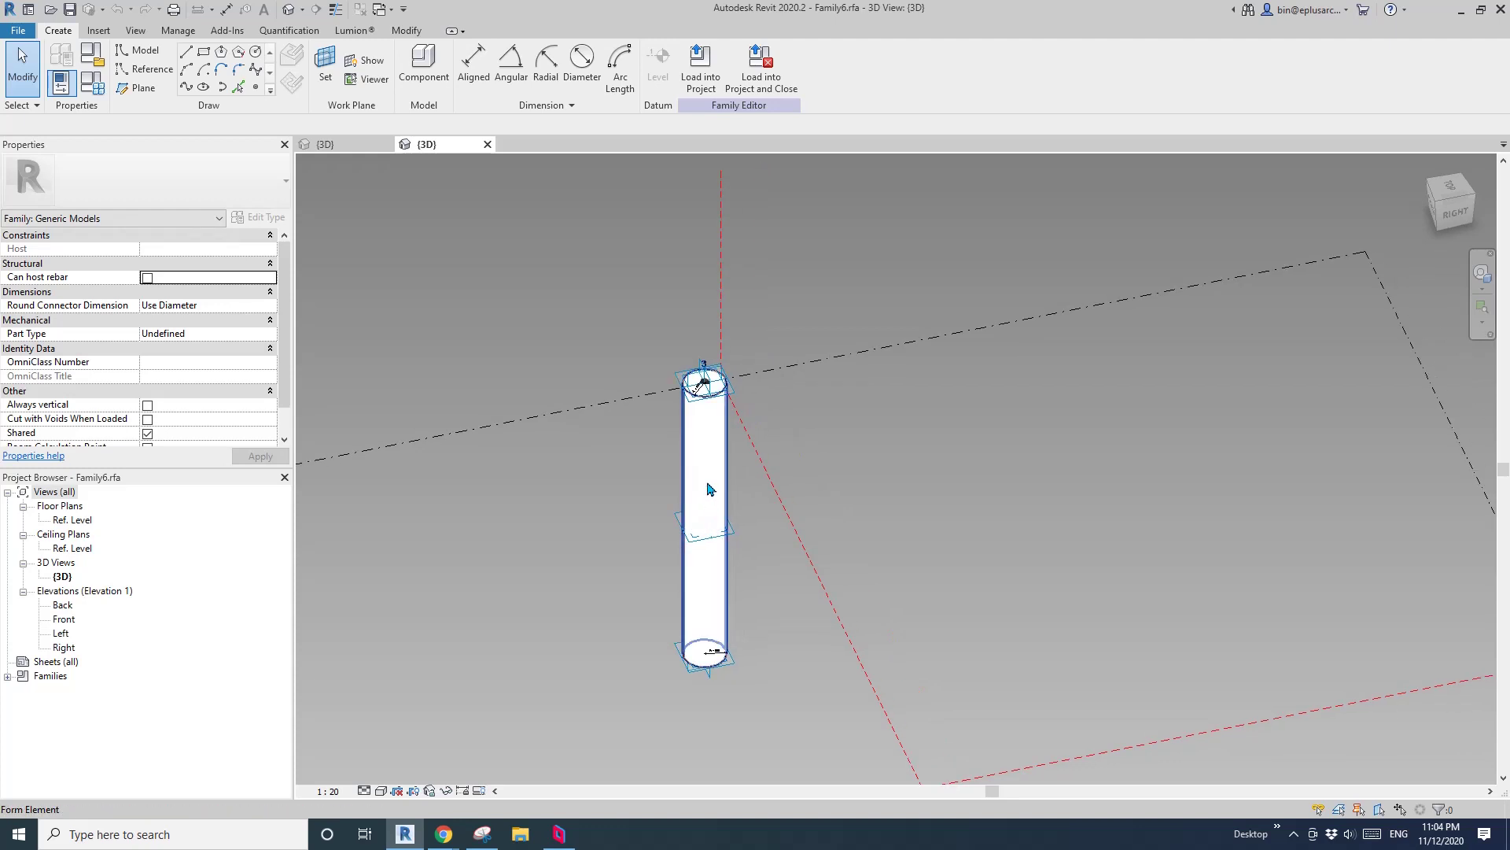
Delete the cylindrical solid form of the column, keeping its adaptive points and centre line.
left_click(708, 489)
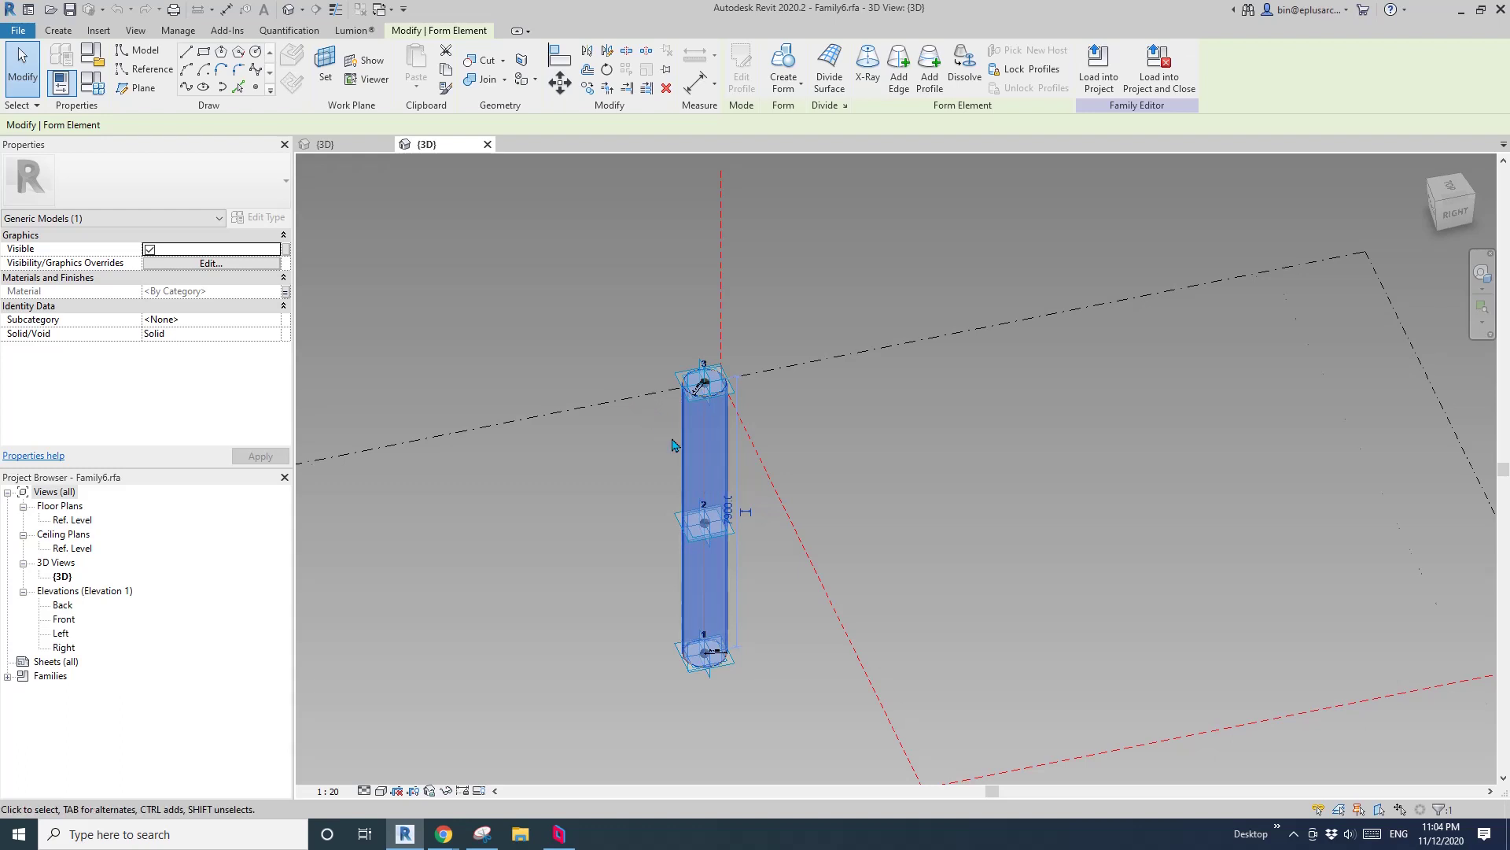
middle_click_drag(672, 444, 753, 458, "shift")
scroll(709, 491, "up", 3)
key("Escape")
left_click(695, 436)
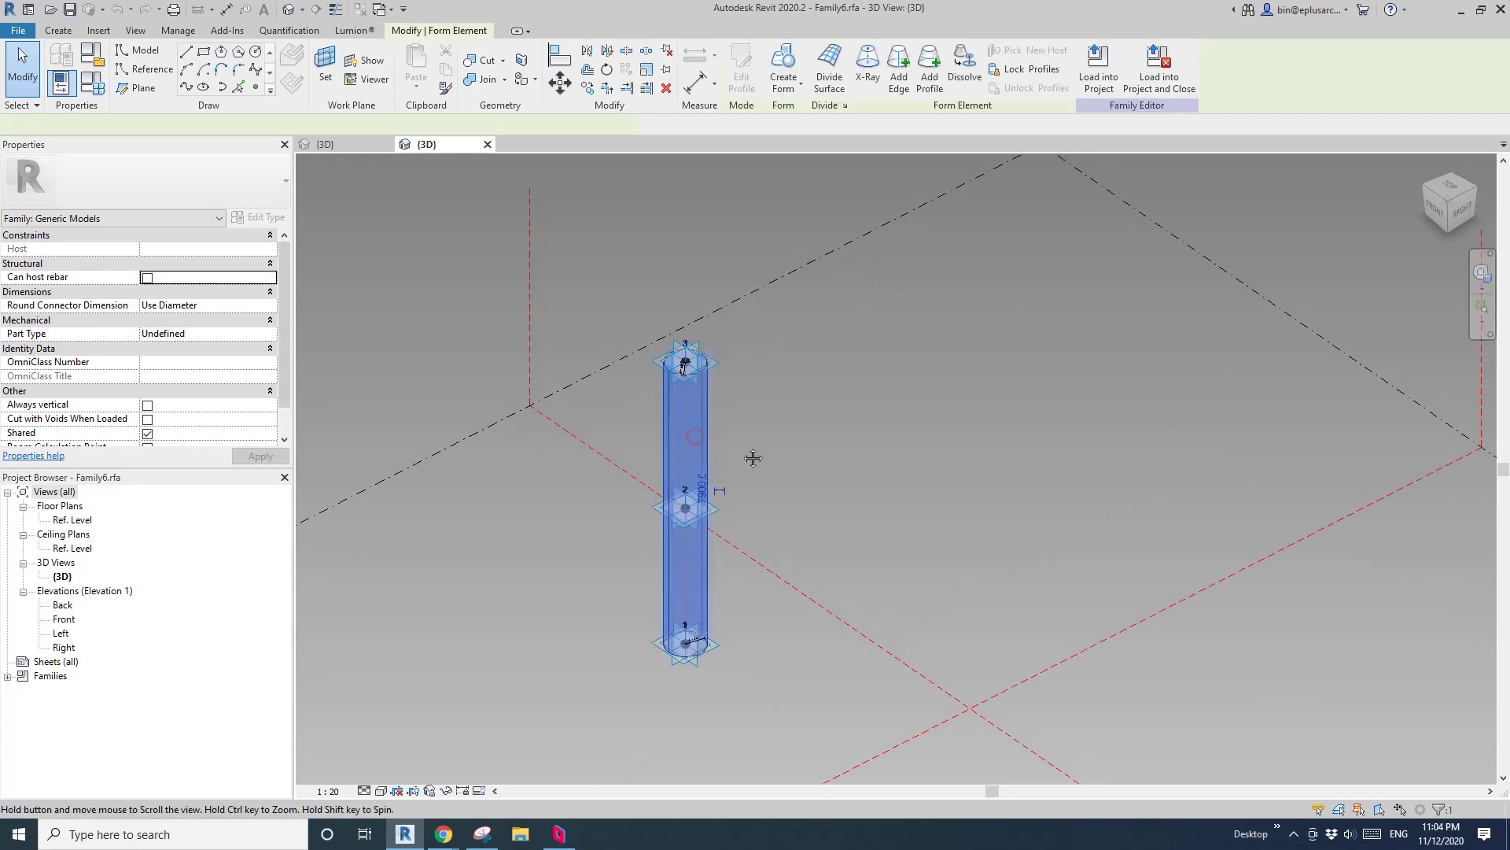
key("Delete")
Temporarily hide the adaptive points at the upper and lower ends of the line.
scroll(681, 519, "up", 1)
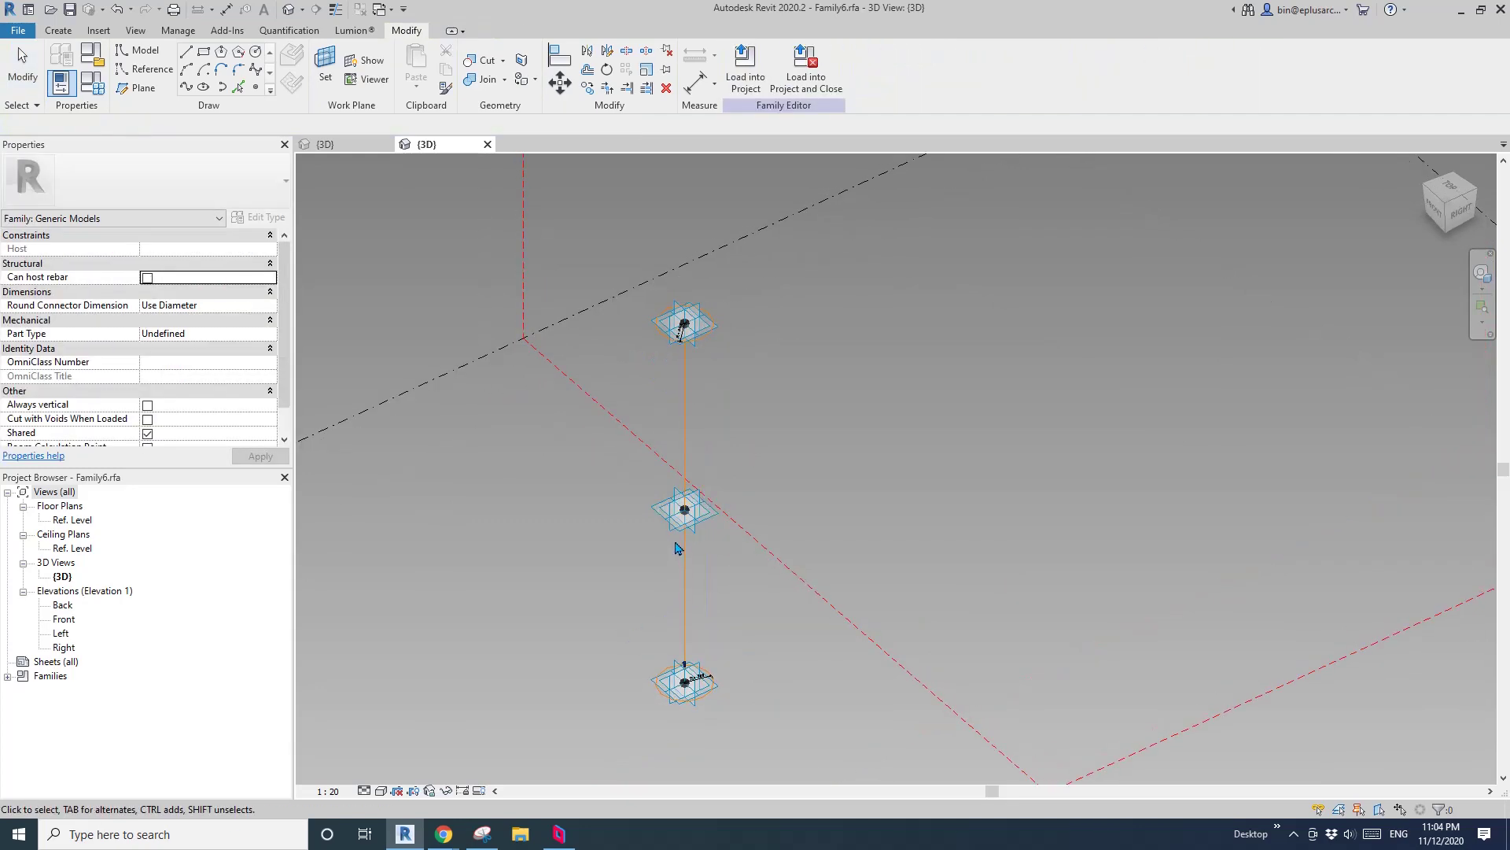
middle_click_drag(708, 548, 695, 549)
left_click(706, 336)
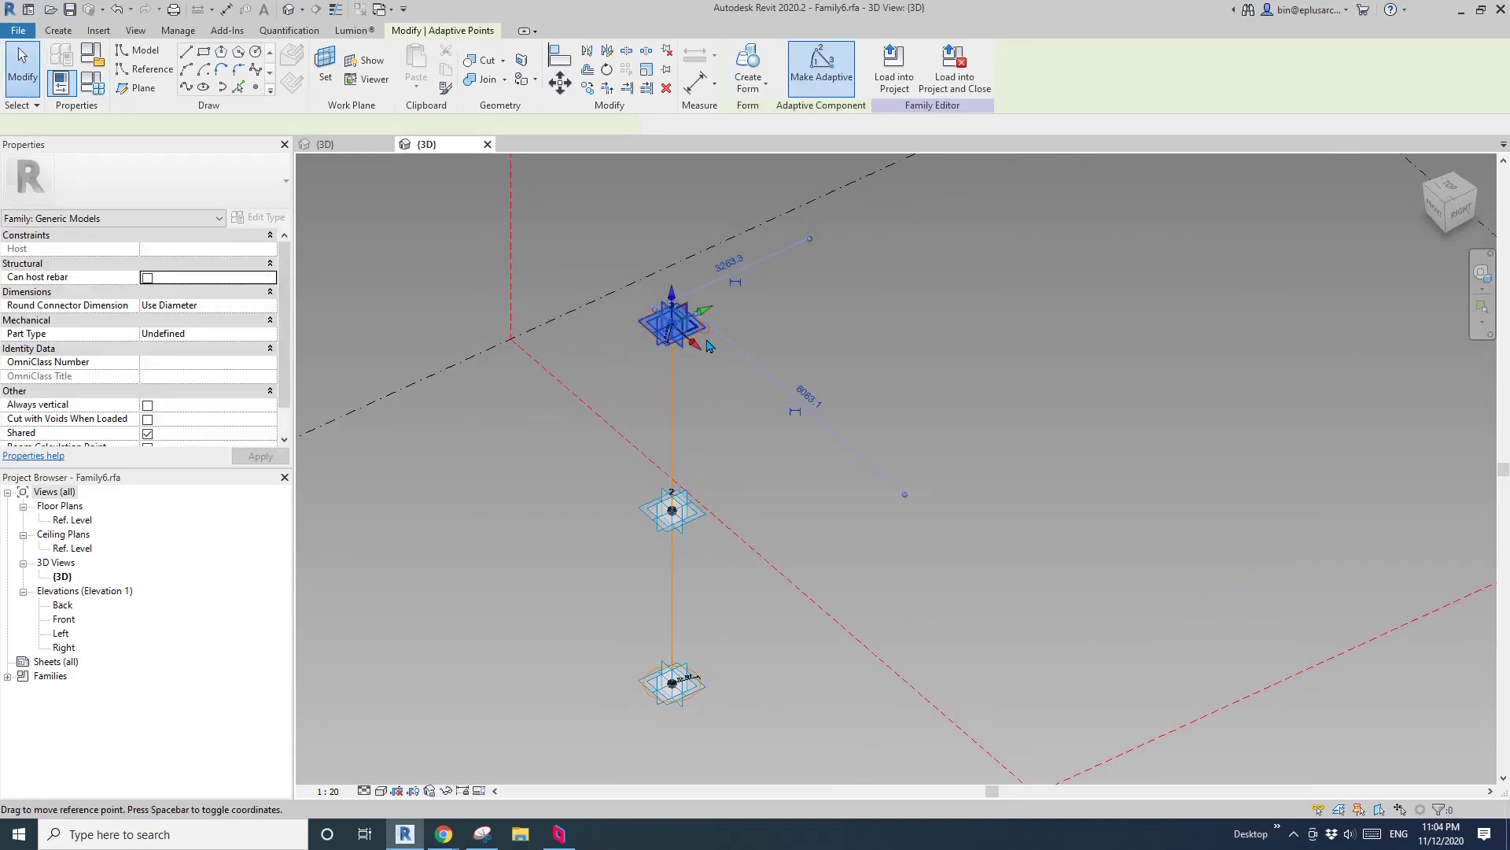
key("h")
key("h")
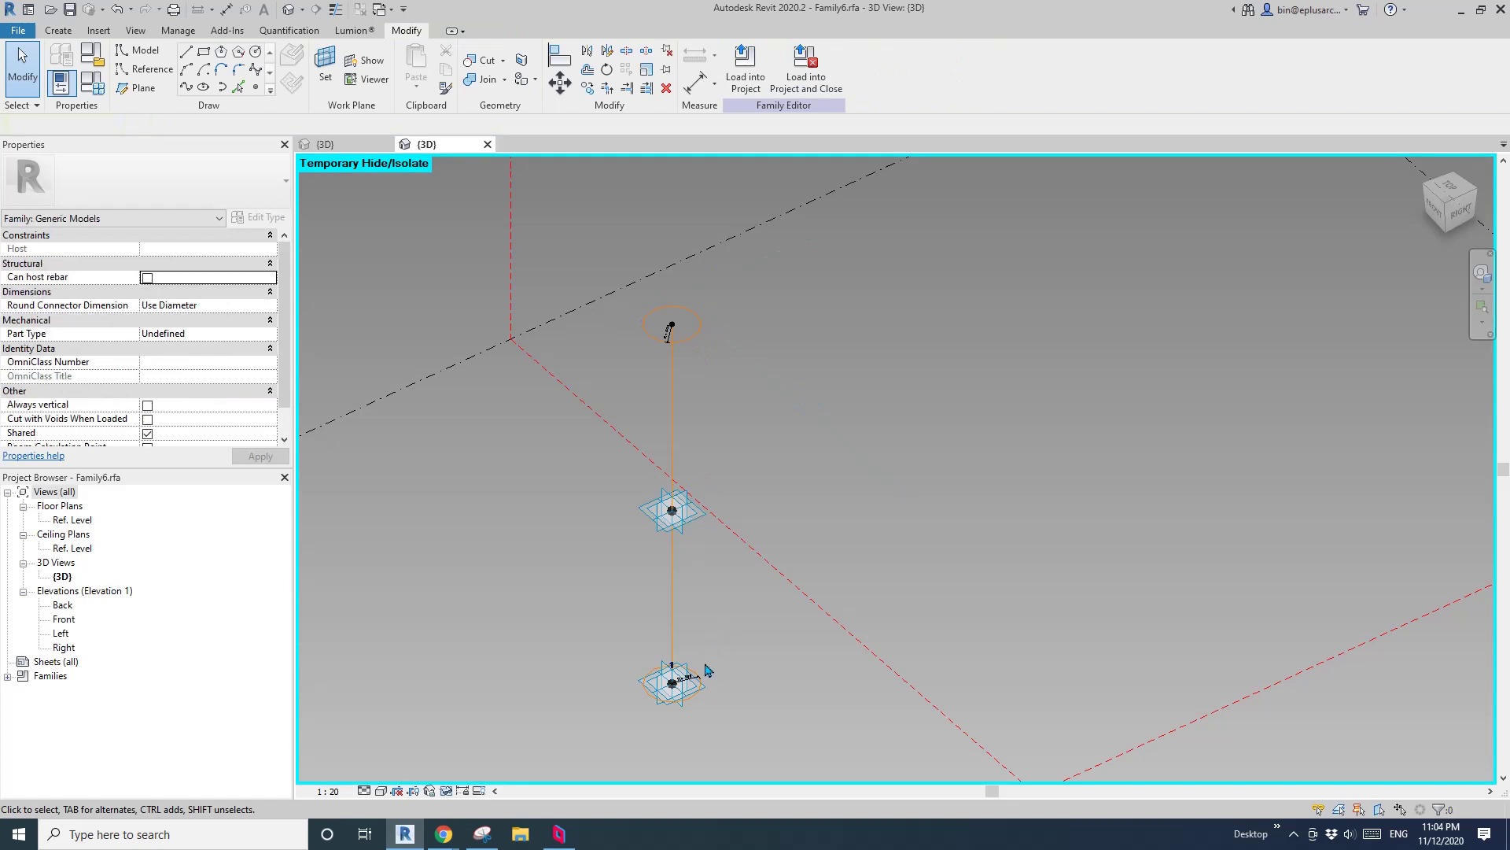
left_click(696, 699)
left_click(655, 391)
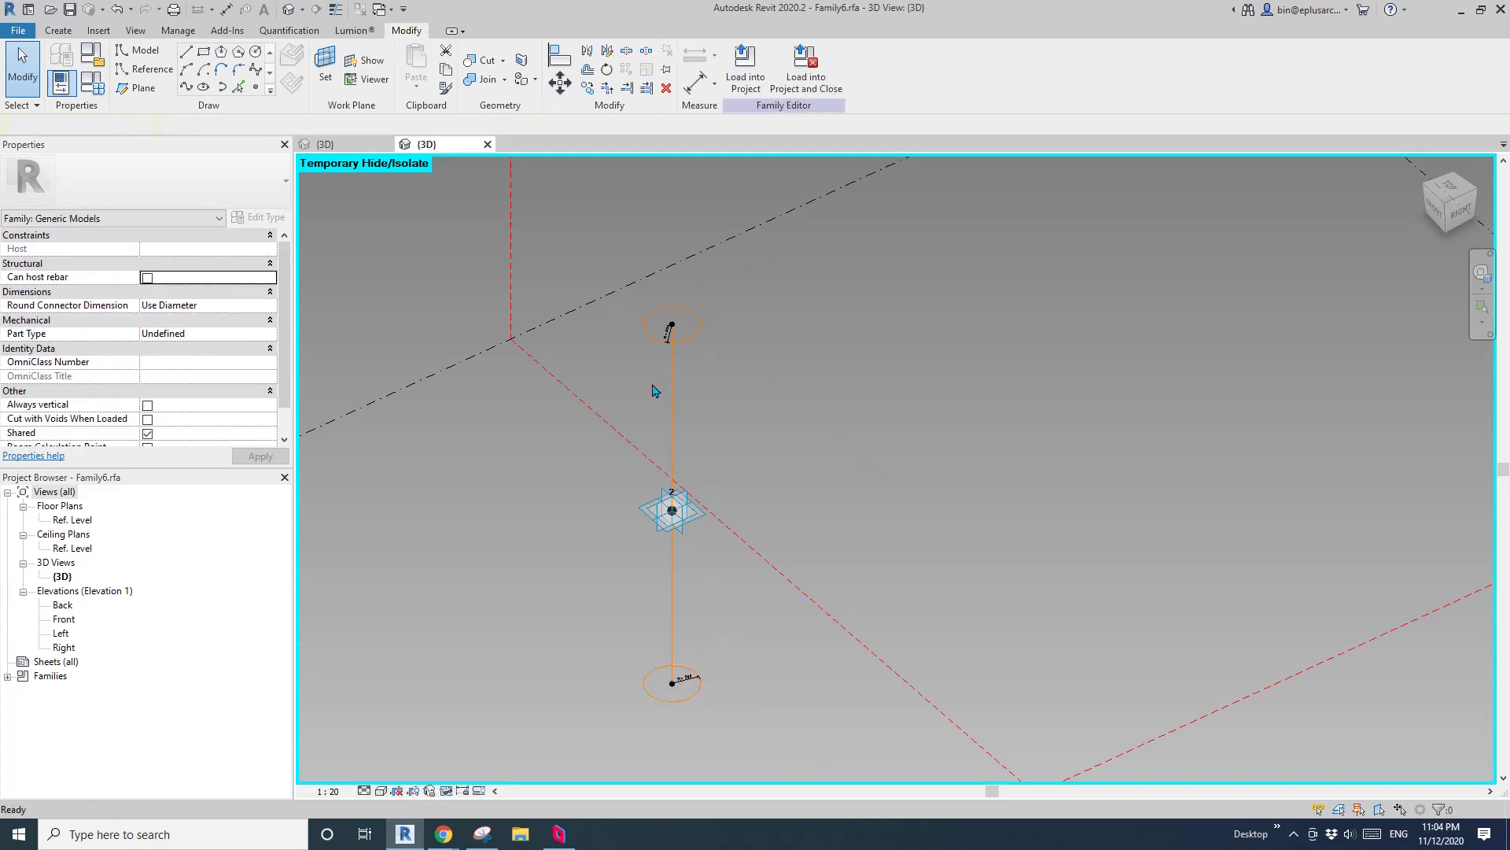
Delete the circular profiles and their radius dimensions around both ends of the line.
left_click(661, 284)
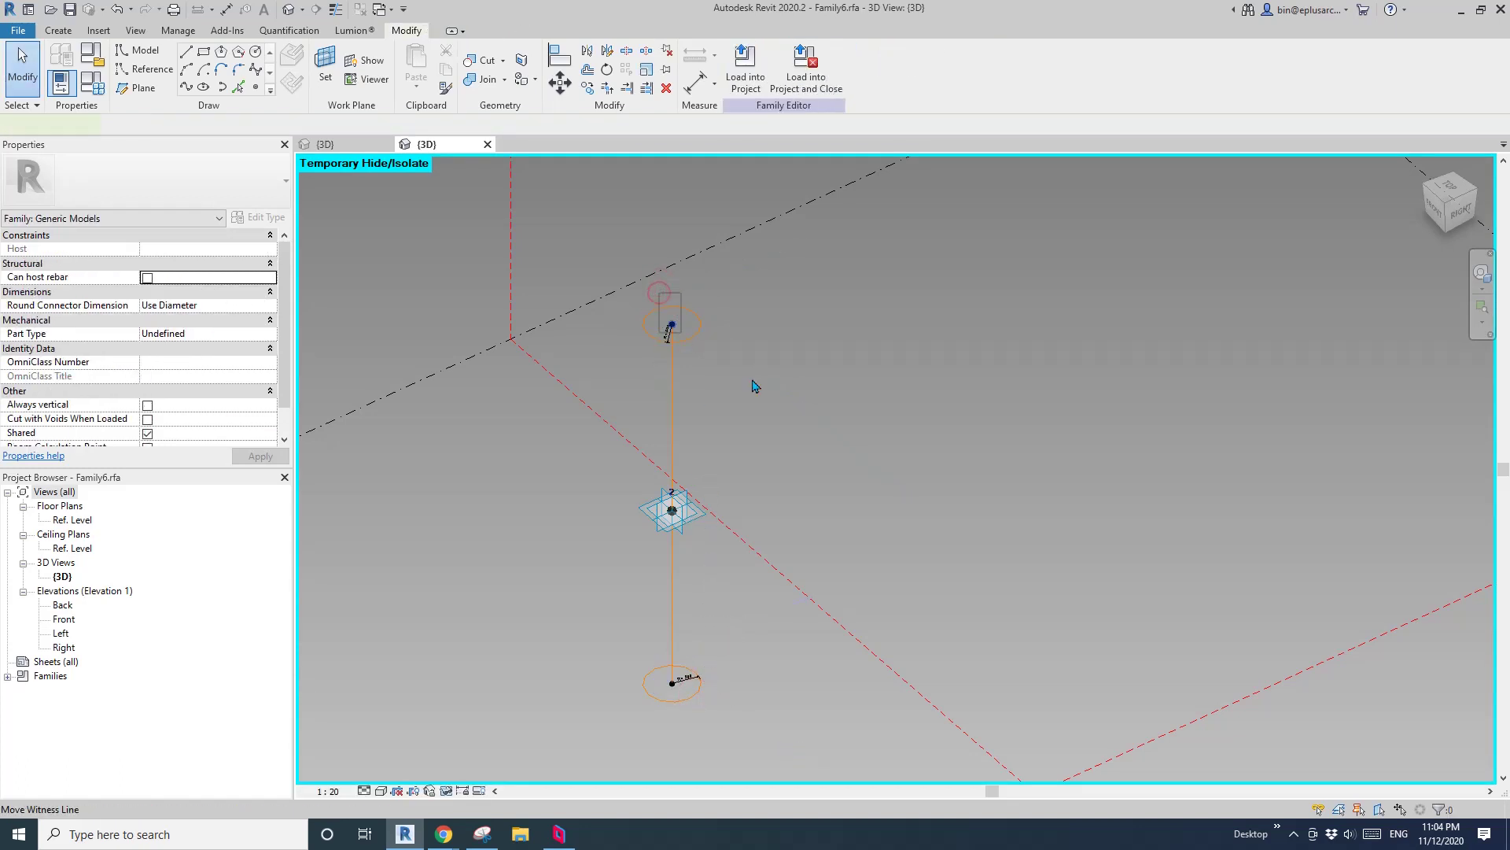
left_click_drag(659, 293, 752, 385)
middle_click_drag(685, 350, 653, 397, "shift")
left_click(688, 358)
left_click(690, 341)
key("Delete")
left_click(675, 624)
key("Delete")
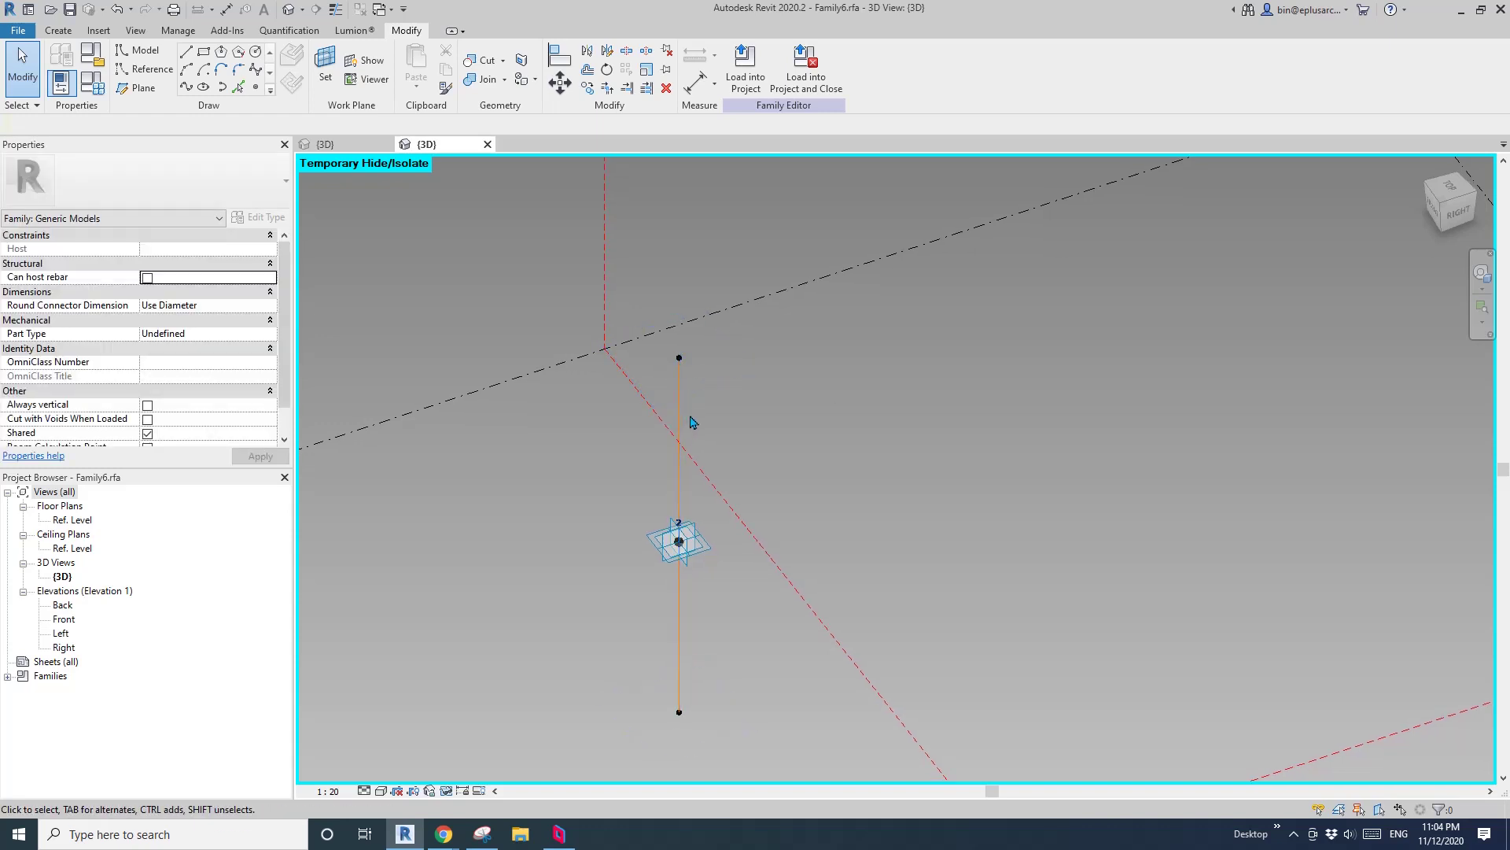
Place a reference point at the line's upper end on the vertical work plane of the existing reference point there.
middle_click_drag(690, 422, 1001, 404, "shift")
scroll(661, 391, "up", 4)
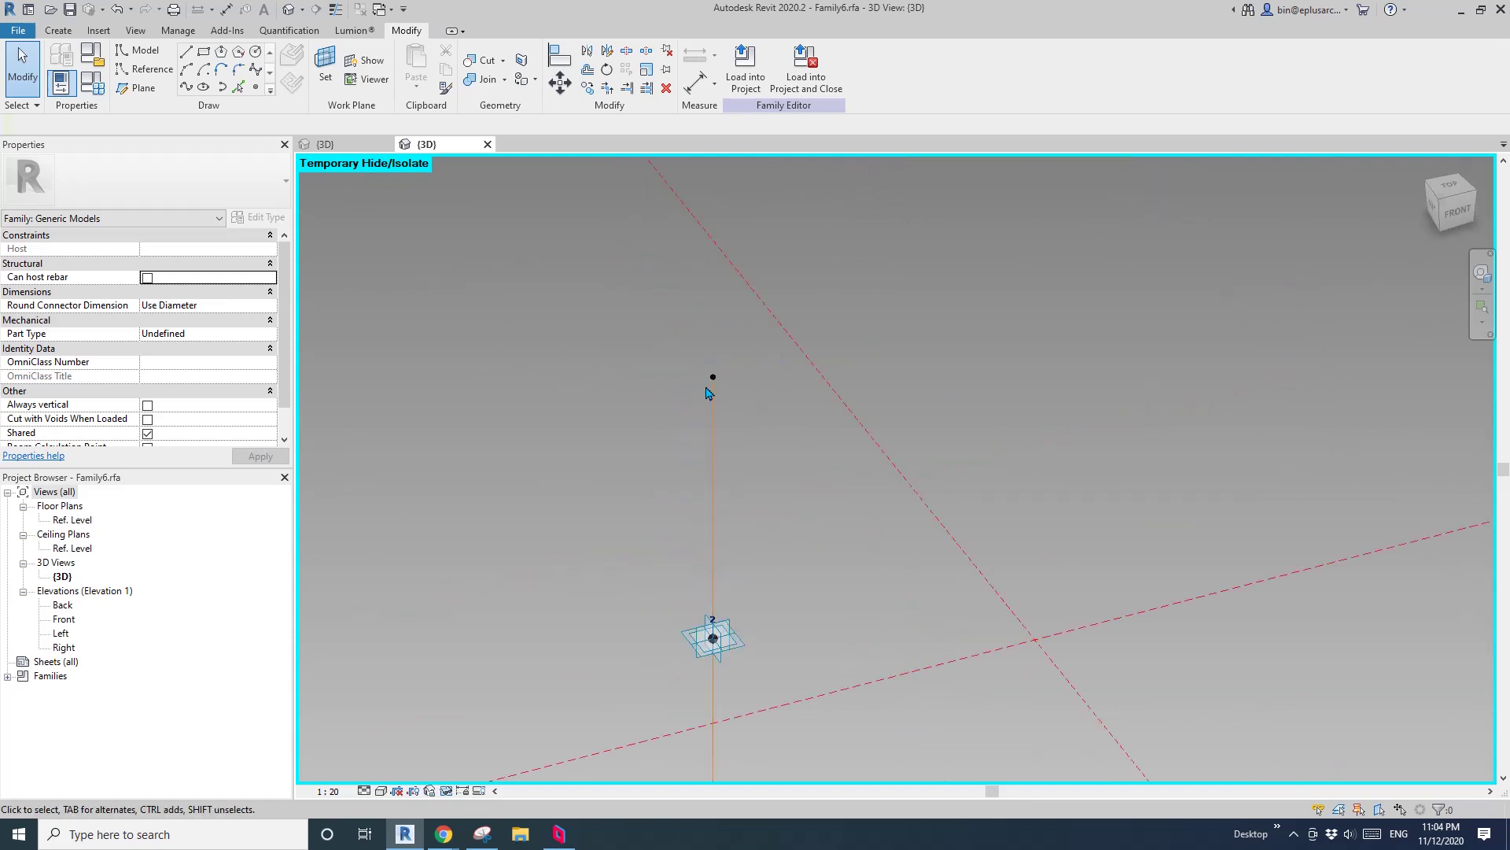
left_click(712, 377)
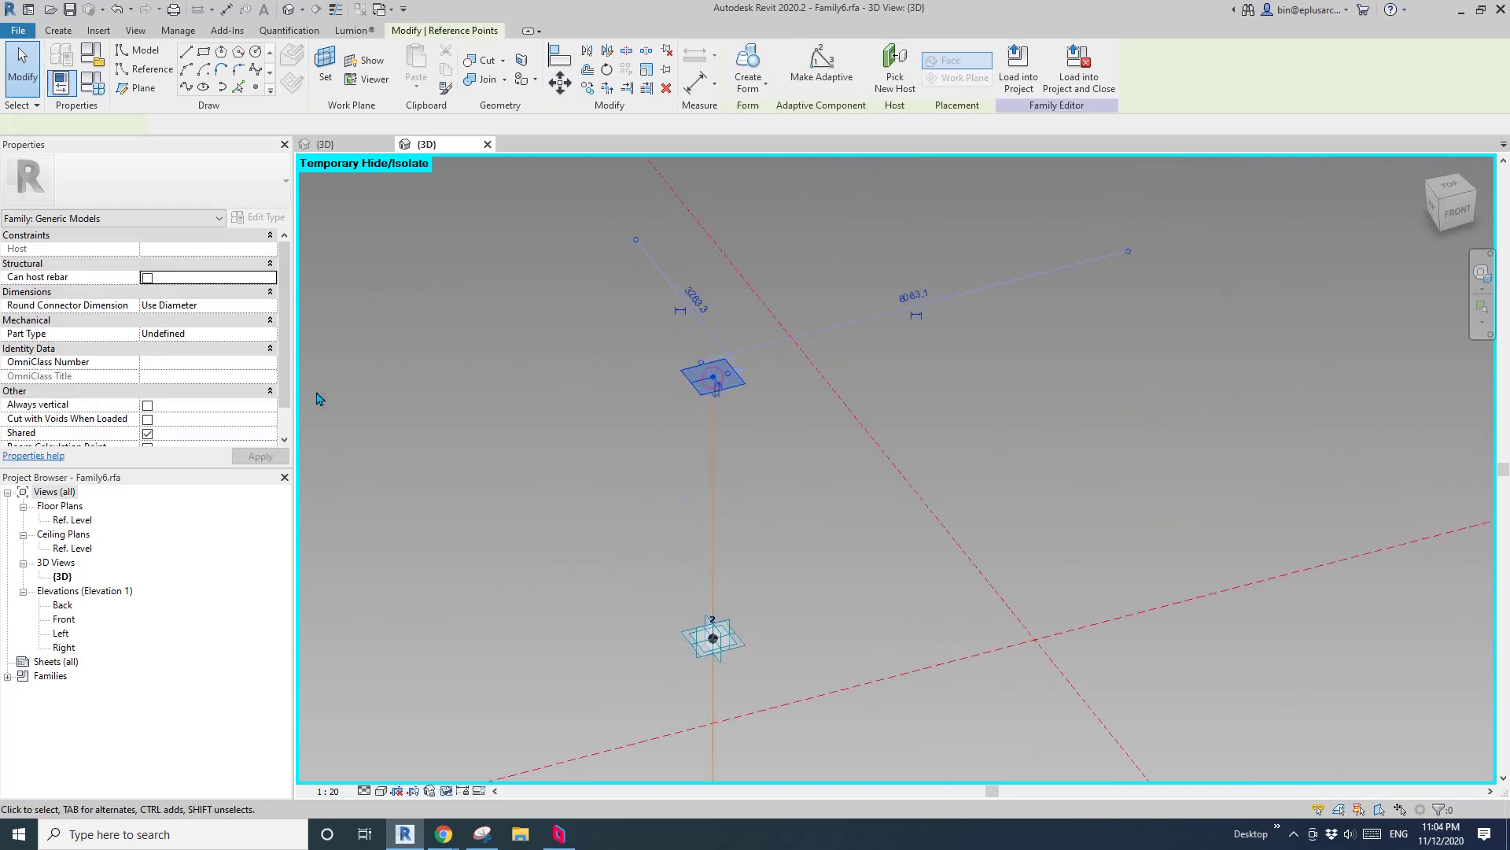
left_click(546, 411)
scroll(549, 417, "down", 2)
middle_click_drag(551, 425, 553, 407)
left_click(253, 89)
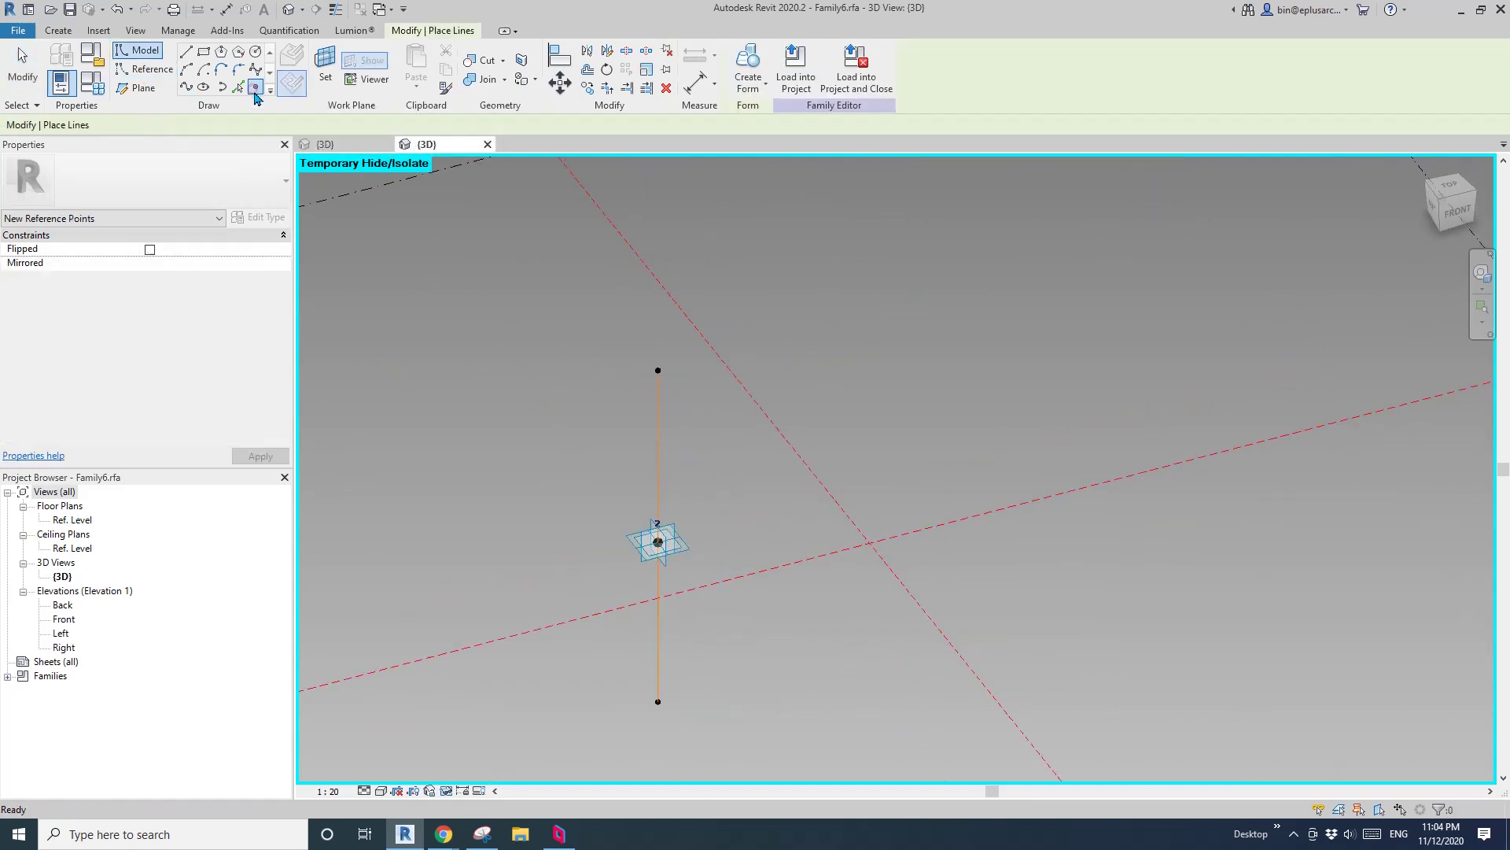
left_click(323, 65)
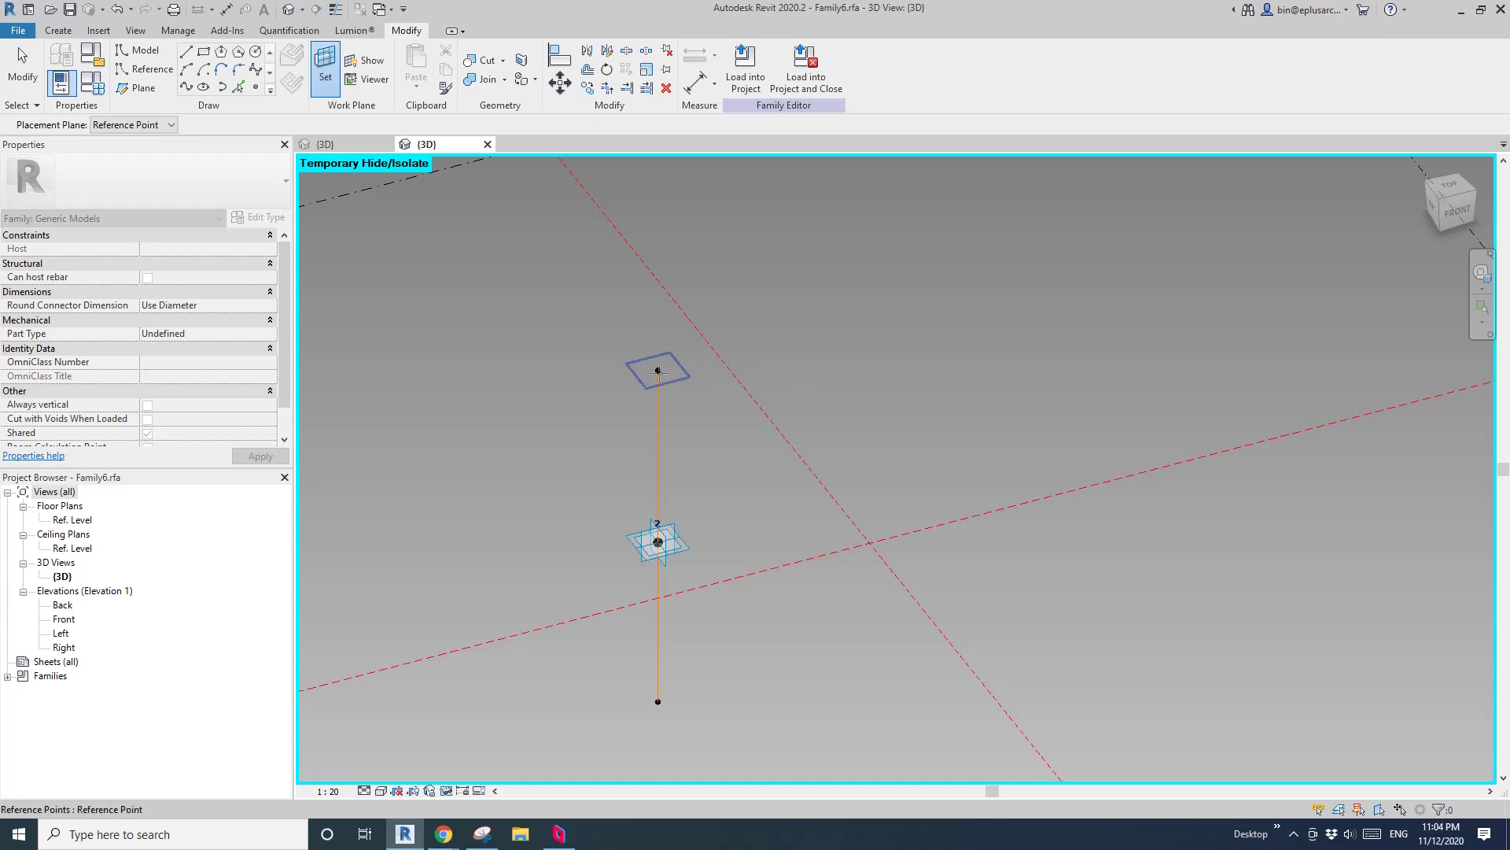
scroll(657, 368, "up", 1)
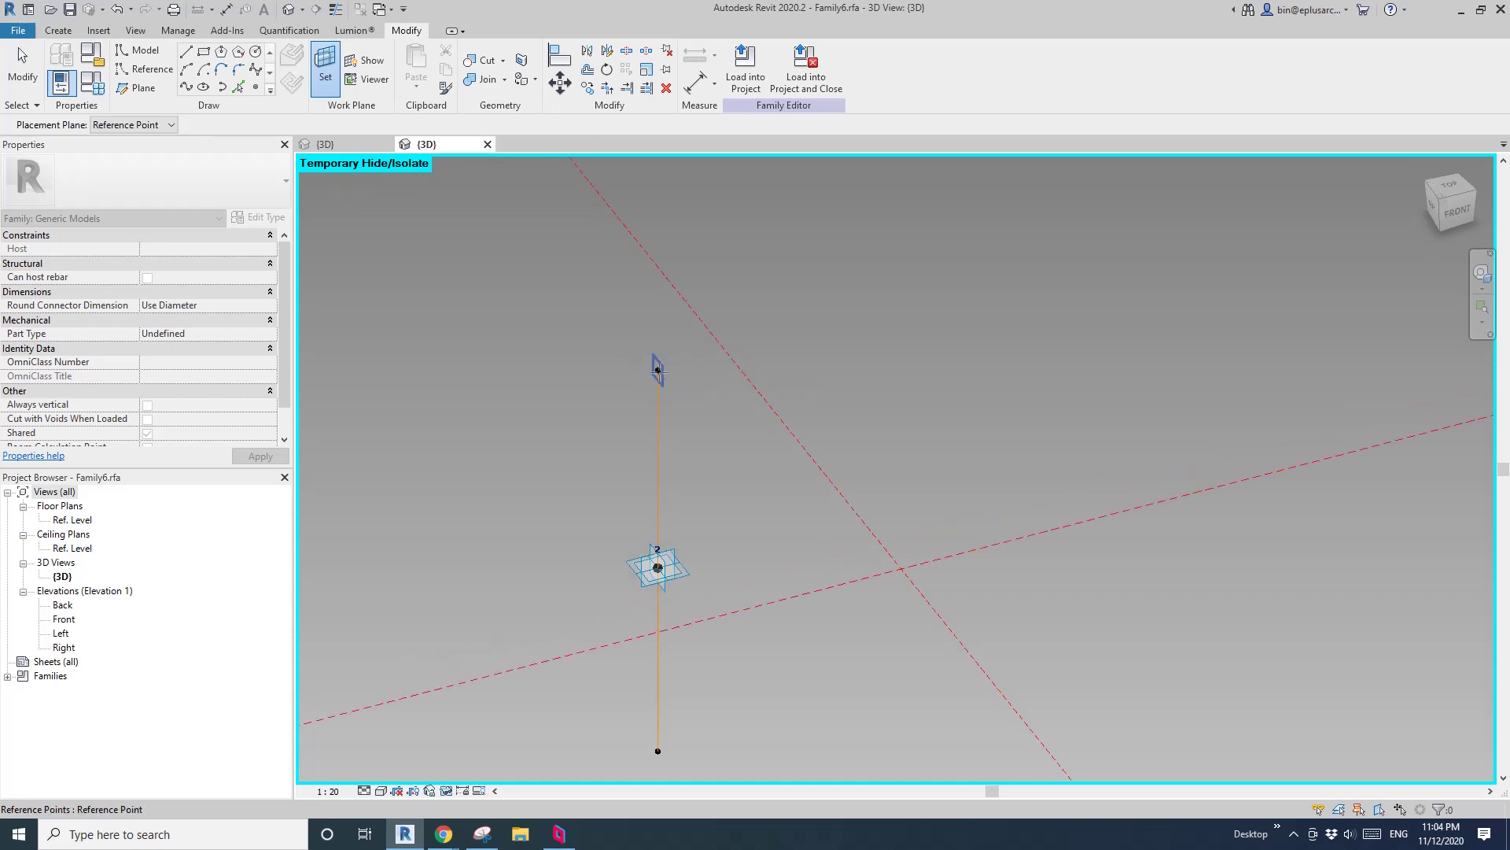
left_click(658, 372)
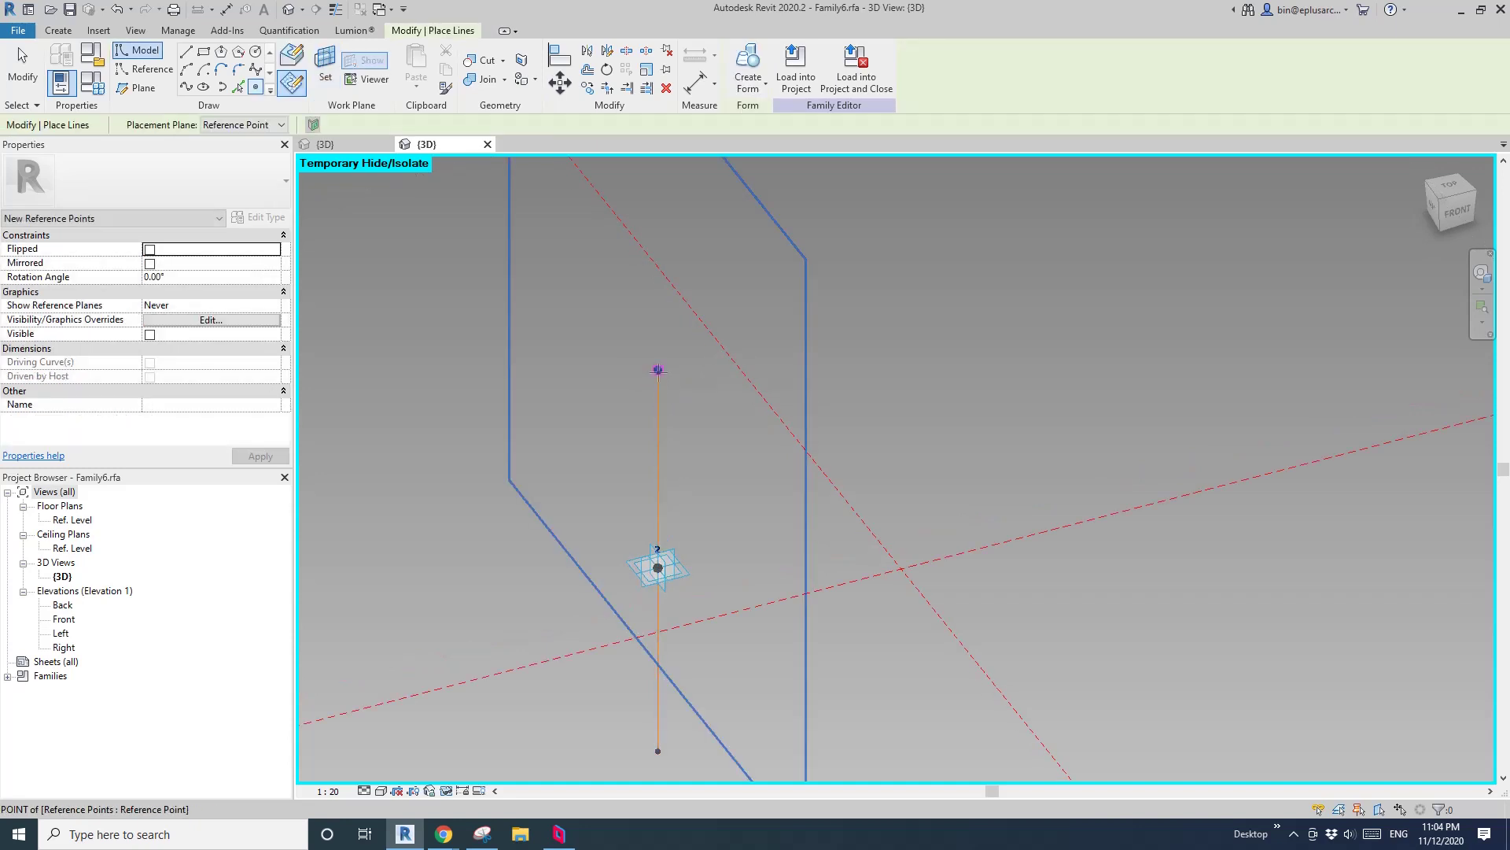
left_click(658, 371)
left_click(810, 471)
key("Escape")
key("Escape")
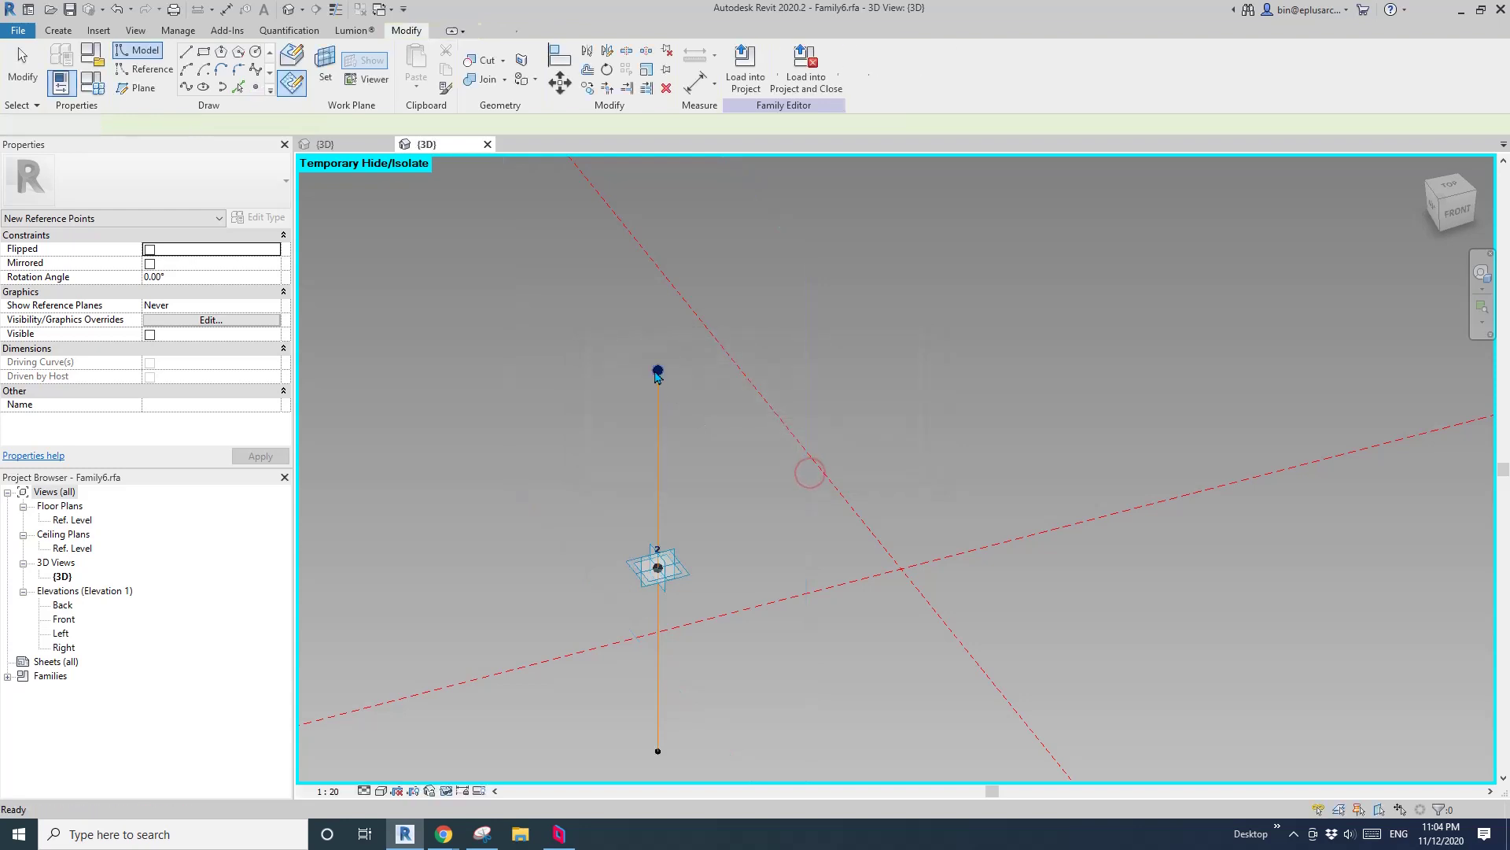
Move the new upper point about 1640 mm horizontally off the line and link its Offset to a new type parameter OFS.
left_click(658, 370)
left_click_drag(713, 369, 786, 343)
middle_click_drag(626, 452, 595, 454)
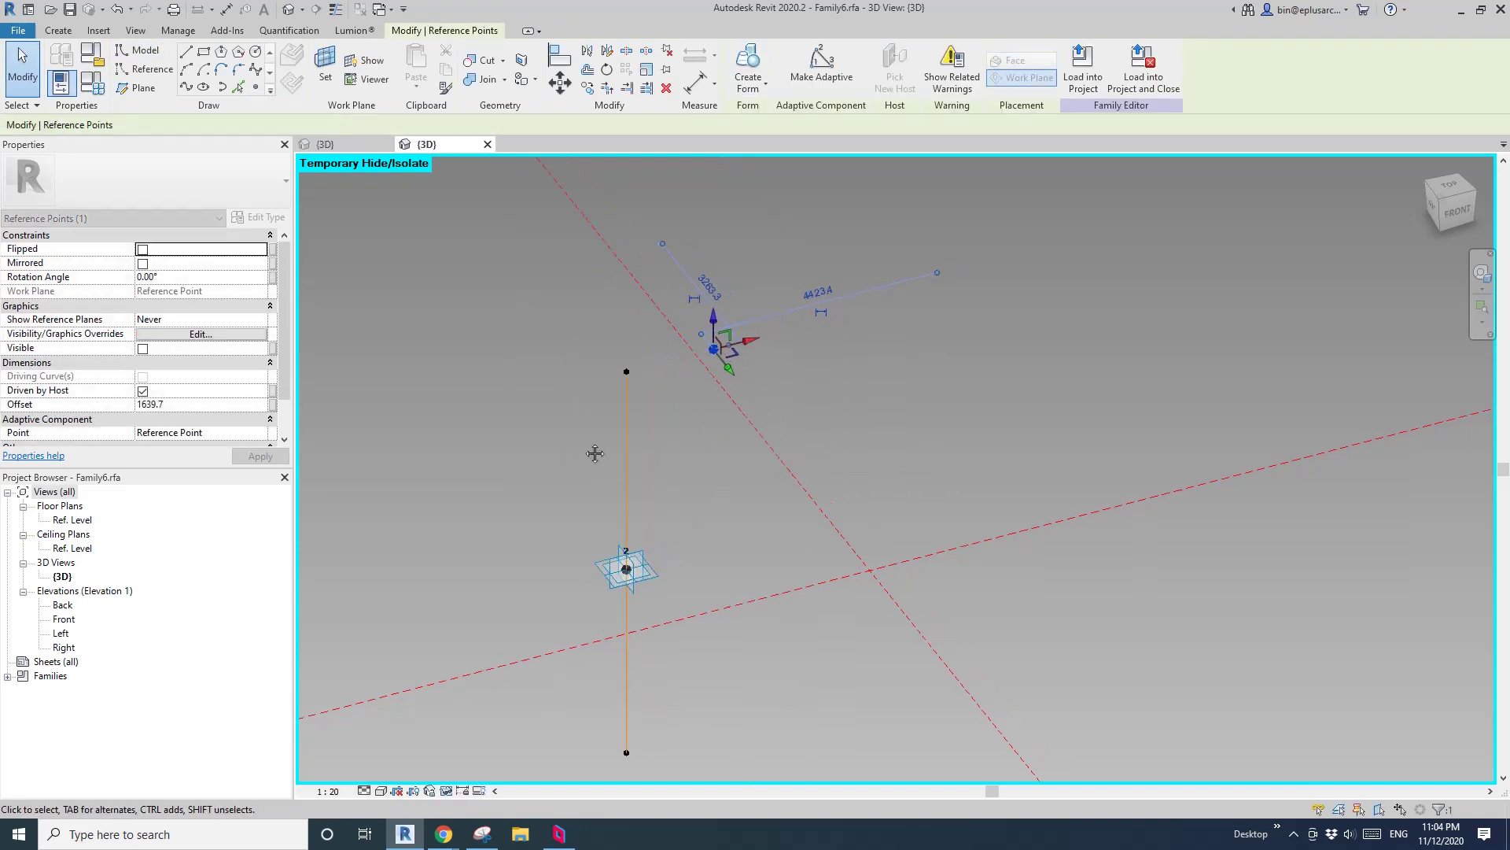
left_click(272, 404)
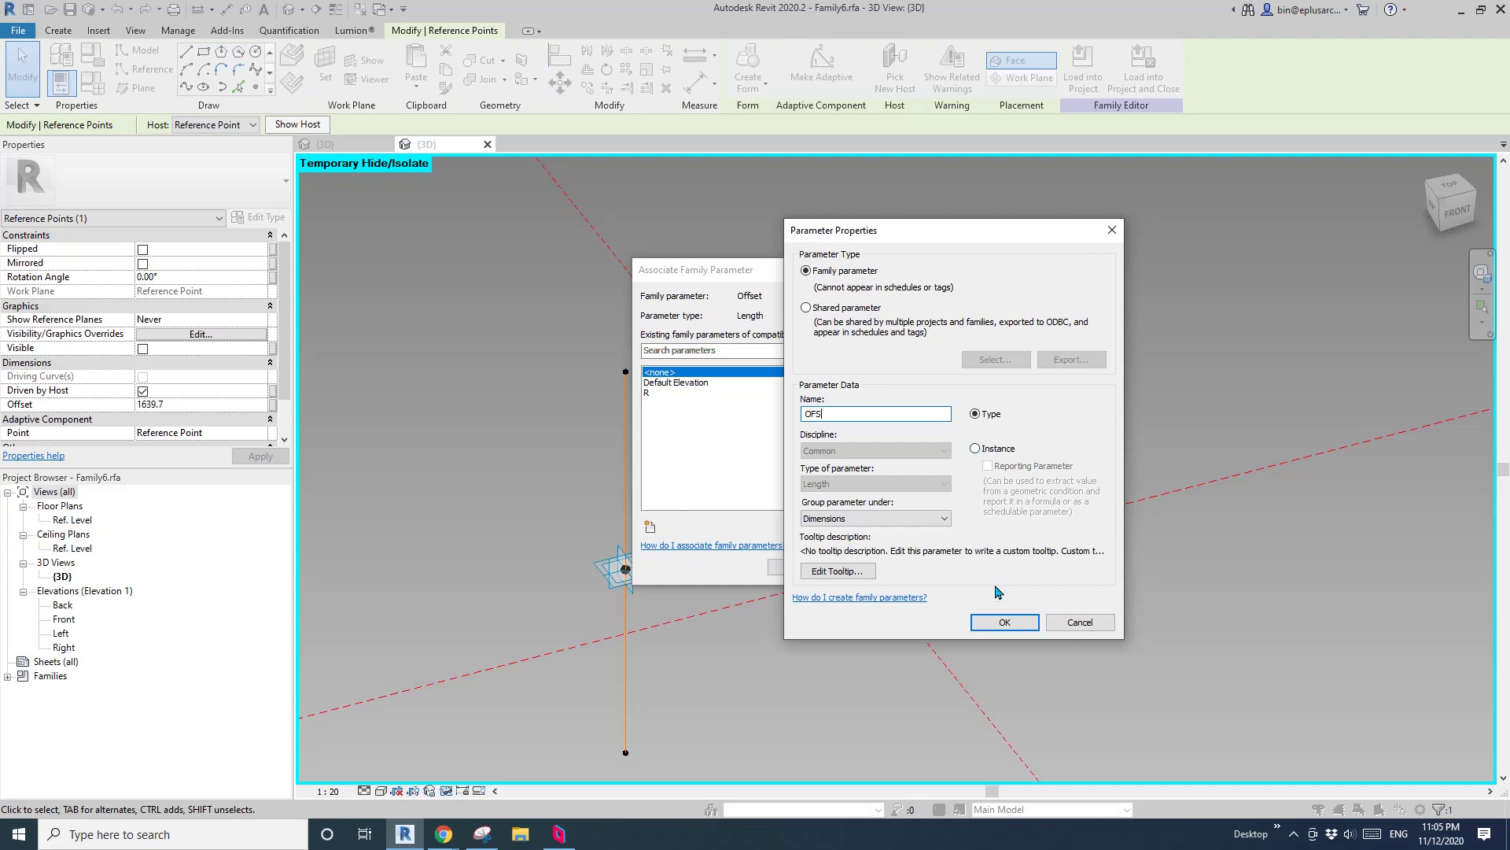
type("OFS")
left_click(1005, 622)
left_click(795, 566)
Place a reference point at the line's lower end on the matching vertical work plane.
middle_click_drag(751, 520, 708, 506)
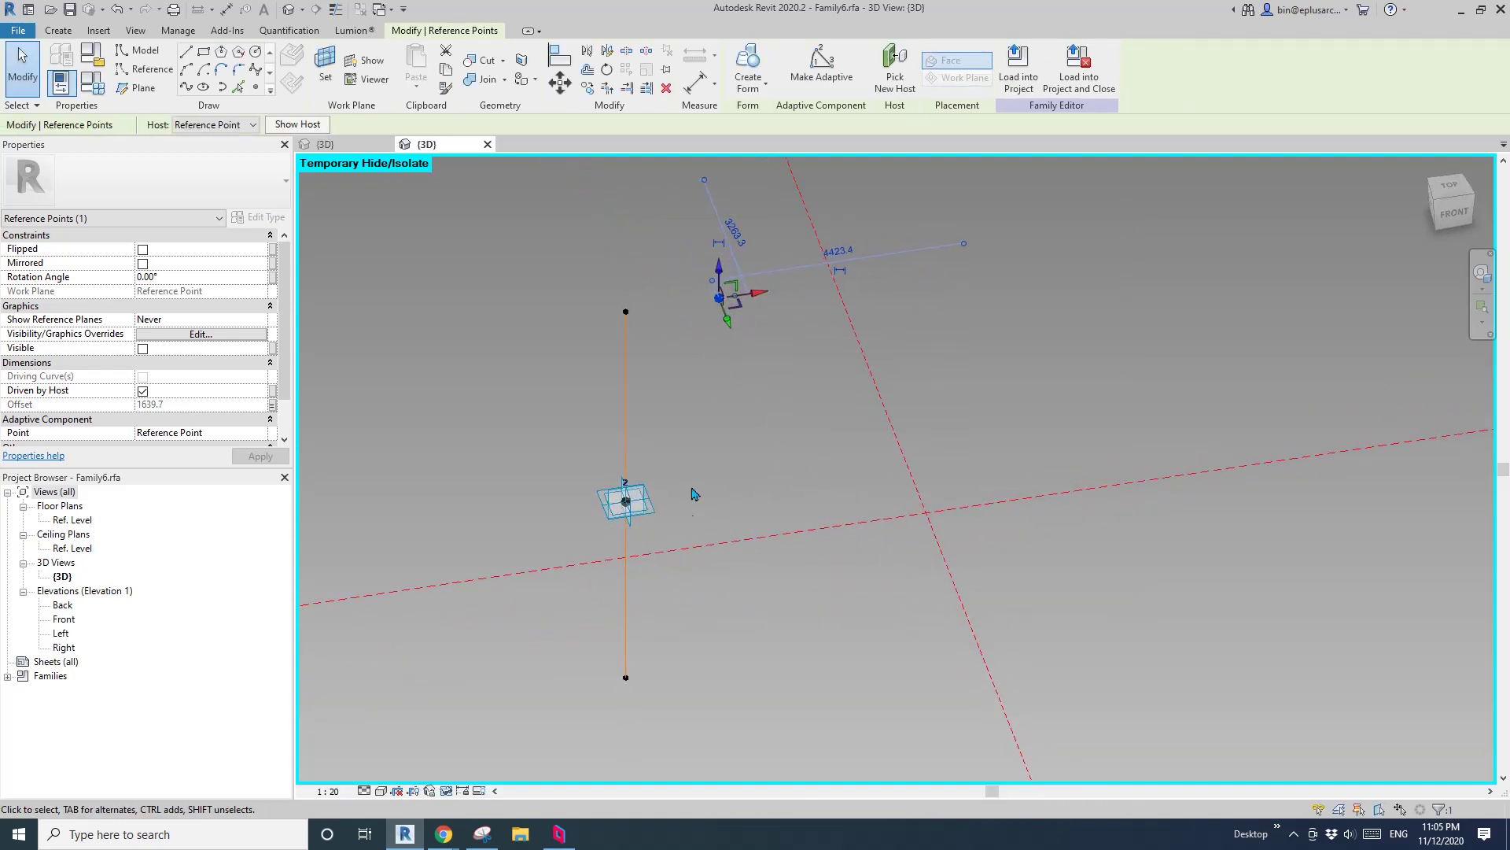
middle_click_drag(744, 658, 630, 661, "shift")
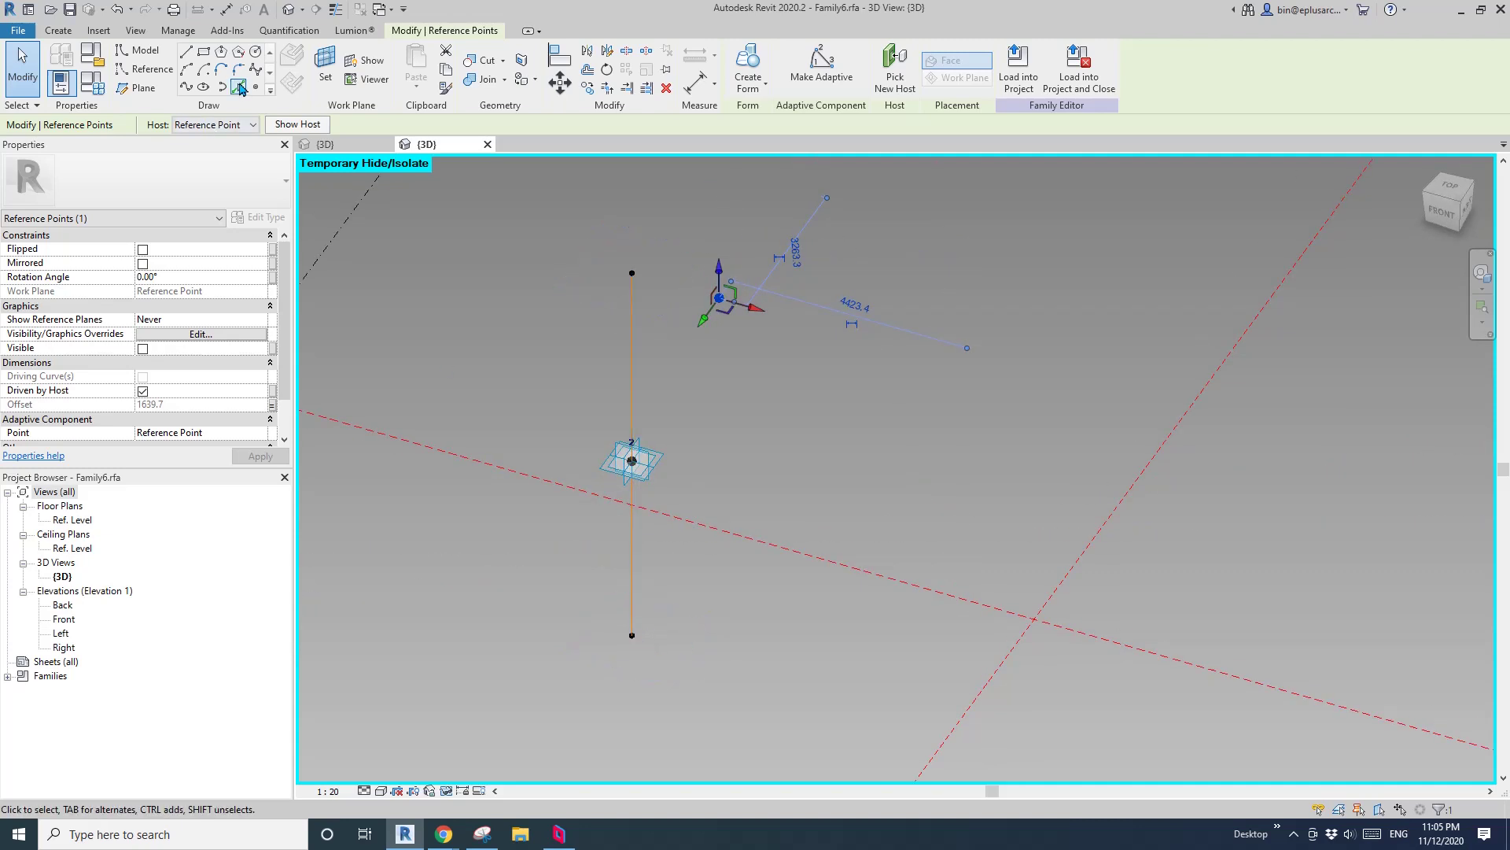
left_click(240, 88)
key("Escape")
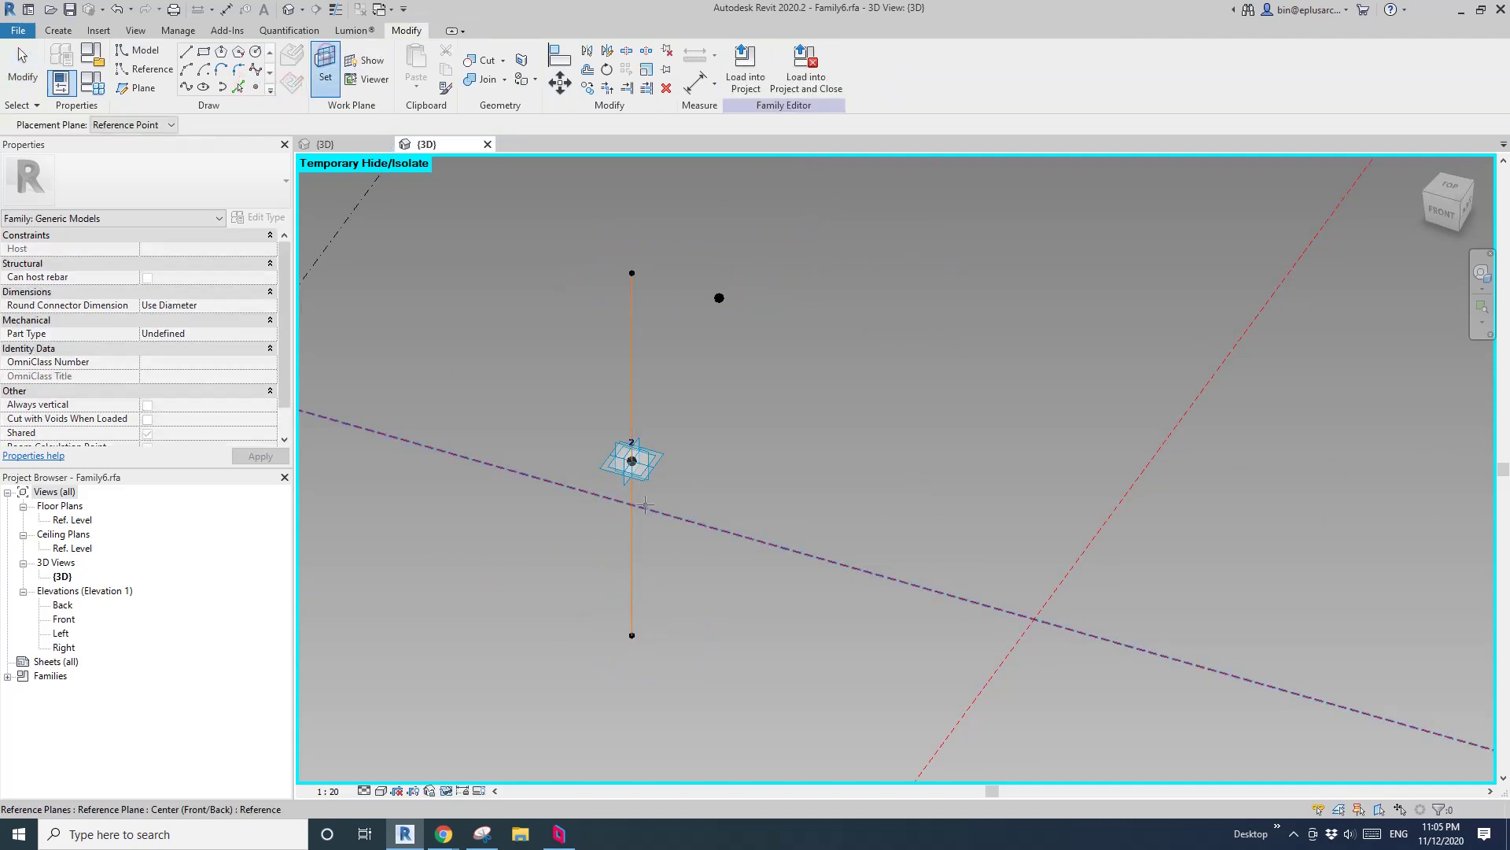
key("Return")
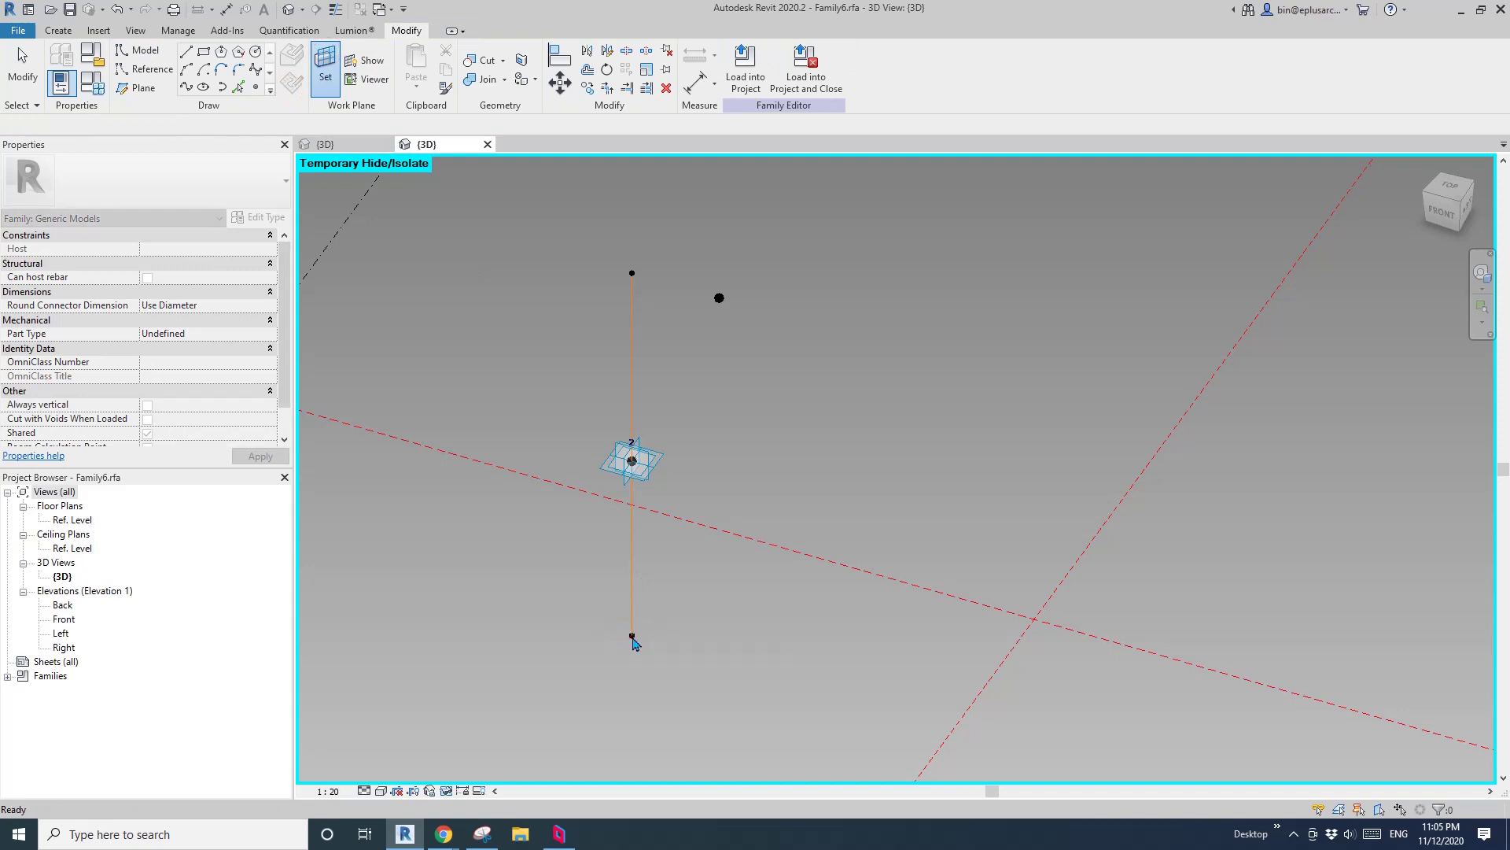
left_click(629, 637)
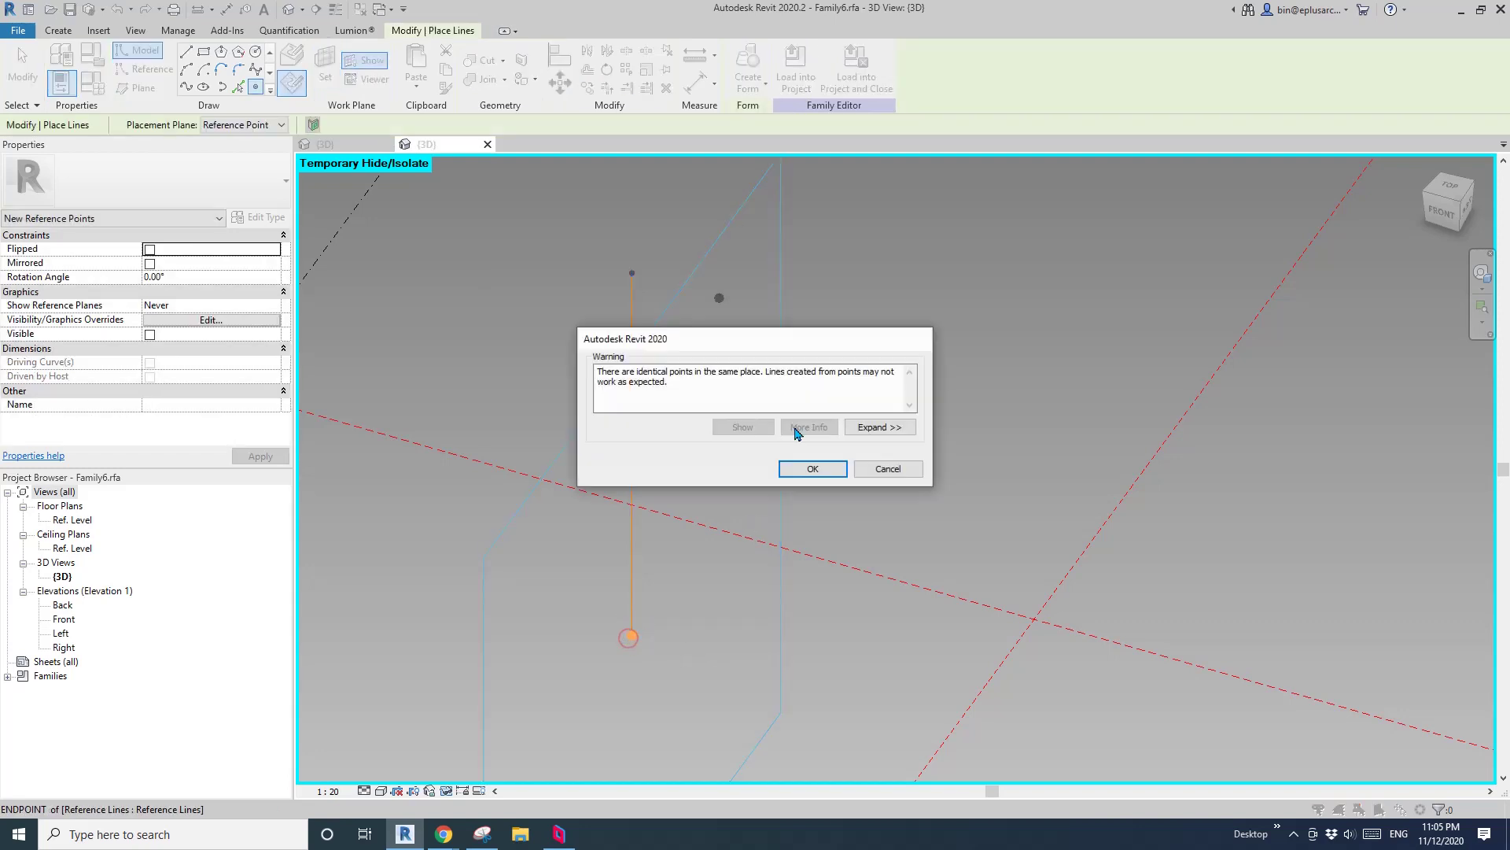
left_click(813, 472)
key("Escape")
Move the new lower point about 1003 mm horizontally off the line and link its Offset to the OFS parameter.
left_click(632, 637)
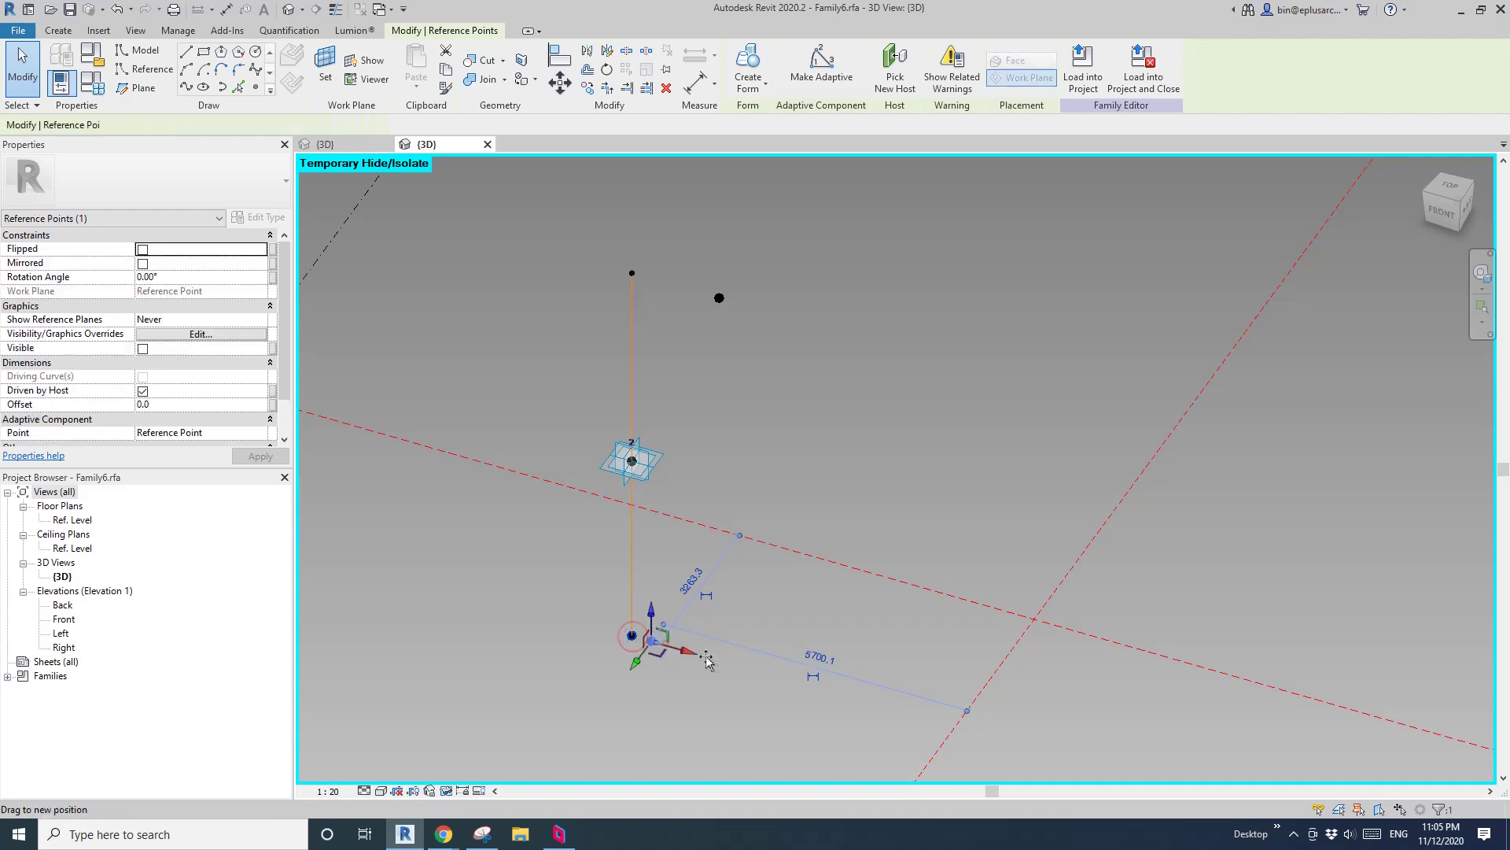
left_click(275, 402)
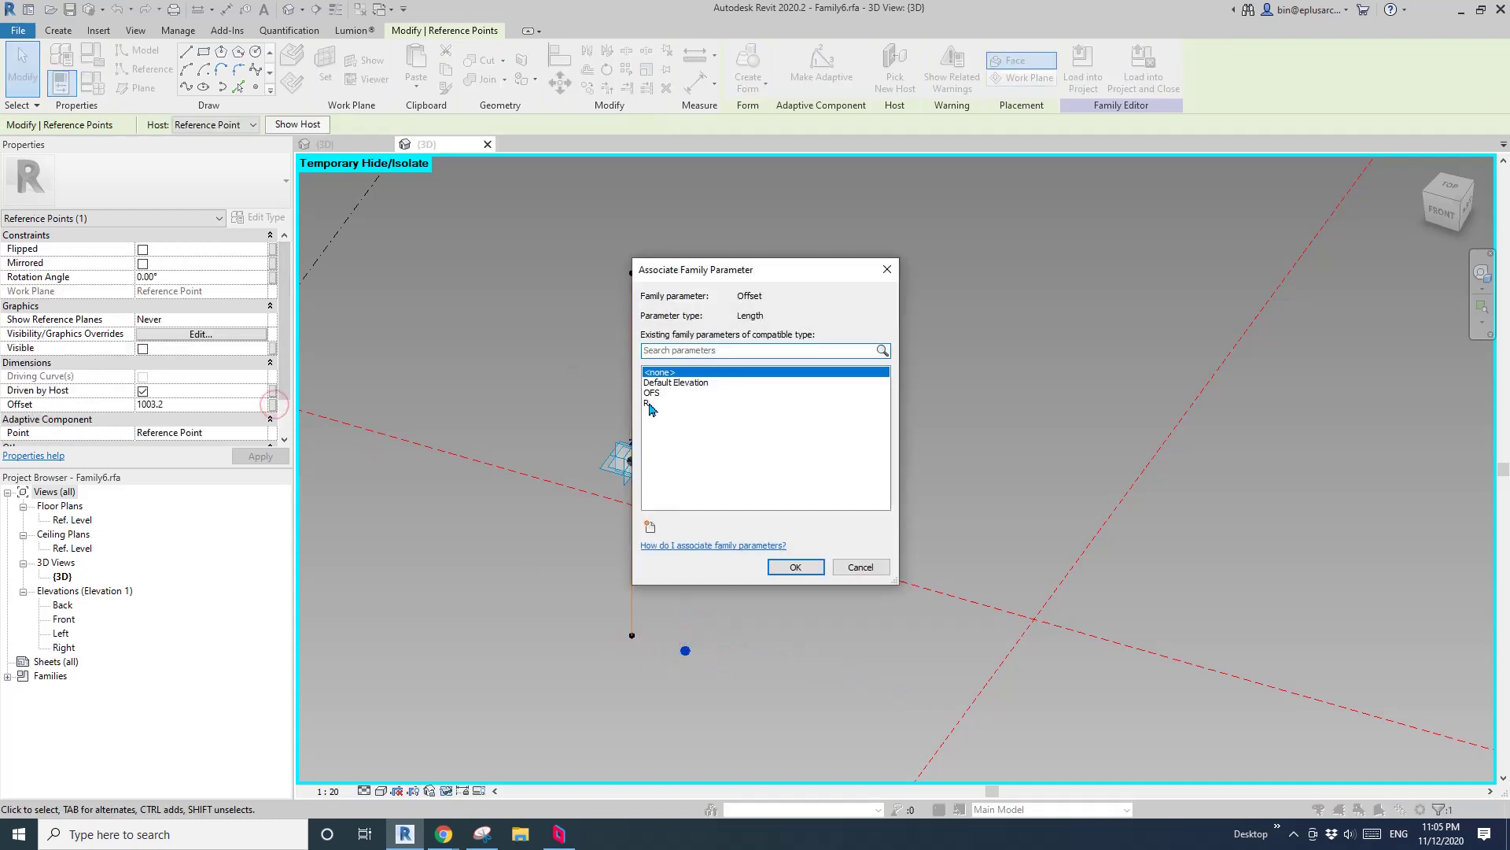
left_click(717, 394)
left_click(796, 568)
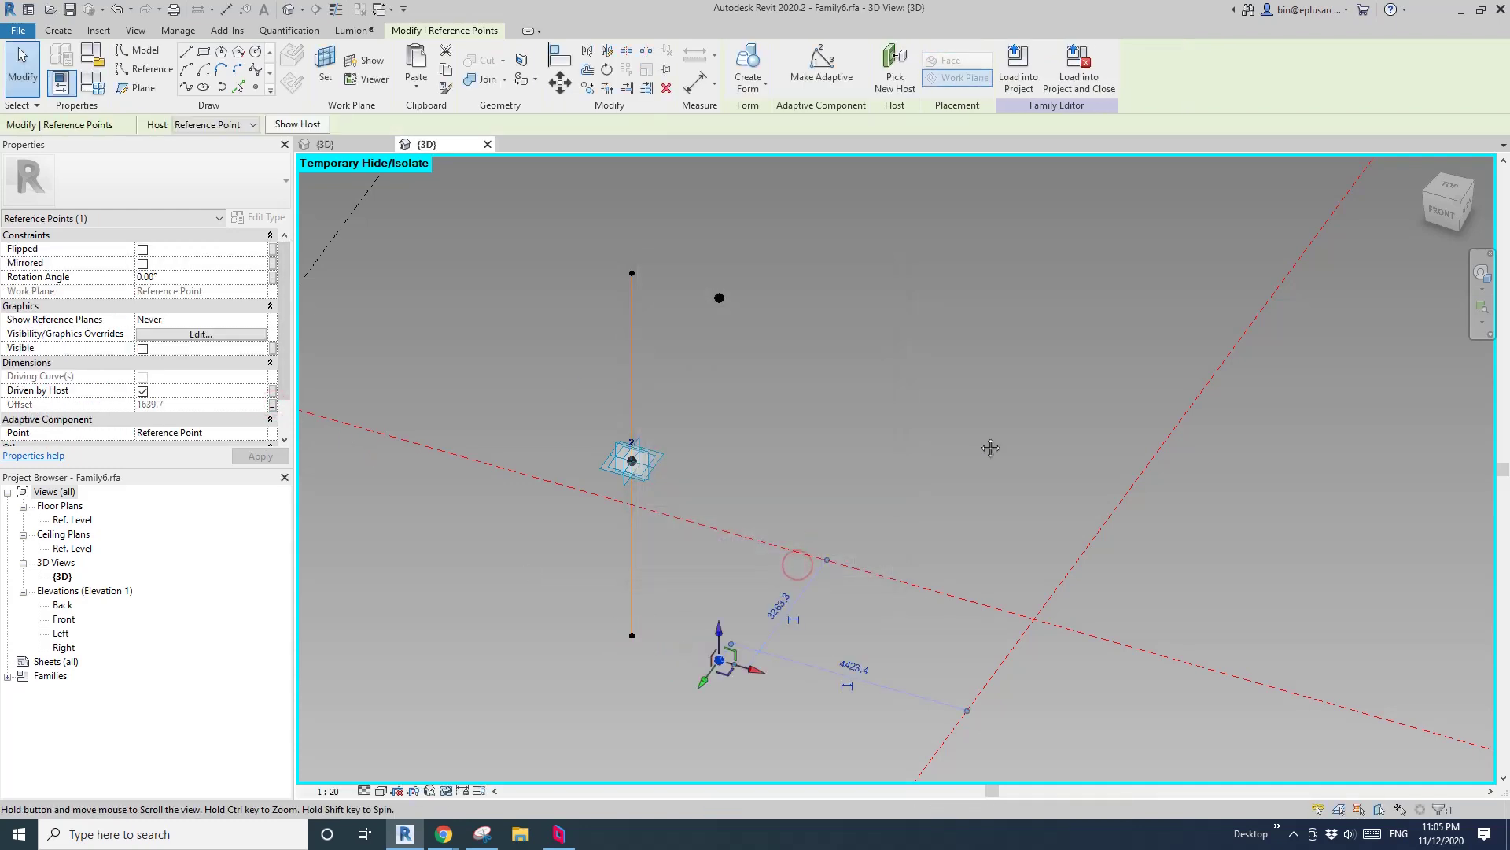
left_click(819, 492)
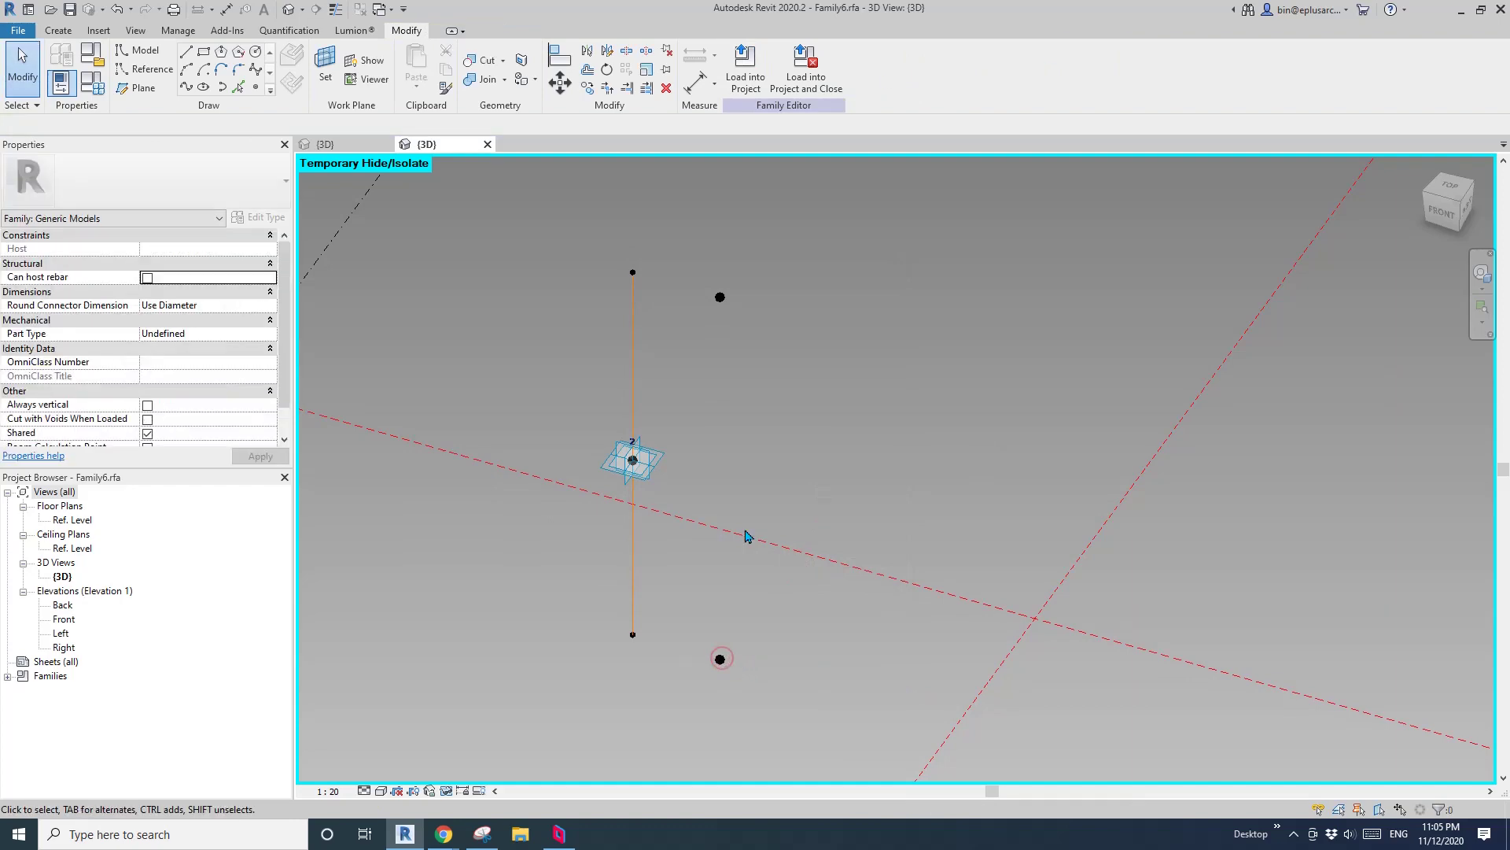
Flex the OFS parameter by moving the lower offset point to an offset of about 1745 mm.
left_click_drag(753, 678, 830, 691)
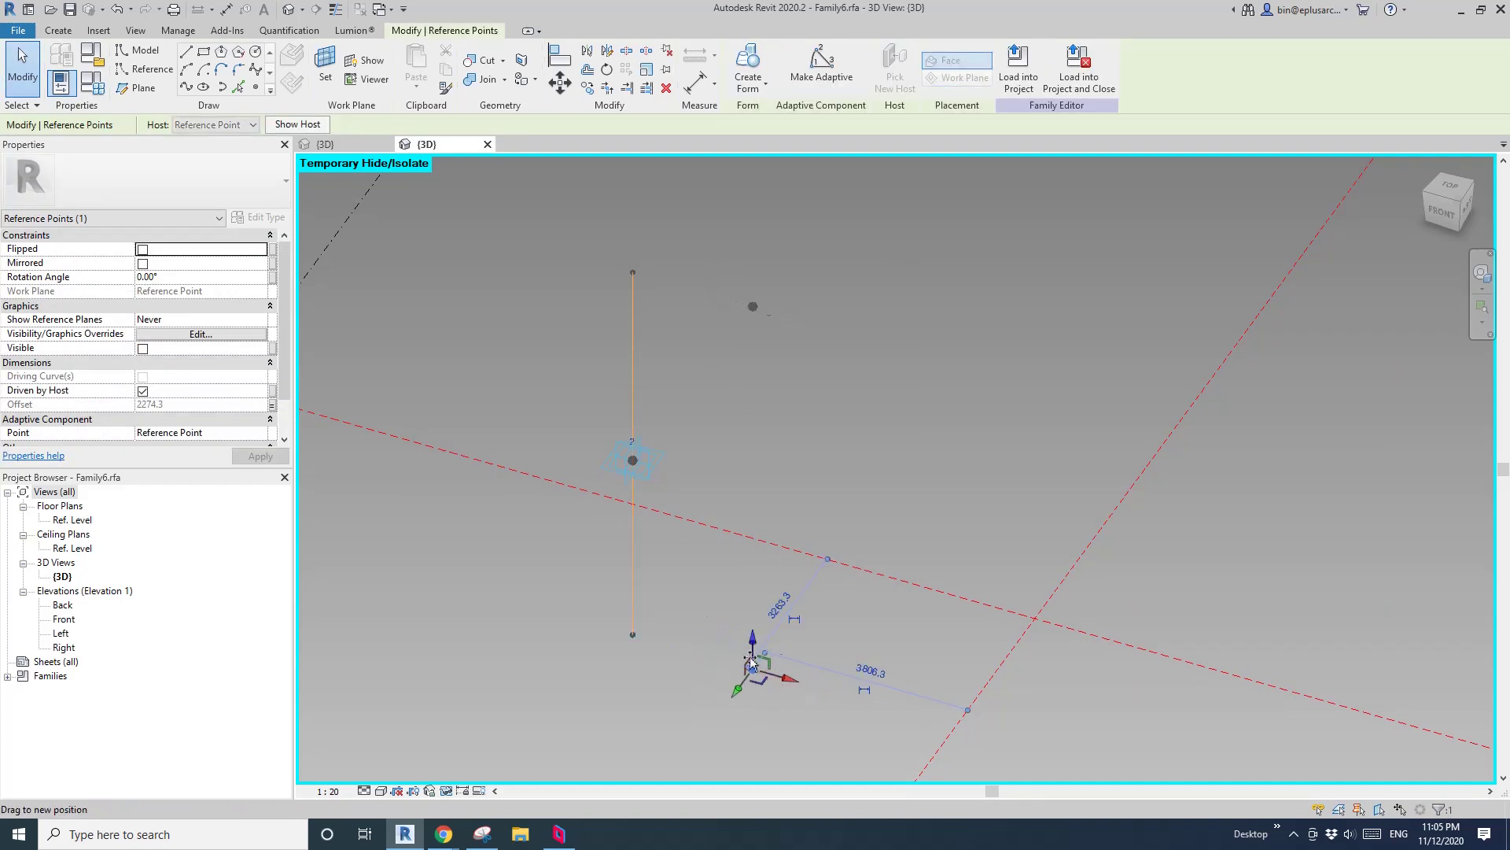
left_click_drag(763, 670, 763, 668)
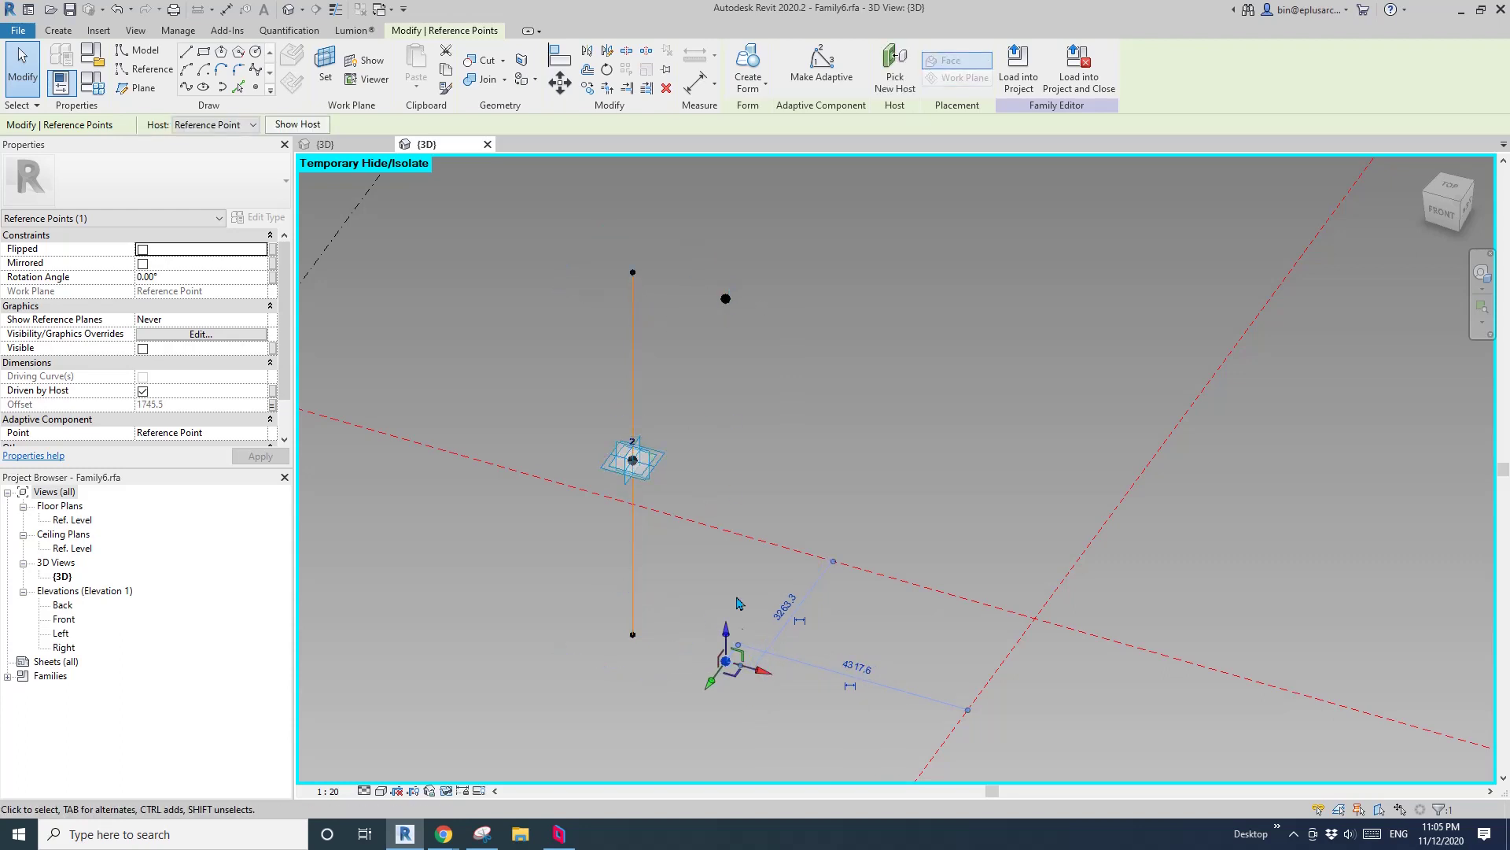
left_click(729, 379)
Copy the lower line-end reference point and its offset point about 3800 mm horizontally, beside the middle adaptive point.
middle_click_drag(741, 421, 734, 523, "shift")
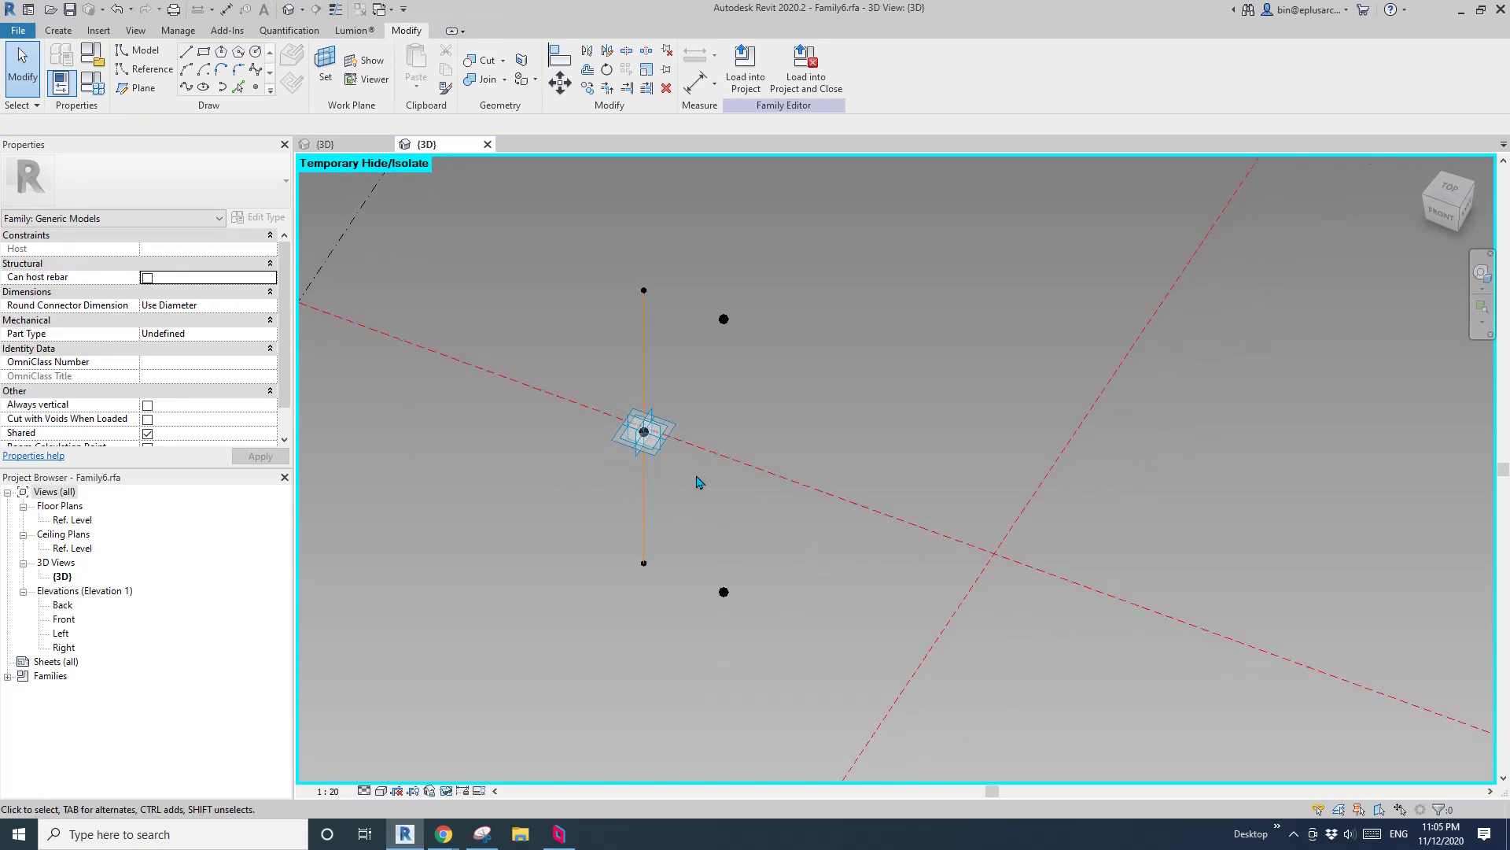
scroll(697, 482, "up", 1)
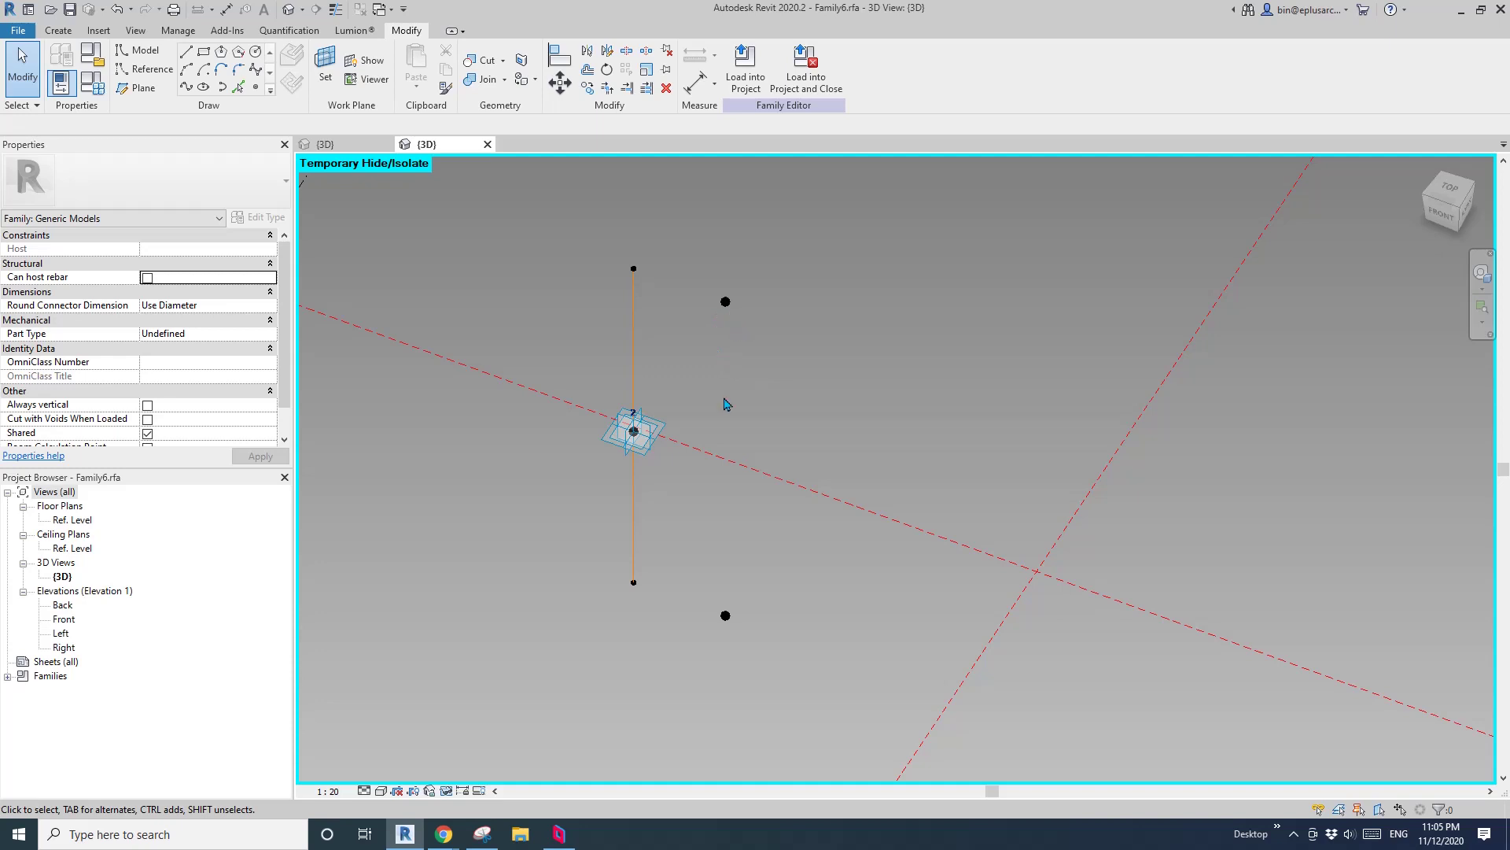
left_click(563, 548)
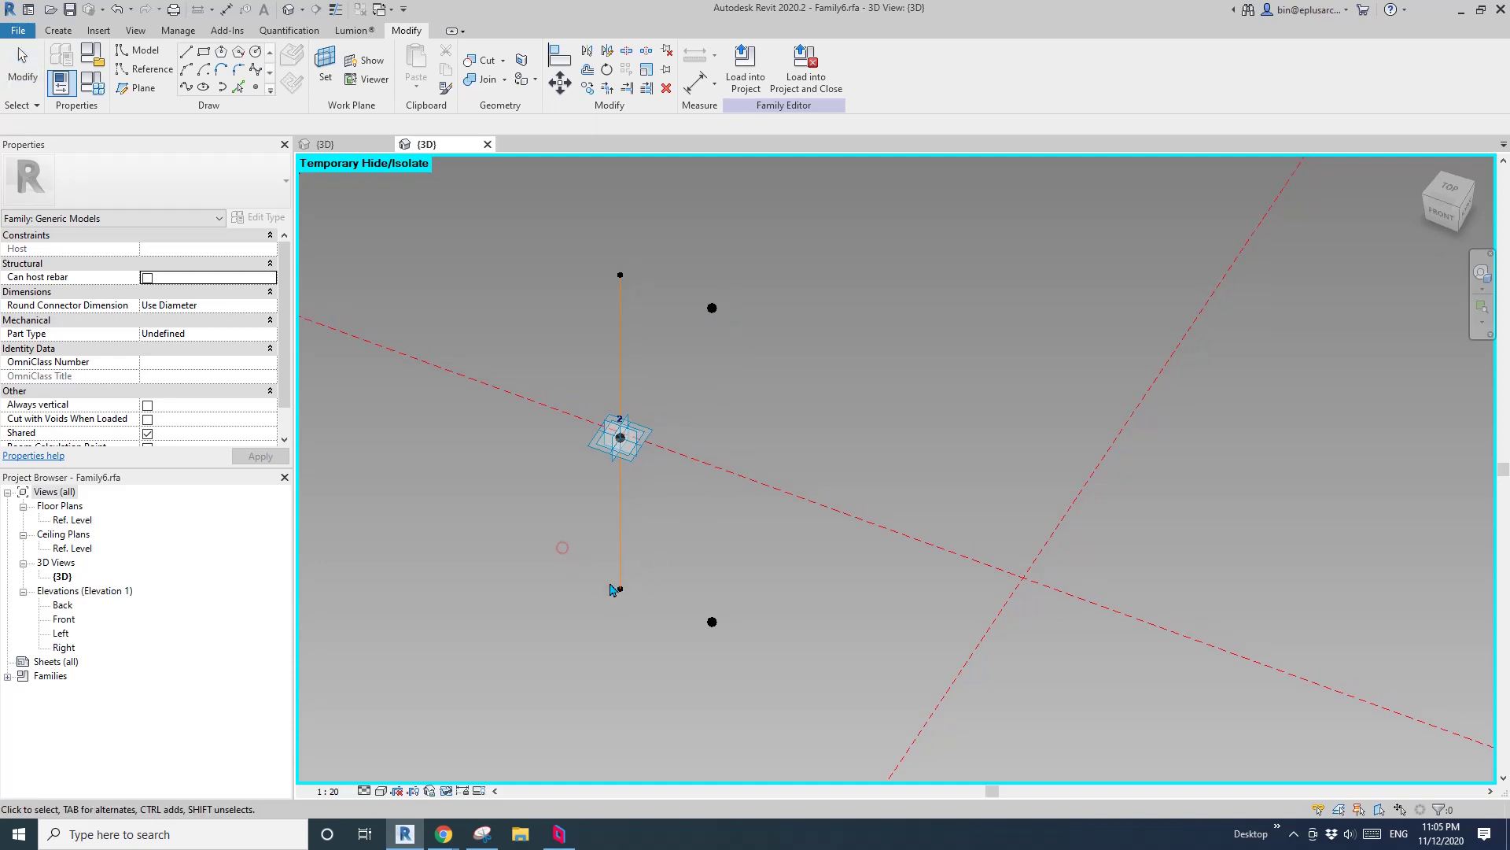
left_click_drag(572, 561, 746, 670)
left_click(661, 620)
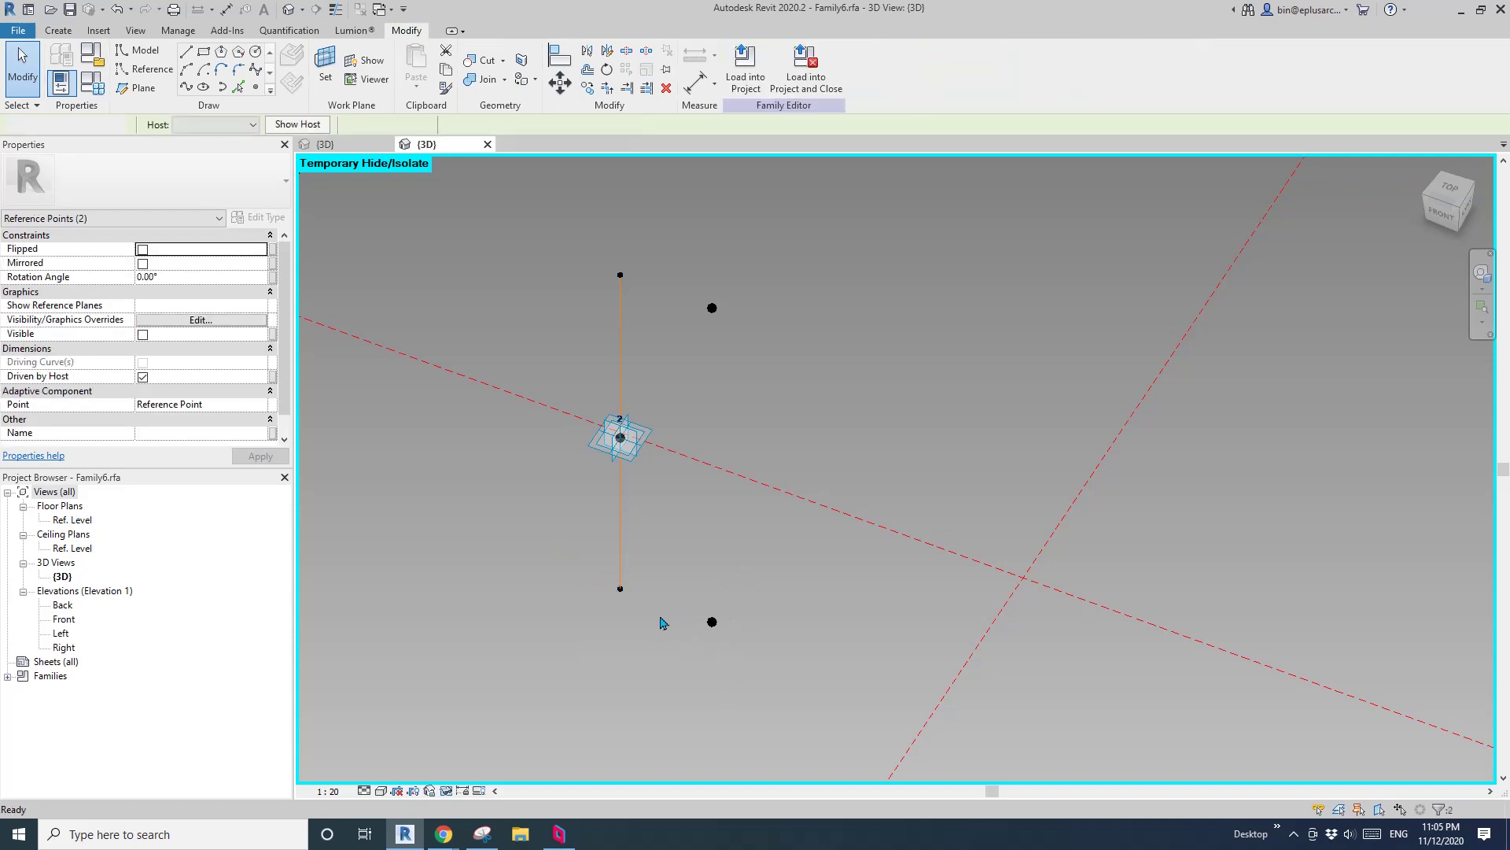
left_click_drag(540, 547, 800, 671)
key("m")
key("v")
left_click(682, 609)
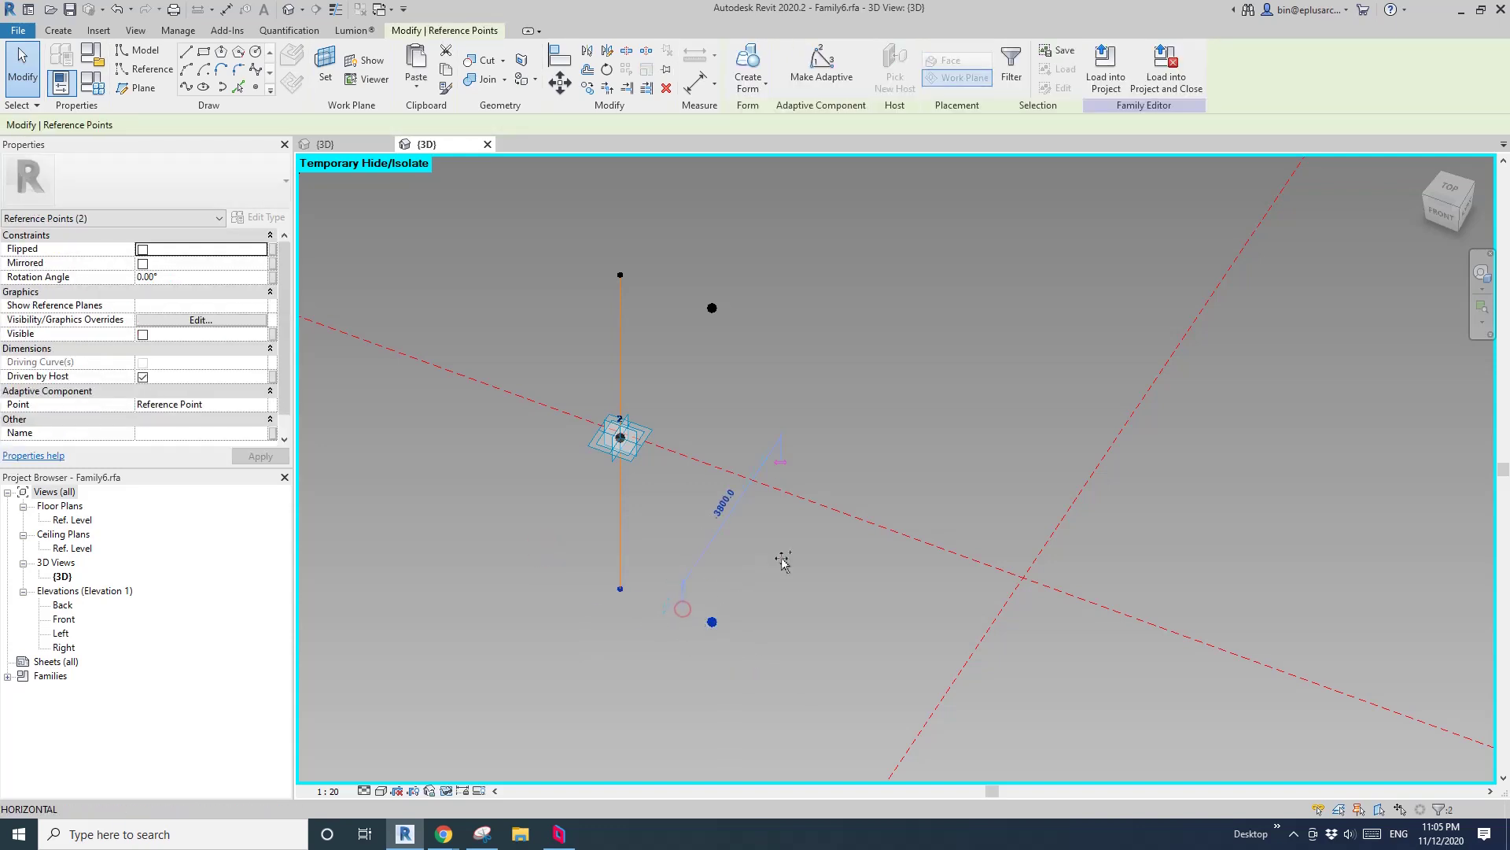
Rehost the copied reference point from the middle of the view onto the vertical reference line.
left_click(718, 441)
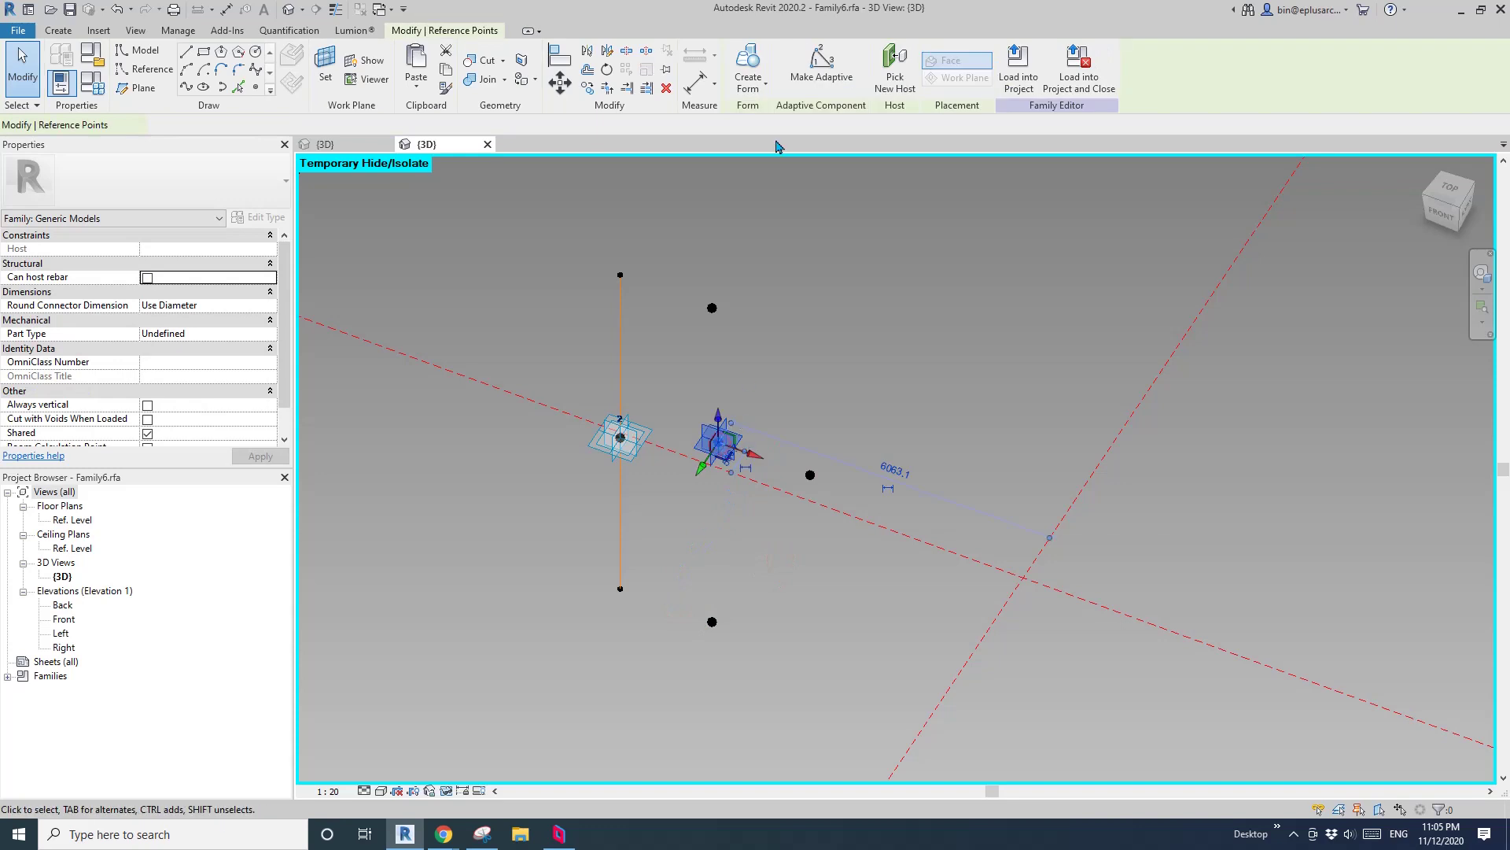
left_click(895, 69)
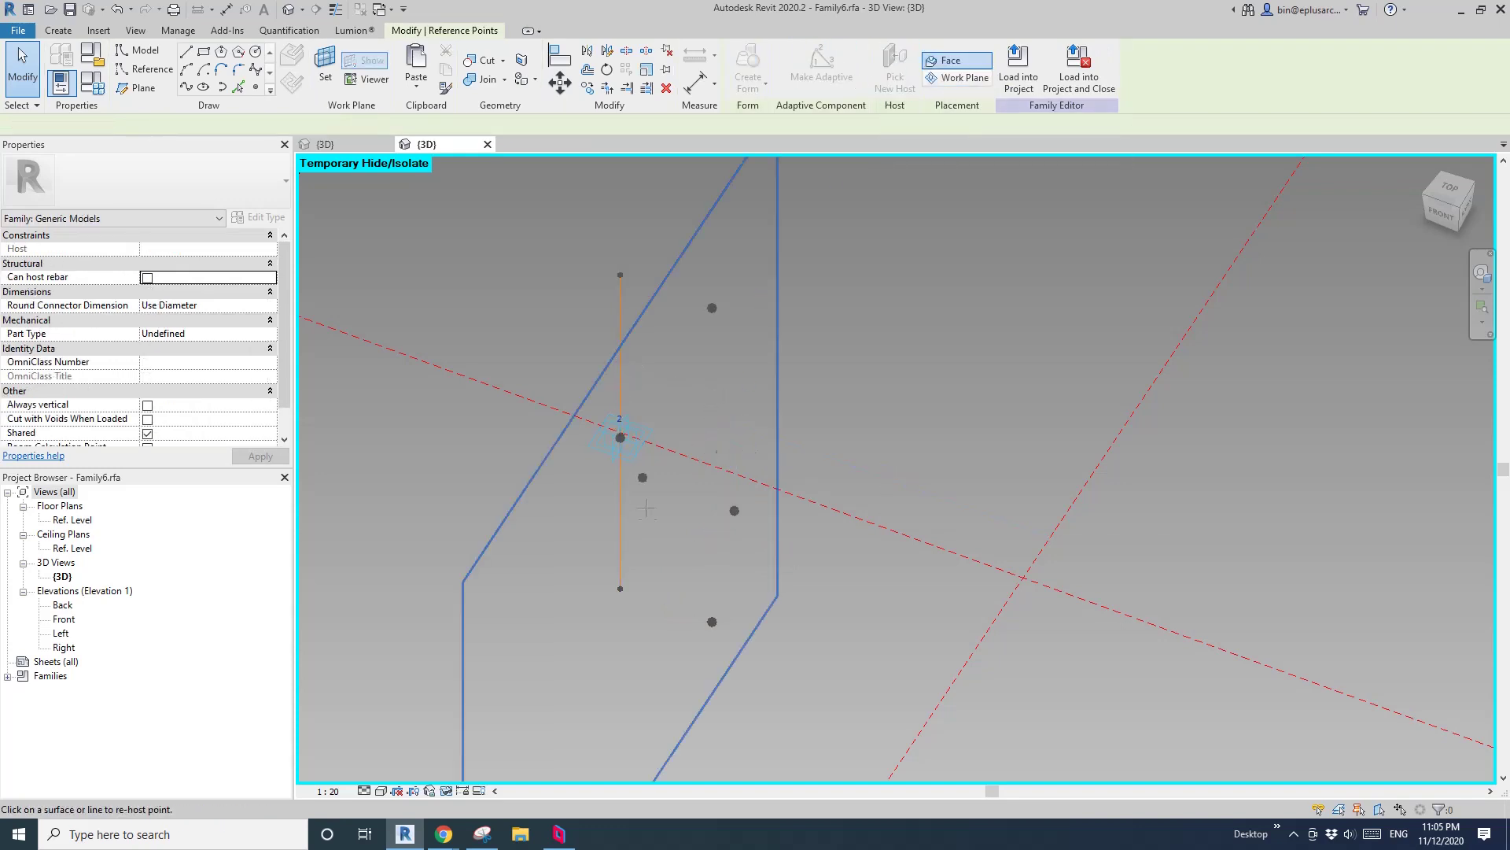
left_click(620, 494)
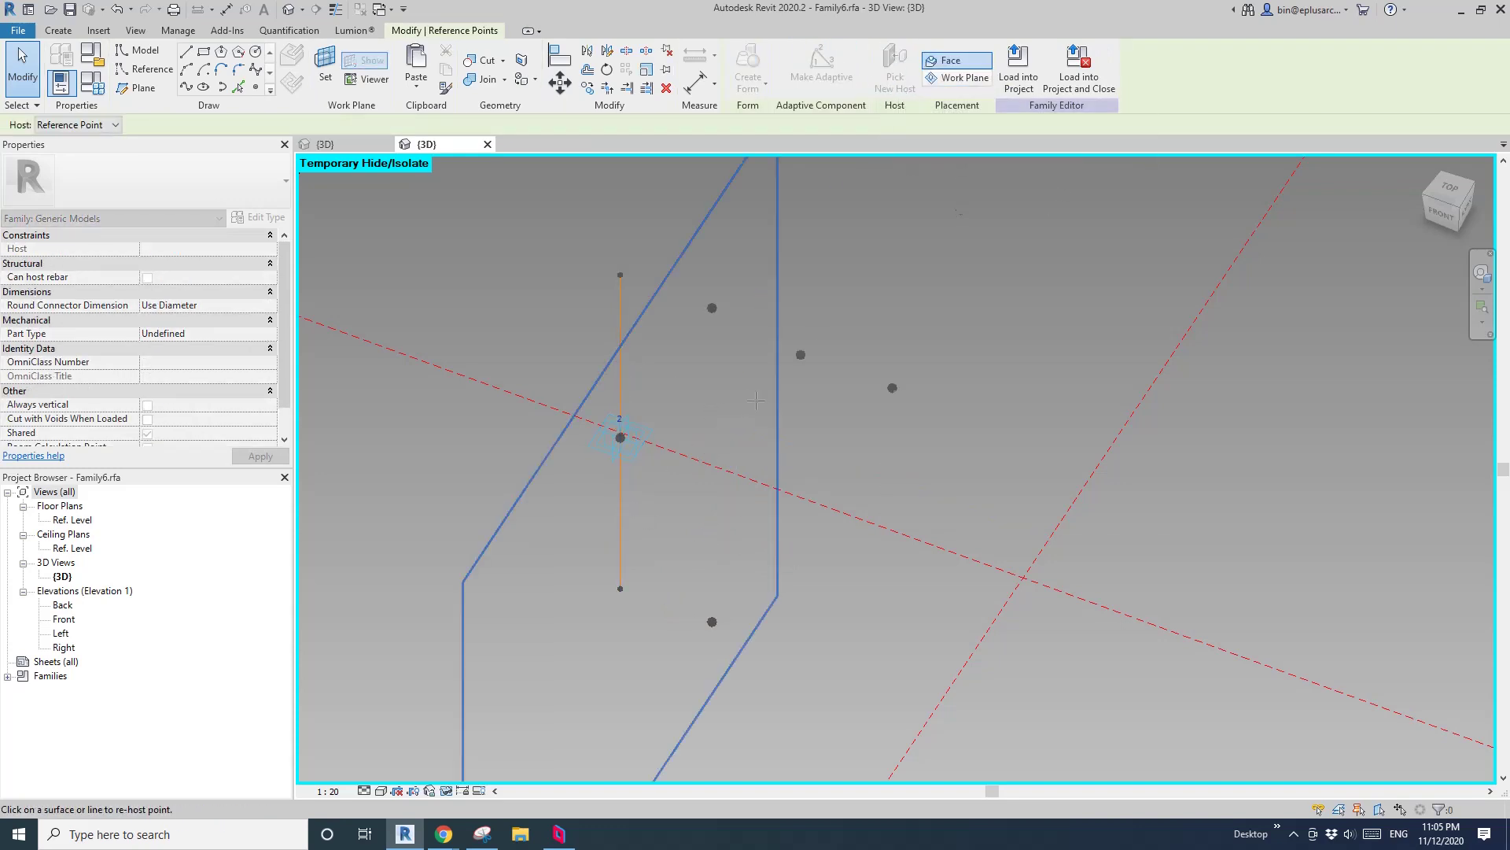
left_click(951, 66)
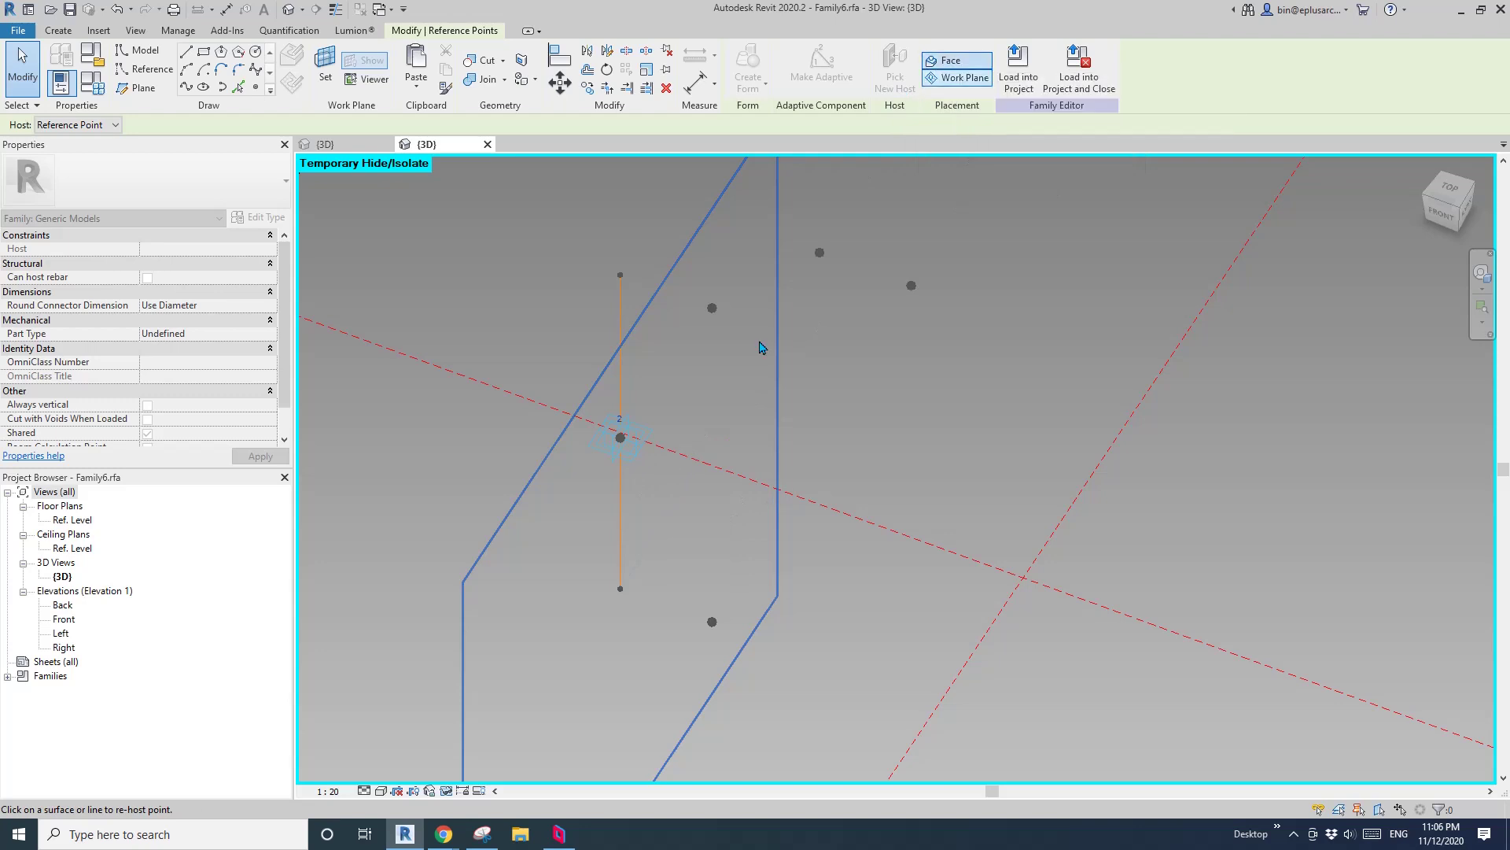
left_click(620, 502)
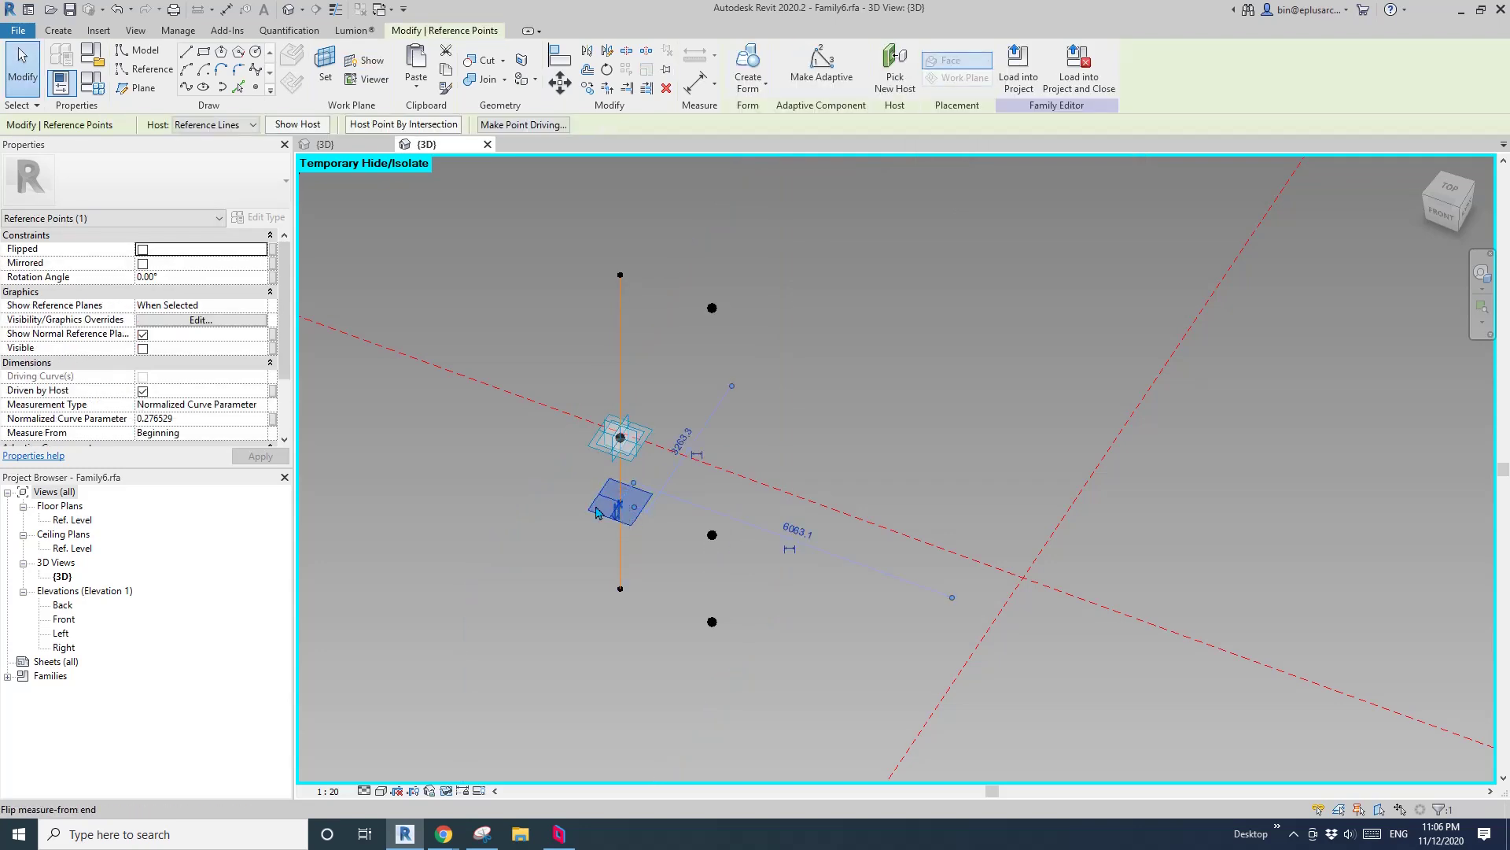
Slide the rehosted point along the vertical line and set its Normalized Curve Parameter to 0.5.
left_click_drag(592, 504, 712, 522)
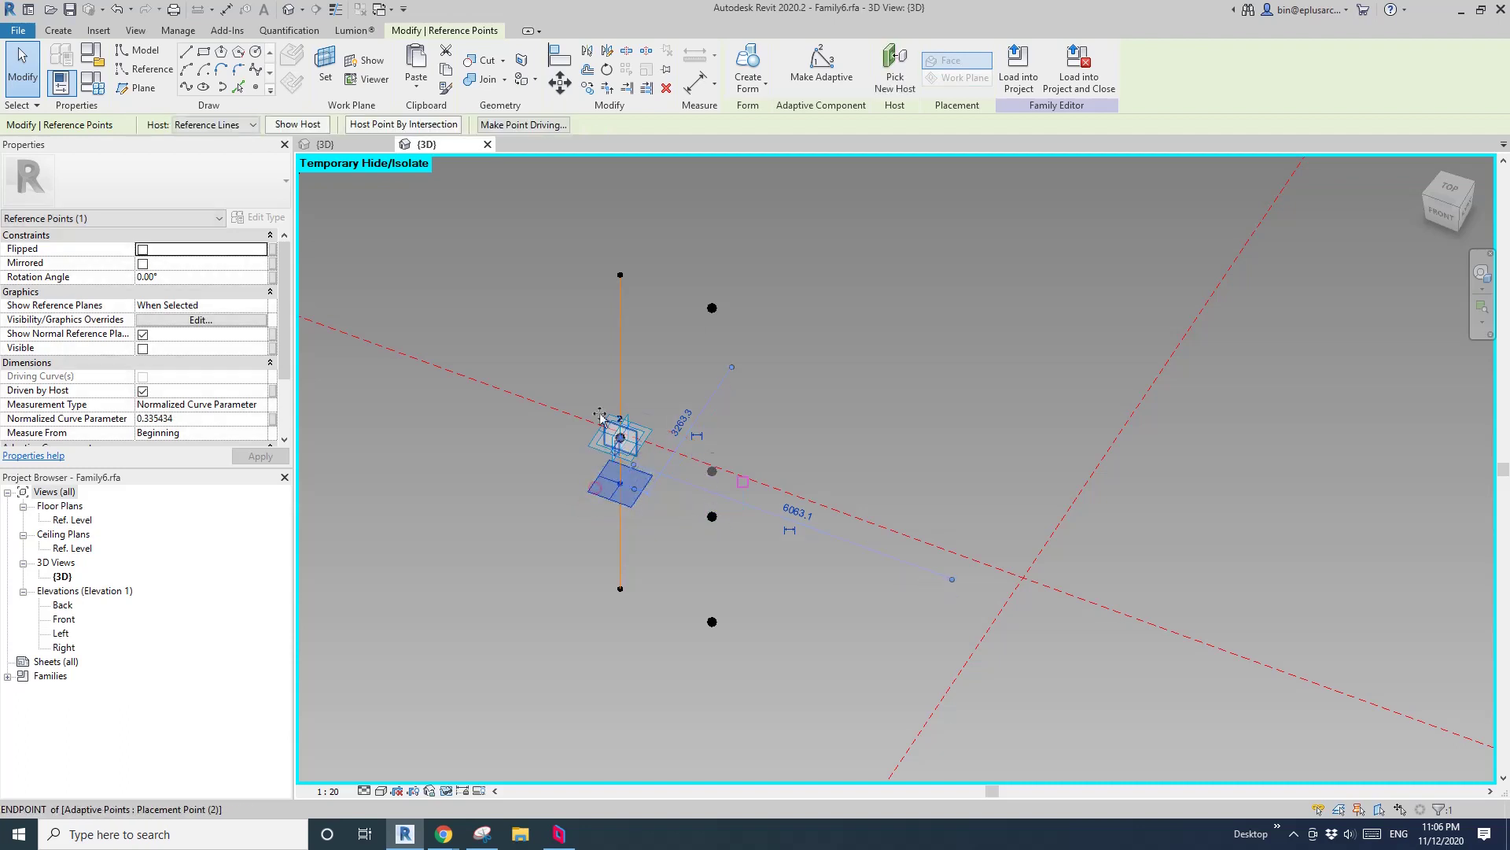
left_click_drag(600, 417, 695, 541)
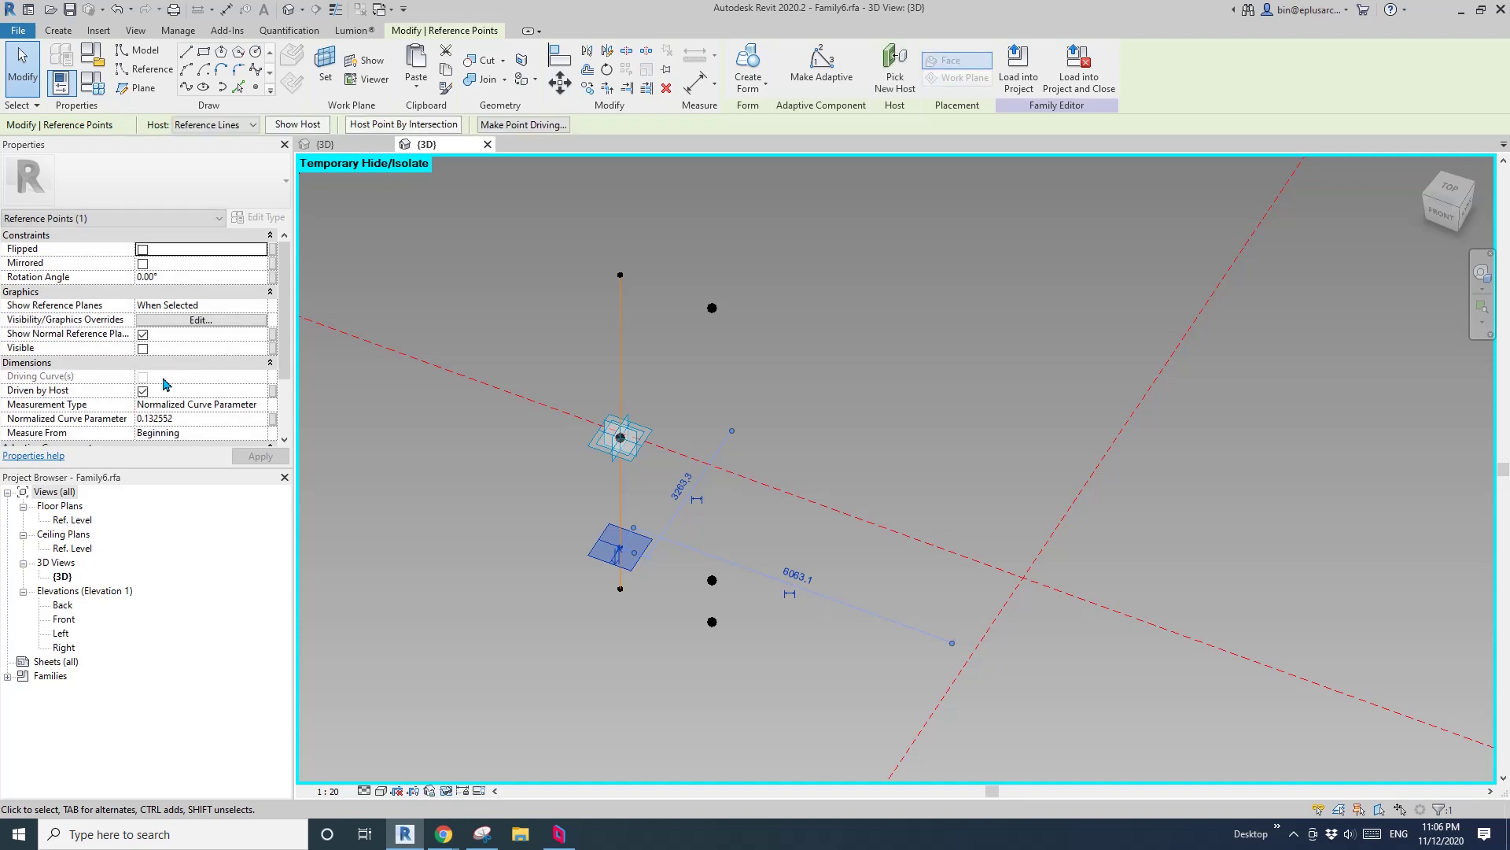
left_click(198, 420)
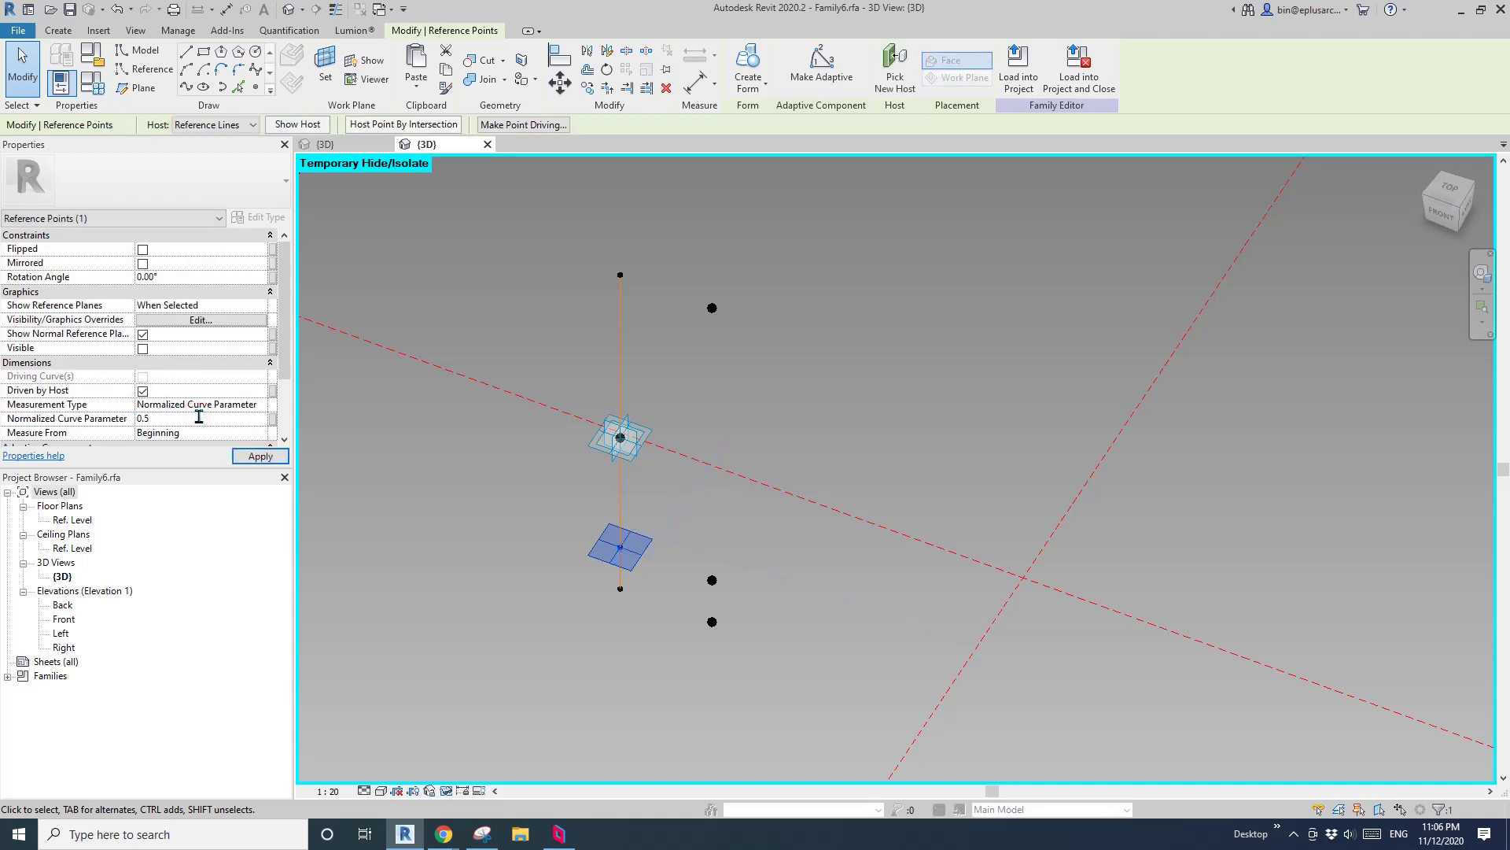
type("0.5")
key("Return")
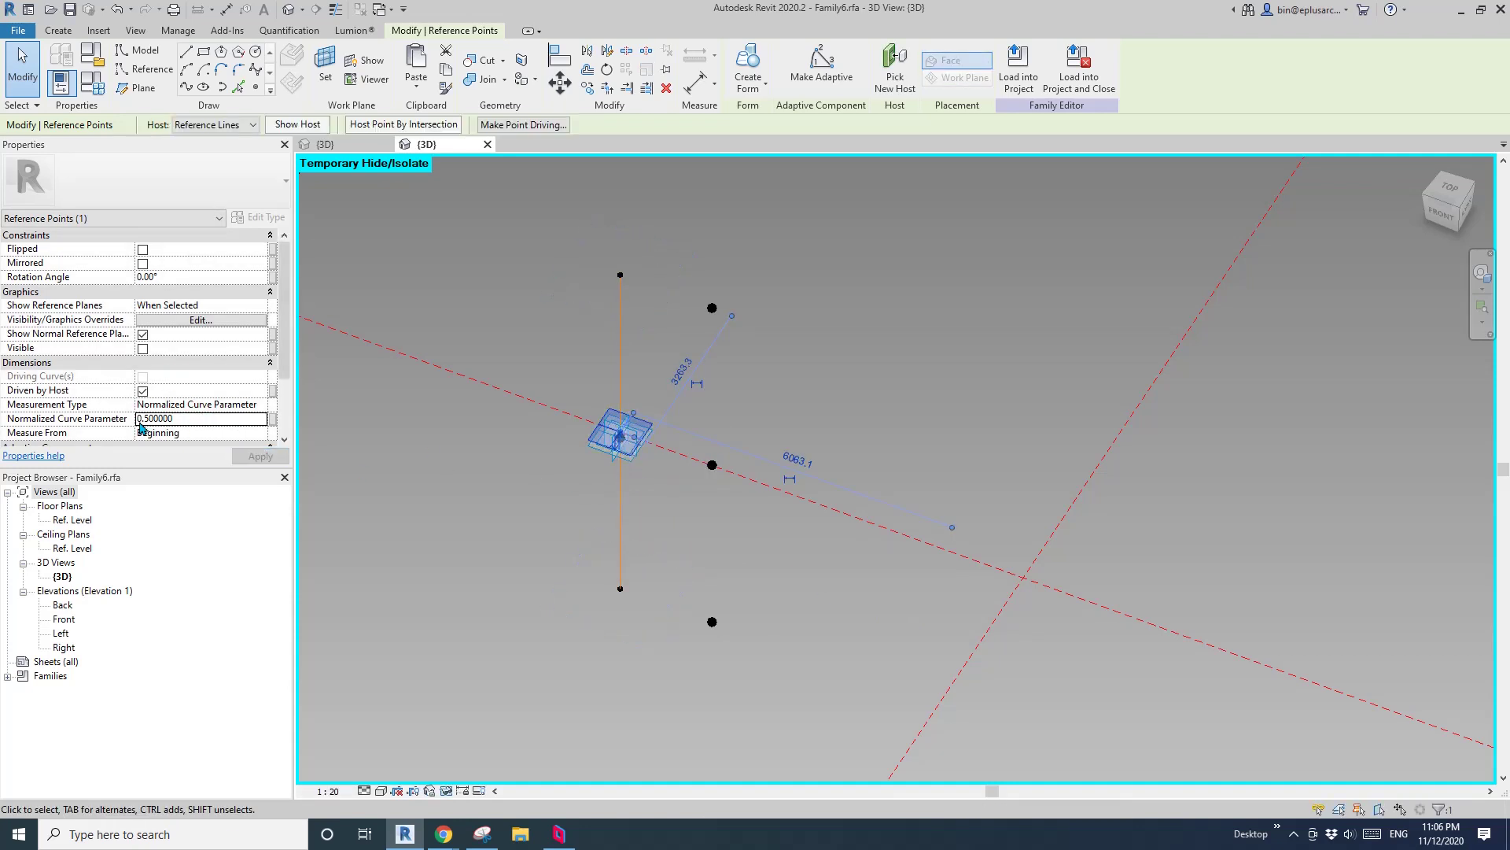
mouse_move(555, 562)
left_mouse_down()
mouse_move(636, 614)
mouse_move(558, 563)
left_mouse_up()
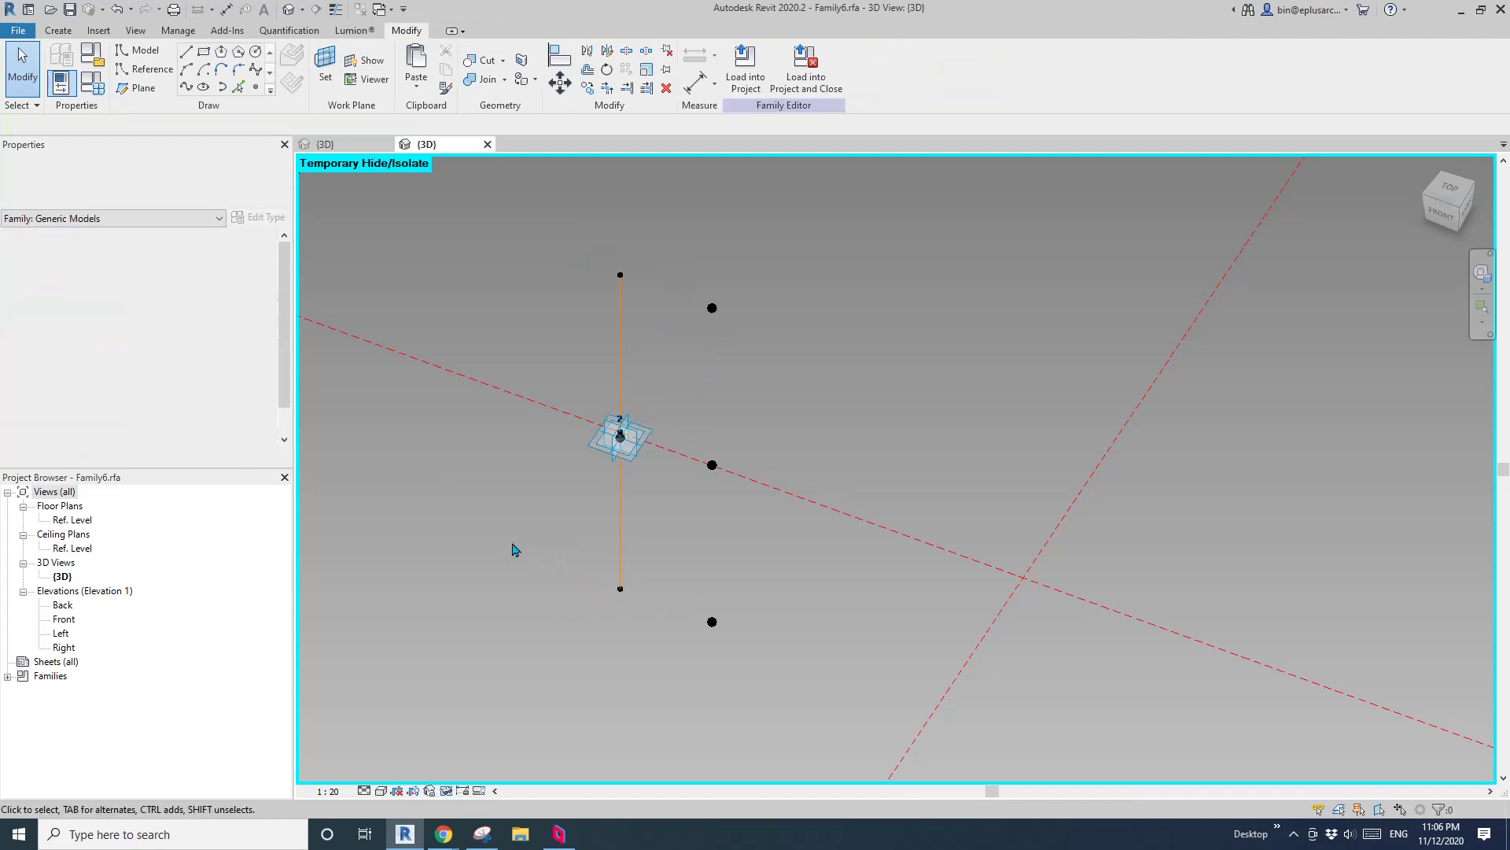
Restore the temporarily hidden elements and delete the reference circle around the upper adaptive point.
middle_click_drag(529, 540, 511, 546)
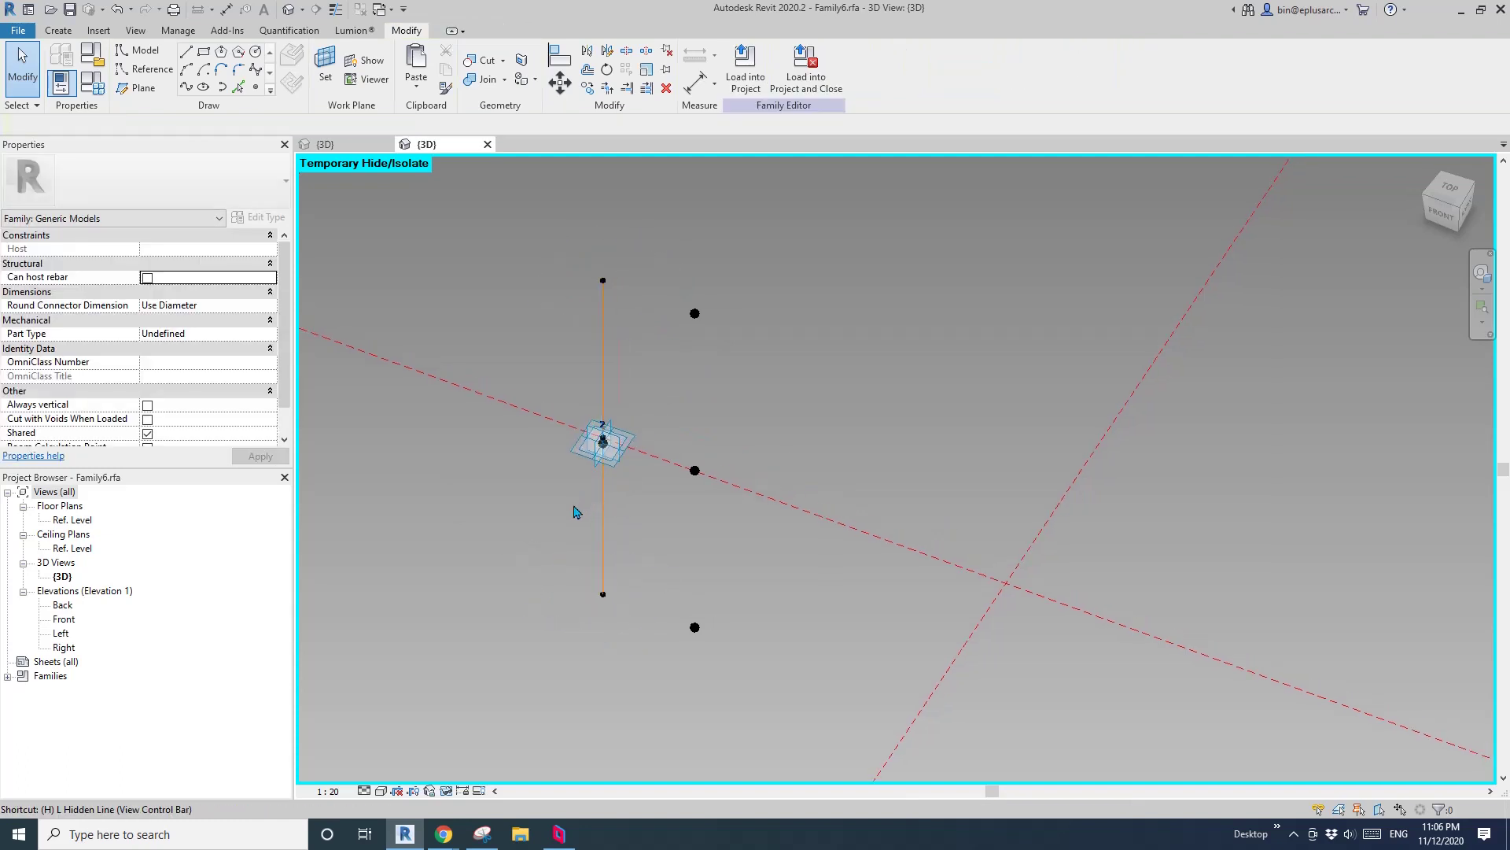
key("r")
middle_click_drag(653, 497, 700, 496, "shift")
middle_click_drag(638, 376, 627, 376)
left_click(622, 304)
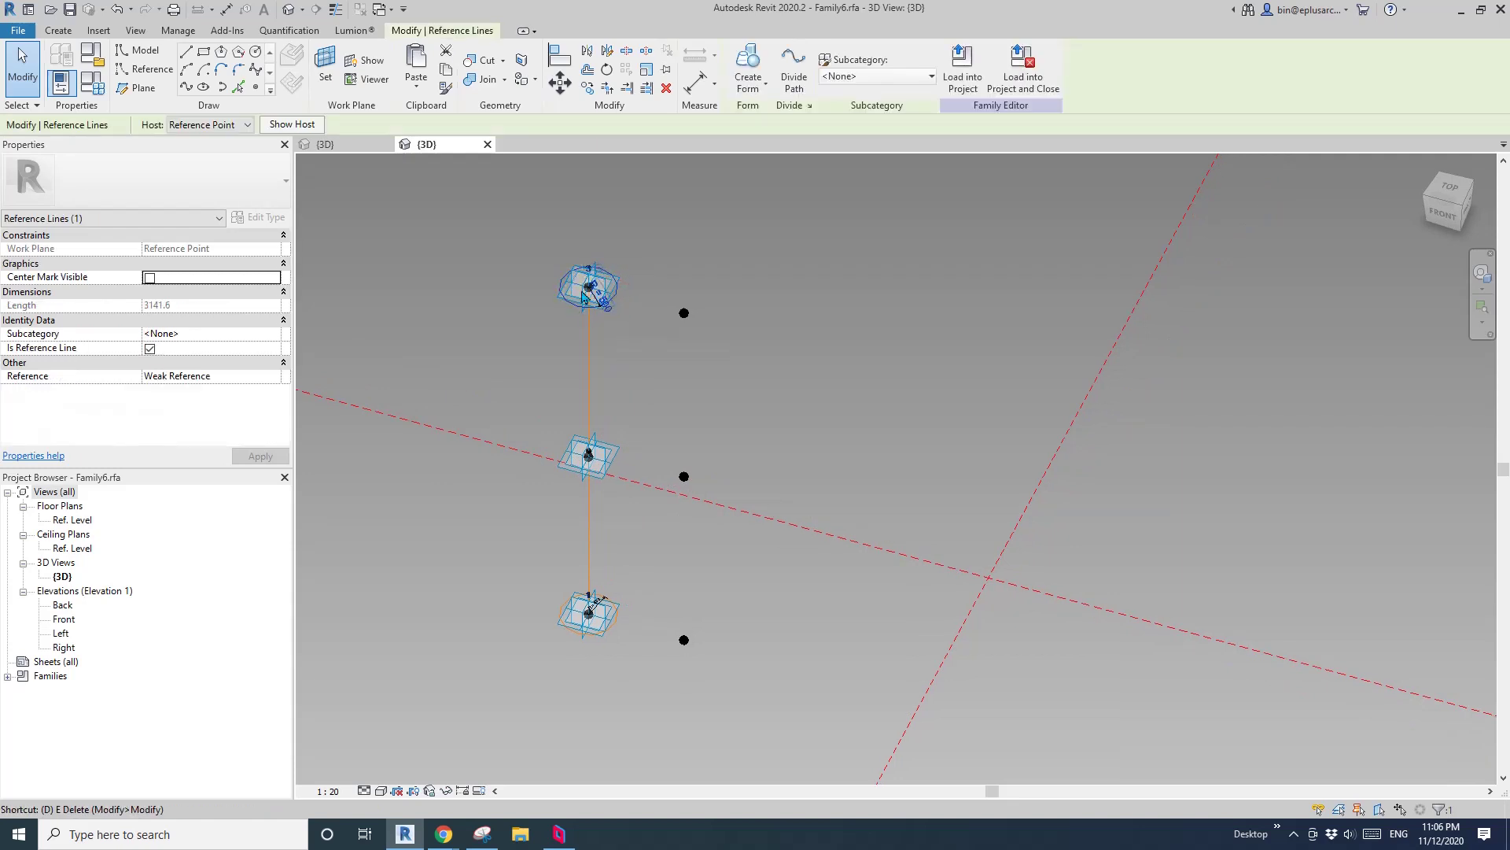
key("e")
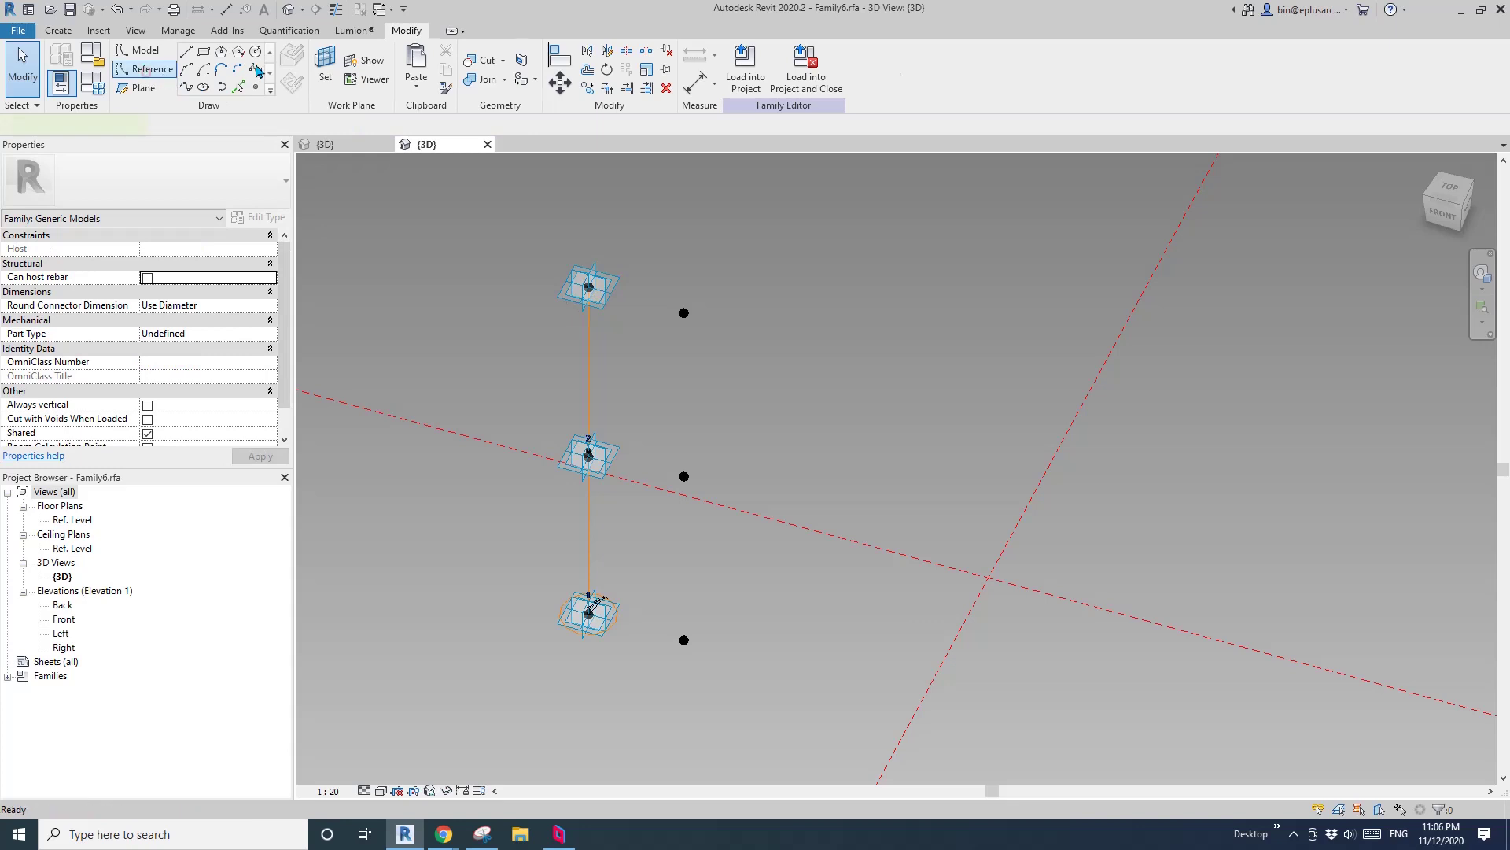
Draw a reference circle of about 800 mm radius centred on the upper offset point, using that point's horizontal work plane.
left_click(258, 70)
left_click(325, 63)
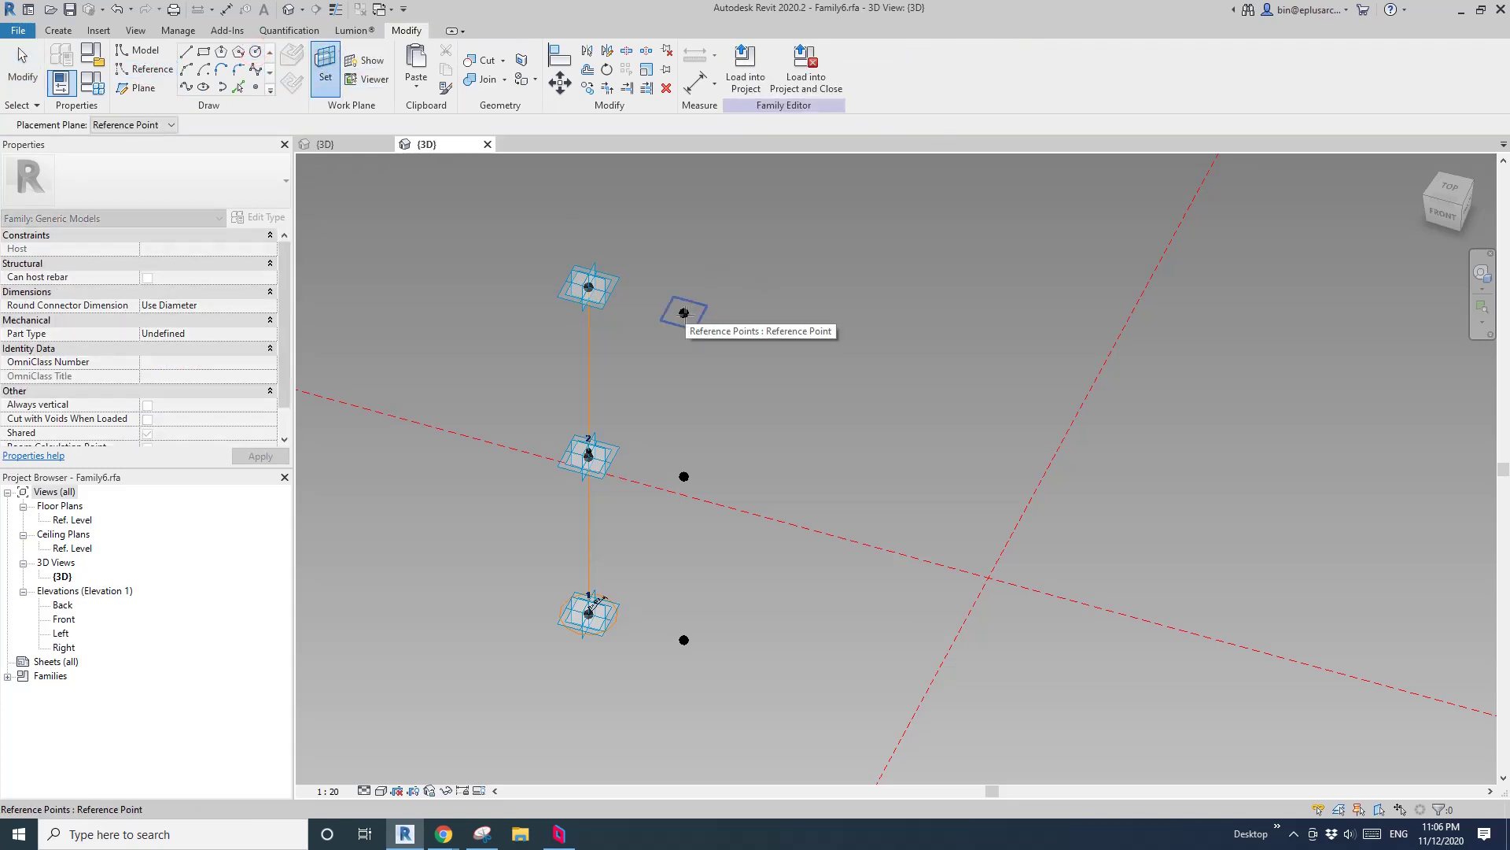
left_click(143, 75)
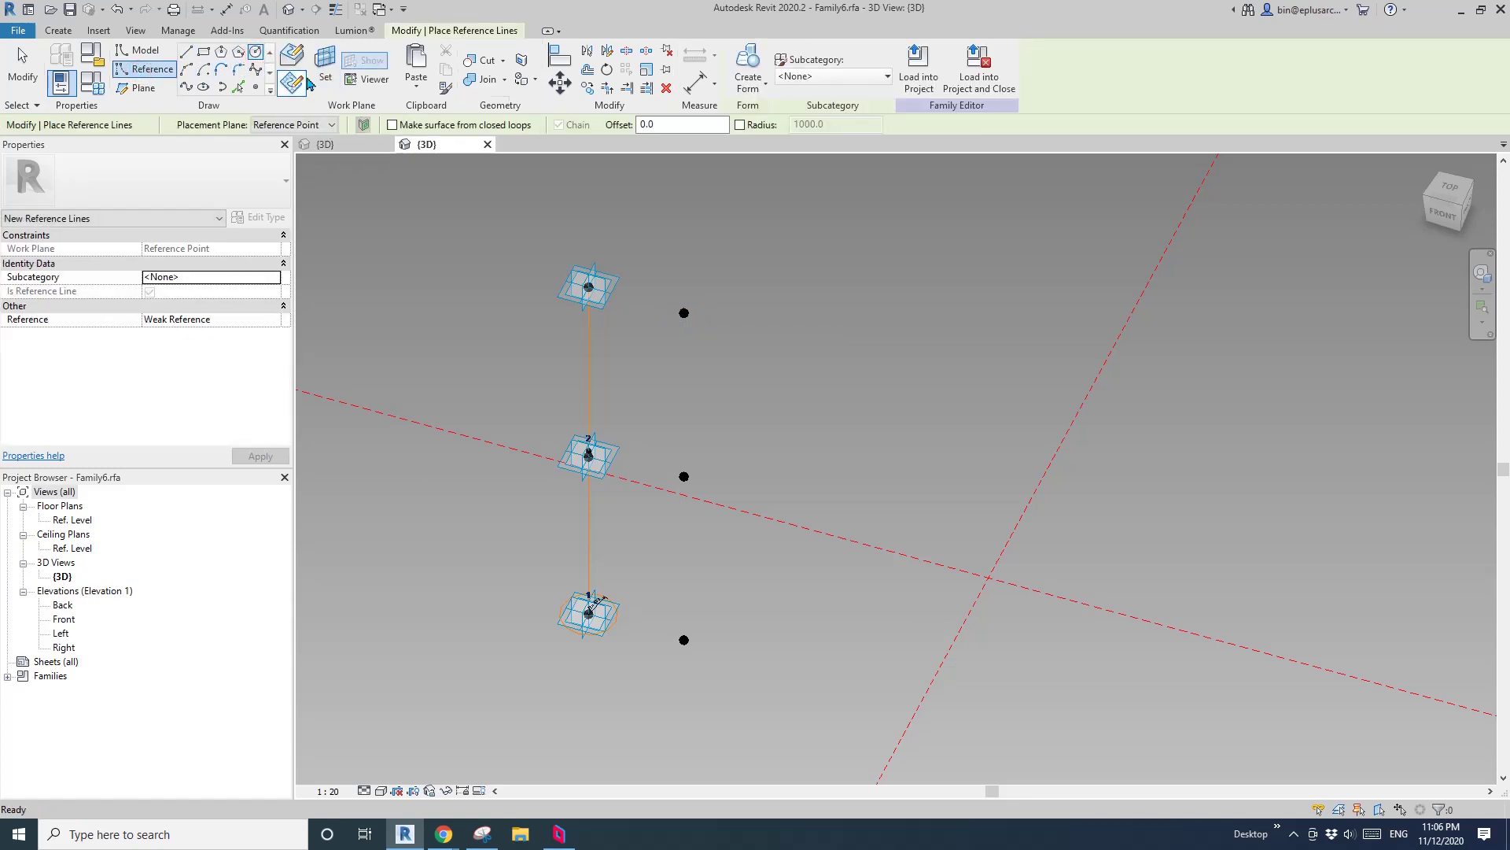
left_click(316, 77)
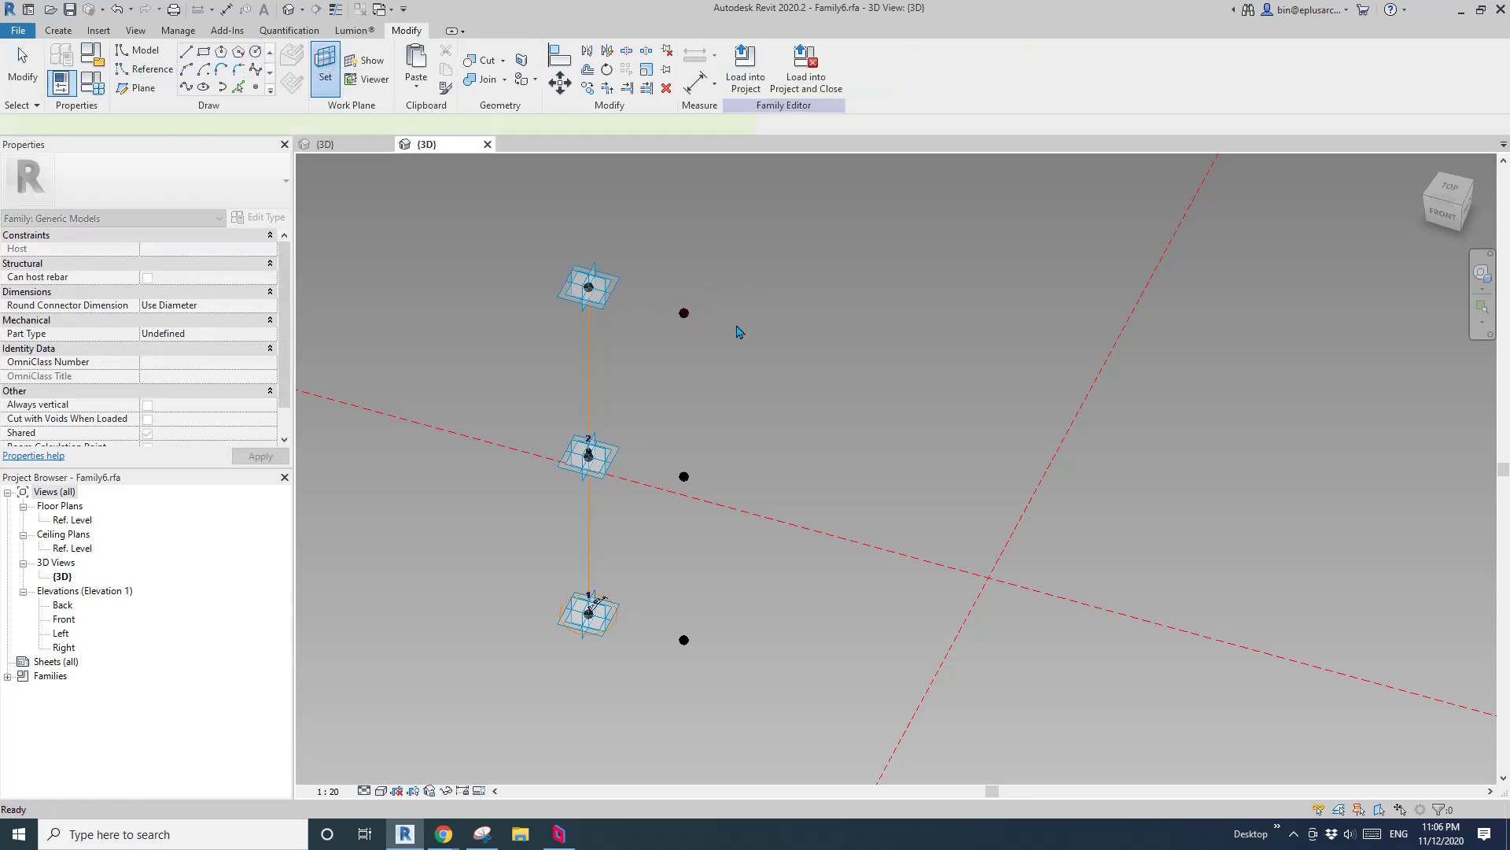
left_click(683, 313)
left_click(684, 313)
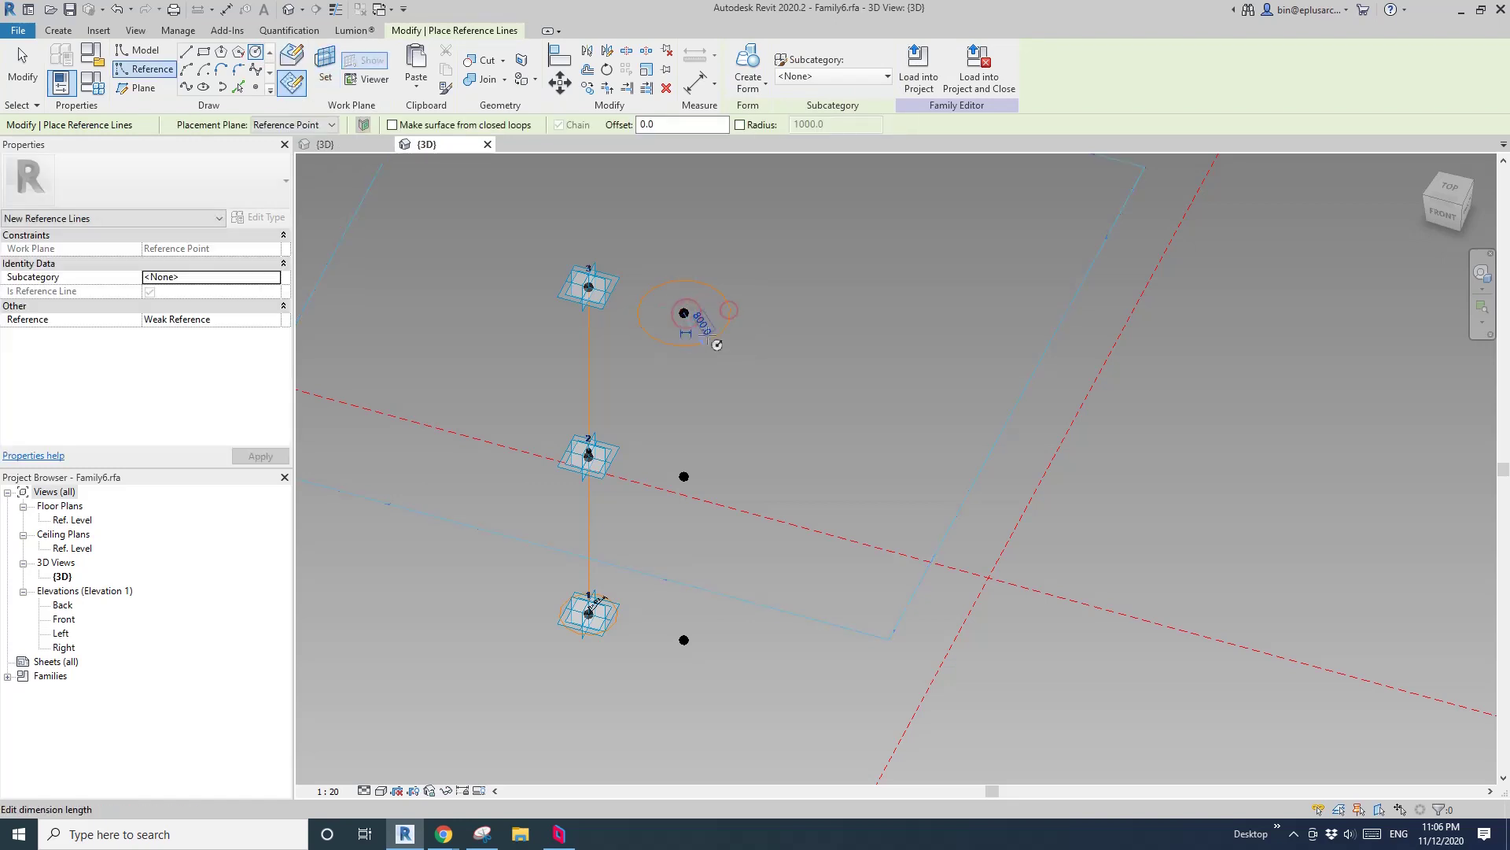
Make the upper circle's radius dimension permanent and label it with the R parameter.
left_click(685, 332)
key("Escape")
key("Escape")
left_click(700, 334)
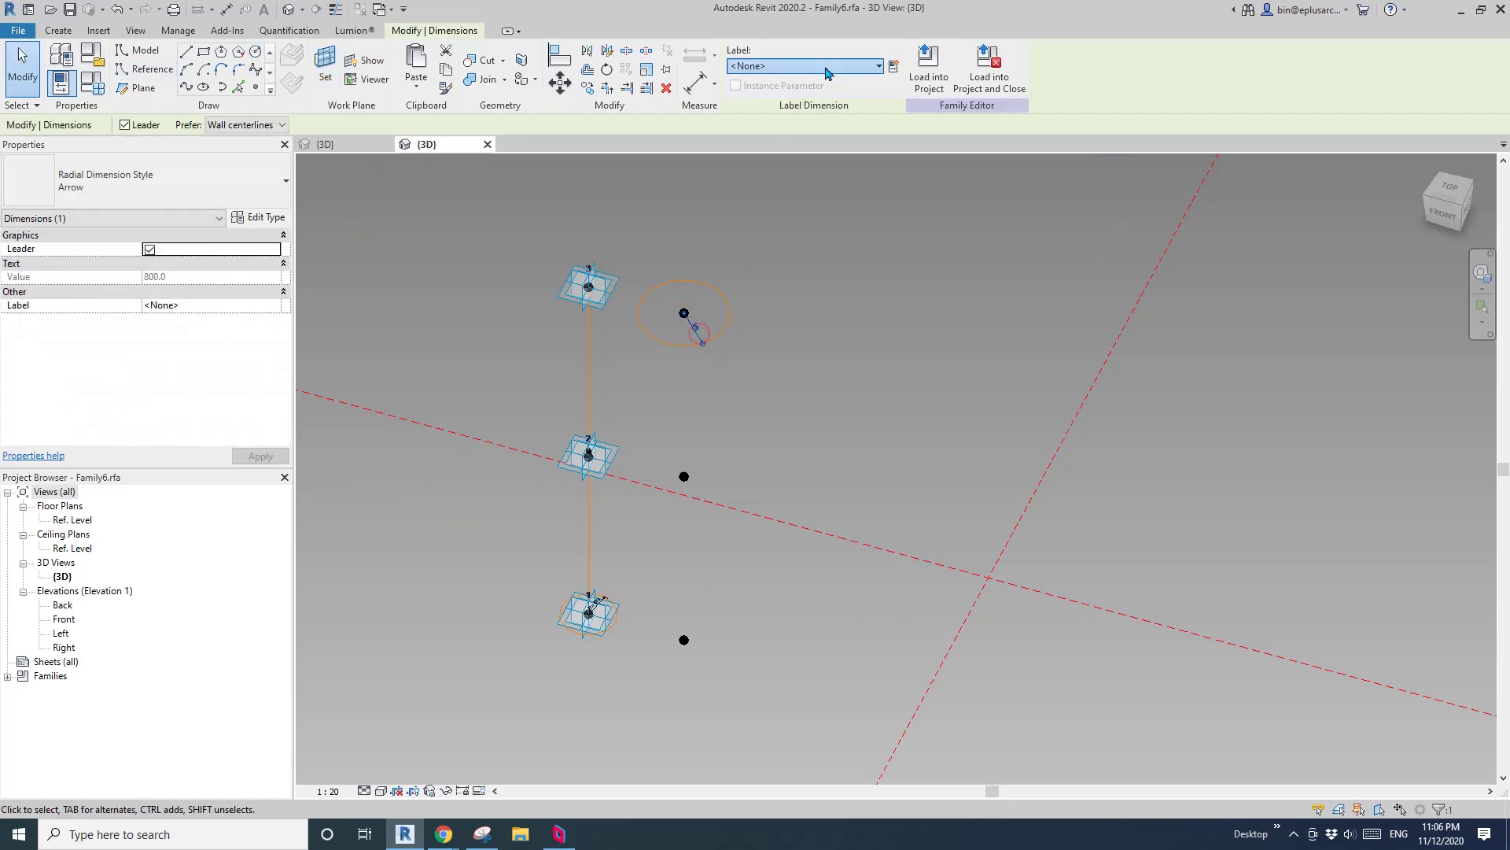
left_click(825, 68)
left_click(762, 155)
left_click(796, 405)
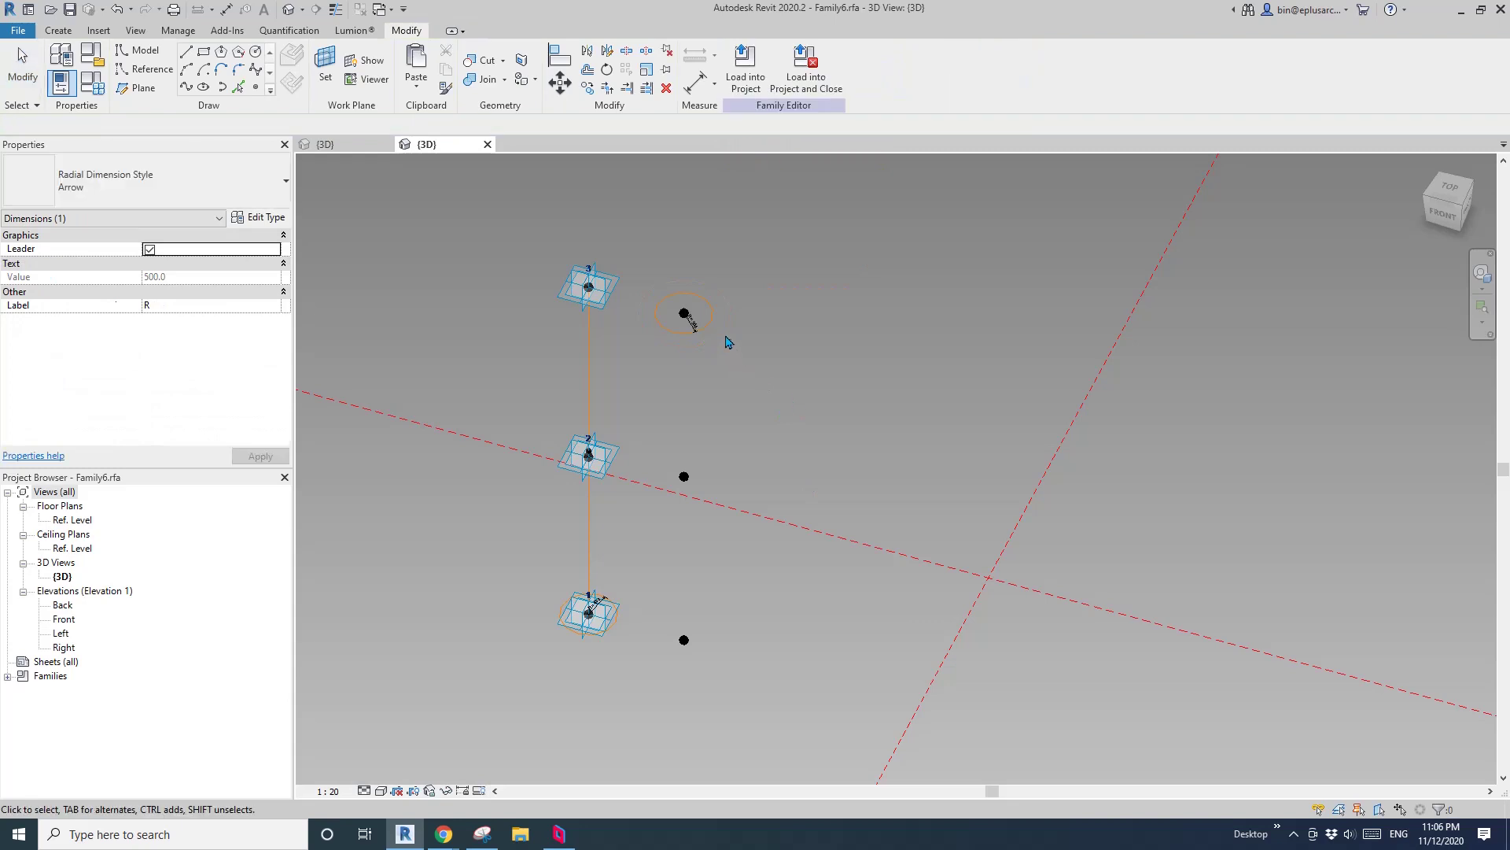
Delete the old reference circle and its radius dimension at the lower adaptive point.
middle_click_drag(708, 351, 757, 374, "shift")
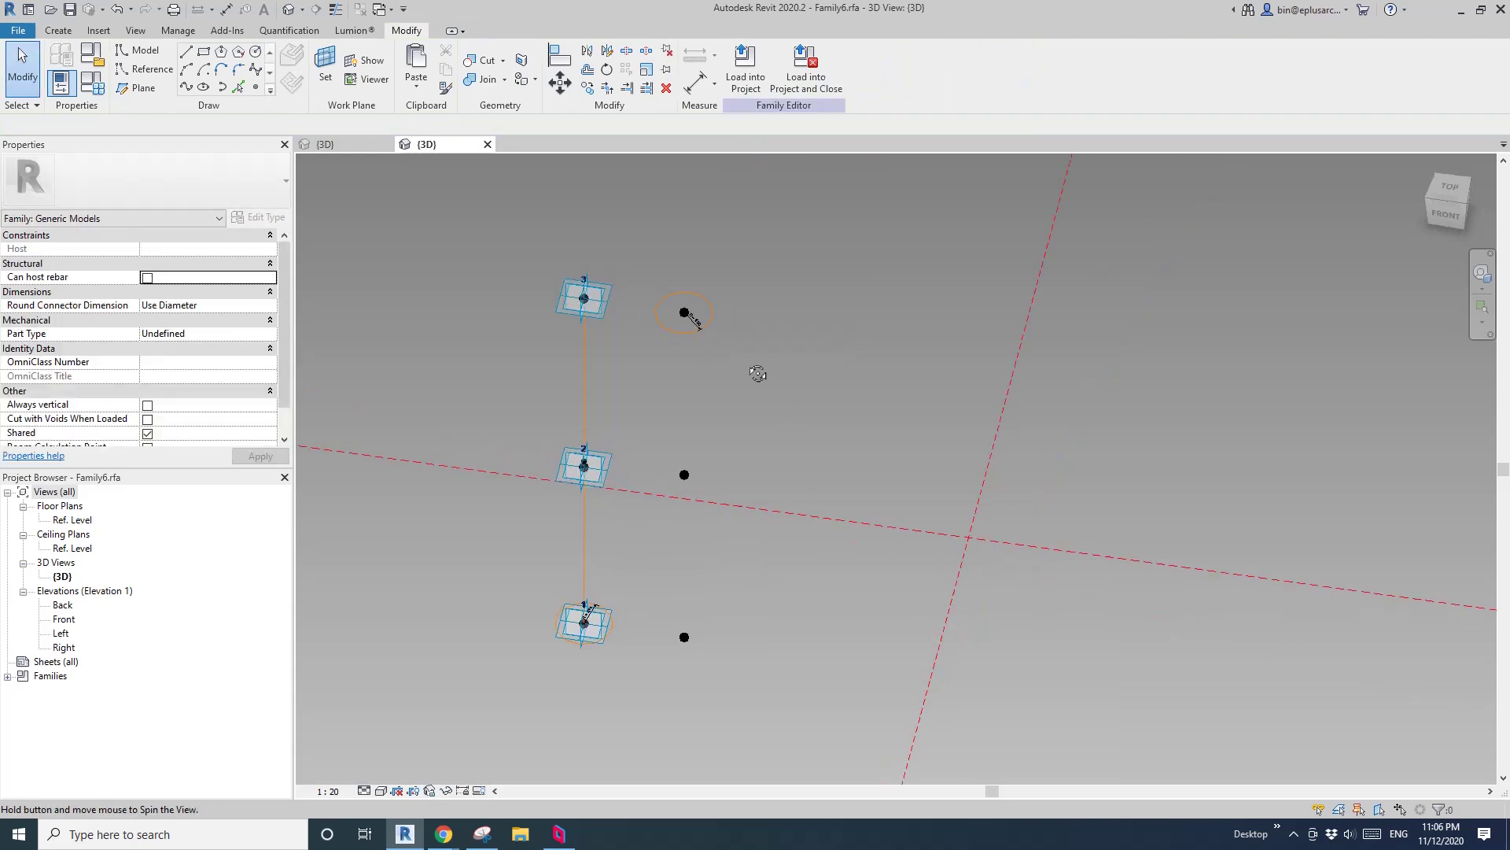
left_click(252, 83)
key("Escape")
key("Escape")
left_click(619, 639)
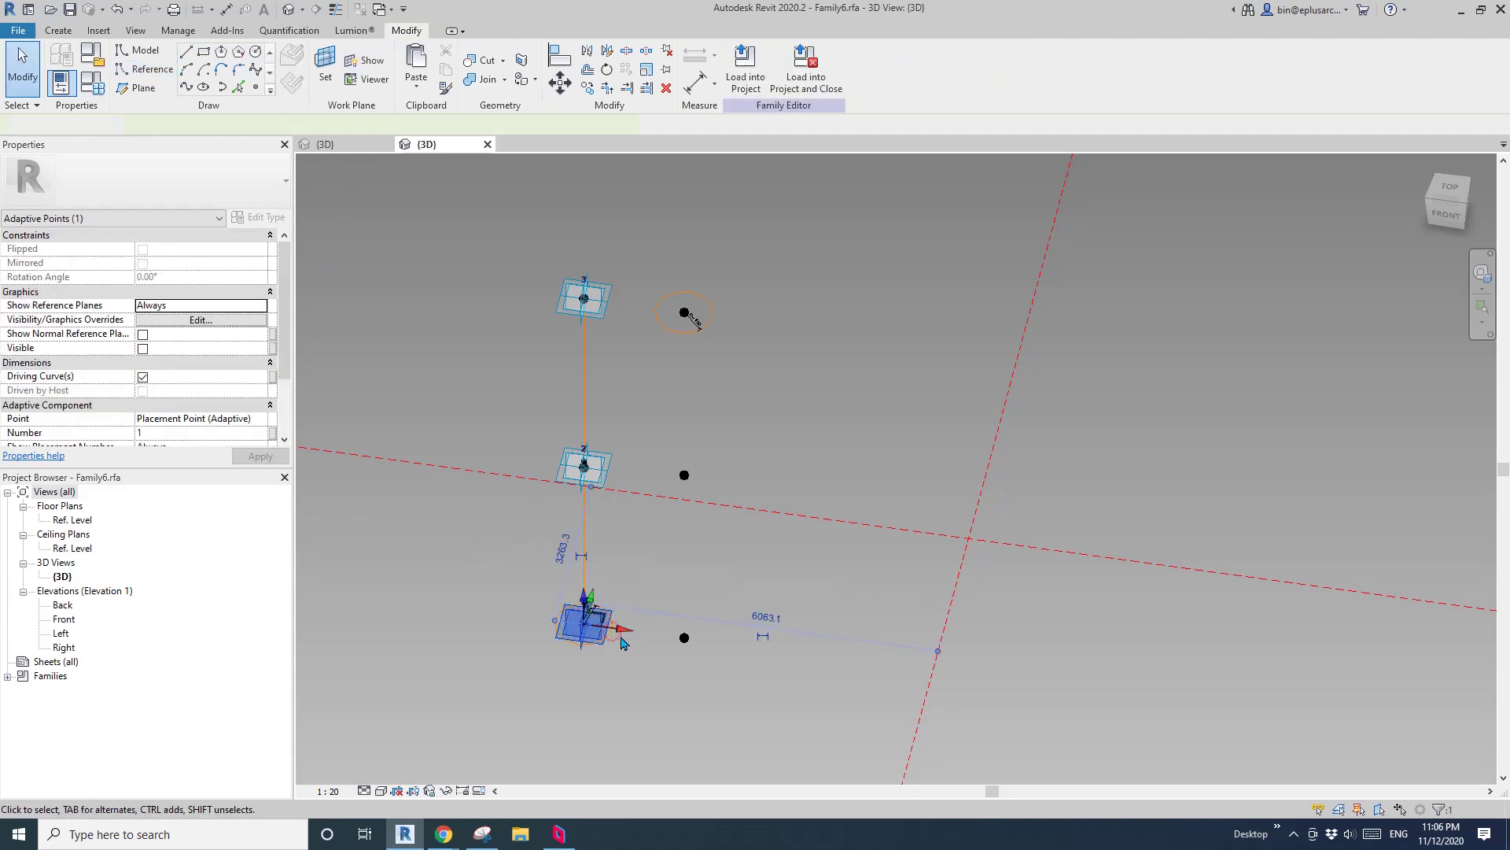
key("Escape")
left_click(153, 70)
key("Escape")
key("Escape")
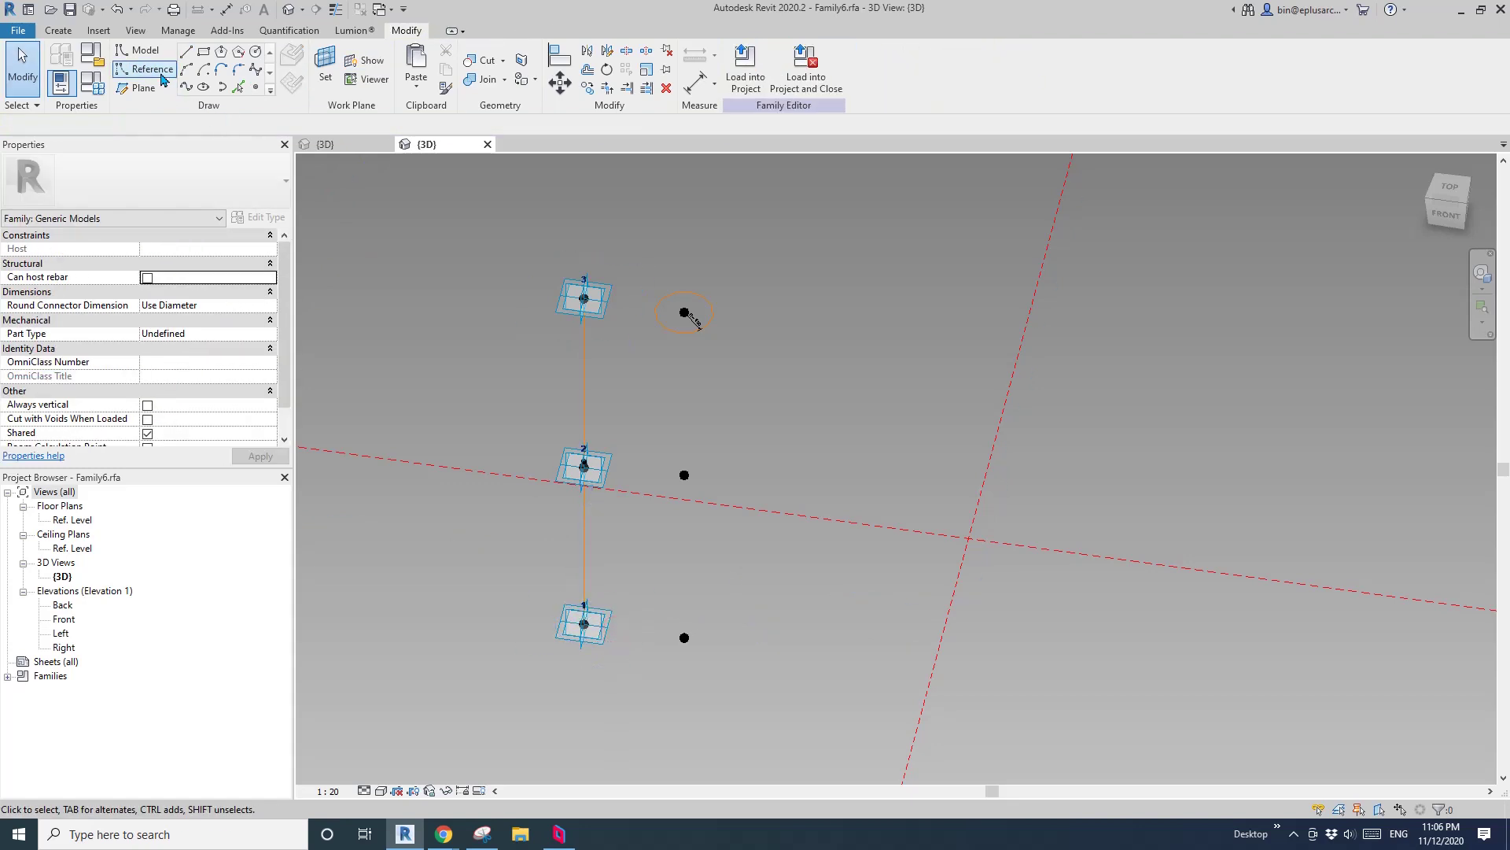
Draw a reference circle on the middle offset point's horizontal plane and label its radius dimension with the R parameter.
left_click(152, 70)
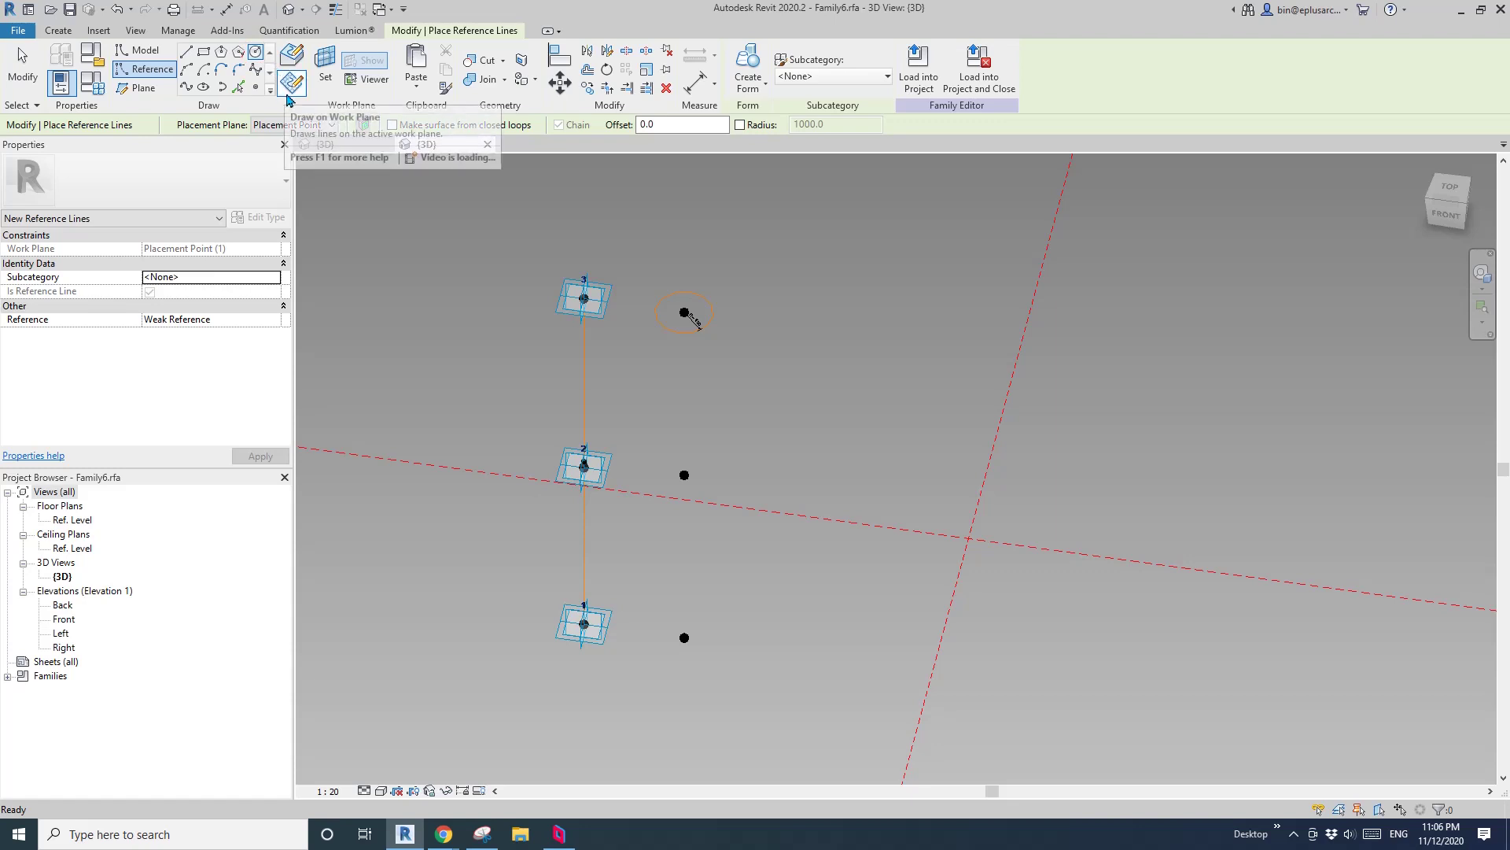
left_click(324, 65)
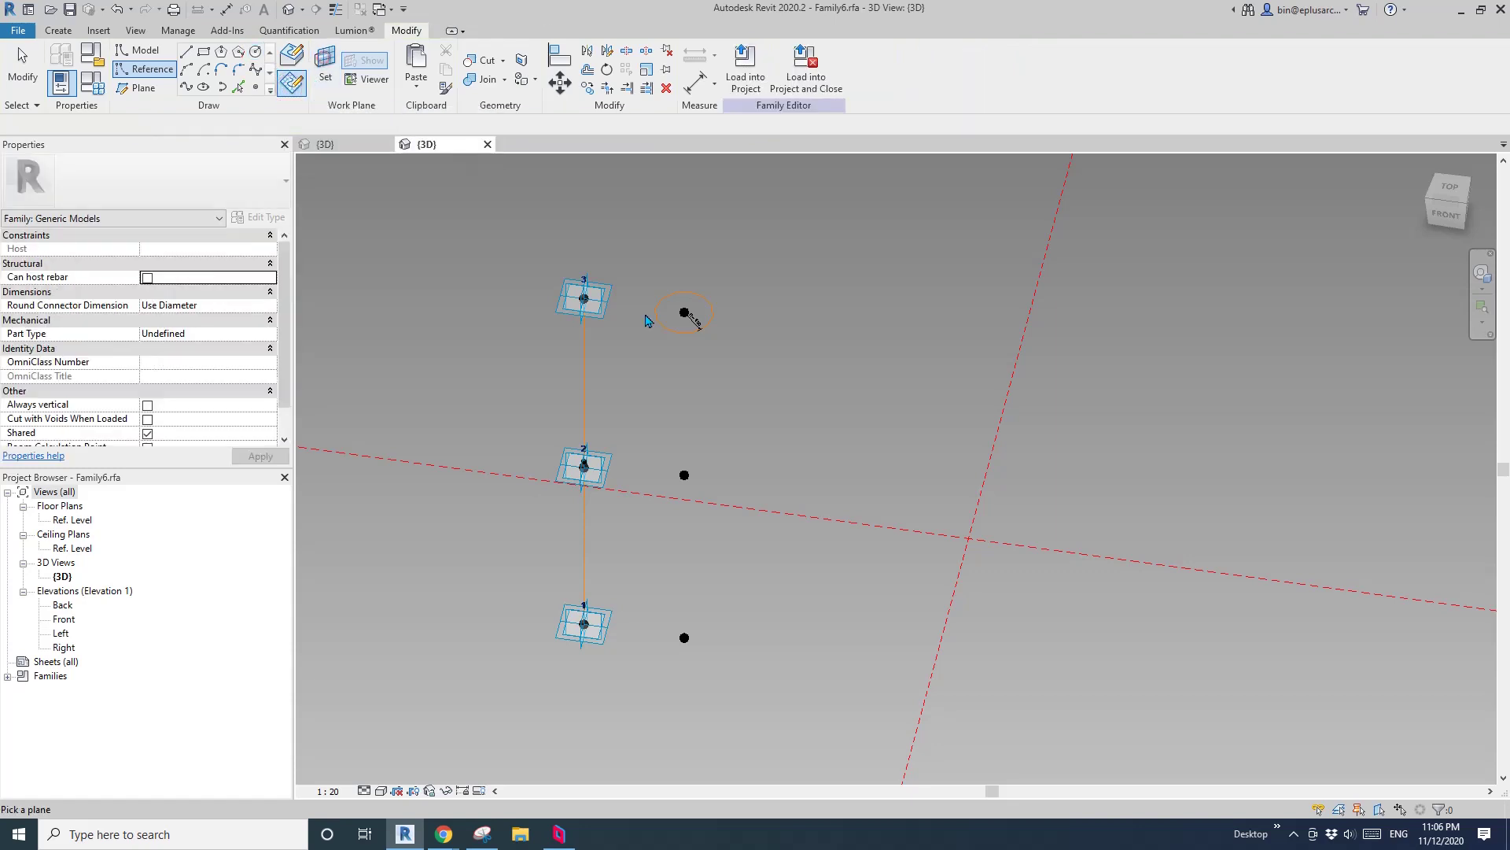
left_click(684, 475)
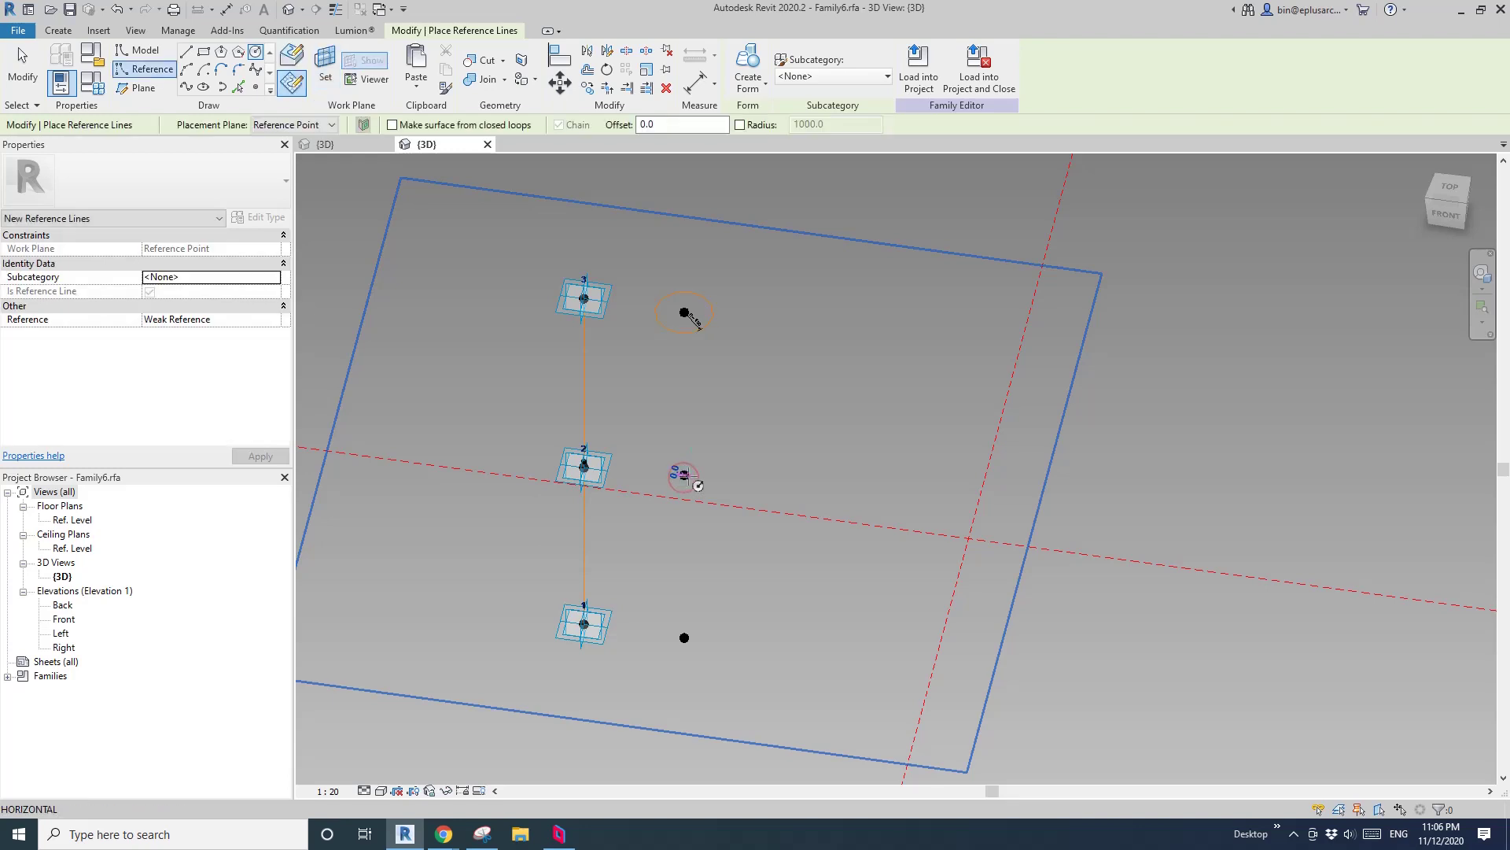
left_click(738, 498)
left_click(704, 492)
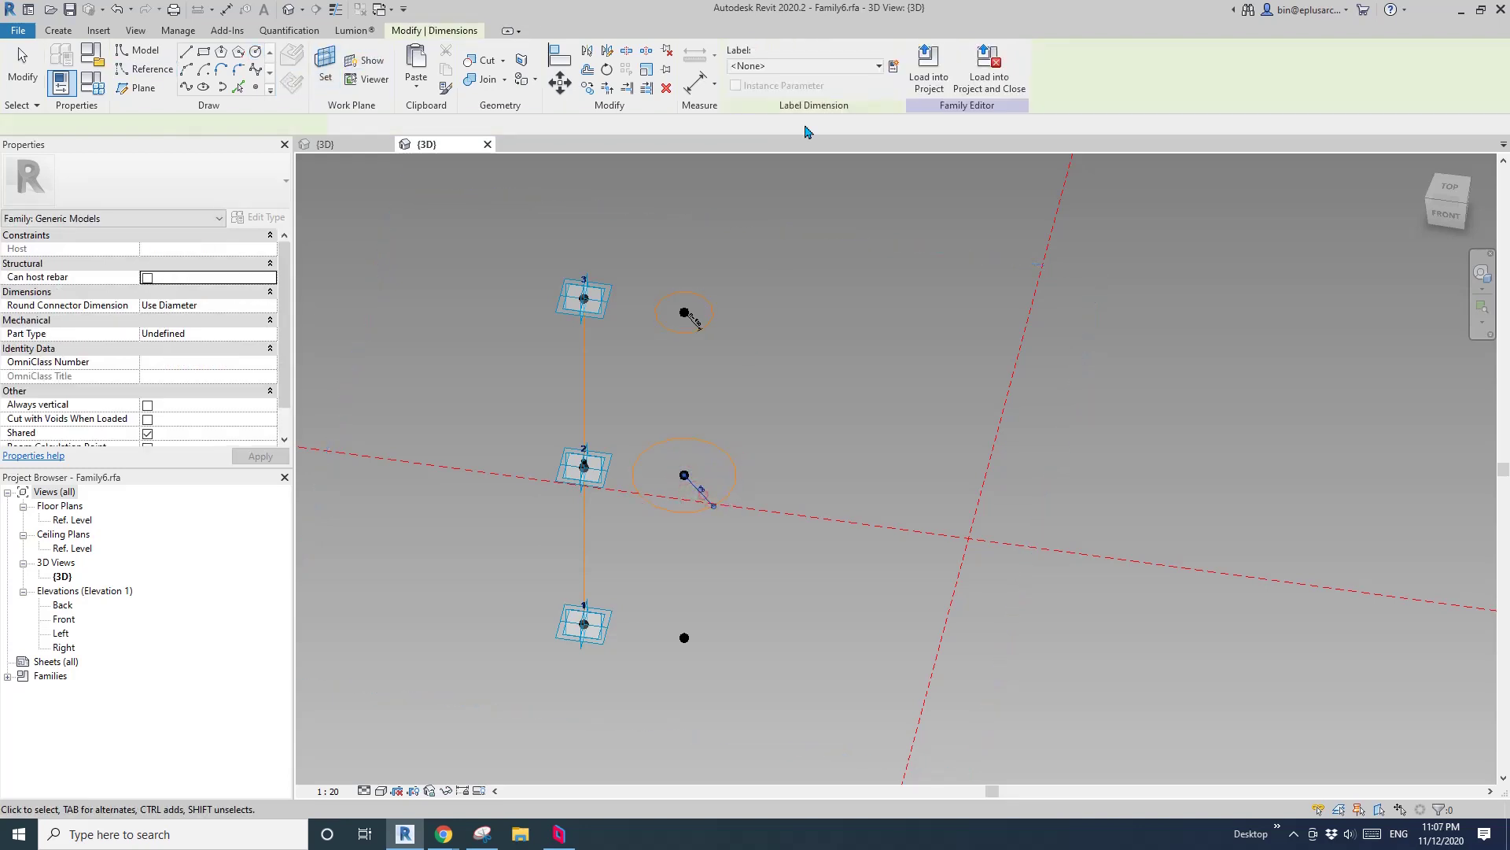
left_click(822, 67)
left_click(826, 80)
Draw a reference circle of about 1400 mm radius on the lower offset point's plane and label its radius dimension with R.
left_click(152, 69)
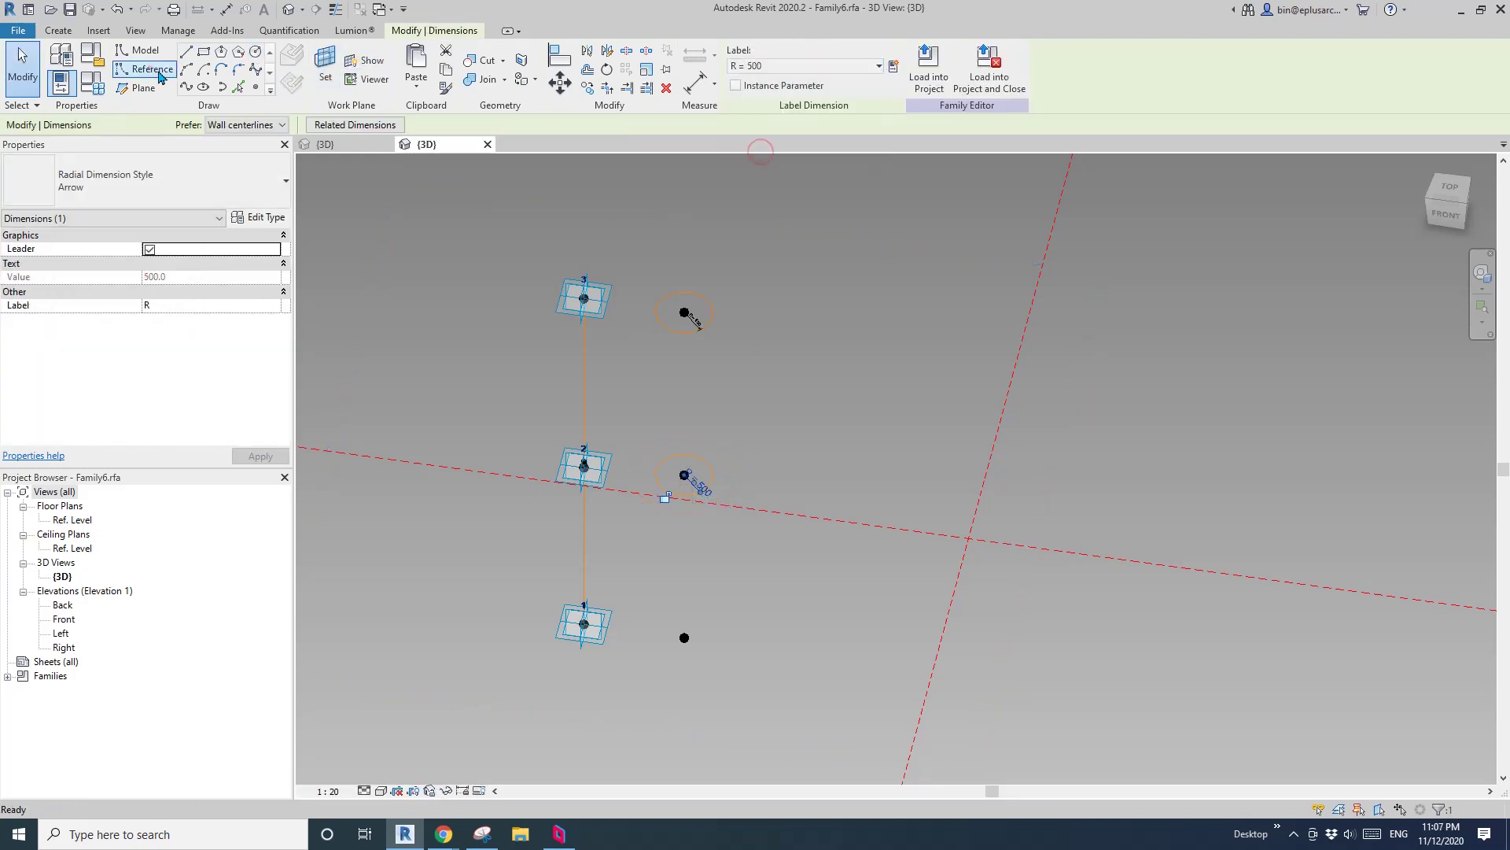
left_click(325, 67)
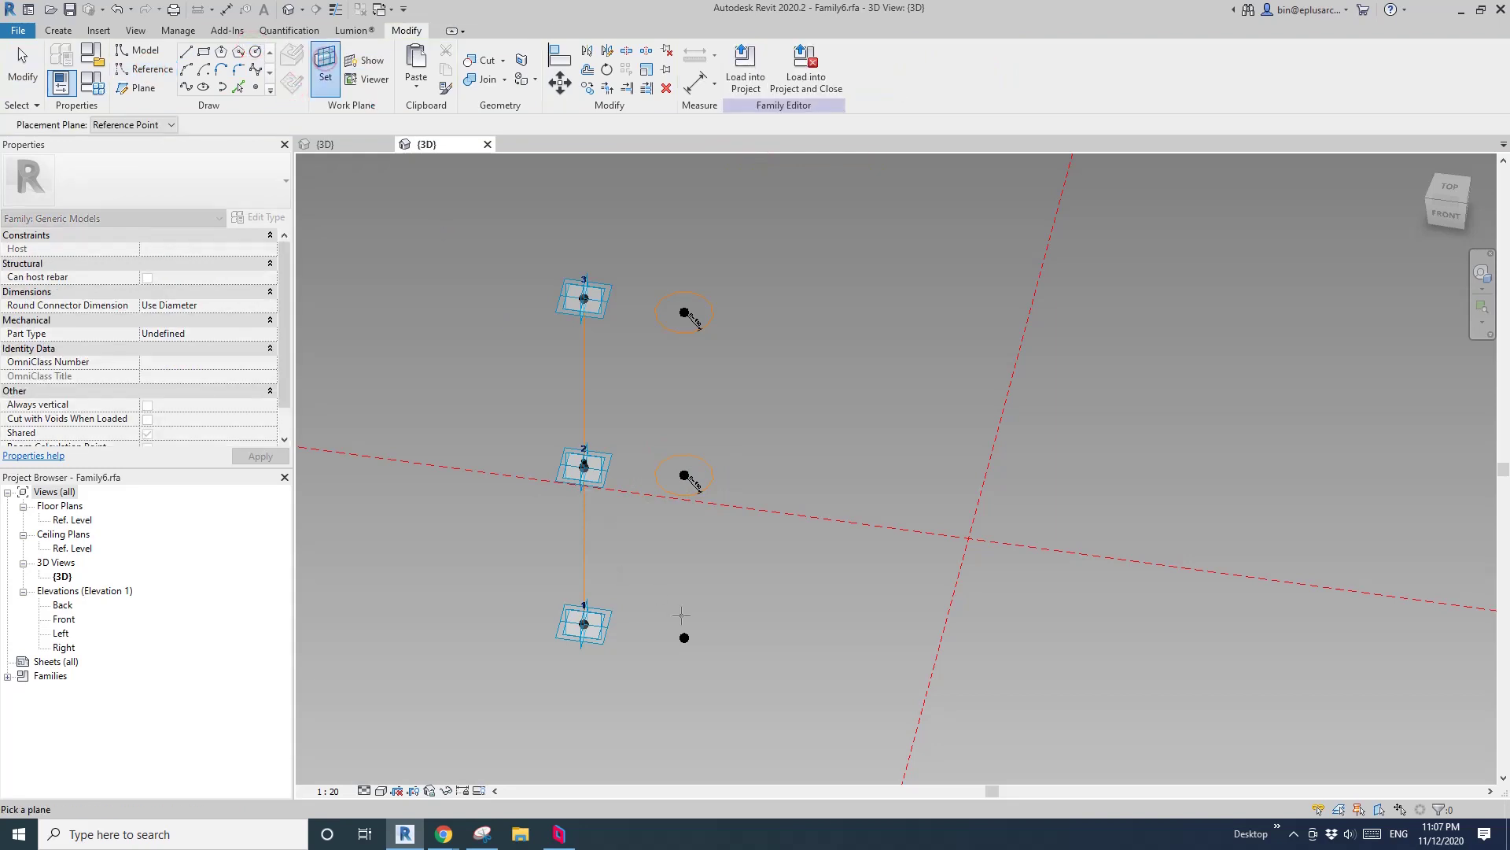
left_click(684, 638)
left_click(685, 637)
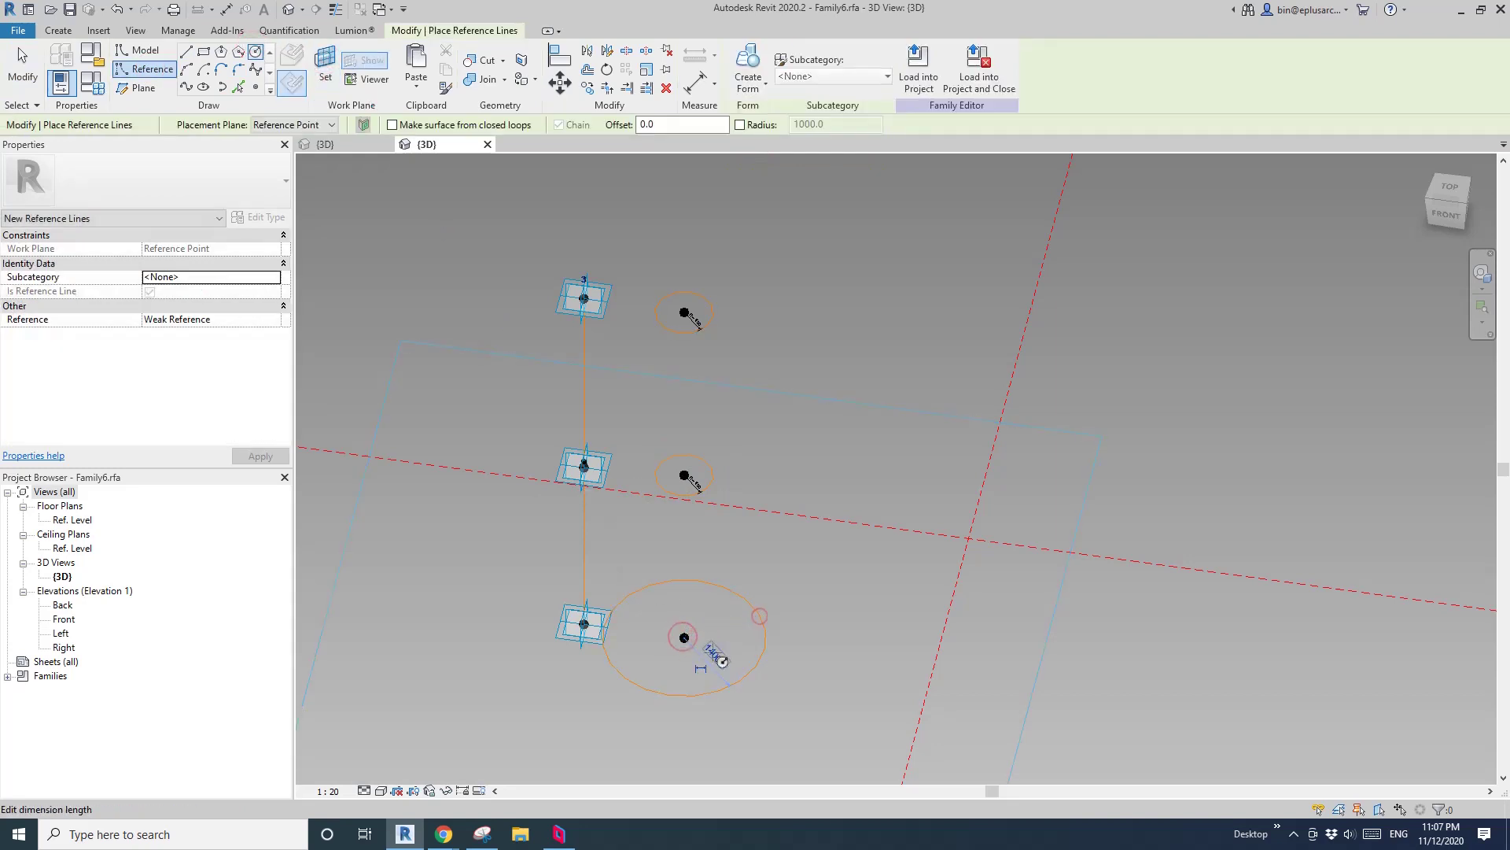
left_click(720, 675)
left_click(708, 665)
left_click(830, 62)
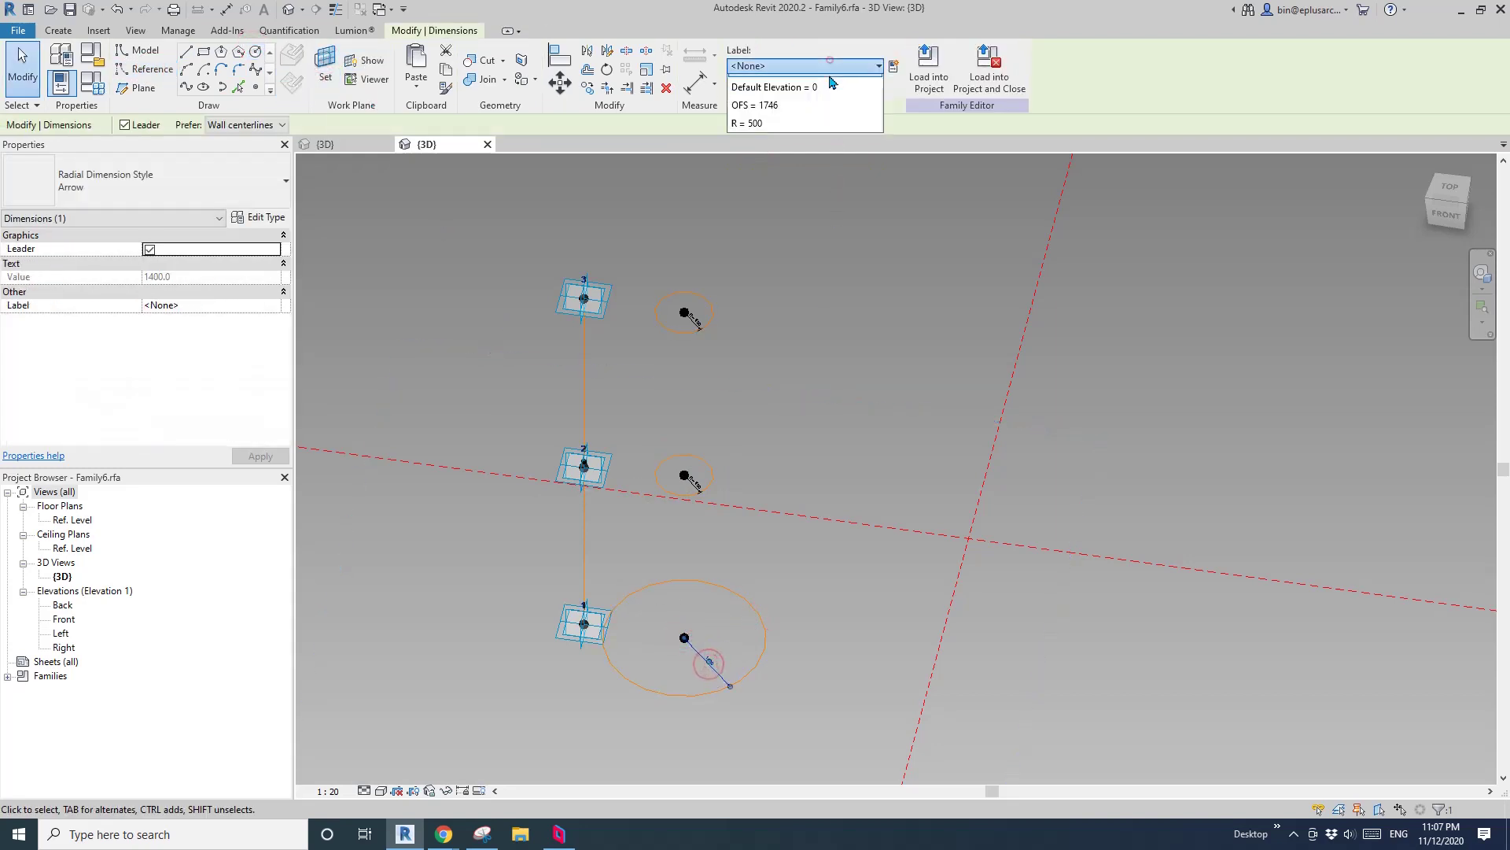
left_click(818, 138)
left_click(826, 280)
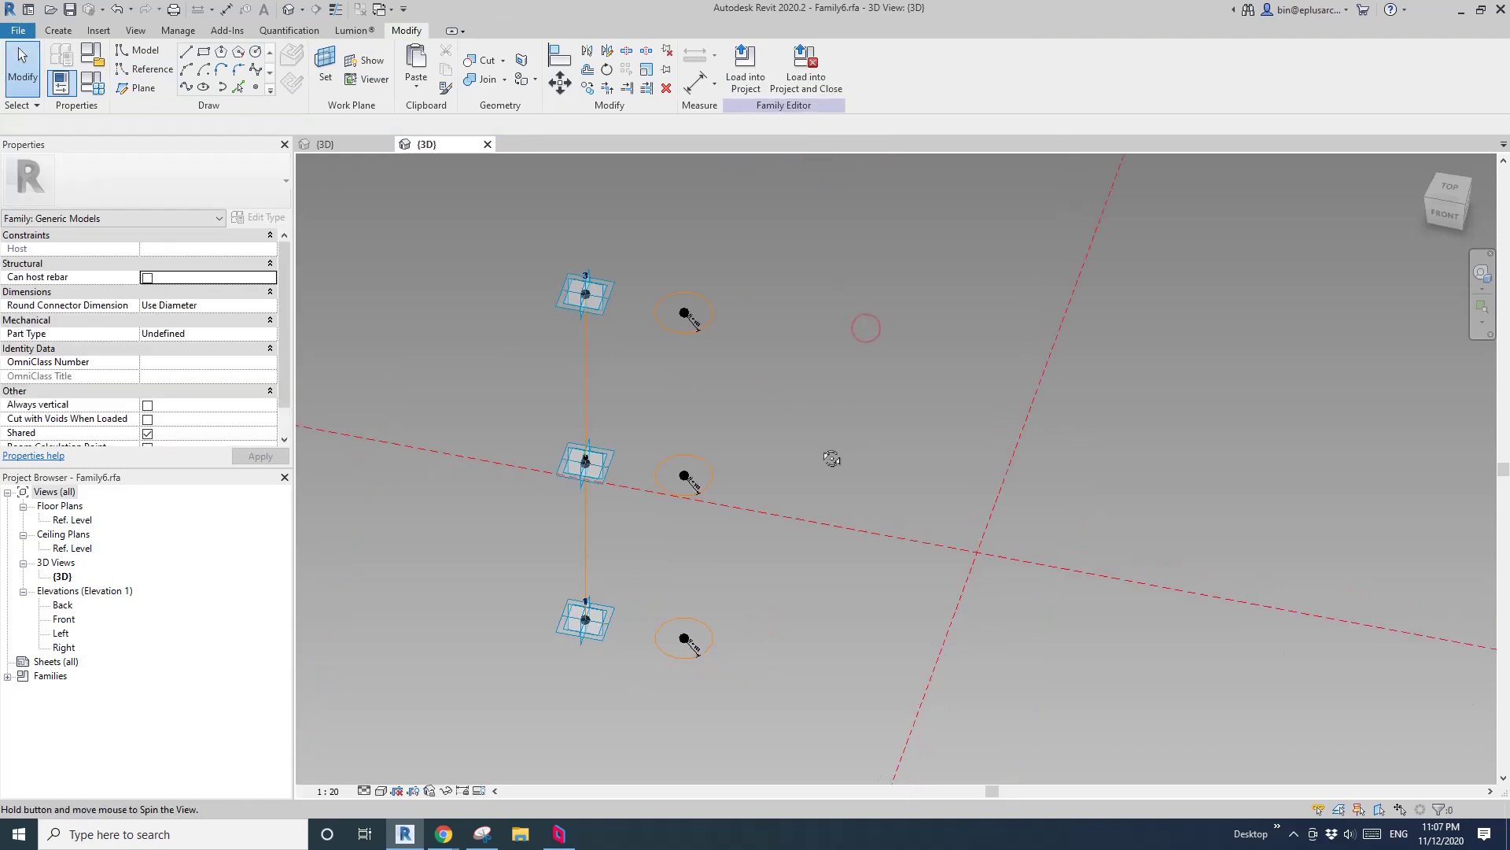
Create a solid form through the three reference circles at the offset points.
left_click(714, 319)
left_click(712, 476, "ctrl")
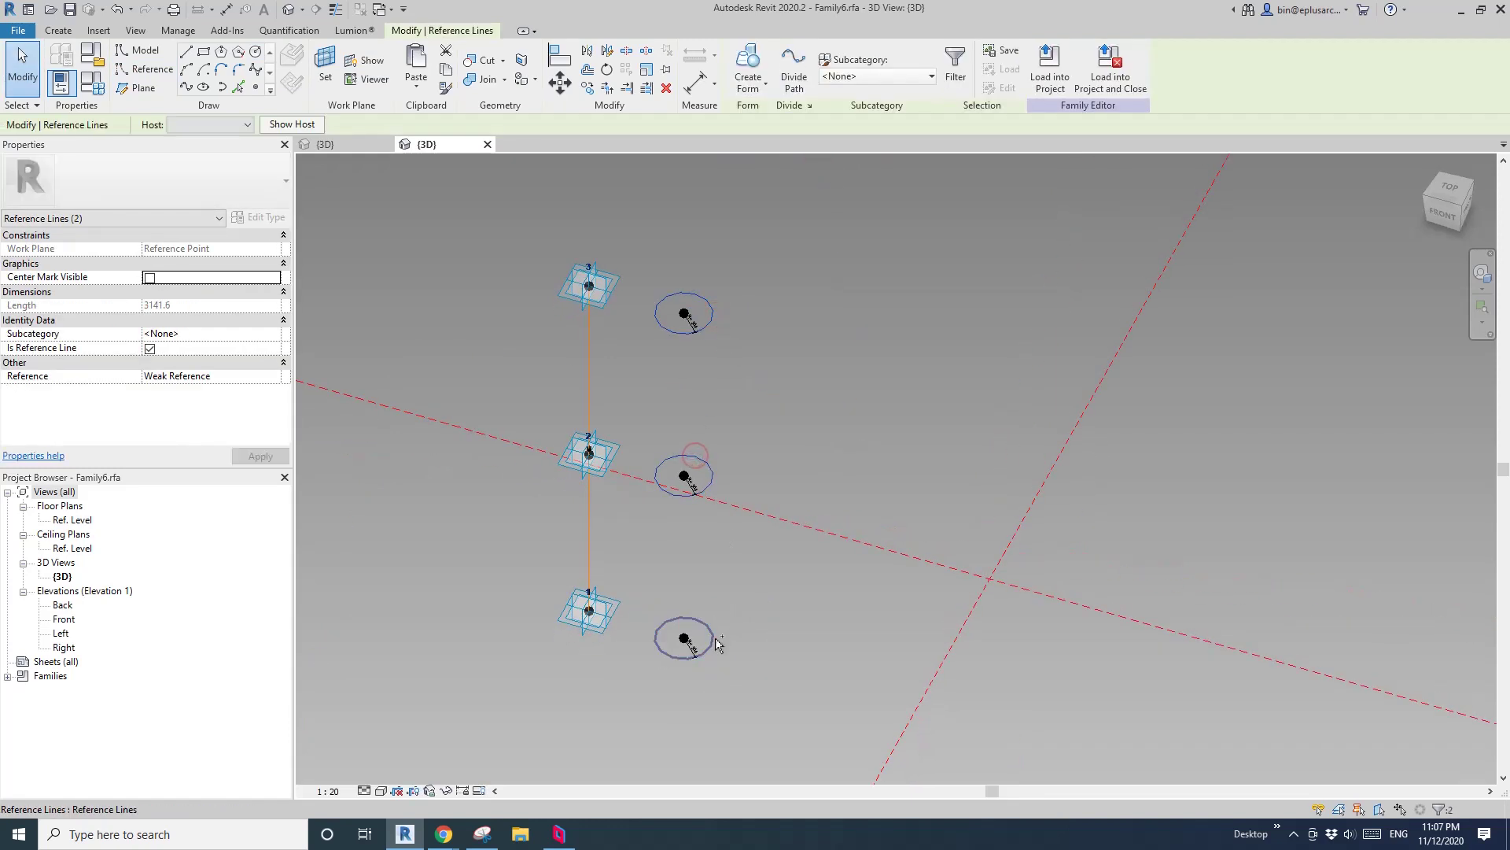
left_click(716, 638, "ctrl")
left_click(748, 63)
middle_click_drag(740, 370, 654, 313, "shift")
scroll(622, 260, "up", 1)
Load the column family into the project, close it and overwrite the existing version.
left_click(806, 71)
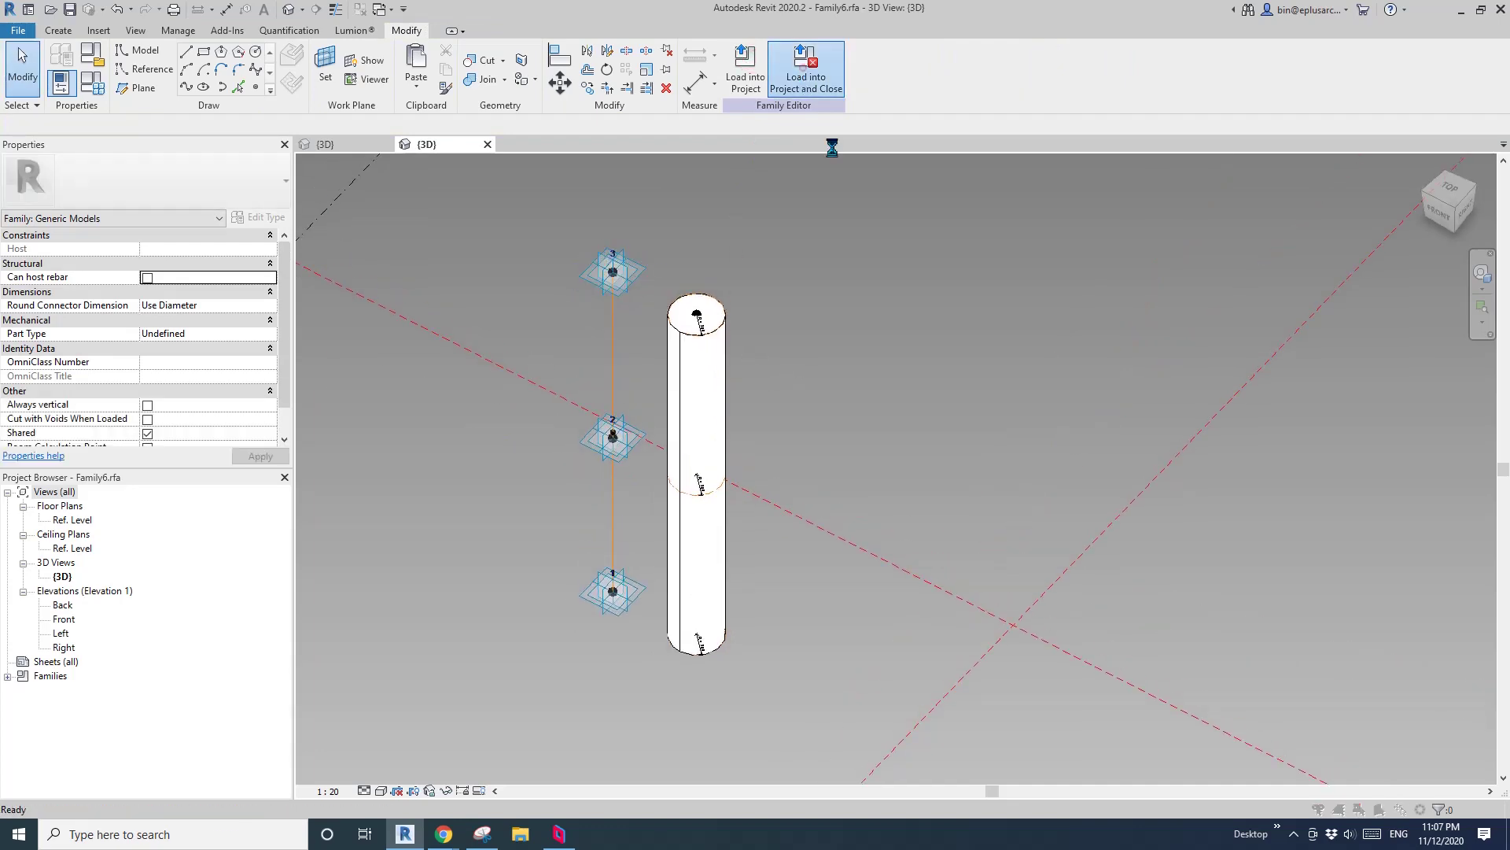
left_click(788, 417)
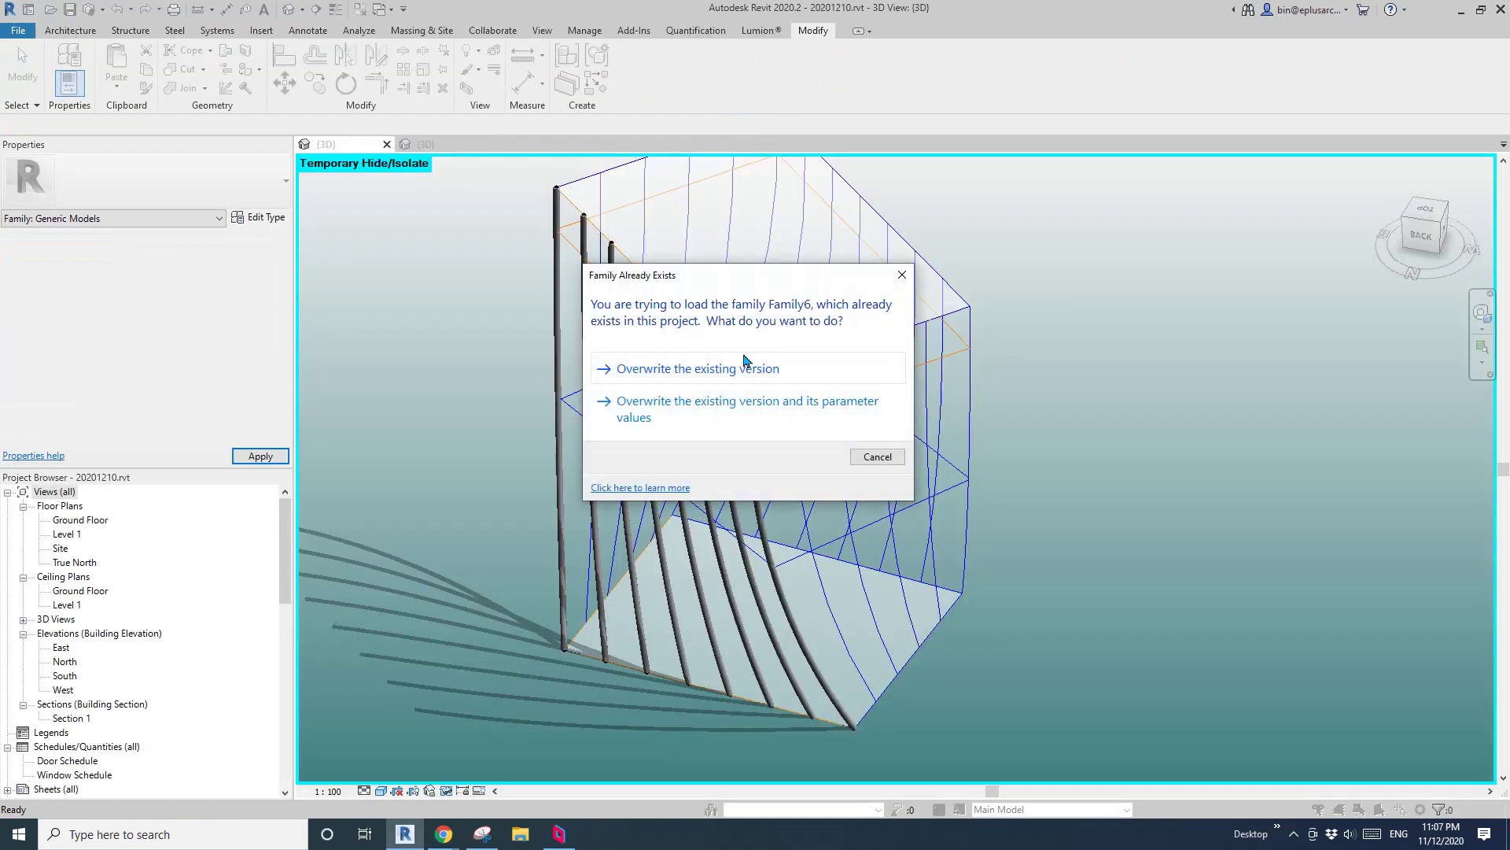
left_click(745, 376)
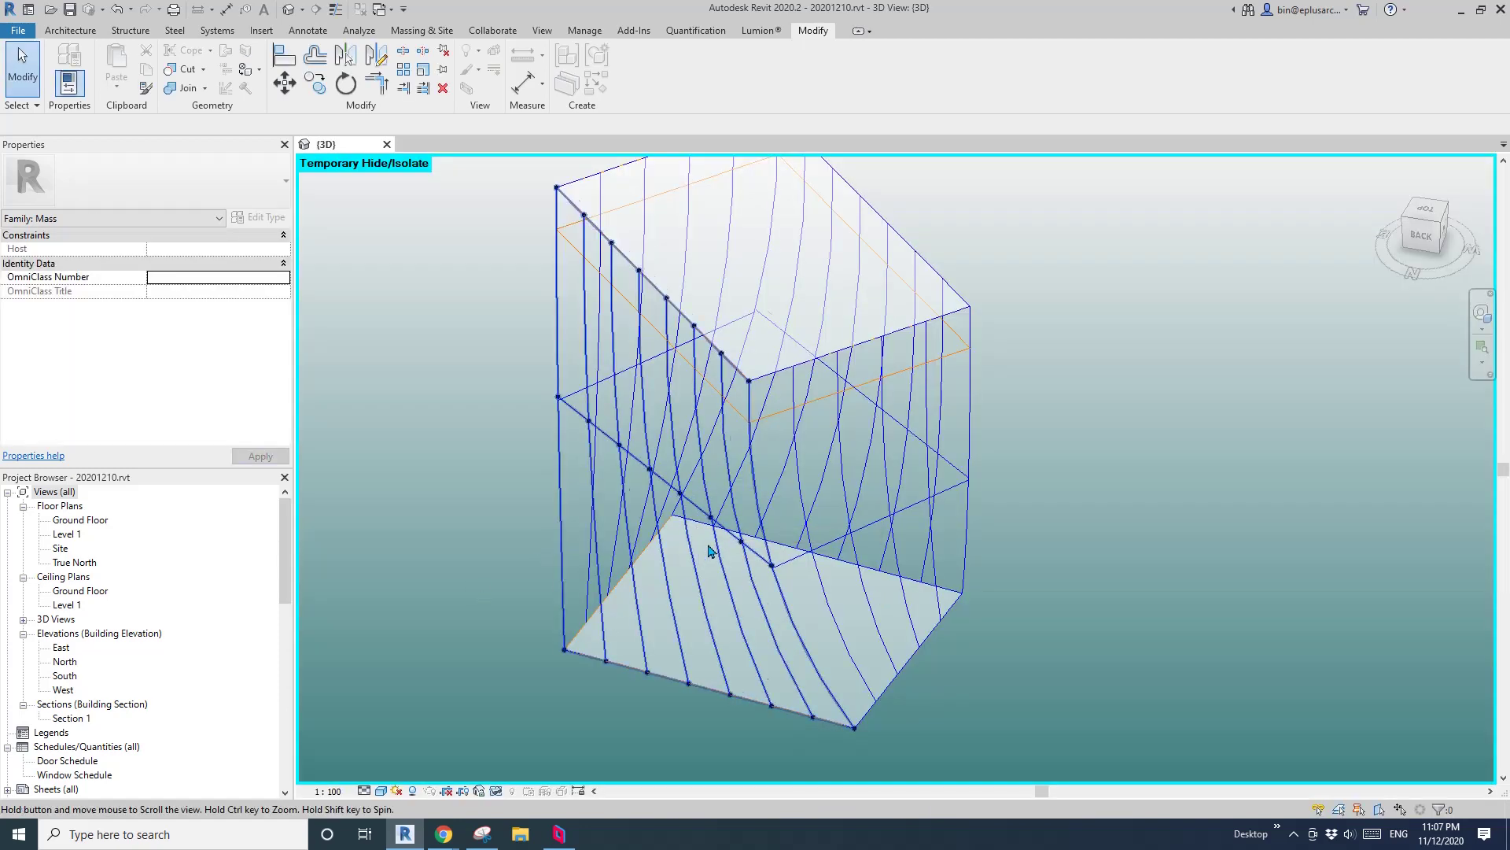
Place a trial instance of the Family6 column component in the empty space beside the mass and select it.
mouse_move(700, 560)
middle_mouse_down()
mouse_move(728, 556)
mouse_move(721, 541)
middle_mouse_up()
left_click(69, 30)
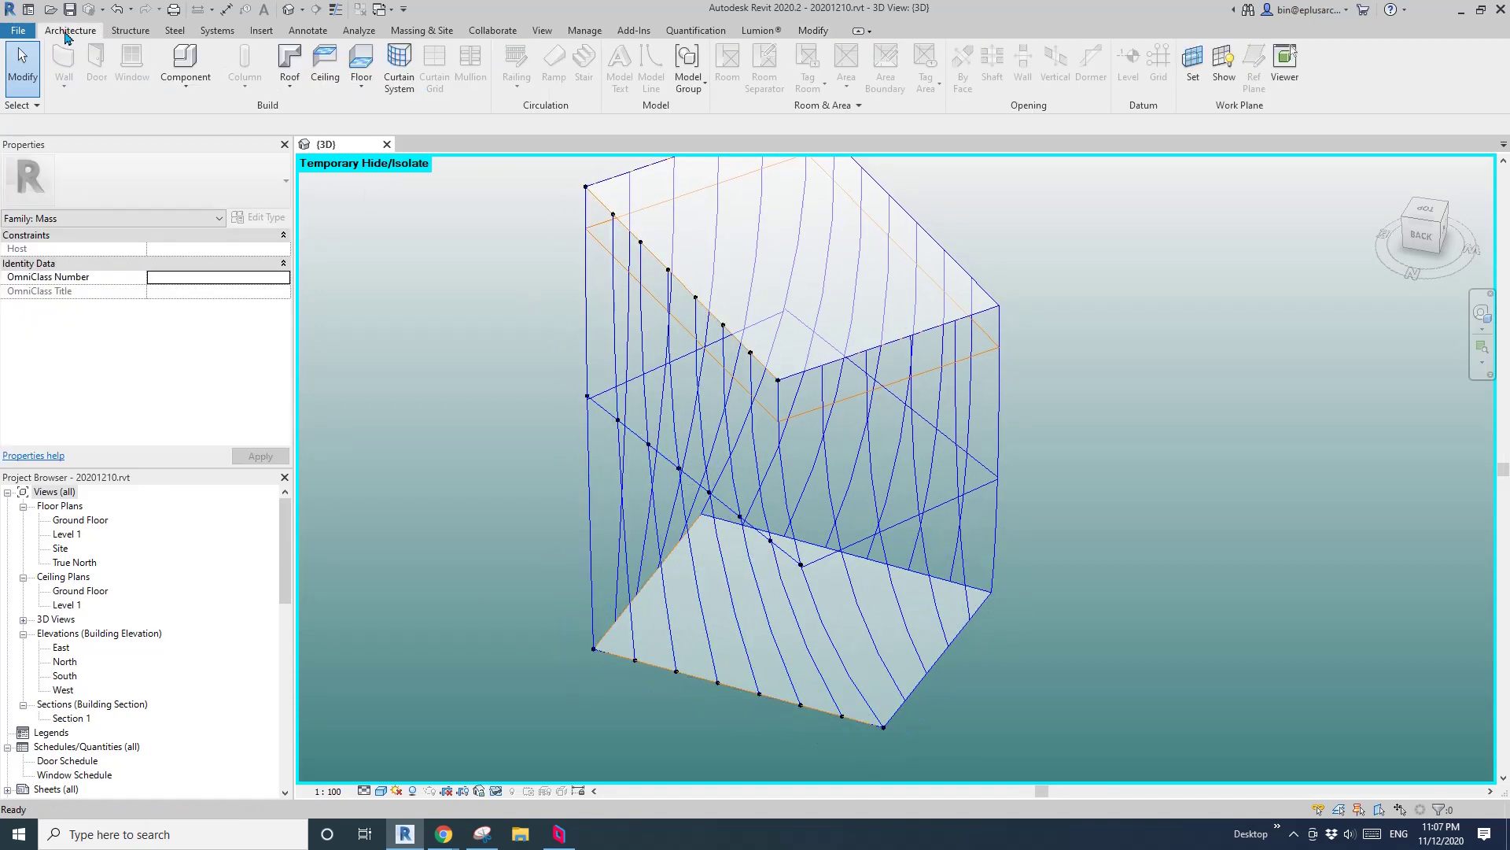
left_click(199, 62)
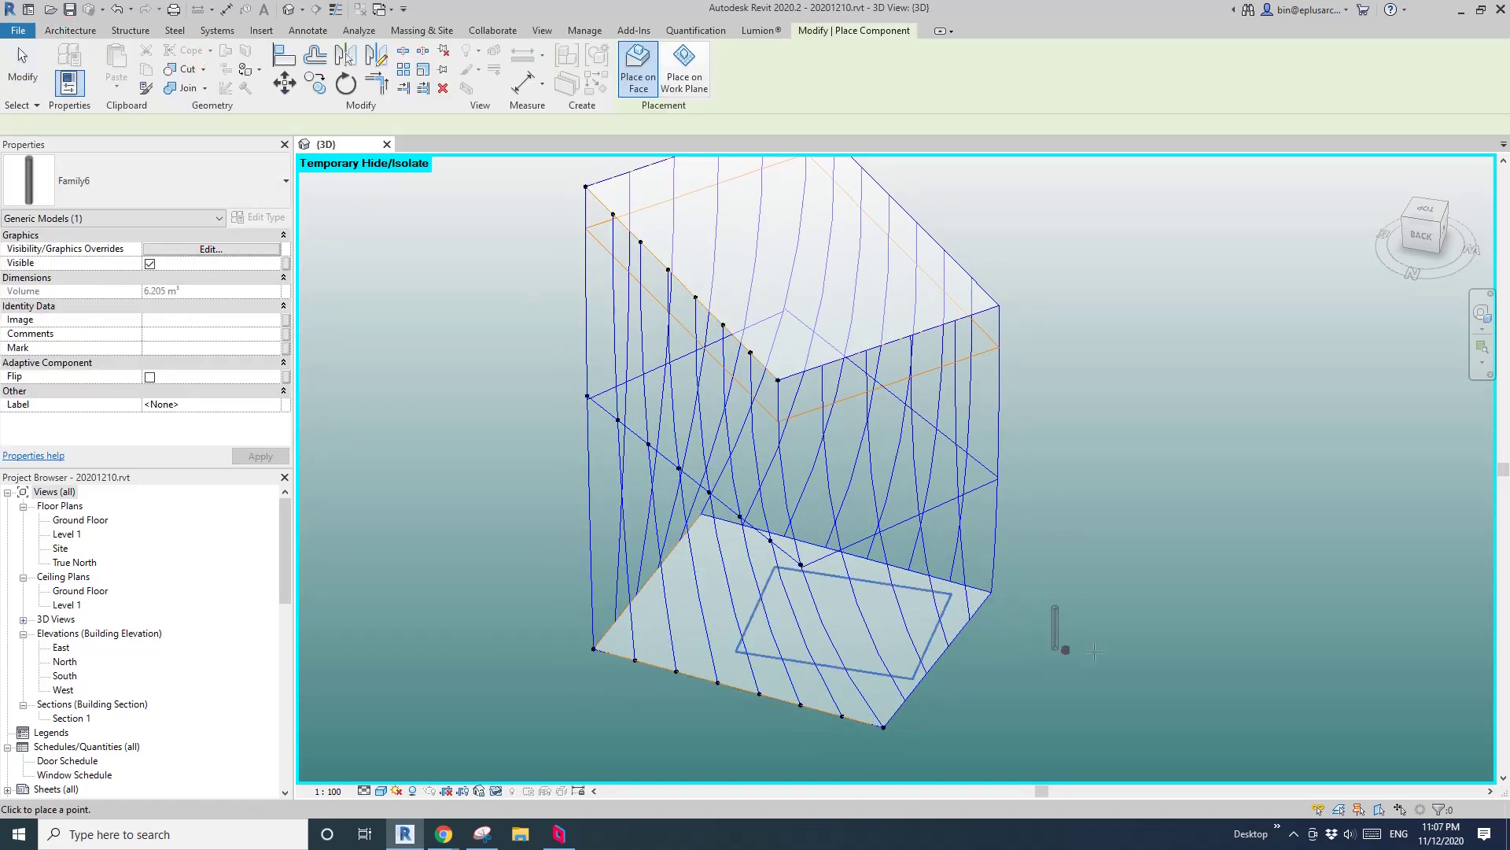
left_click(1192, 618)
key("Escape")
key("Escape")
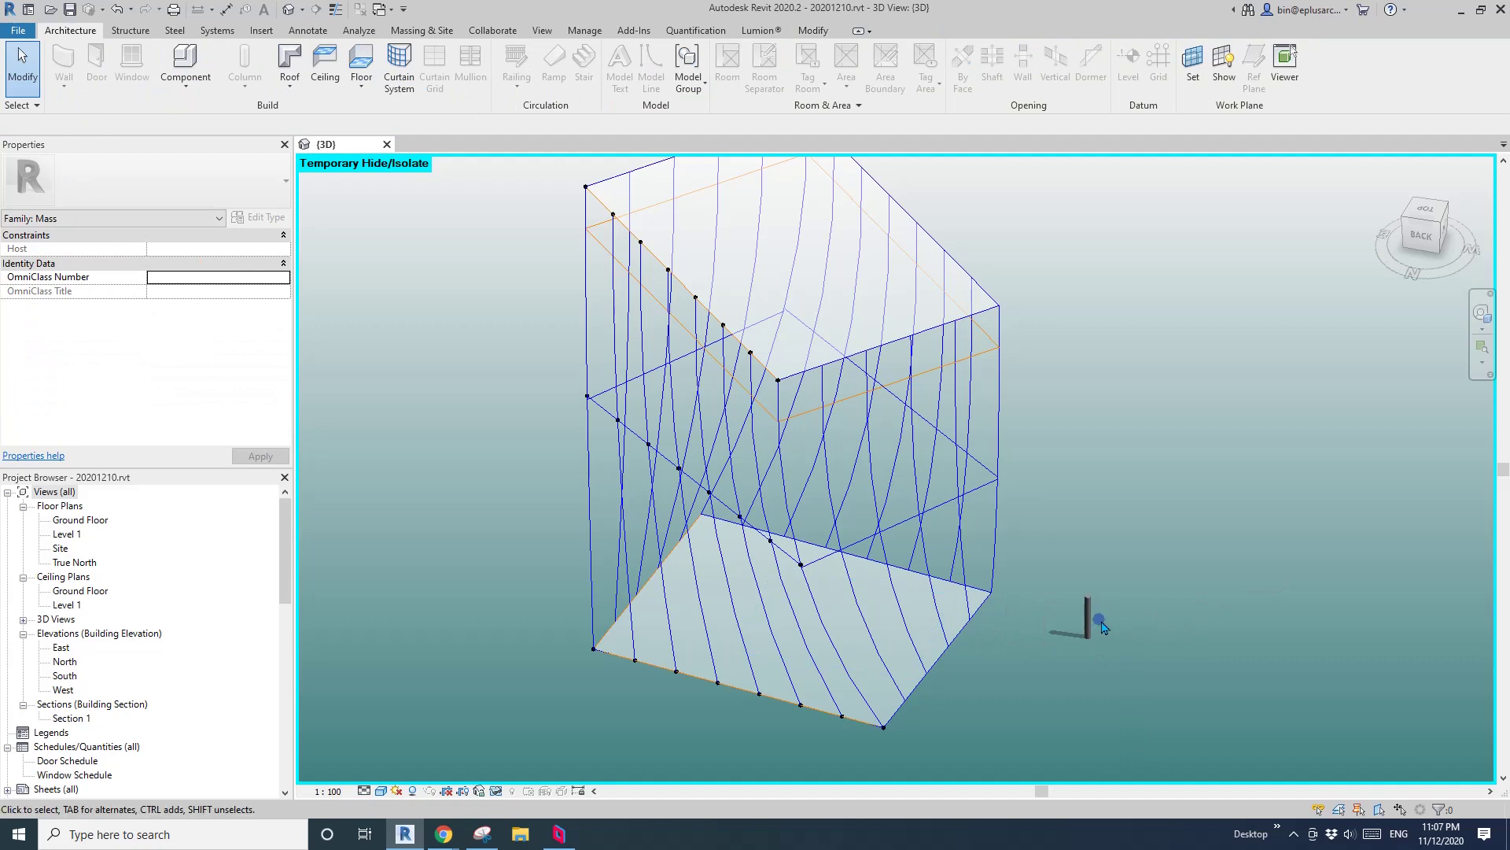
left_click(1100, 627)
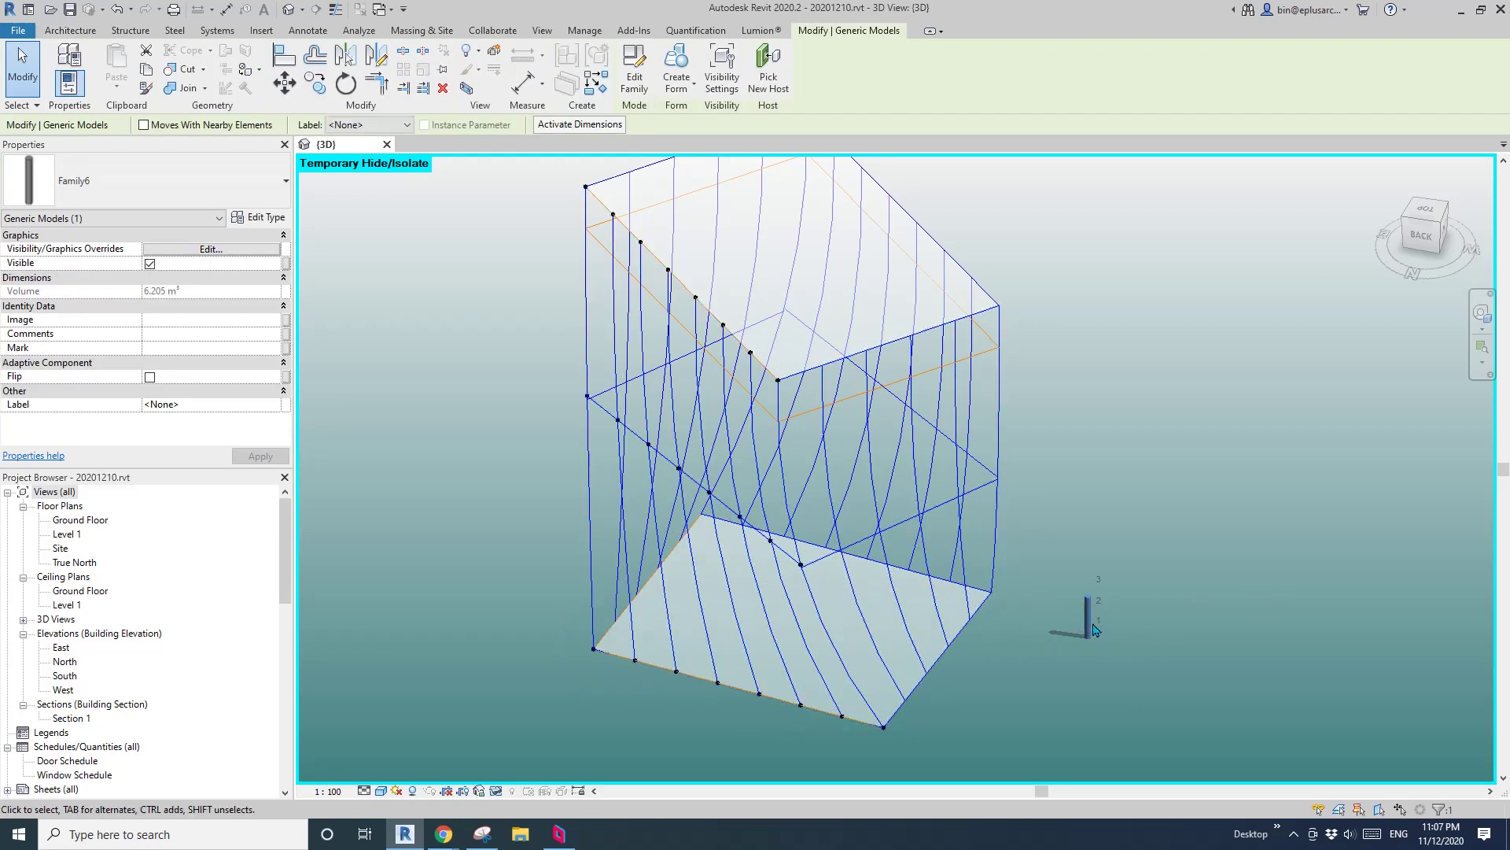
Try to place another Family6 column at the lower edge of the mass.
left_click(70, 30)
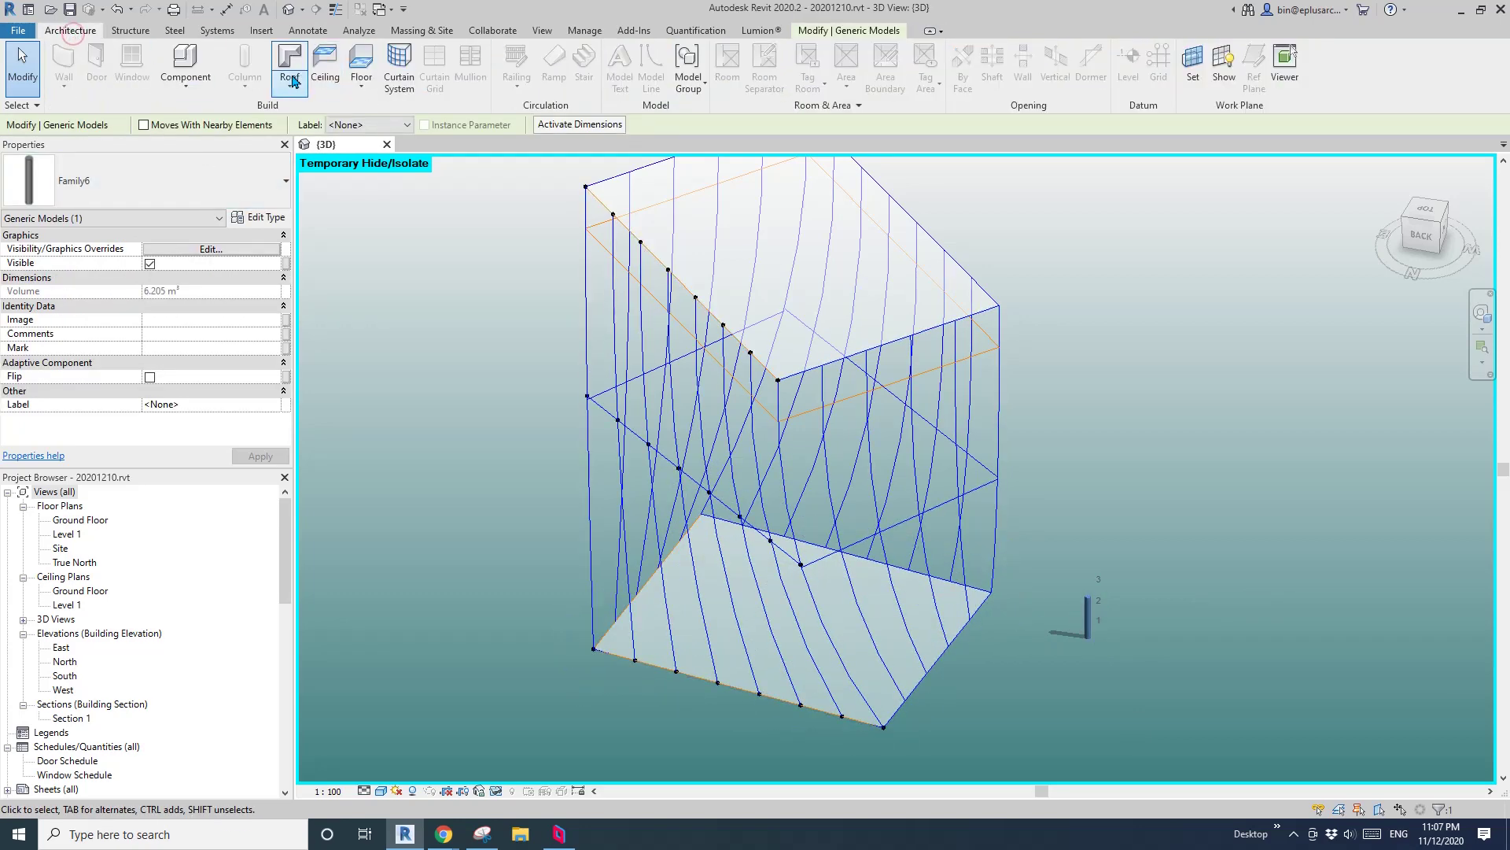
left_click(186, 63)
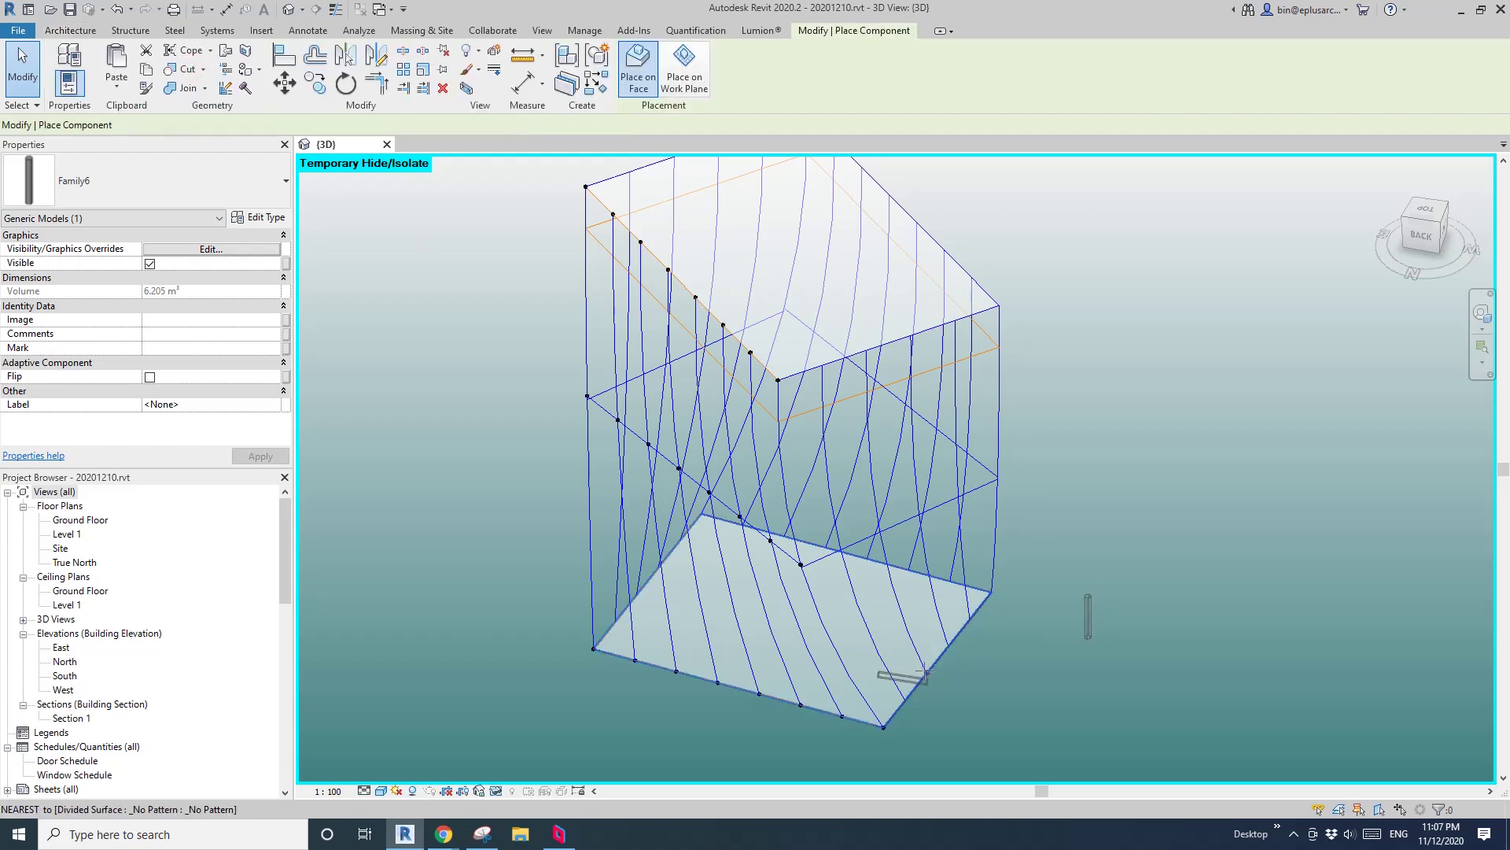
left_click(954, 620)
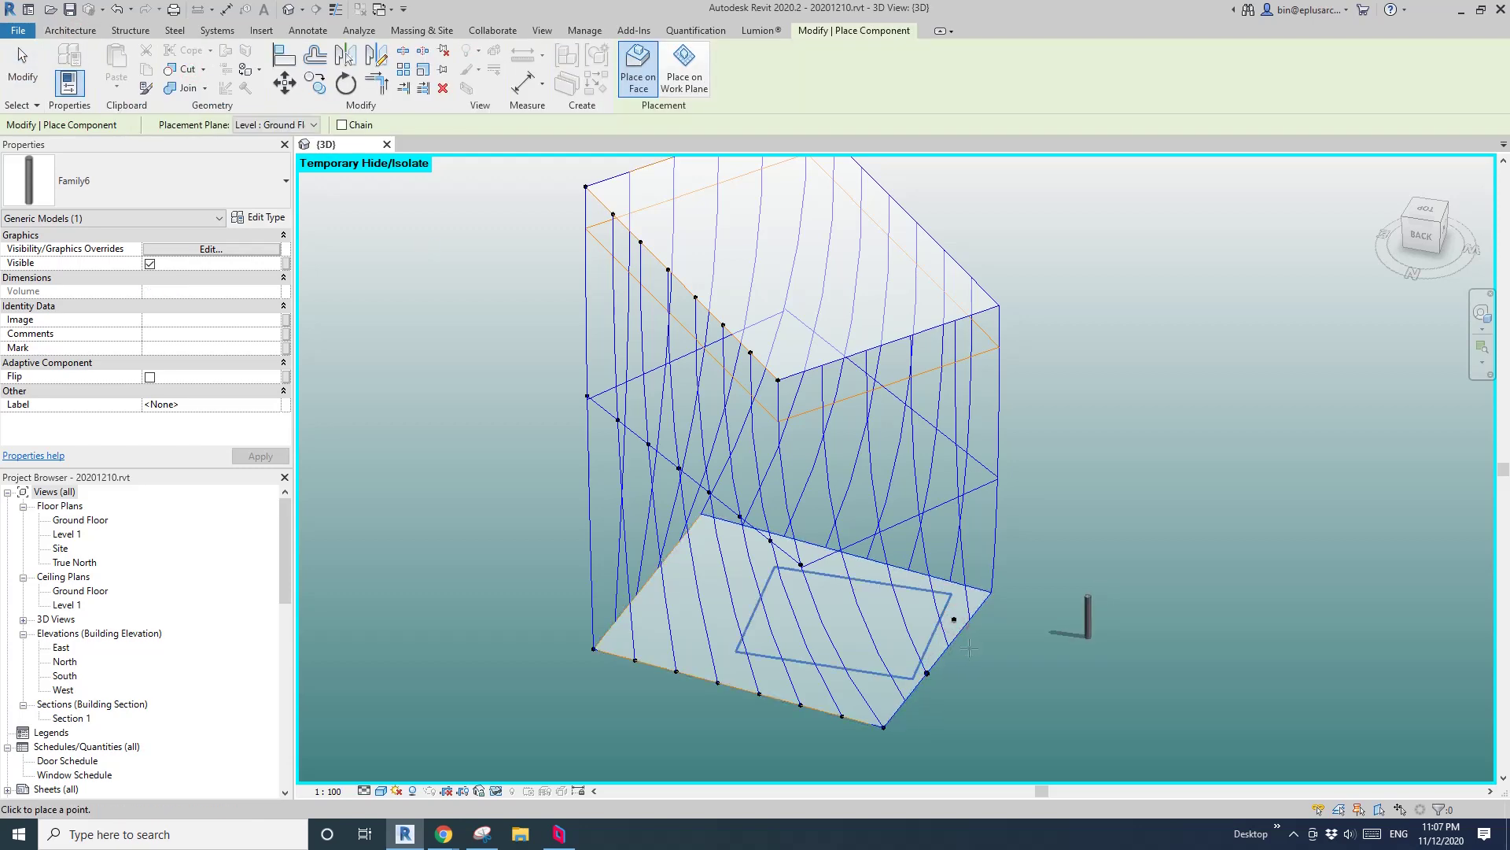
left_click(969, 648)
key("Escape")
Delete the trial column placements, including the instance standing beside the mass.
middle_click_drag(658, 551, 999, 594, "shift")
left_click(1003, 572)
key("d")
key("e")
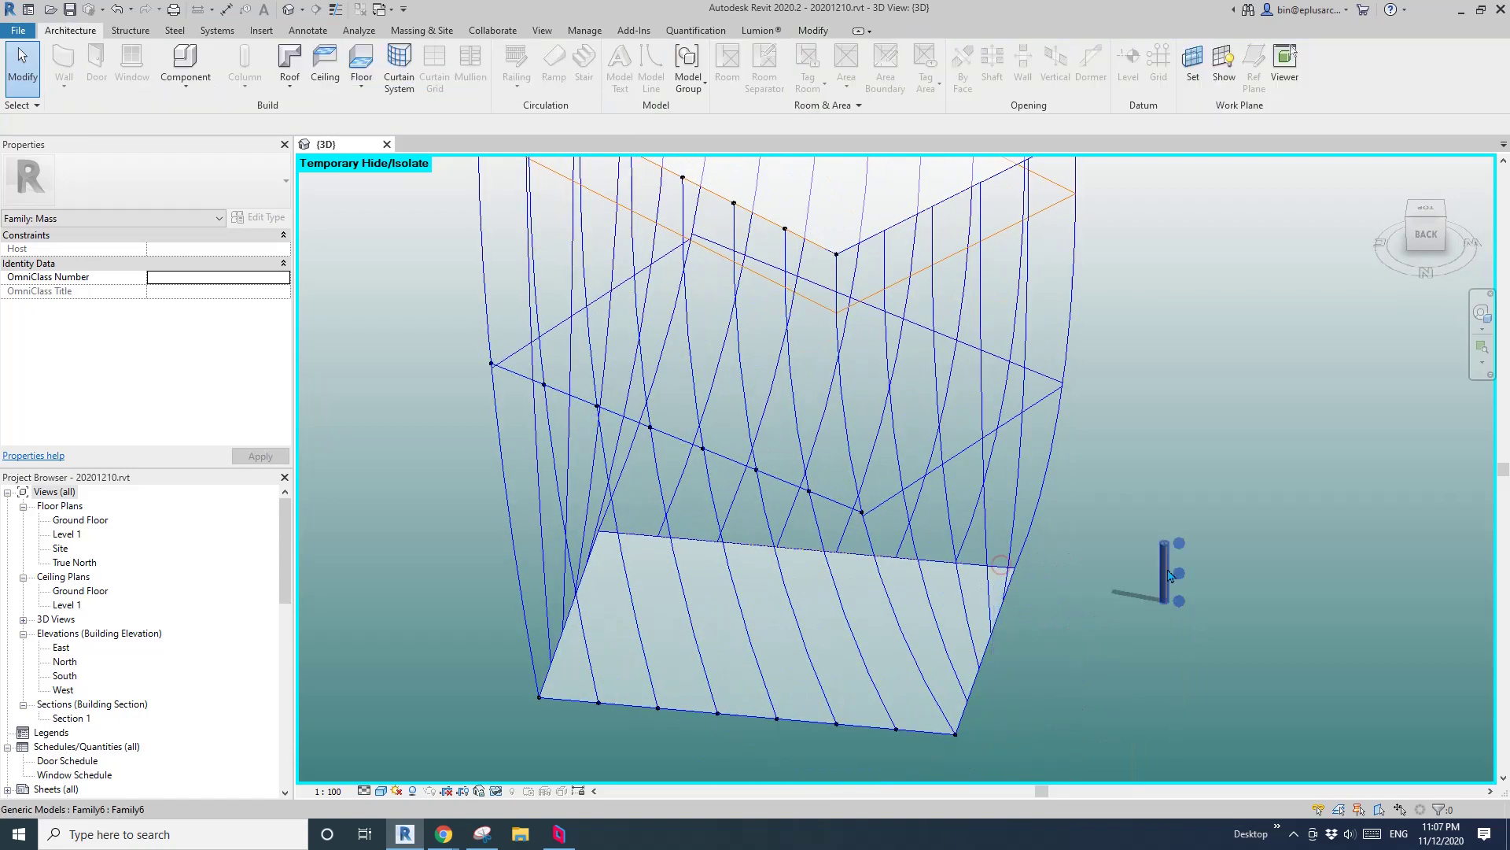
left_click(1162, 573)
key("d")
key("e")
Examine the divided surface and its grid nodes on the tower's curved side.
scroll(739, 621, "up", 2)
middle_click_drag(739, 621, 701, 602, "shift")
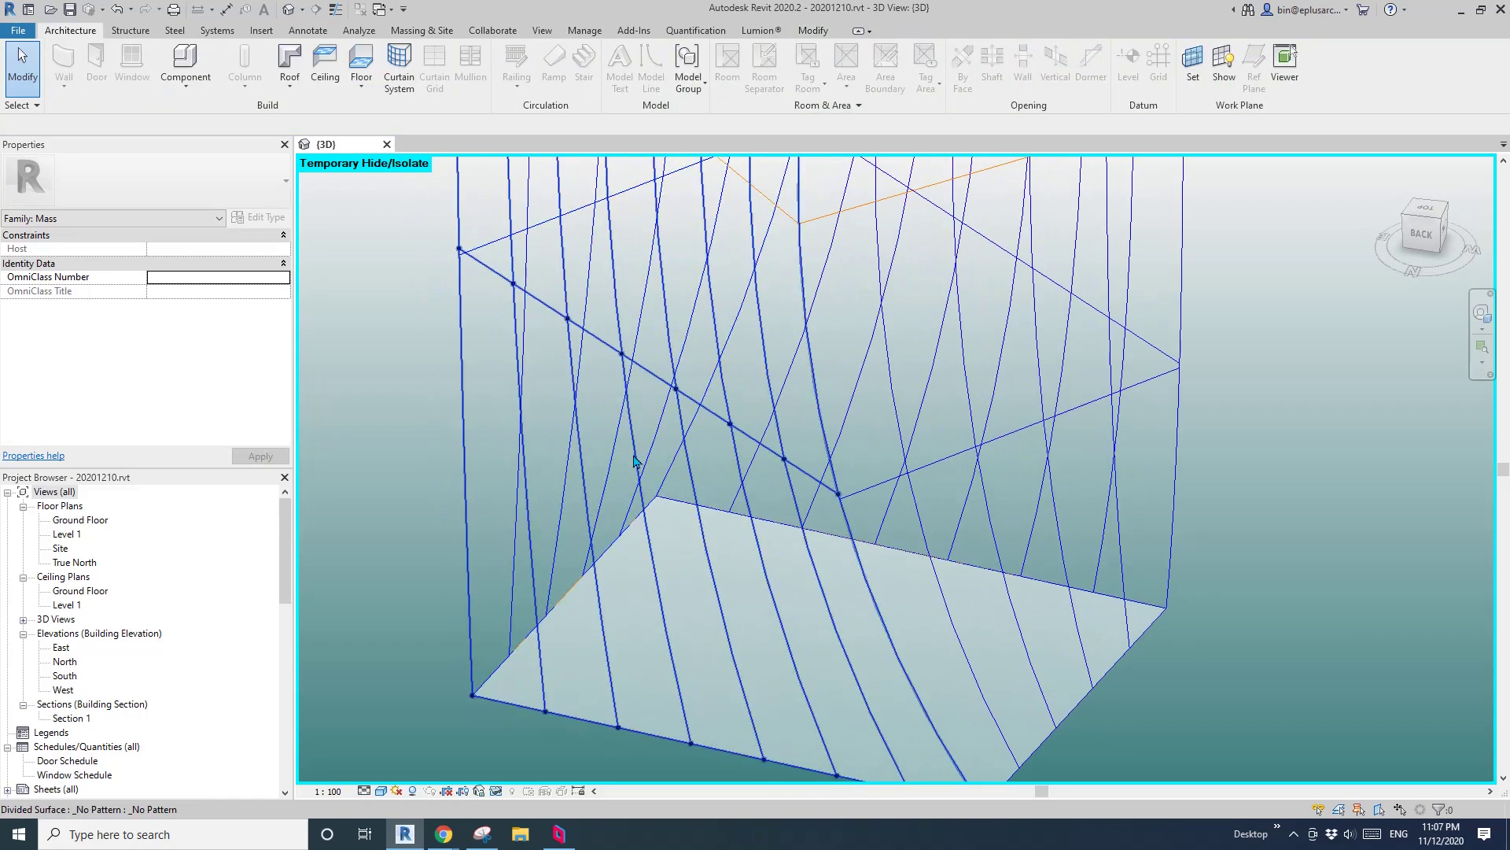
middle_click_drag(636, 461, 694, 404, "shift")
left_click(692, 359)
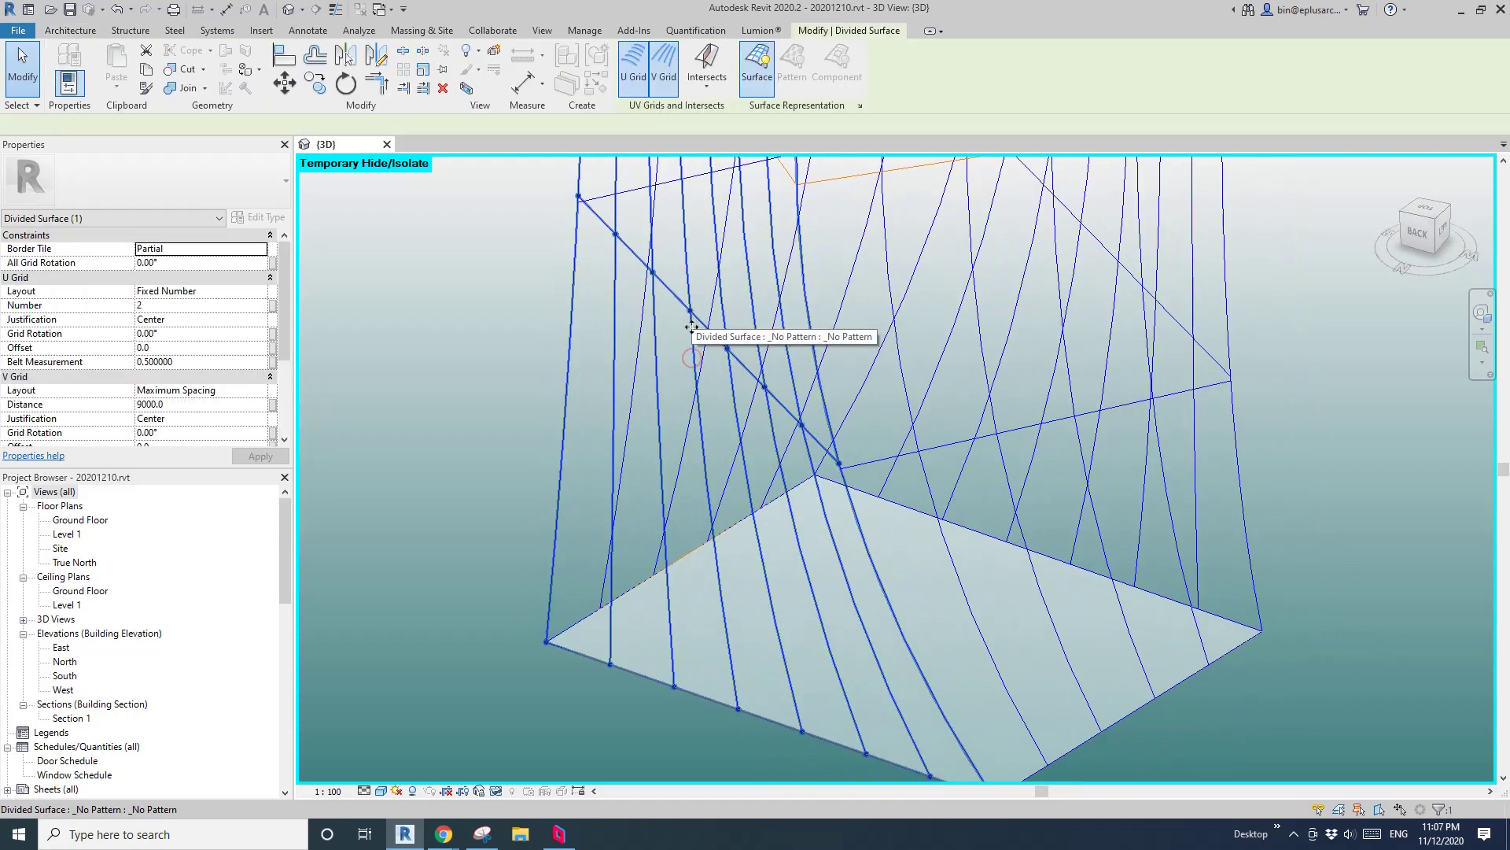
scroll(691, 314, "down", 1)
key("Escape")
middle_click_drag(691, 315, 685, 381)
left_click(688, 392)
key("Escape")
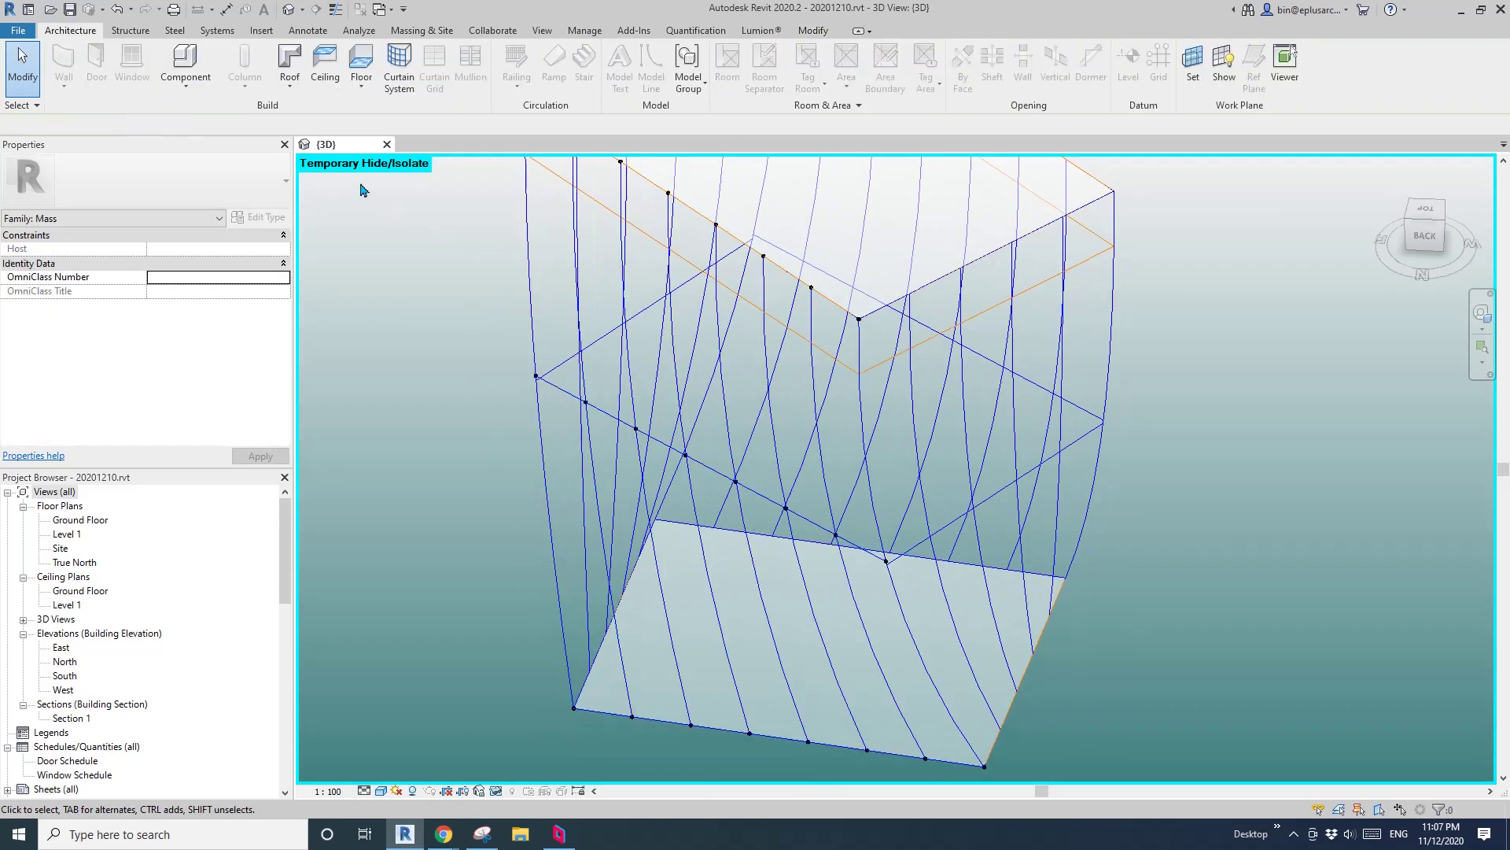
Place a Family6 column through the lower, middle and upper nodes of one grid line on the divided surface.
left_click(187, 63)
left_click(748, 734)
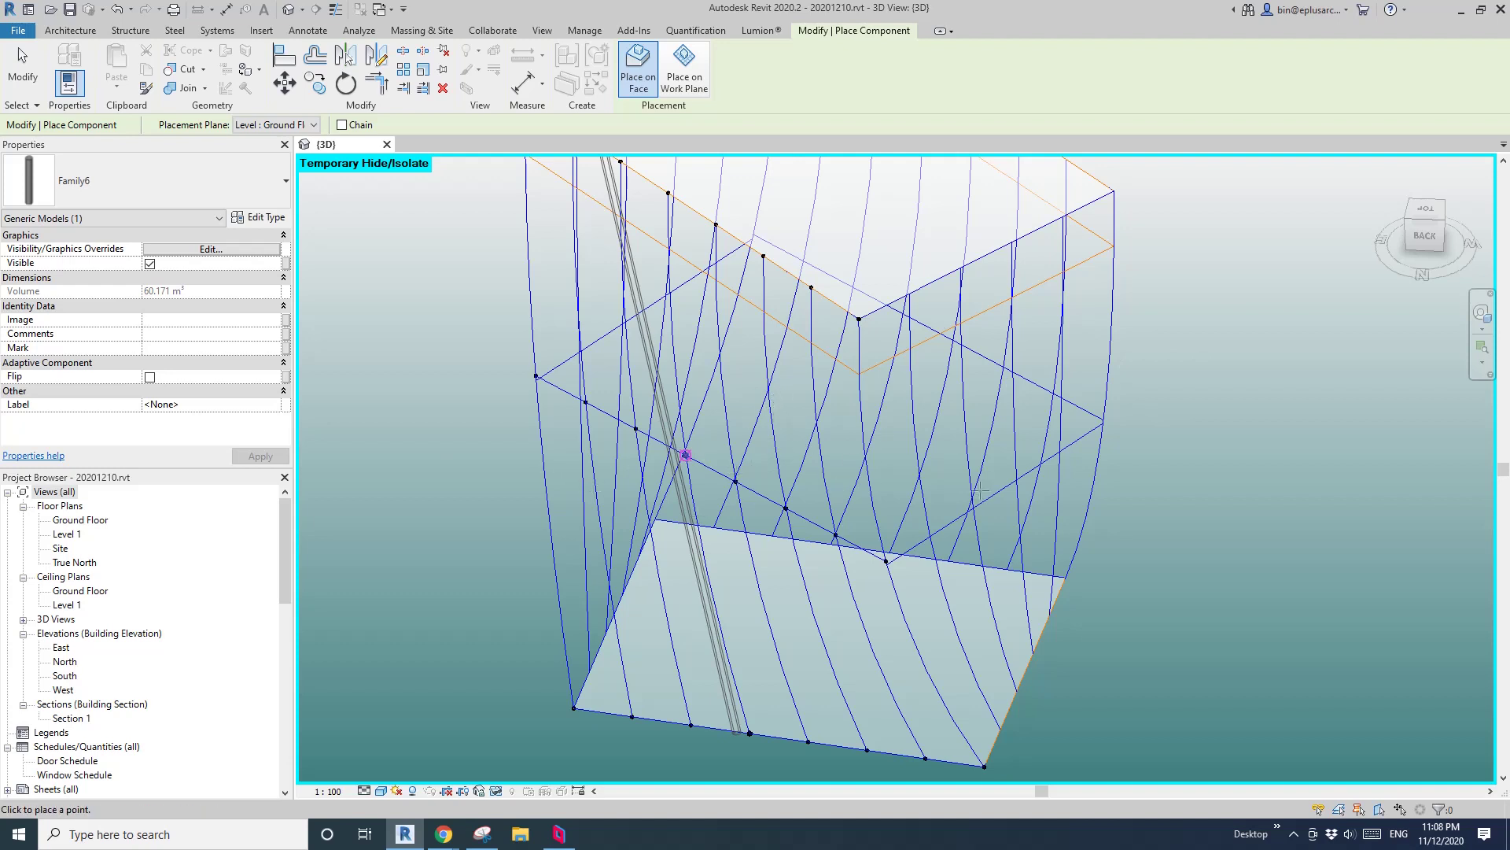
left_click(796, 507)
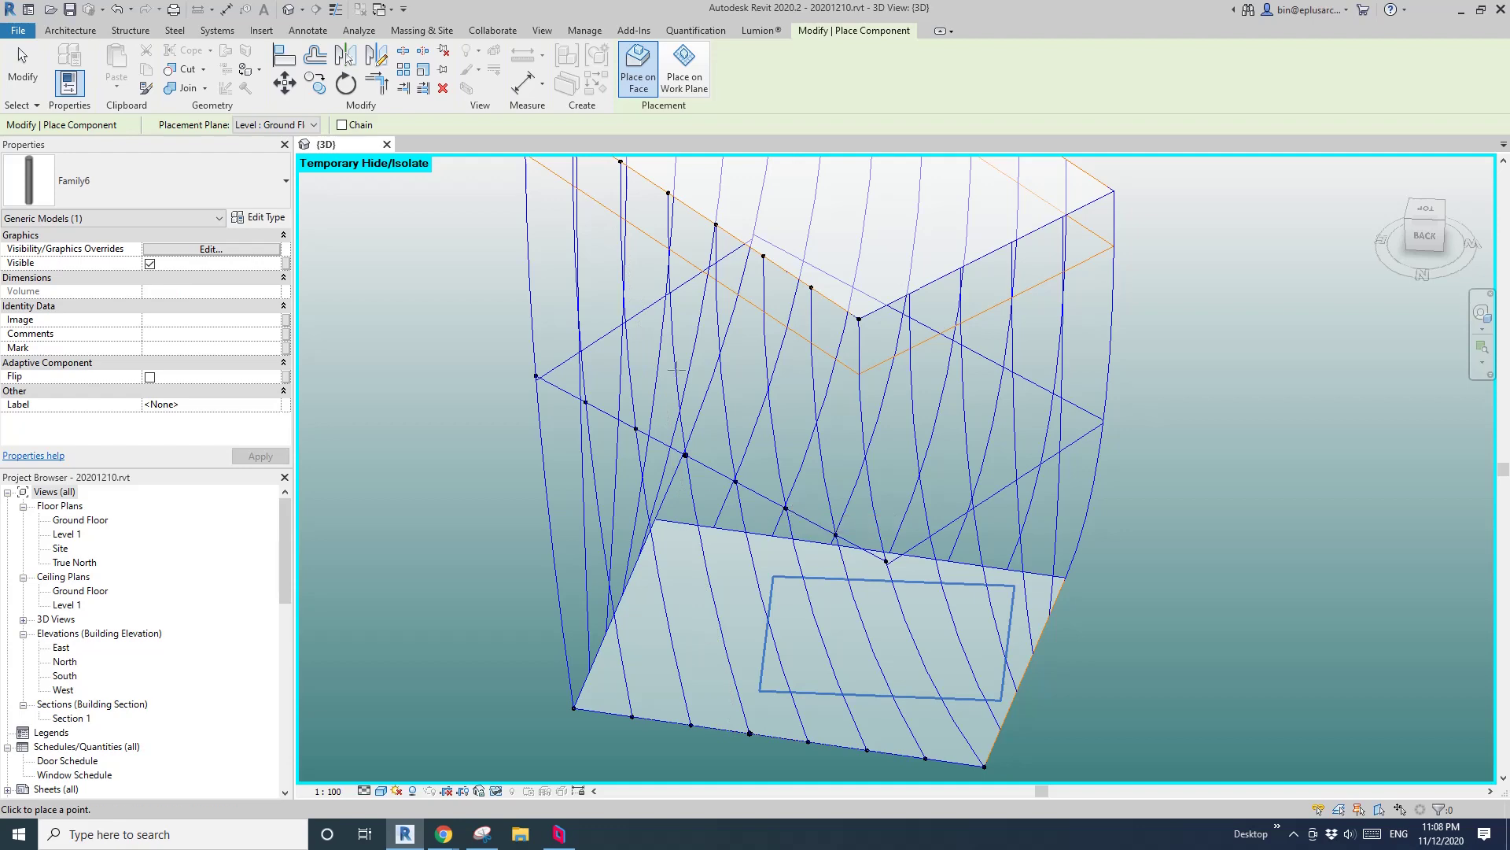
left_click(635, 308)
key("Escape")
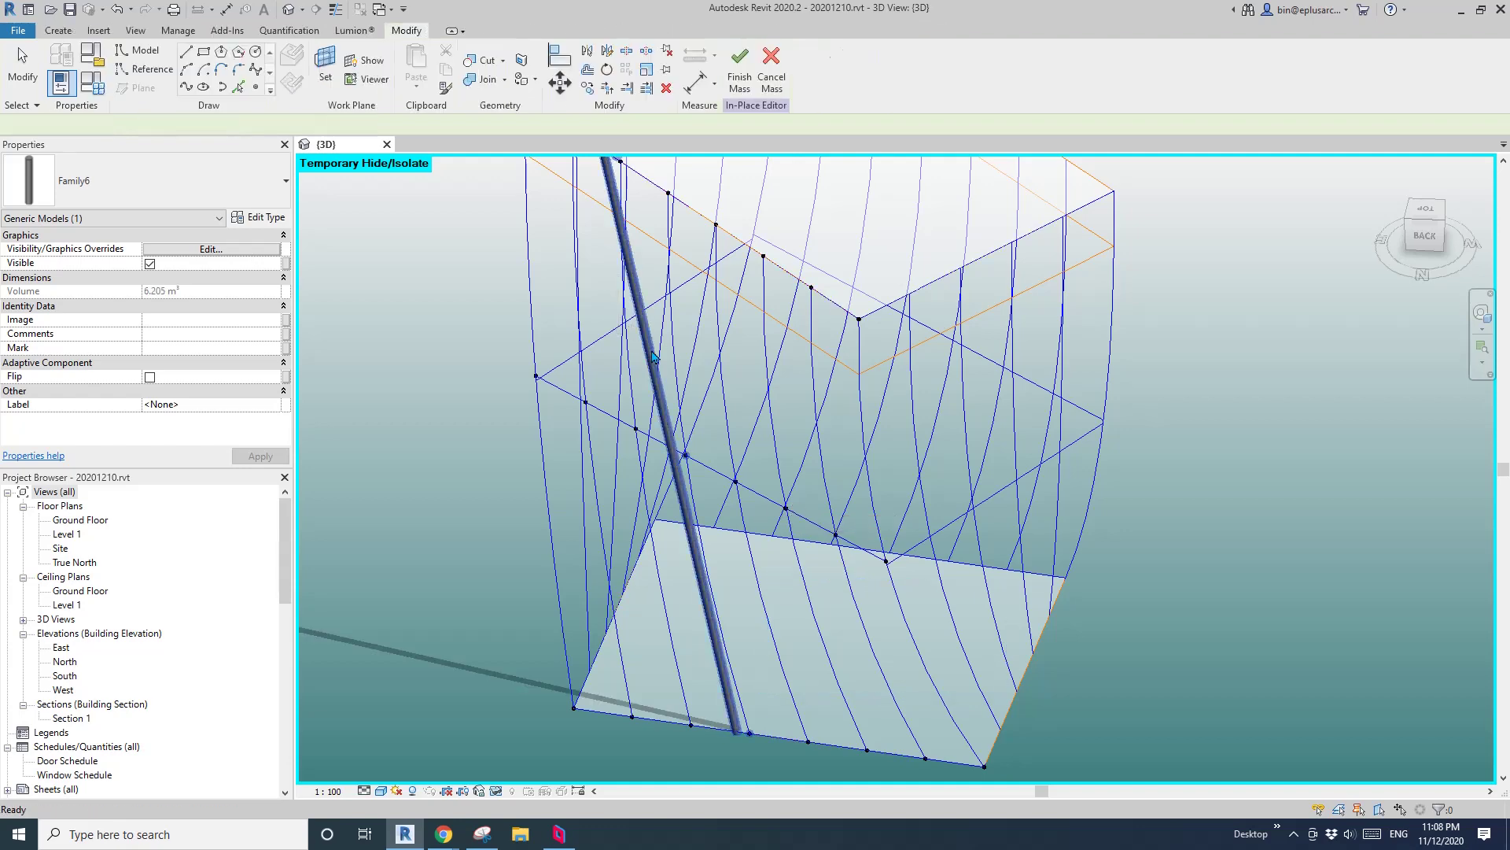
Check the placed column against the divided surface and delete it.
left_click(654, 366)
scroll(653, 365, "down", 2)
middle_click_drag(772, 374, 660, 437, "shift")
scroll(655, 441, "up", 2)
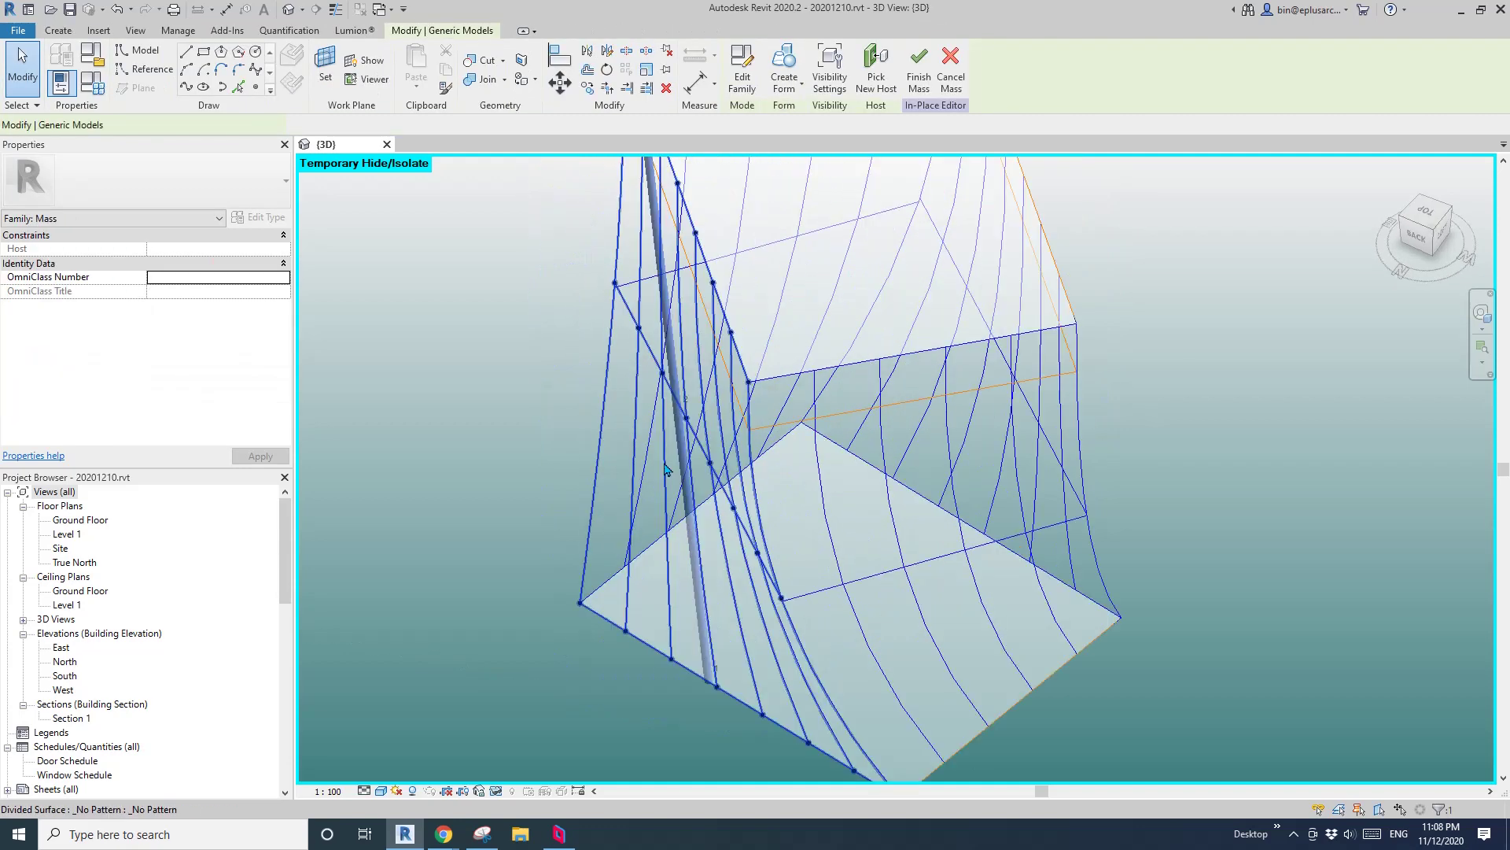
key("Escape")
key("Escape")
left_click(706, 473)
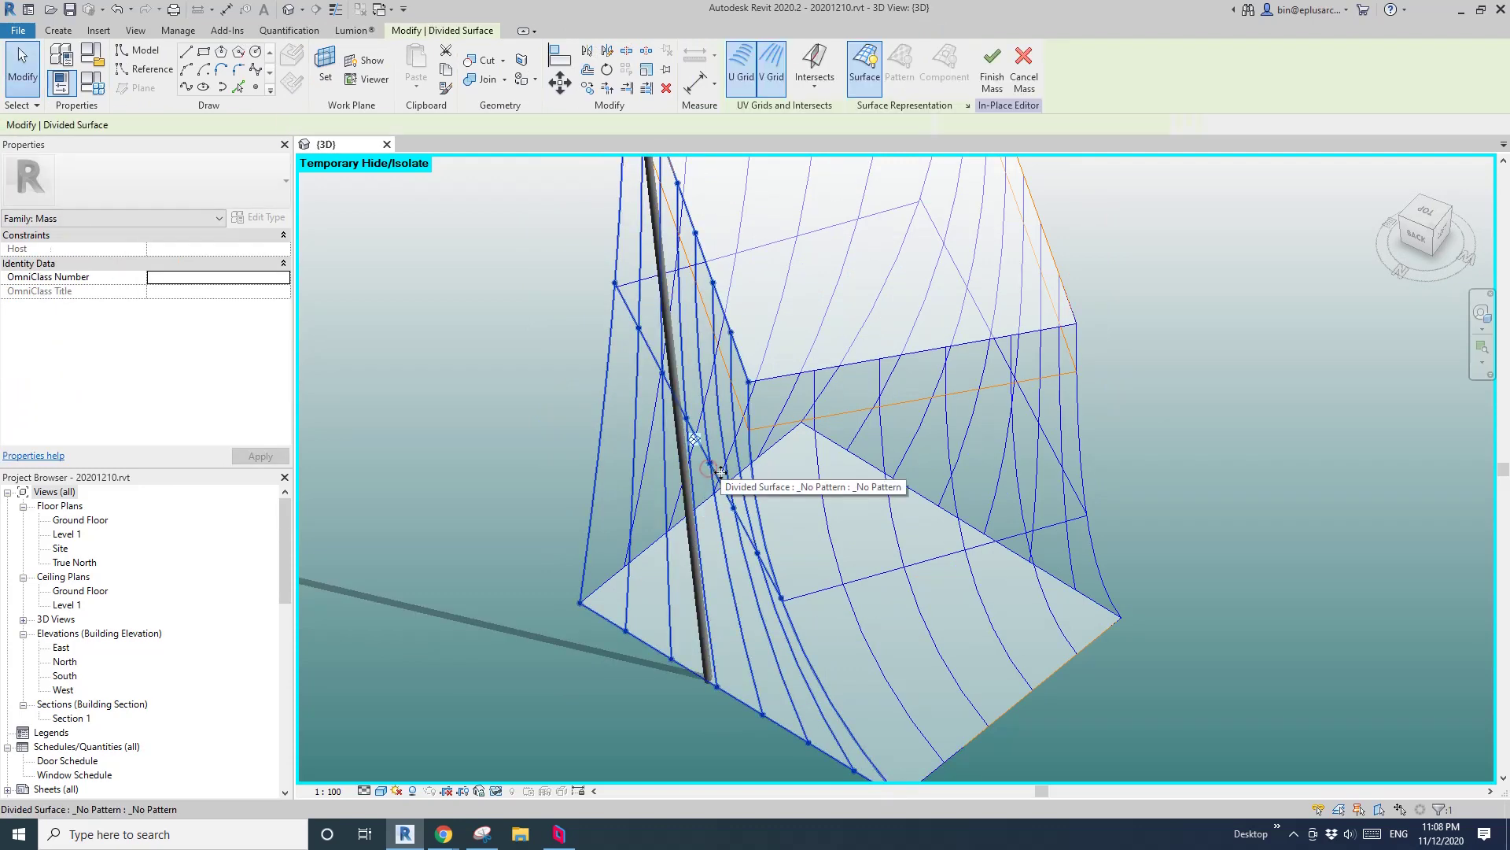
key("Escape")
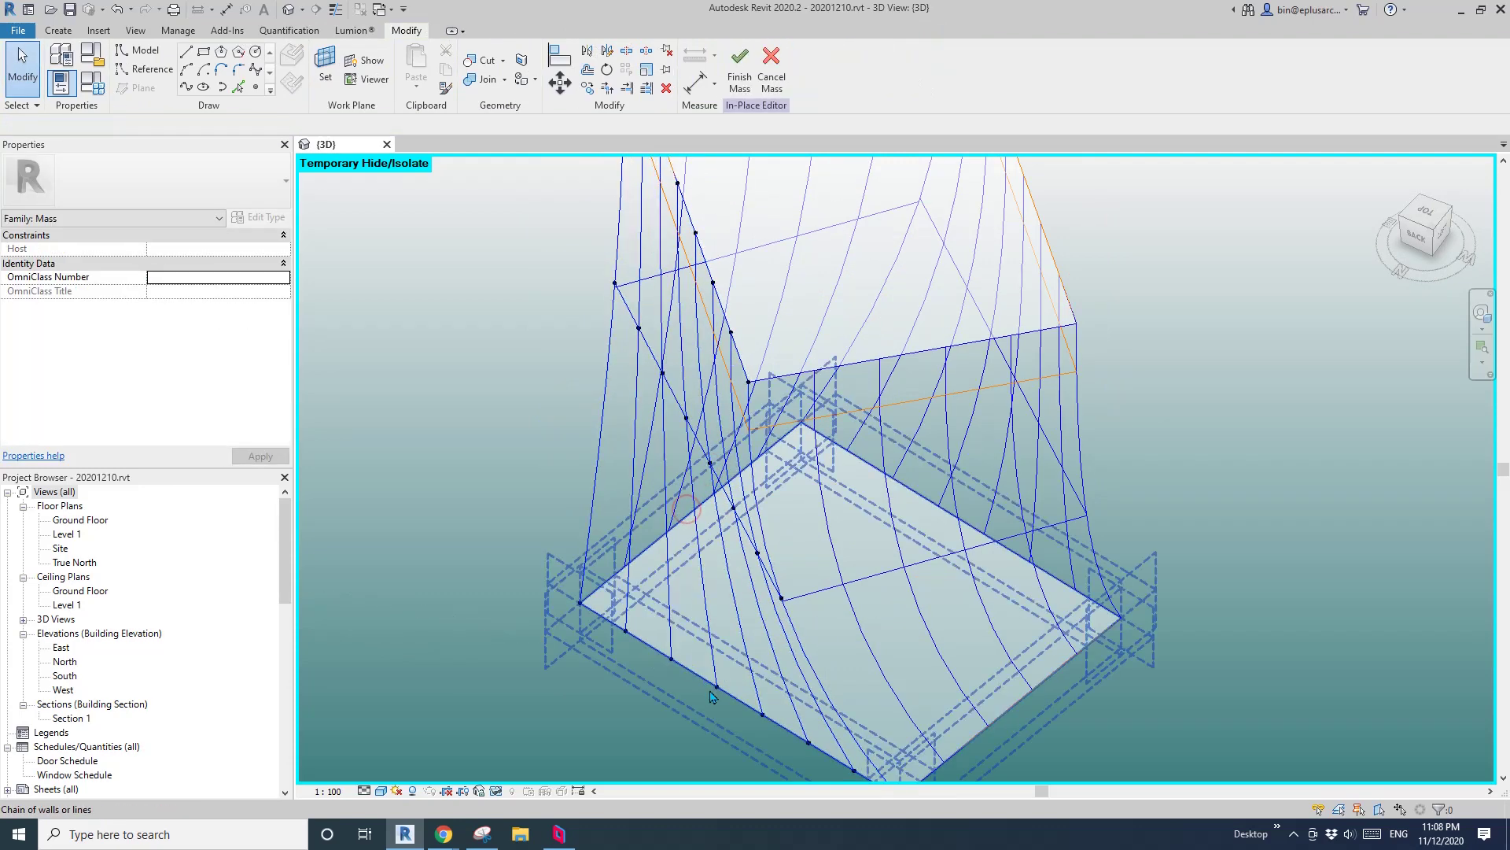
Turn the divided surface's surface representation off and back on.
left_click(712, 649)
middle_click_drag(712, 649, 815, 622, "shift")
left_click(865, 76)
left_click(865, 77)
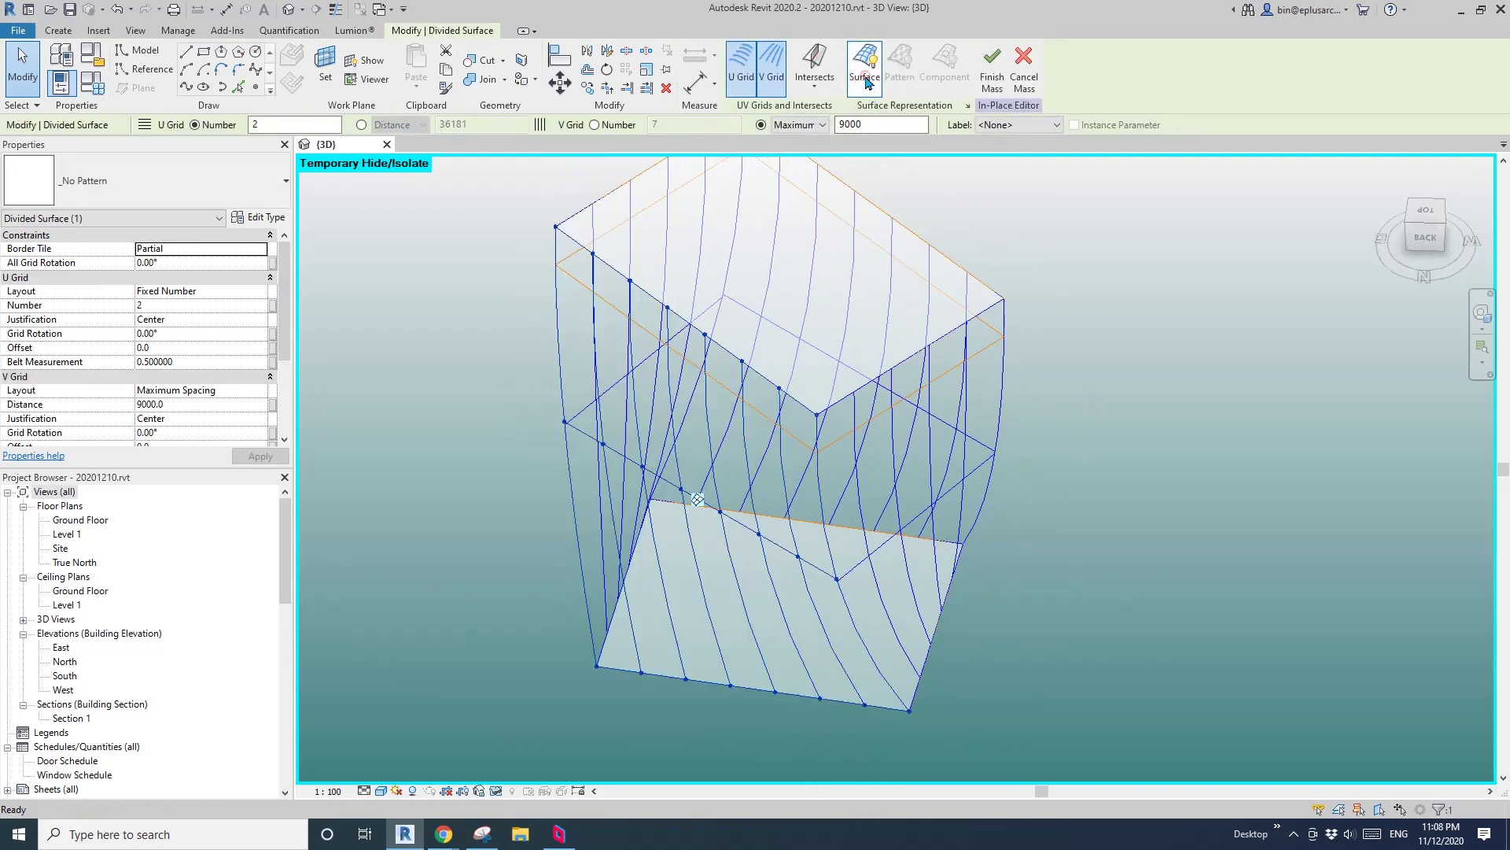
middle_click_drag(838, 359, 763, 360, "shift")
middle_click_drag(688, 391, 718, 376)
key("Escape")
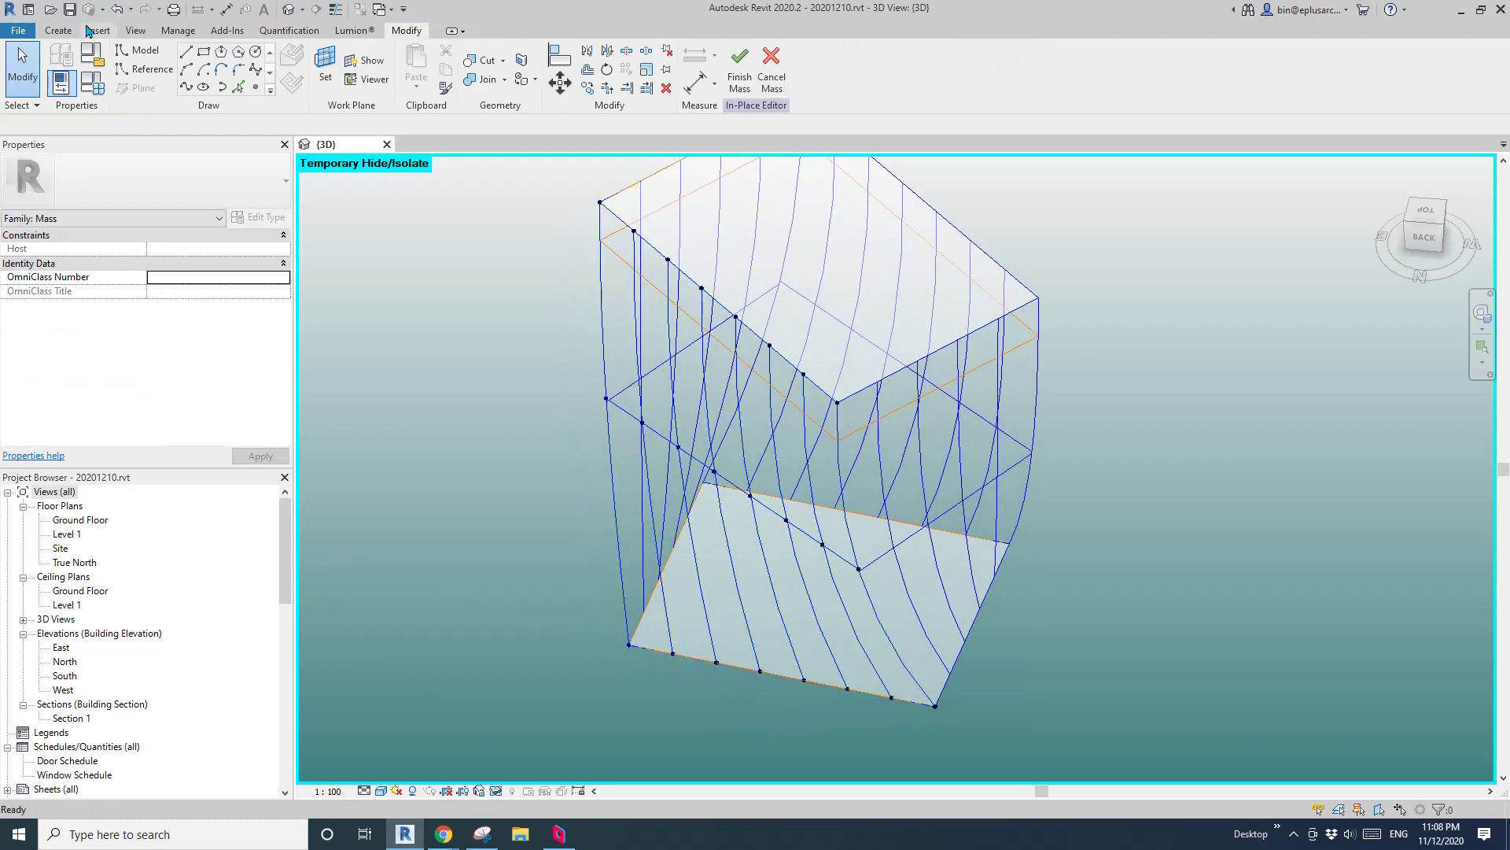
Place the Family6 column component through the lower, middle and upper nodes of a central grid line on the divided surface.
left_click(45, 30)
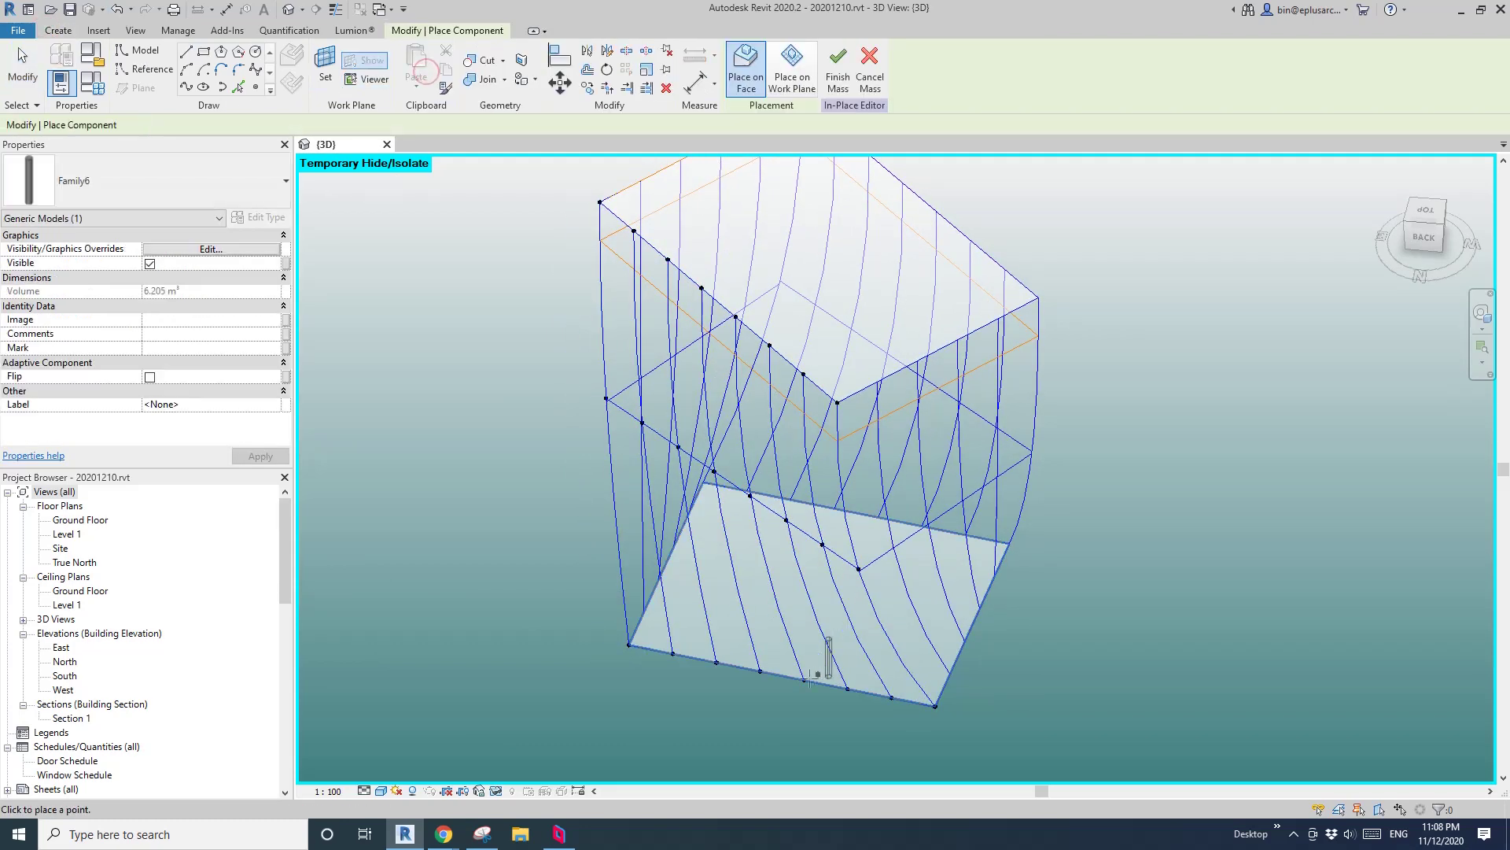
left_click(736, 318)
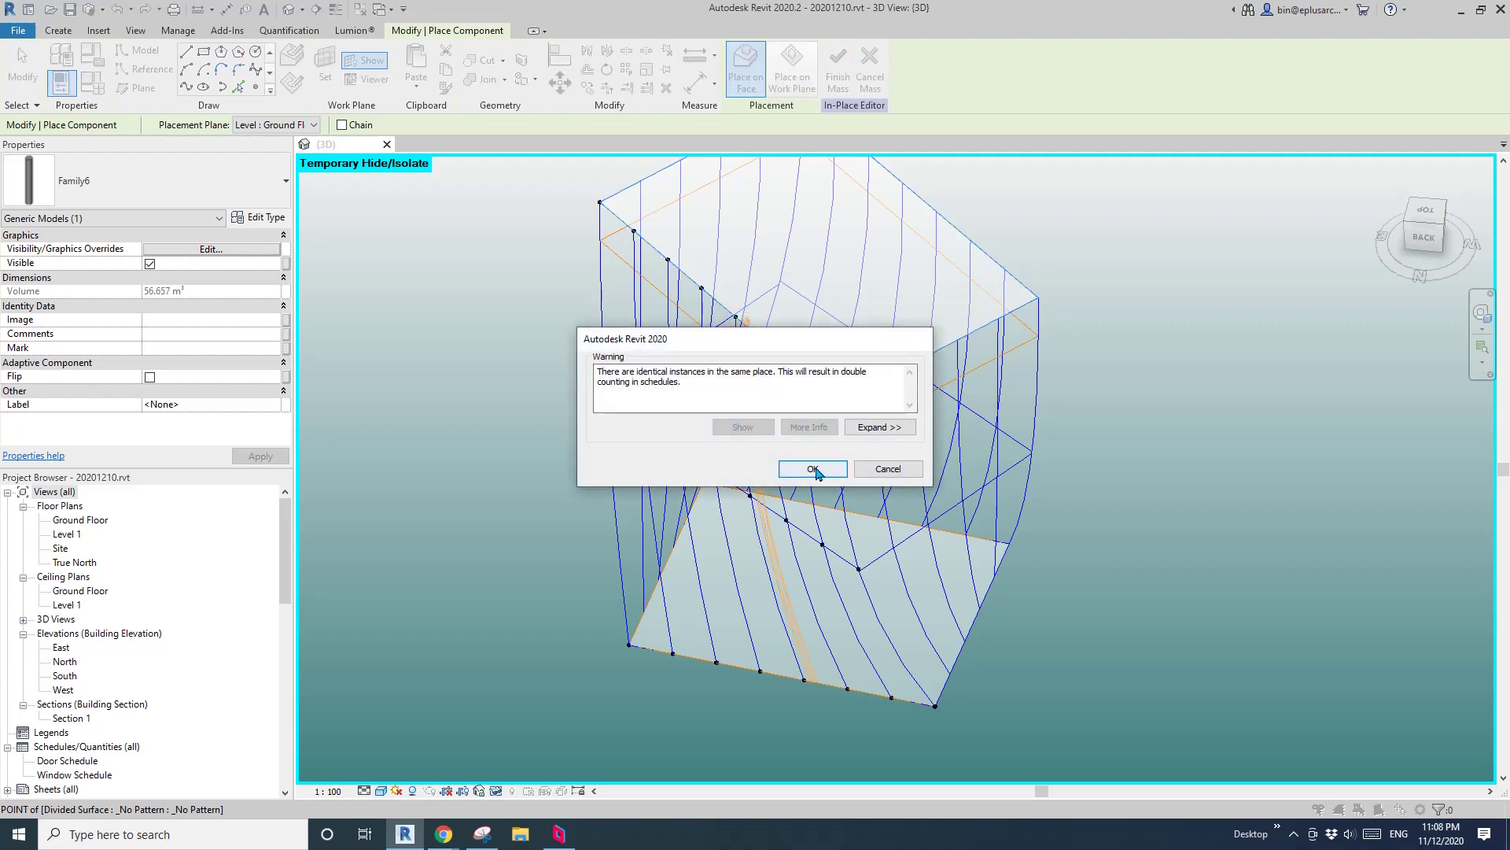
left_click(813, 469)
key("Escape")
key("Escape")
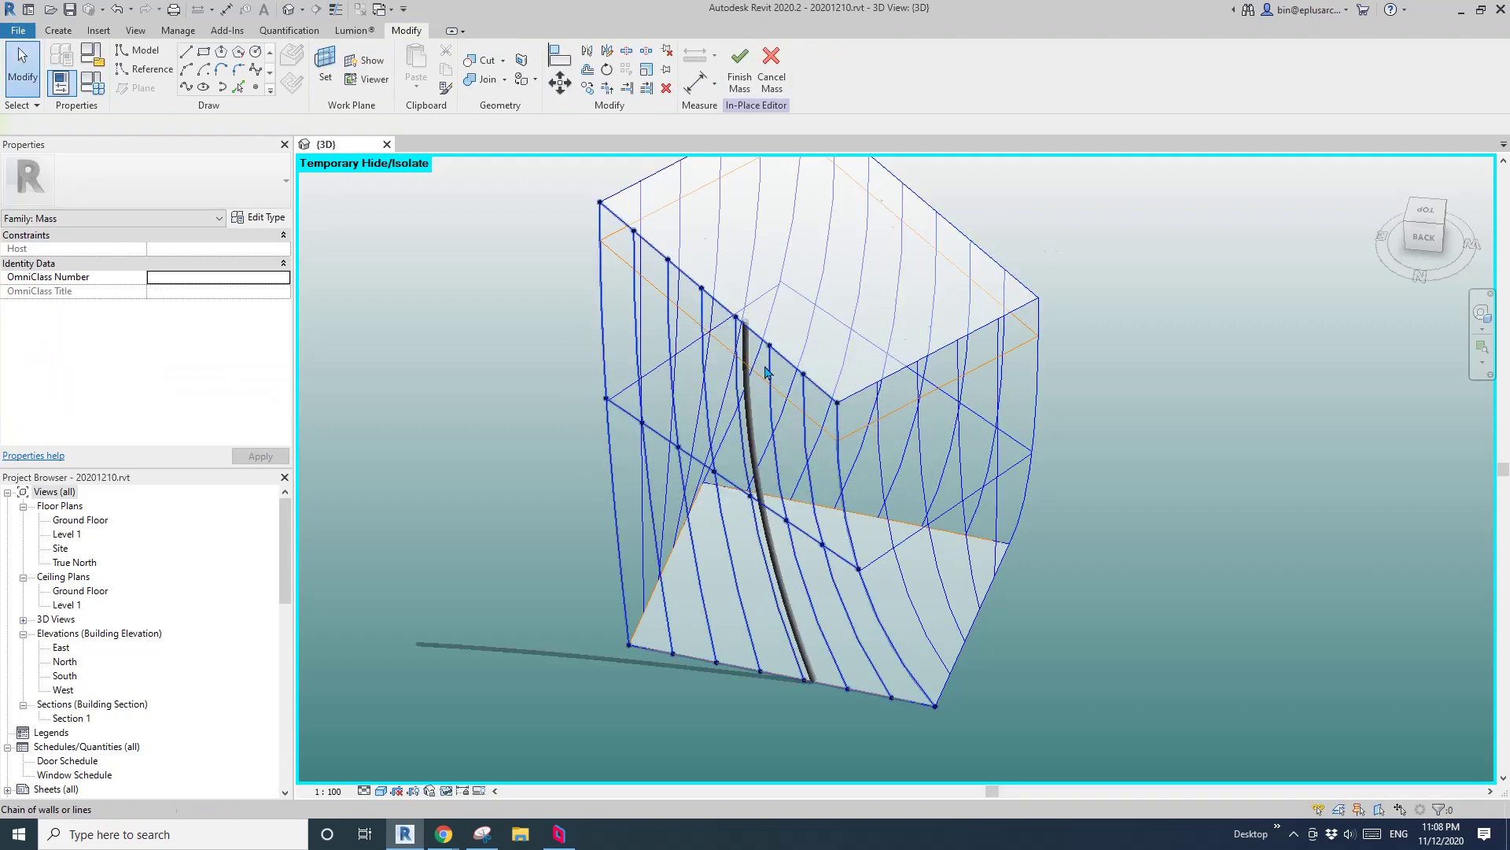
Inspect from several angles how the placed column is offset from its grid line and nodes.
left_click(750, 455)
middle_click_drag(749, 455, 853, 425, "shift")
middle_click_drag(901, 249, 904, 278)
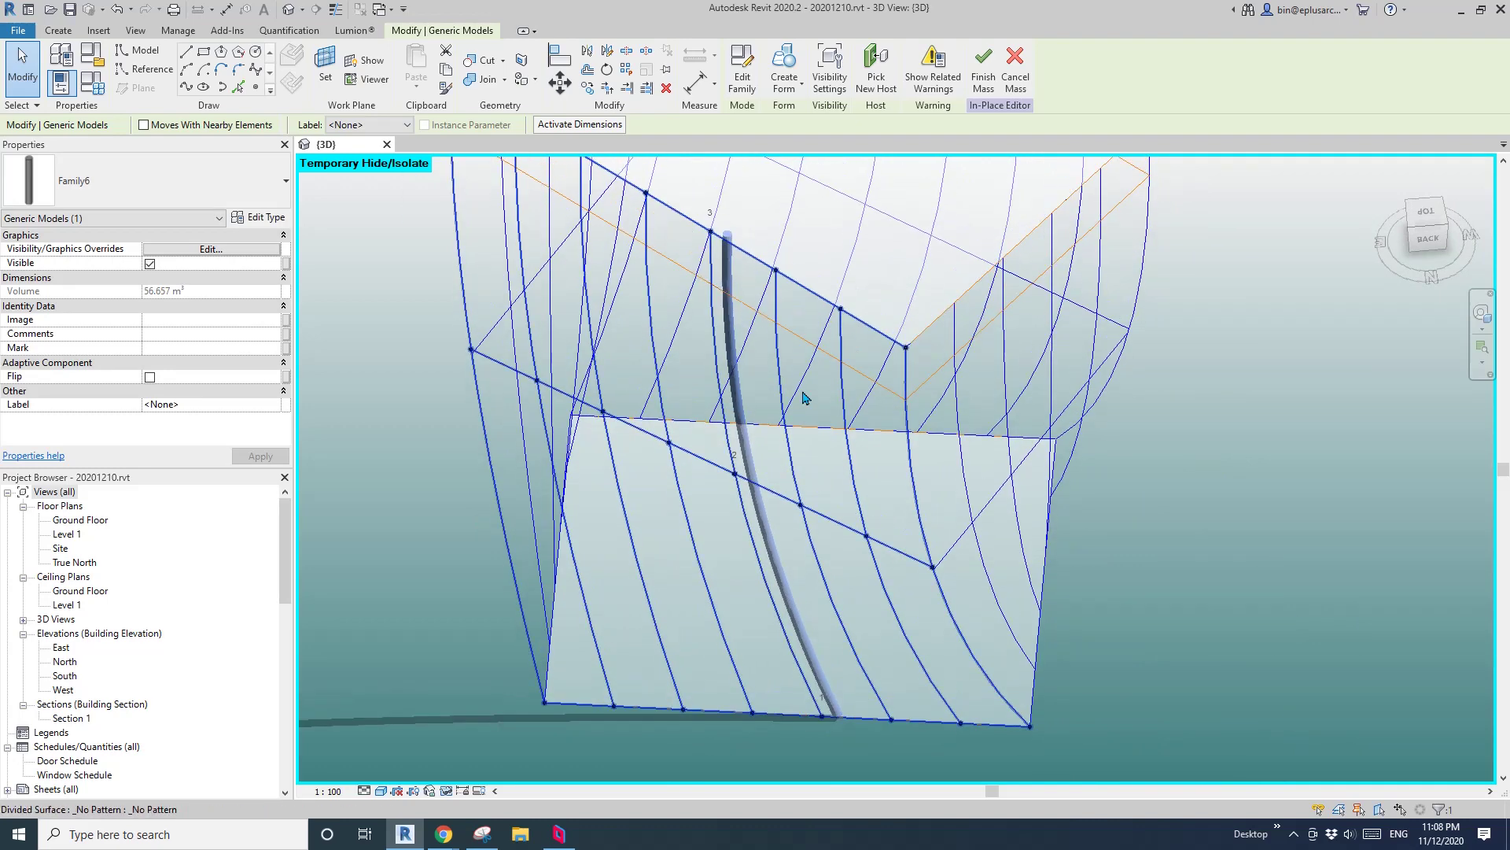
key("Escape")
left_click(736, 374)
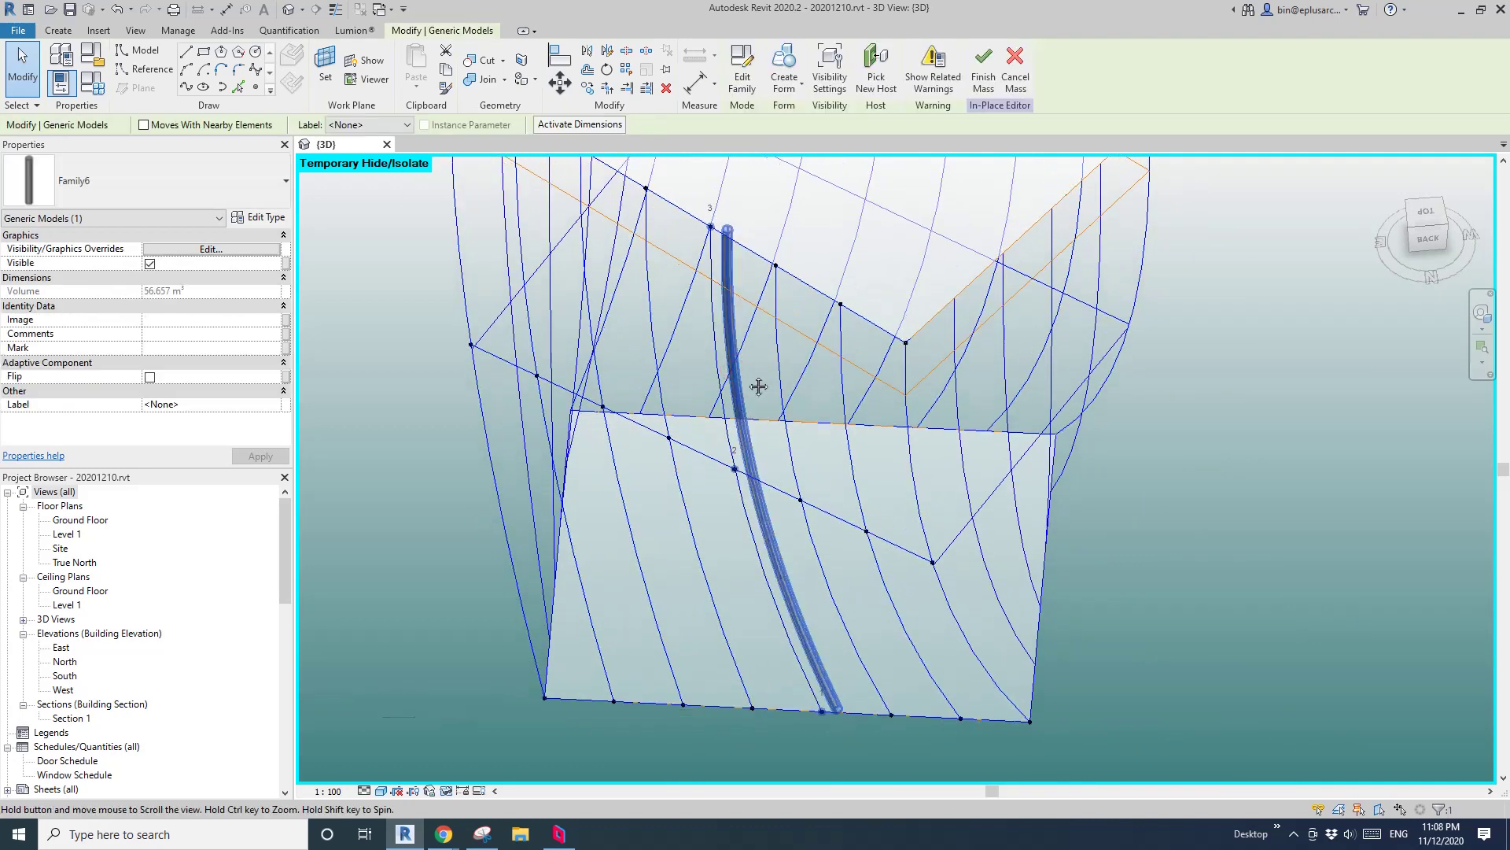
key("Escape")
middle_click_drag(759, 388, 748, 553, "shift")
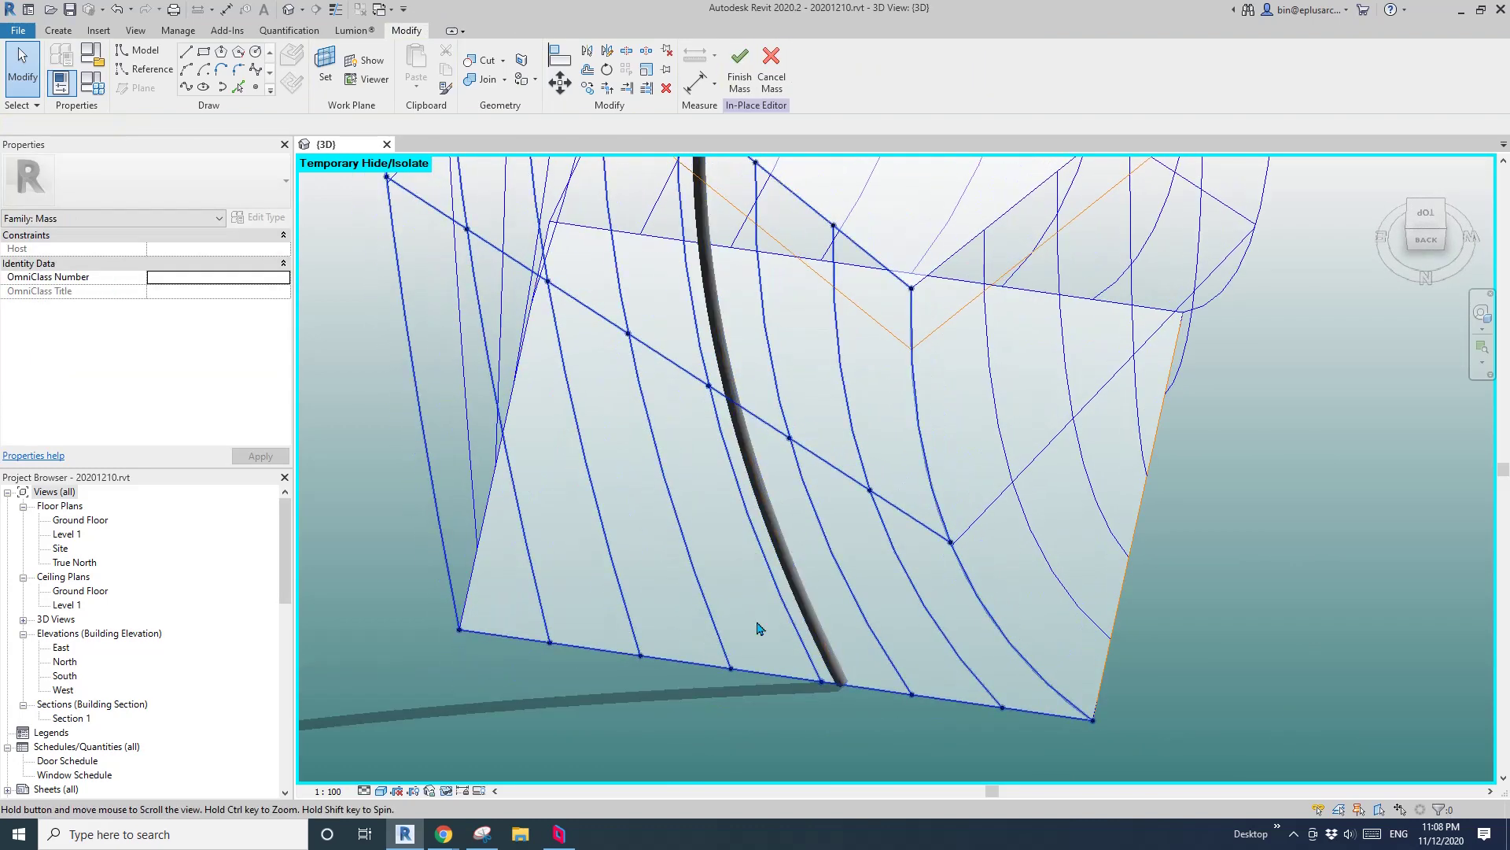
middle_click_drag(759, 627, 983, 630)
left_click(803, 631)
scroll(824, 646, "up", 2)
middle_click_drag(865, 679, 673, 548, "shift")
left_click(795, 612)
key("Escape")
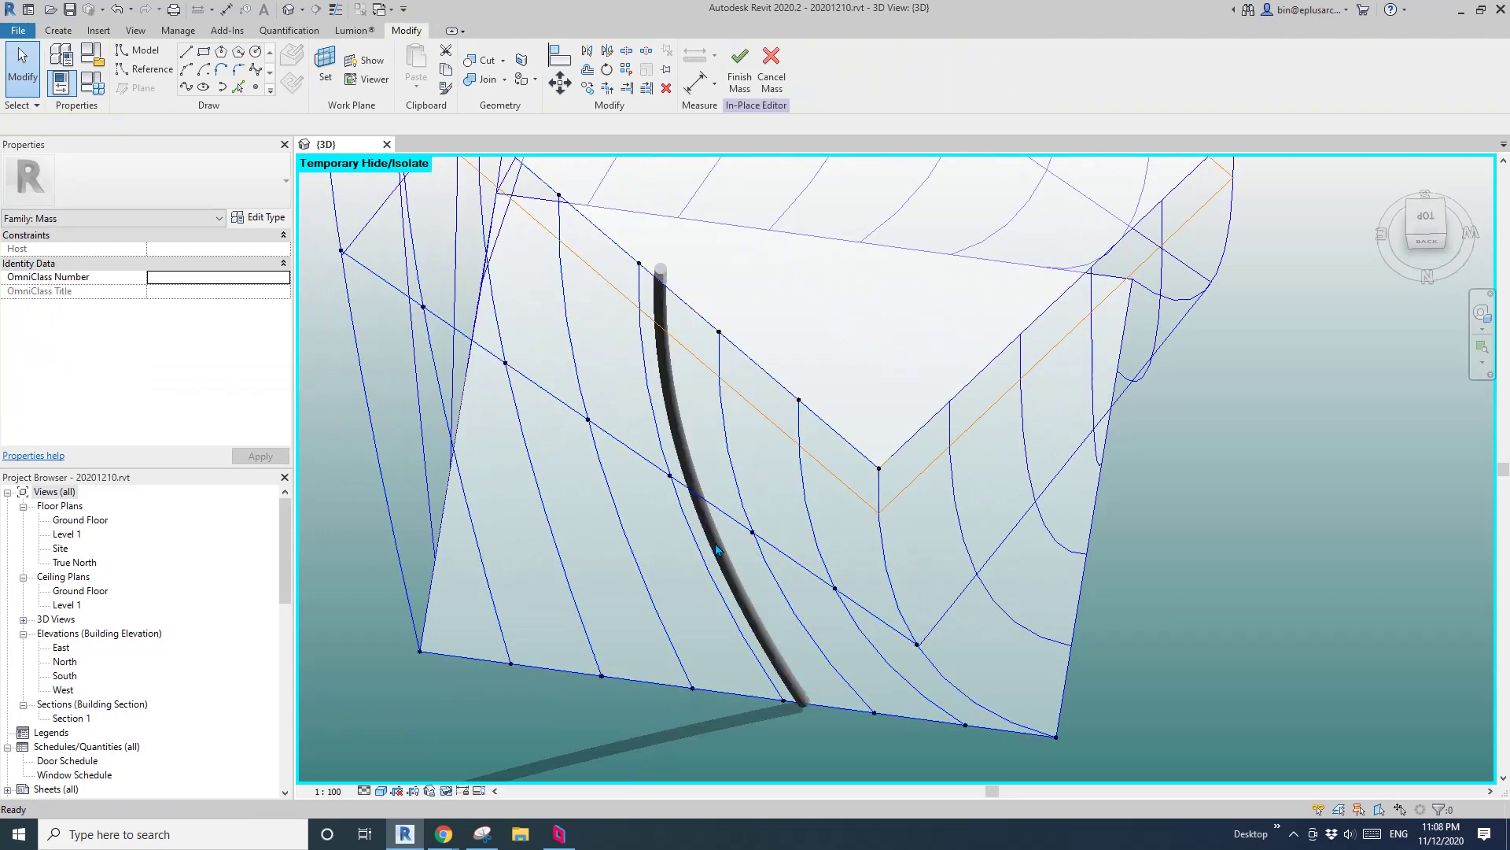
Open the placed column's family for editing.
left_click(715, 541)
left_click(743, 78)
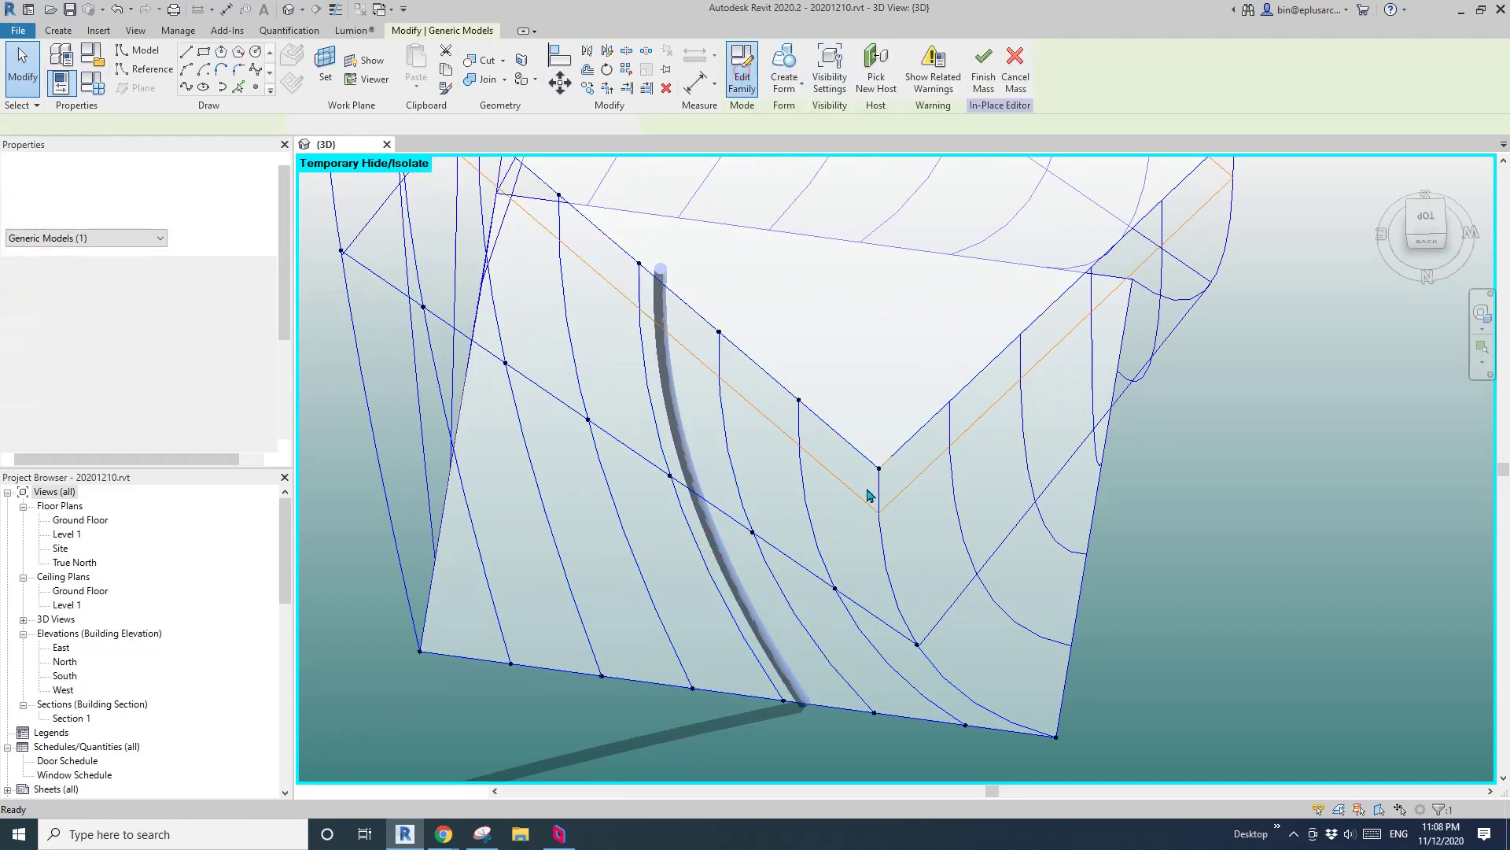
scroll(813, 498, "up", 5)
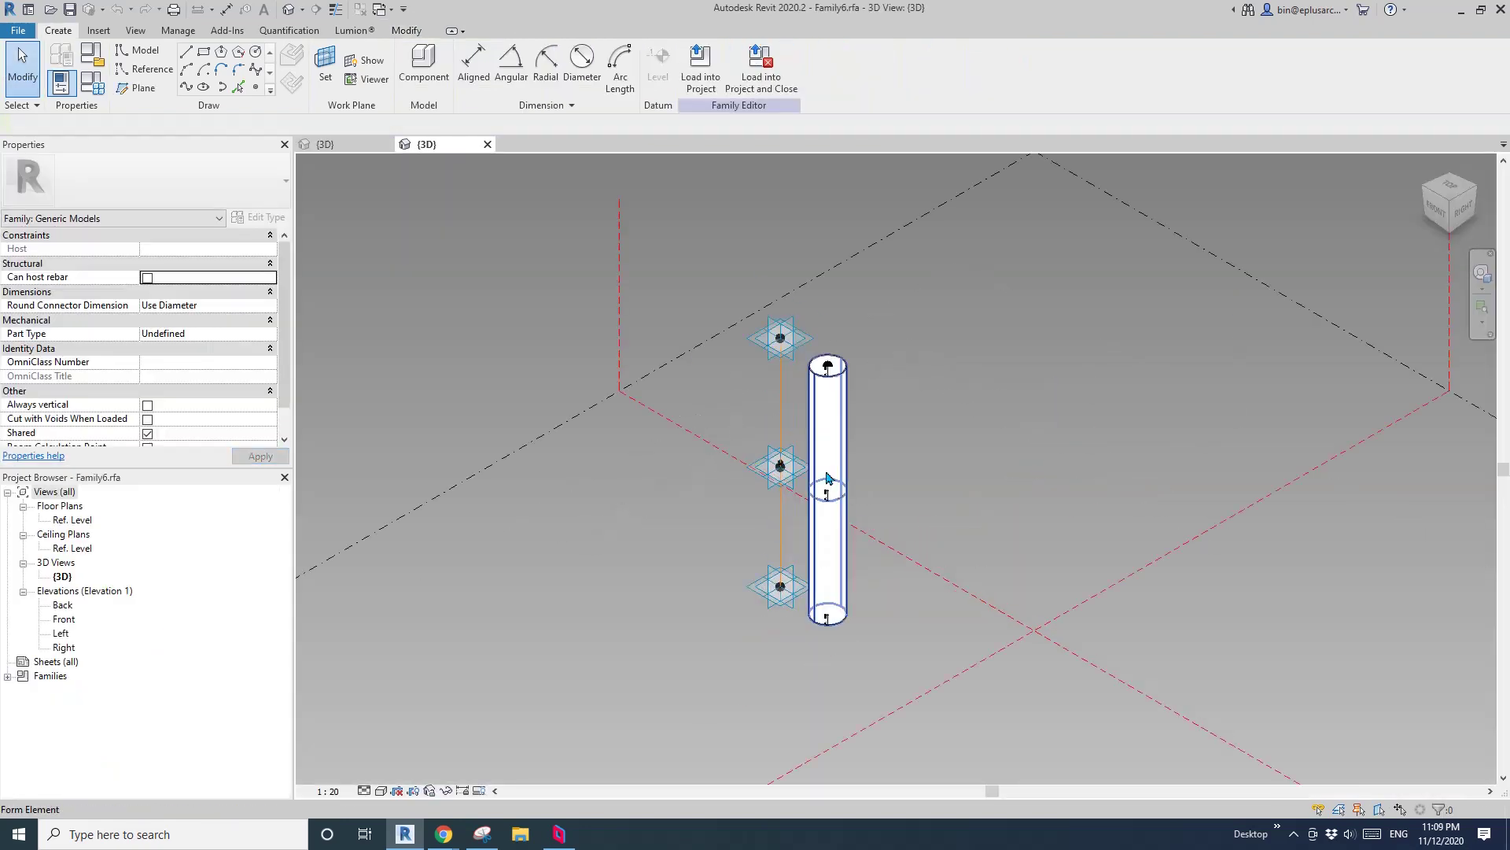
Try a 90° rotation angle on the reference point at the uppermost adaptive point, and set it to -90° instead.
left_click(780, 340)
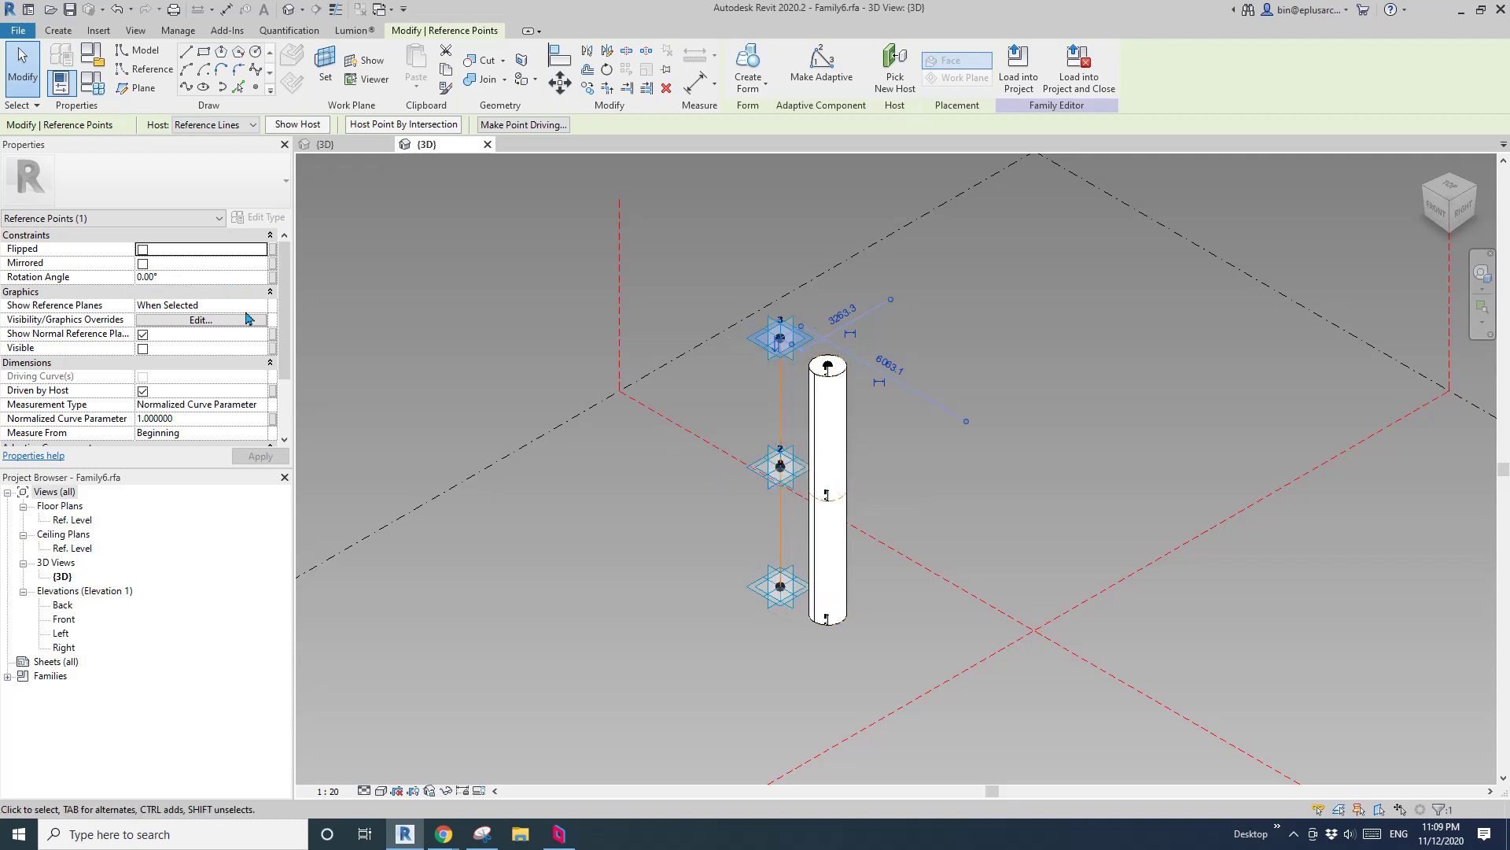
left_click(224, 277)
type("9")
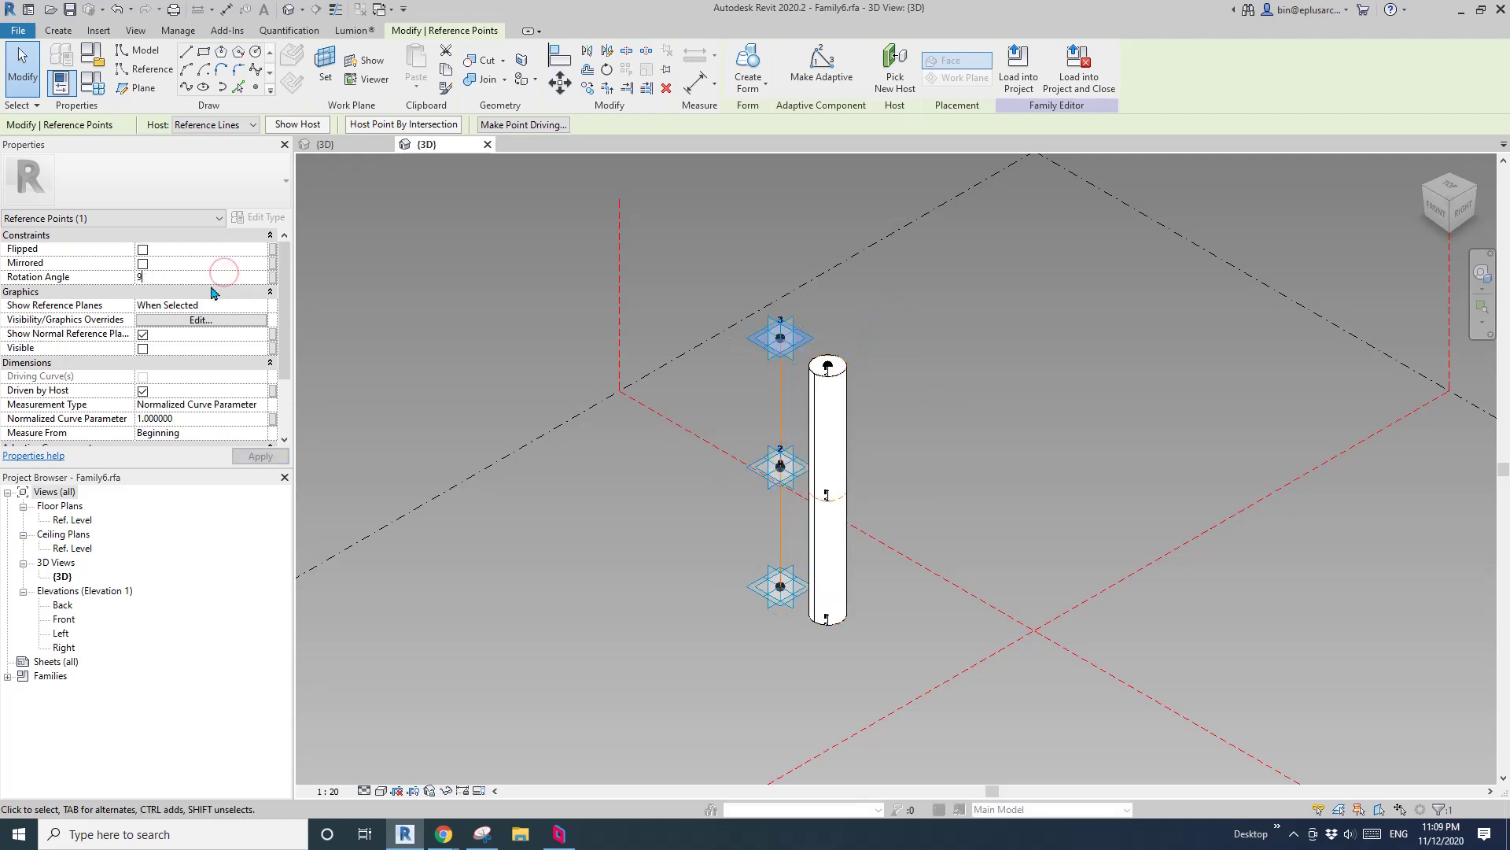
type("0")
key("Return")
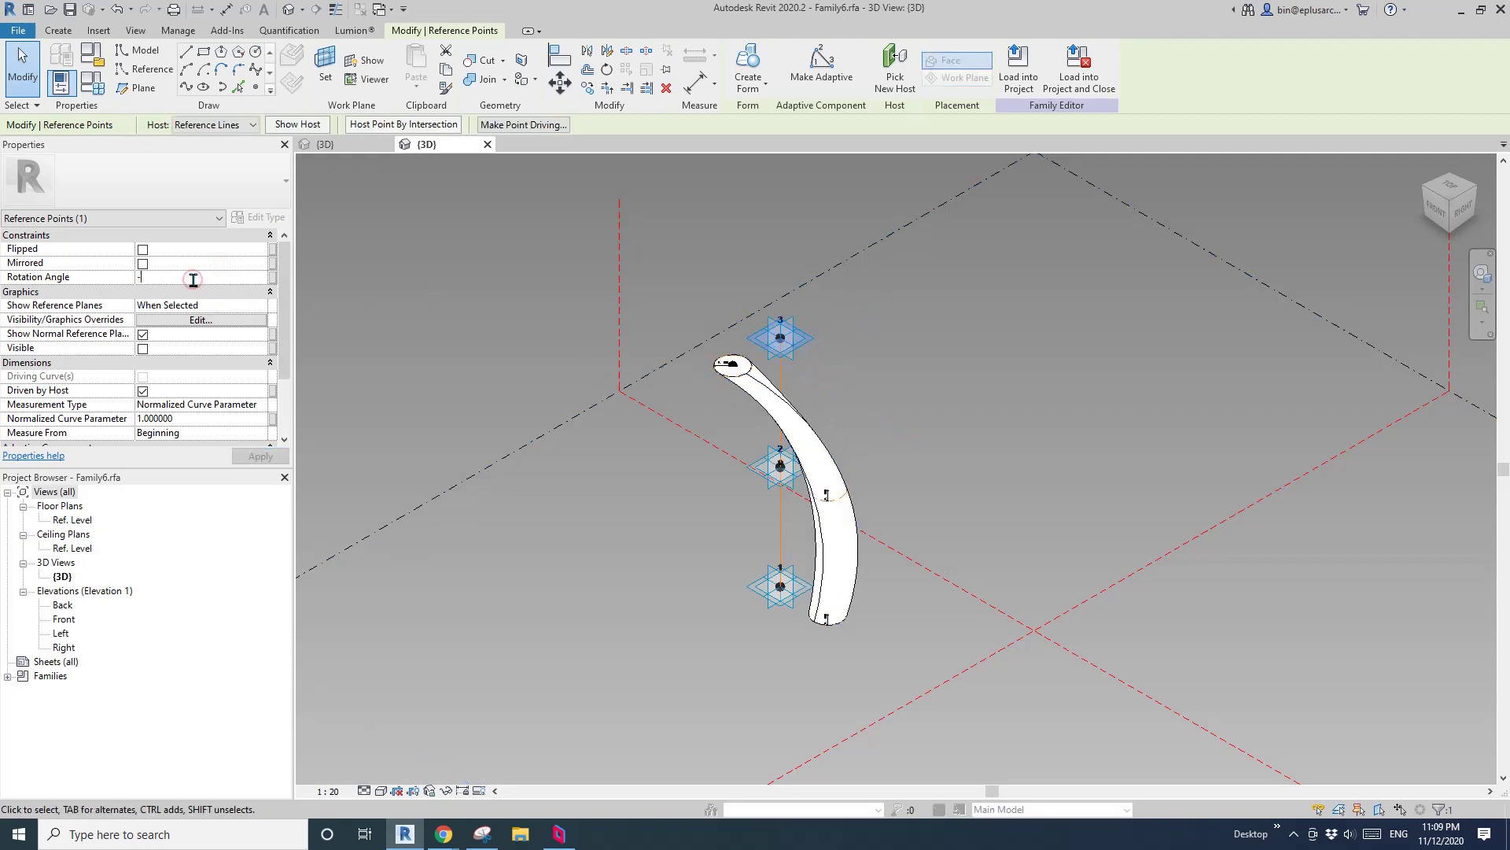
key("Return")
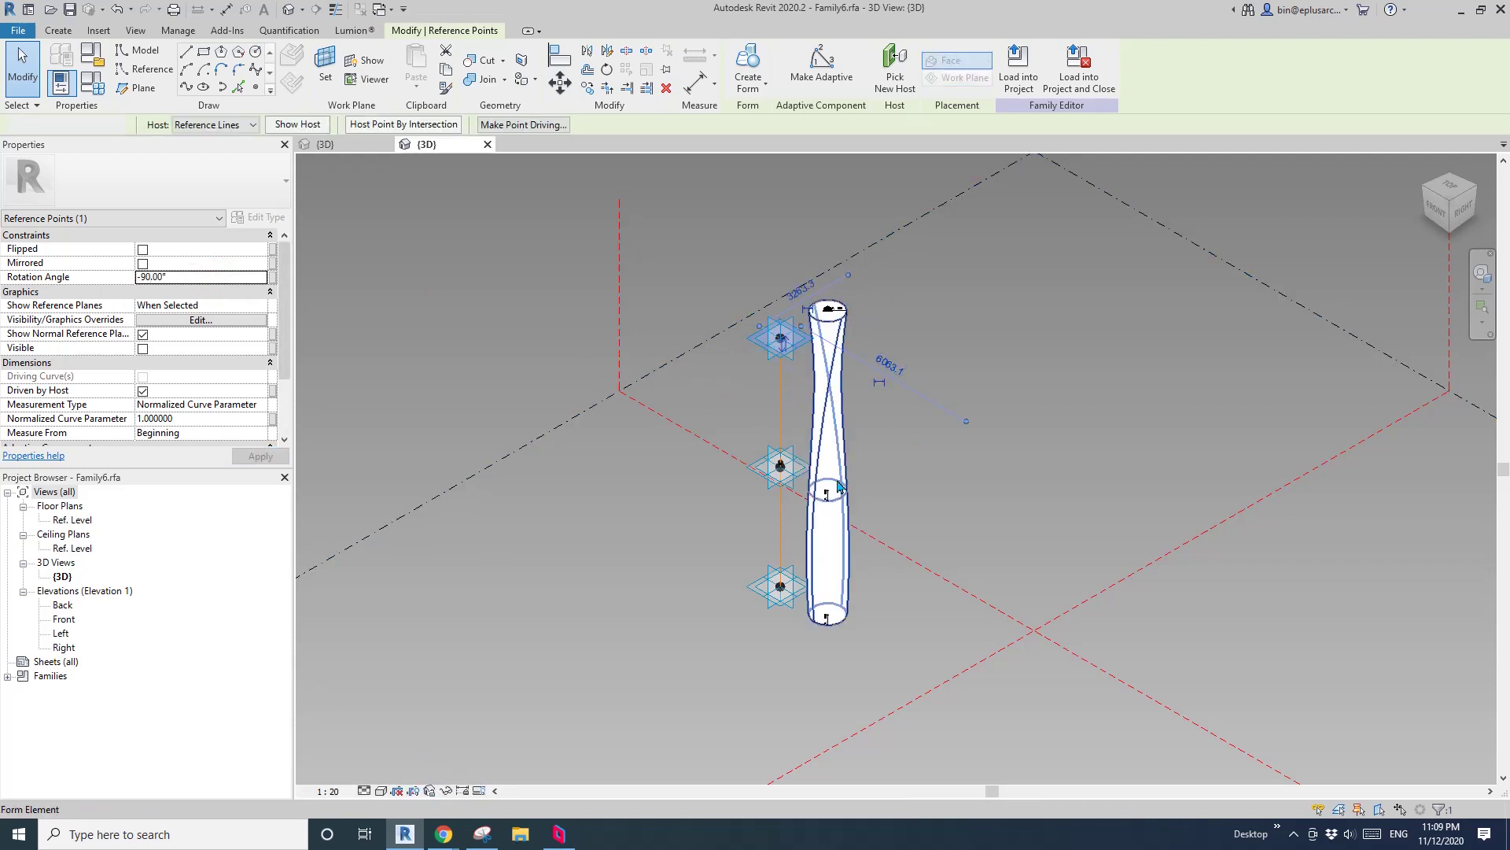
key("Escape")
Temporarily hide the middle and lowest adaptive points in the column family to expose their hosted reference points.
scroll(771, 468, "up", 2)
left_click(770, 440)
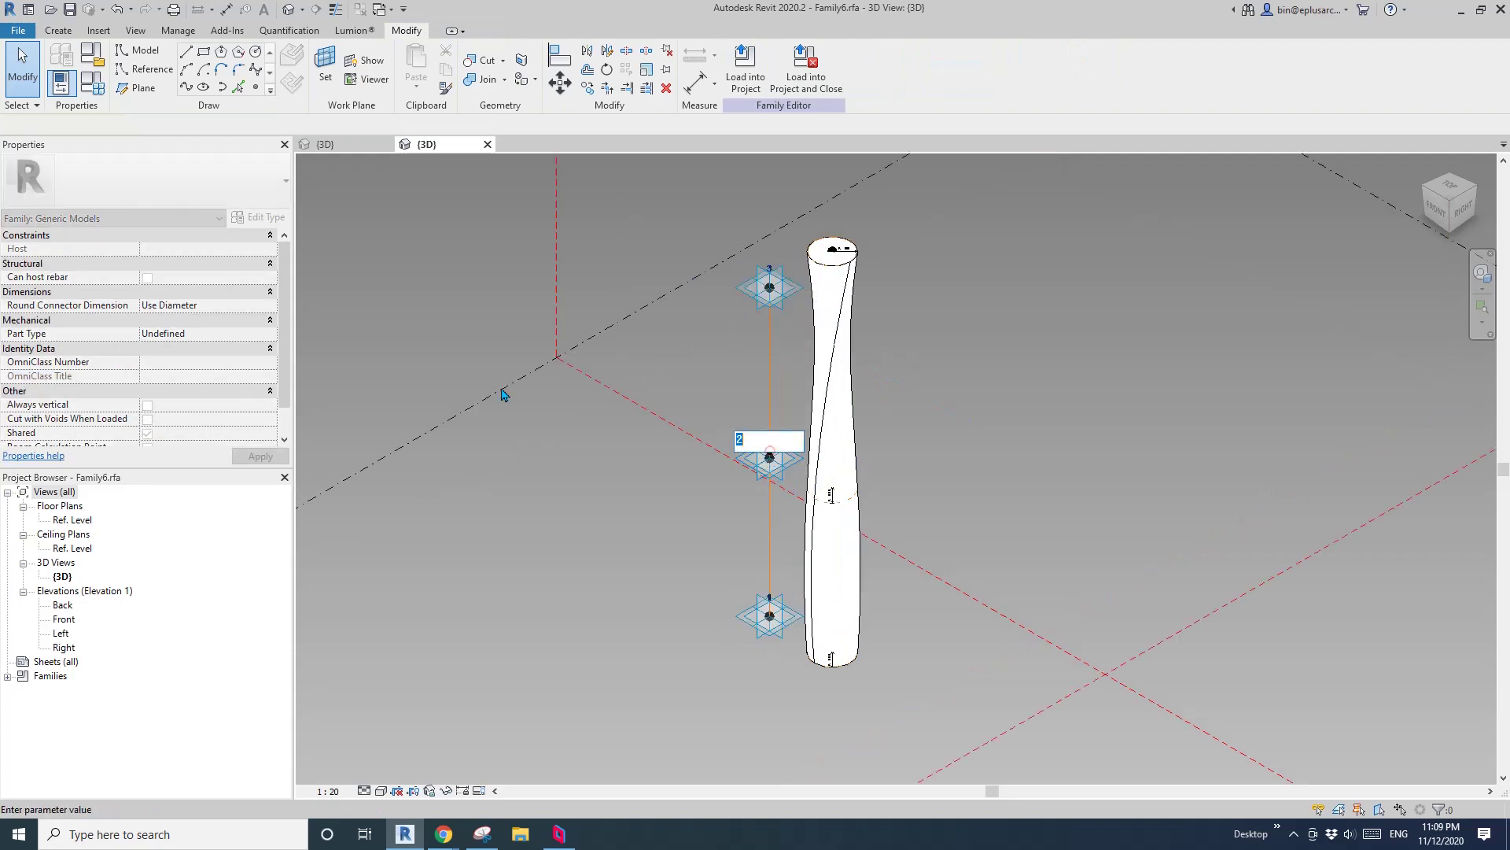
left_click(505, 393)
scroll(787, 466, "up", 3)
left_click(787, 462)
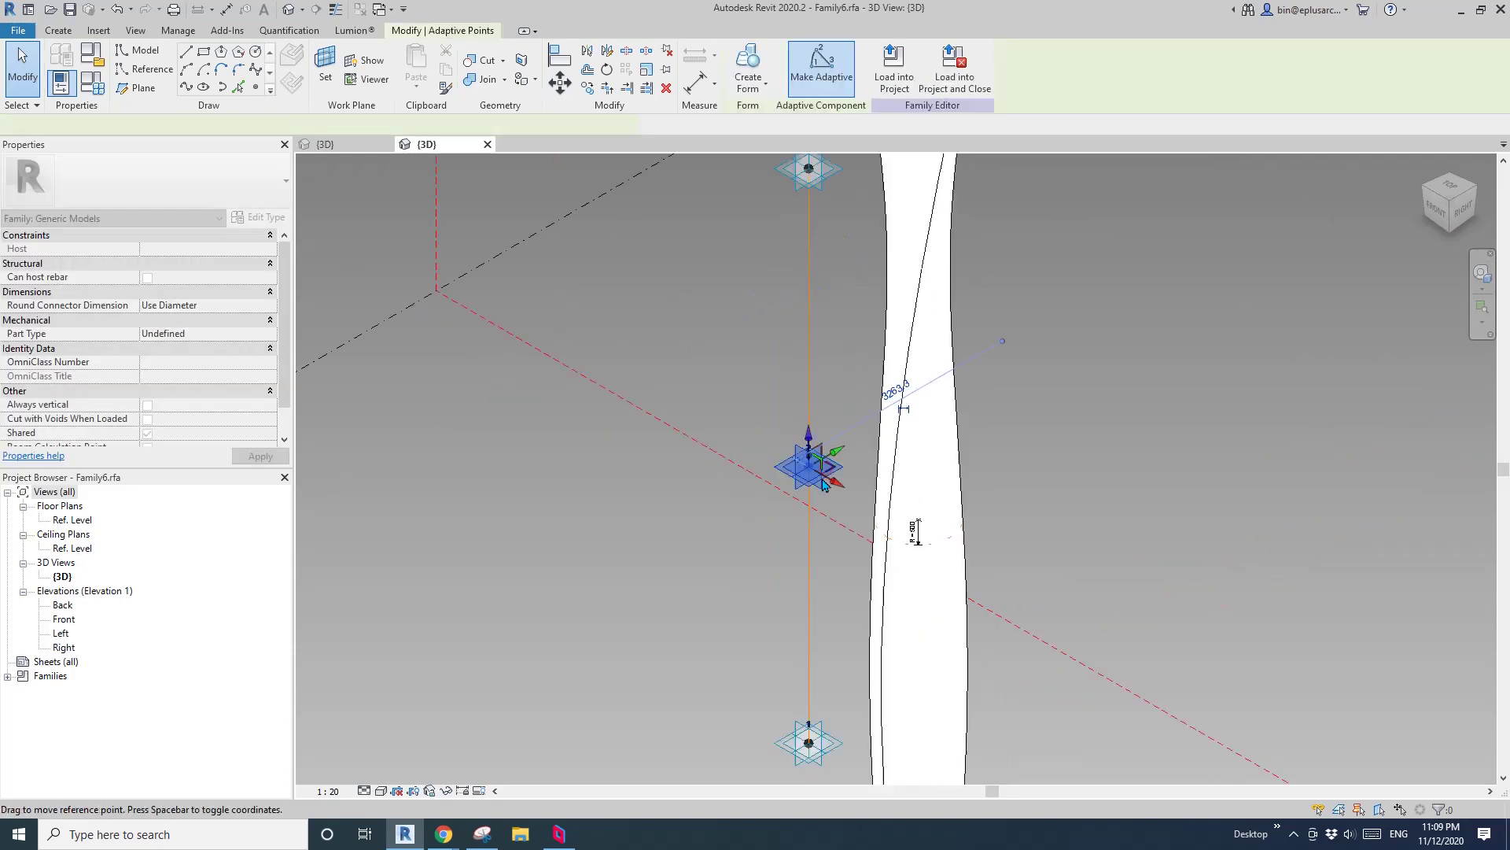
scroll(783, 452, "down", 3)
key("h")
key("h")
left_click(809, 620)
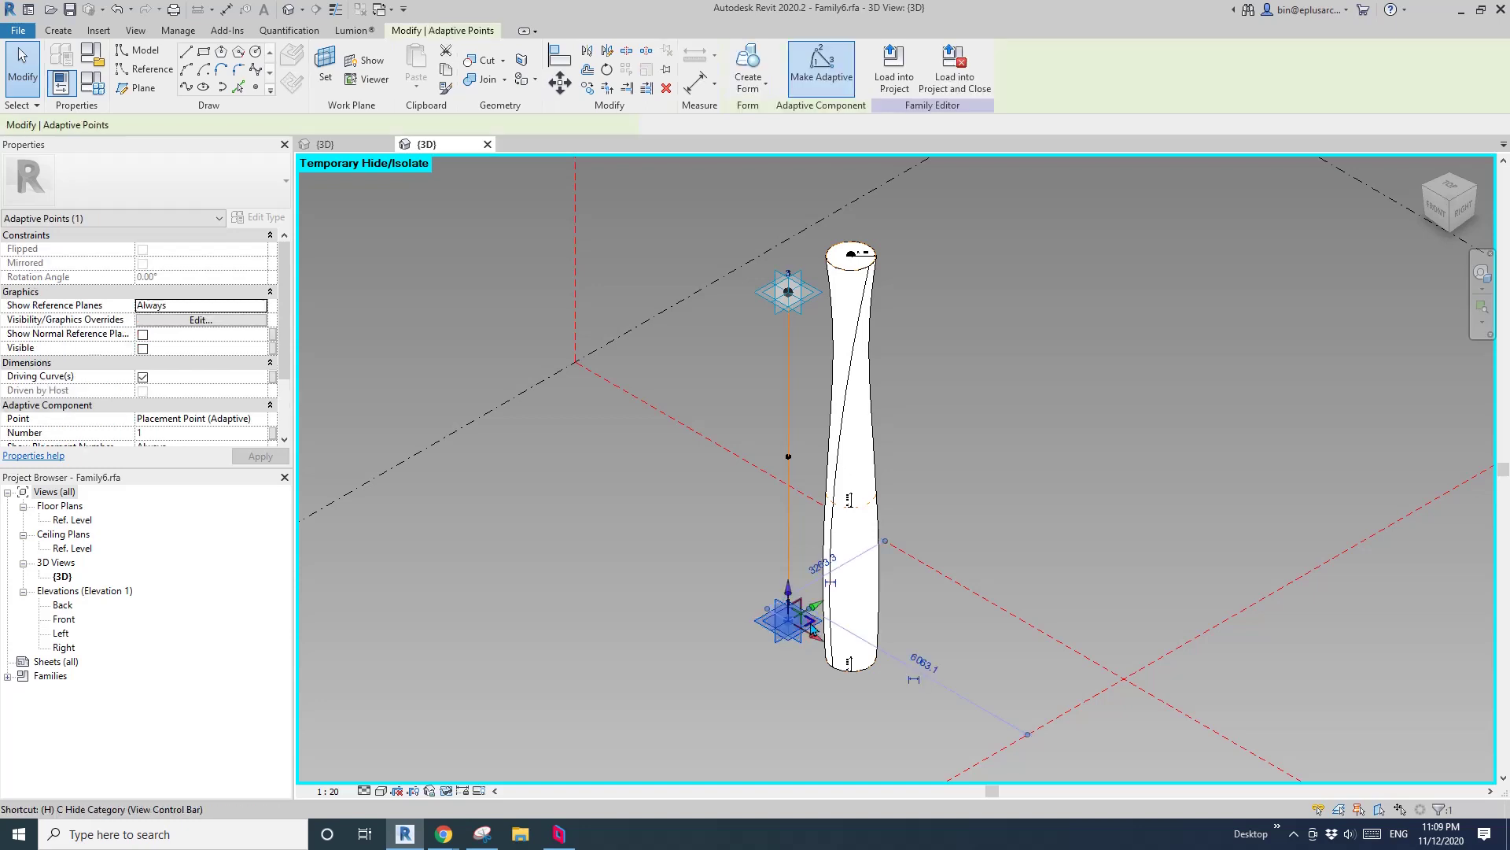
key("h")
key("h")
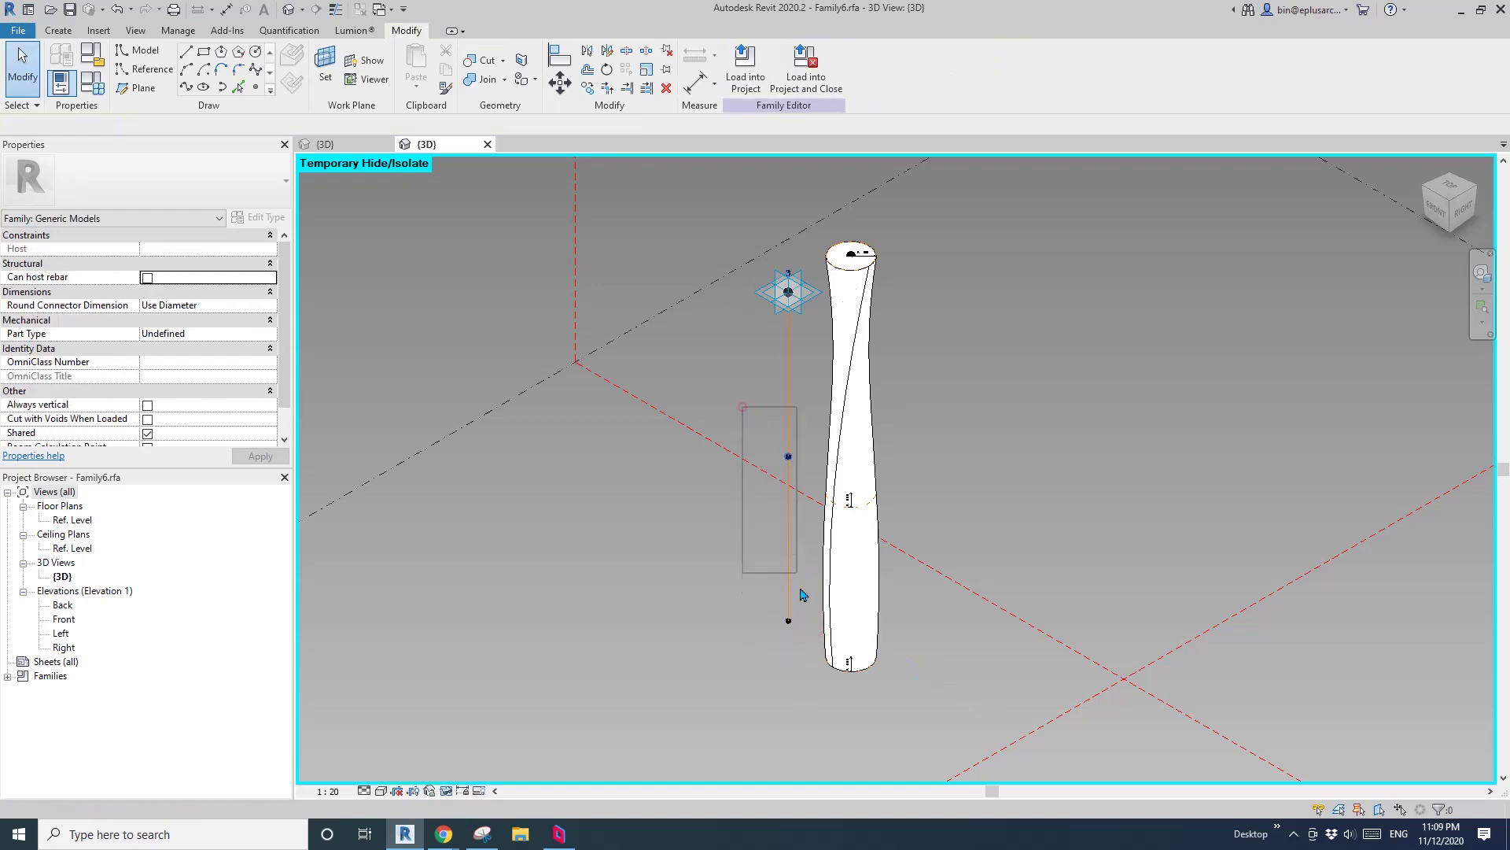
Set the rotation angle of the middle and lowest hosted reference points to -90°.
left_click_drag(806, 651, 806, 650)
left_click(205, 278)
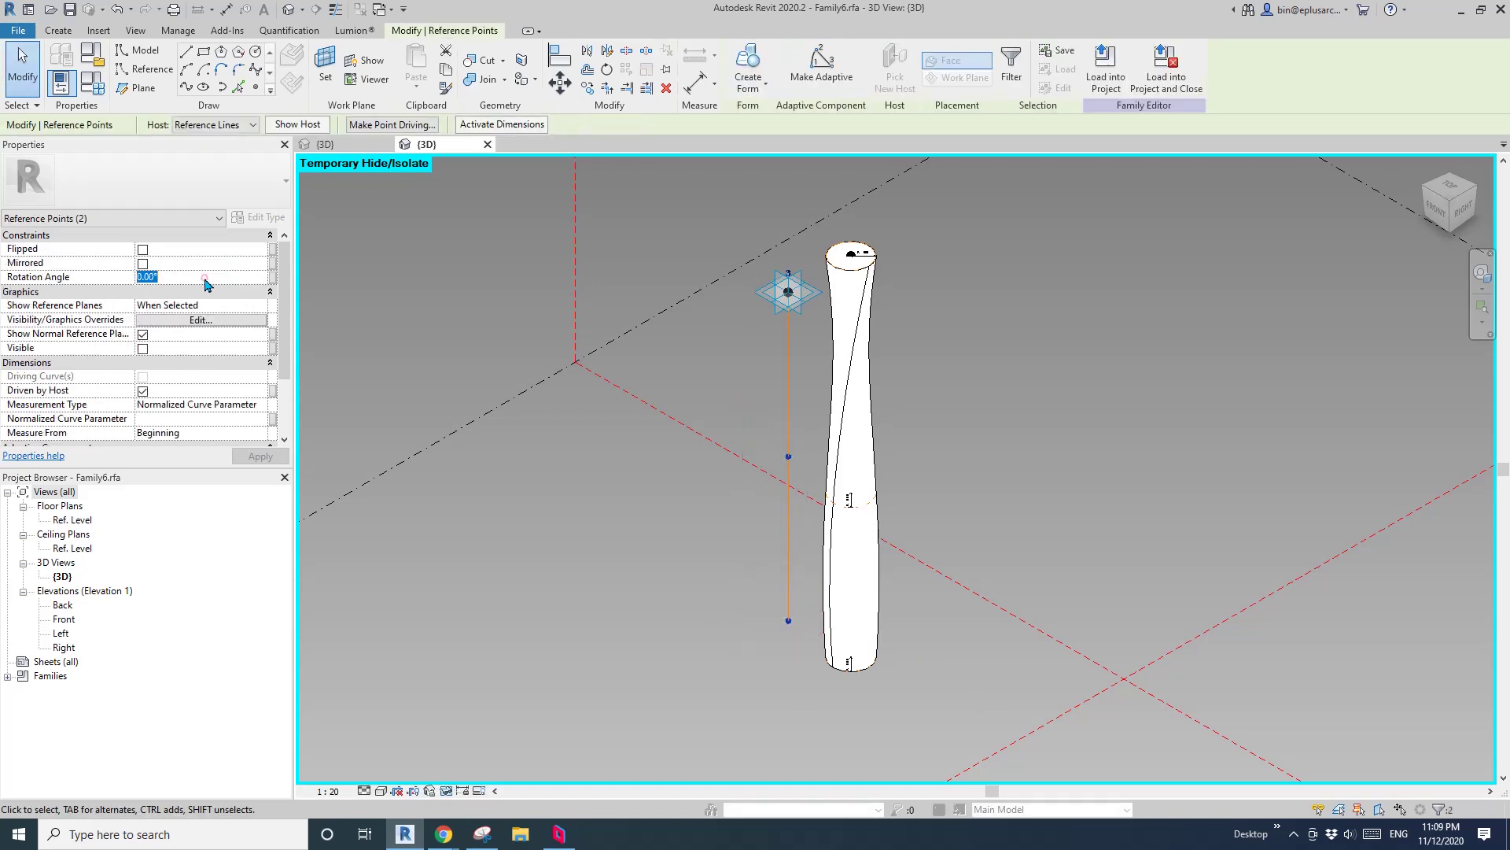
key("Return")
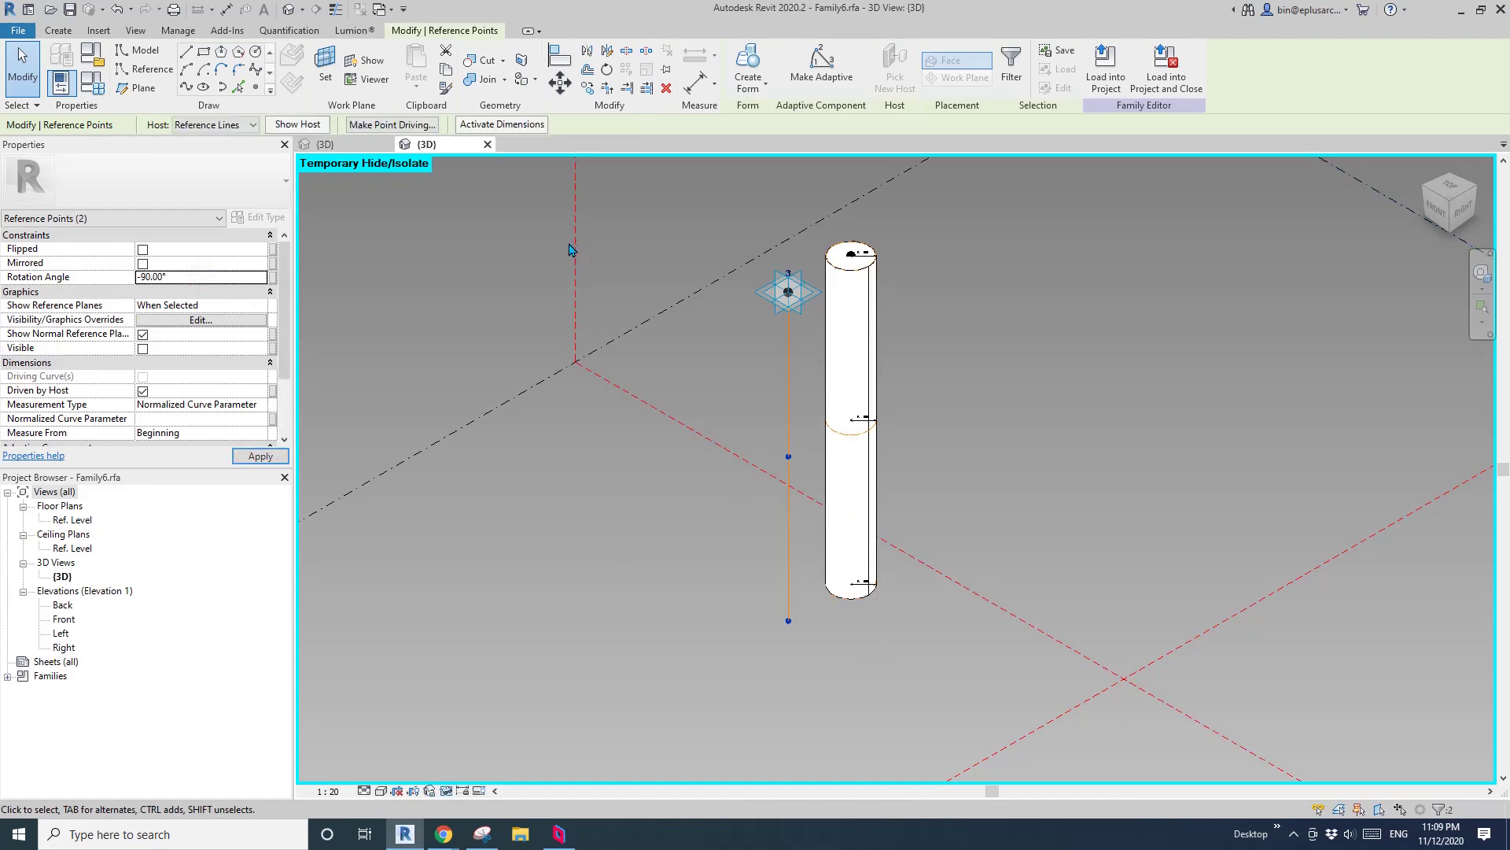
Load the modified column family into the project and close it without saving the changes to Family6.rfa.
key("Escape")
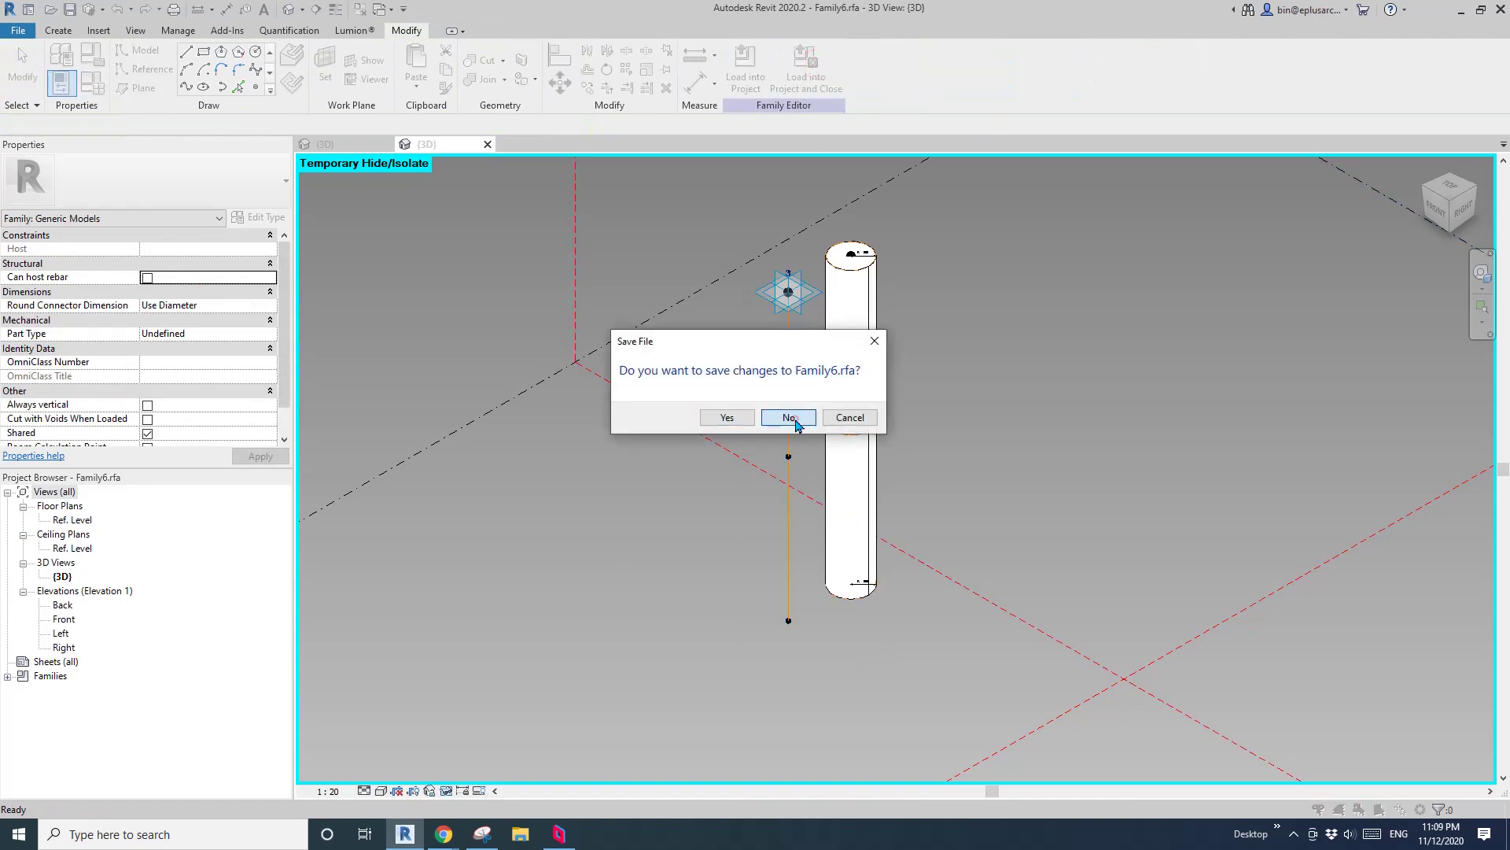
left_click(793, 418)
left_click(704, 369)
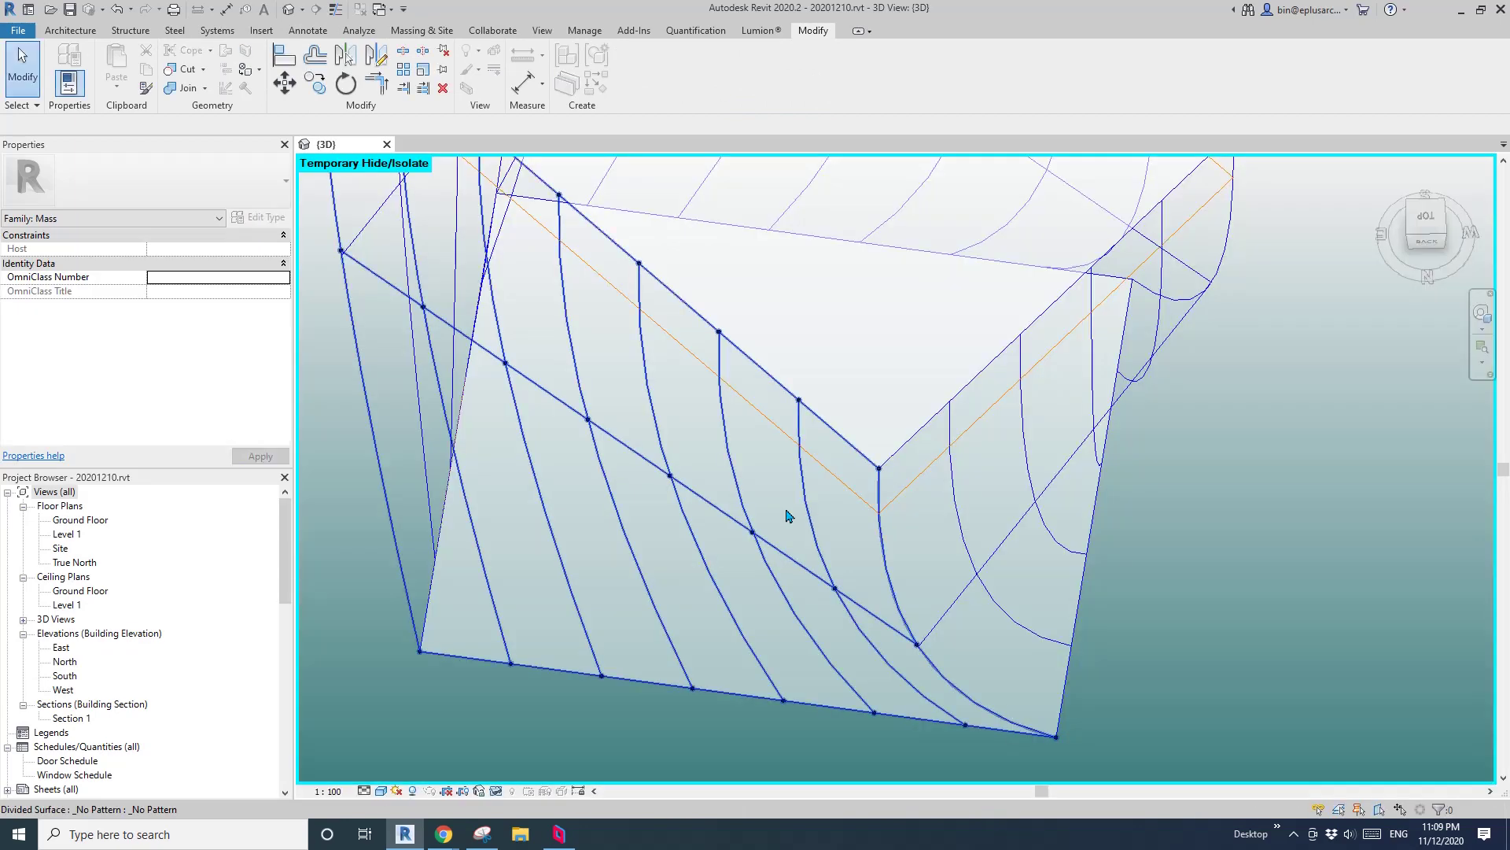
Place a Family6 column through the nodes of a central grid line on the divided surface and repeat it along the surface.
middle_click_drag(786, 512, 752, 525, "shift")
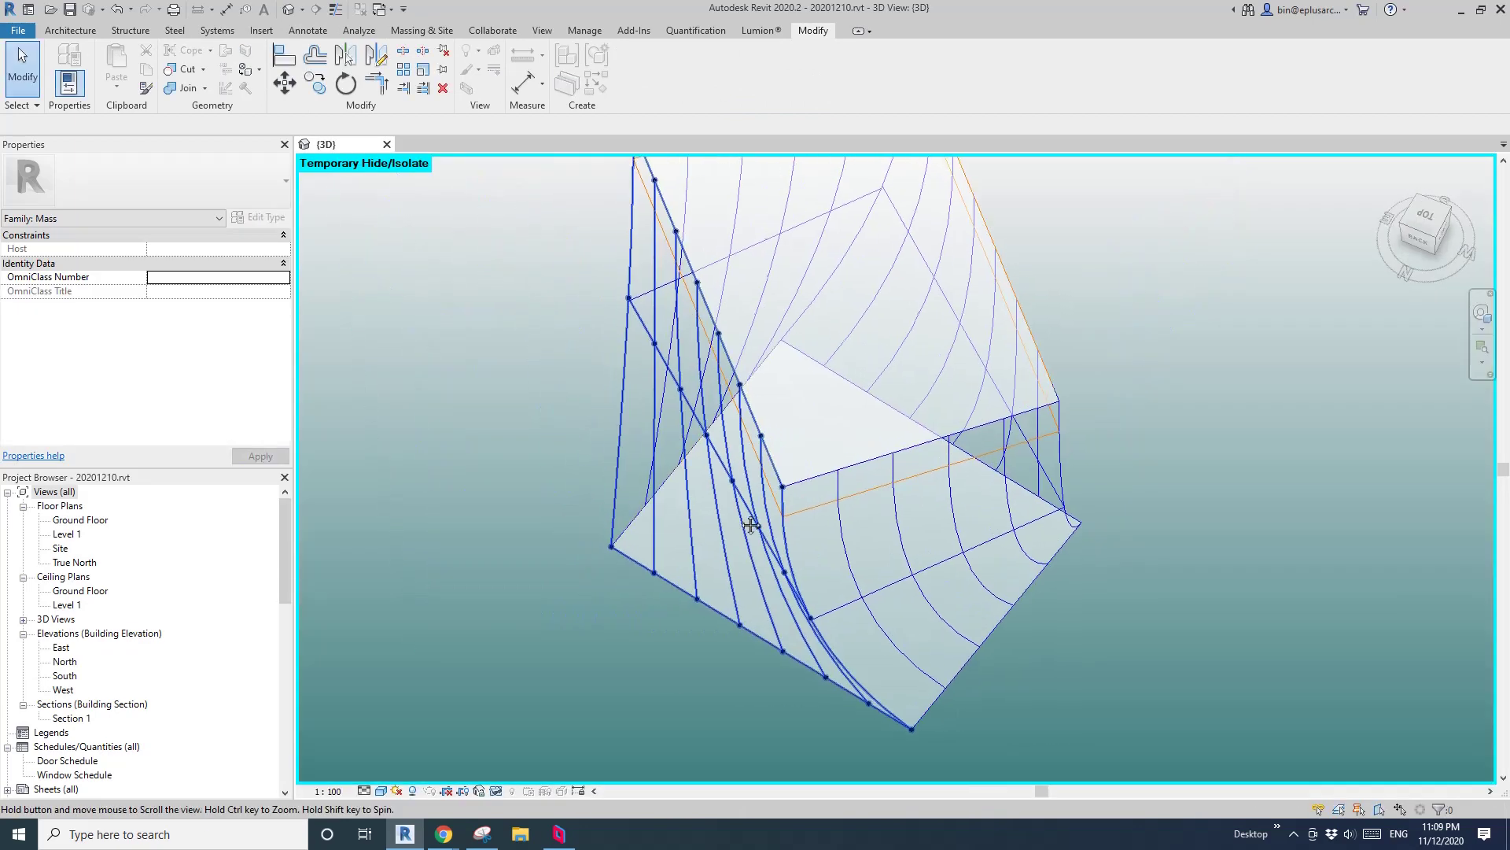
left_click(86, 33)
left_click(185, 63)
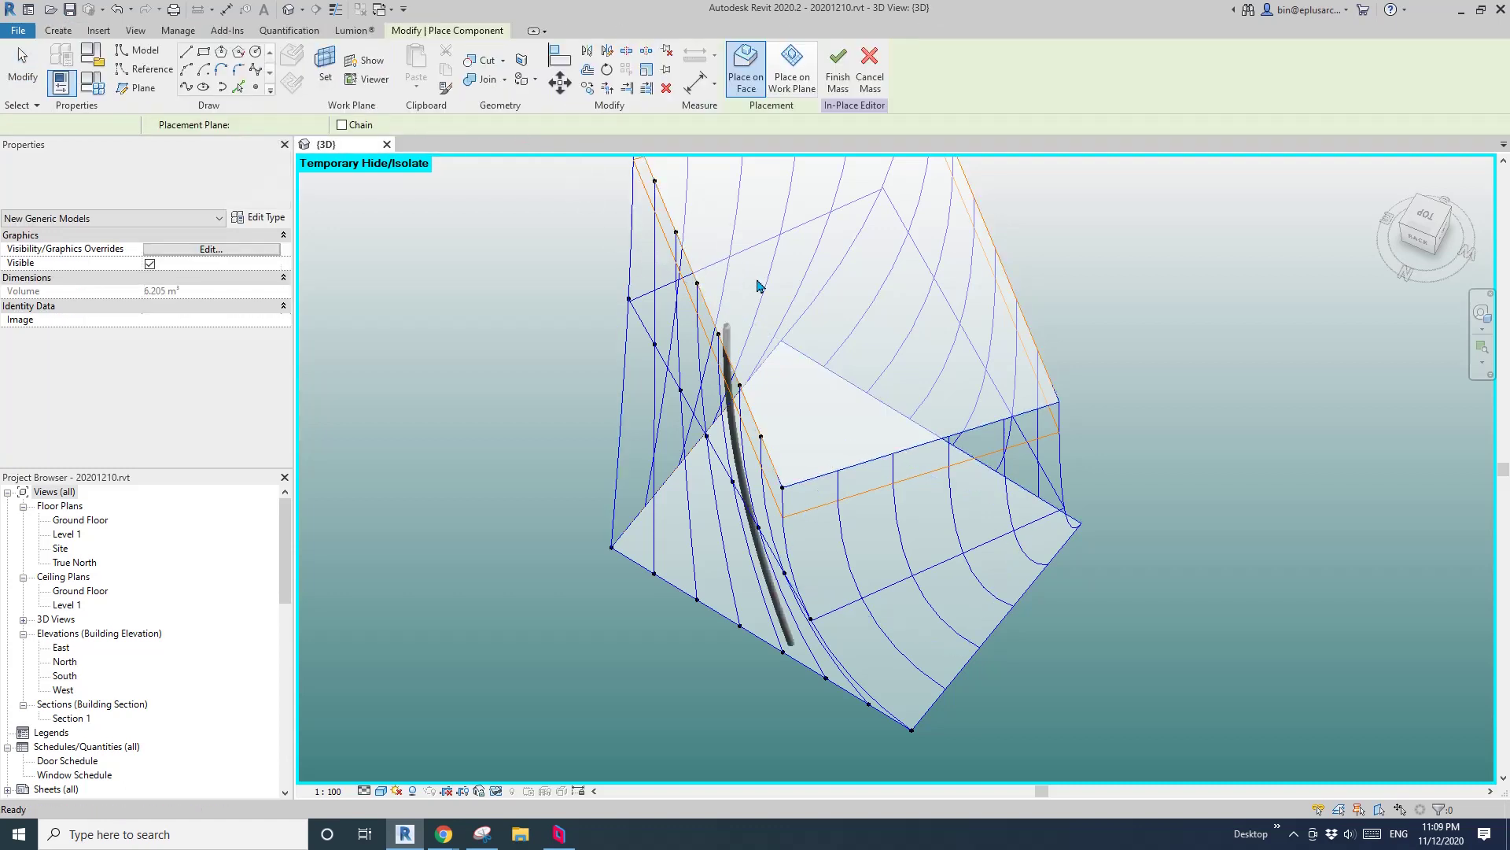
key("Escape")
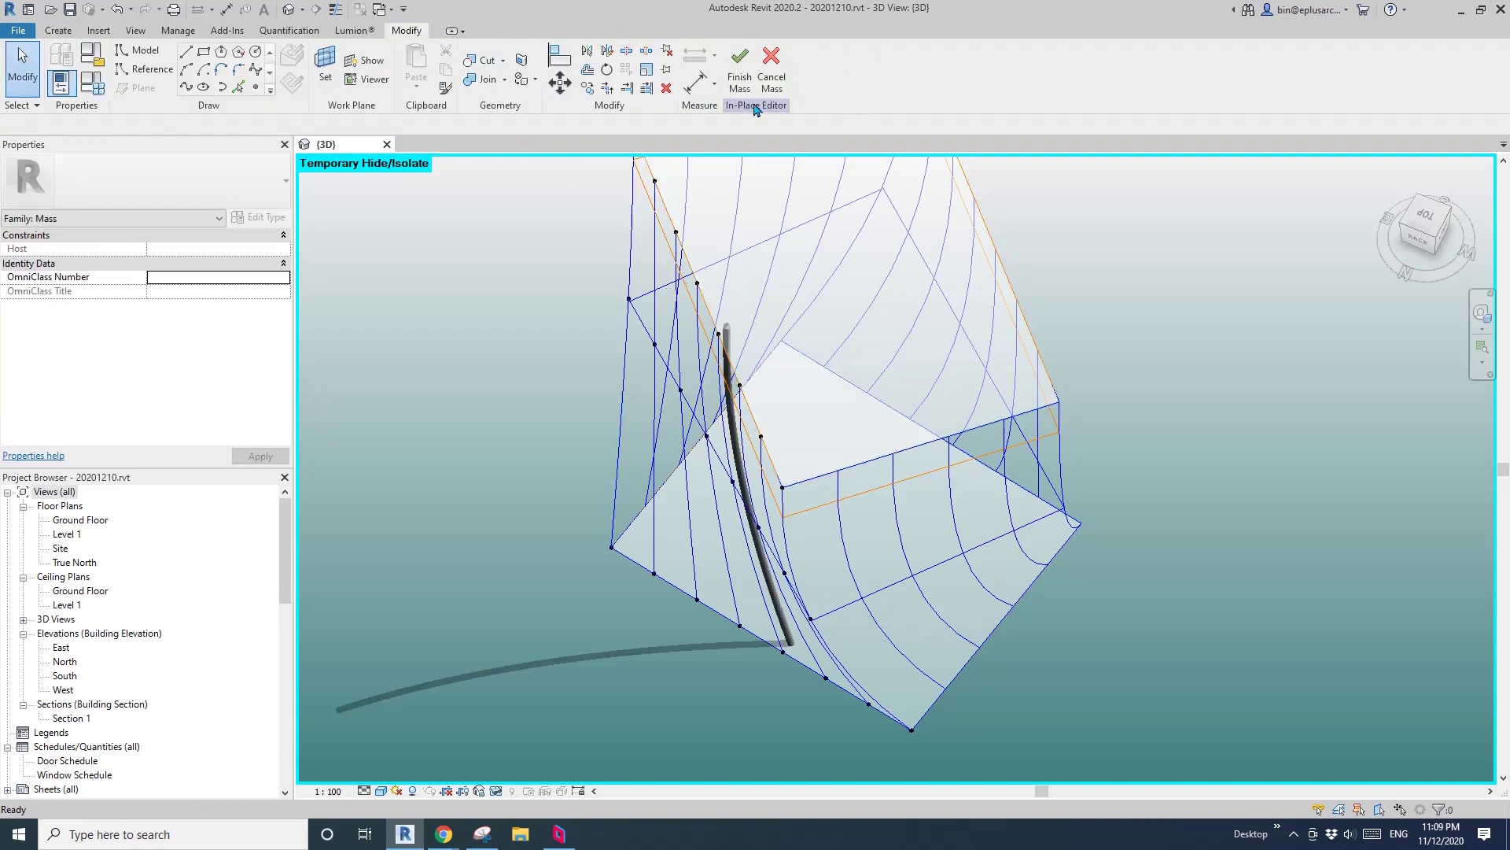
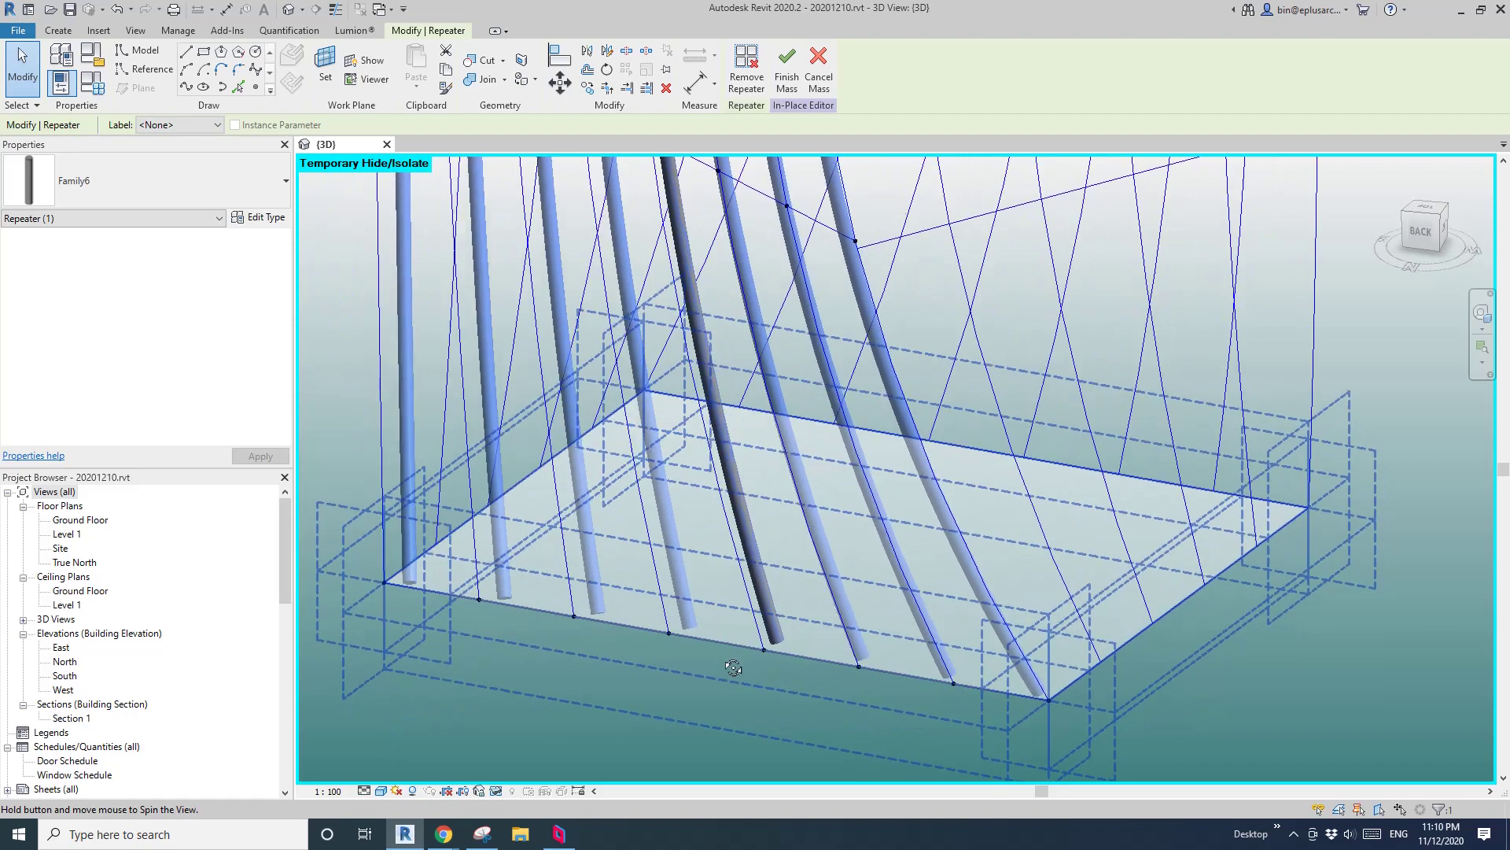
key("Escape")
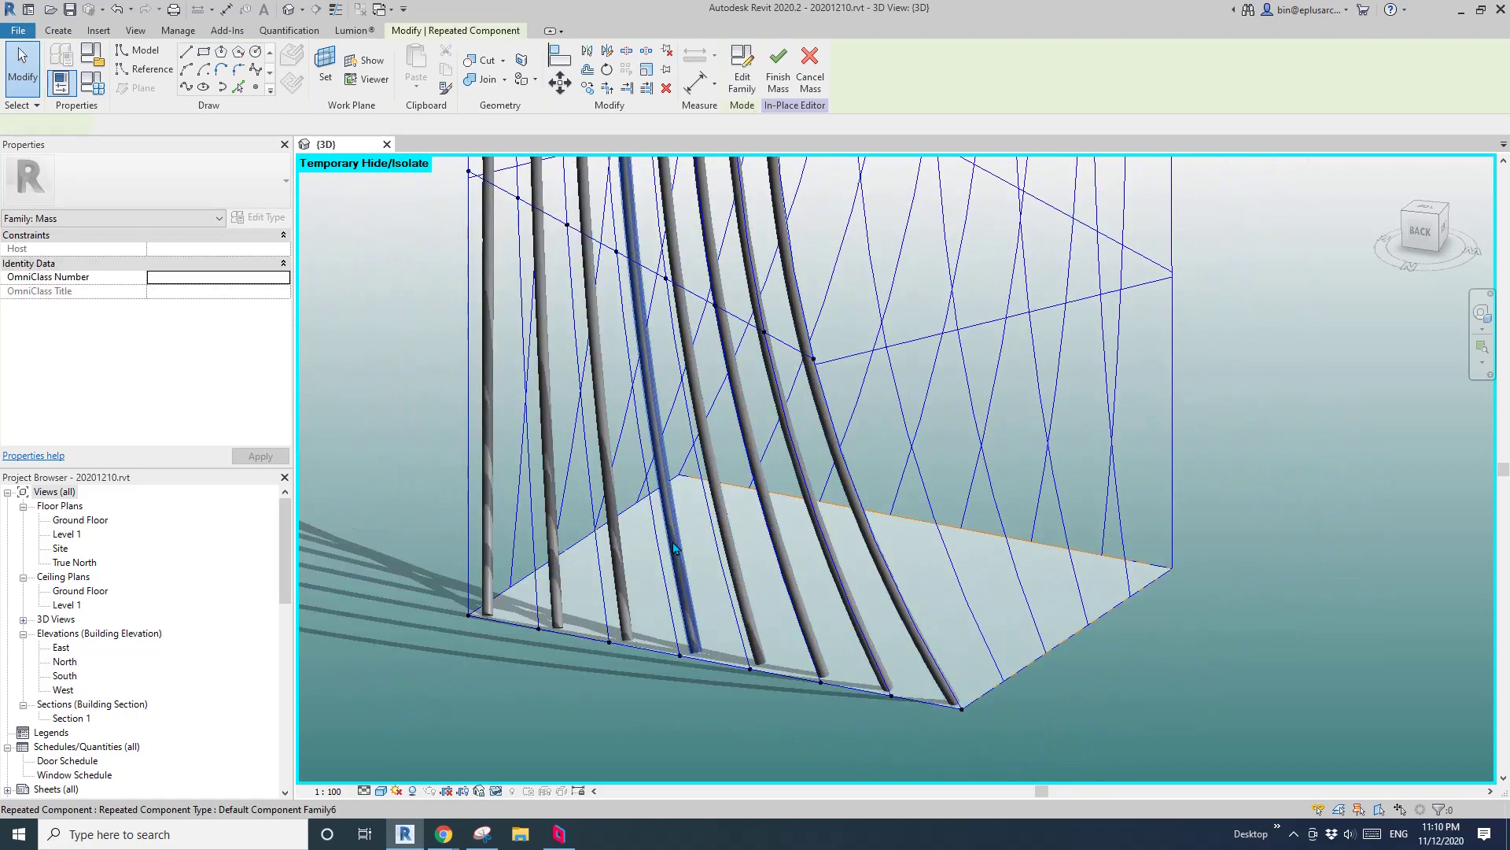
left_click(268, 217)
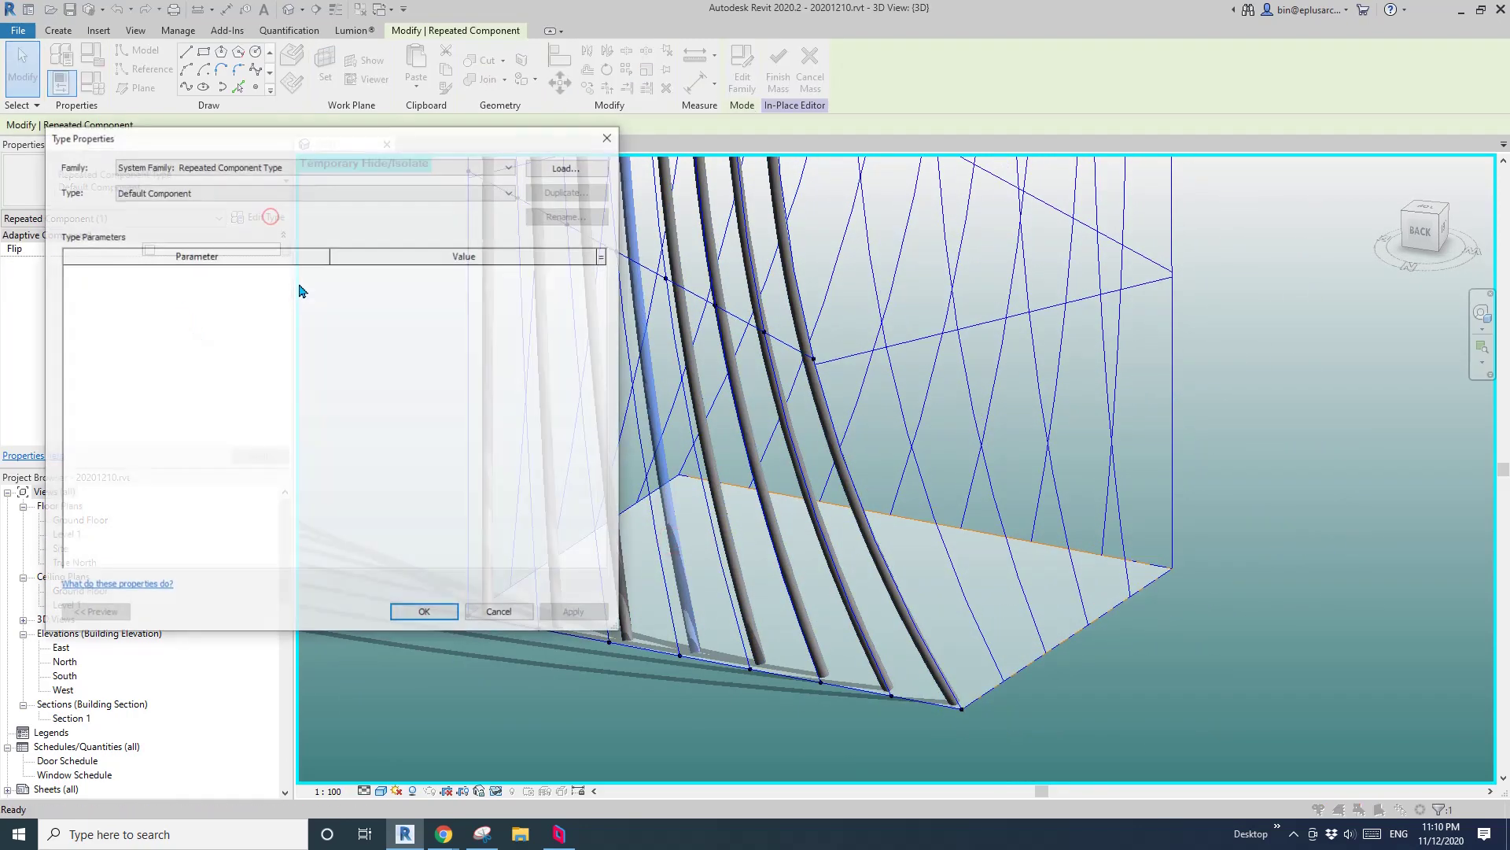
key("Escape")
key("Escape")
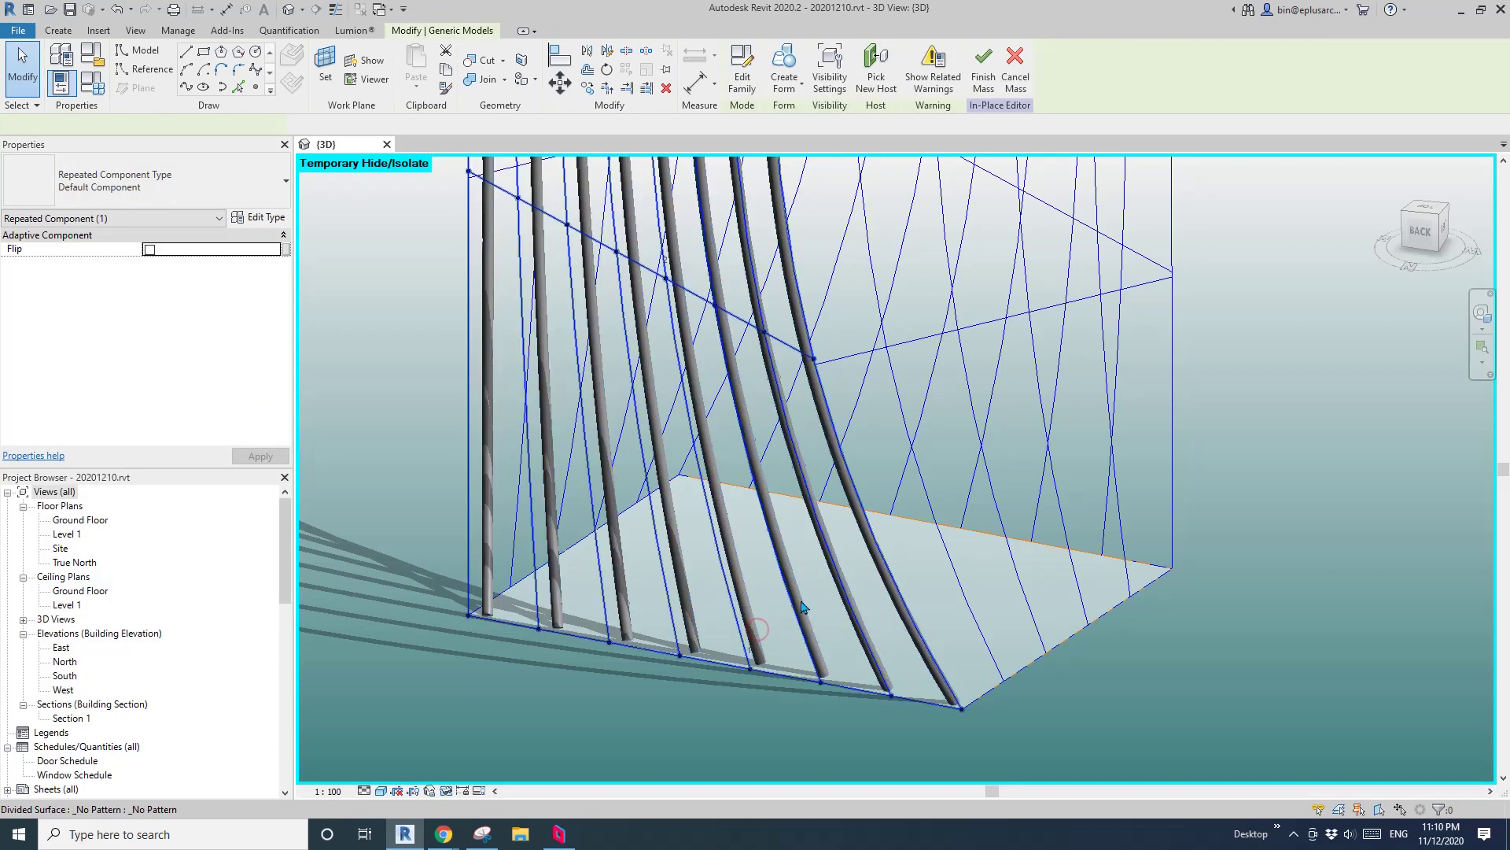
Set the OFS type parameter of the Family6 column repeater to 4500.
left_click(762, 633)
left_click(808, 623)
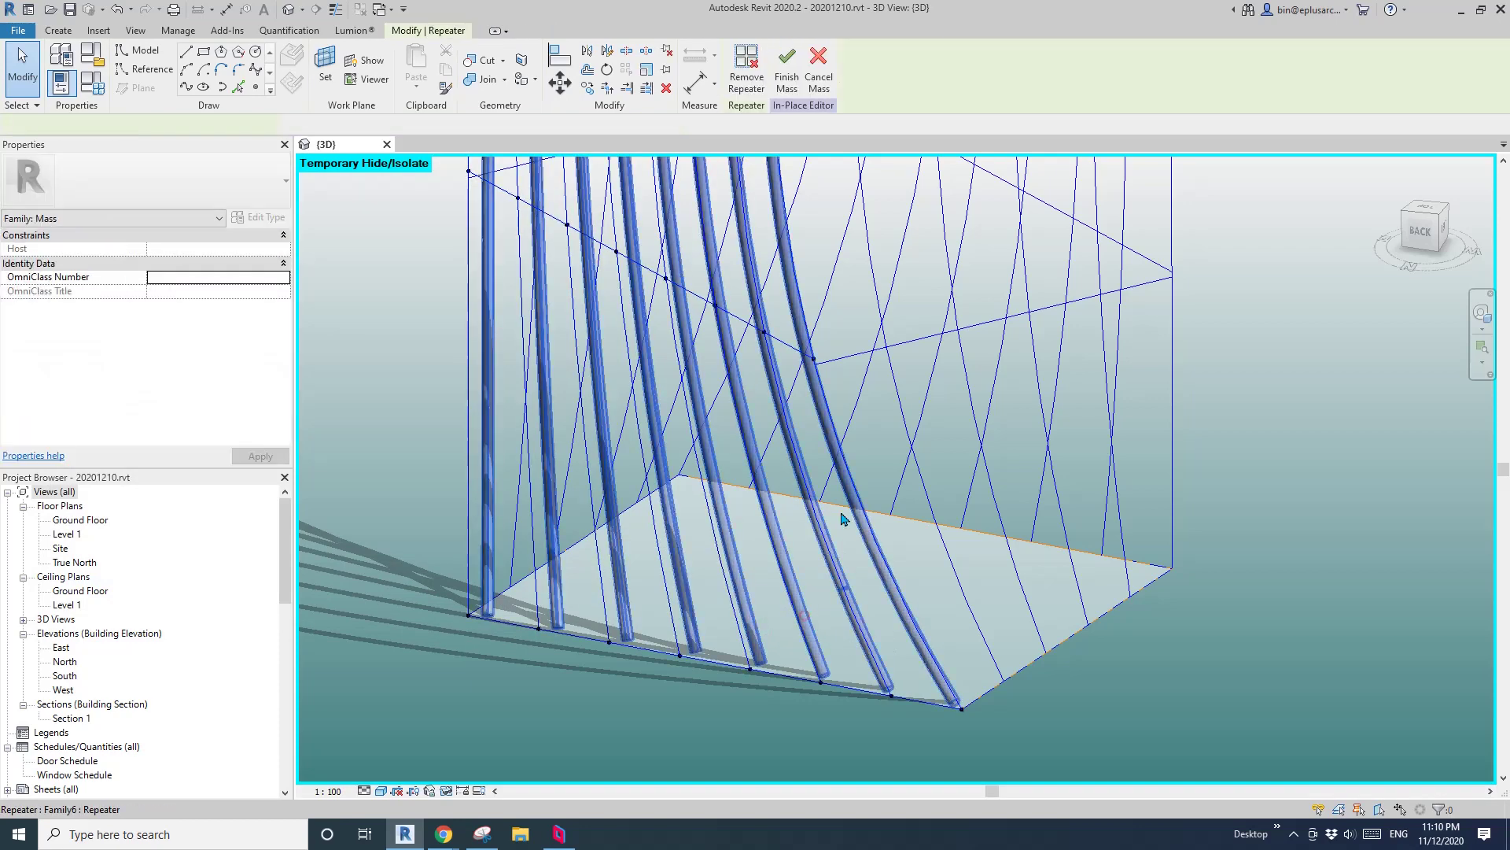
left_click(274, 220)
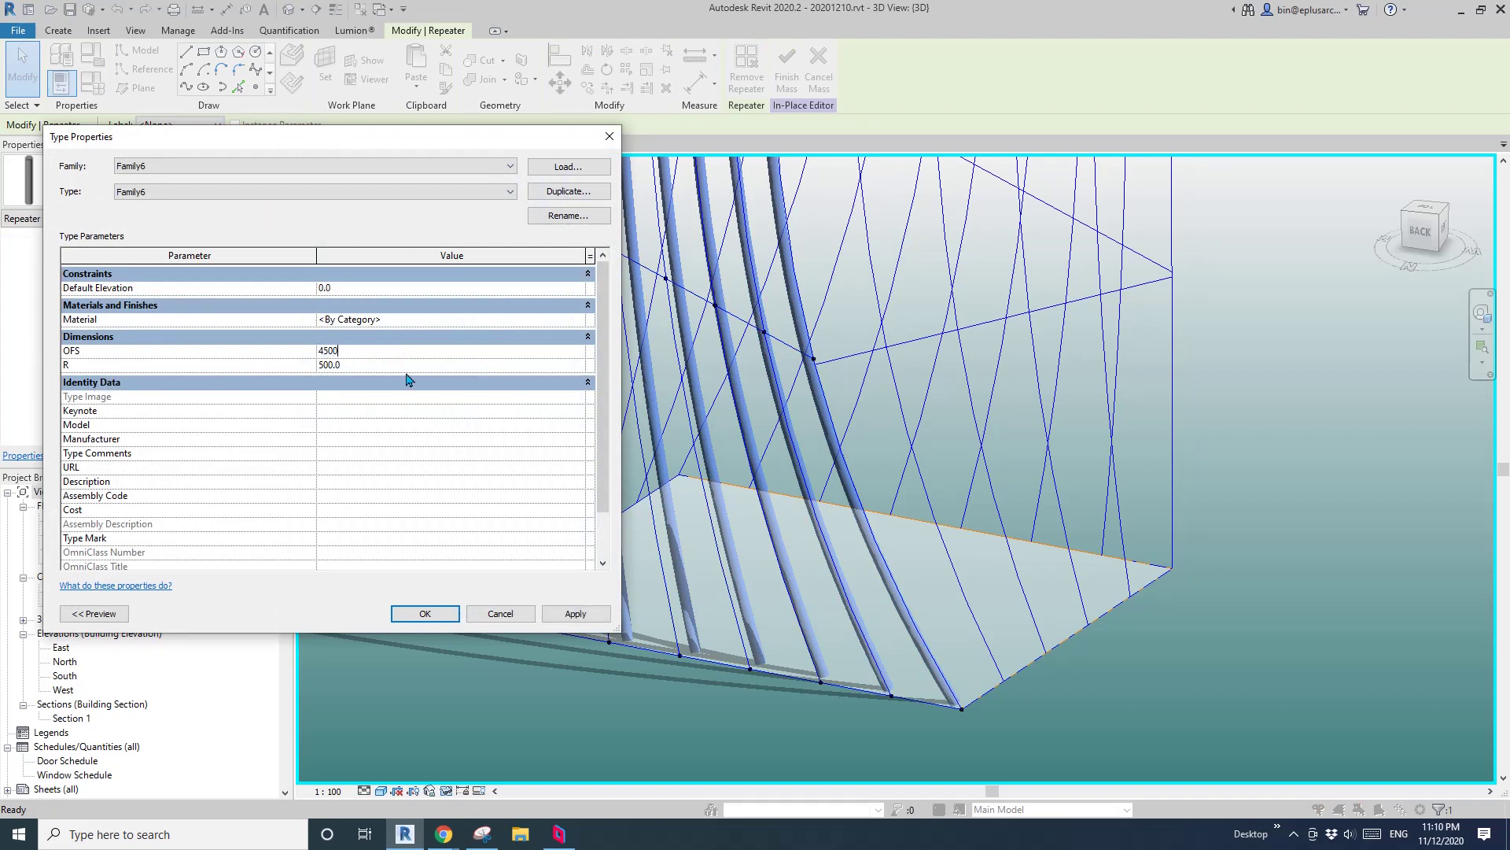
left_click(439, 617)
Inspect from several angles how the repeated columns are offset from the divided surface's grid lines.
middle_click_drag(787, 602, 558, 609)
left_click(614, 644)
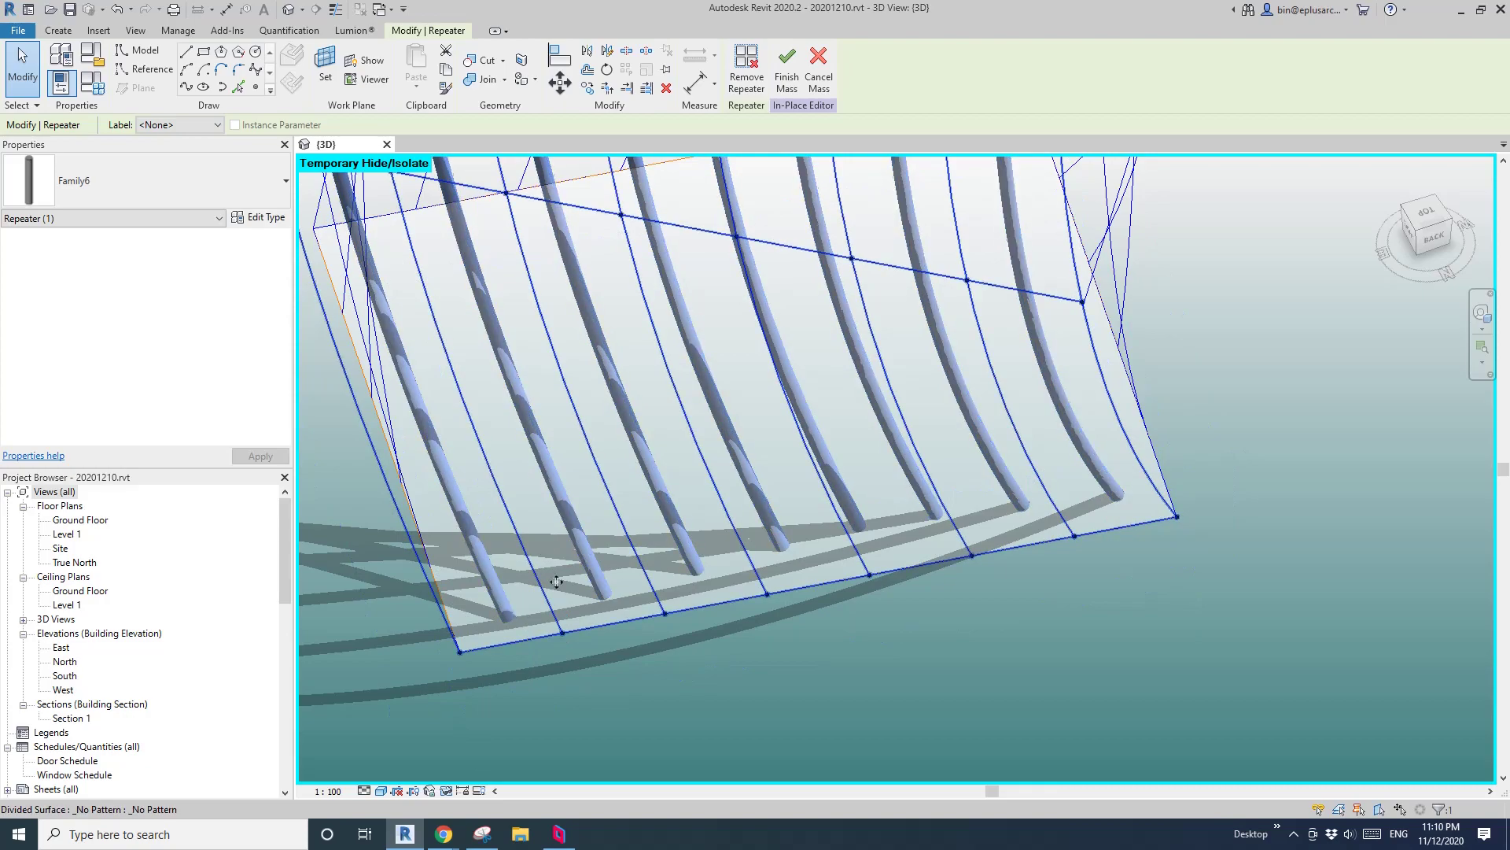
middle_click_drag(557, 581, 1023, 641)
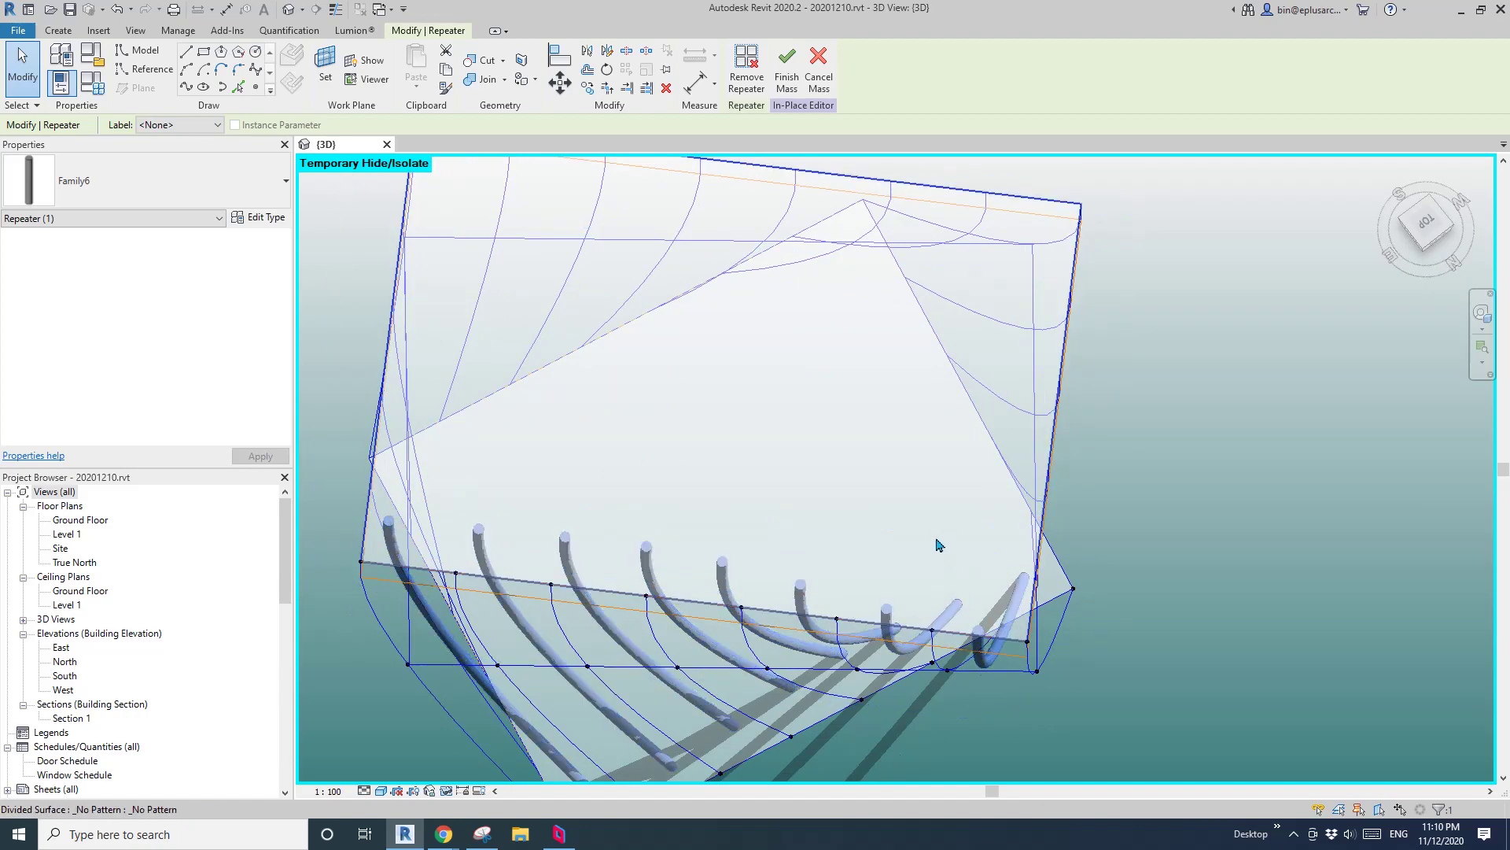
middle_click_drag(937, 544, 778, 645, "shift")
scroll(730, 659, "up", 2)
scroll(655, 476, "down", 2)
key("Escape")
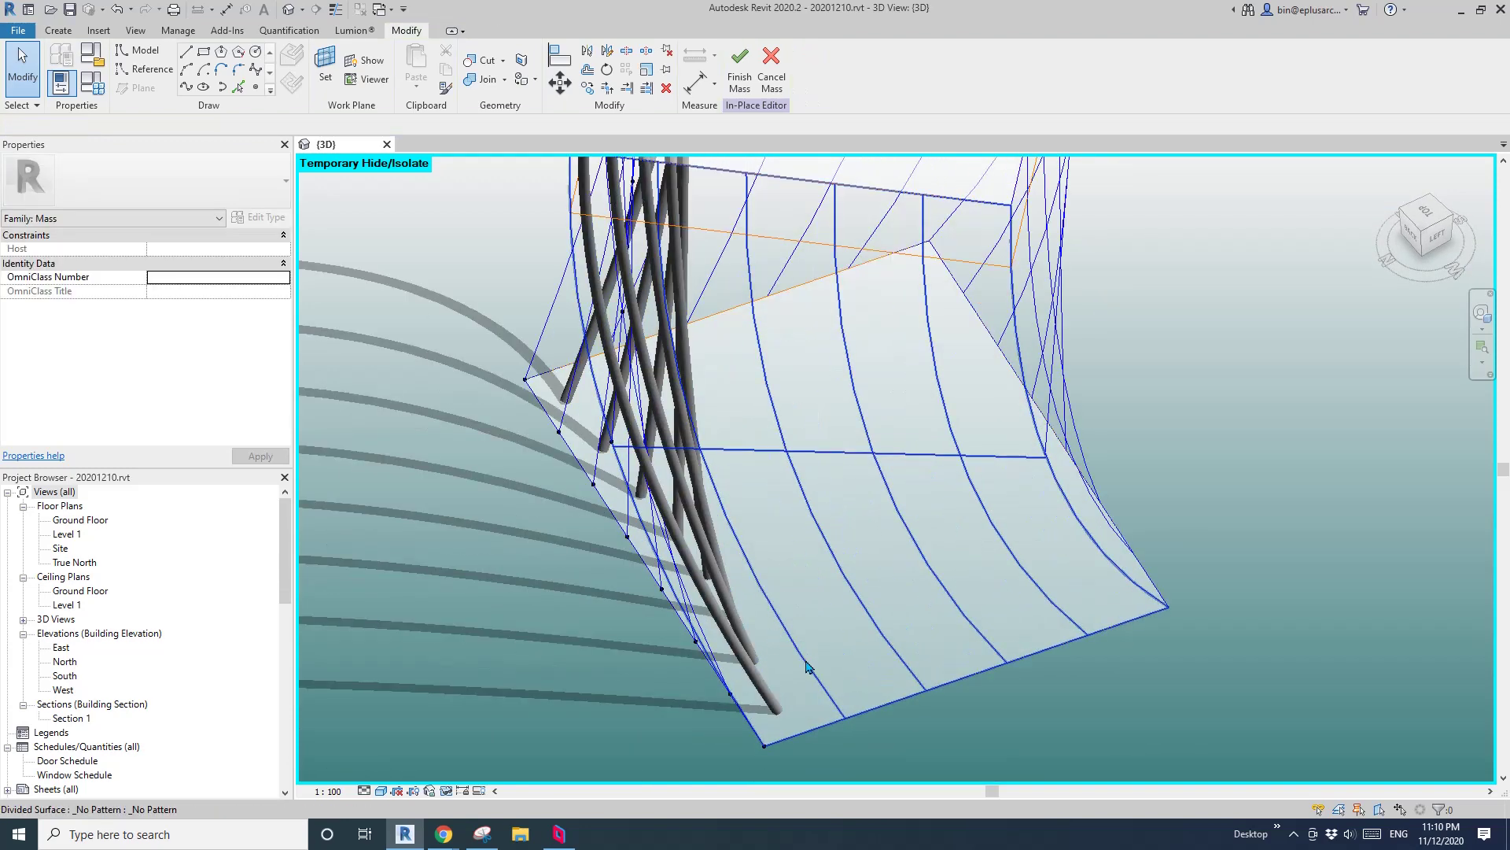
Turn on node display in the surface representation of the adjacent divided surface.
left_click(807, 667)
middle_click_drag(877, 580, 825, 564, "shift")
left_click(967, 106)
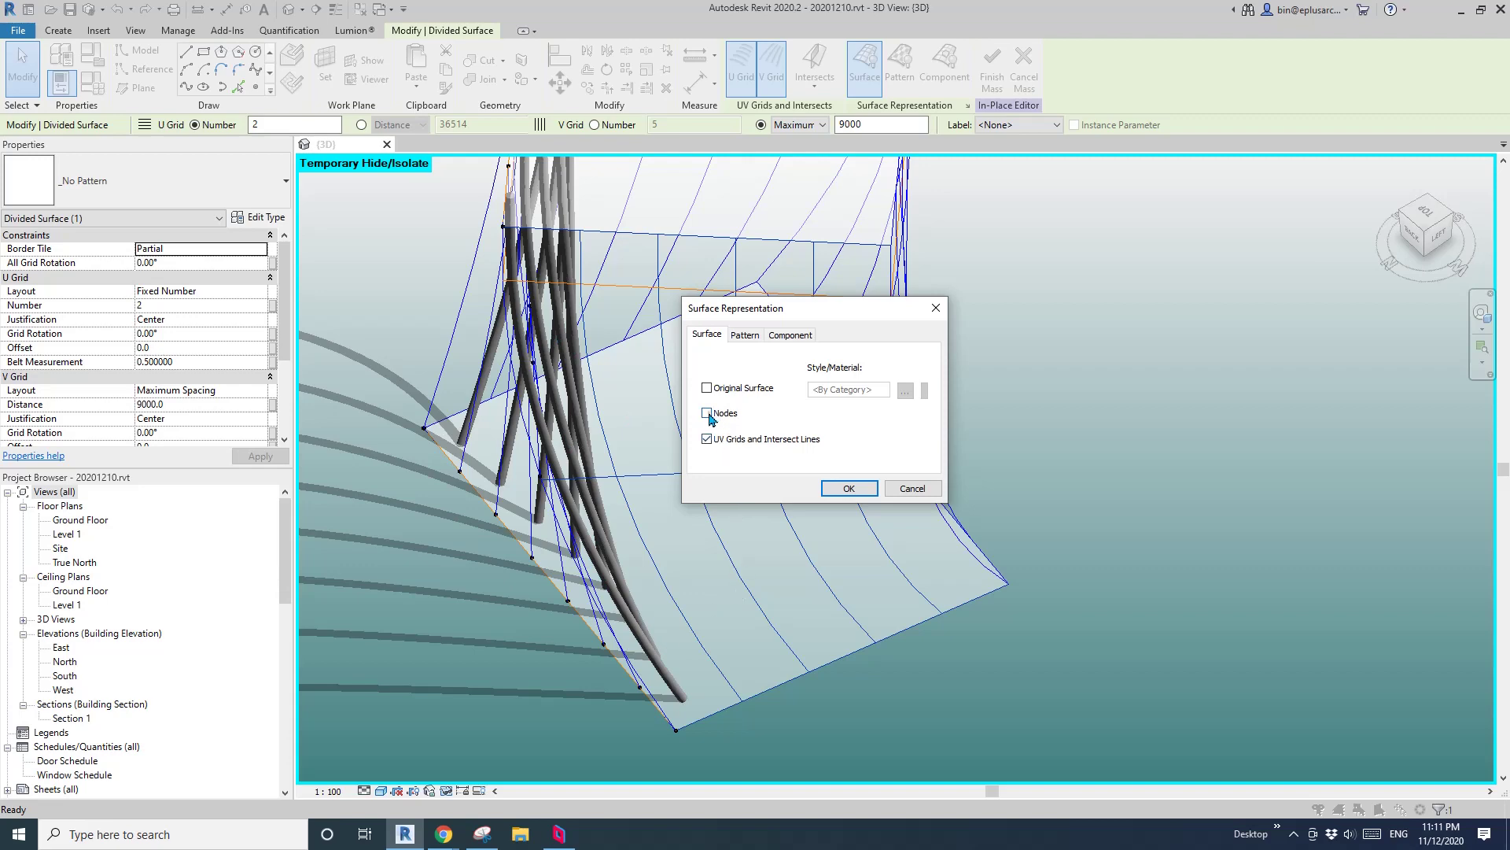
left_click(843, 490)
middle_click_drag(848, 487, 752, 526, "shift")
key("Escape")
key("Escape")
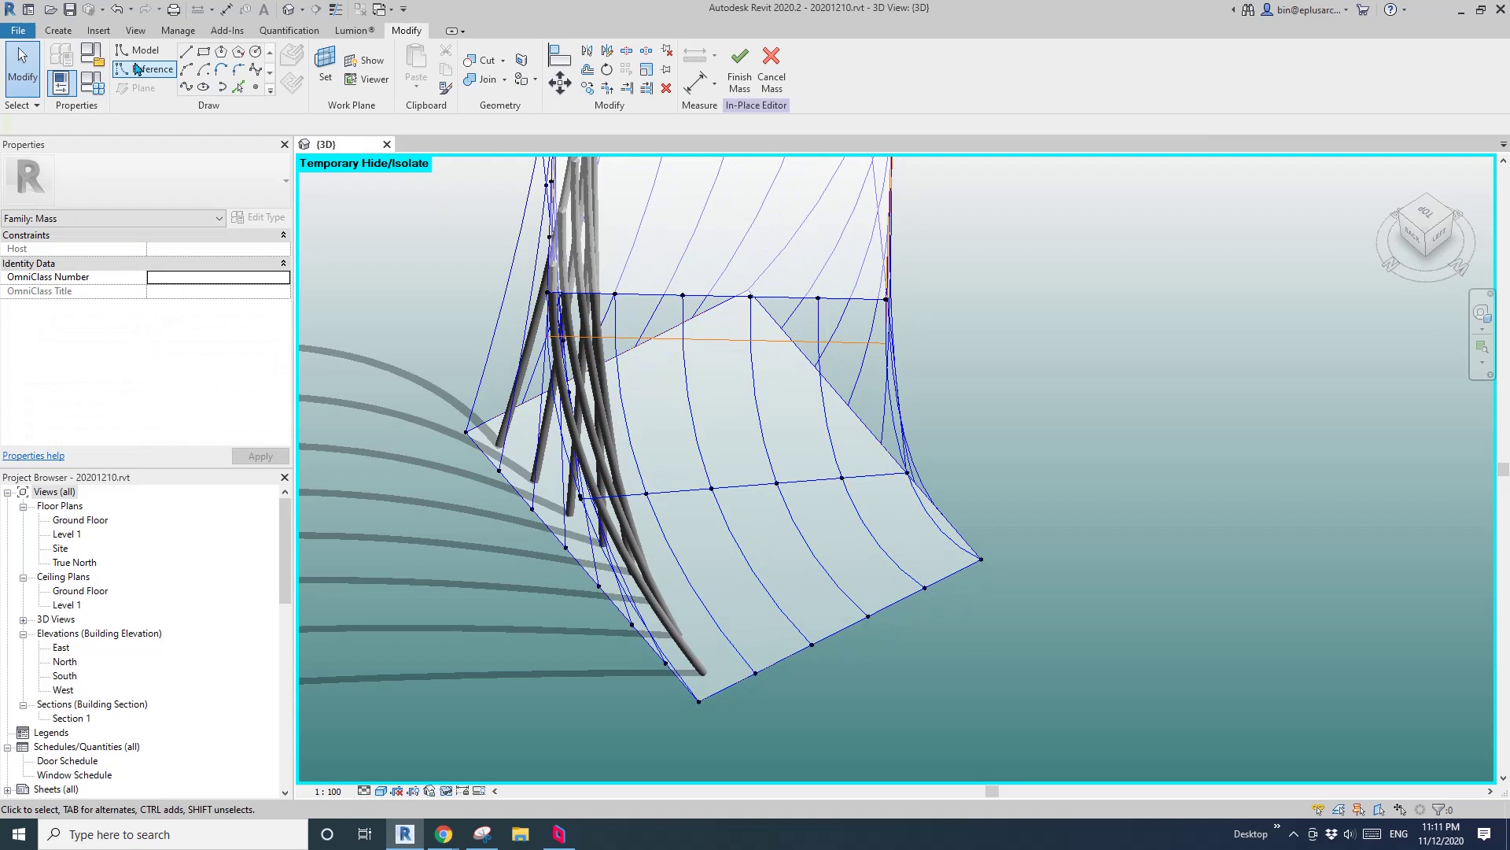
Place a Family6 column through the lower, middle and upper nodes of a central grid line on the adjacent divided surface.
left_click(58, 30)
left_click(421, 69)
left_click(811, 645)
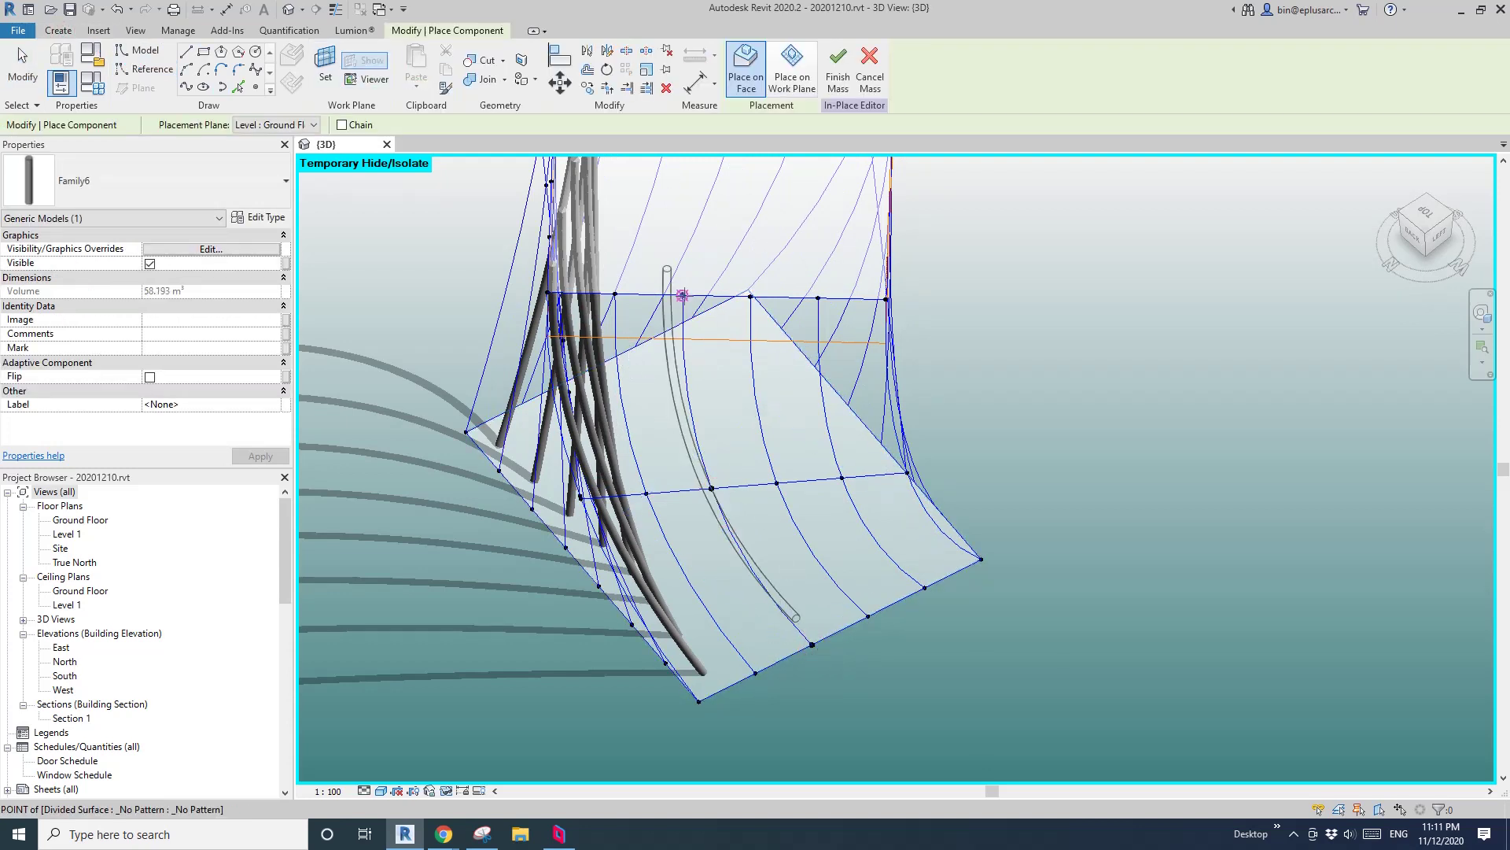
left_click(683, 296)
key("Escape")
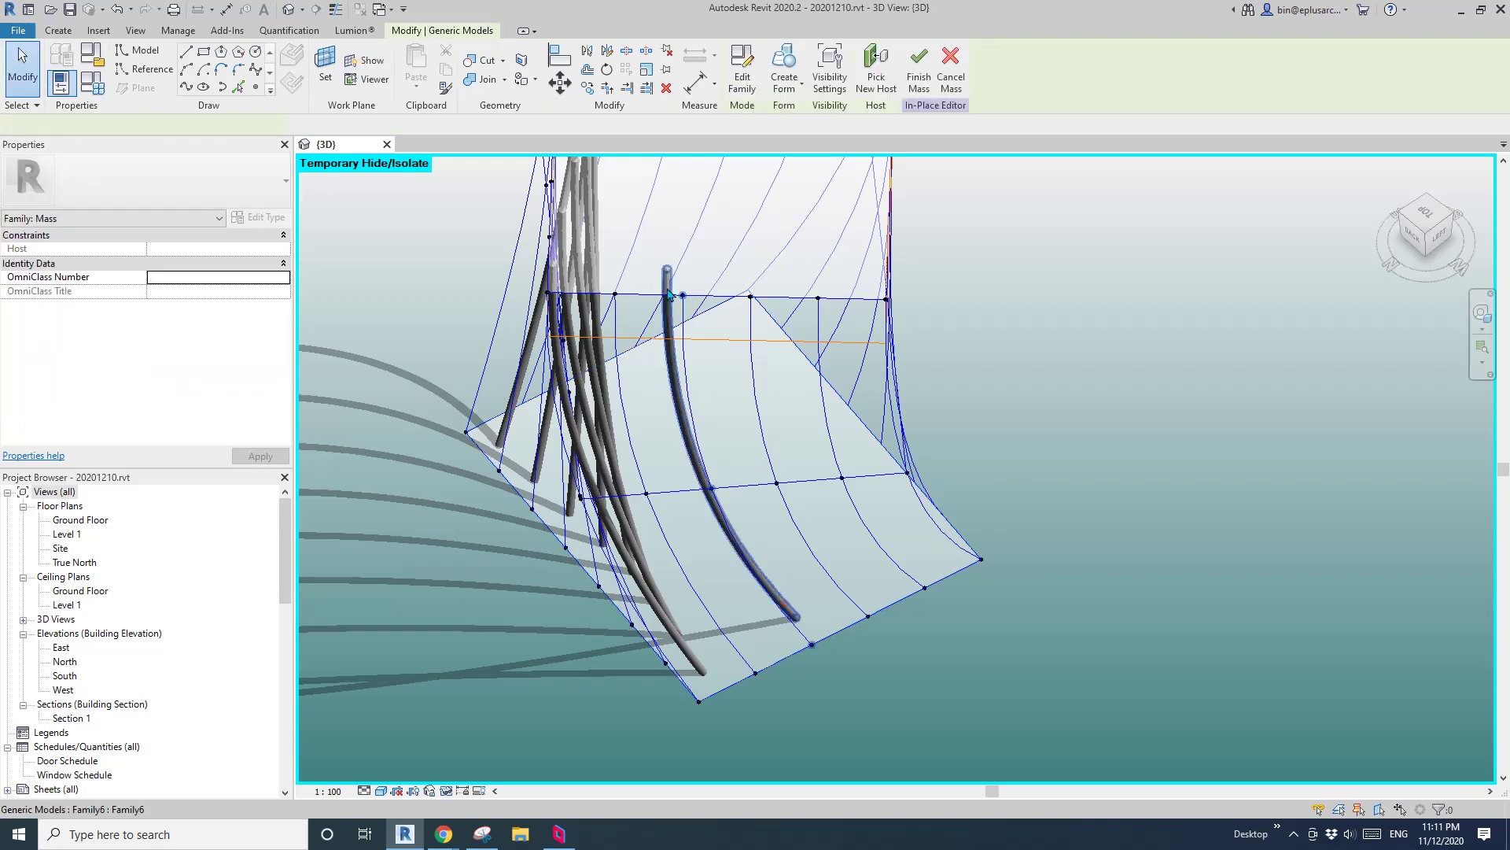
key("Escape")
Repeat the new column along the adjacent divided surface and inspect how both column rows meet at the corner.
middle_click_drag(879, 401, 931, 534, "shift")
scroll(777, 628, "up", 2)
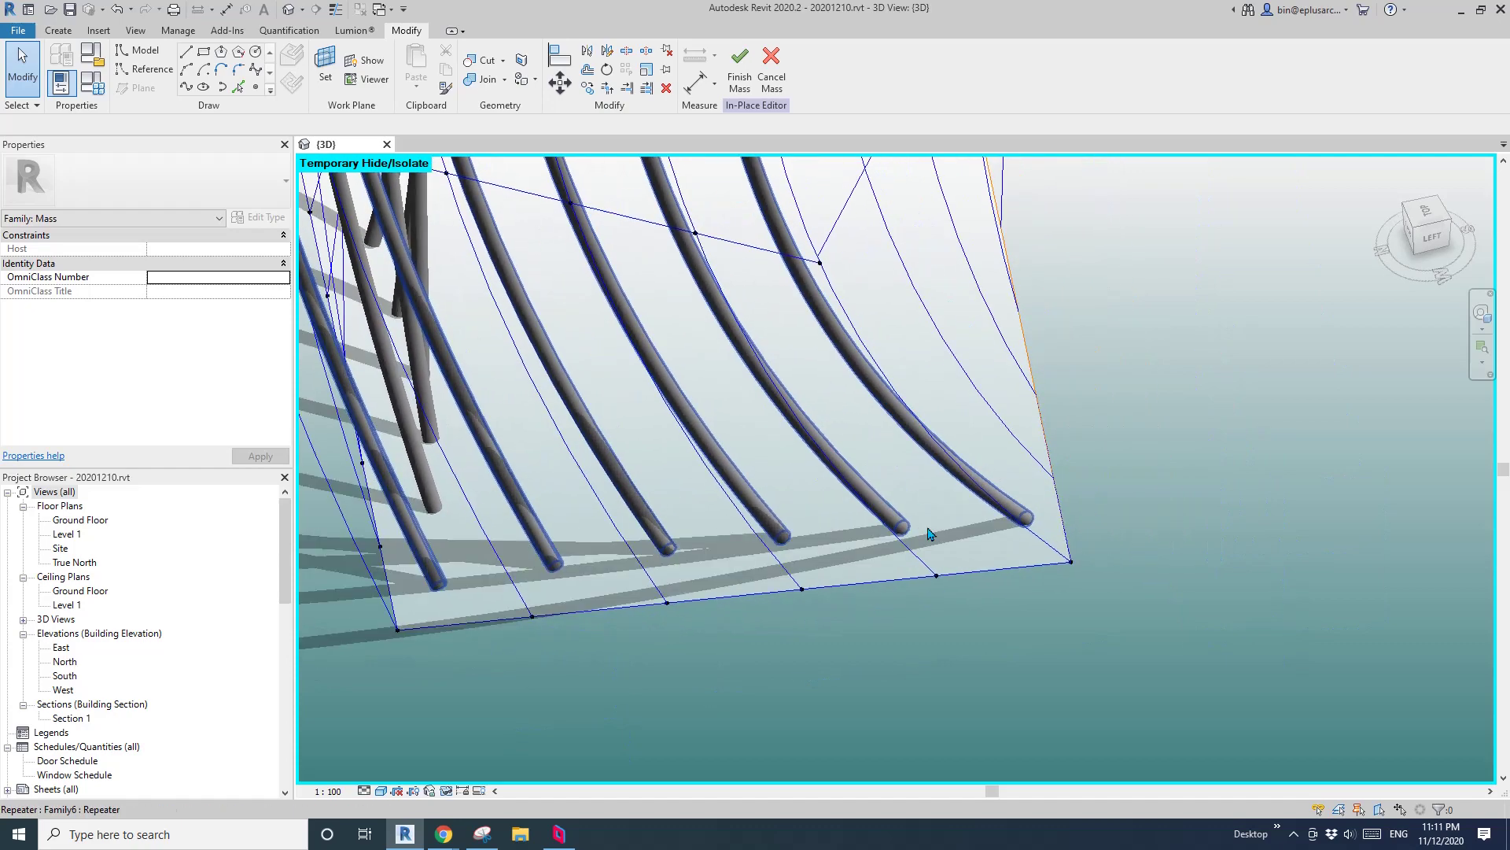
middle_click_drag(797, 539, 912, 386, "shift")
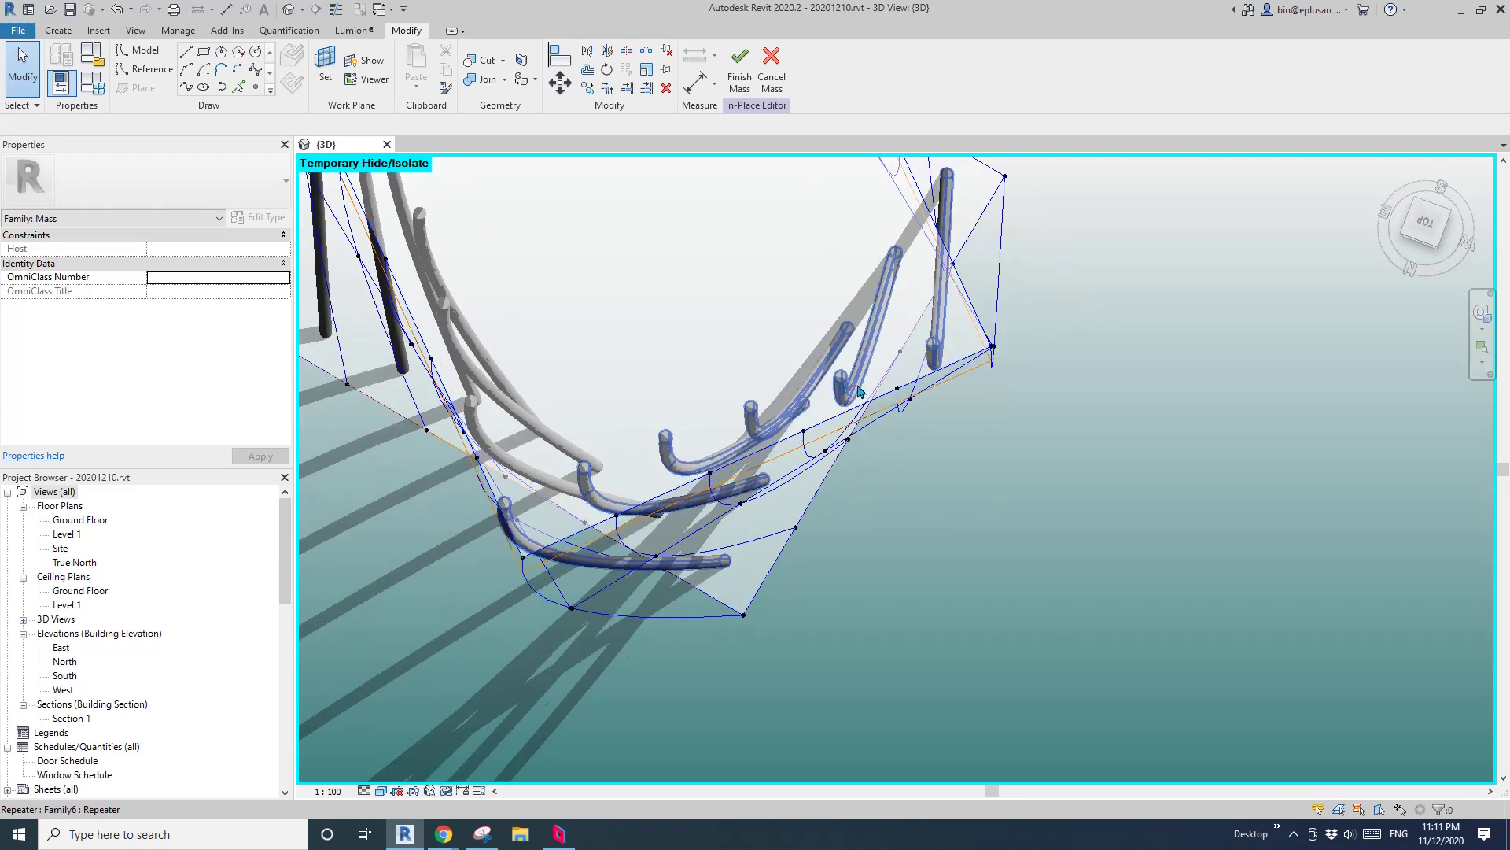
mouse_move(849, 423)
middle_mouse_down("shift")
mouse_move(1004, 250)
mouse_move(916, 332)
mouse_move(795, 297)
mouse_move(593, 290)
mouse_move(590, 351)
mouse_move(776, 437)
mouse_move(802, 550)
middle_mouse_up("shift")
Select a single repeated column within the repeater and open its family for editing.
key("Tab")
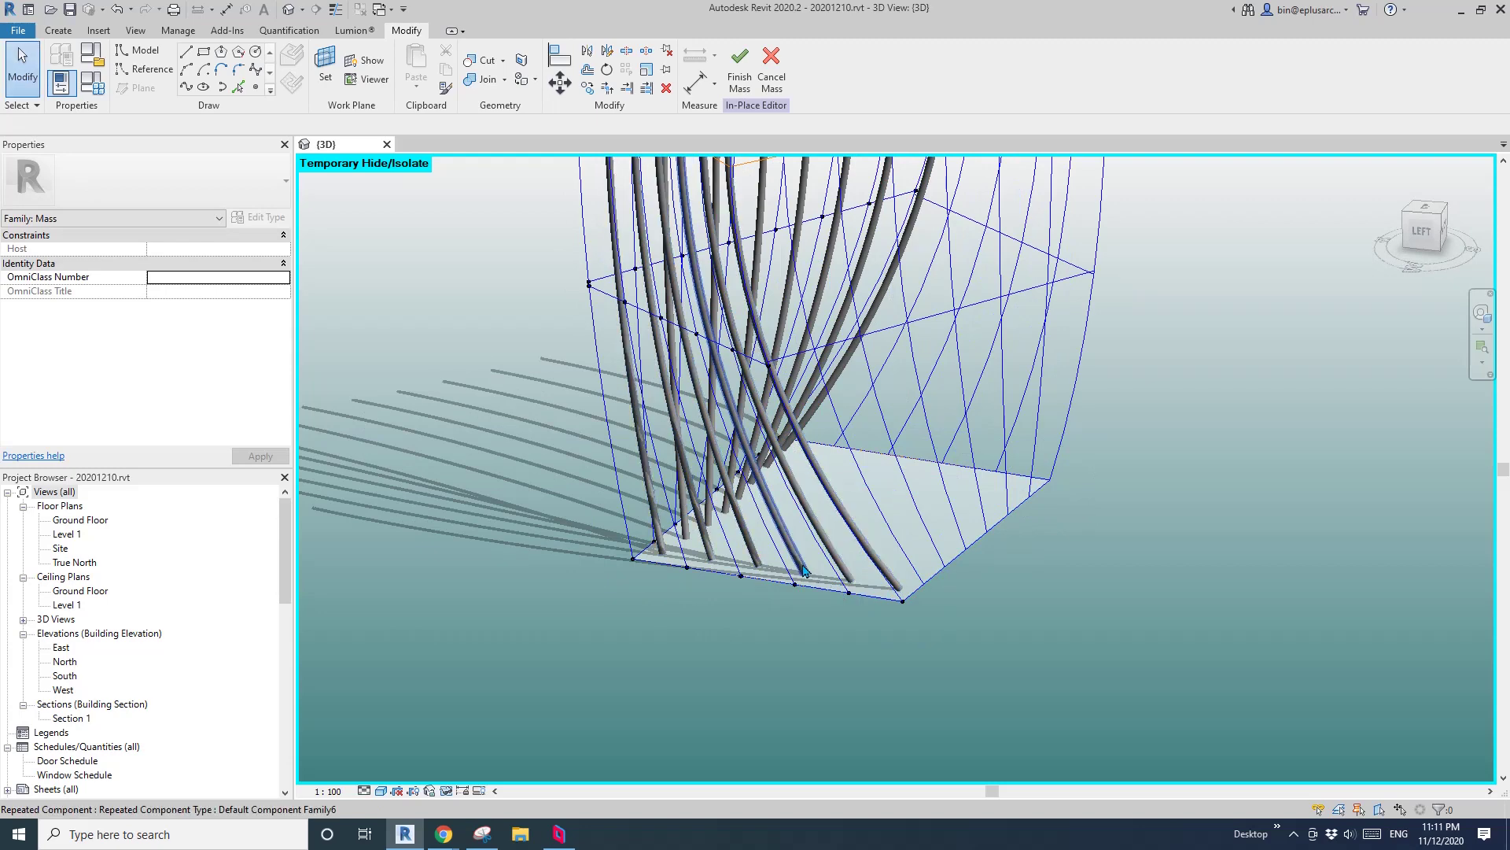
left_click(805, 570)
middle_click_drag(784, 300, 761, 366)
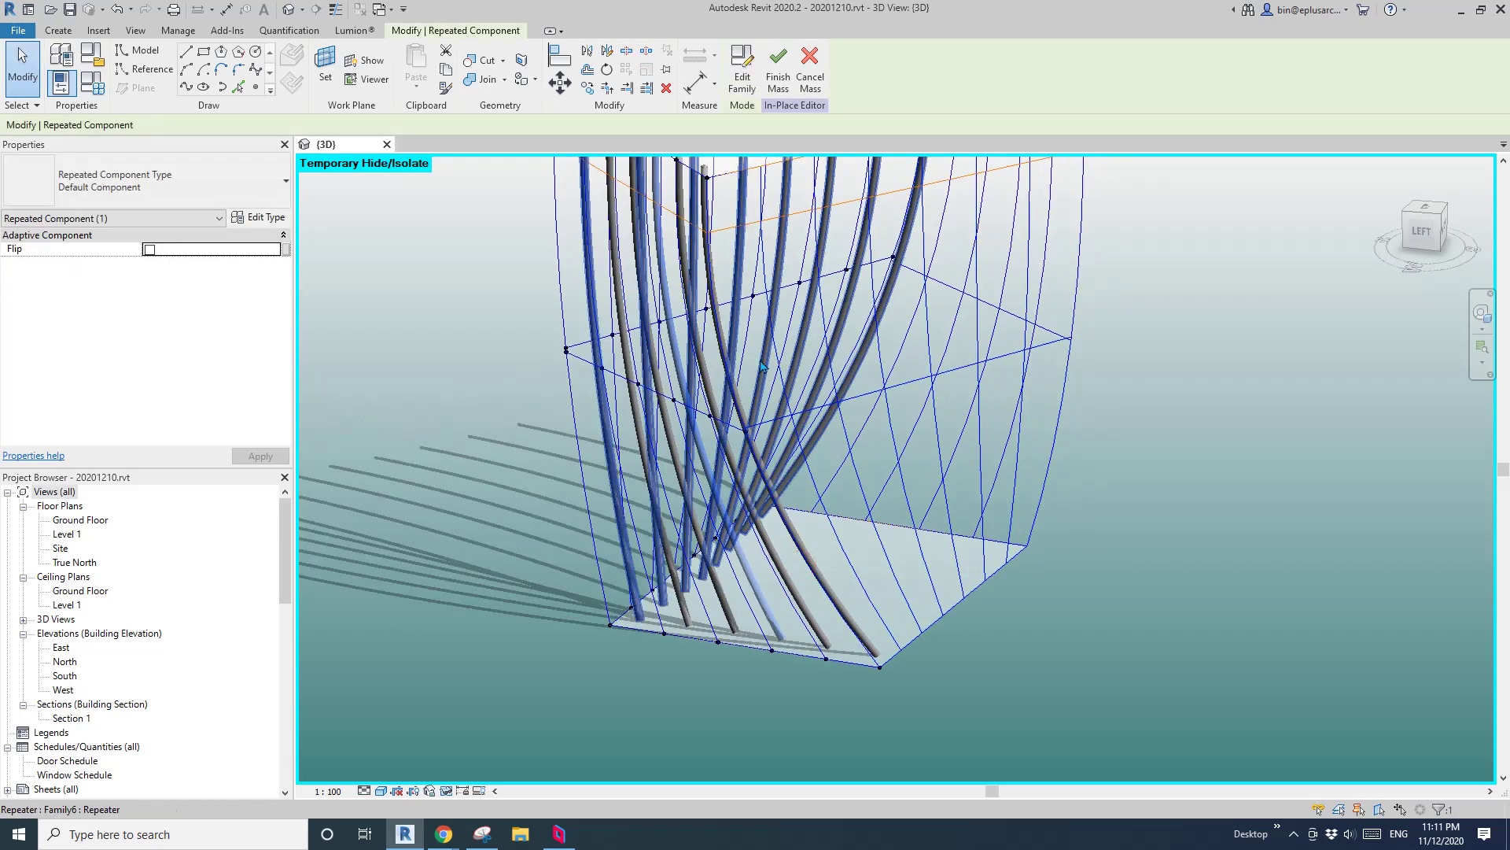
left_click(738, 75)
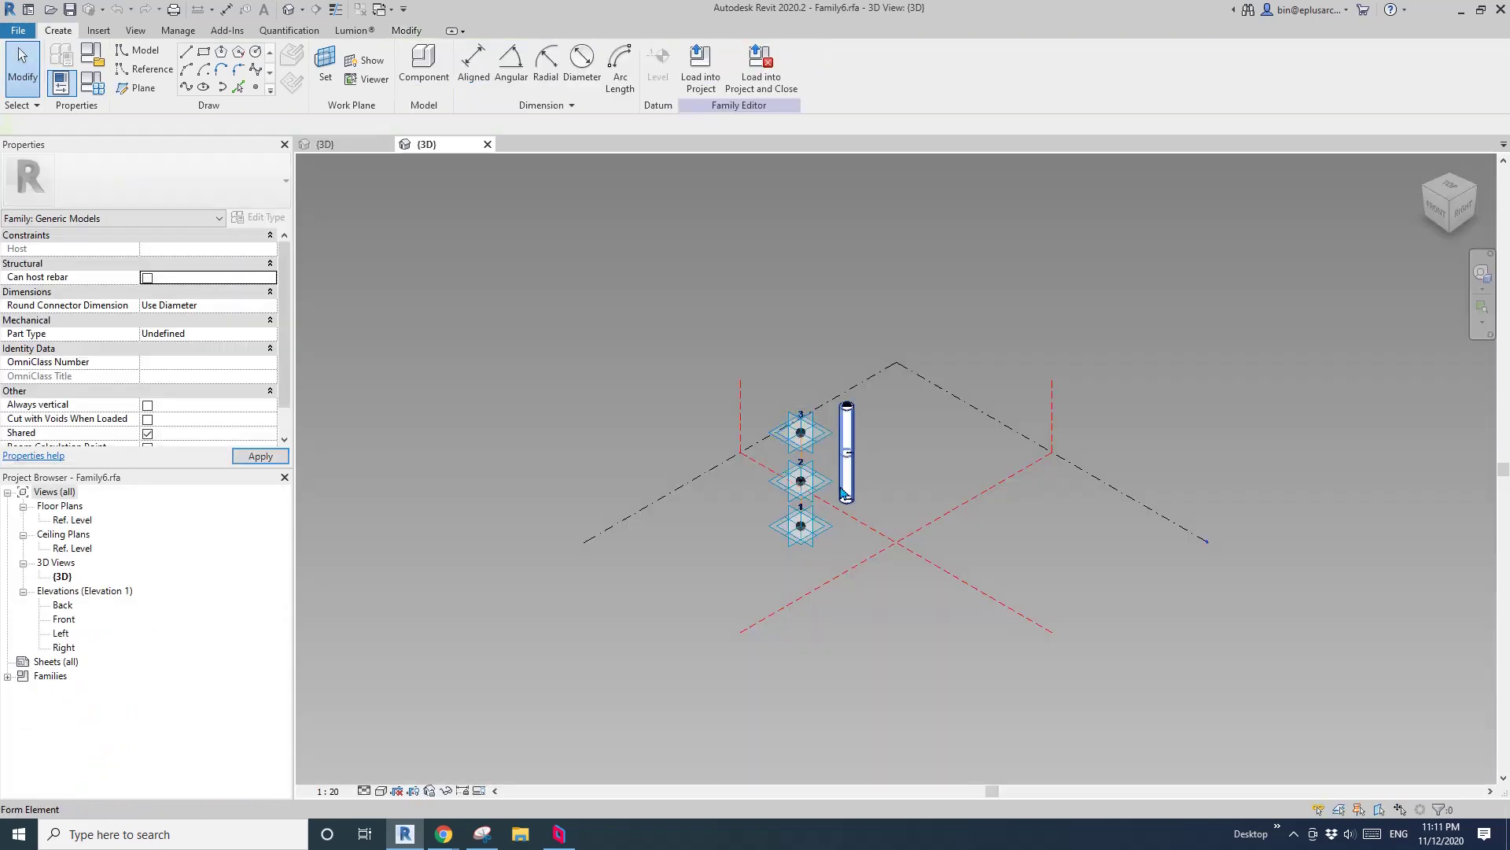
Delete the column's solid form in the family, keeping its circular profiles and points.
scroll(866, 484, "up", 2)
middle_click_drag(865, 484, 726, 447)
left_click(887, 413)
key("Delete")
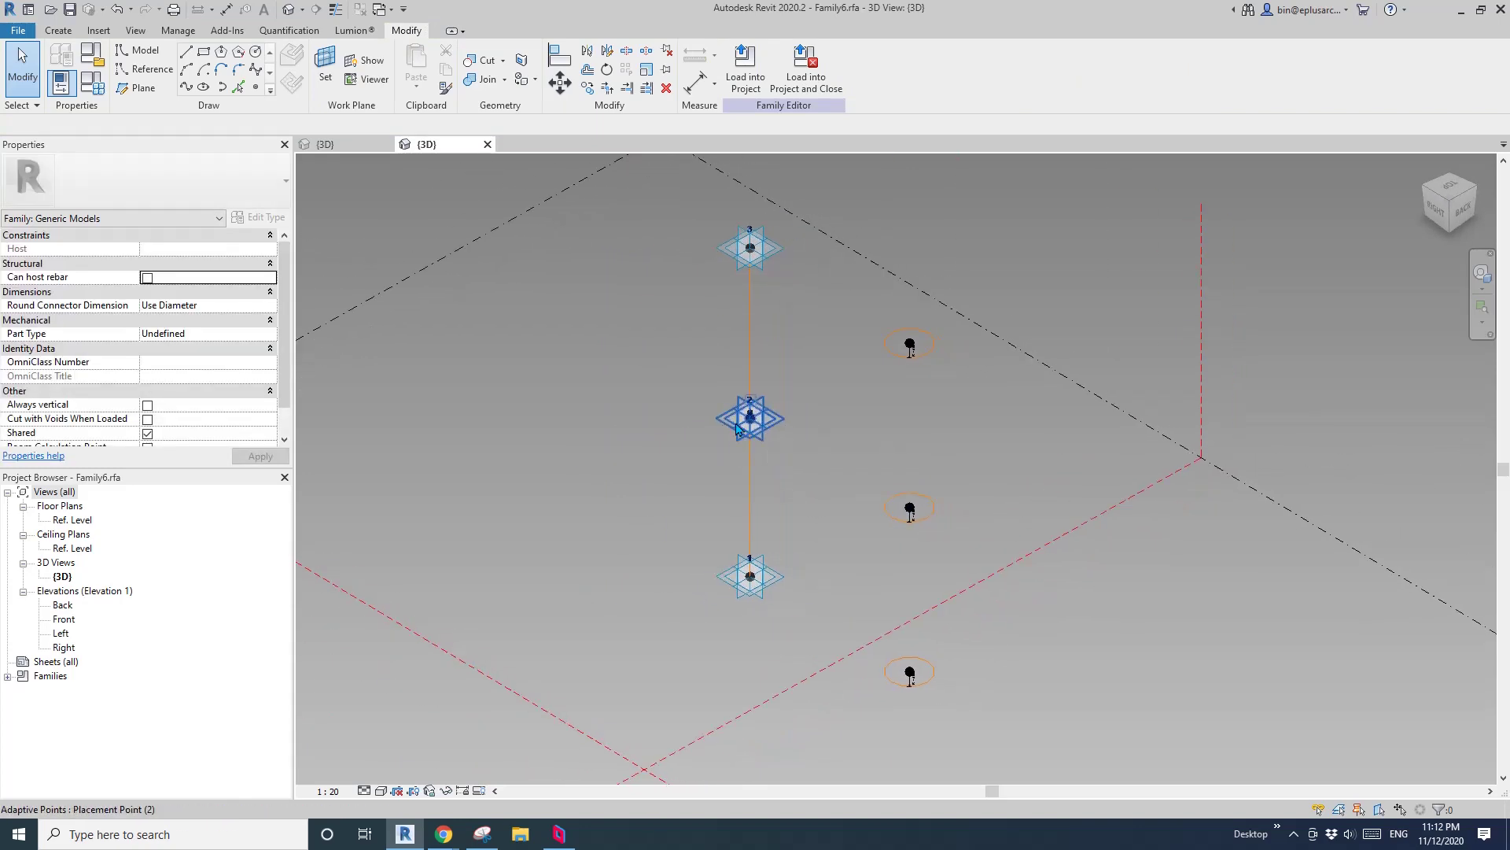
middle_click_drag(735, 430, 834, 466)
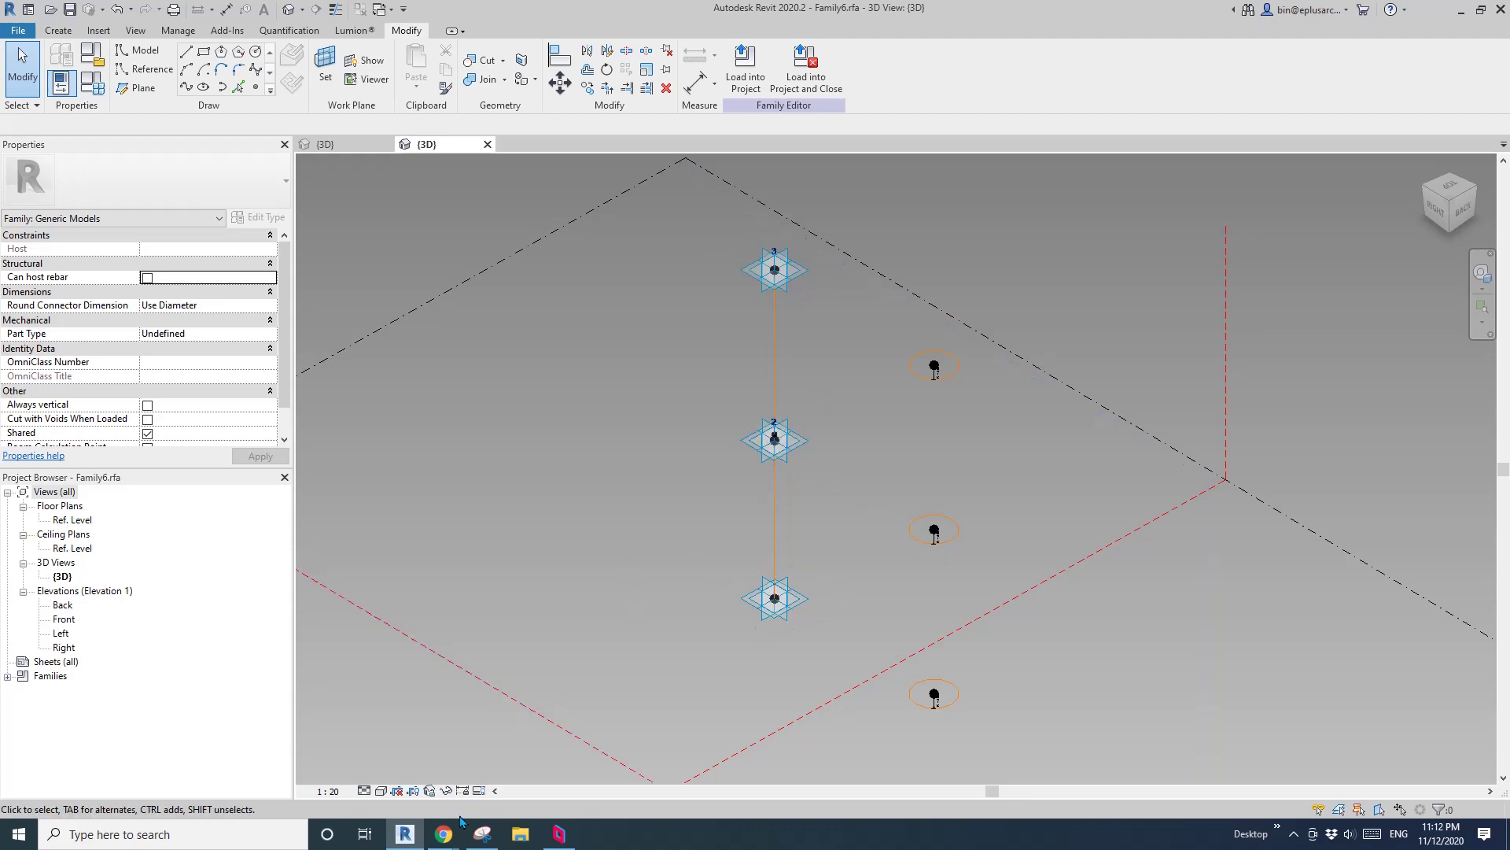
Check the column rows in the project, then copy the family's three adaptive points about 1900 mm sideways in the Back view.
left_click(364, 144)
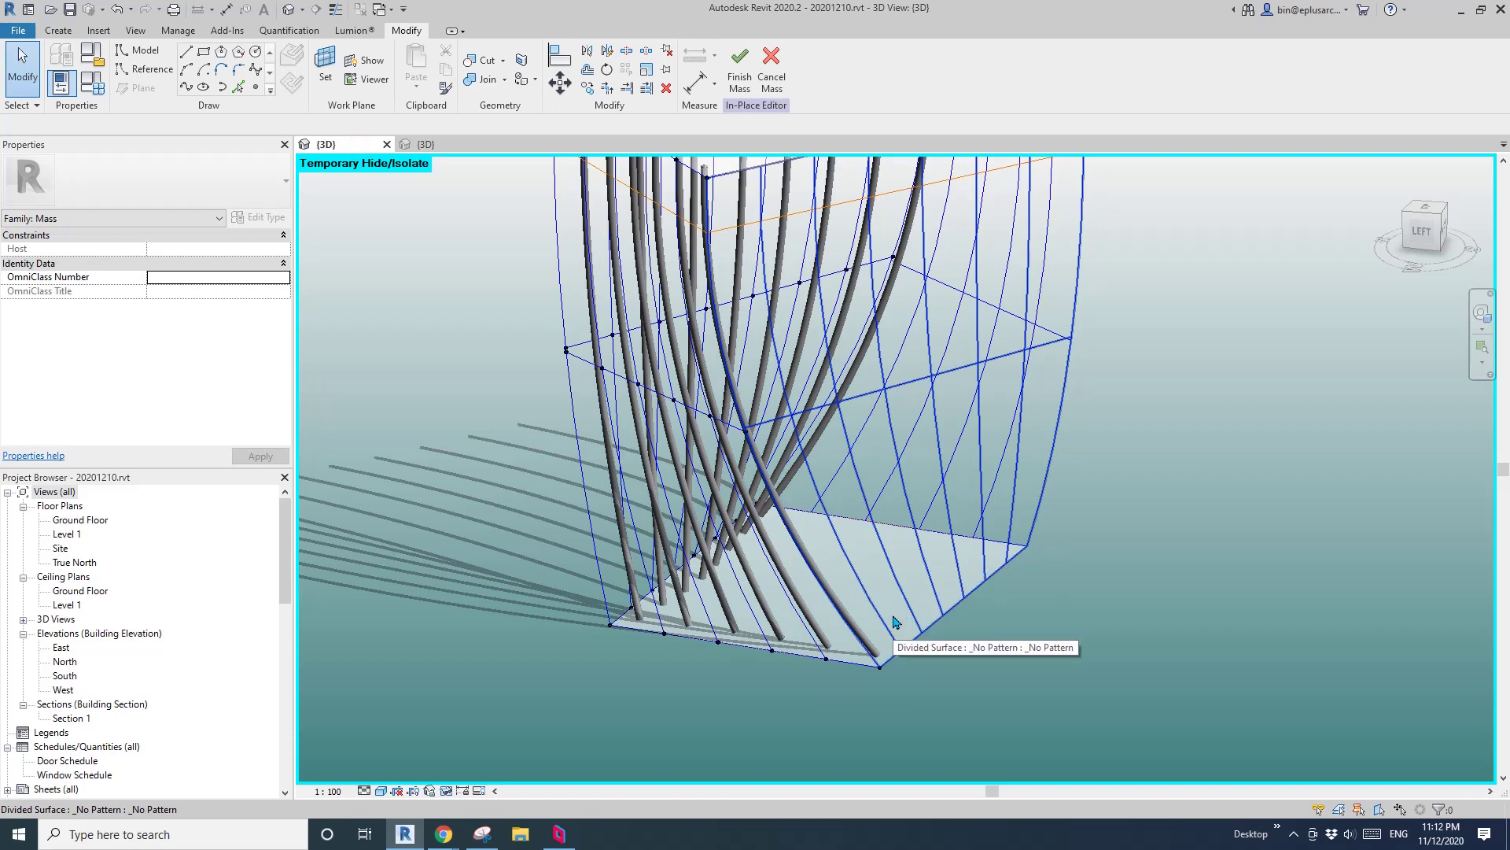
left_click(426, 144)
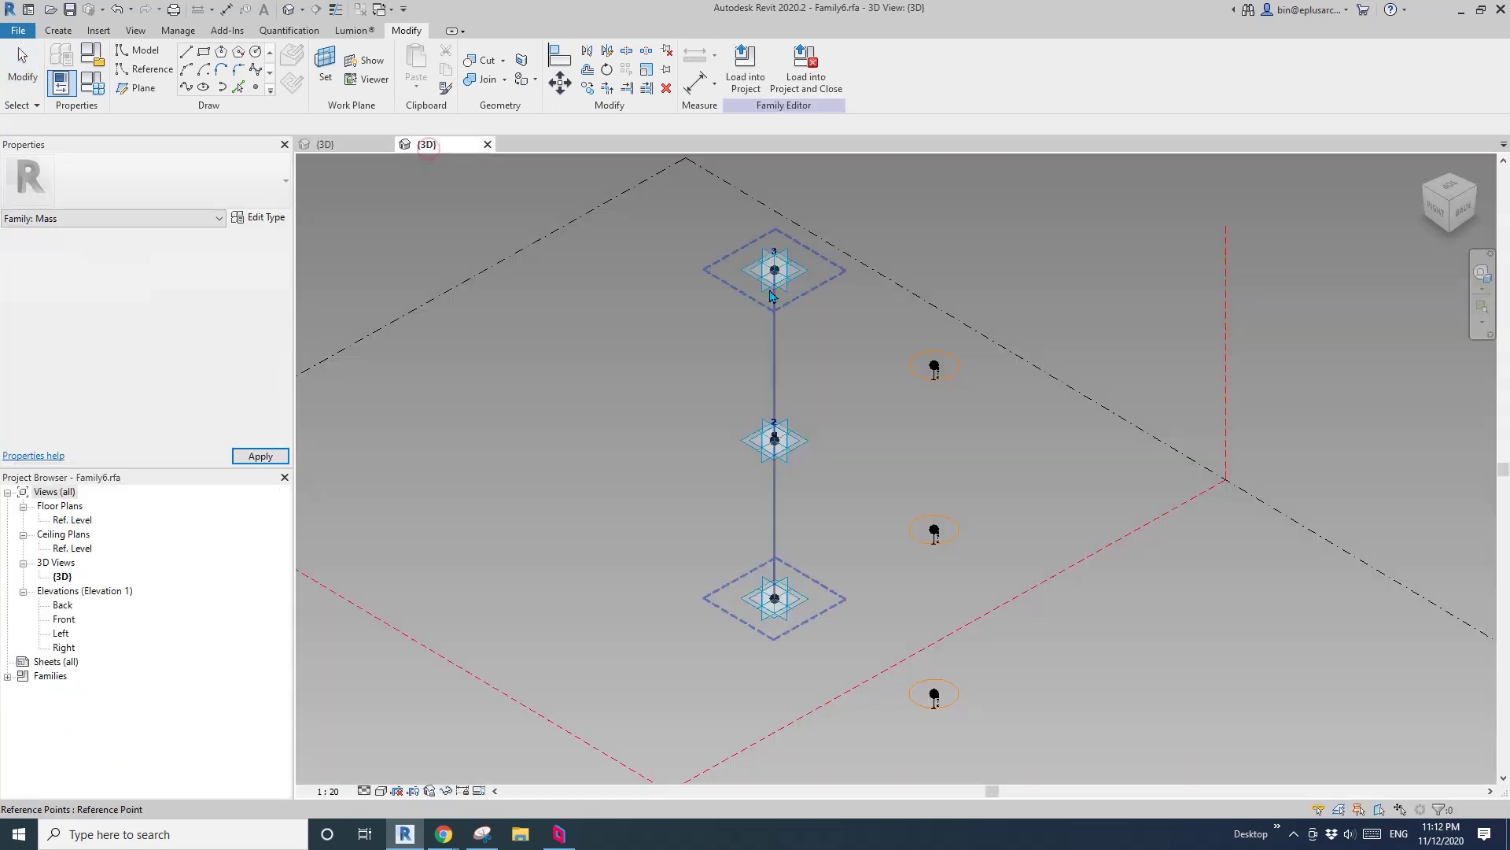
middle_click_drag(756, 551, 824, 425, "shift")
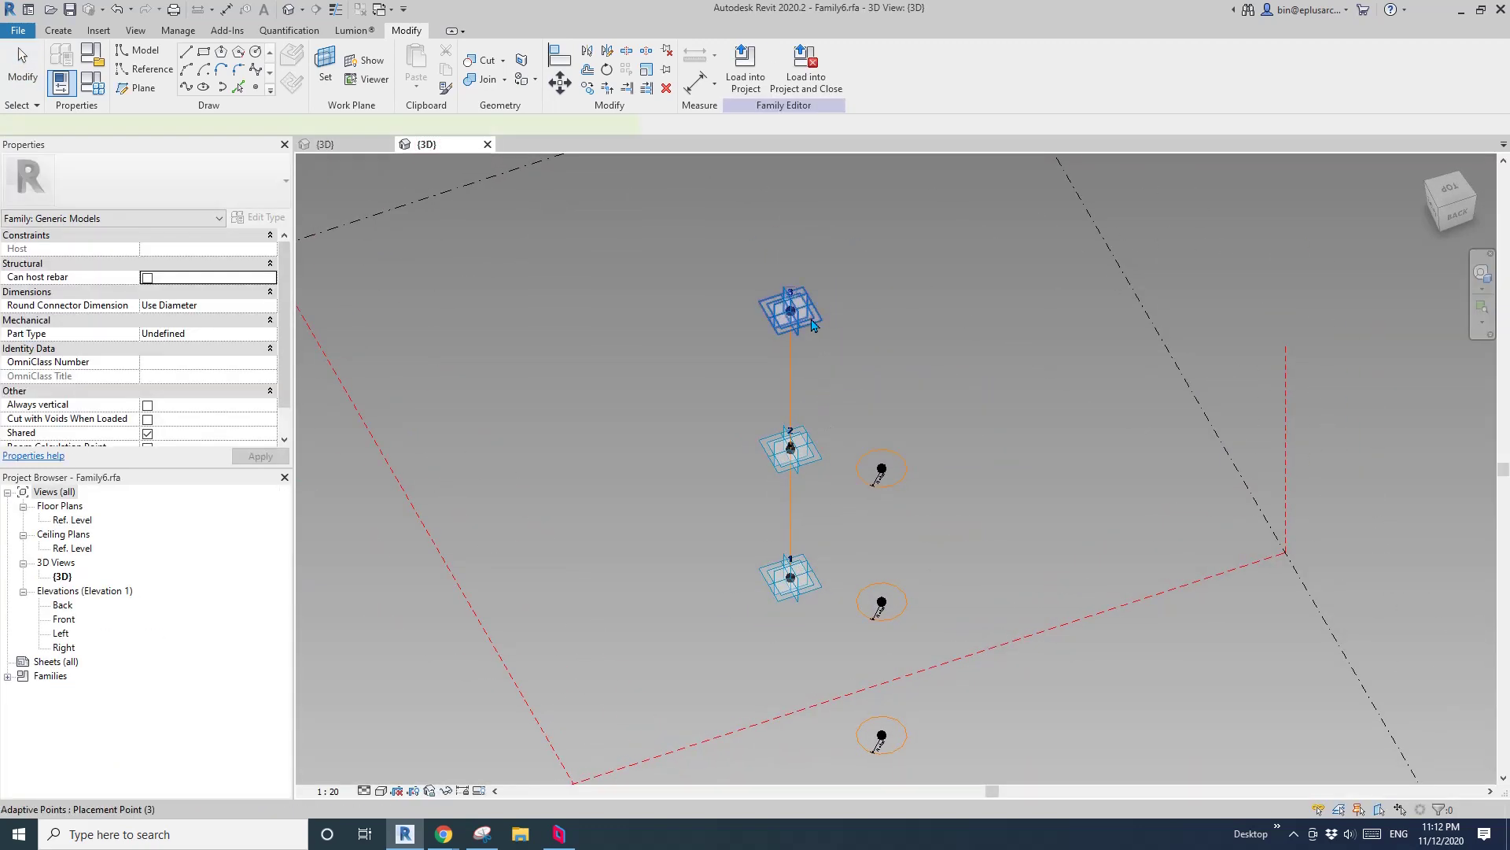
left_click(811, 319)
left_click(811, 450, "ctrl")
left_click(814, 581, "ctrl")
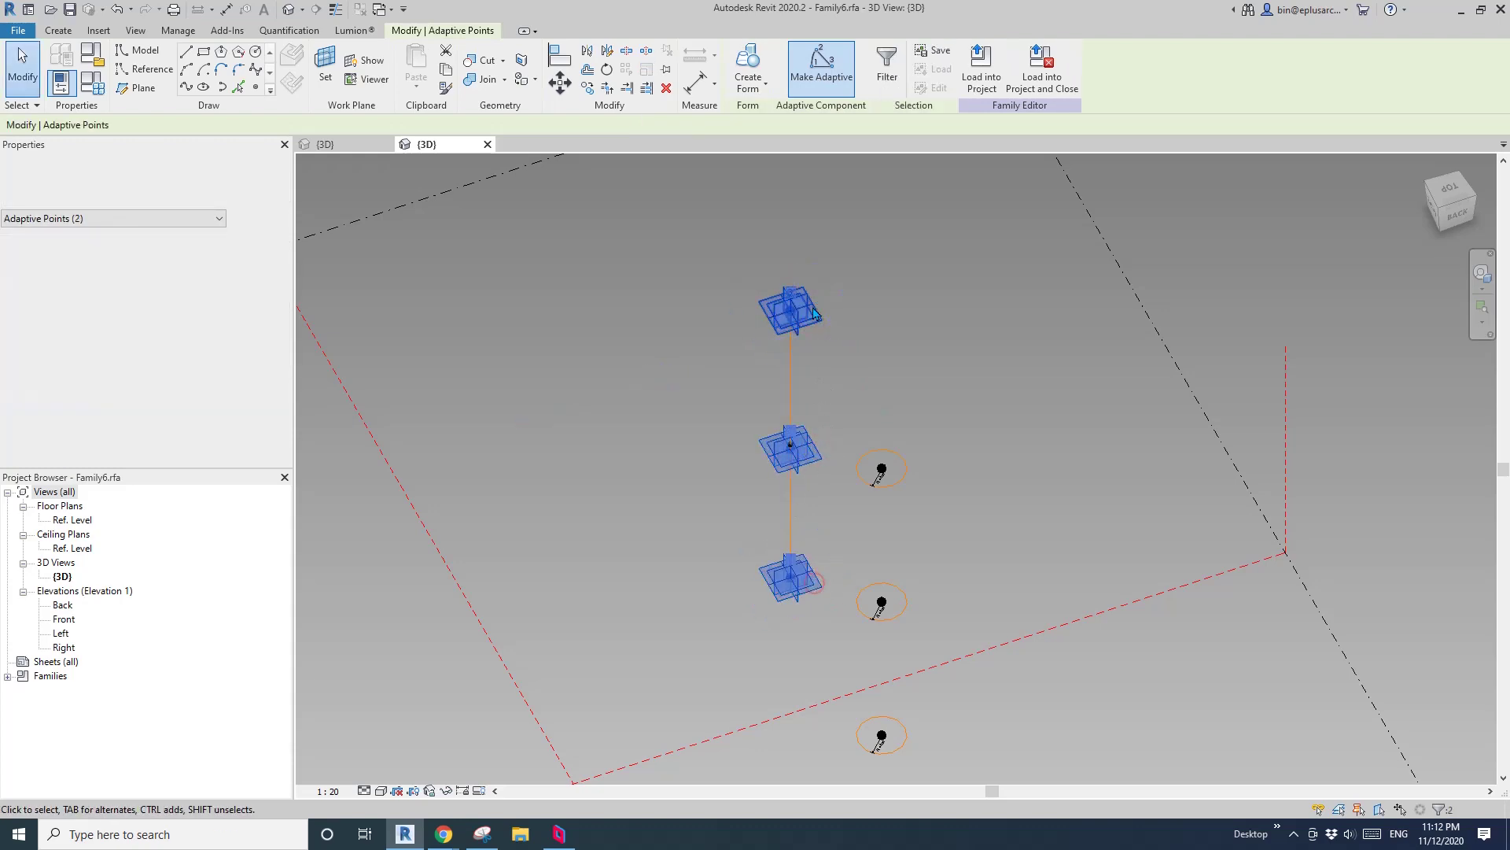
left_click(819, 438, "ctrl")
left_click(1459, 218)
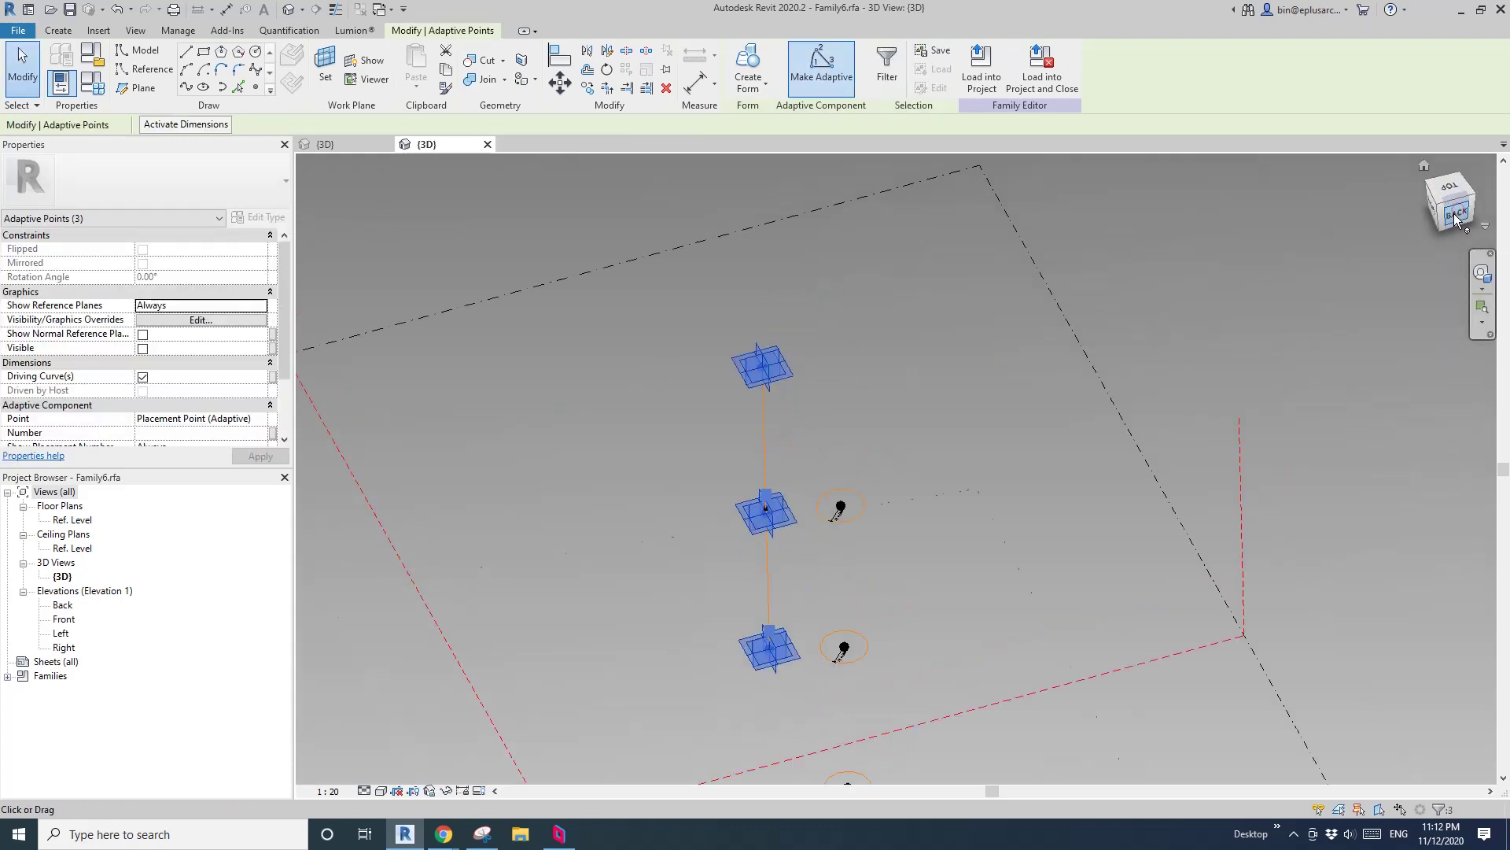
left_click(991, 332)
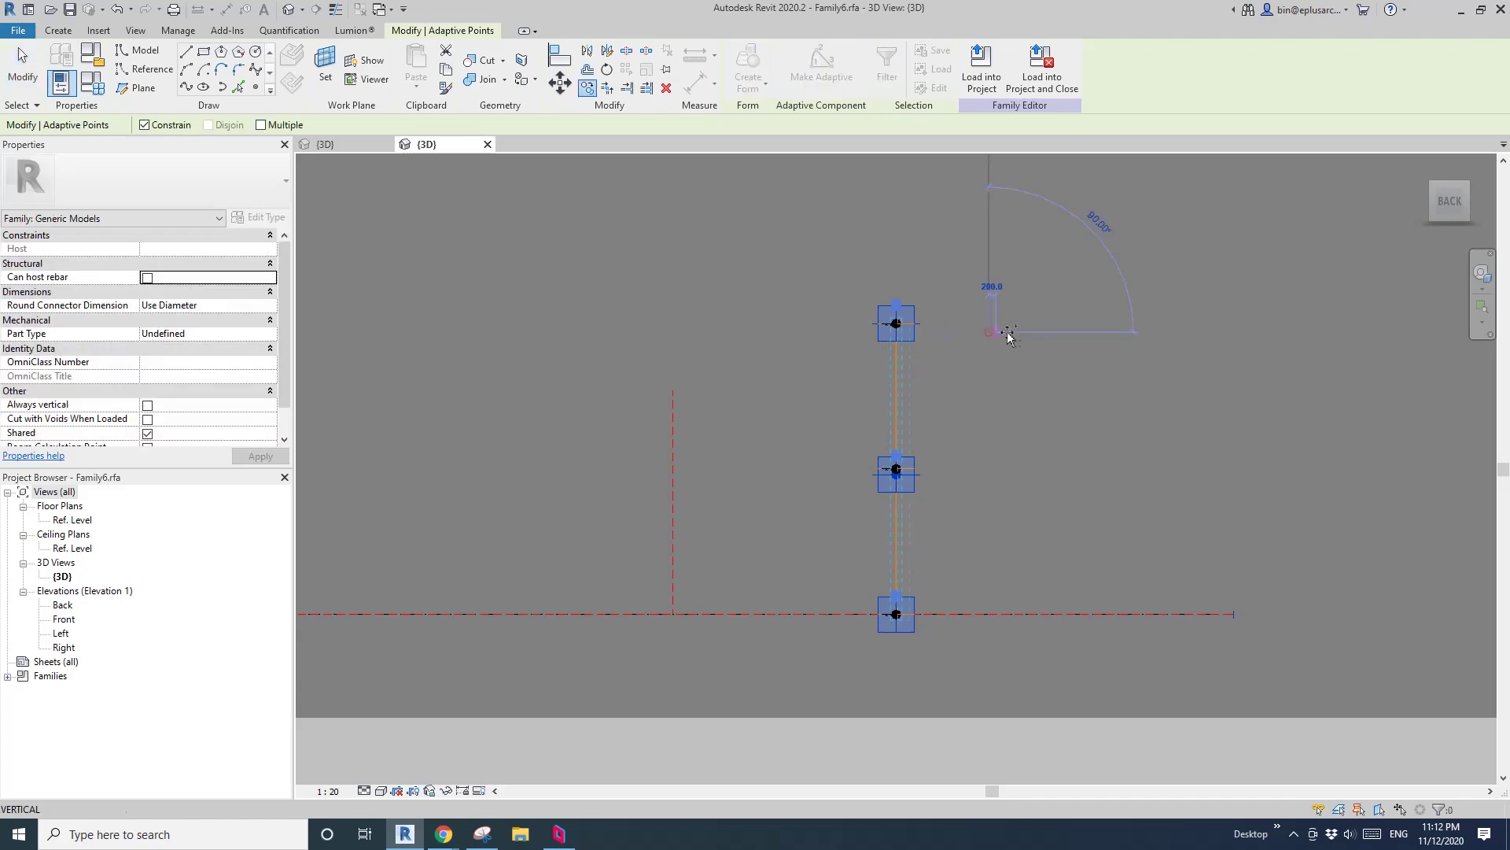
left_click(1060, 339)
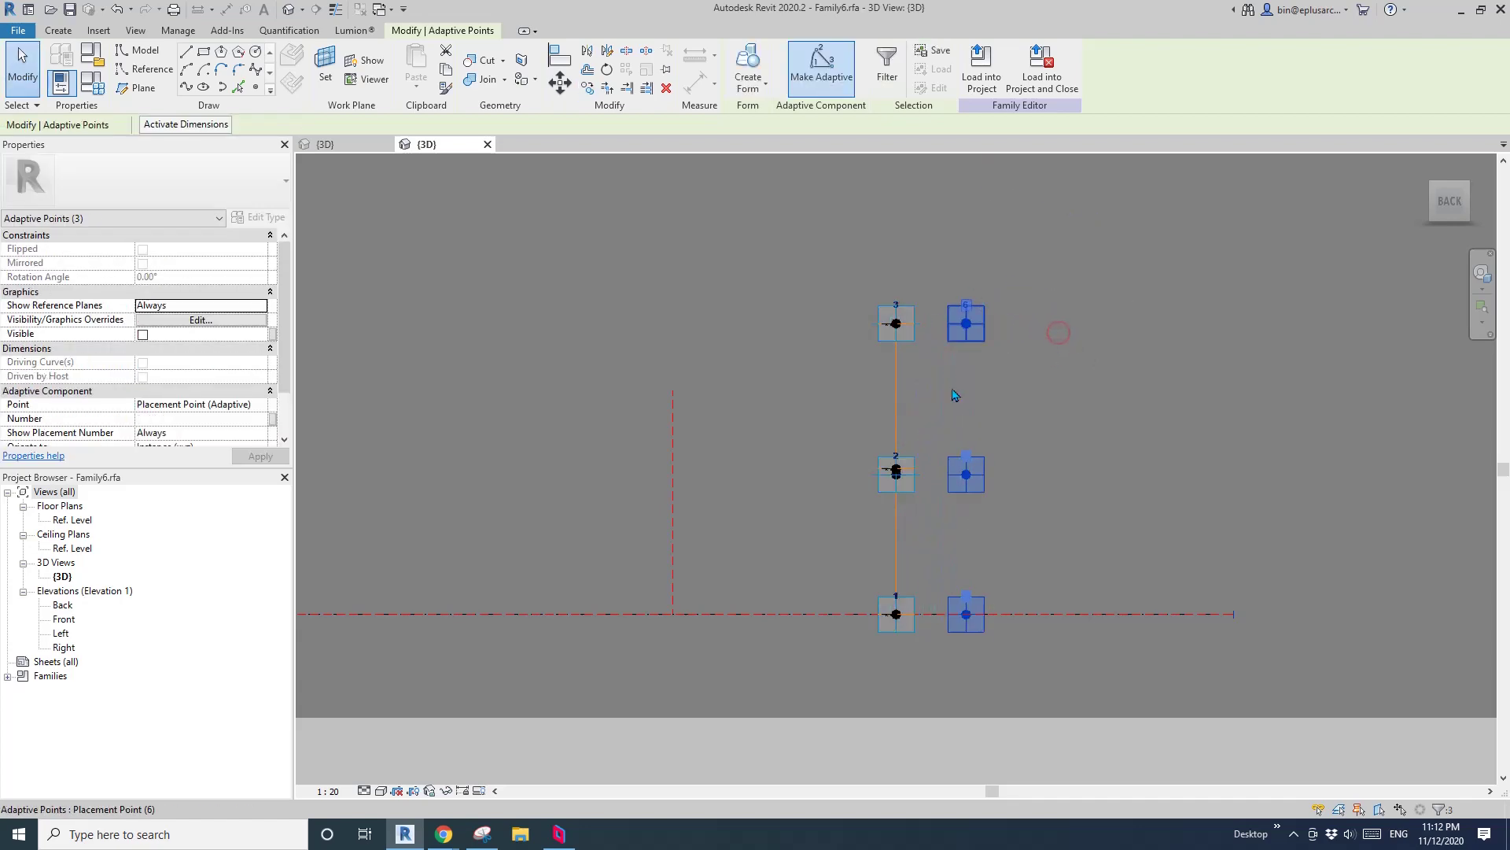
key("Escape")
Renumber the uppermost copied adaptive point as placement point 4.
middle_click_drag(941, 530, 897, 574, "shift")
scroll(860, 393, "down", 2)
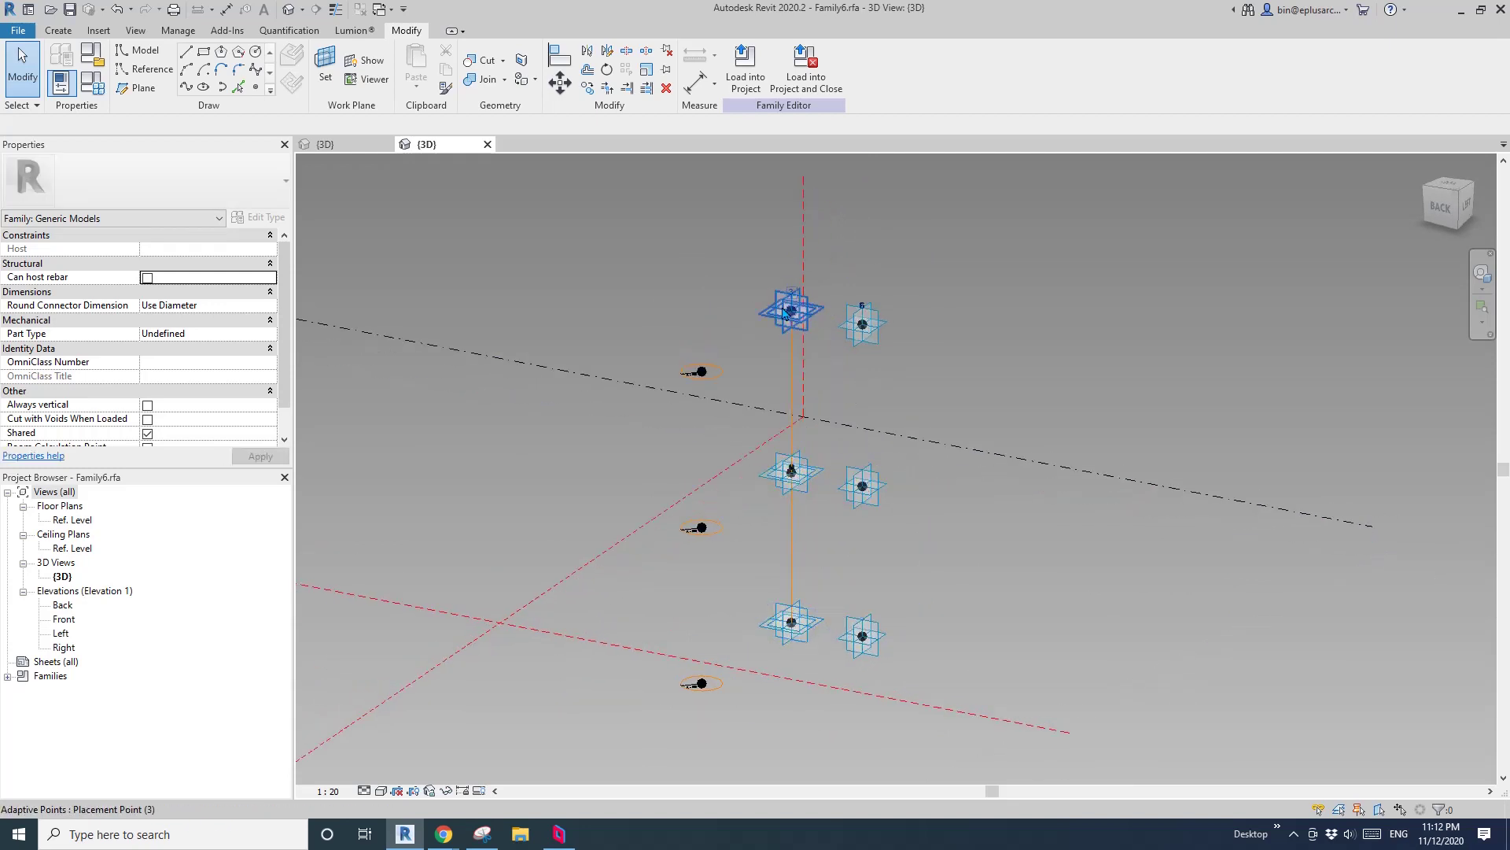
left_click(865, 306)
type("4")
left_click(972, 288)
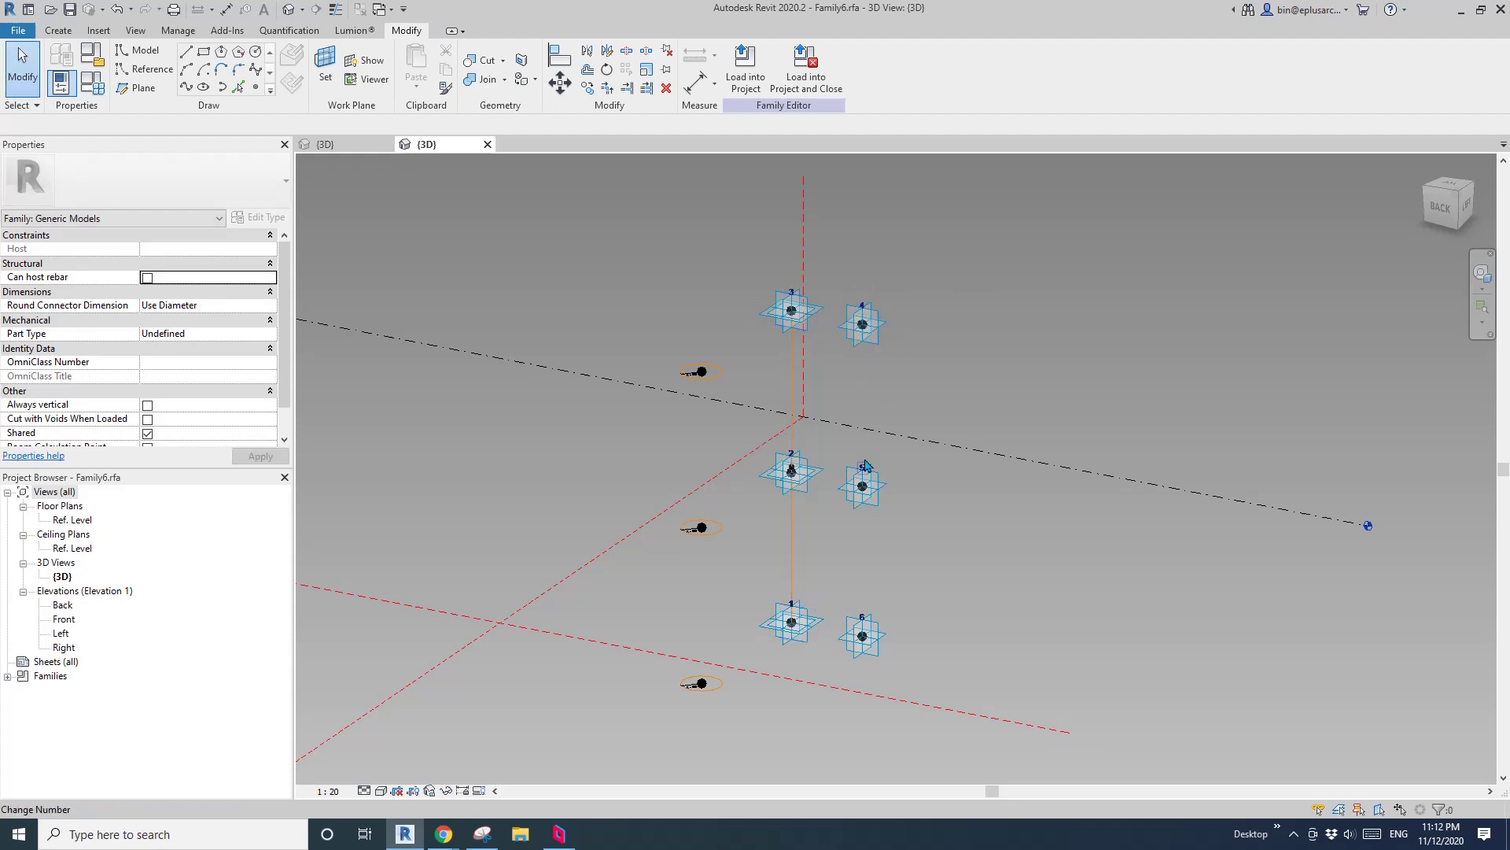
Connect adaptive points 3 and 4 with a spline through points and convert it to a reference line.
middle_click_drag(904, 668, 724, 473, "shift")
scroll(733, 293, "up", 2)
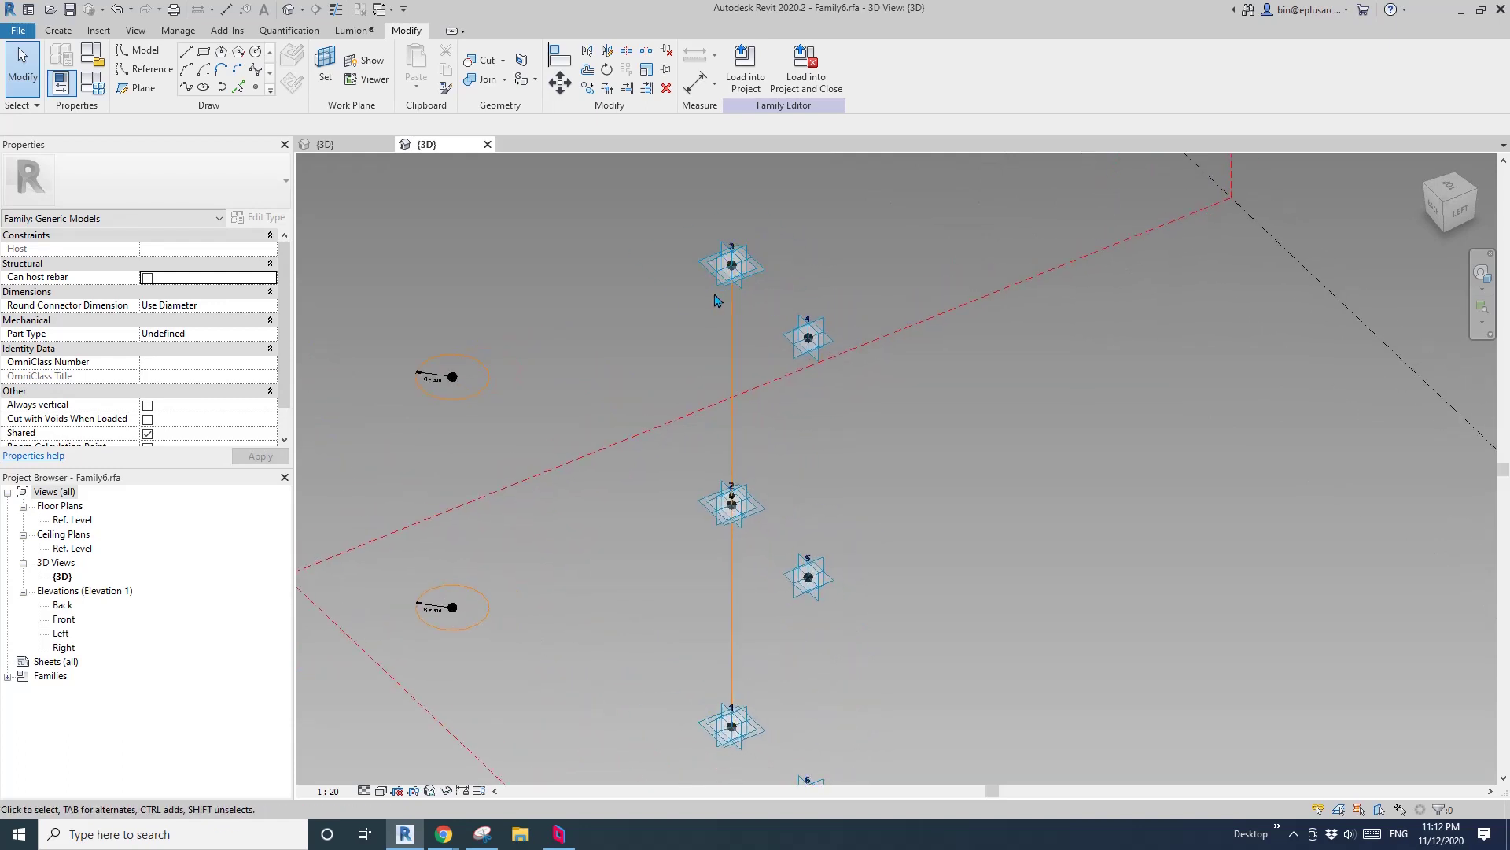
left_click(752, 281)
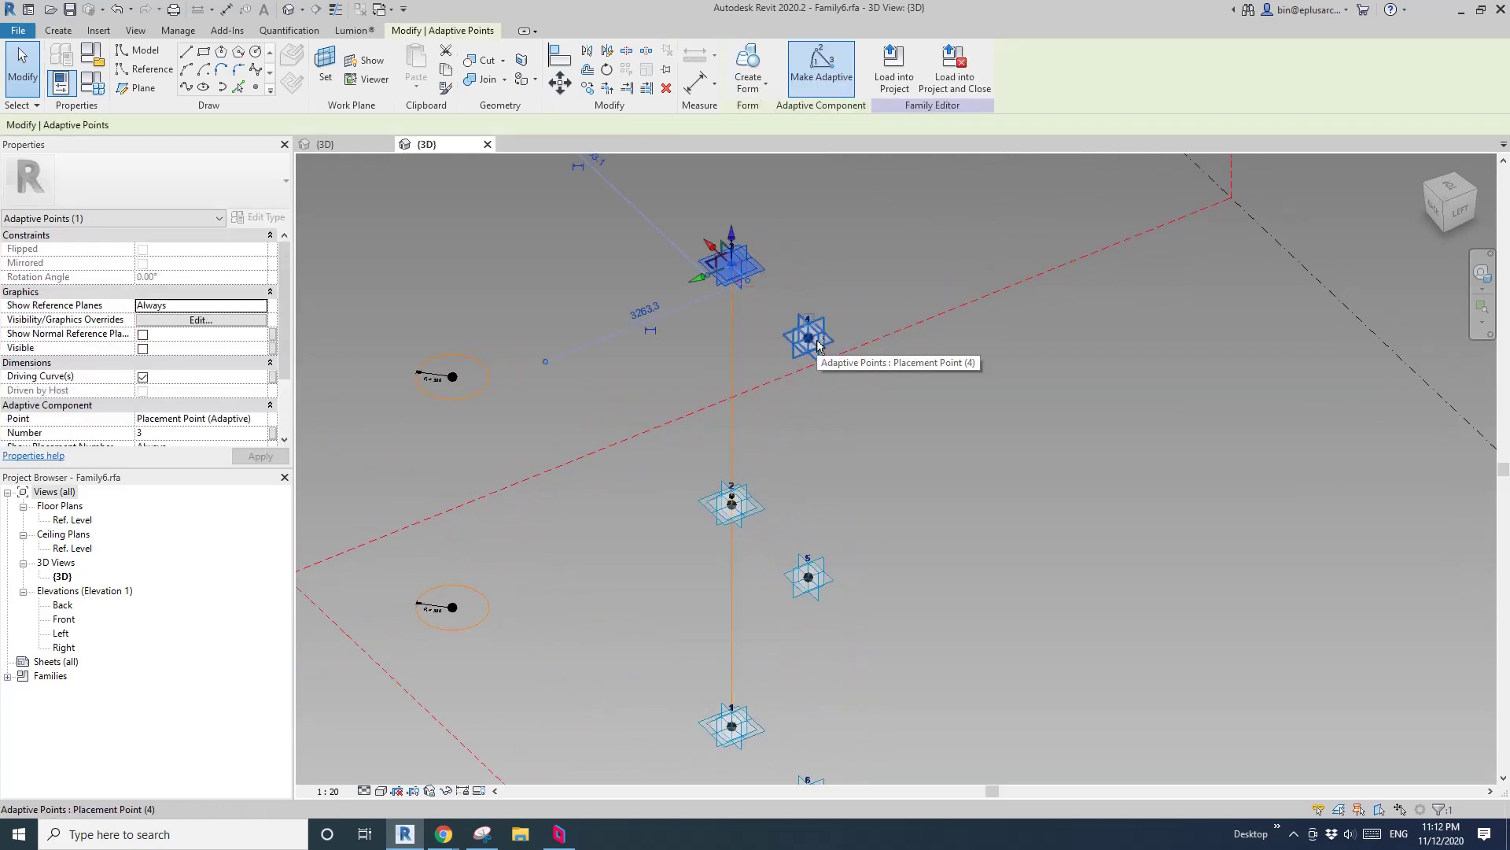
left_click(811, 326, "ctrl")
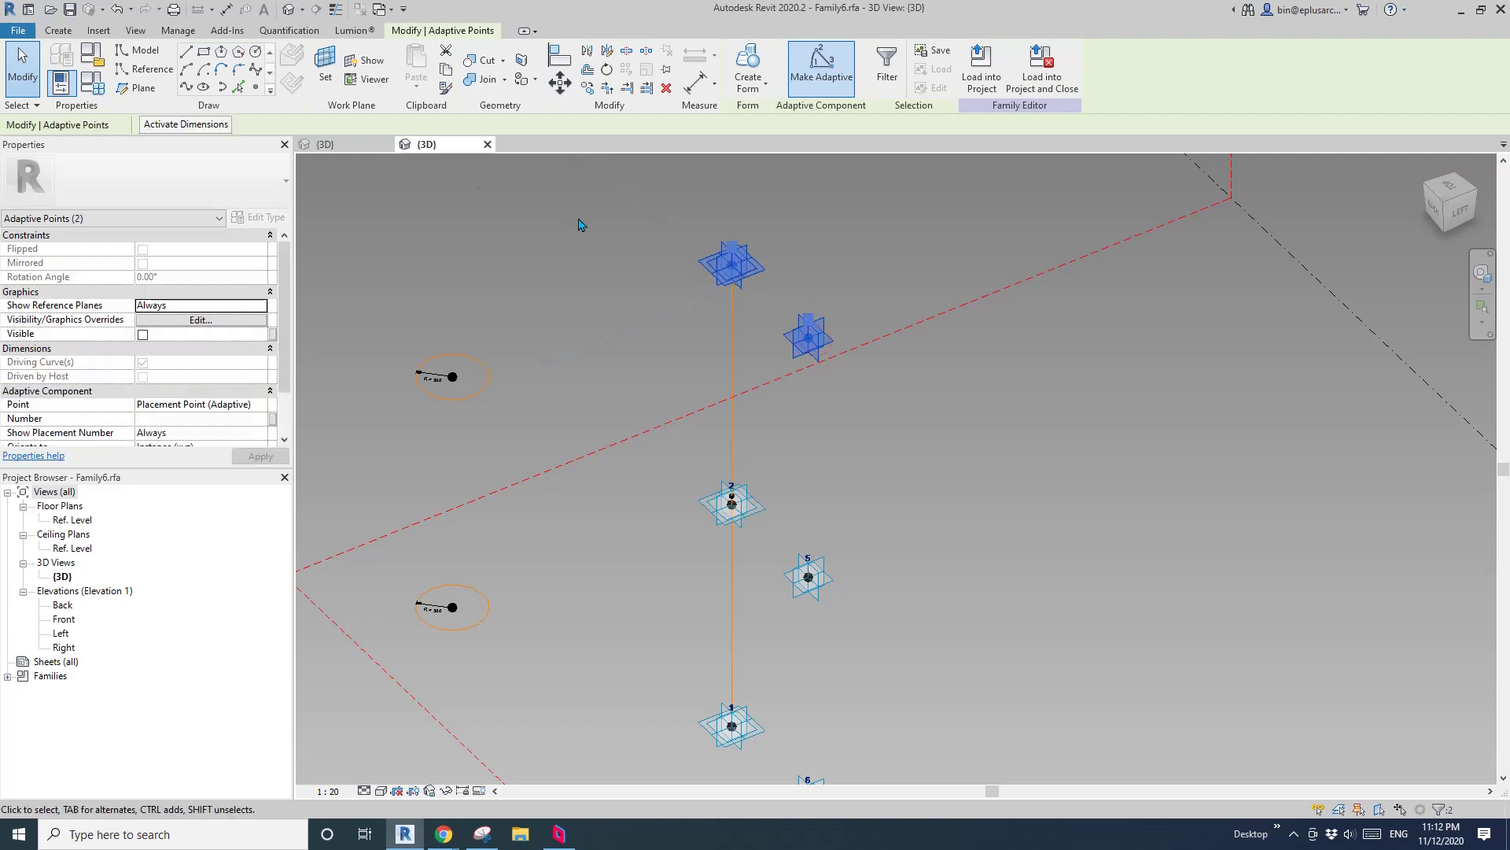
left_click(188, 87)
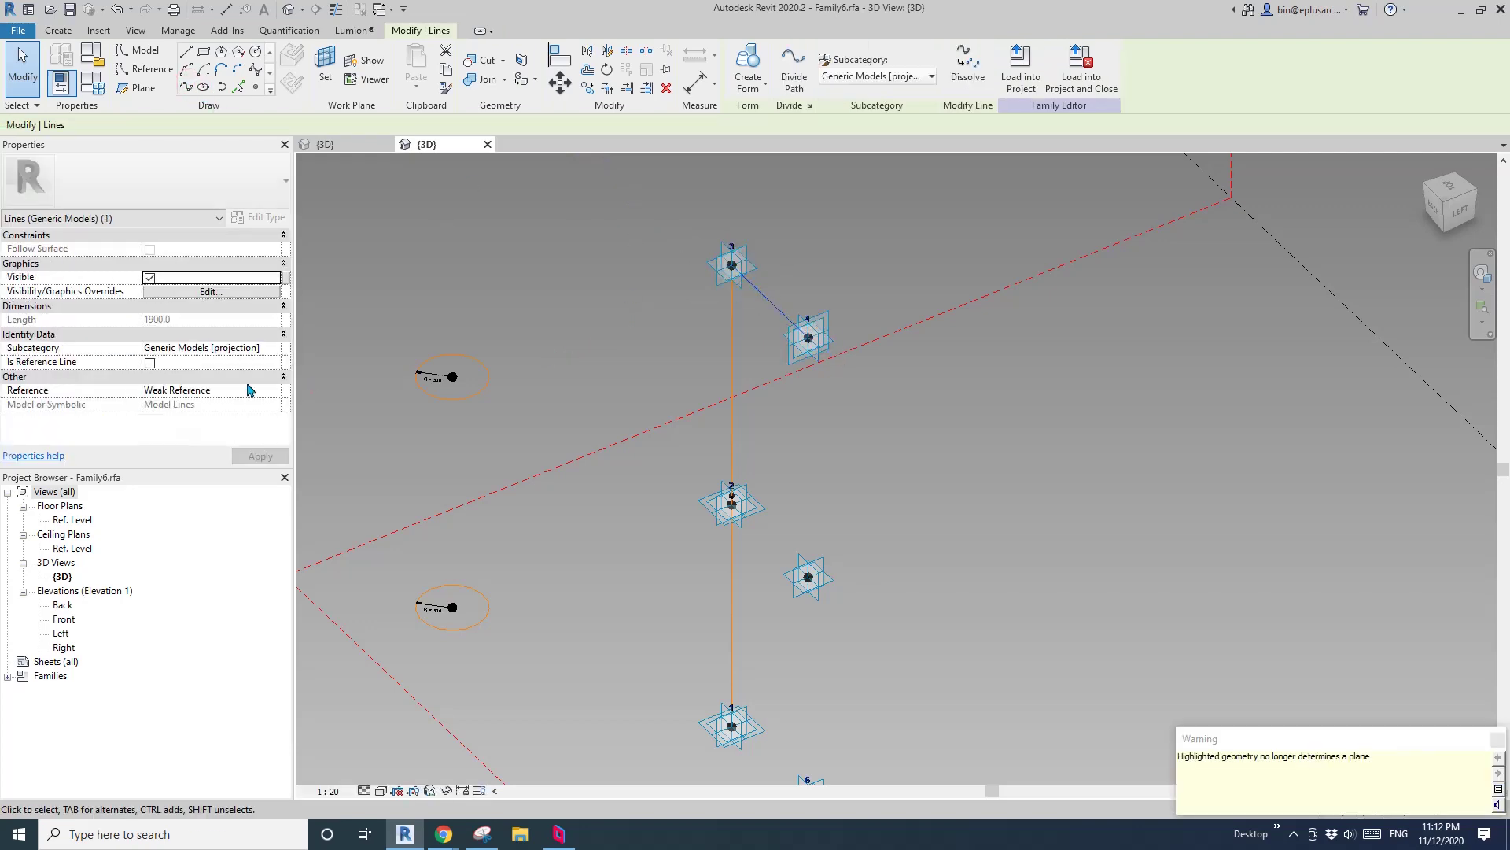
left_click(151, 363)
middle_click_drag(839, 471, 792, 318)
key("Escape")
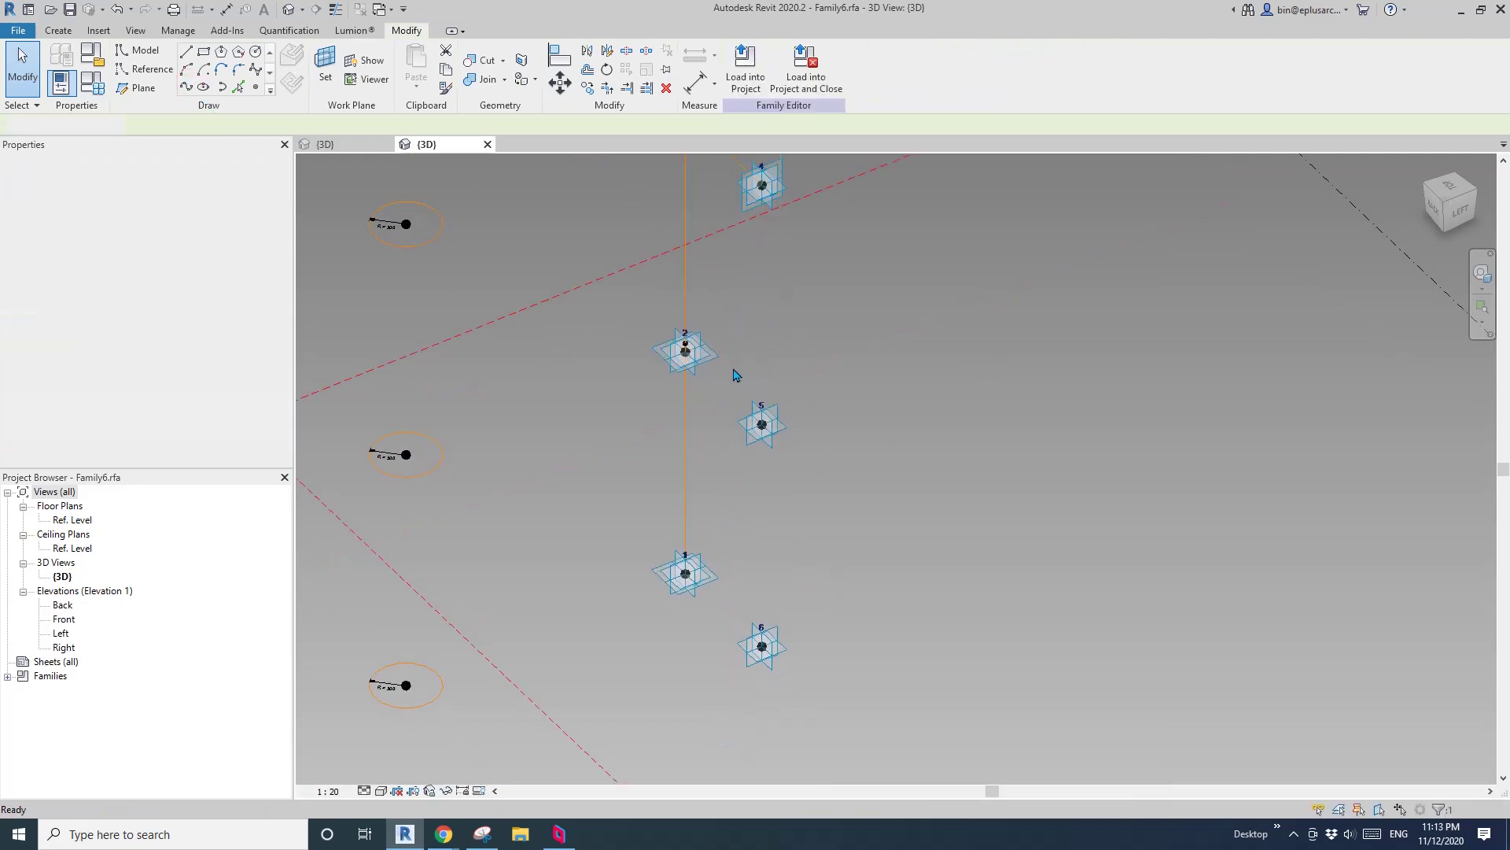
Connect the middle adaptive points 2 and 5 with a spline through points and make it a reference line.
left_click(722, 373)
left_click(761, 425, "ctrl")
left_click(187, 87)
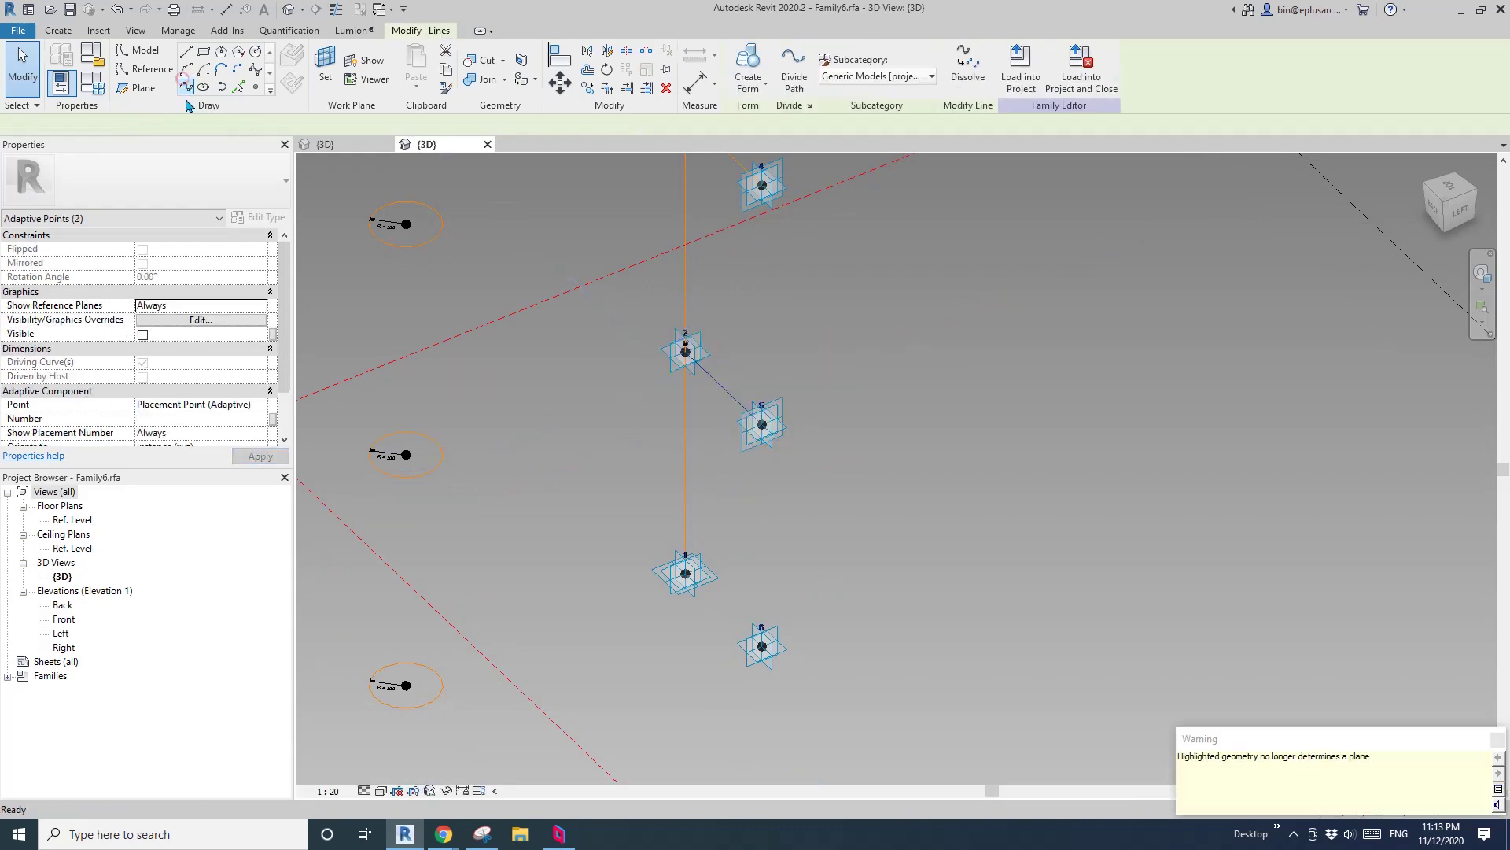
left_click(149, 362)
key("Escape")
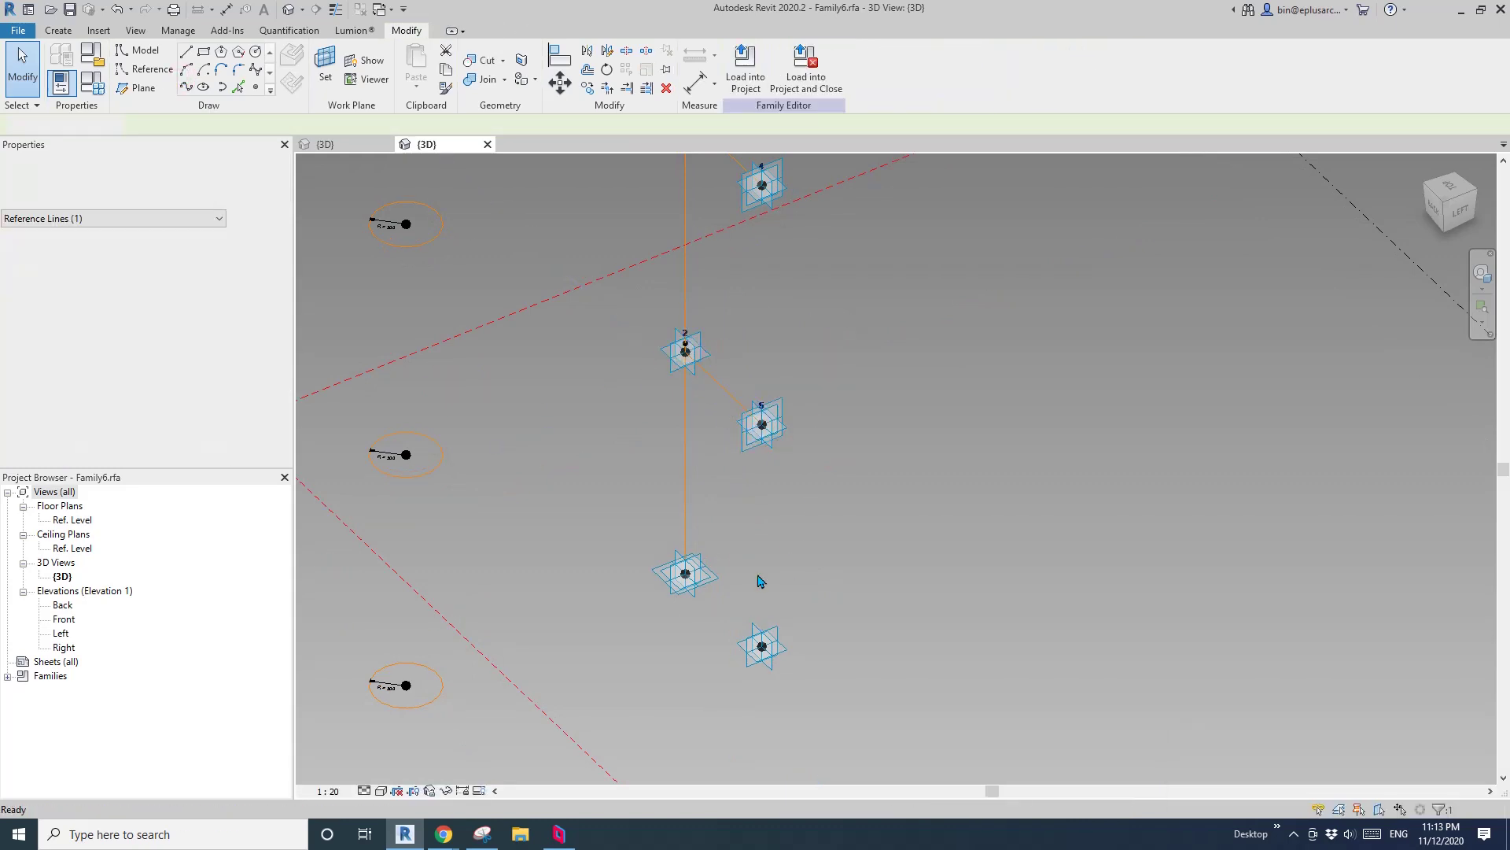
Connect the lowest adaptive points 1 and 6 with a spline through points and make it a reference line.
left_click(712, 586)
left_click(761, 646, "ctrl")
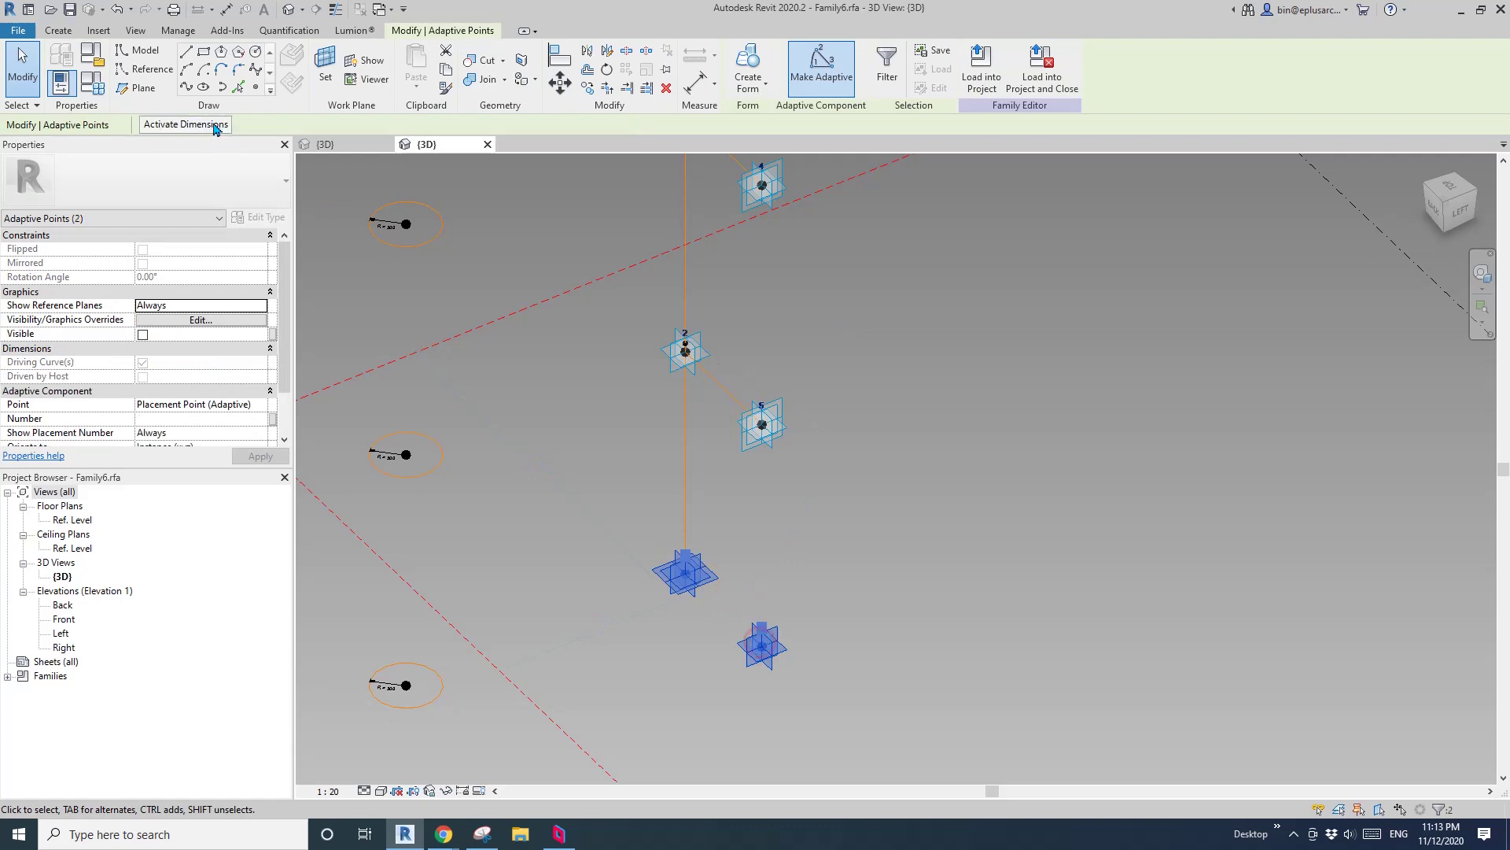
left_click(188, 87)
left_click(149, 363)
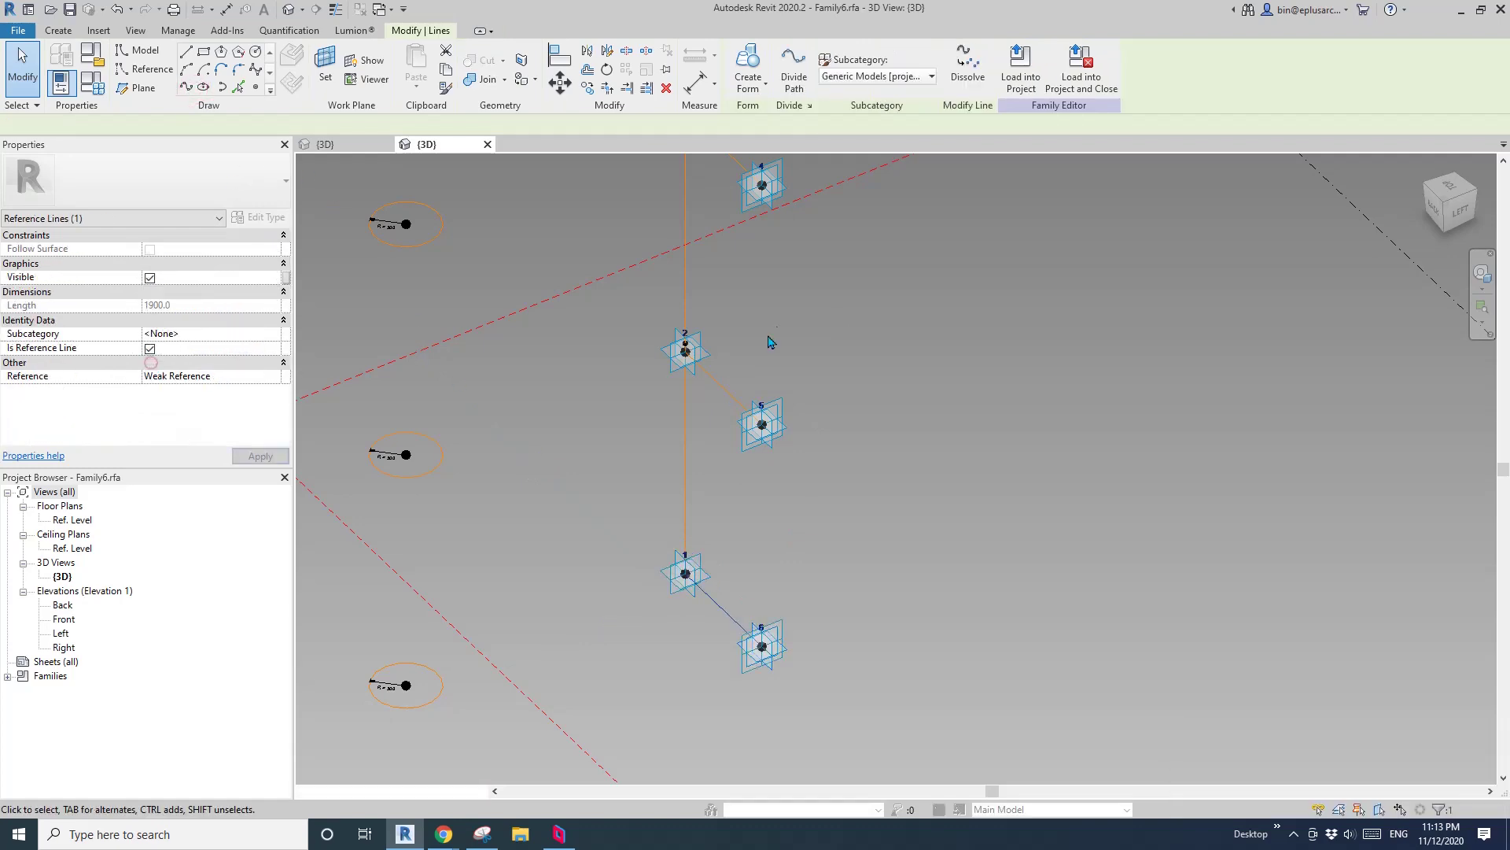
middle_click_drag(715, 355, 727, 549)
key("Escape")
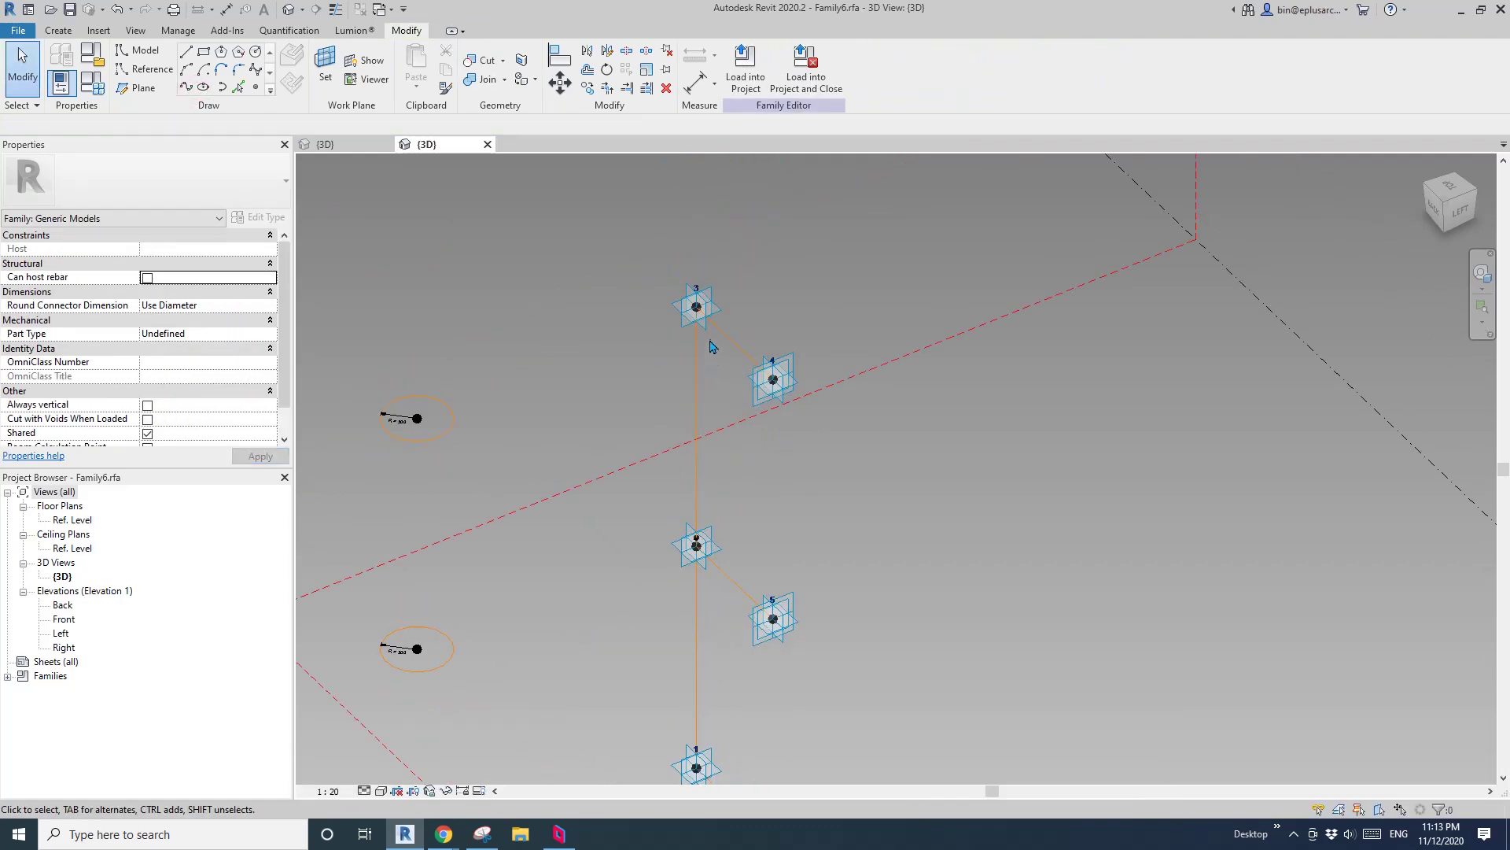
Temporarily hide adaptive points 3, 1 and 2 so the reference points beneath them can be selected.
left_click(708, 335)
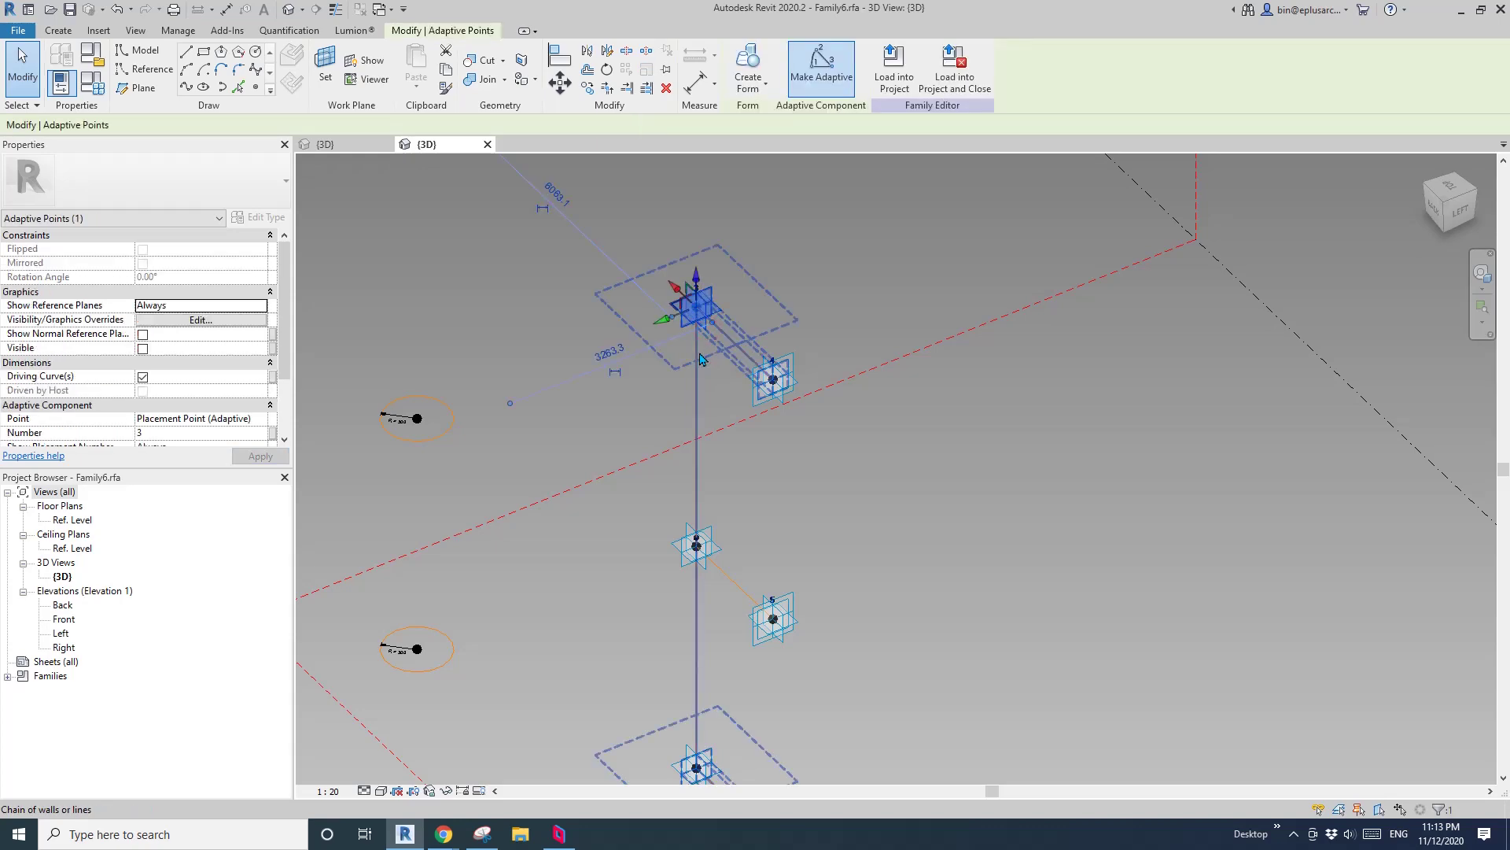
key("h")
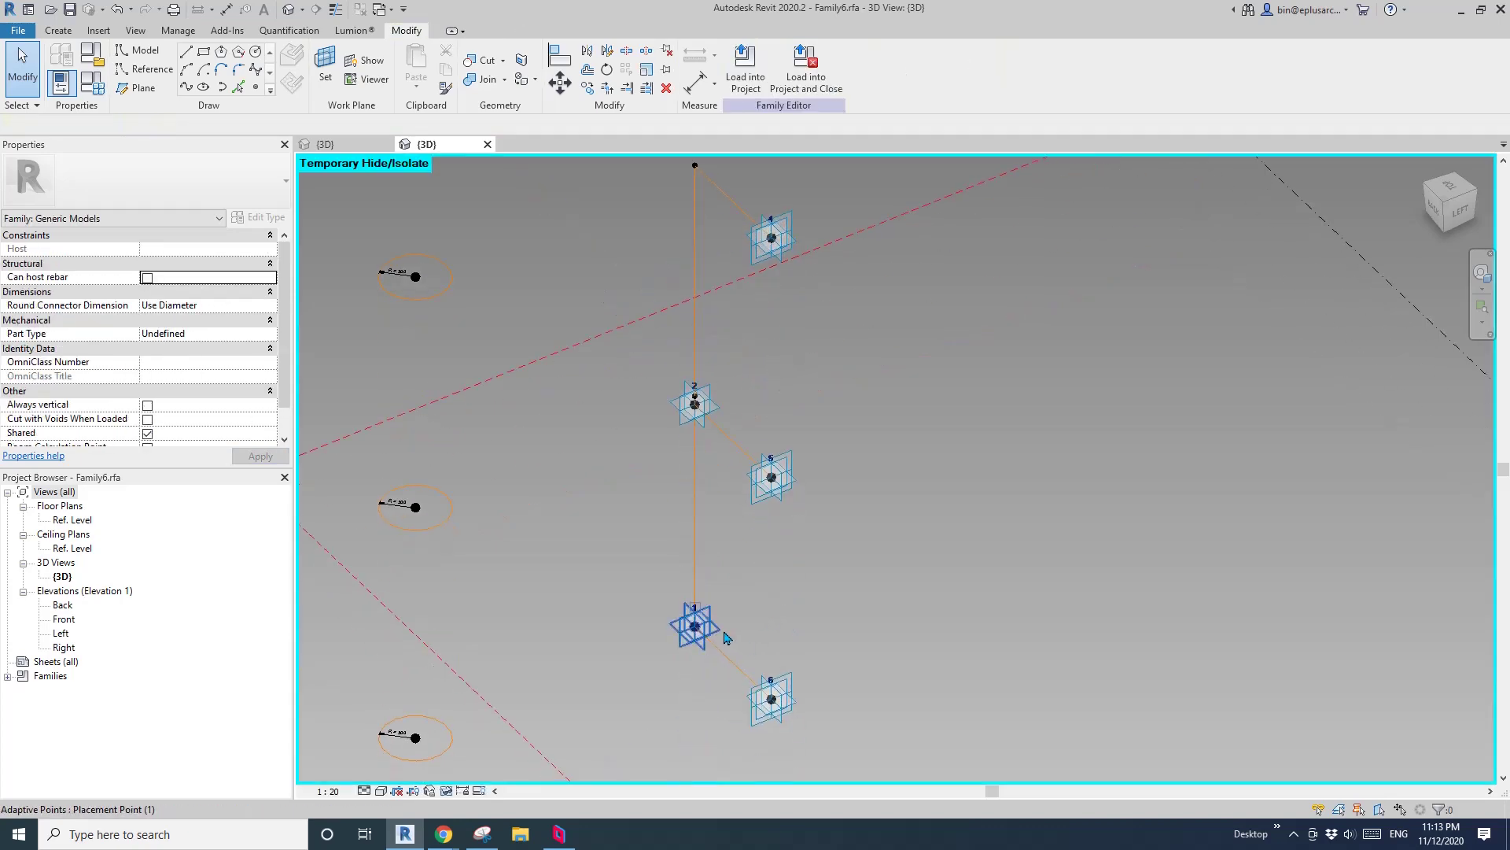
left_click(724, 631)
key("h")
key("h")
middle_click_drag(737, 450, 728, 490)
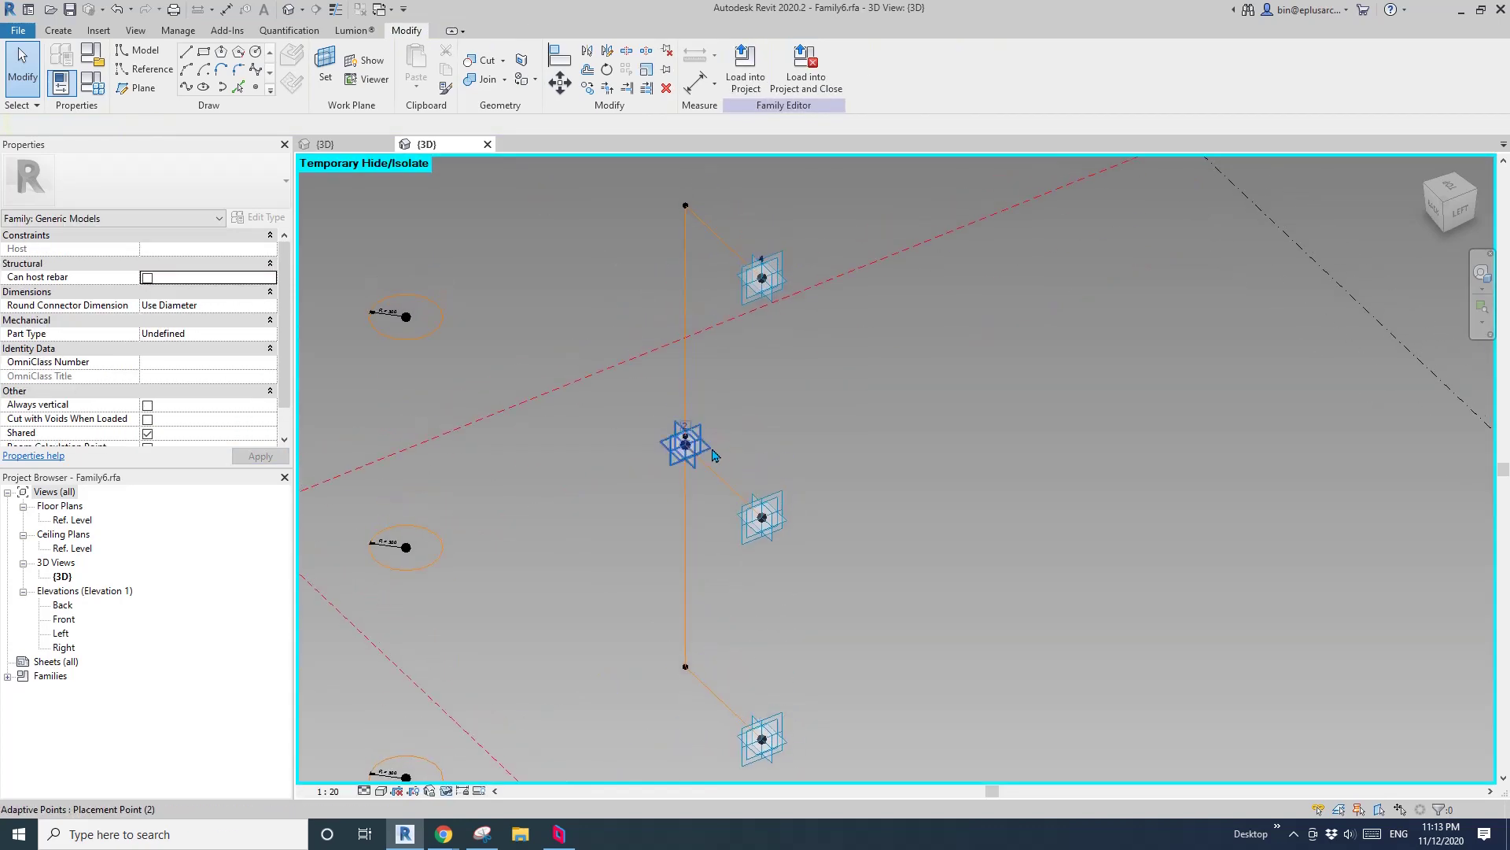
left_click(712, 450)
key("h")
key("h")
middle_click_drag(755, 435, 744, 548)
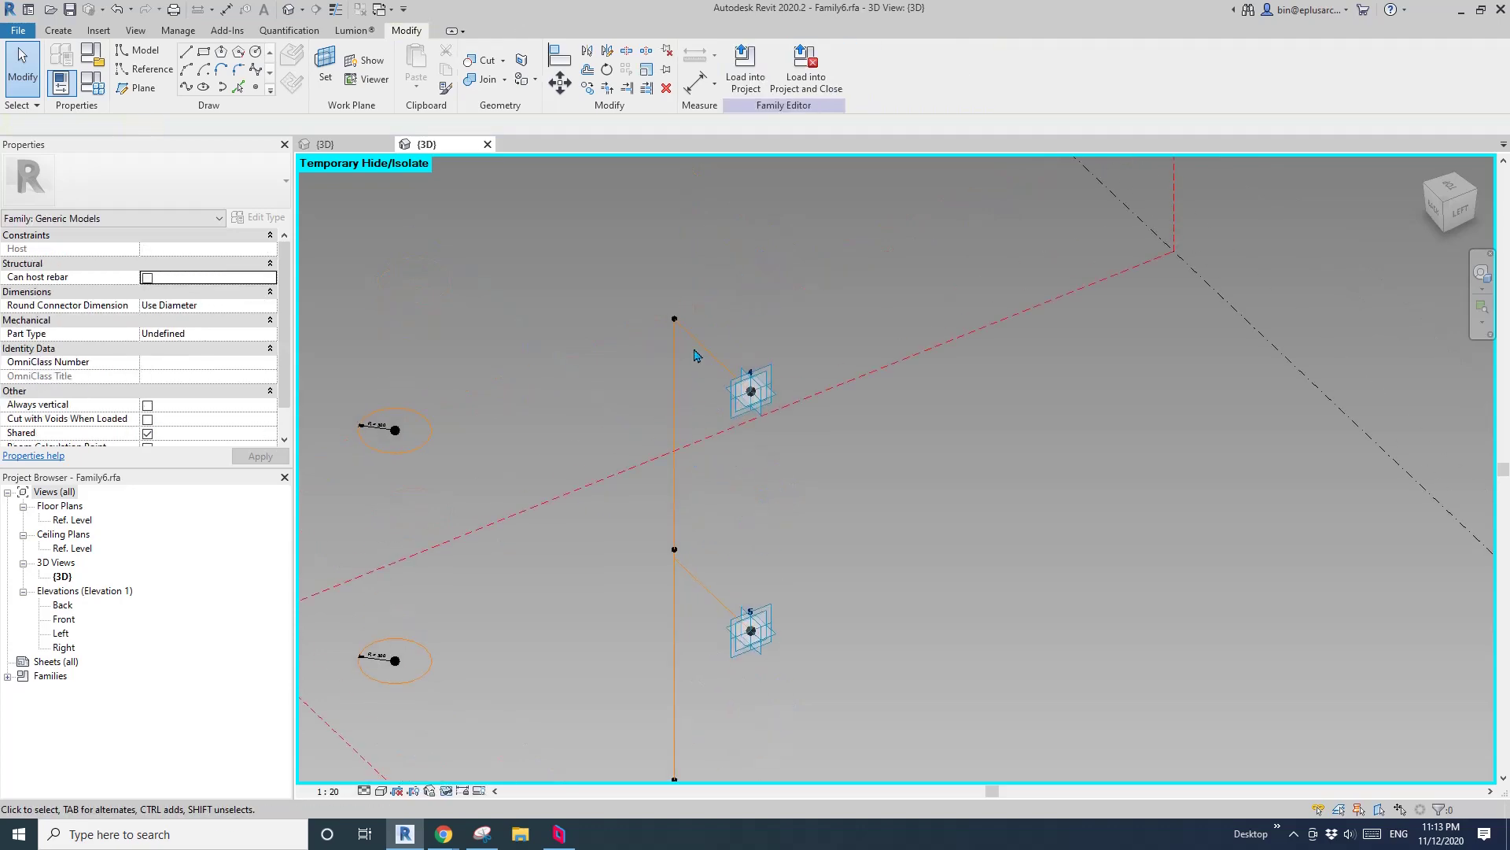
Rehost the uppermost reference point from the vertical line onto the reference line between points 3 and 4.
key("Tab")
key("Tab")
left_click(676, 327)
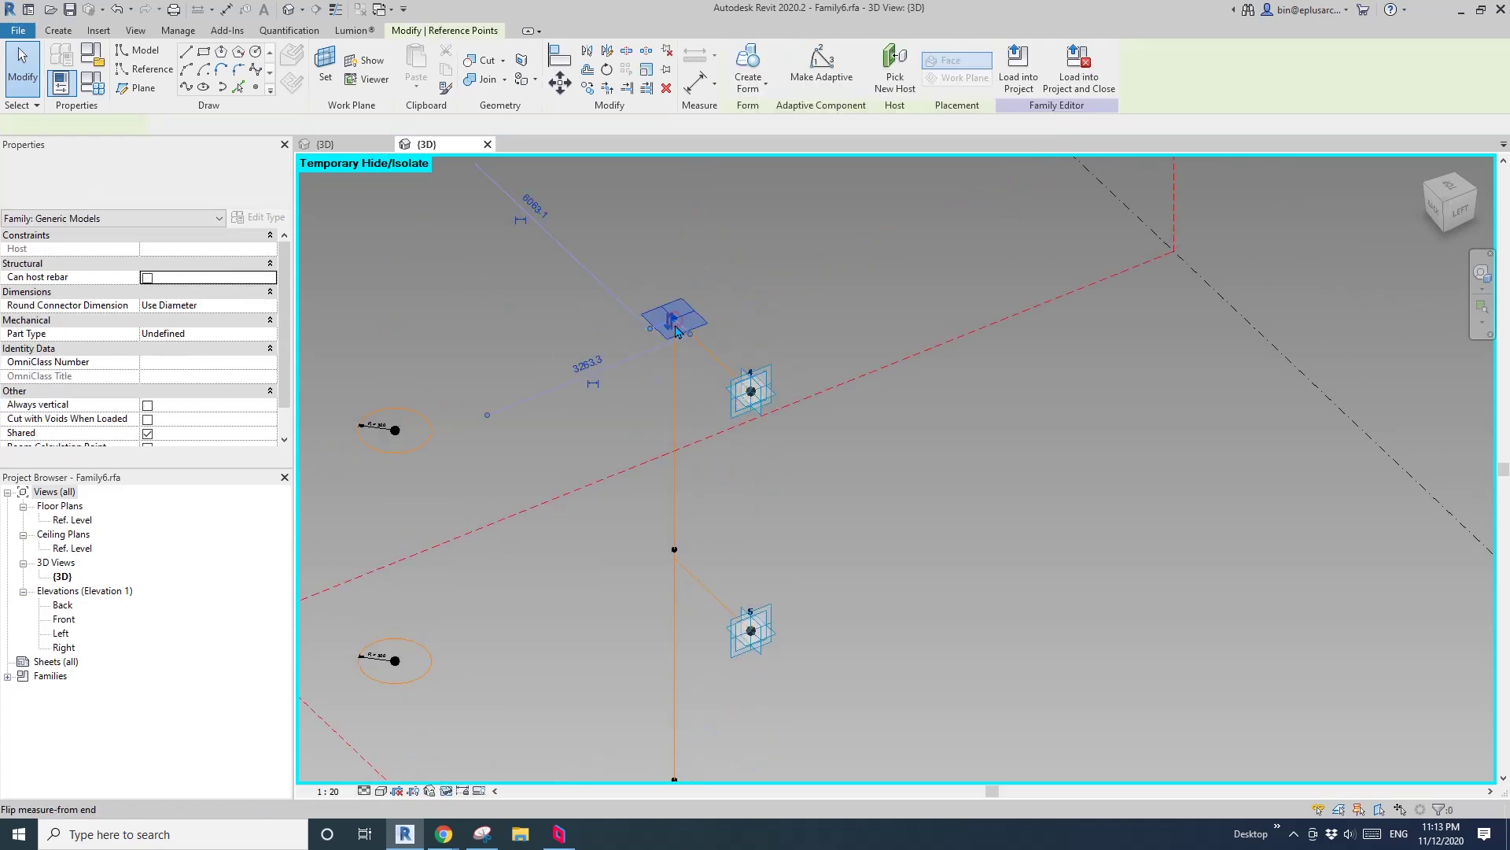
scroll(1161, 224, "down", 2)
middle_click_drag(783, 365, 836, 337, "shift")
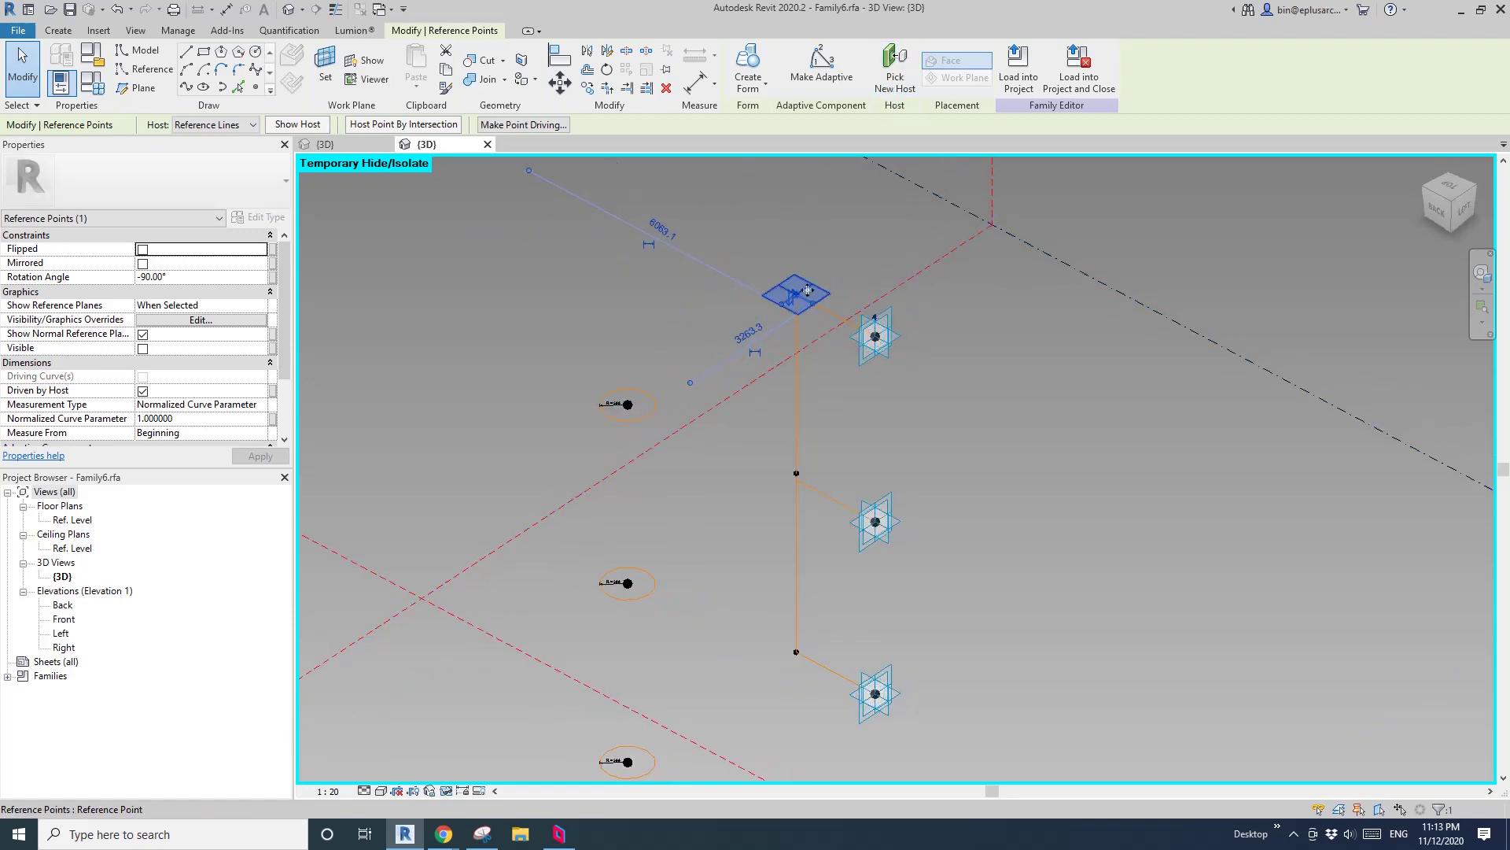
key("Tab")
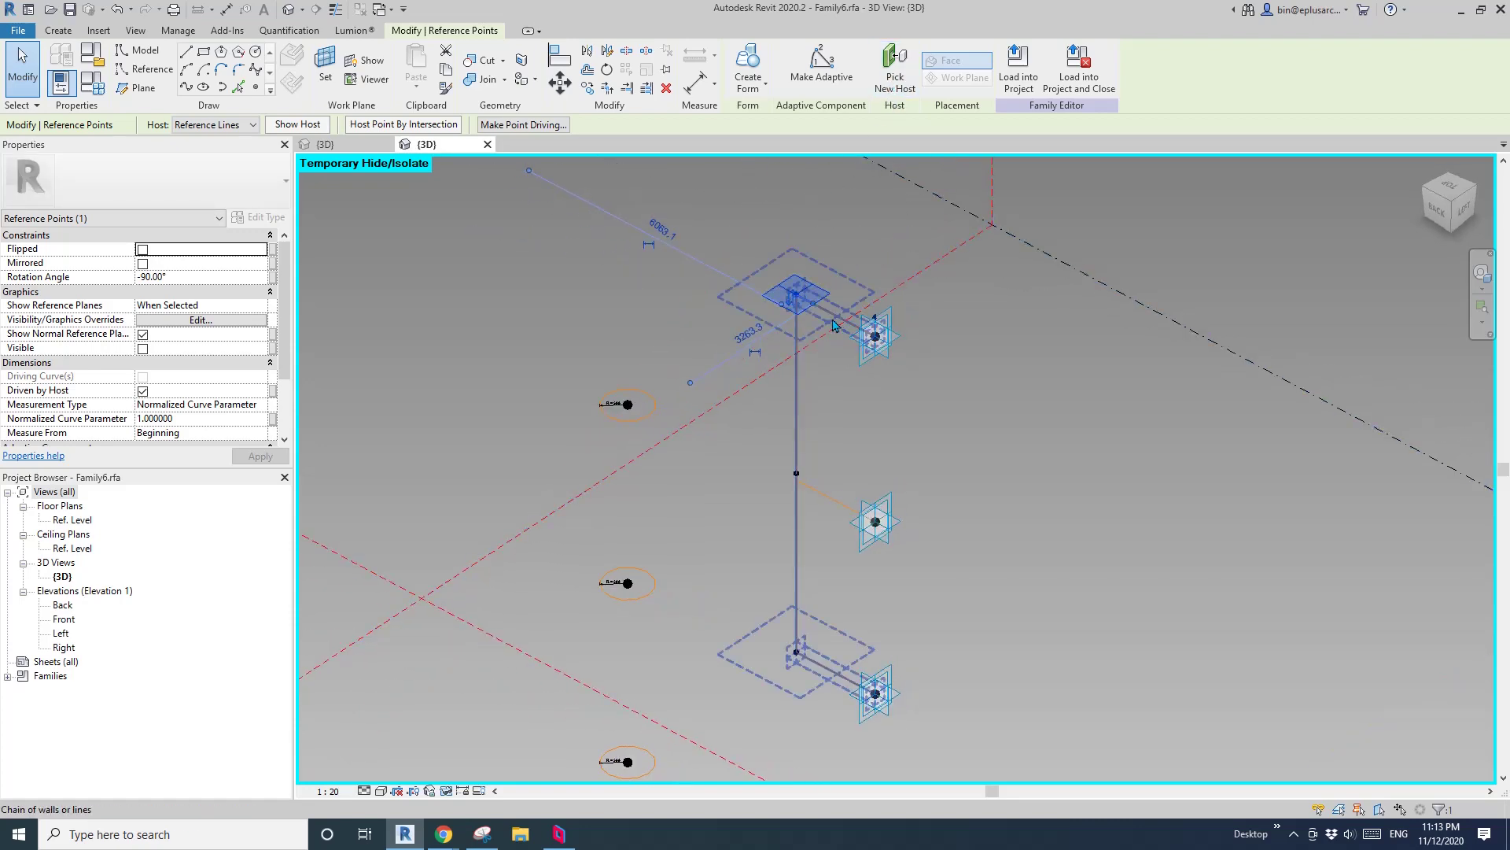
left_click(895, 86)
left_click(836, 316)
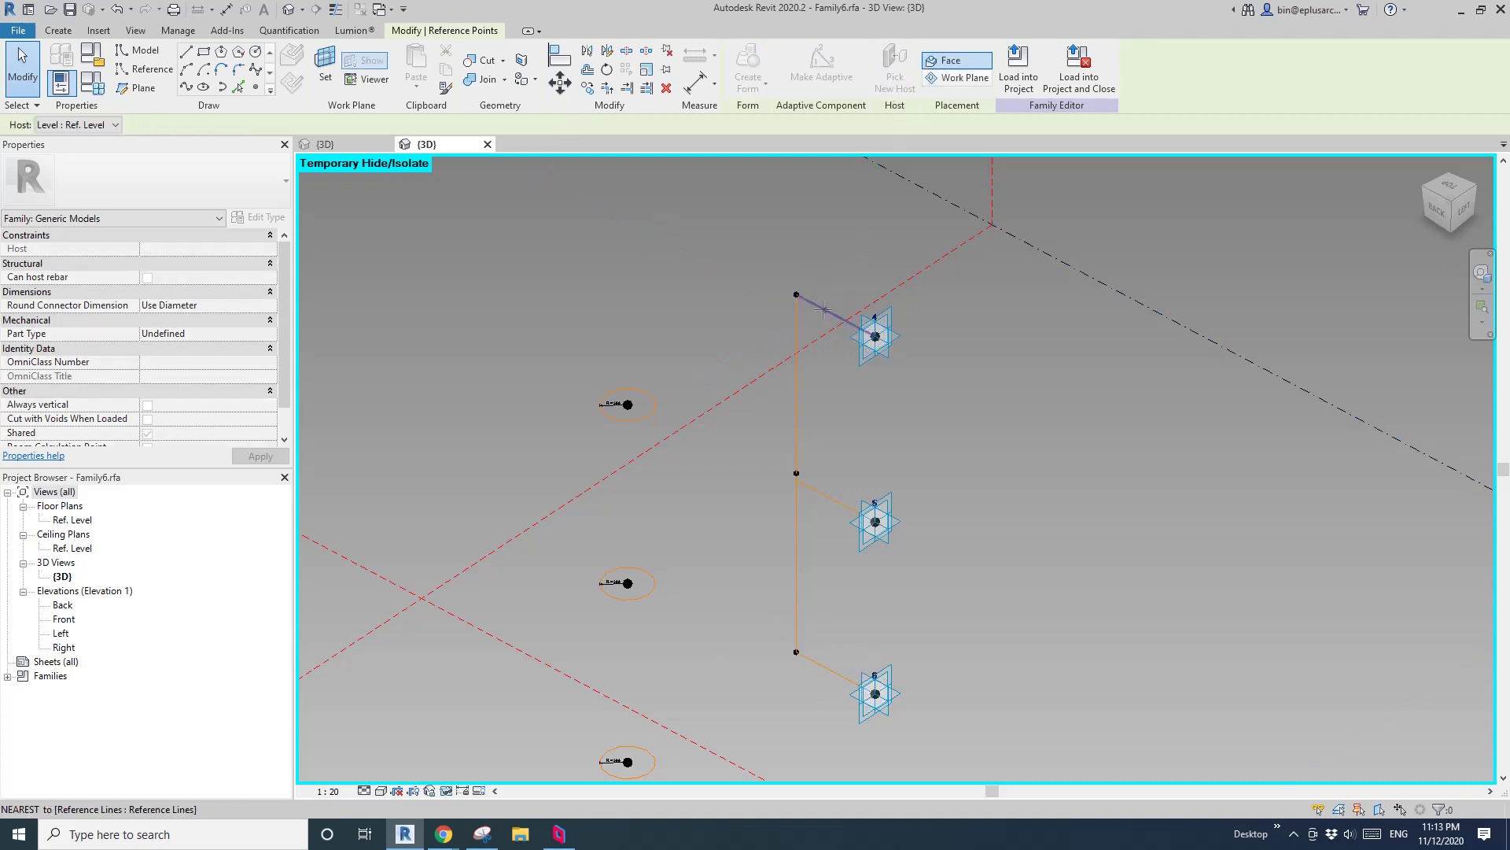
scroll(846, 320, "up", 2)
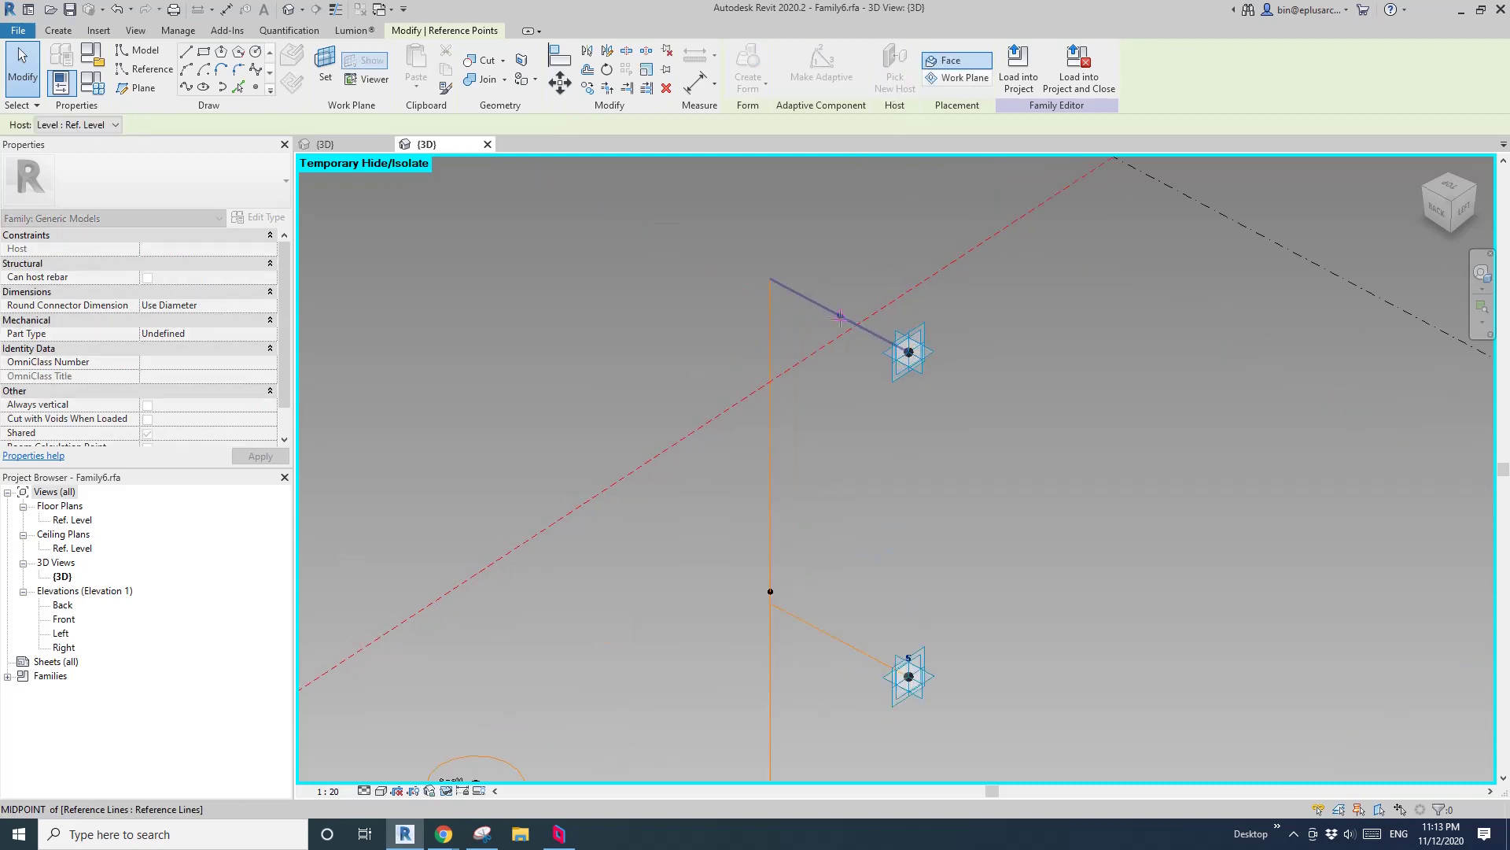
left_click(818, 306)
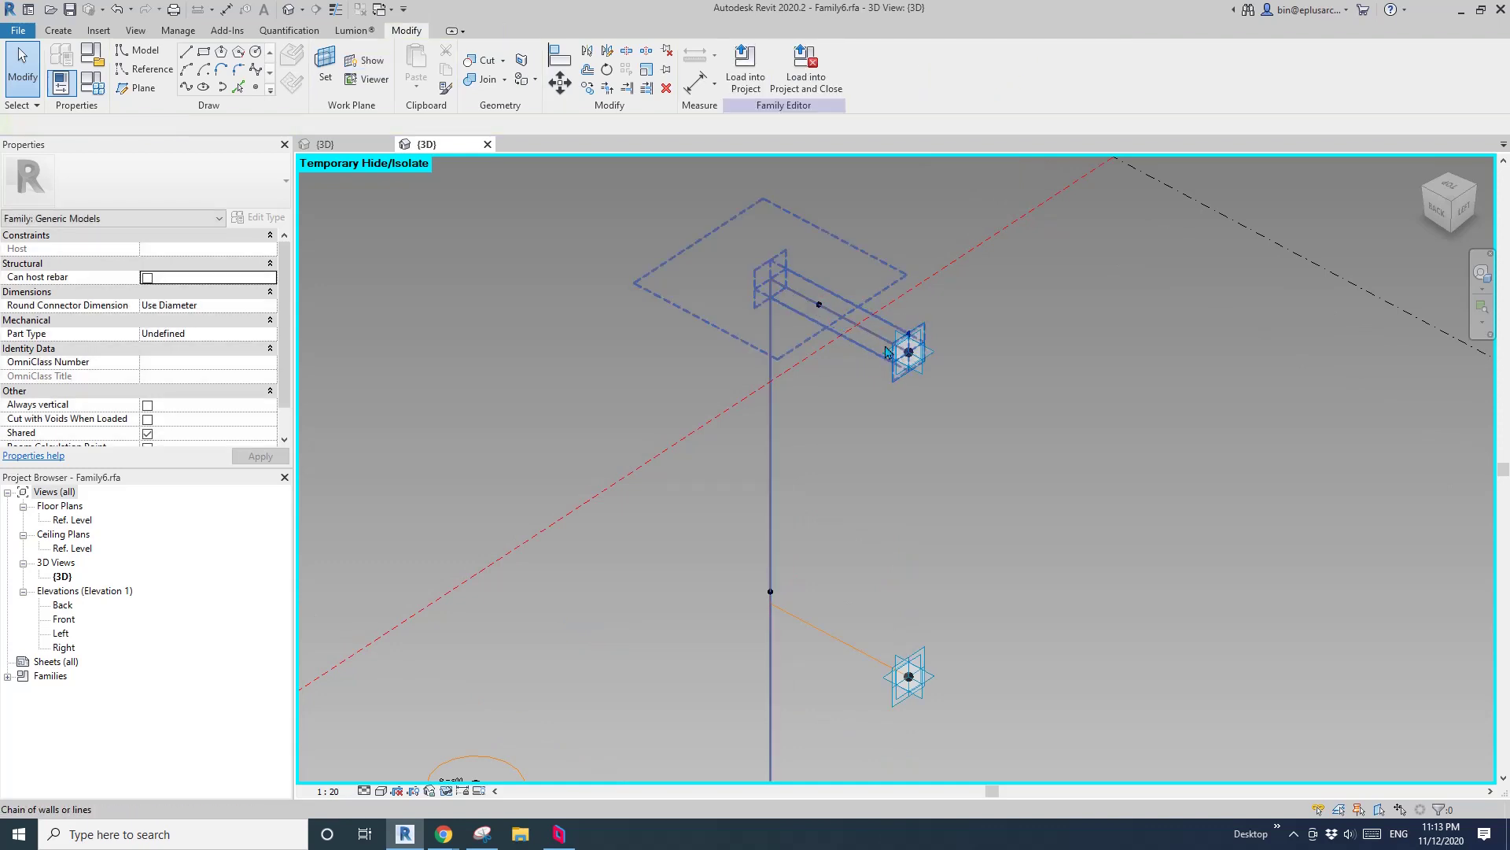
Set the rotation angle of the rehosted upper reference point to 0°.
scroll(862, 338, "down", 3)
middle_click_drag(862, 340, 820, 351, "shift")
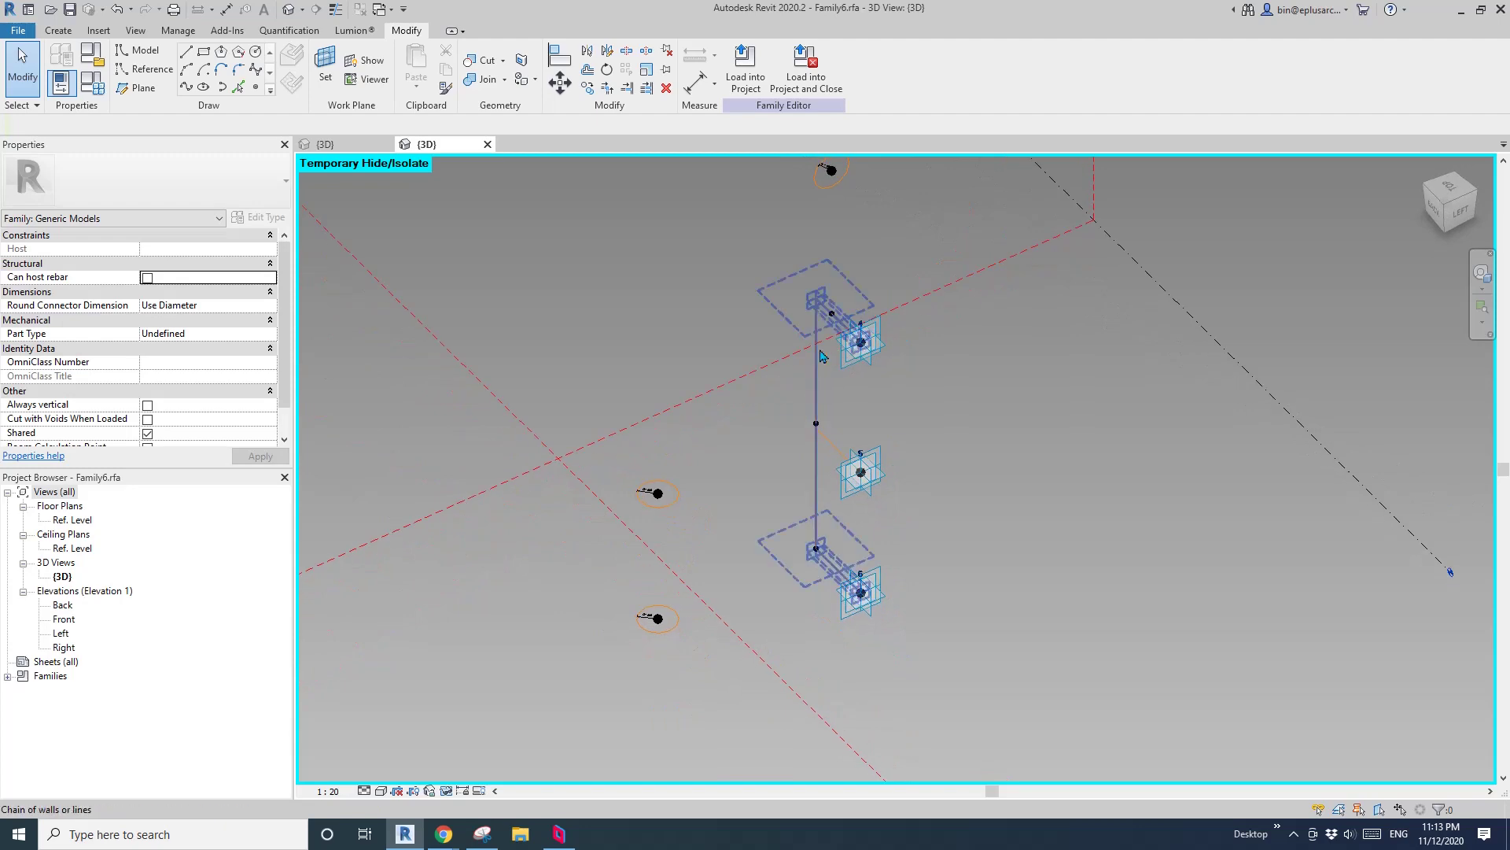
middle_click_drag(833, 229, 852, 203, "shift")
middle_click_drag(873, 322, 860, 354, "shift")
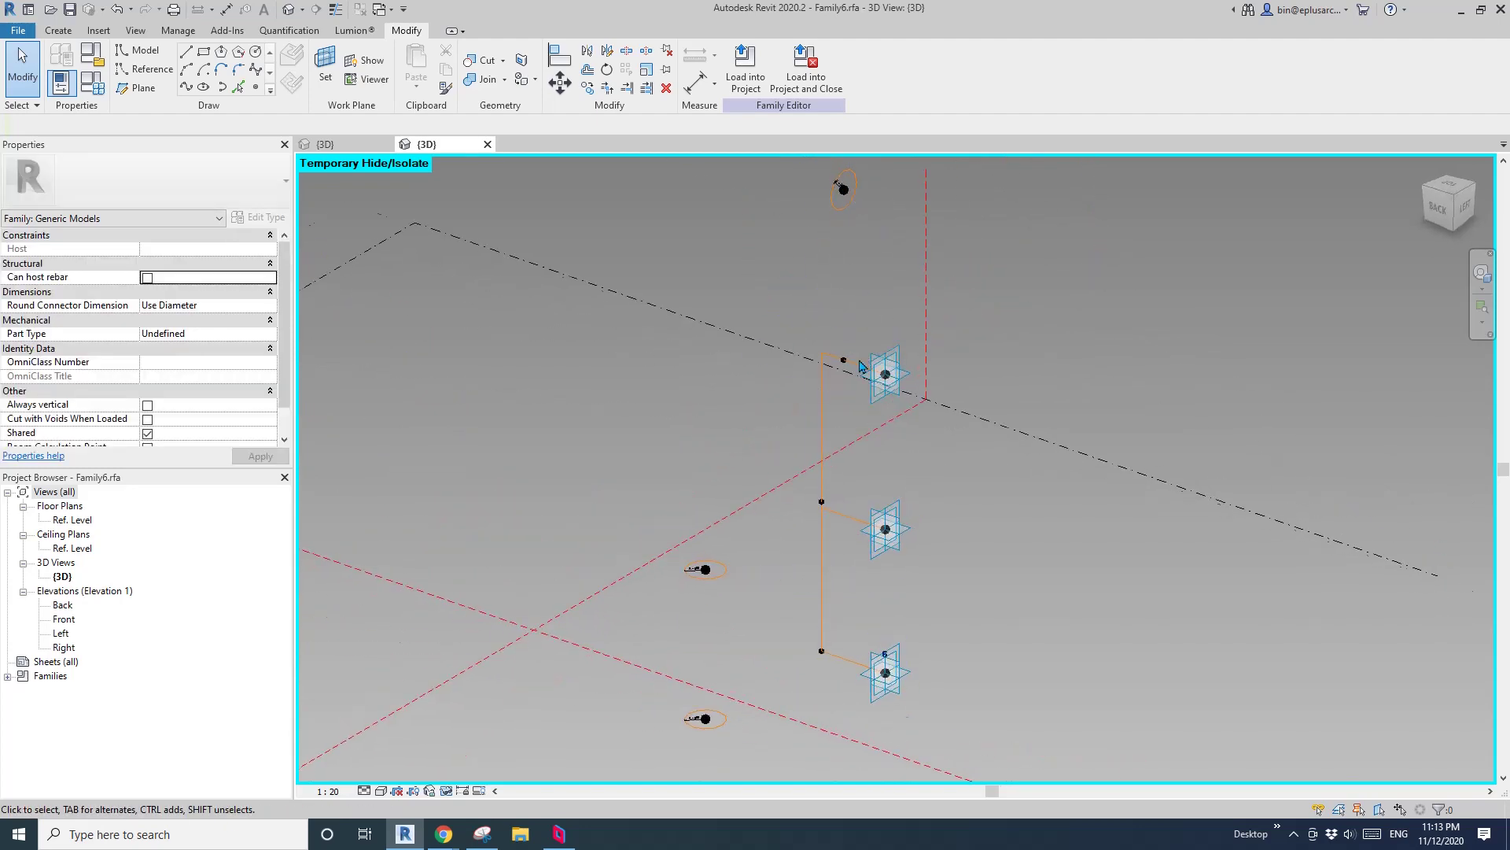
scroll(860, 354, "up", 1)
left_click(842, 363)
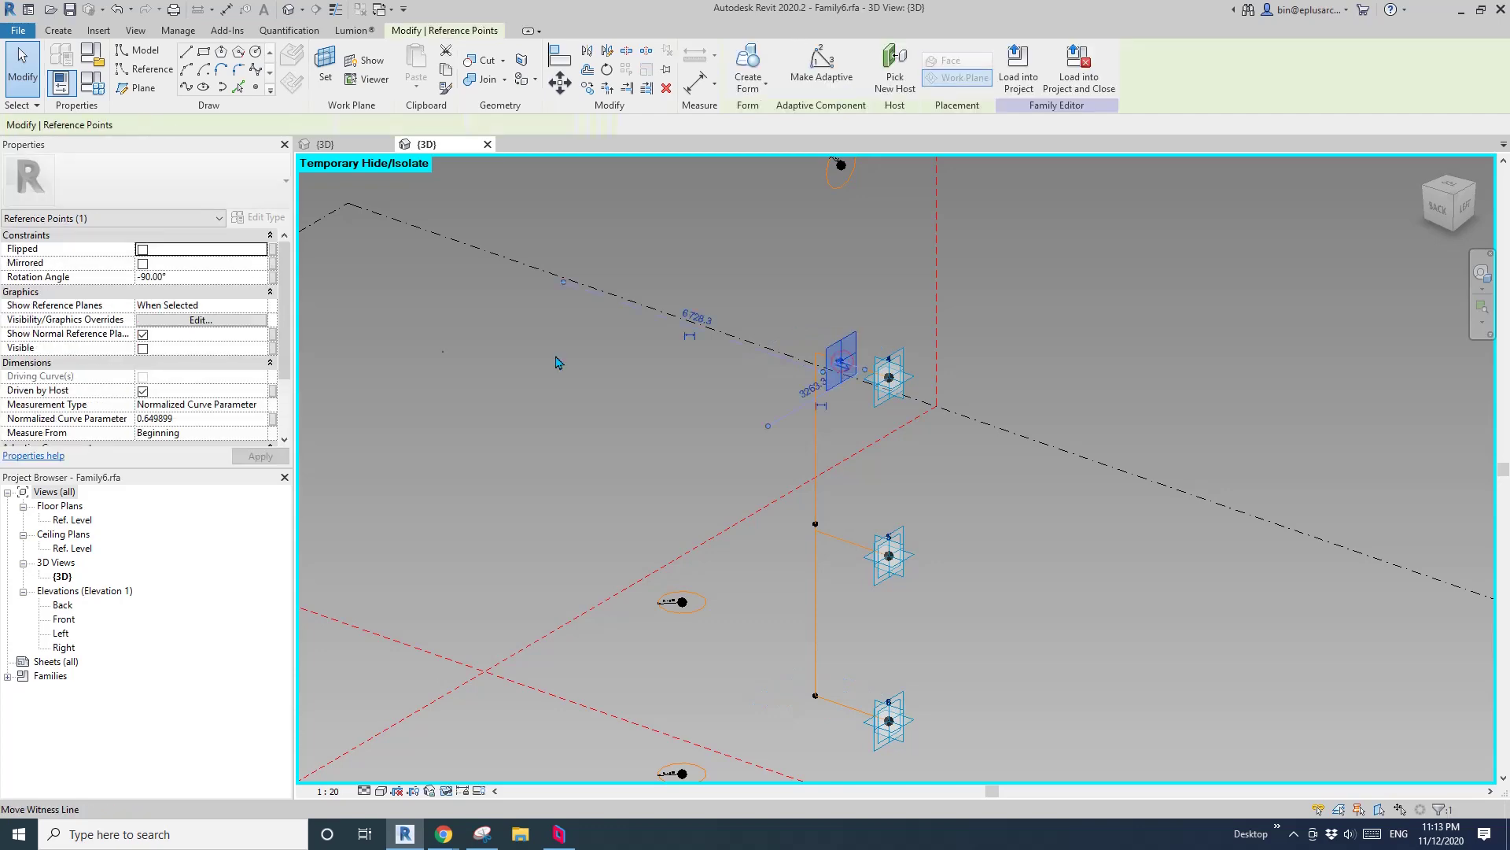
left_click(225, 276)
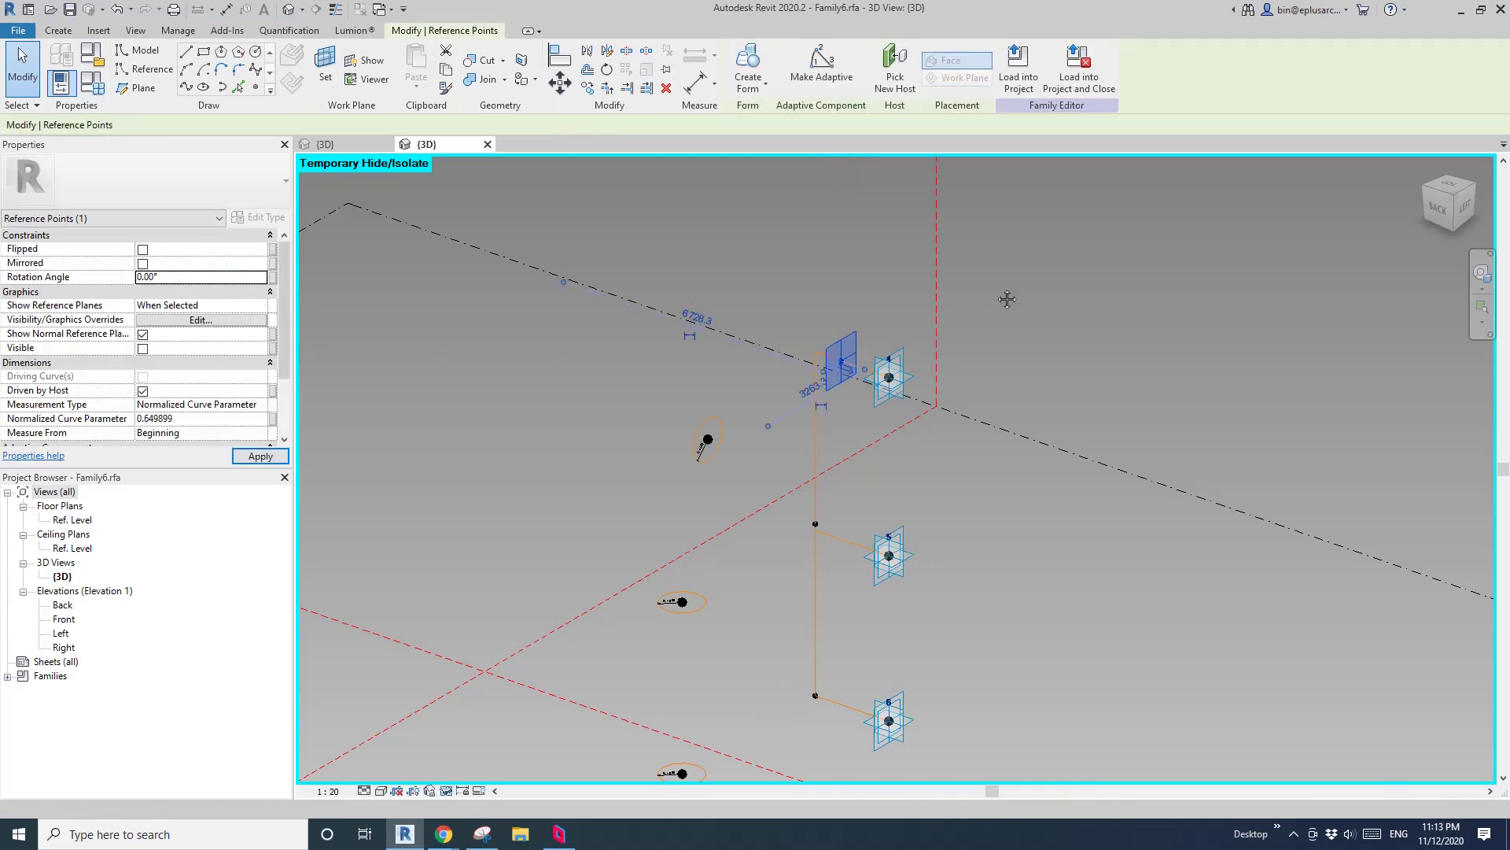
middle_click_drag(809, 432, 858, 429, "shift")
left_click(744, 455)
middle_click_drag(746, 456, 647, 452, "shift")
scroll(659, 435, "up", 2)
key("Escape")
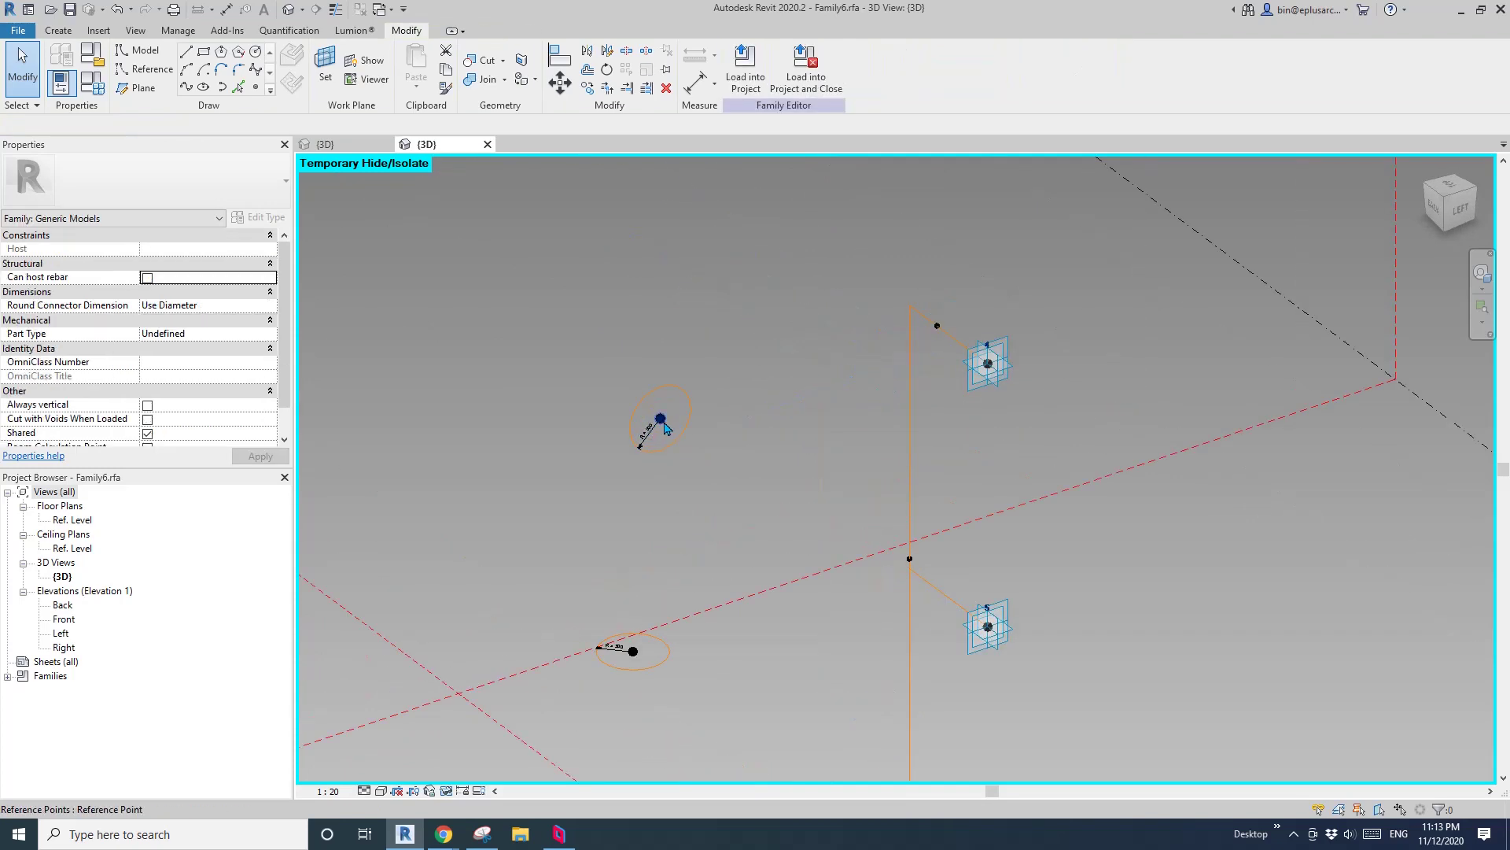
Delete the existing circular profile around the upper offset point, keeping the point itself.
left_click(663, 421)
middle_click_drag(674, 477, 836, 452, "shift")
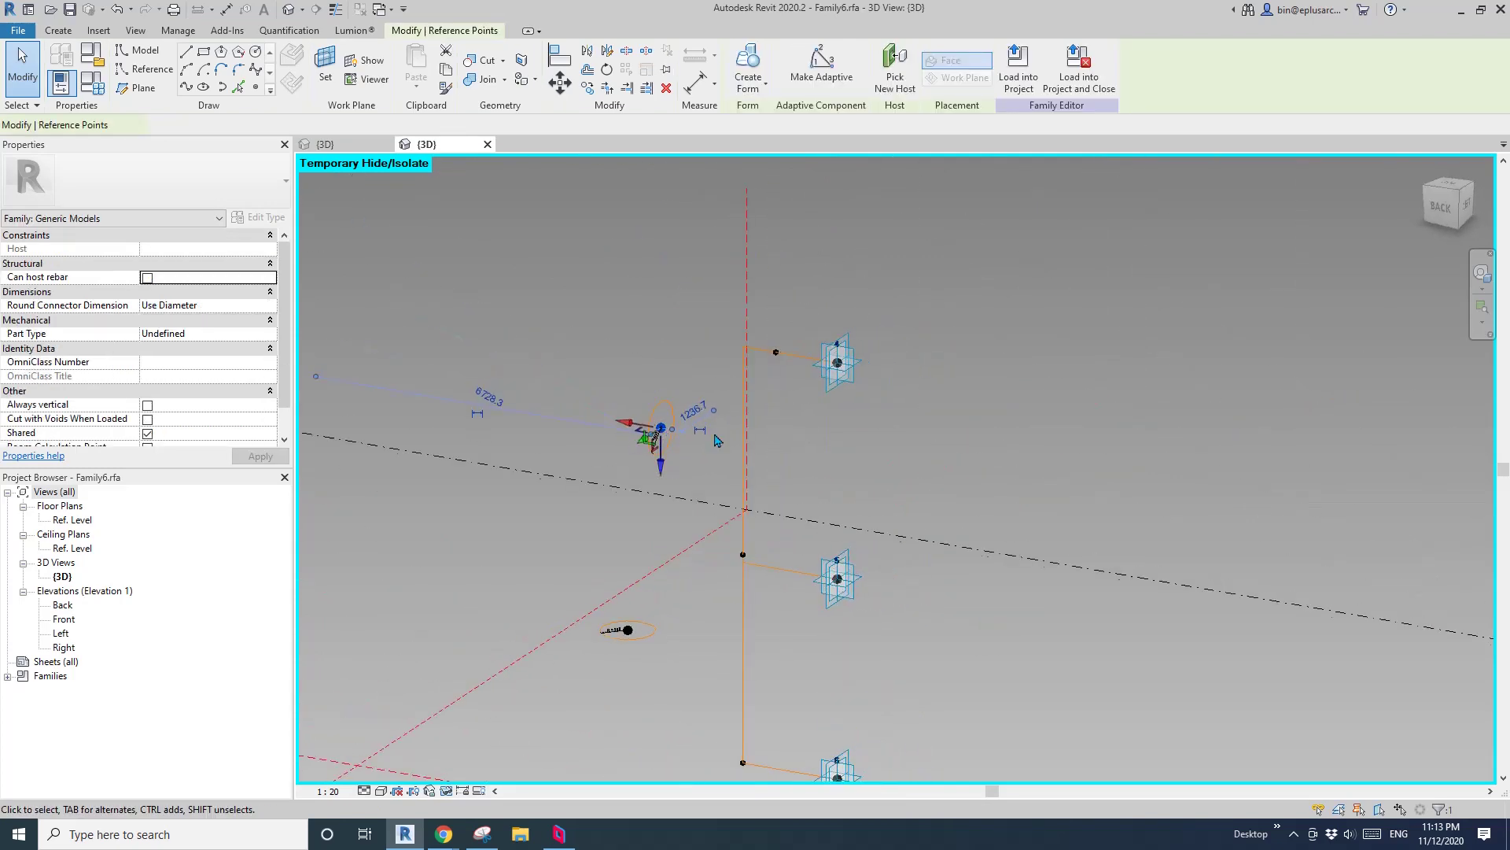
key("Escape")
left_click(672, 407)
middle_click_drag(672, 407, 810, 457, "shift")
mouse_move(677, 426)
middle_mouse_down("shift")
mouse_move(629, 429)
mouse_move(679, 415)
mouse_move(684, 431)
mouse_move(639, 445)
mouse_move(676, 438)
mouse_move(651, 442)
mouse_move(649, 458)
mouse_move(663, 441)
middle_mouse_up("shift")
key("Delete")
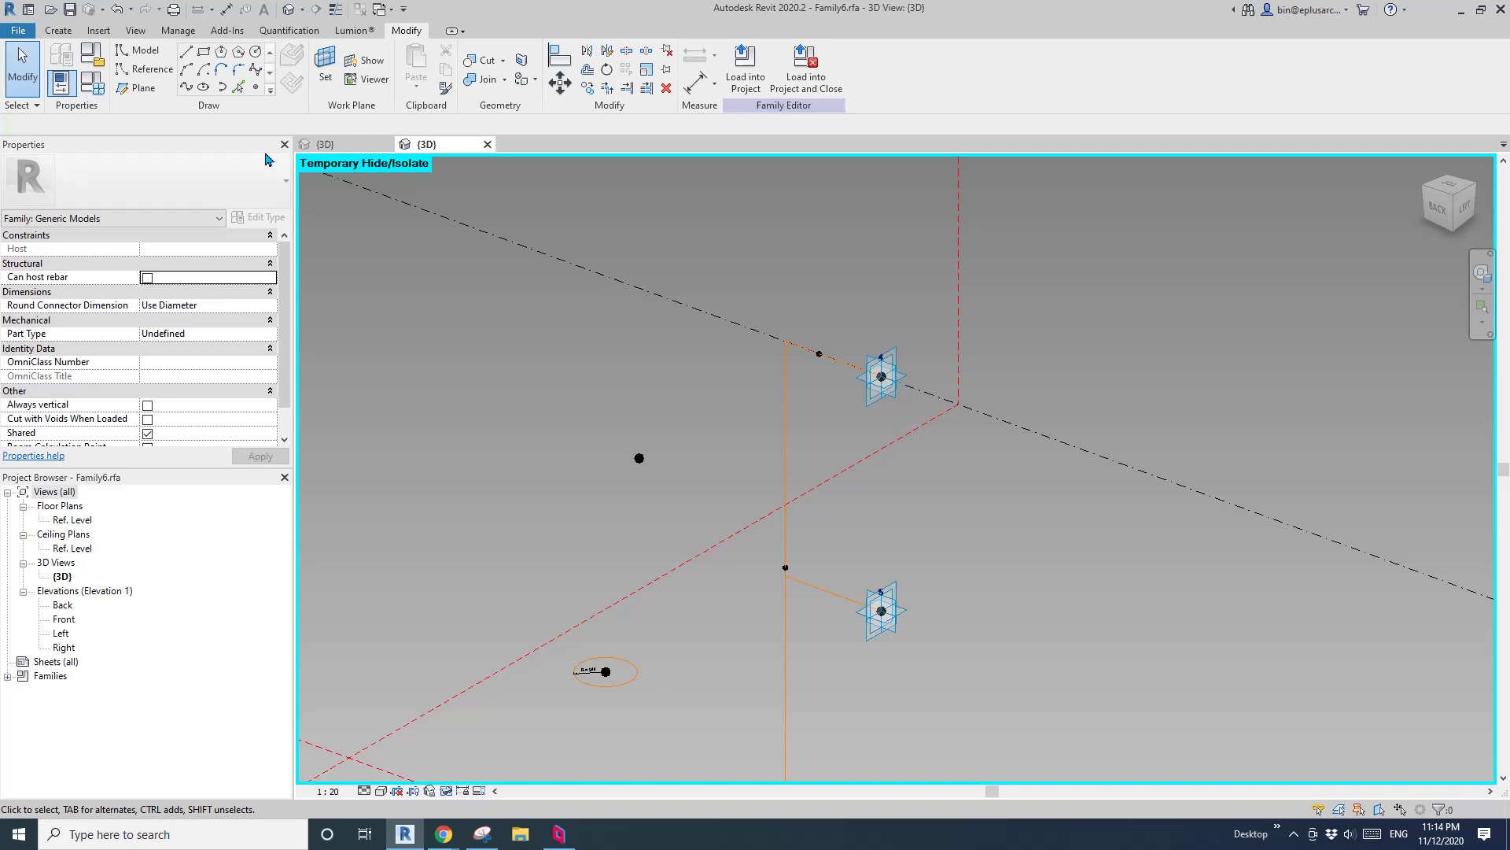
Draw a reference circle of about 700 mm radius on the upper offset point's horizontal plane, centred on it, with a permanent radius dimension.
left_click(149, 72)
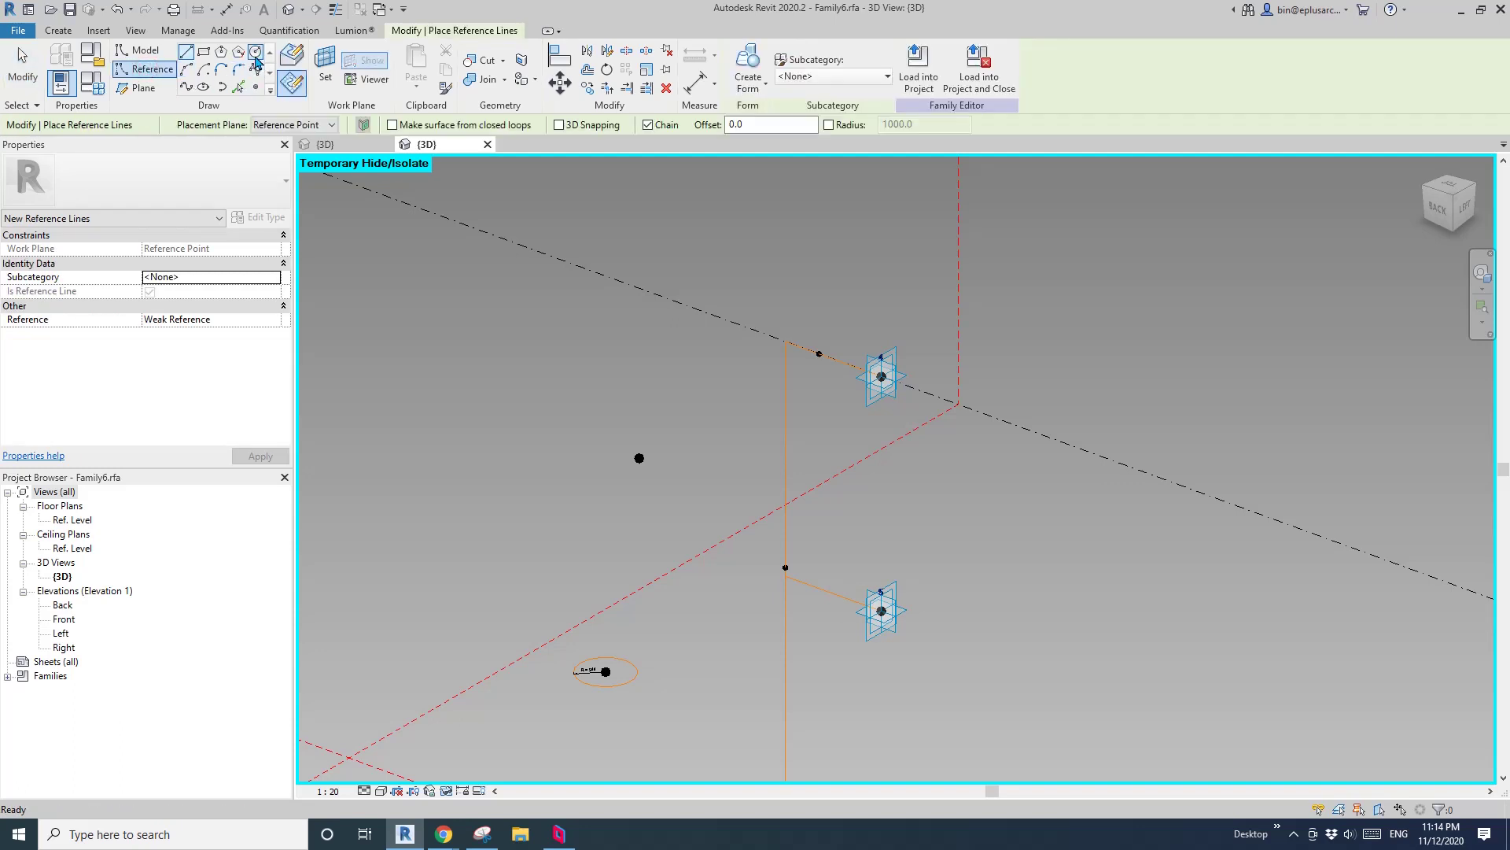
left_click(255, 52)
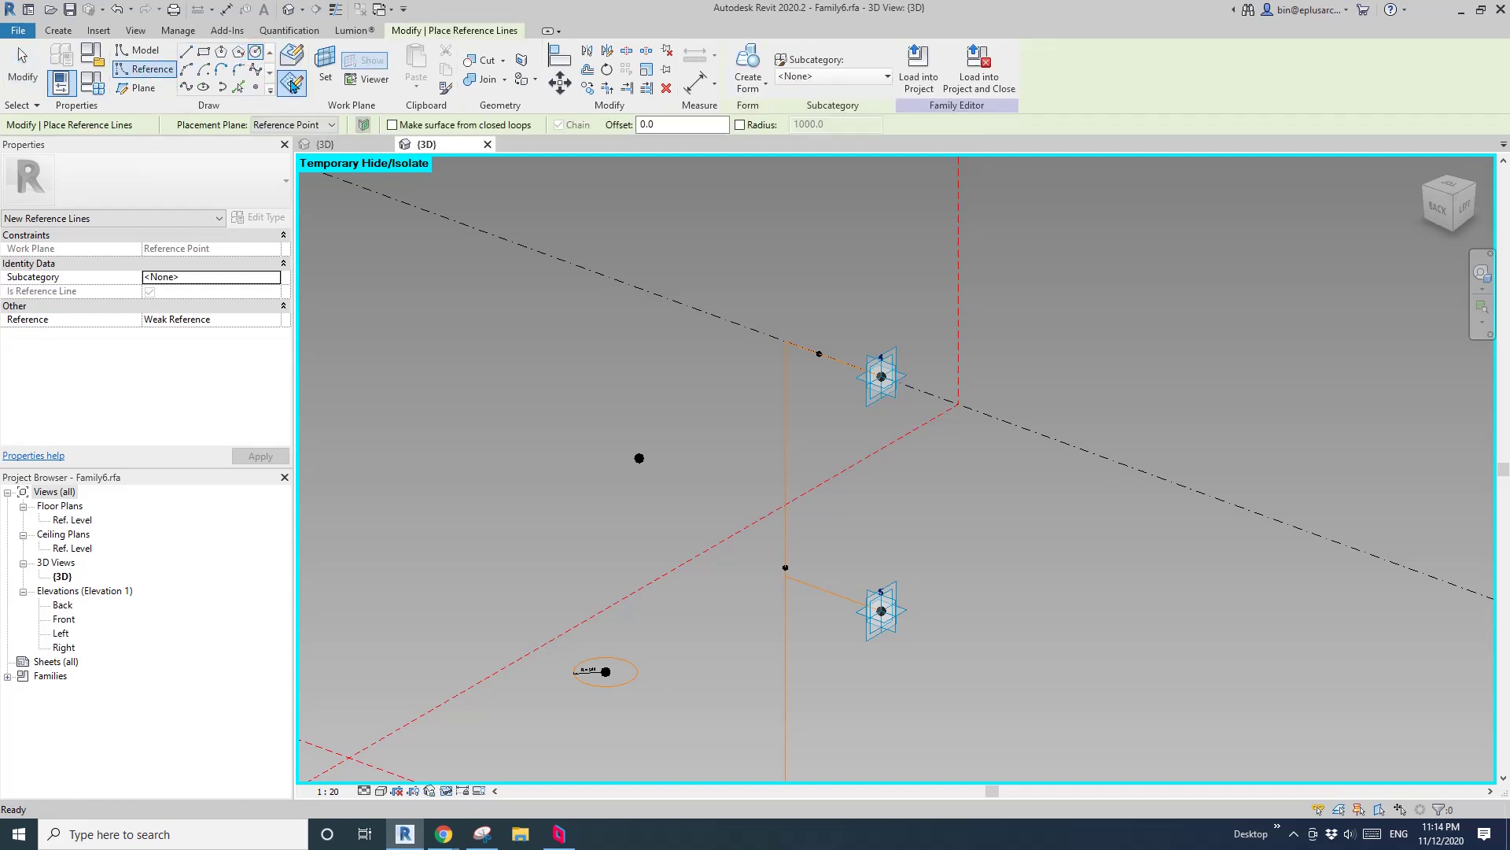
key("Escape")
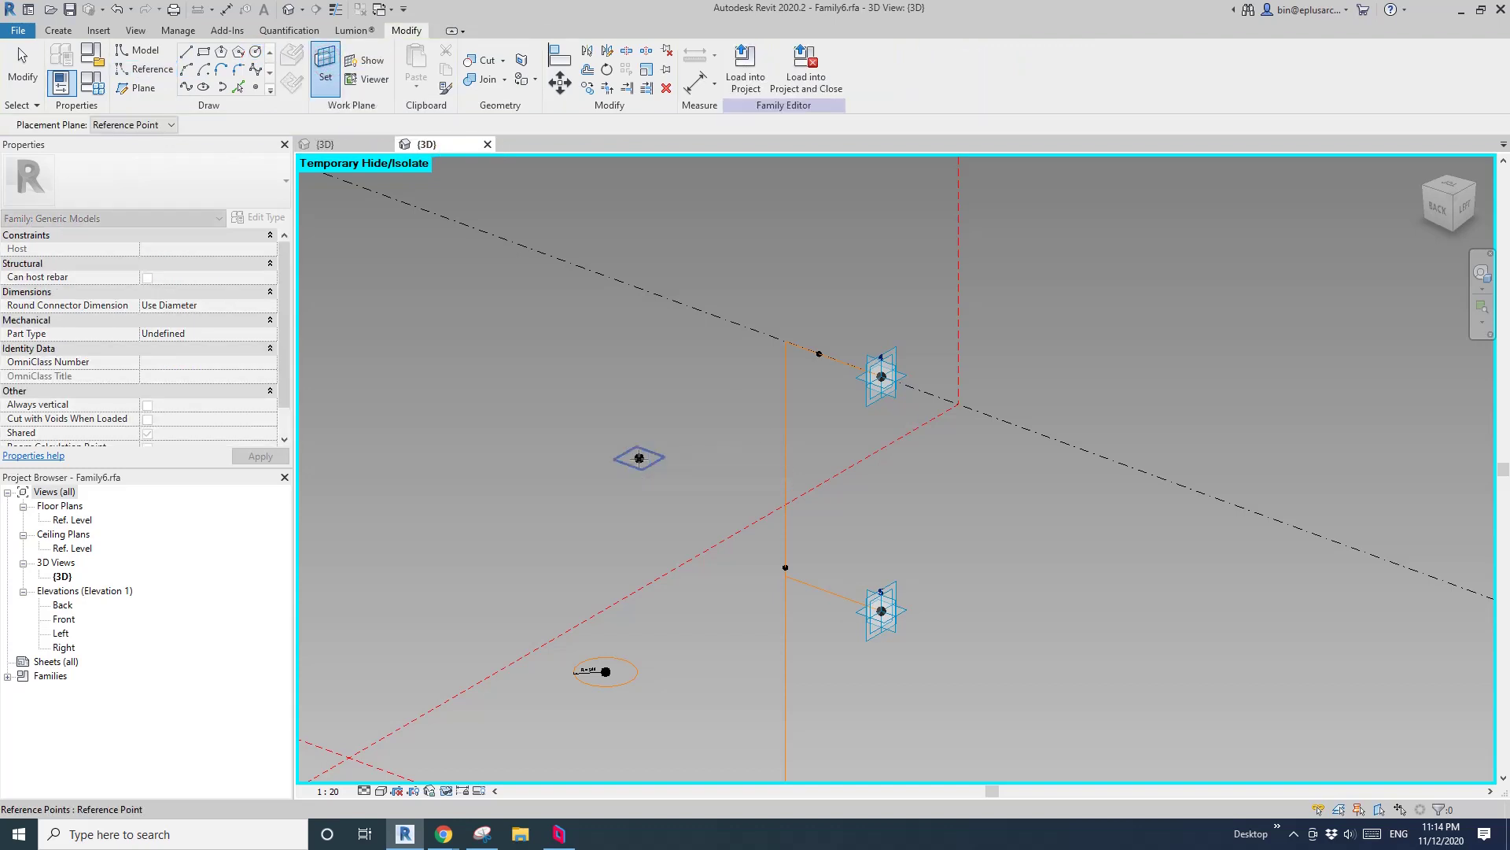
left_click(640, 458)
left_click(639, 458)
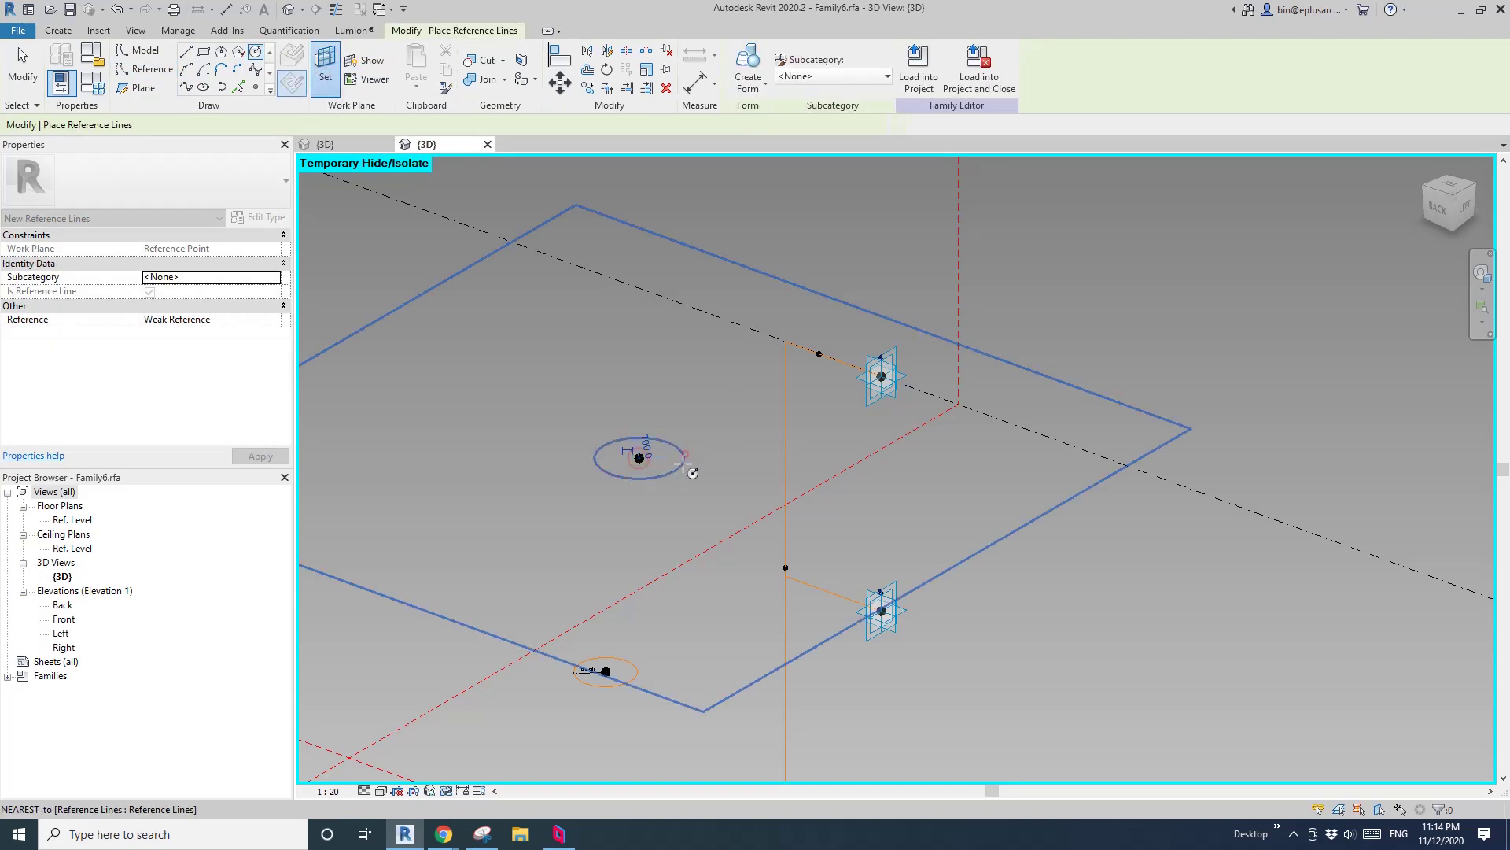
key("Escape")
key("Return")
key("Escape")
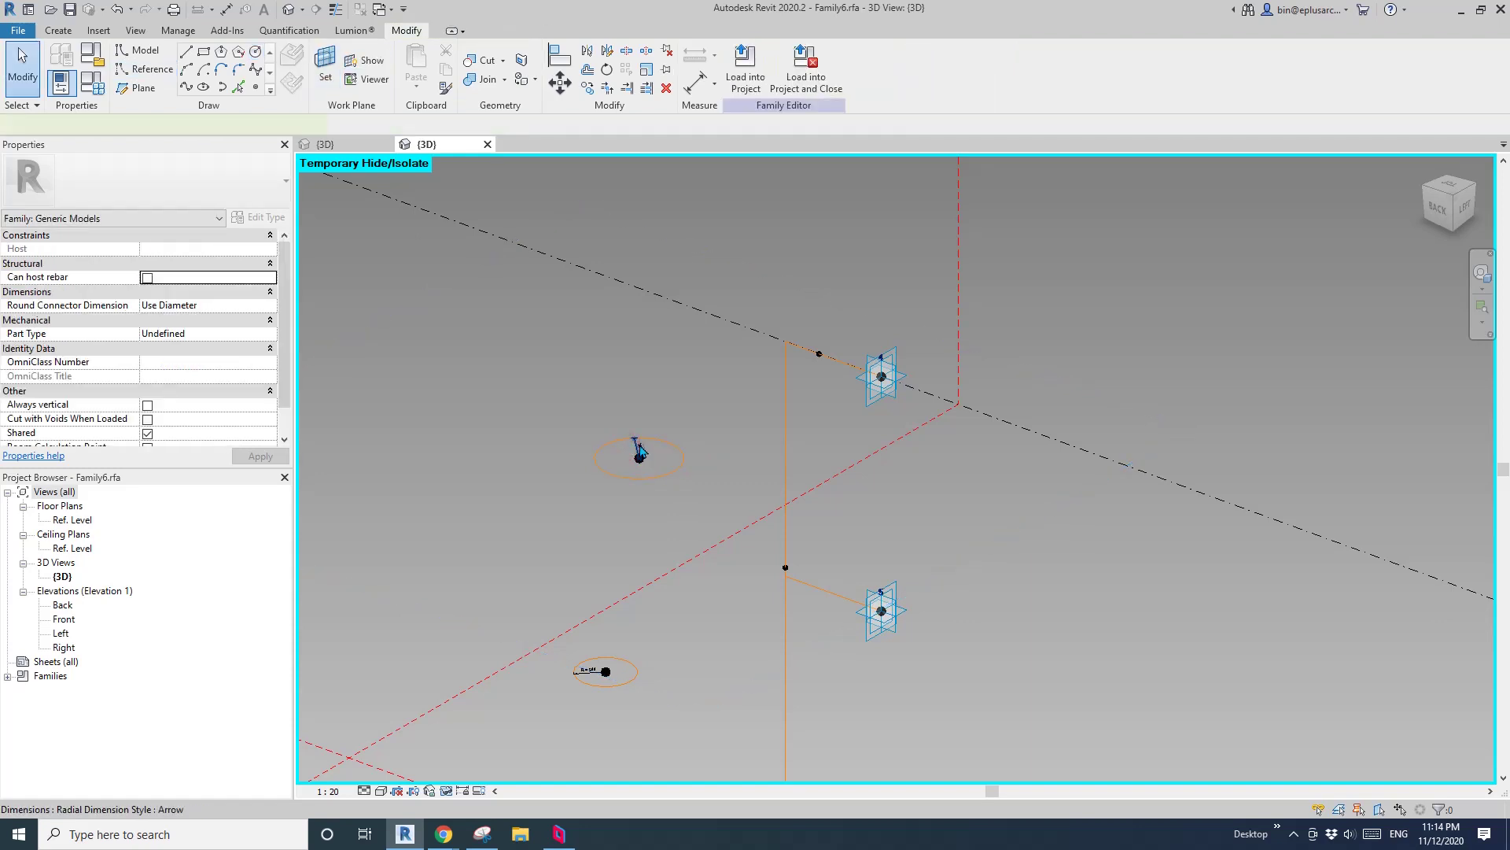
Label the new circle's radius dimension with the parameter R = 500.
left_click(640, 450)
left_click(866, 66)
left_click(749, 160)
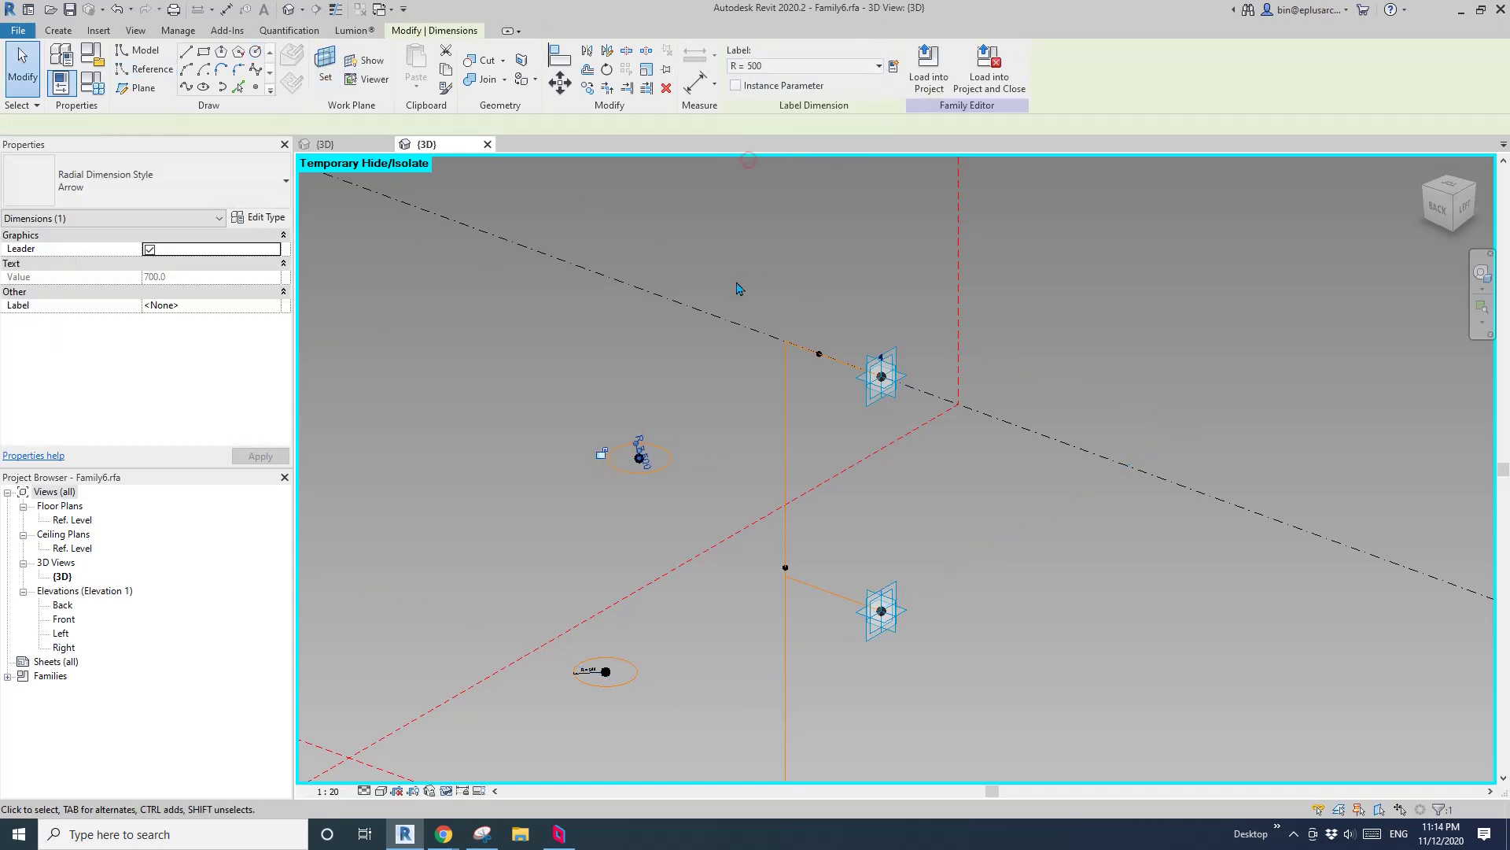
left_click(739, 418)
Examine the upper offset point and its circle from several angles relative to its host point beside adaptive point 4.
scroll(742, 418, "down", 2)
middle_click_drag(755, 459, 659, 485, "shift")
left_click(671, 431)
left_click(657, 432)
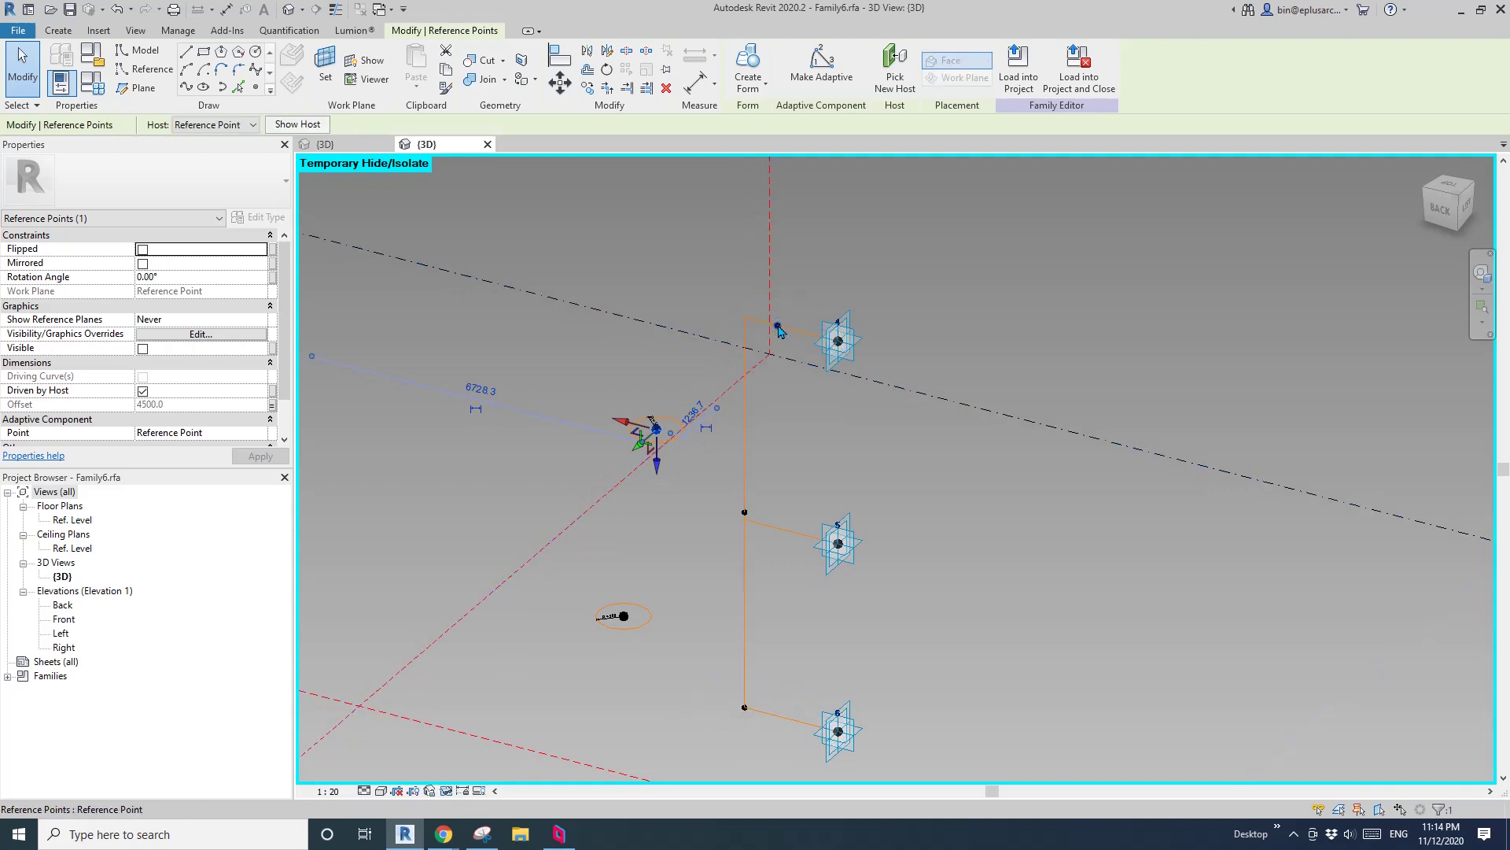
middle_click_drag(779, 331, 779, 415, "shift")
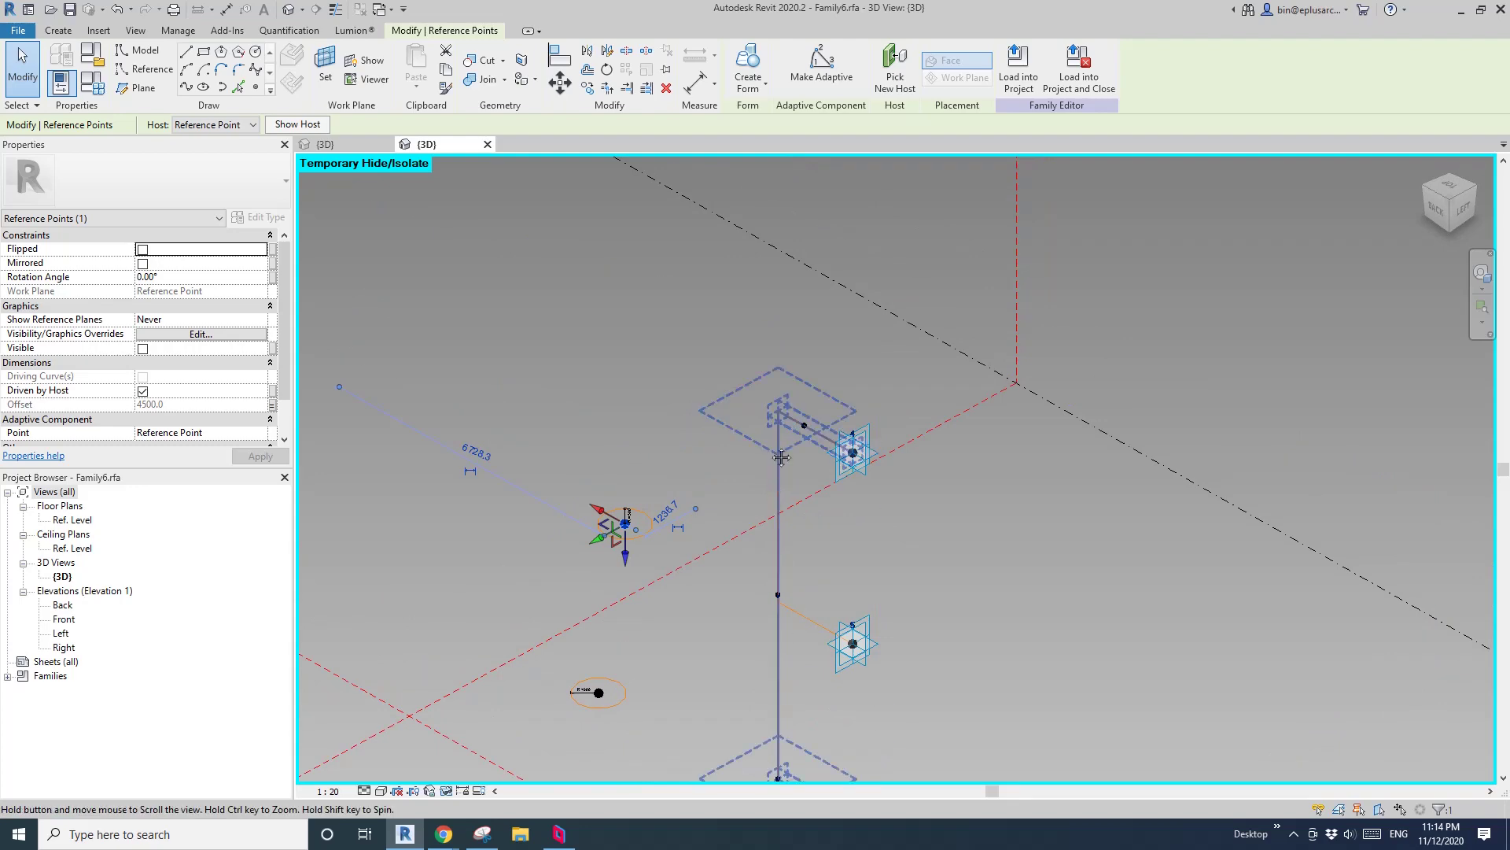
middle_click_drag(779, 415, 750, 385)
scroll(750, 385, "up", 2)
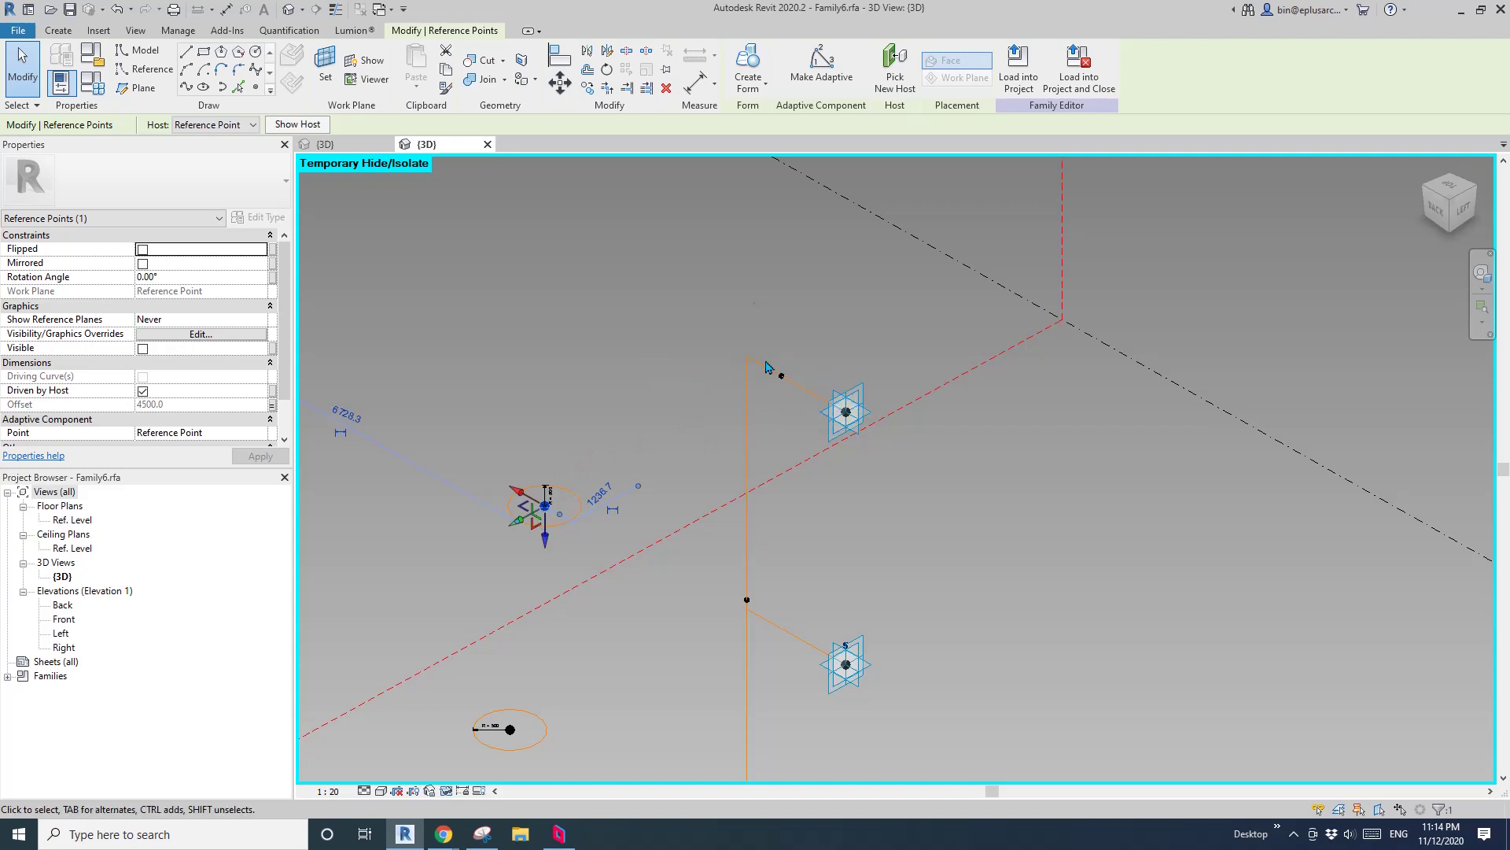
scroll(652, 432, "down", 2)
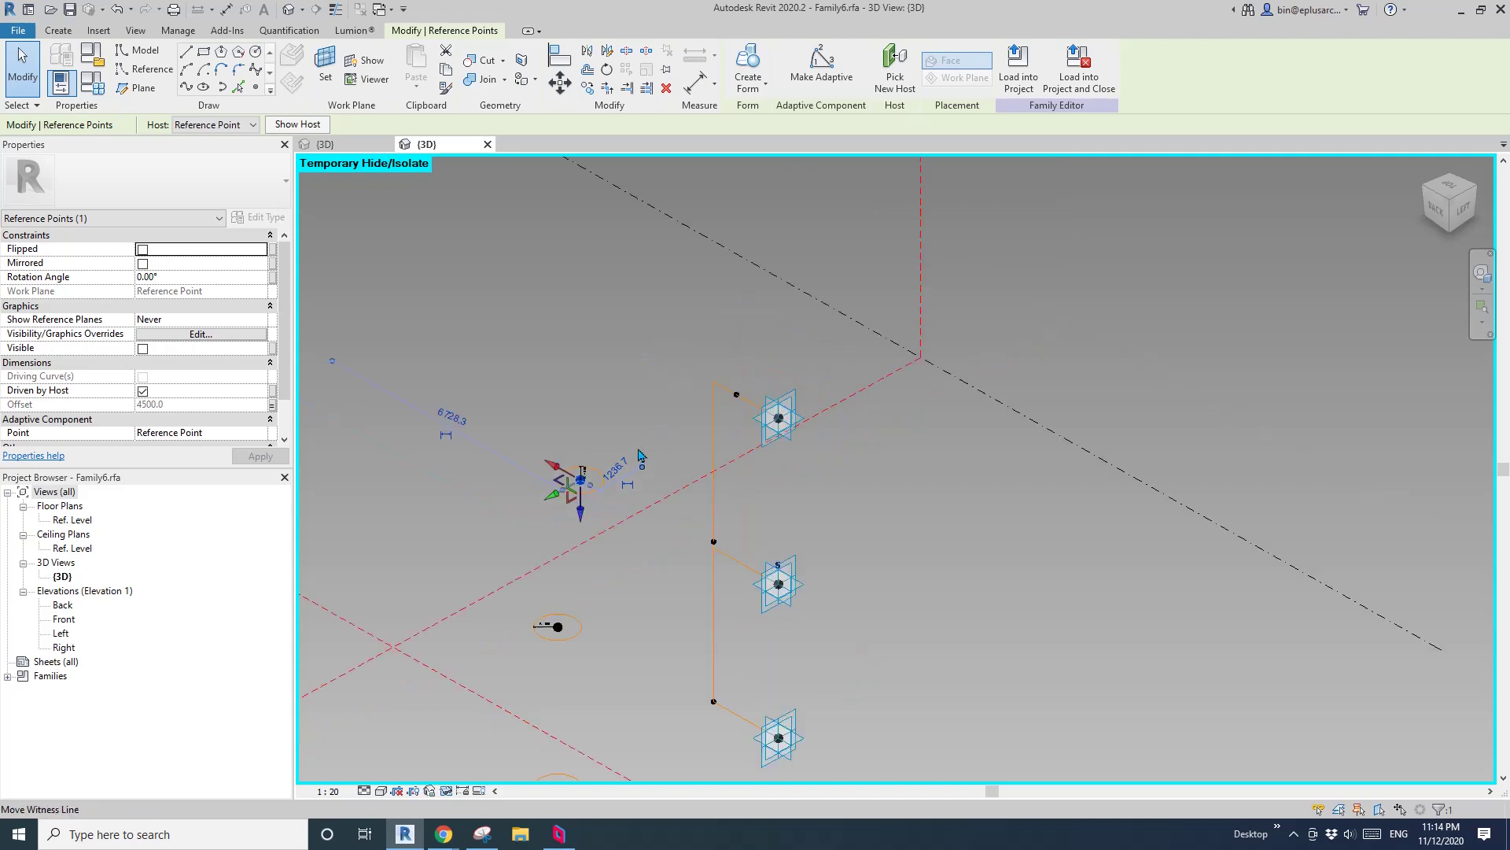
left_click(651, 487)
scroll(692, 459, "down", 2)
middle_click_drag(691, 459, 708, 496, "shift")
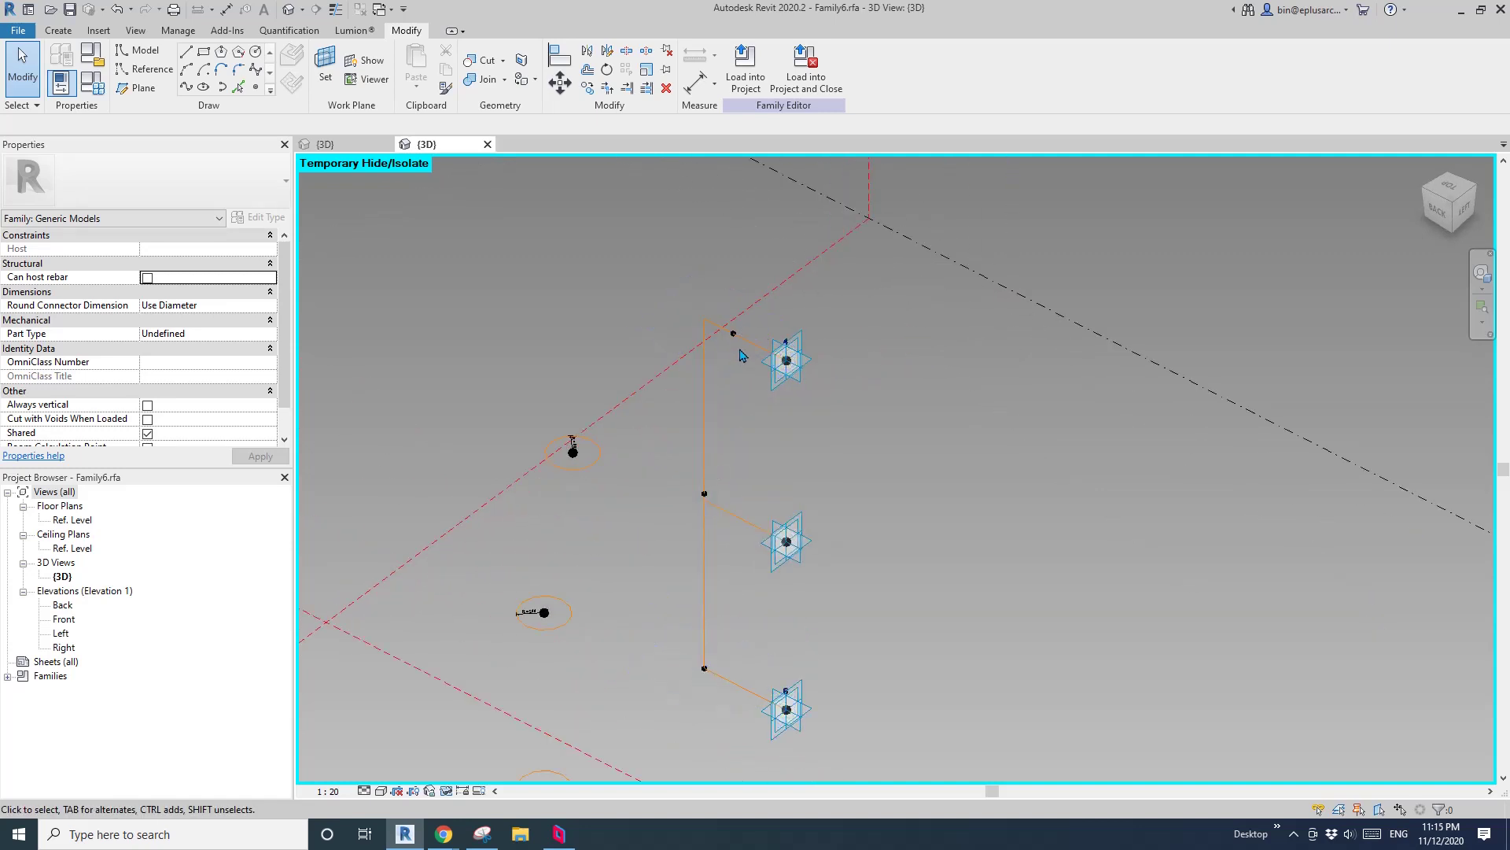
Copy the upper hosted reference point together with its offset point and circle to a free spot nearby.
middle_click_drag(674, 537, 718, 415)
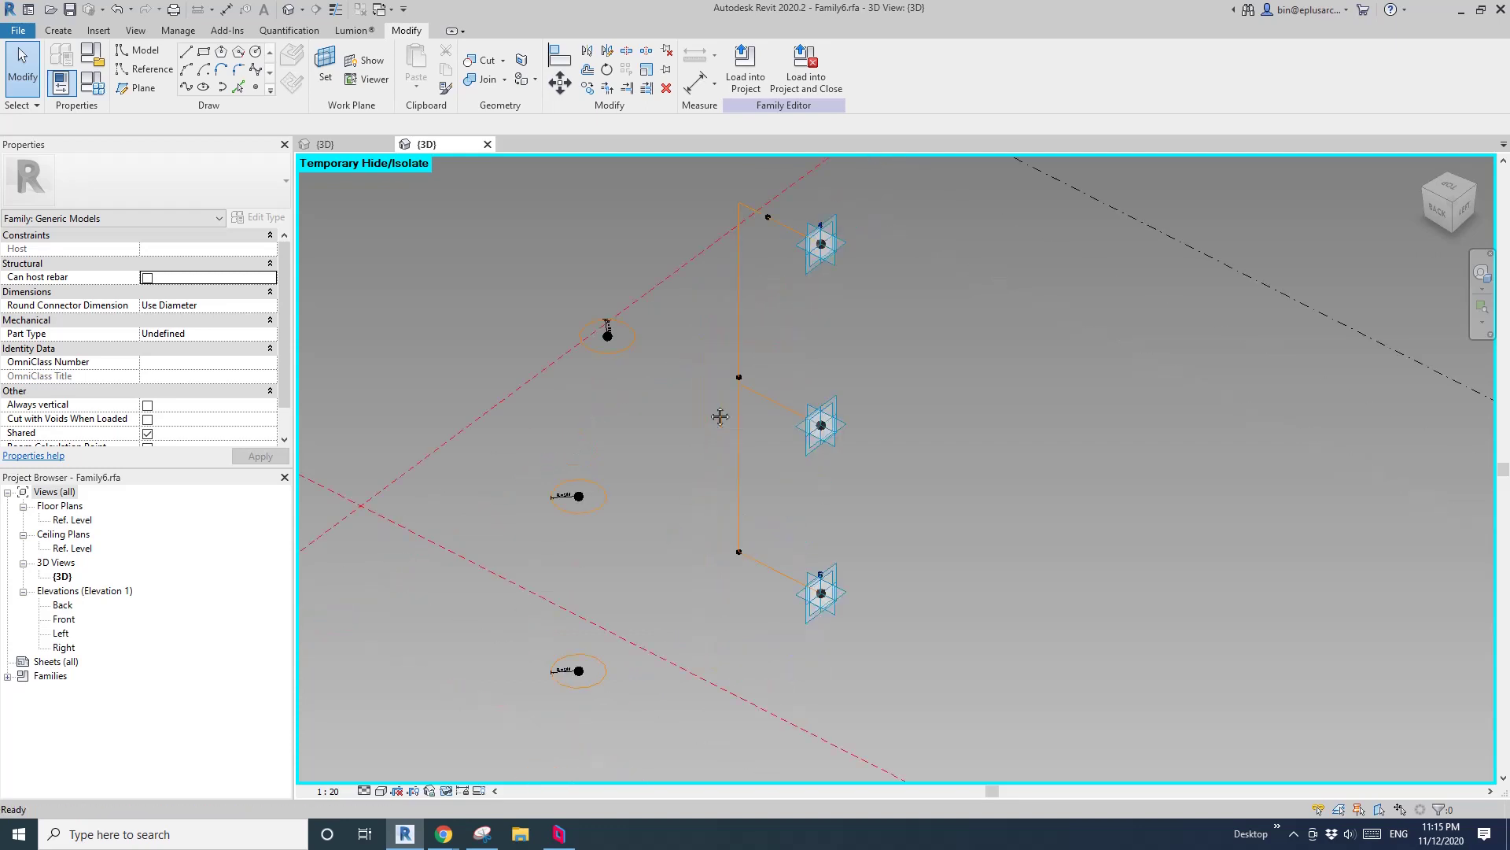
scroll(688, 435, "down", 2)
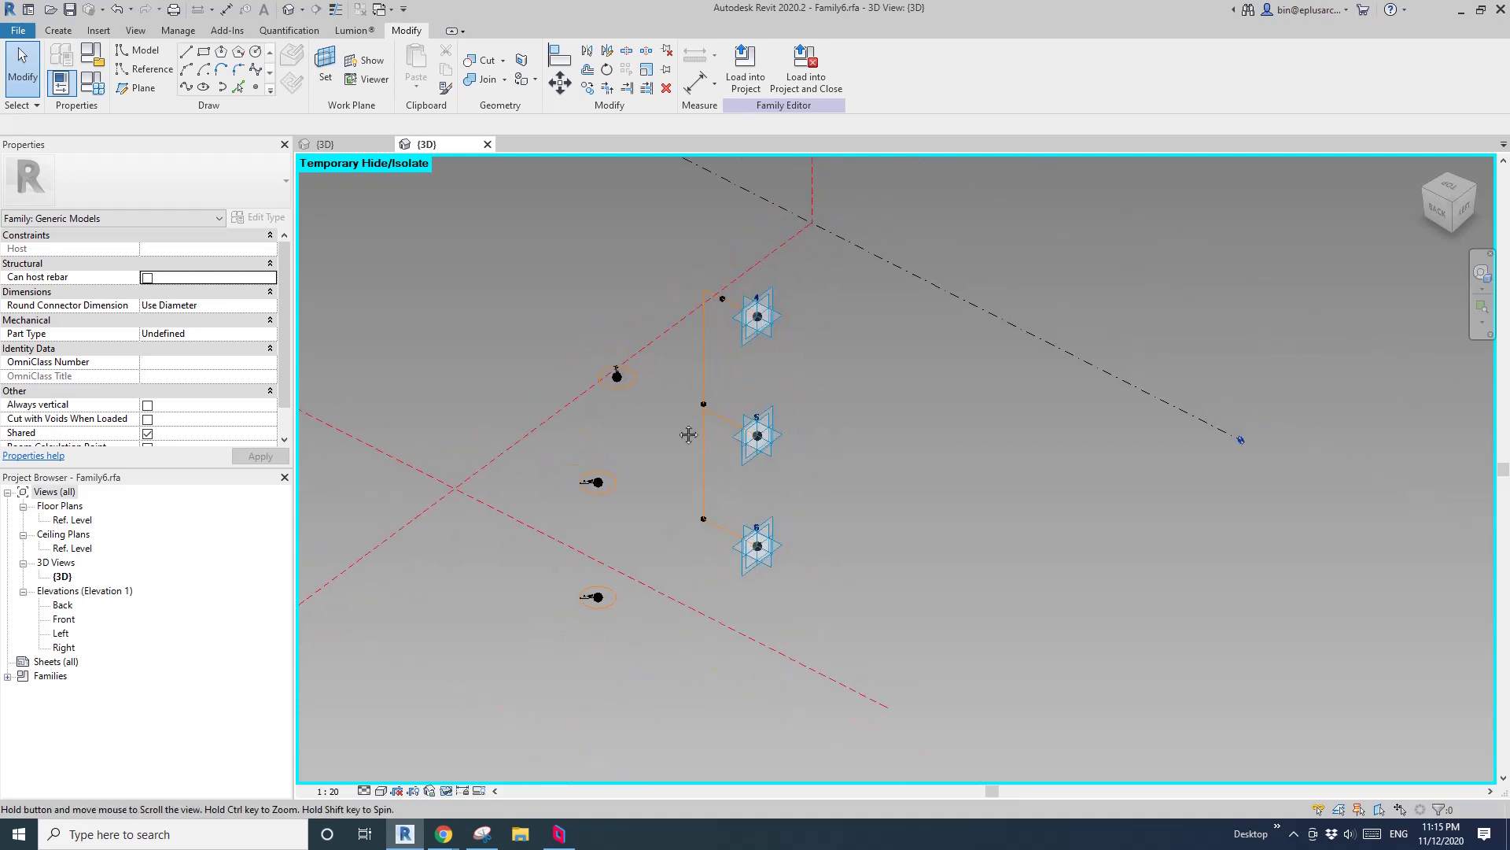
left_click(710, 313)
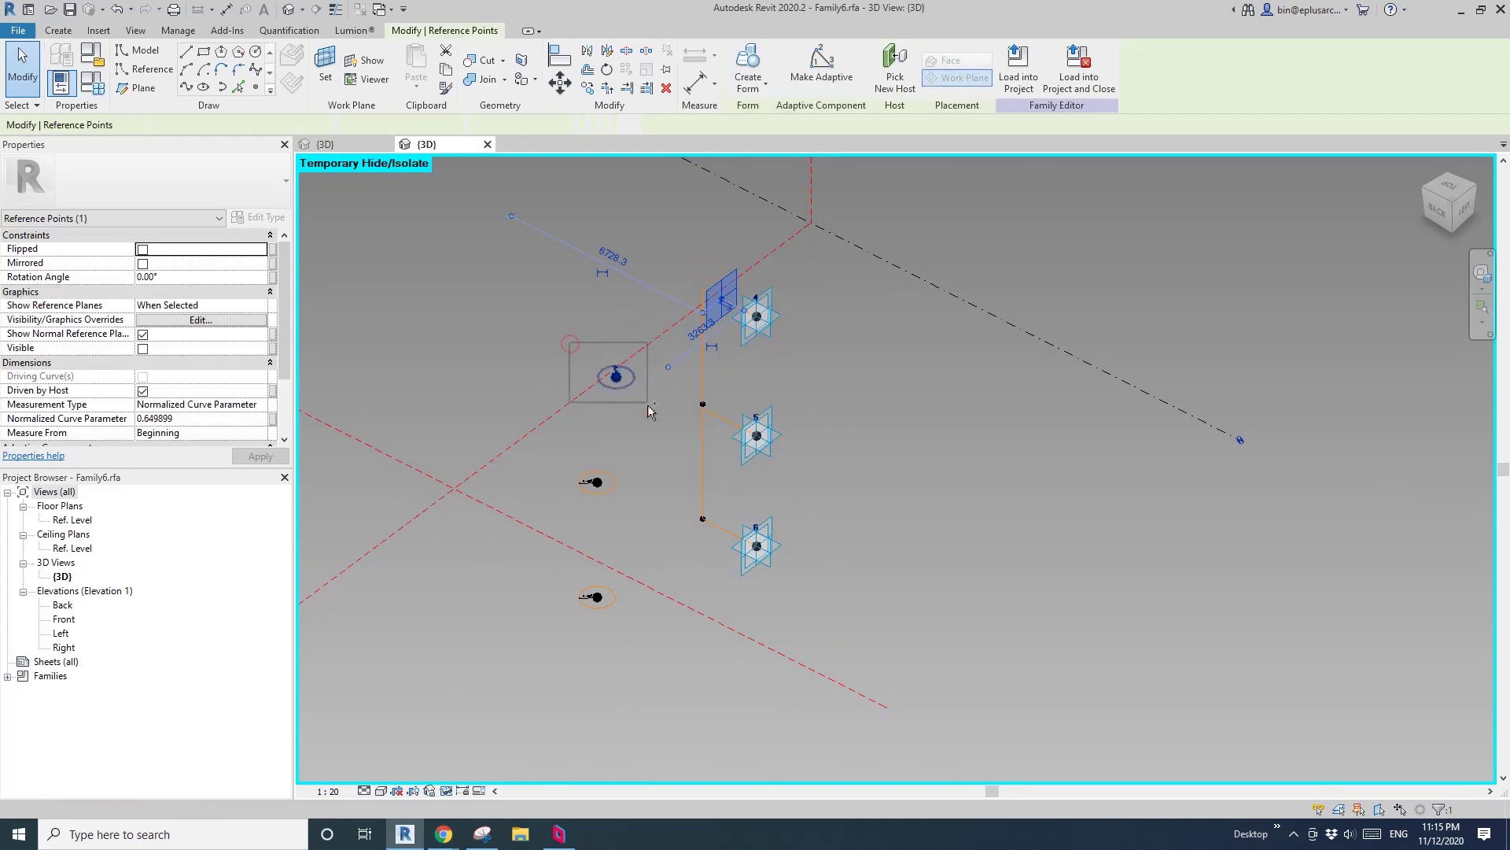
left_click(622, 379)
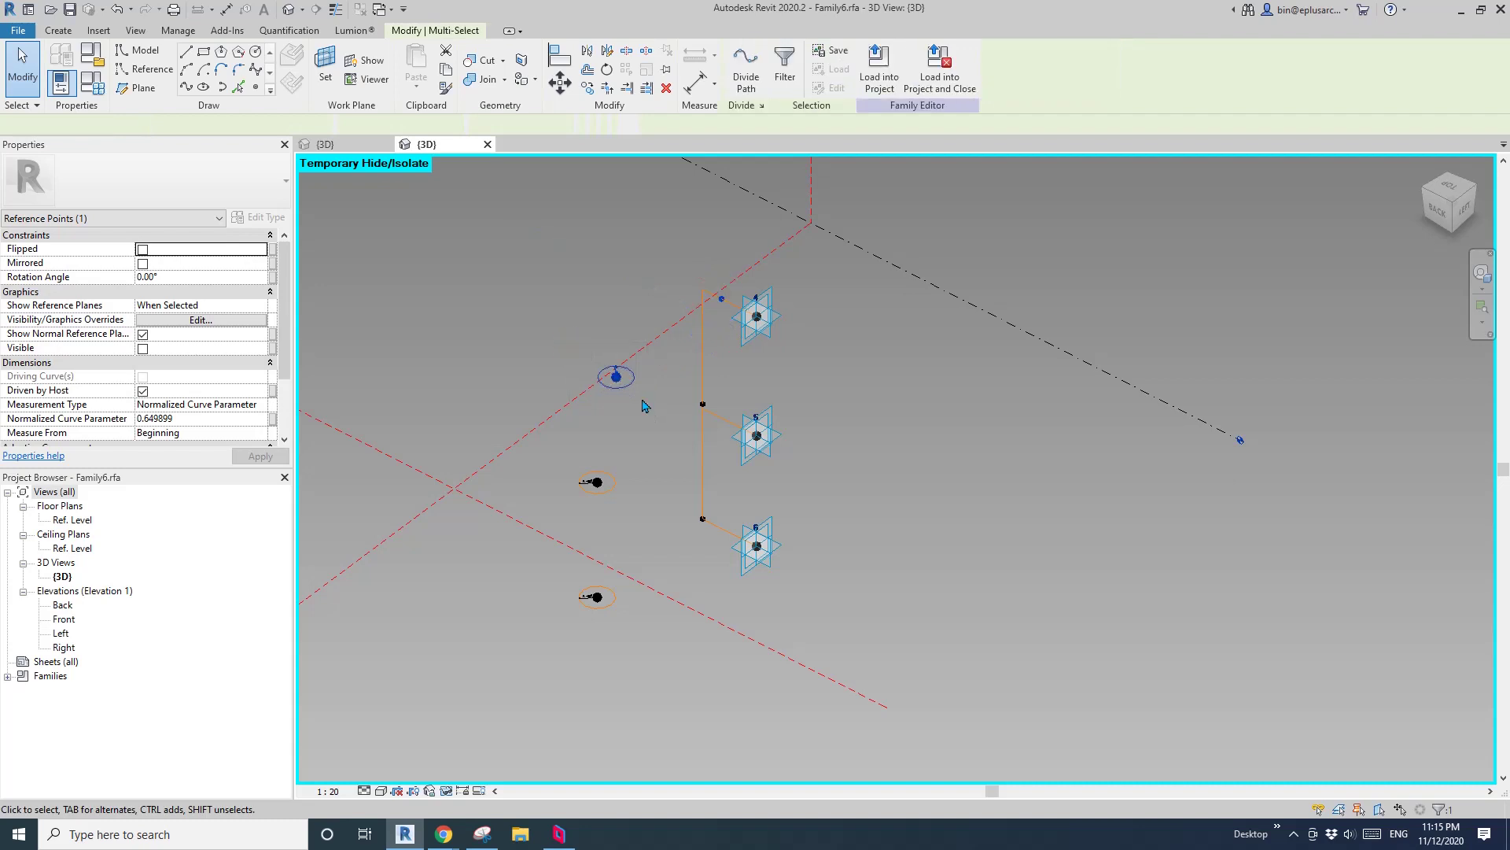
left_click(587, 300)
left_click(616, 341)
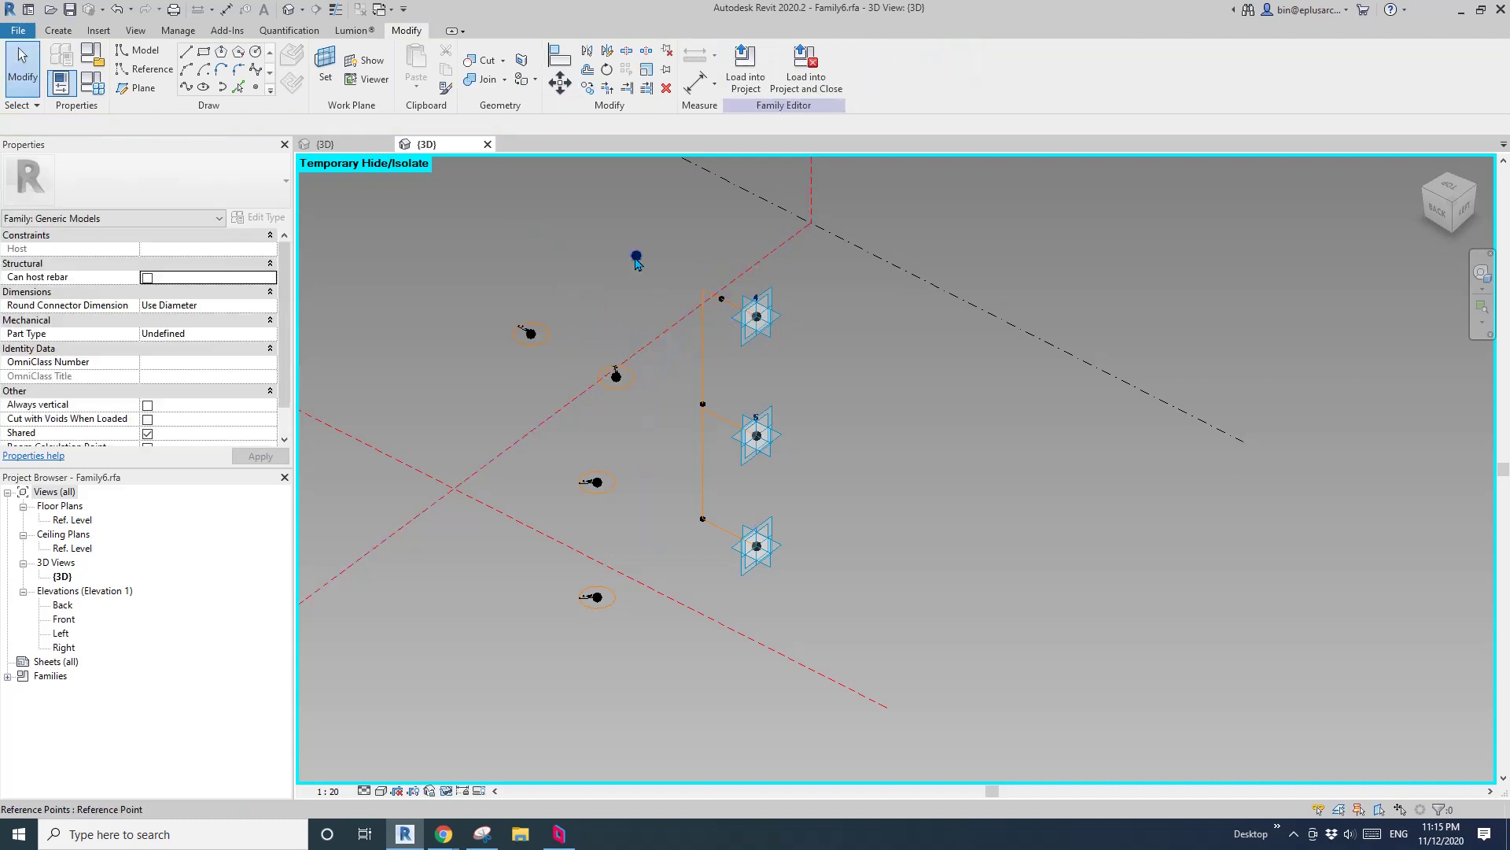
Rehost the copied reference point onto the reference line ending at adaptive point 5.
left_click(637, 258)
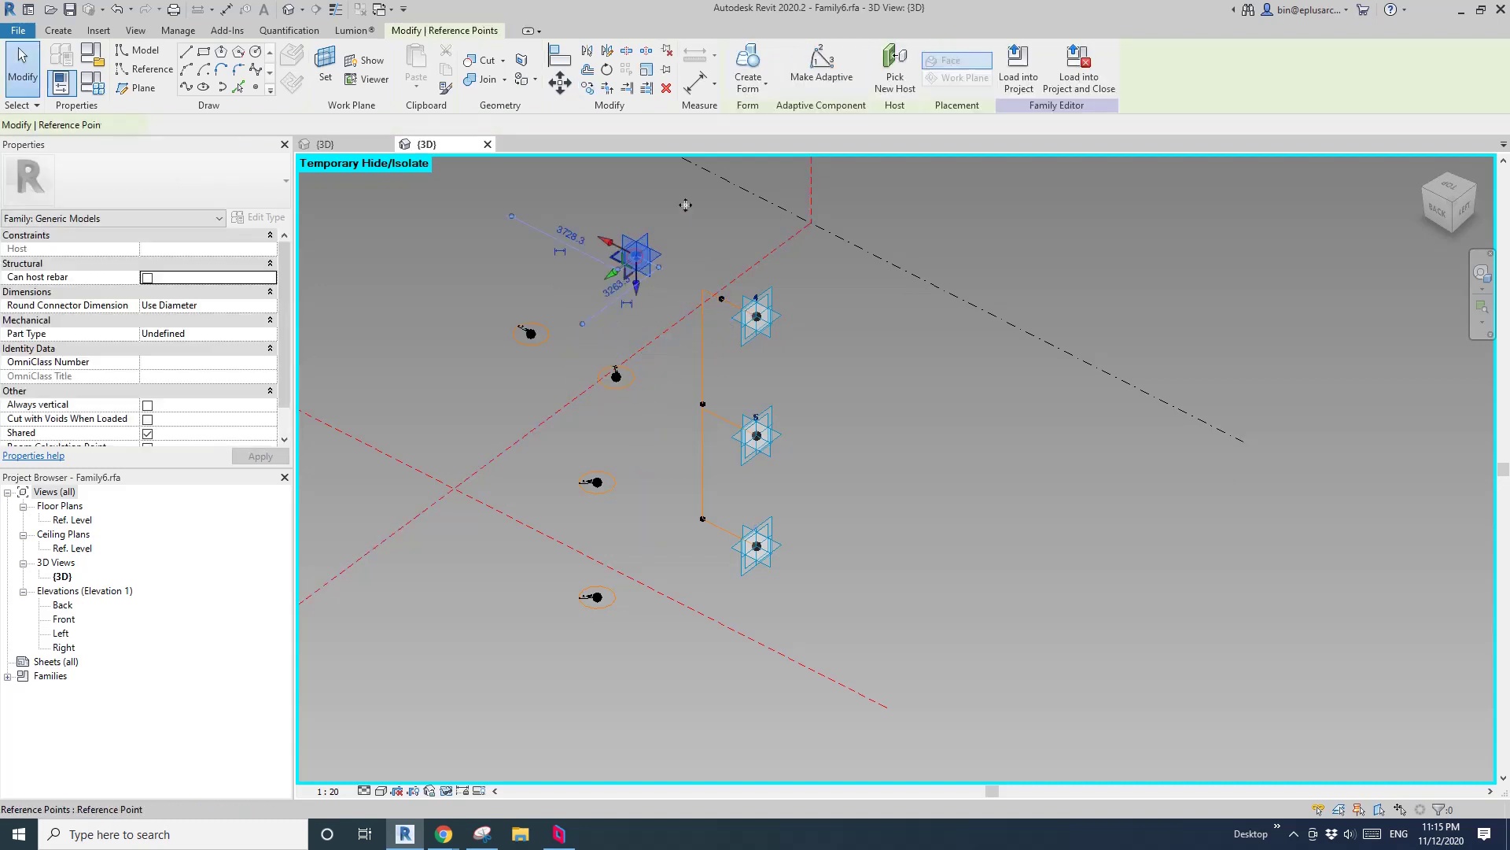
left_click(716, 415)
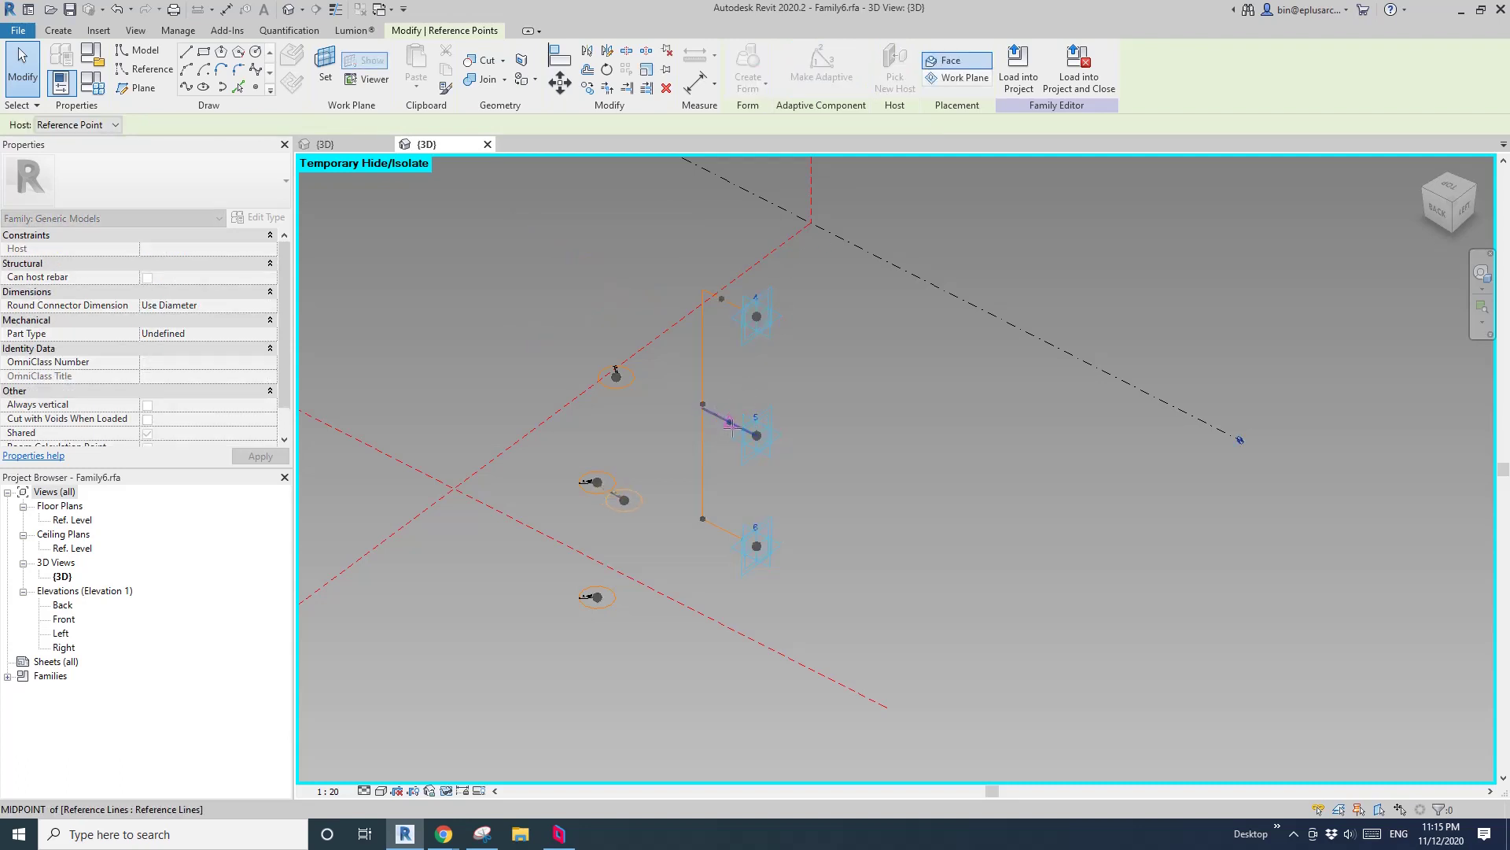
left_click(734, 427)
Delete the old middle and lower offset points with their circles and their host points on the vertical line.
middle_click_drag(598, 486, 646, 504, "shift")
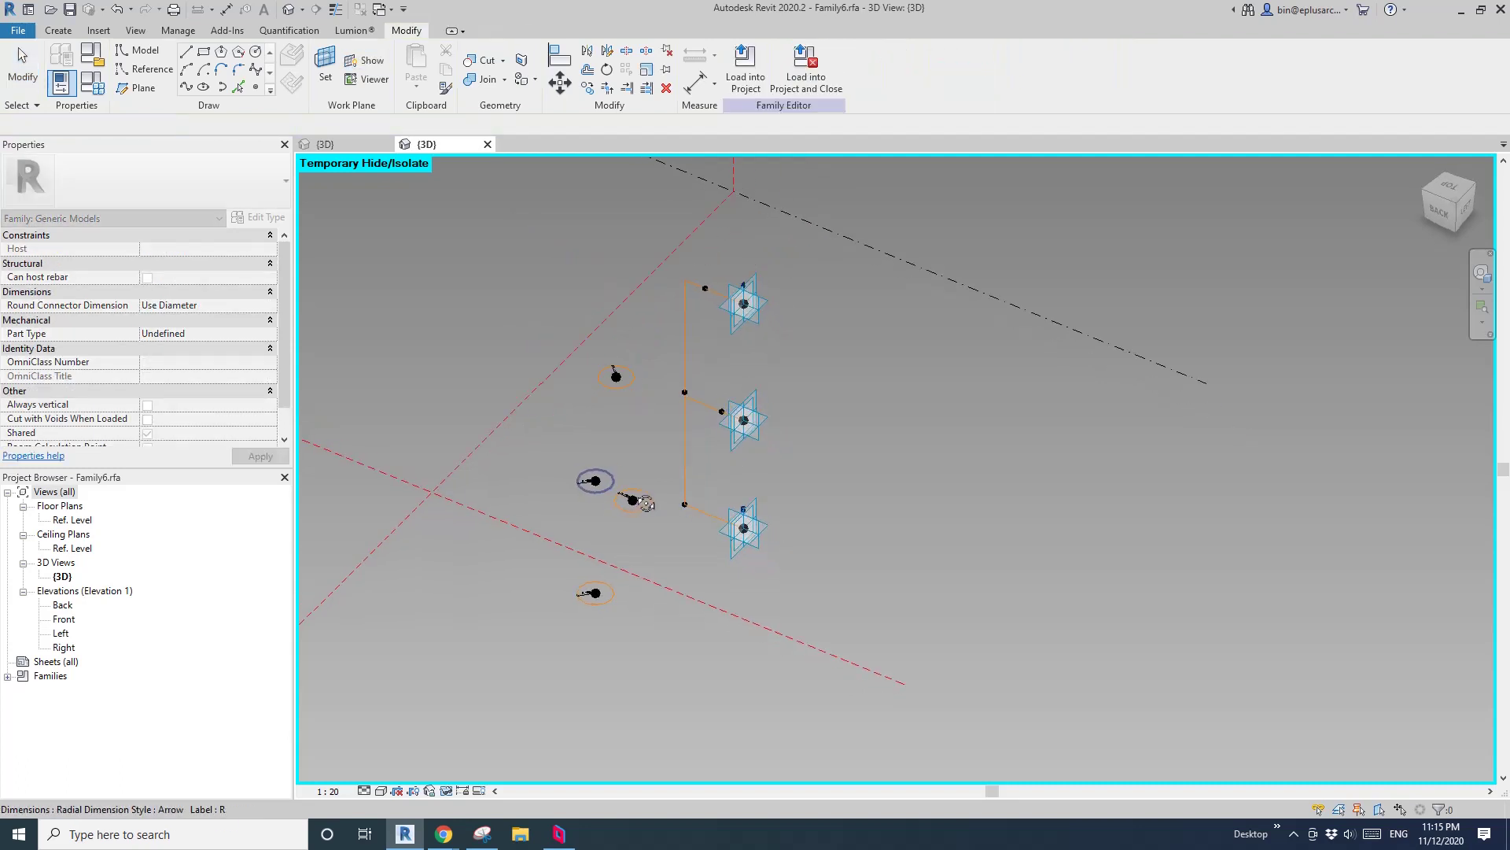
left_click_drag(540, 428, 626, 635)
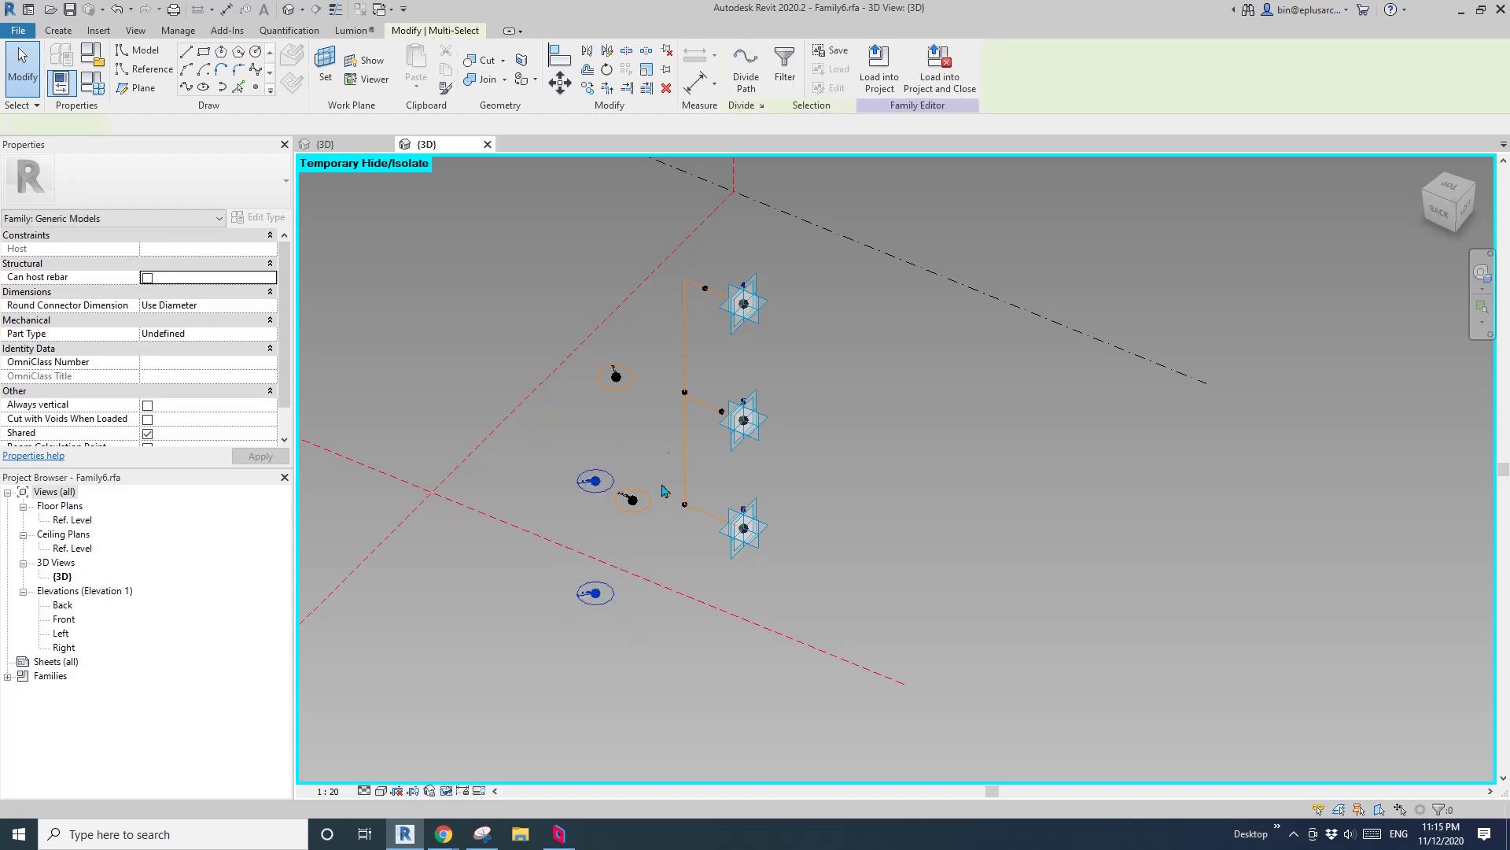
key("Delete")
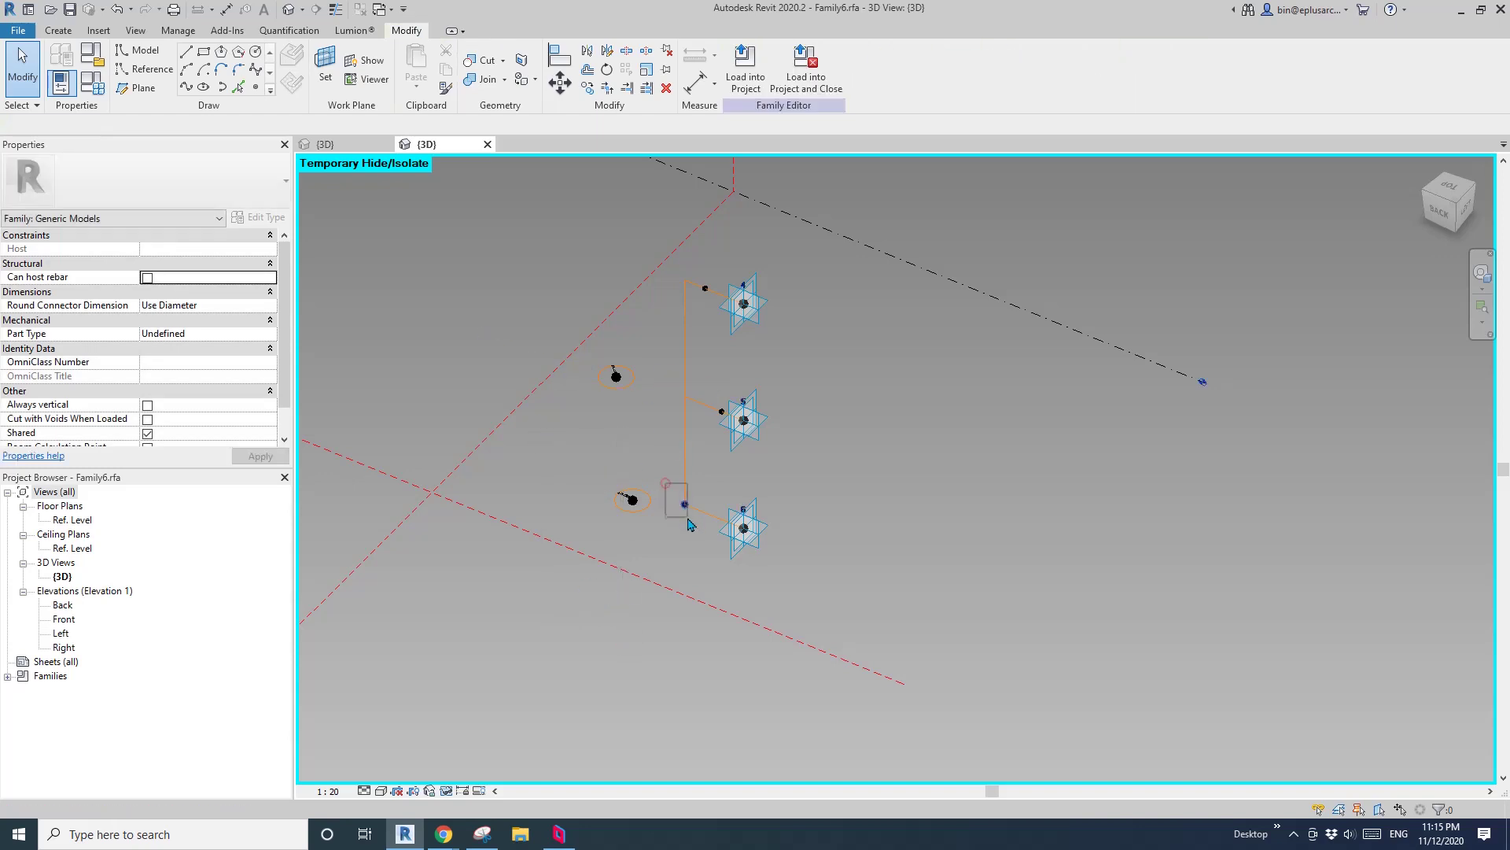
left_click_drag(687, 519, 694, 522)
key("Delete")
key("Tab")
Copy the upper hosted point, its offset point and its circle once more for the lowest level.
middle_click_drag(700, 510, 739, 338, "shift")
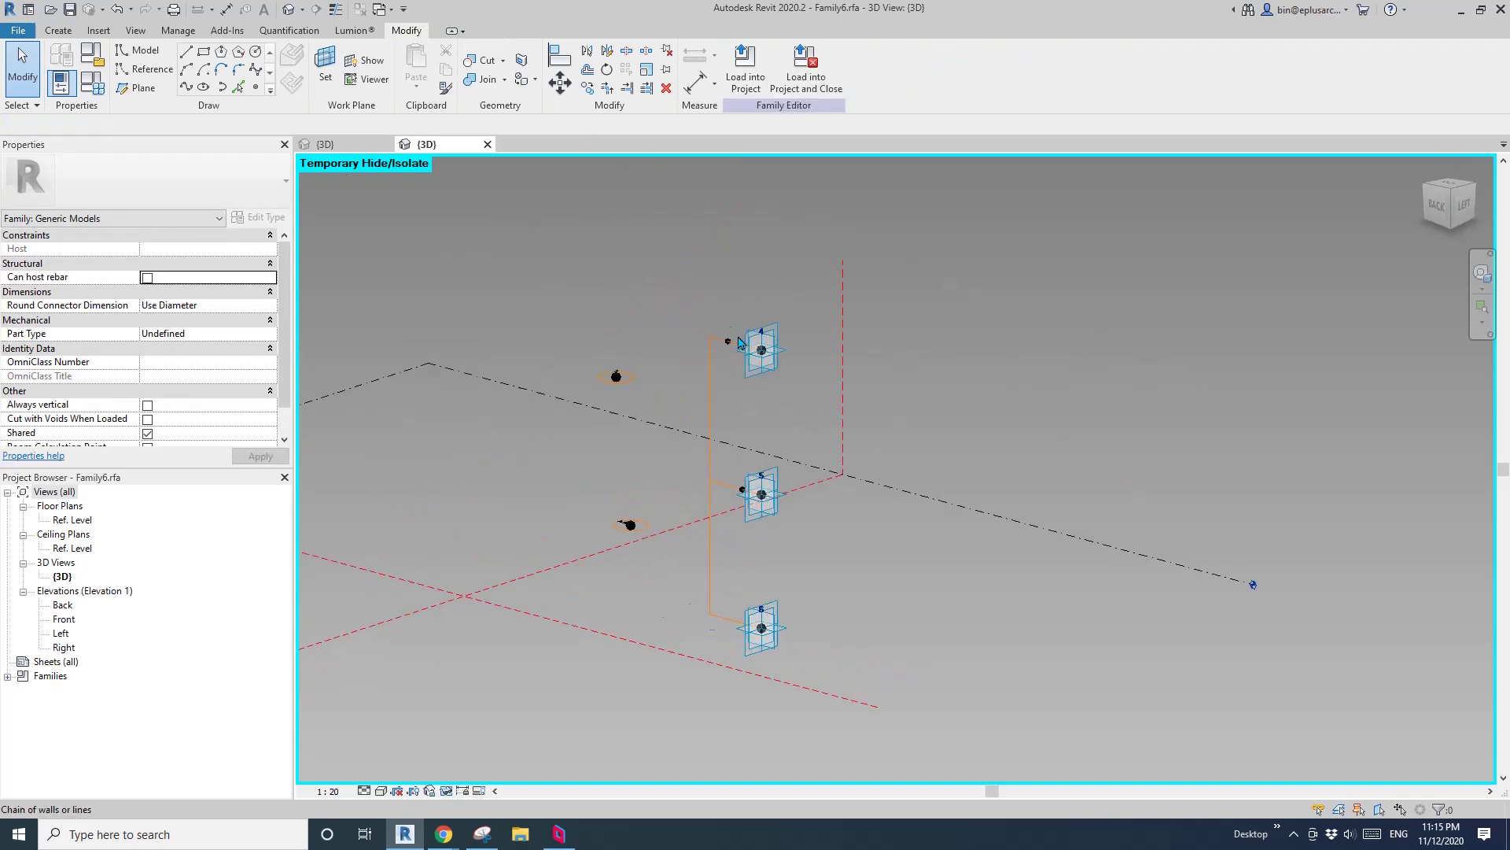
middle_click_drag(605, 345, 621, 398, "shift")
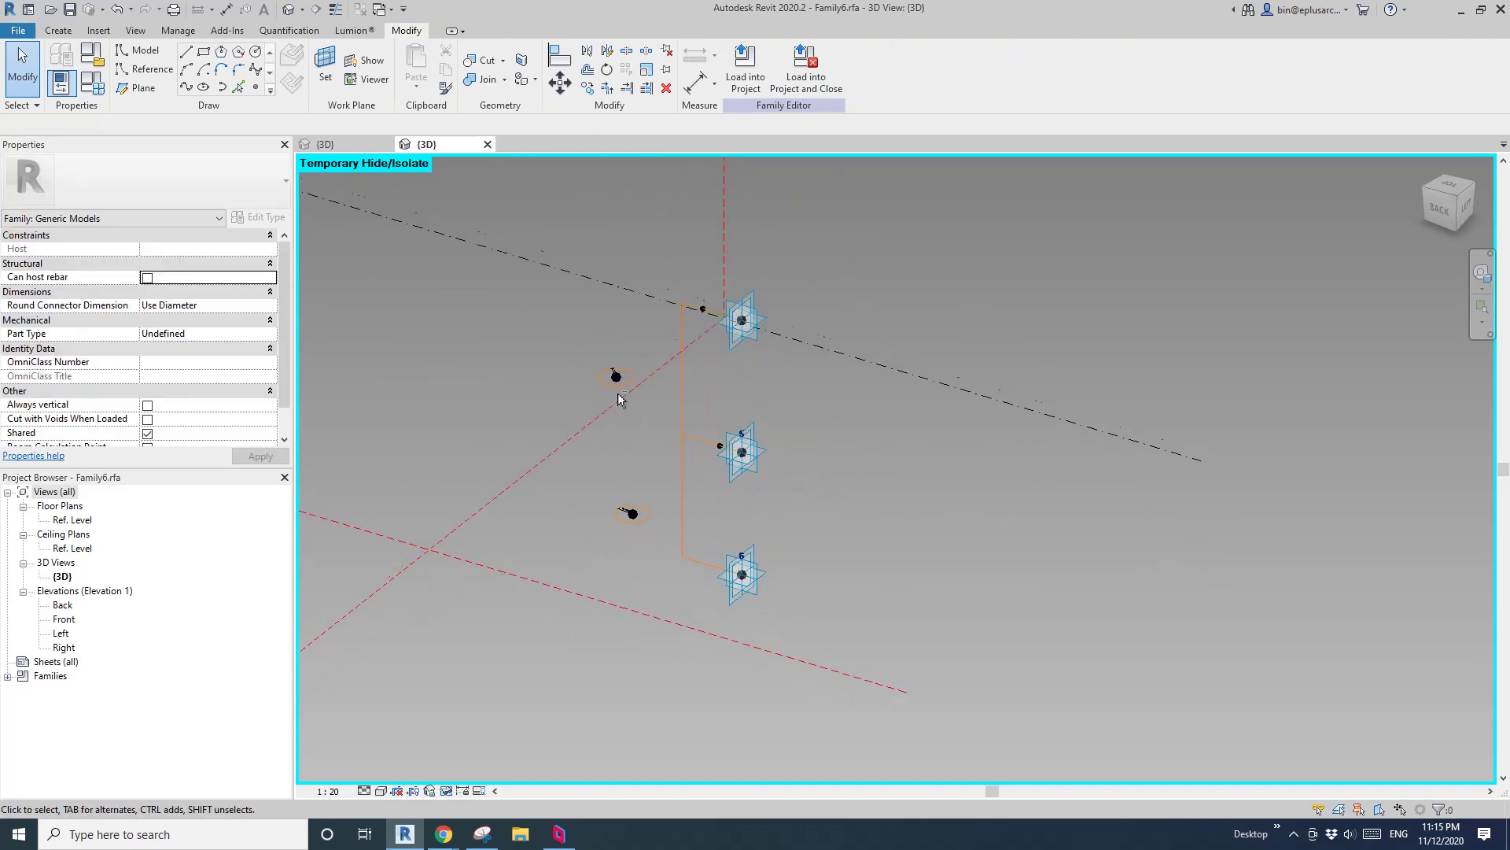
left_click_drag(539, 265, 650, 398)
key("ctrl+z")
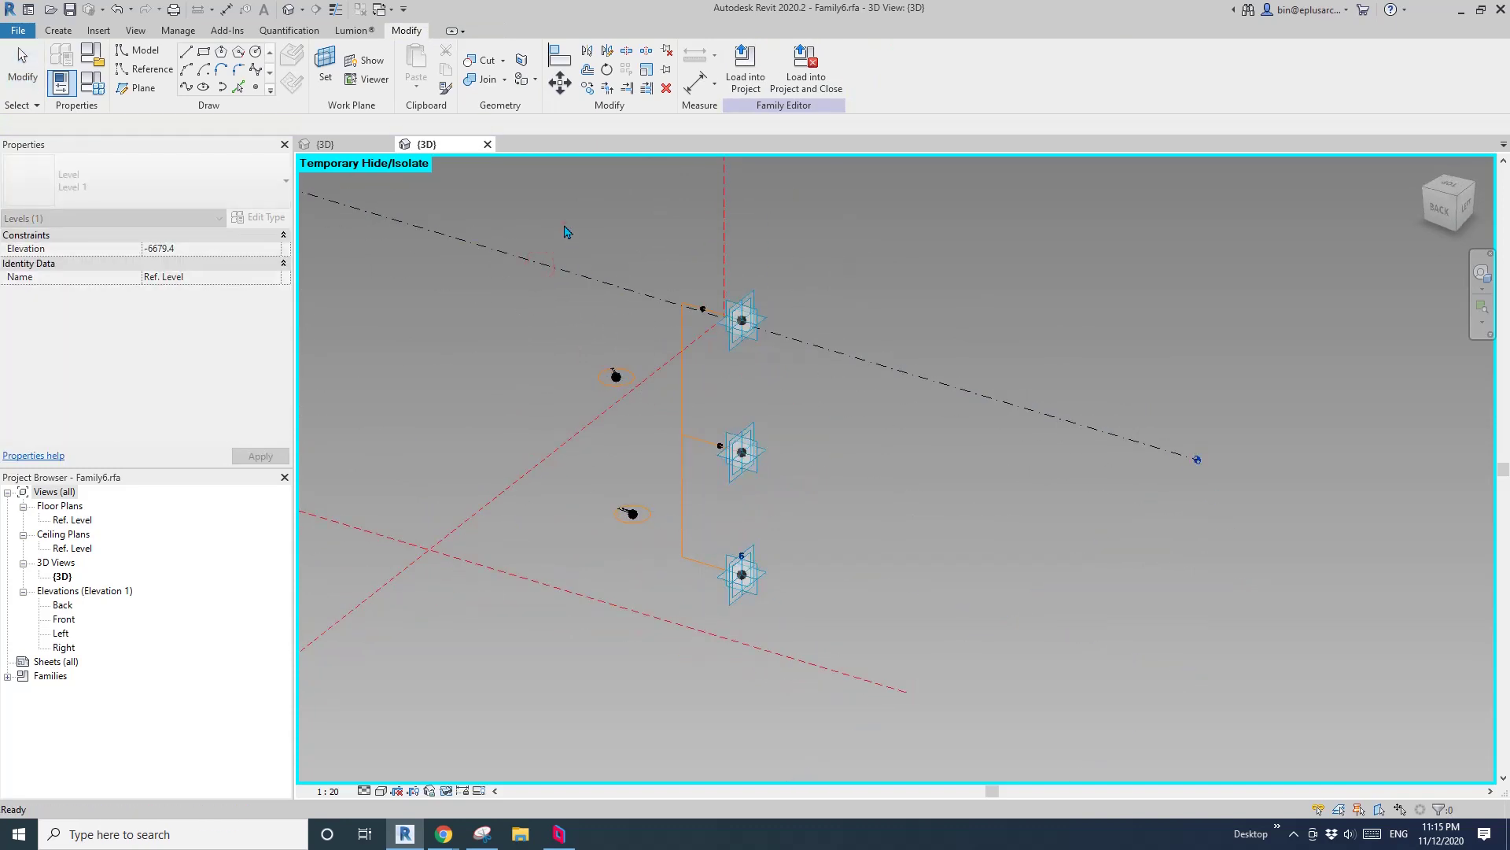
left_click_drag(577, 243, 607, 291)
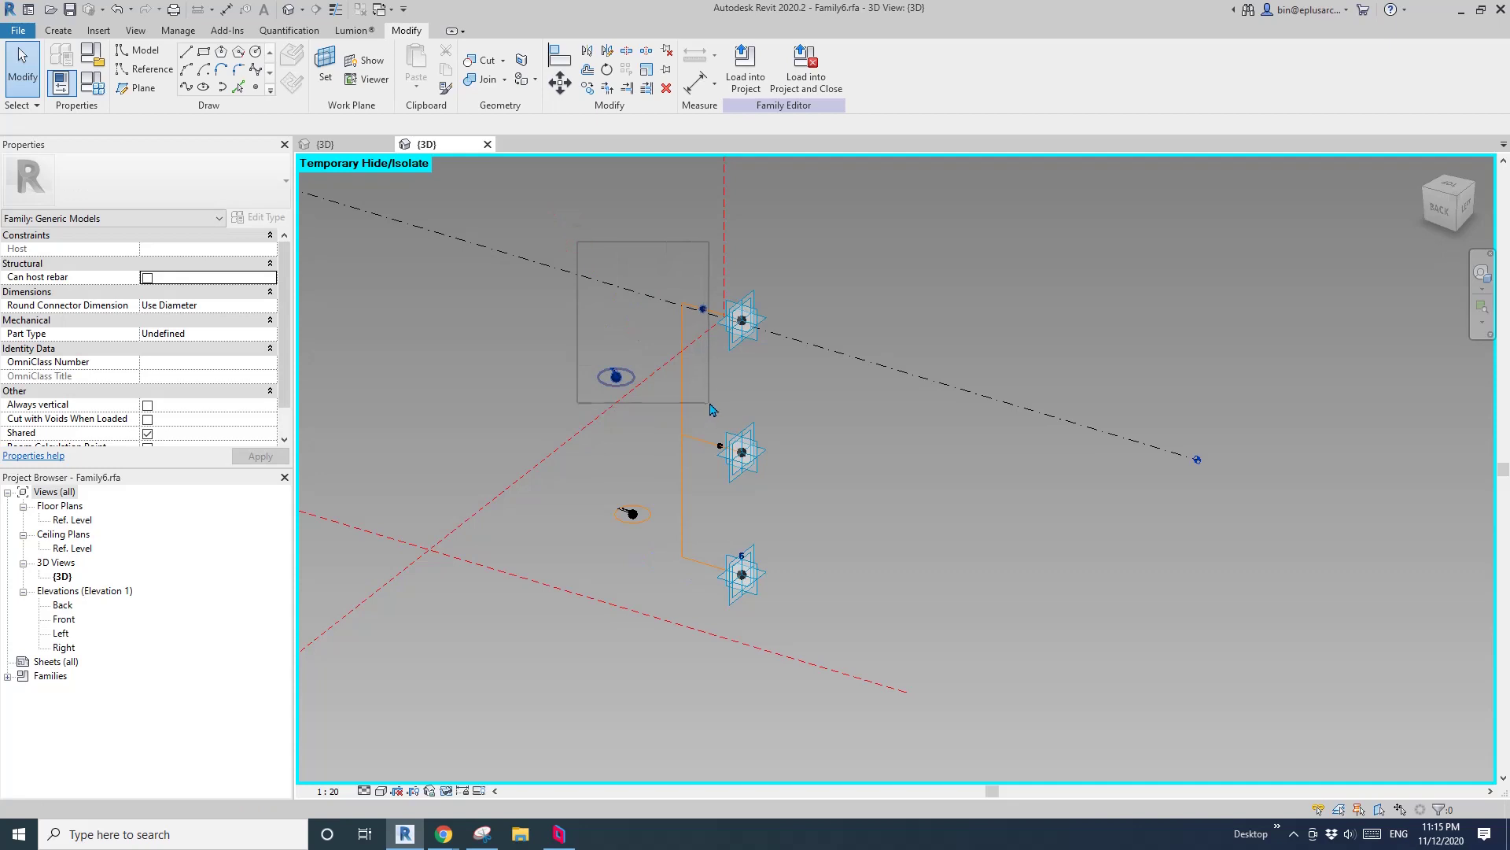
left_click_drag(711, 409, 673, 362)
left_click(601, 329)
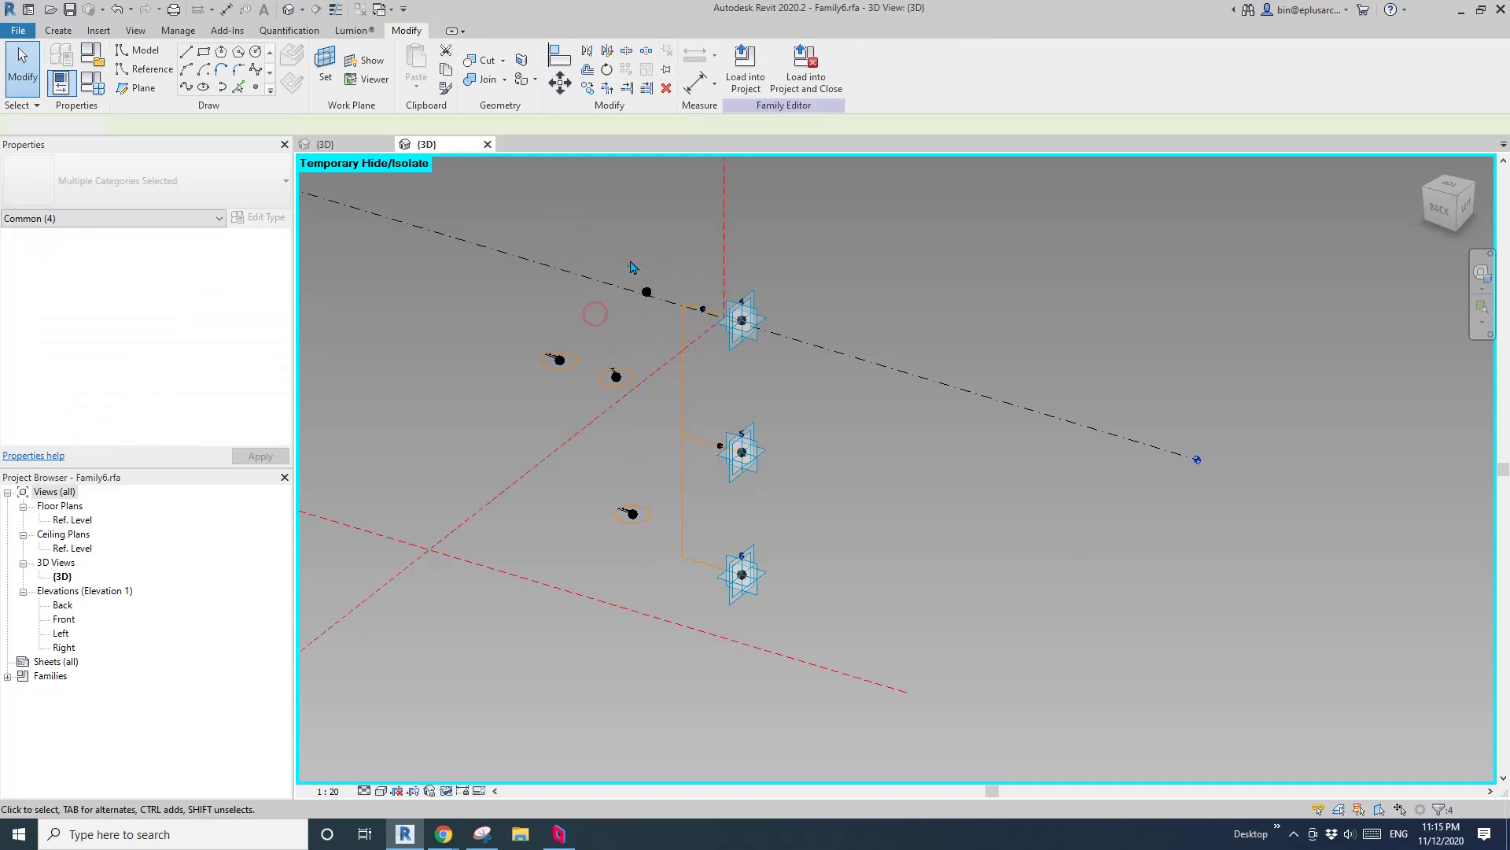
Rehost the newly copied reference point onto the lowest reference line between adaptive points 1 and 6.
left_click_drag(622, 244, 665, 304)
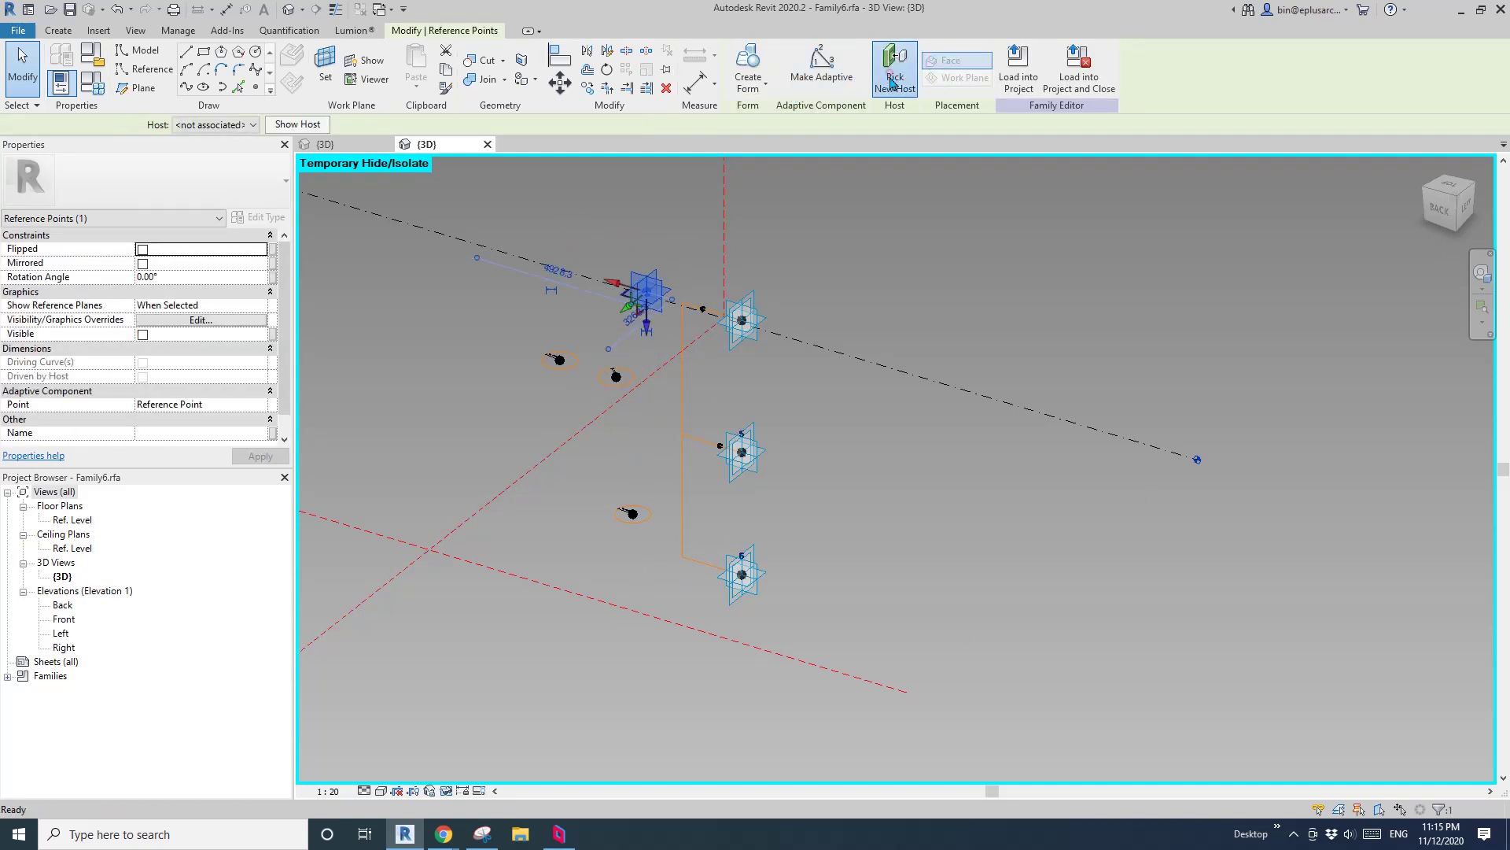
left_click(895, 67)
left_click(700, 561)
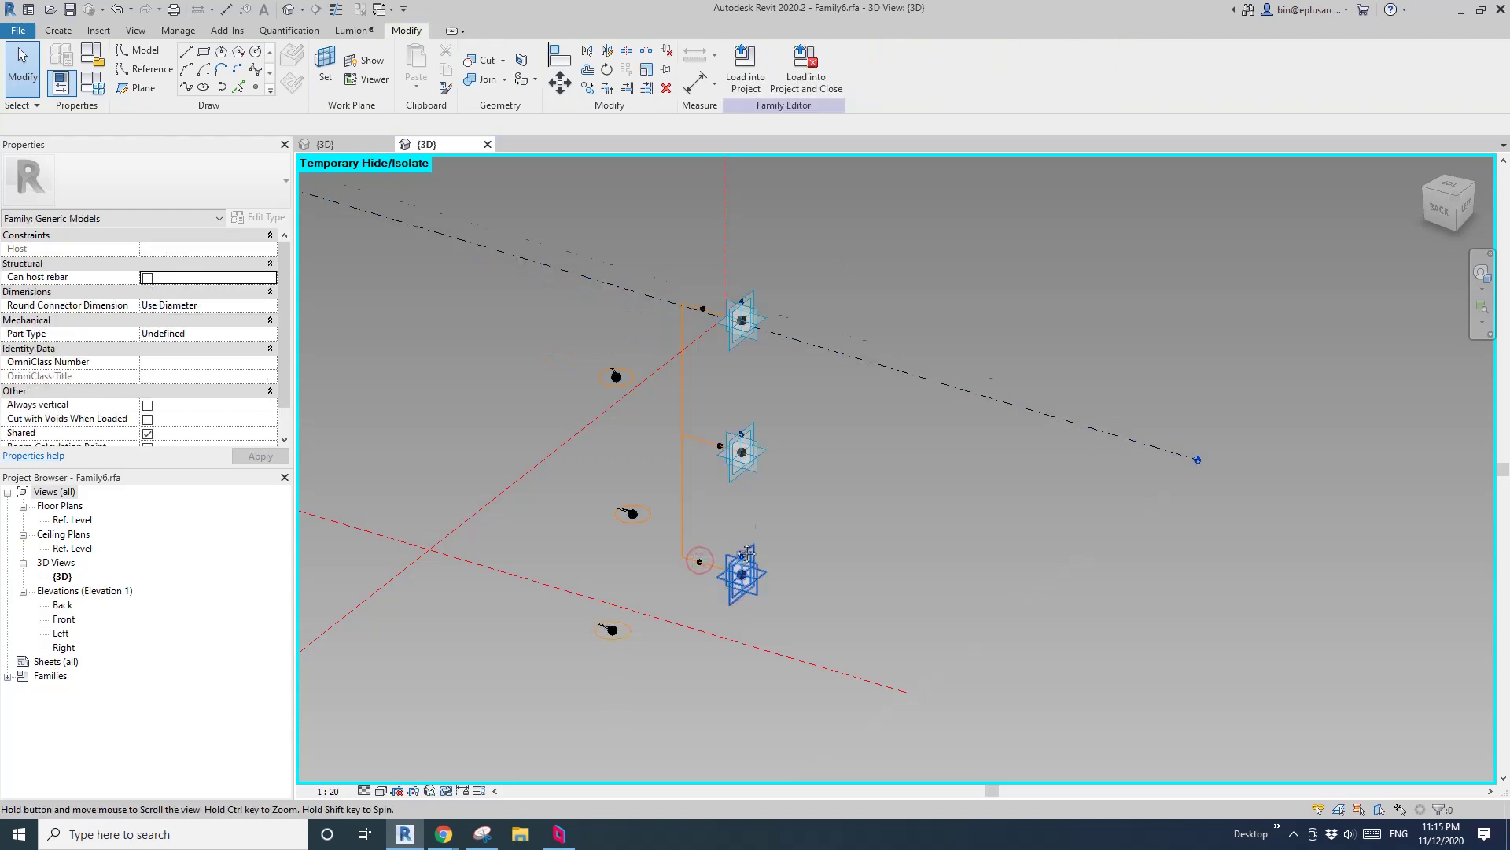
middle_click_drag(745, 572, 732, 440)
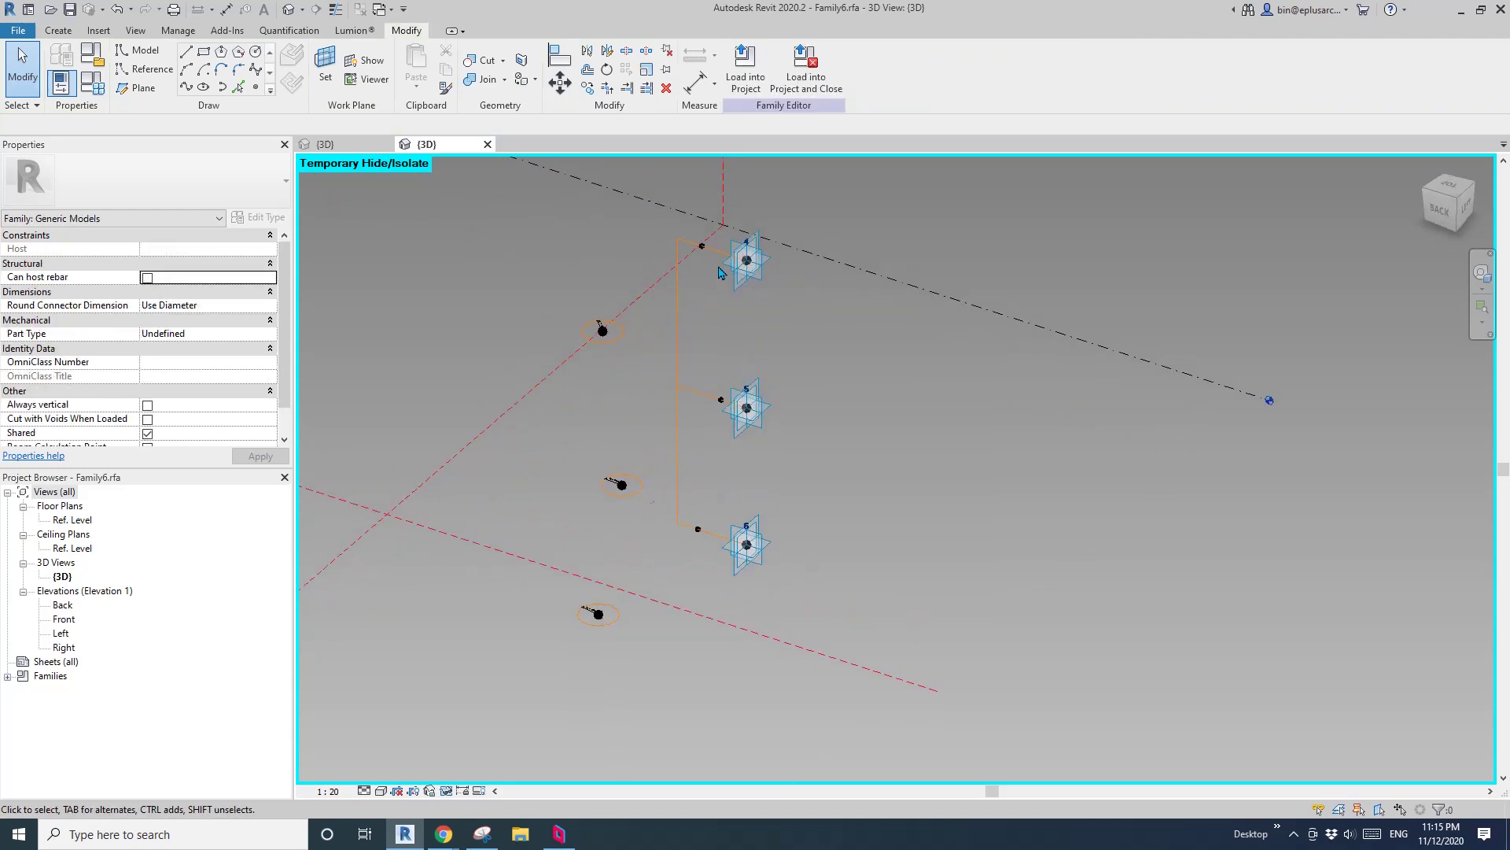
Set the normalized curve parameter of the upper hosted reference point to 1.
left_click(704, 245)
left_click_drag(681, 184, 712, 272)
left_click(163, 418)
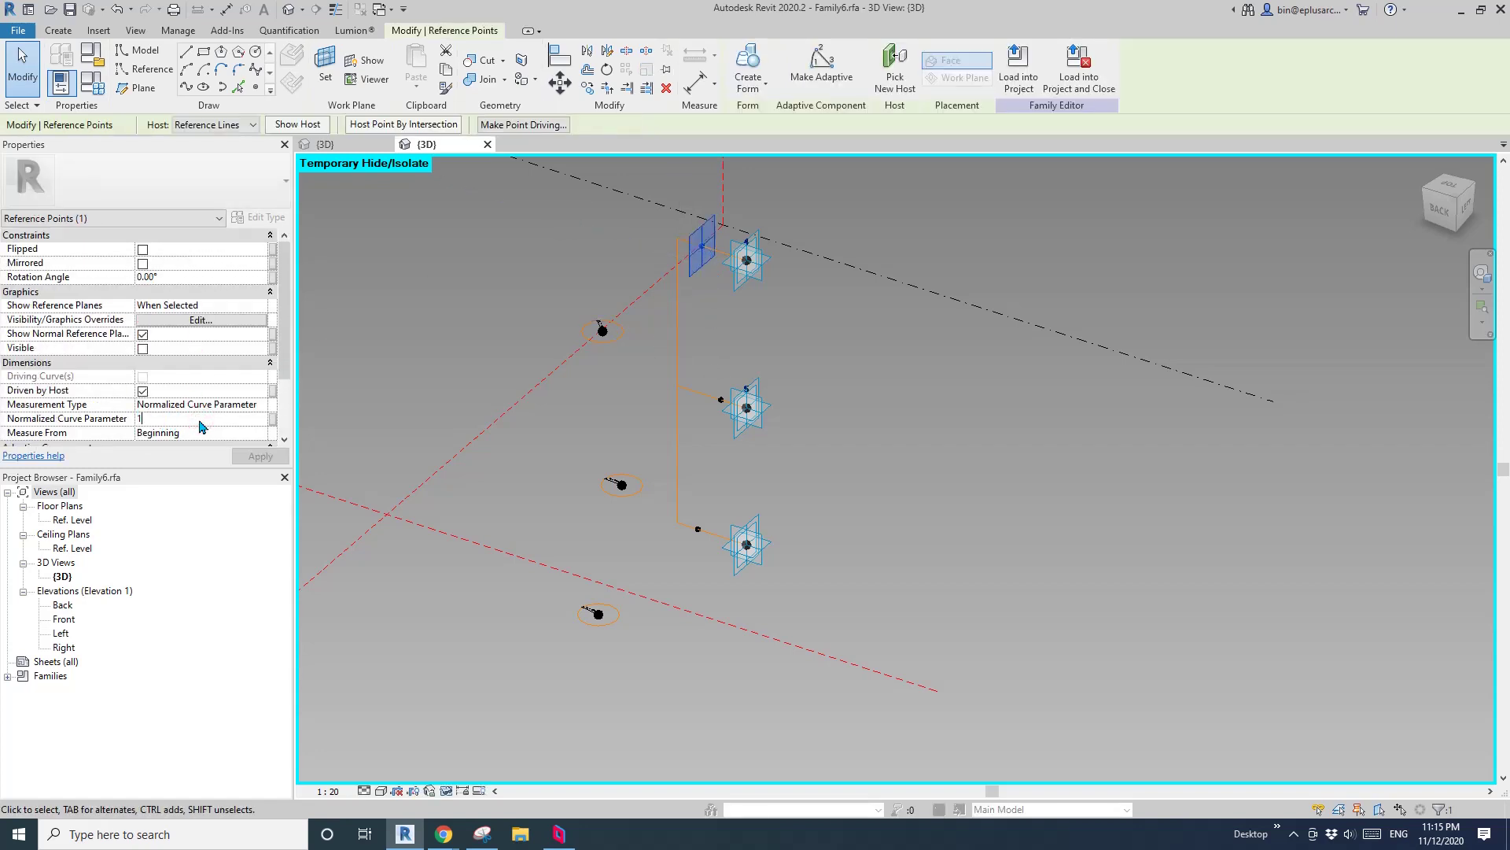
type("1")
key("Return")
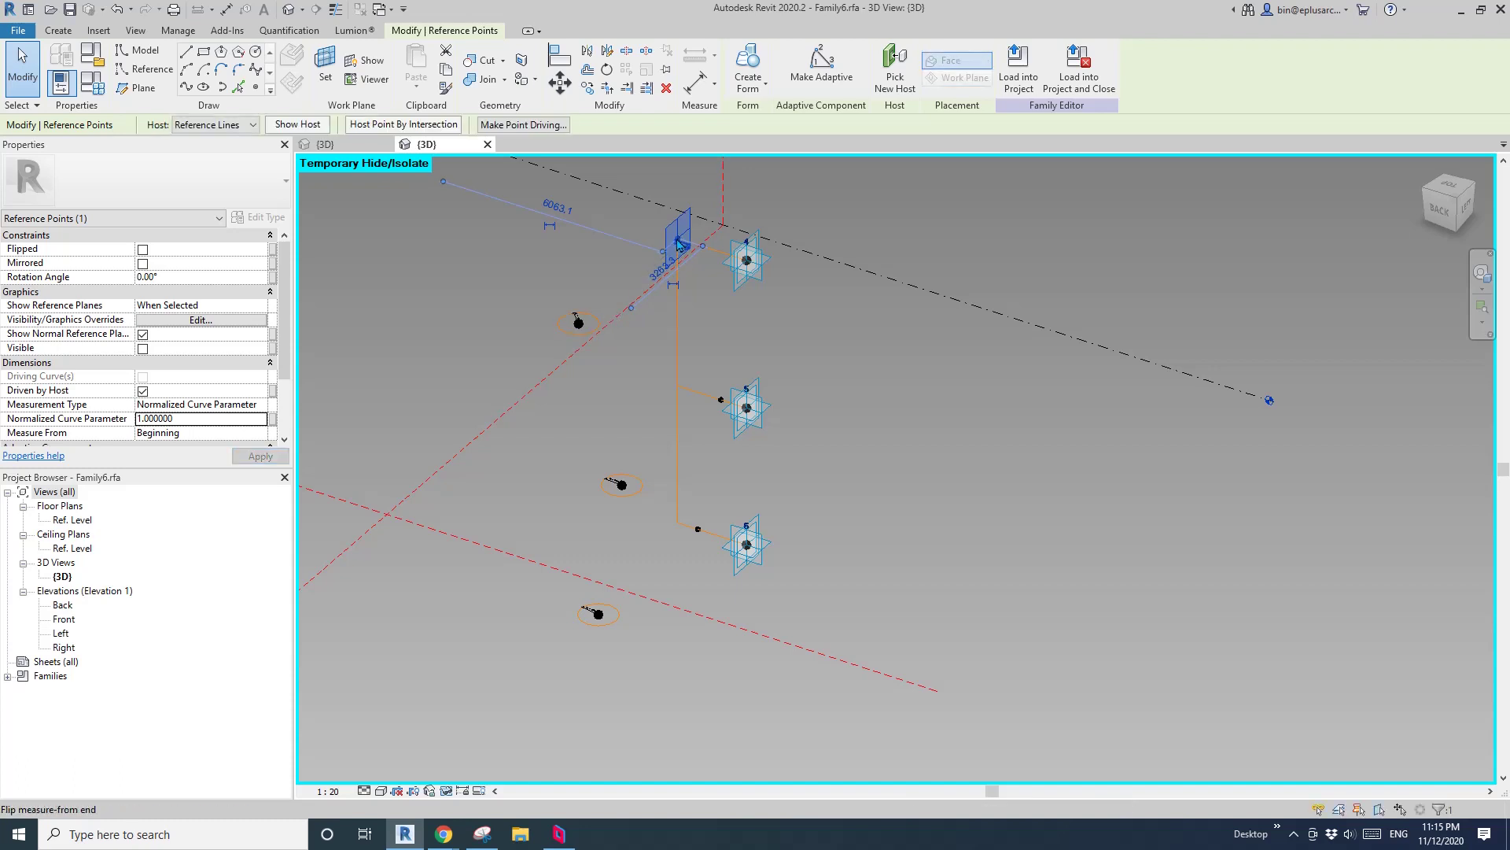
Set the normalized curve parameter of the middle and lowest hosted reference points to 1.
left_click(711, 376)
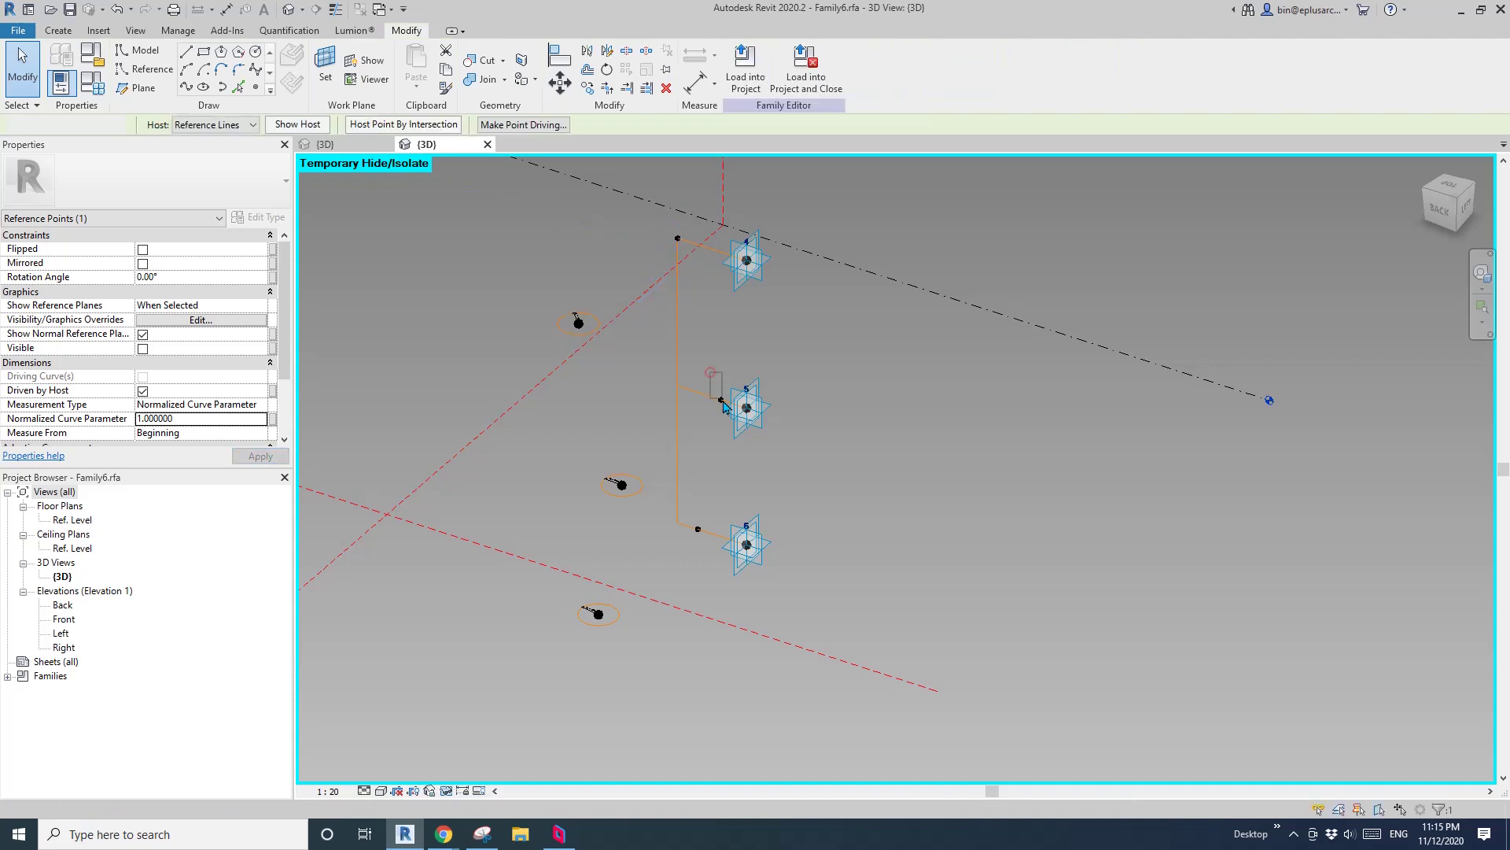
left_click(721, 400)
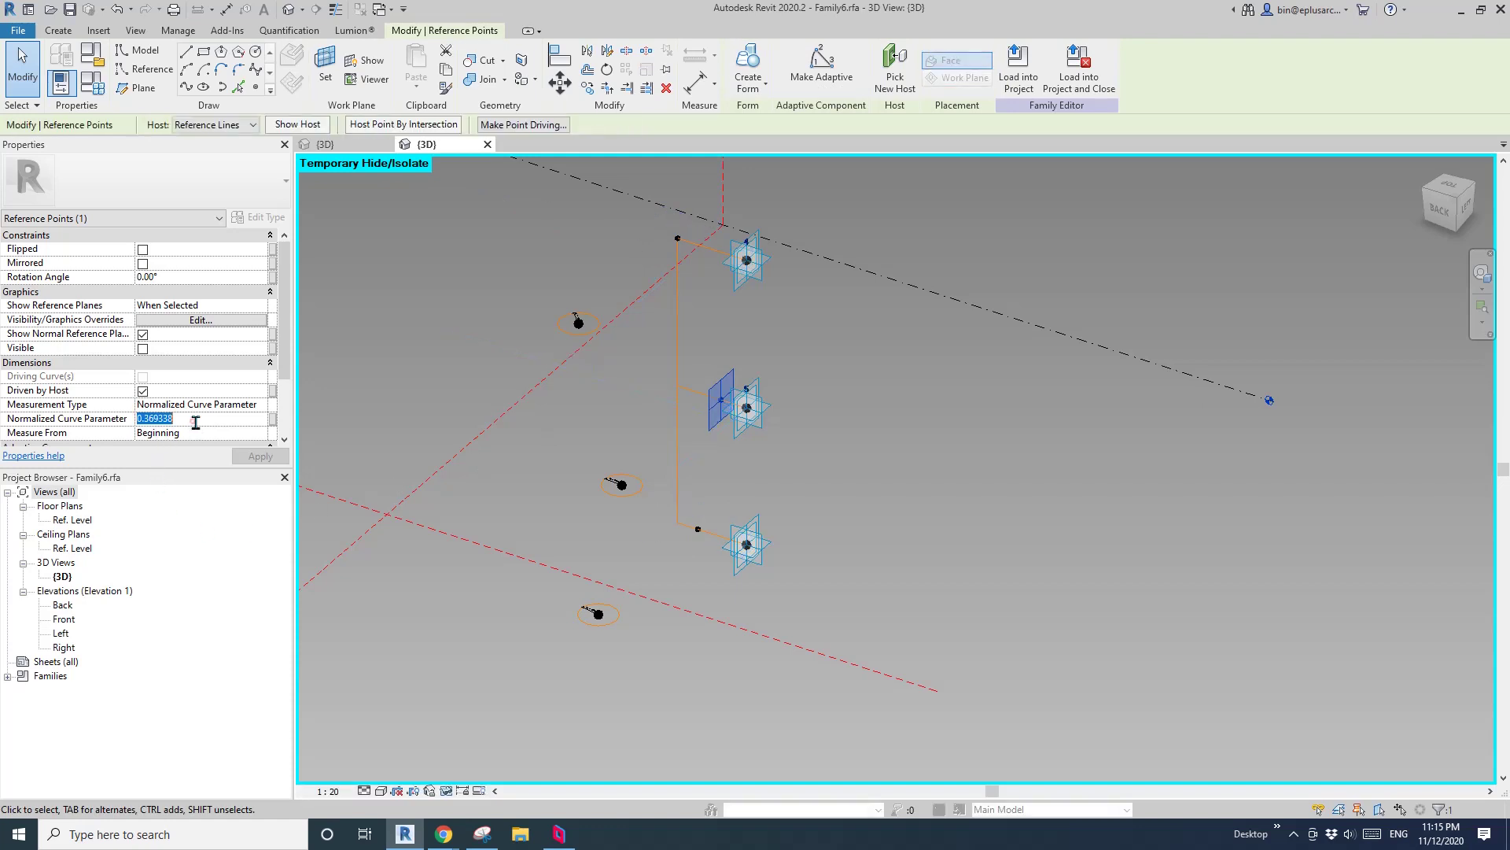
left_click(855, 484)
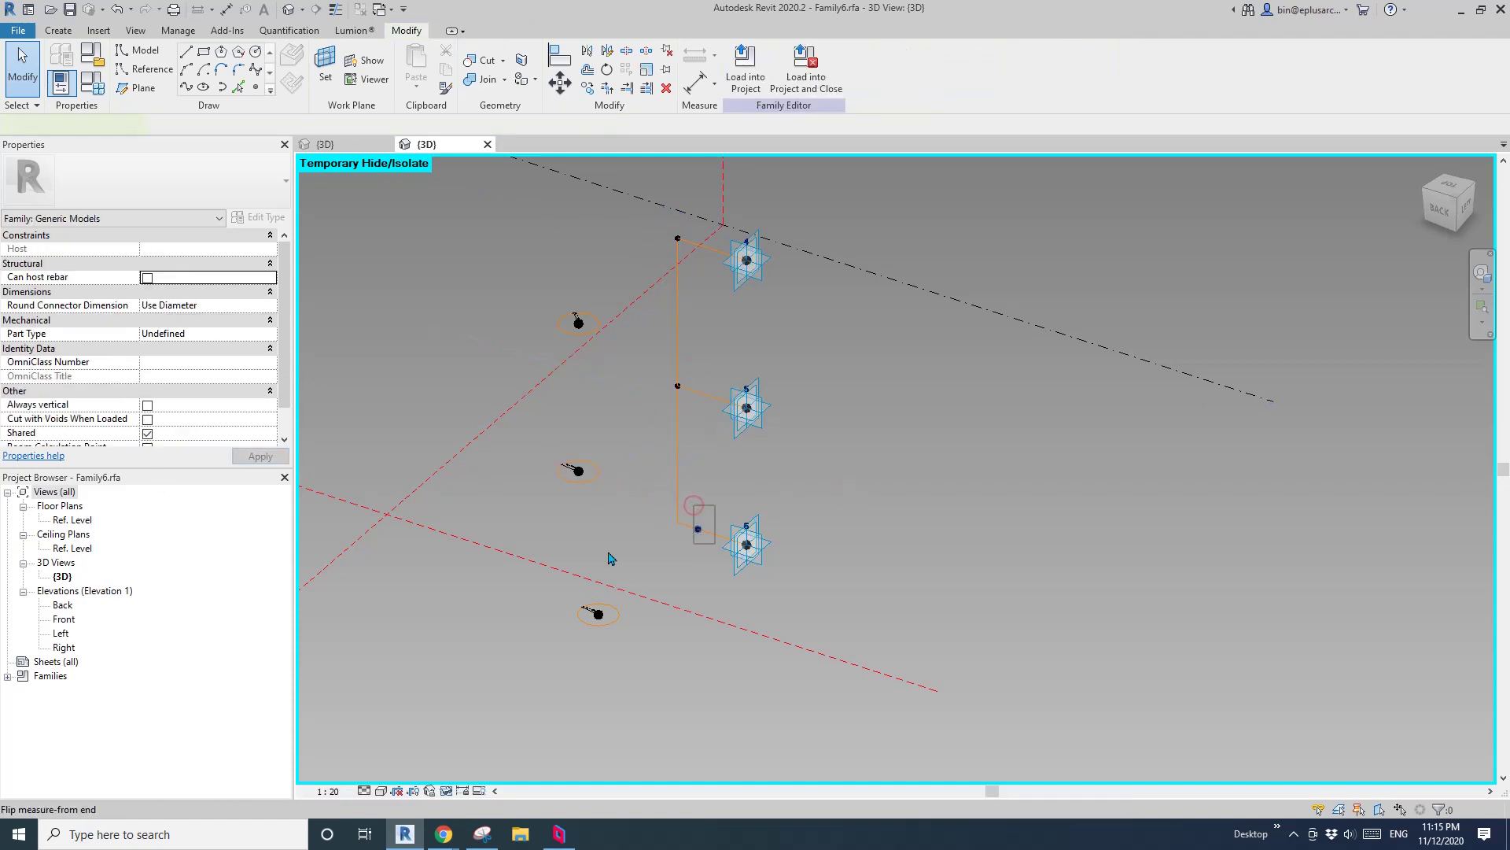
left_click(194, 418)
type("1")
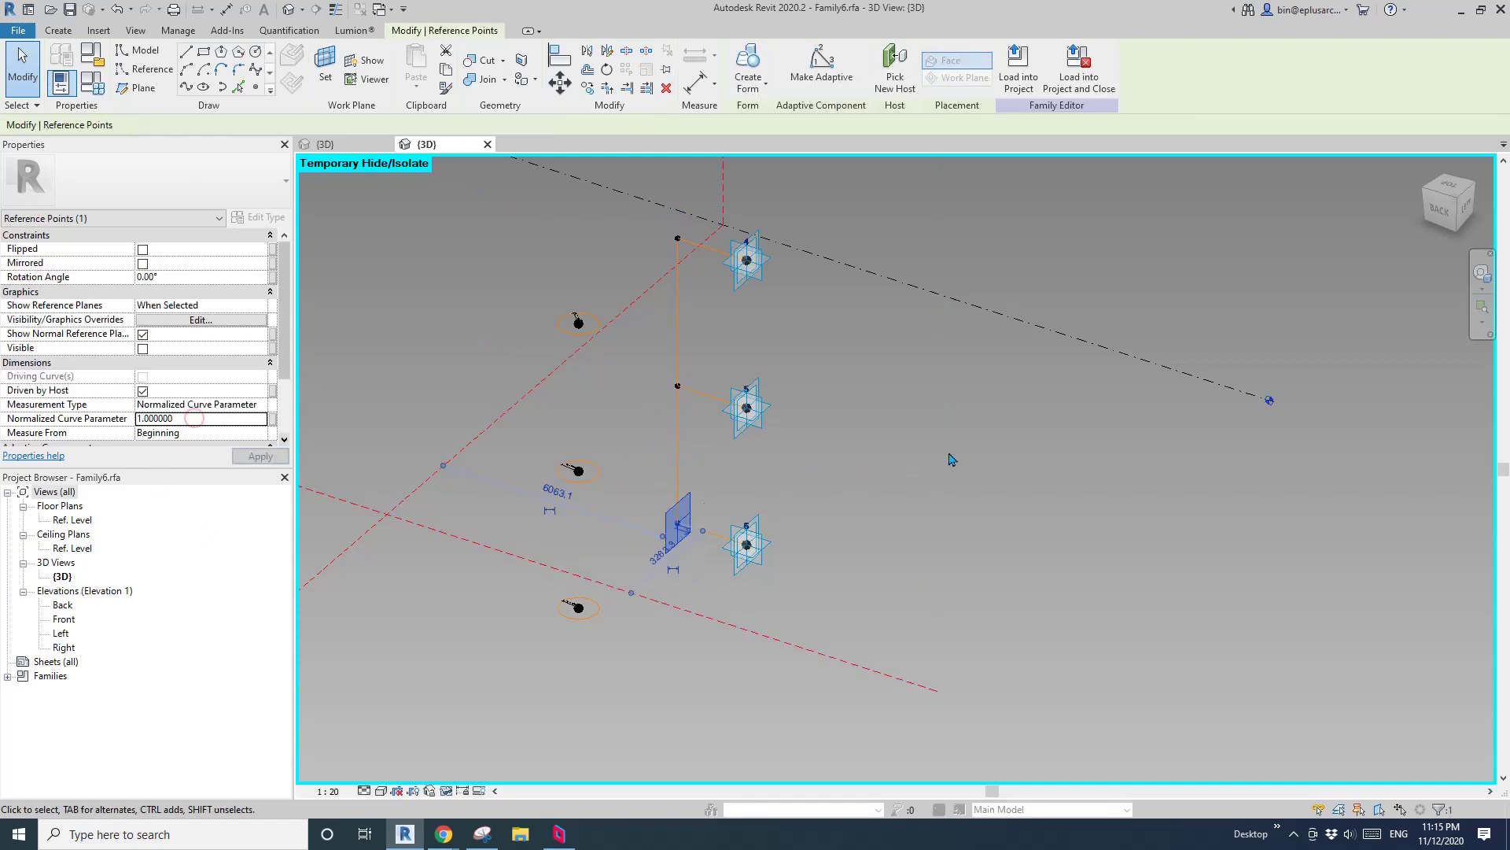
left_click(949, 456)
Create a solid column form from the three offset circles at the upper, middle and lower levels.
left_click(599, 330)
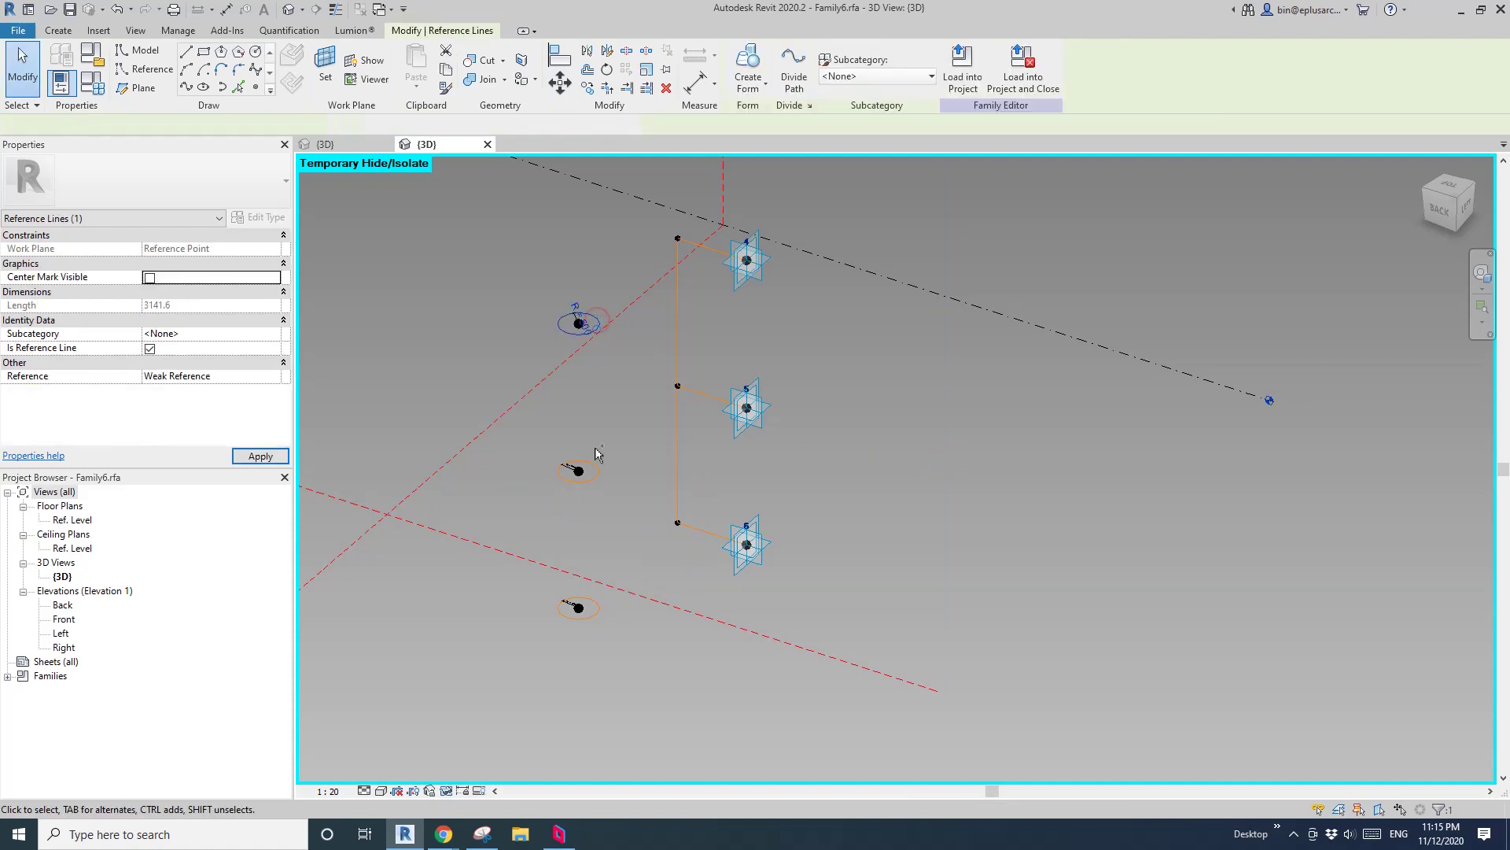
left_click(598, 472, "ctrl")
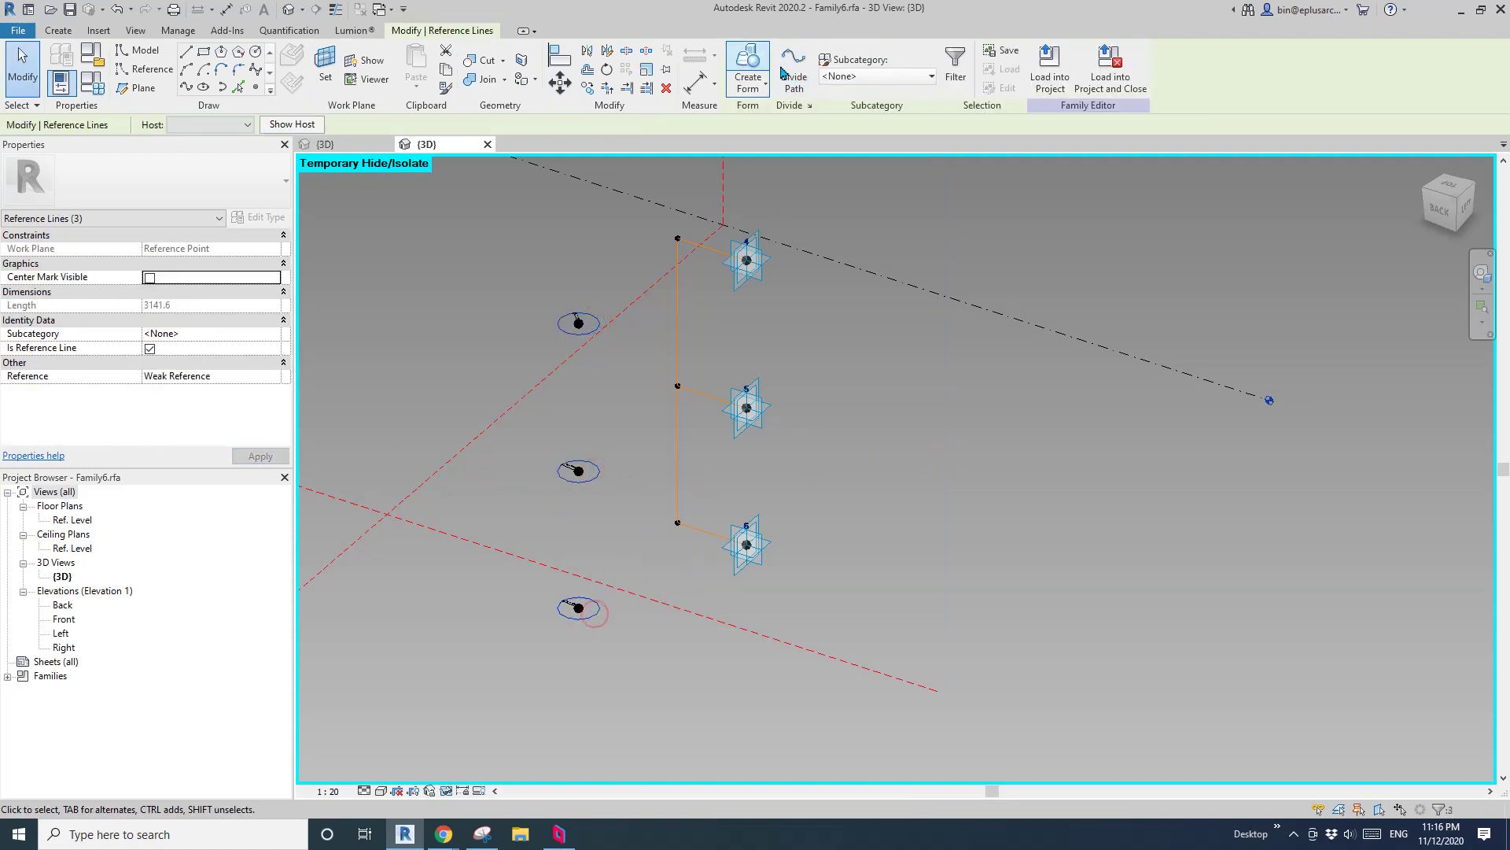
left_click(748, 68)
scroll(791, 291, "down", 2)
middle_click_drag(754, 387, 834, 338, "shift")
middle_click_drag(774, 498, 761, 554)
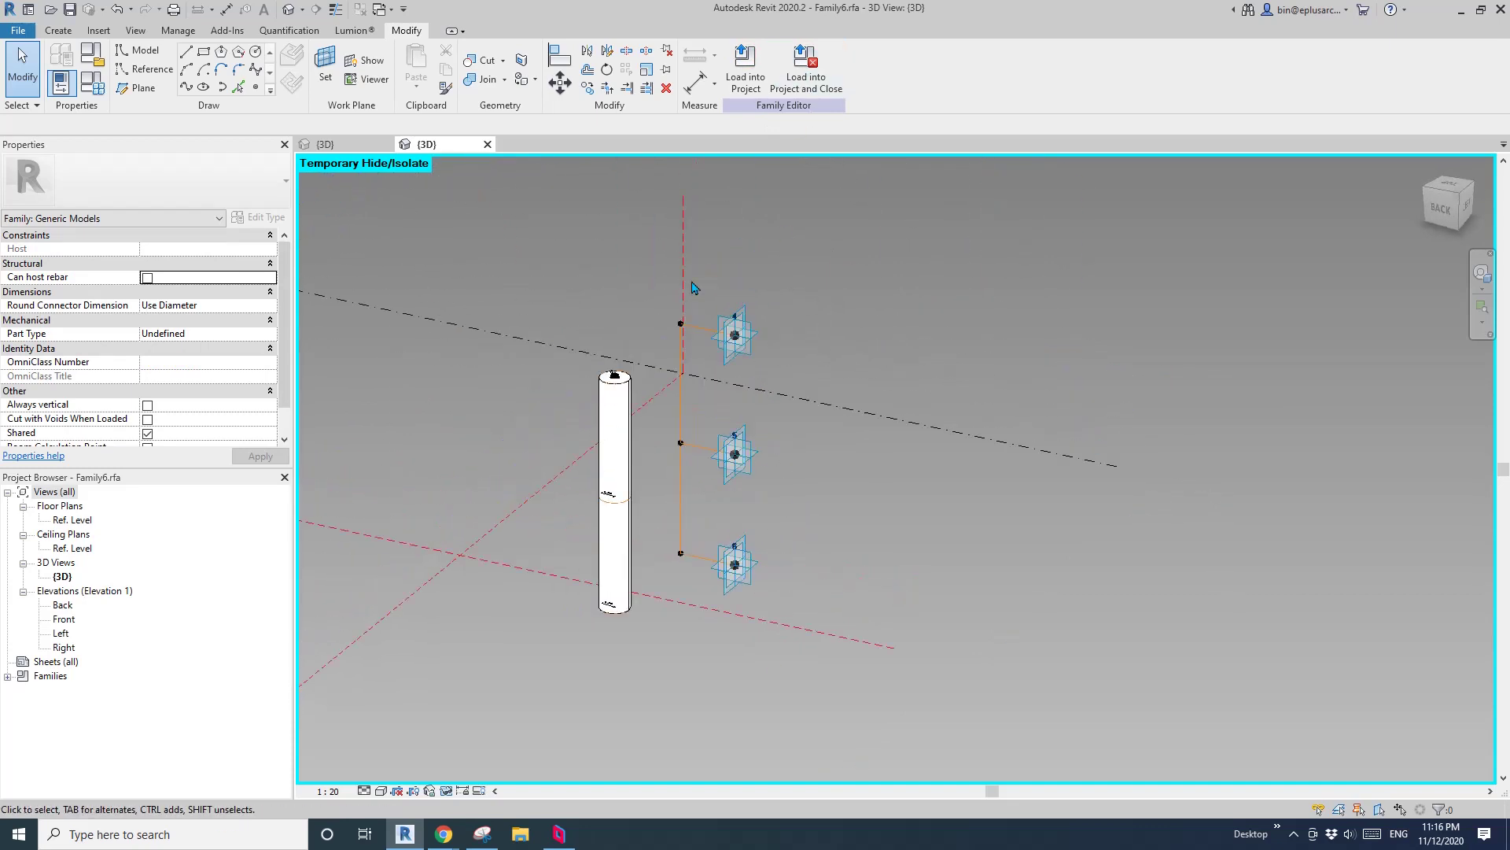
scroll(753, 260, "down", 1)
middle_click_drag(799, 191, 779, 226)
Load Family6 into the project and close it without saving, overwrite the existing version, and delete the incompatible repeater instances.
left_click(804, 61)
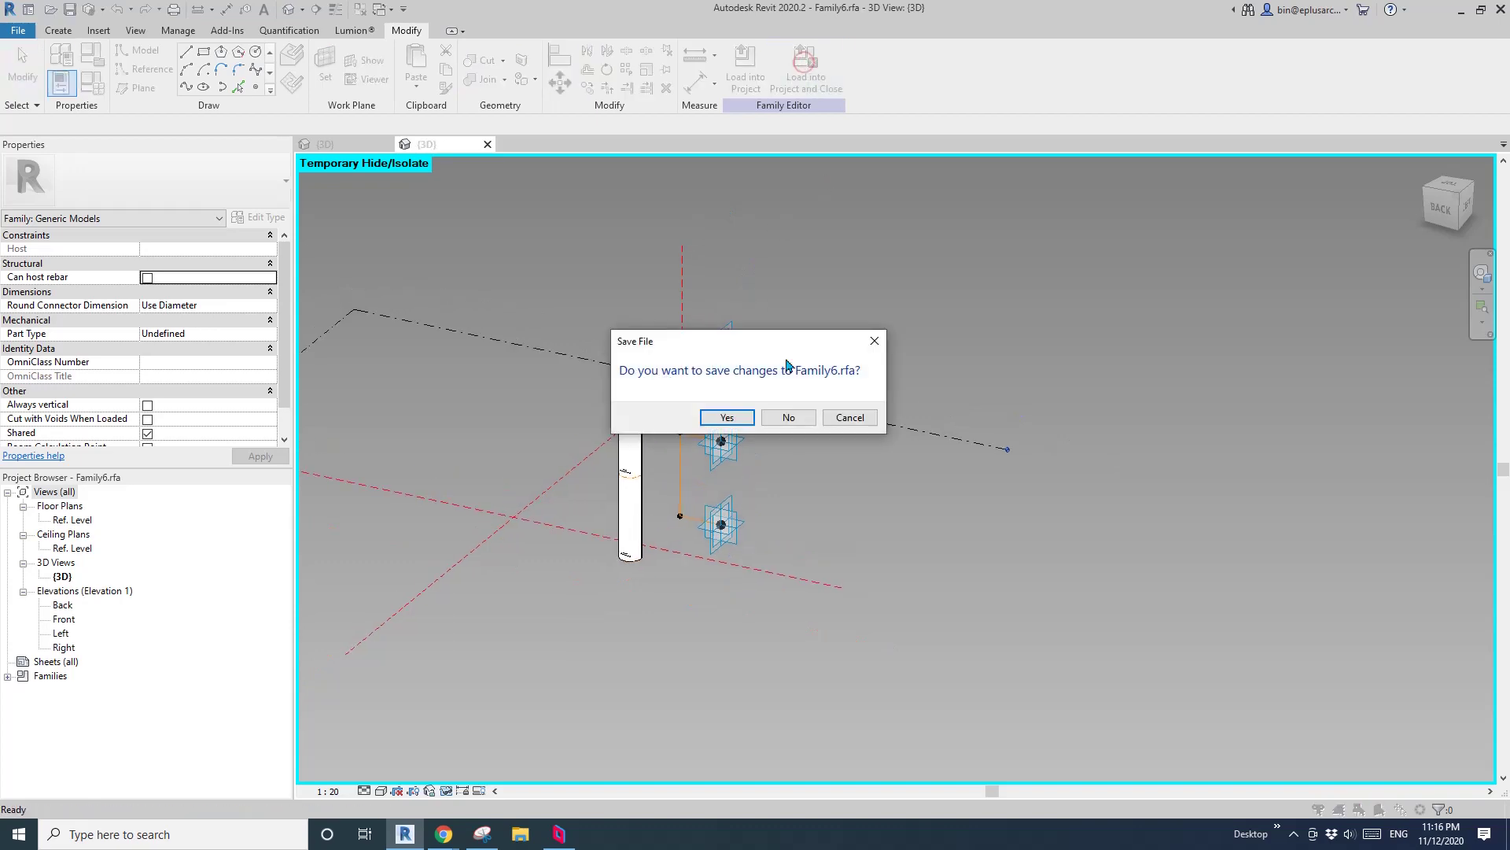
left_click(788, 418)
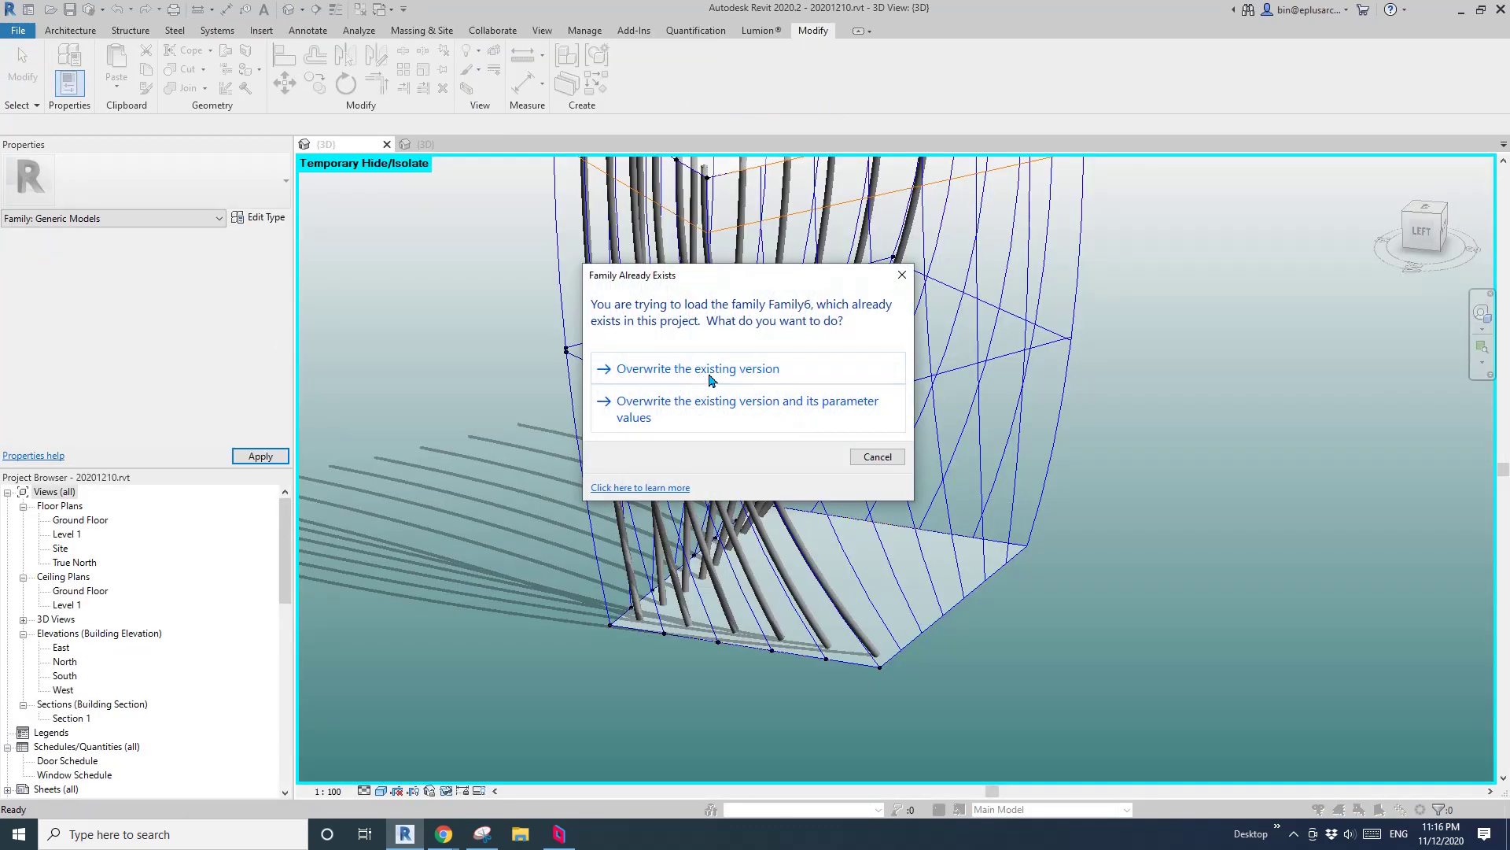
left_click(712, 370)
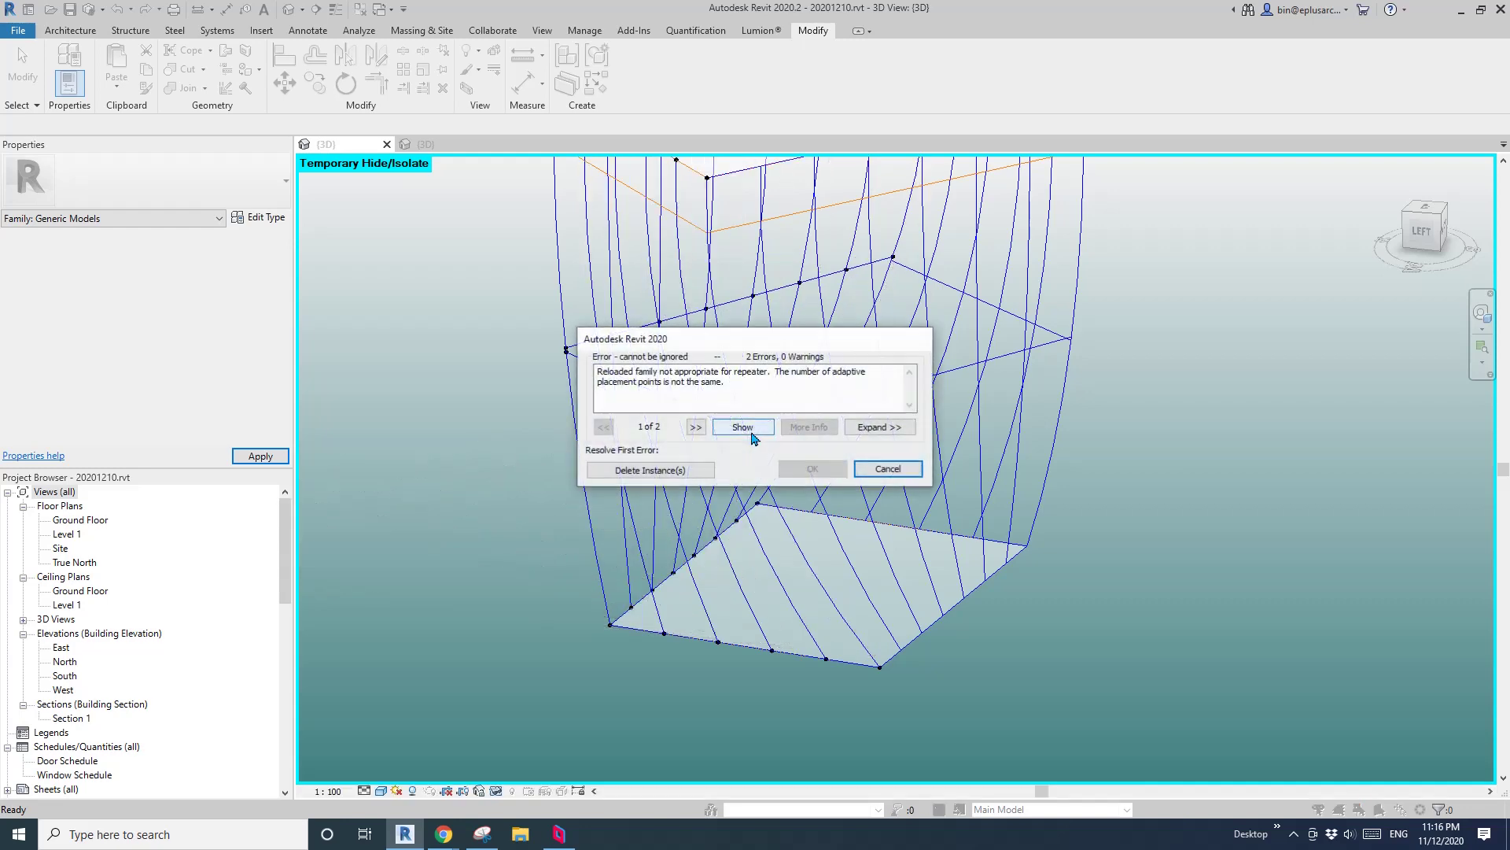
left_click(651, 470)
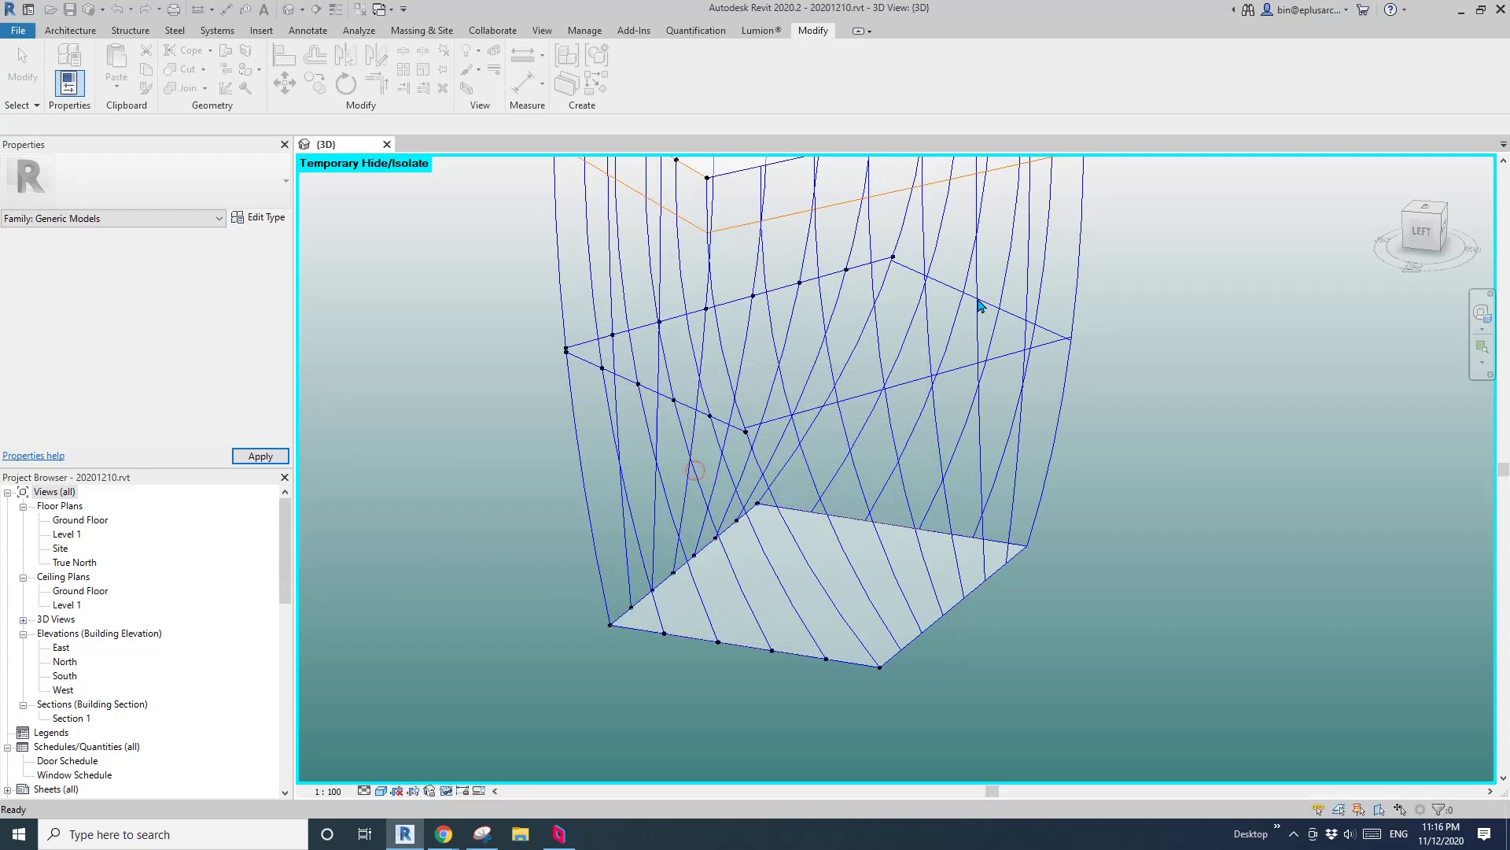
Place a Family6 column on the tower's back face, using the third division points from base to top and the fourth ones back down.
middle_click_drag(822, 402, 617, 394, "shift")
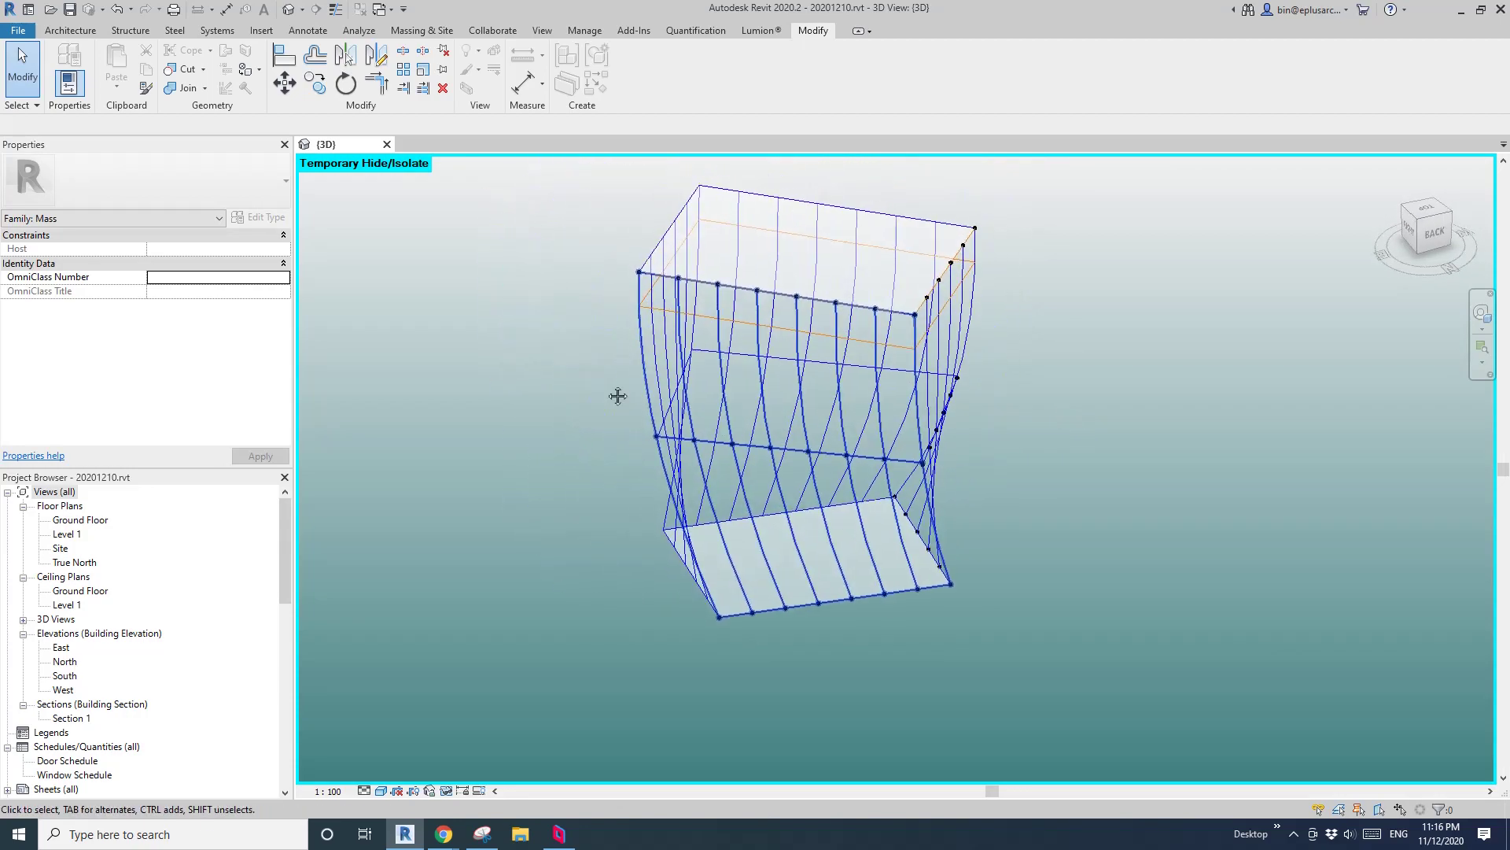
left_click(70, 30)
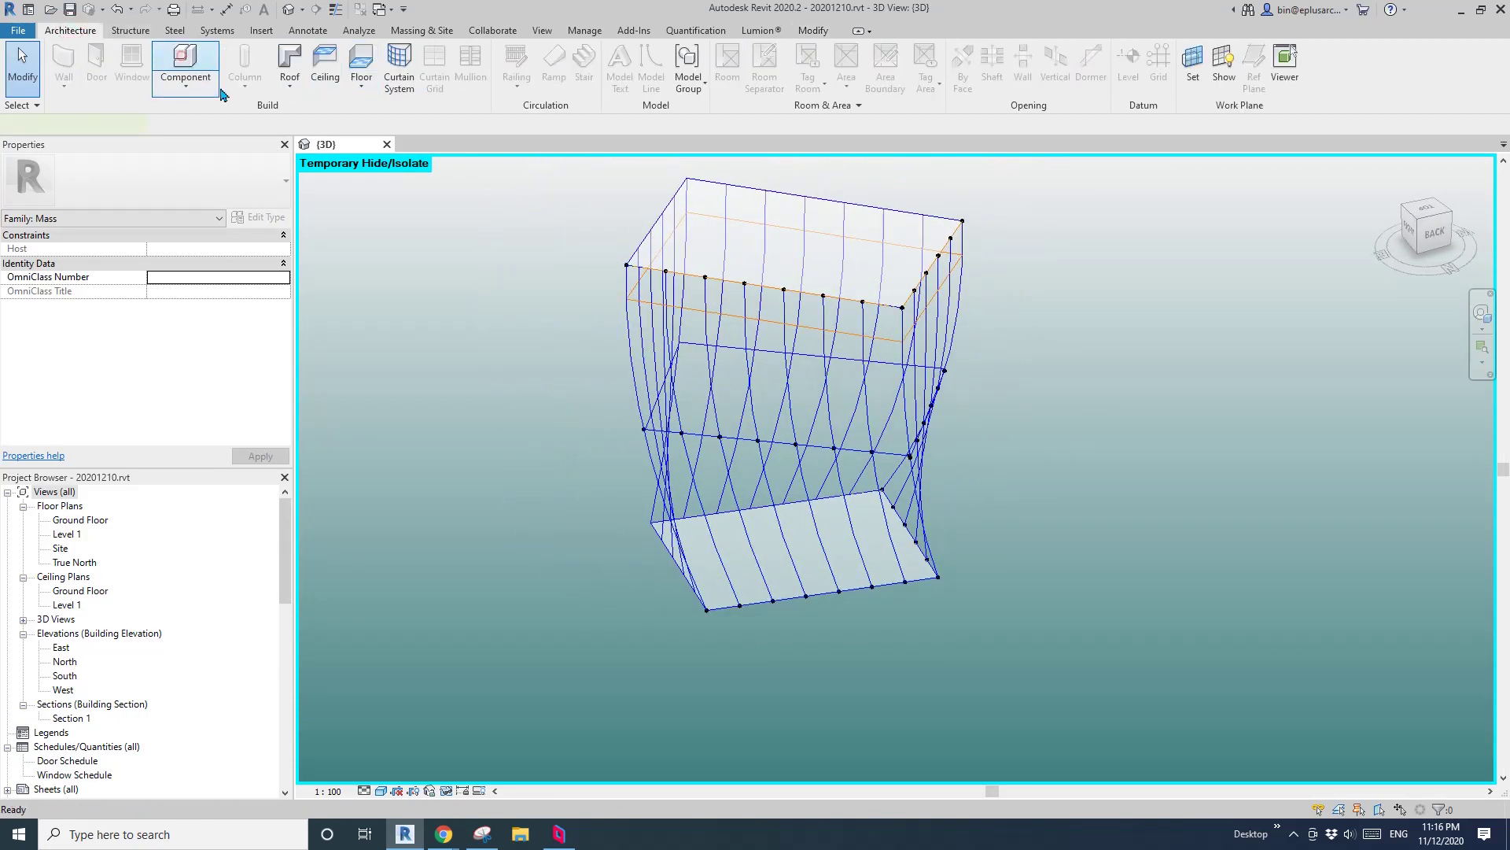
middle_click_drag(831, 551, 803, 674, "shift")
scroll(784, 586, "up", 3)
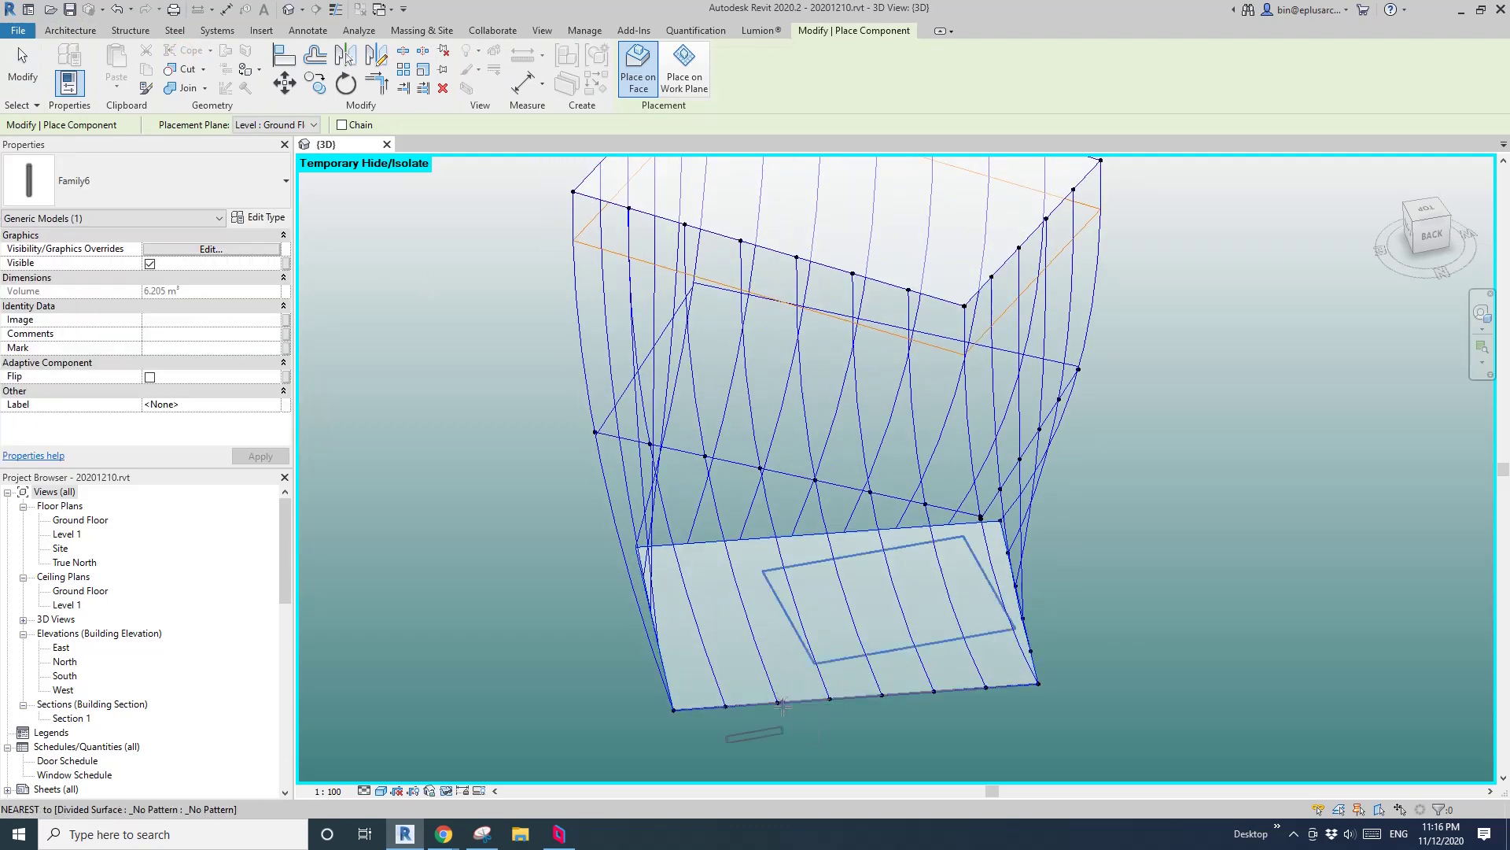
left_click(777, 703)
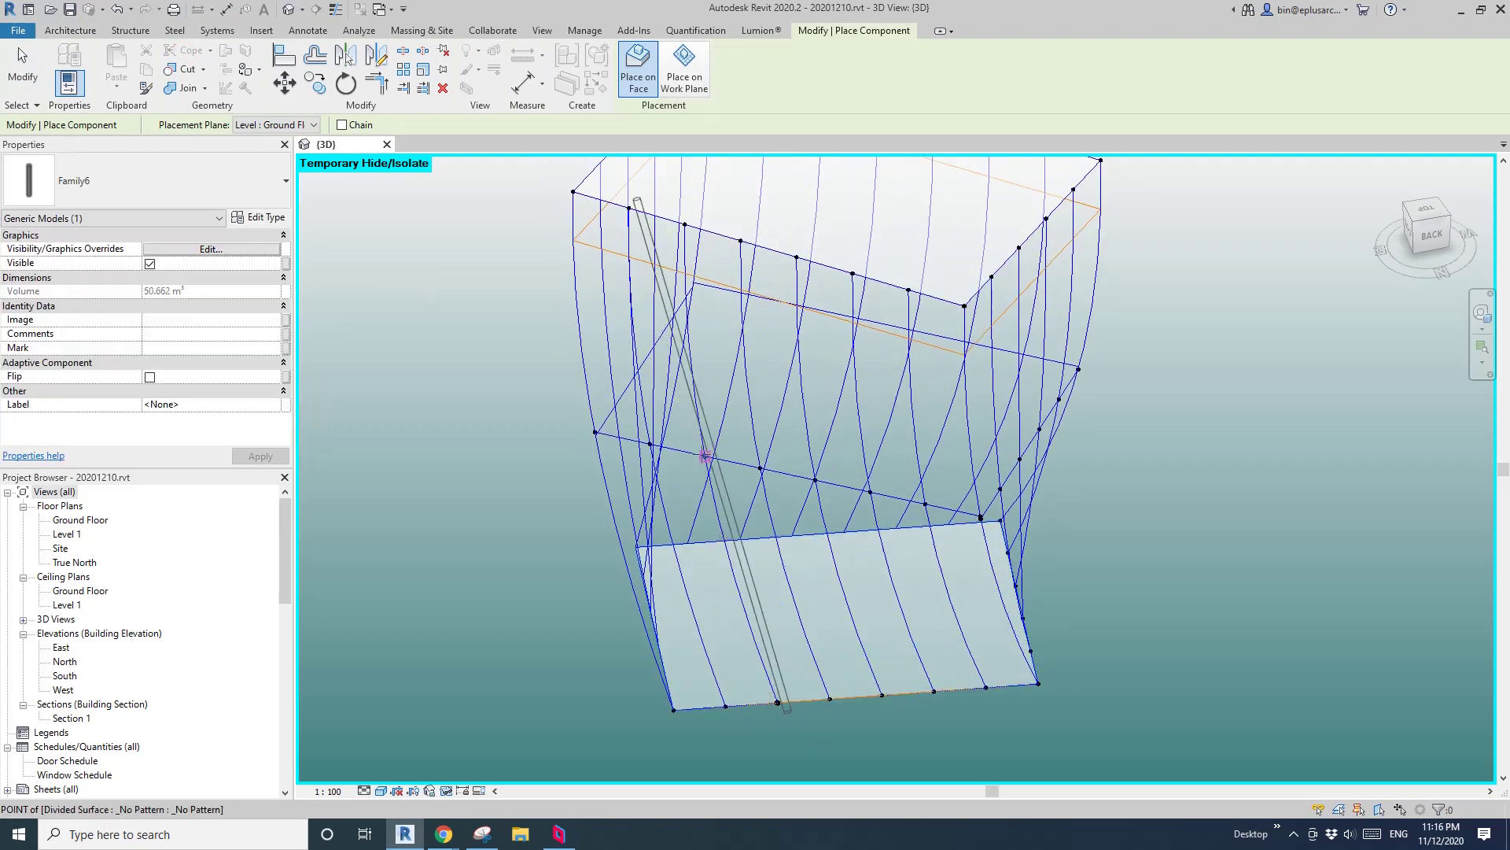
left_click(706, 456)
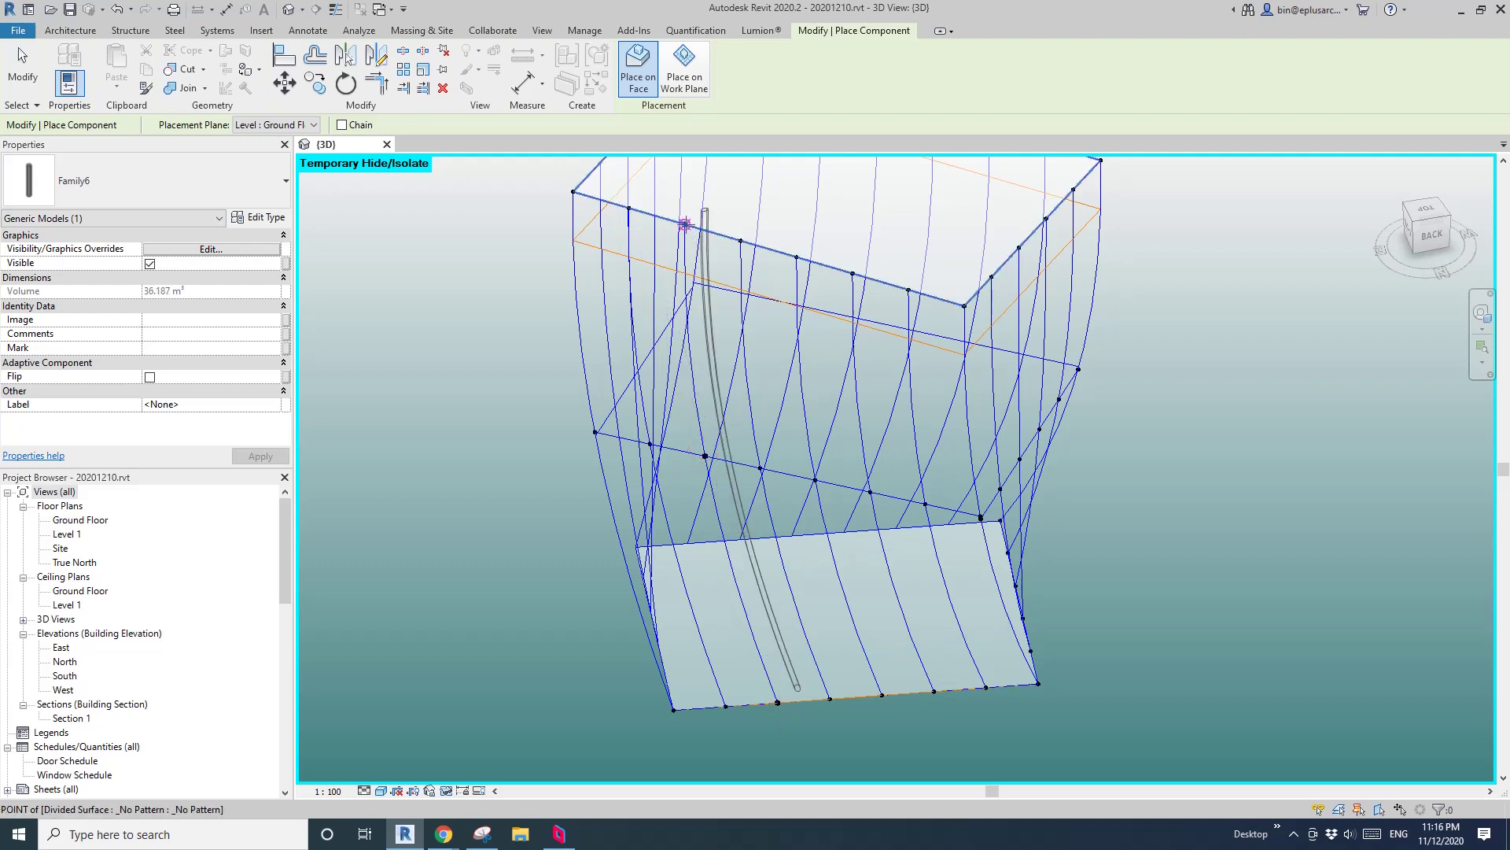
left_click(686, 225)
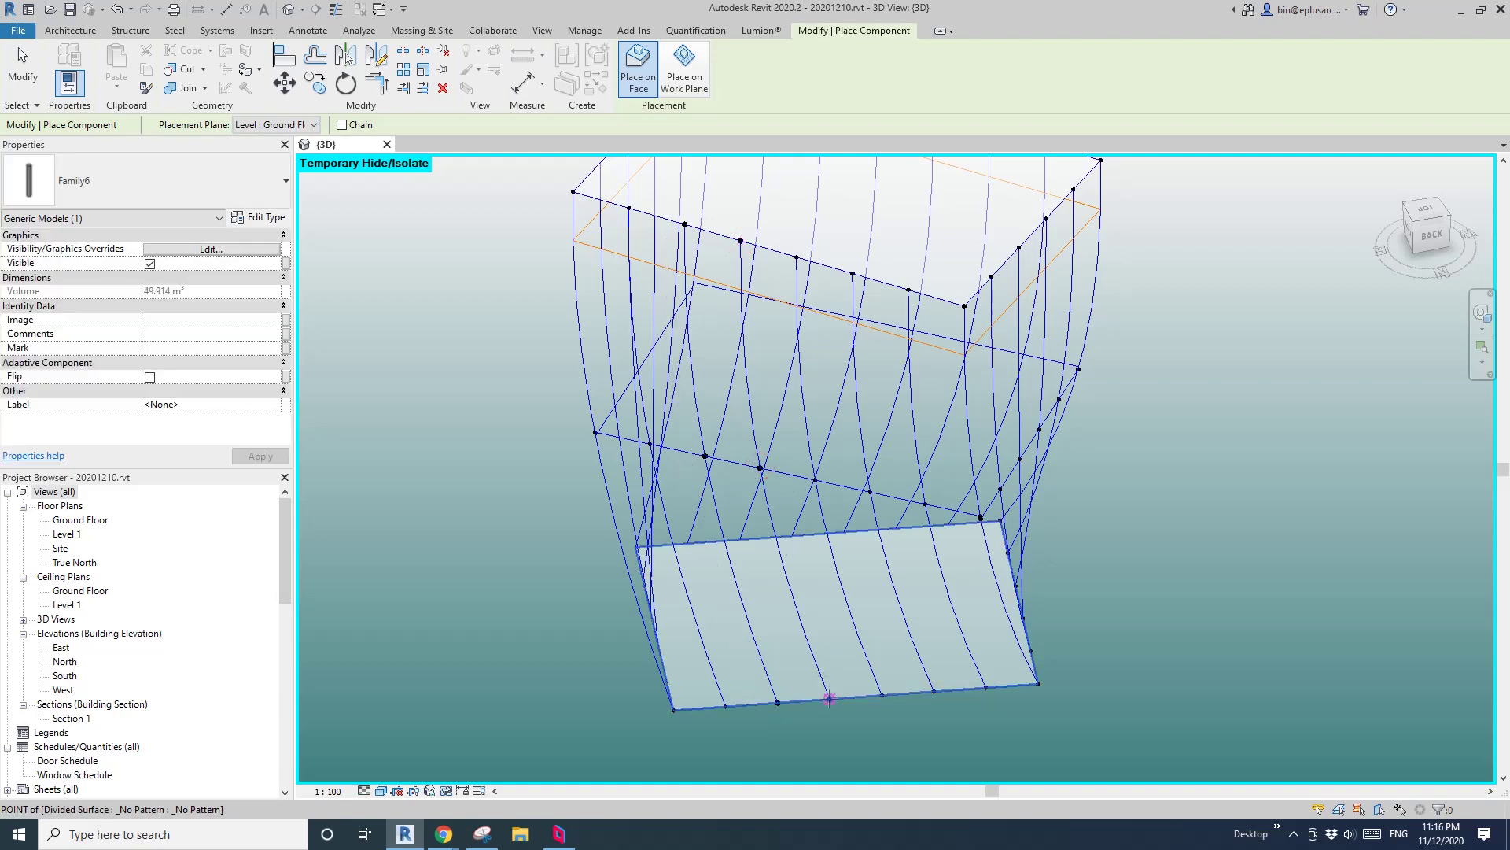
left_click(838, 610)
key("Escape")
key("Escape")
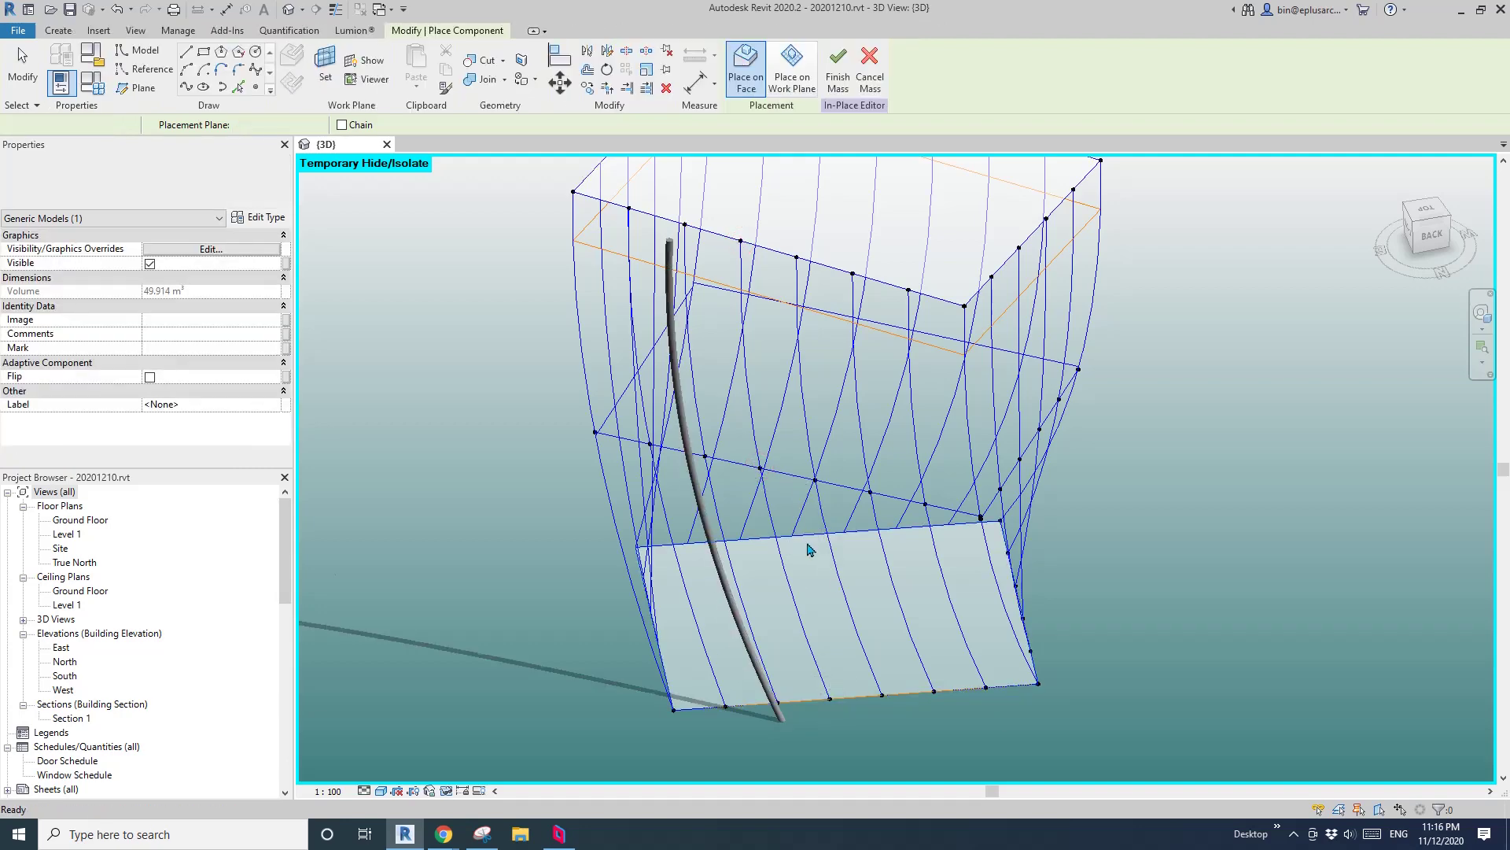
Delete the Family6 column just placed on the tower's back face.
scroll(810, 546, "down", 2)
key("Escape")
middle_click_drag(659, 629, 769, 624, "shift")
left_click(762, 618)
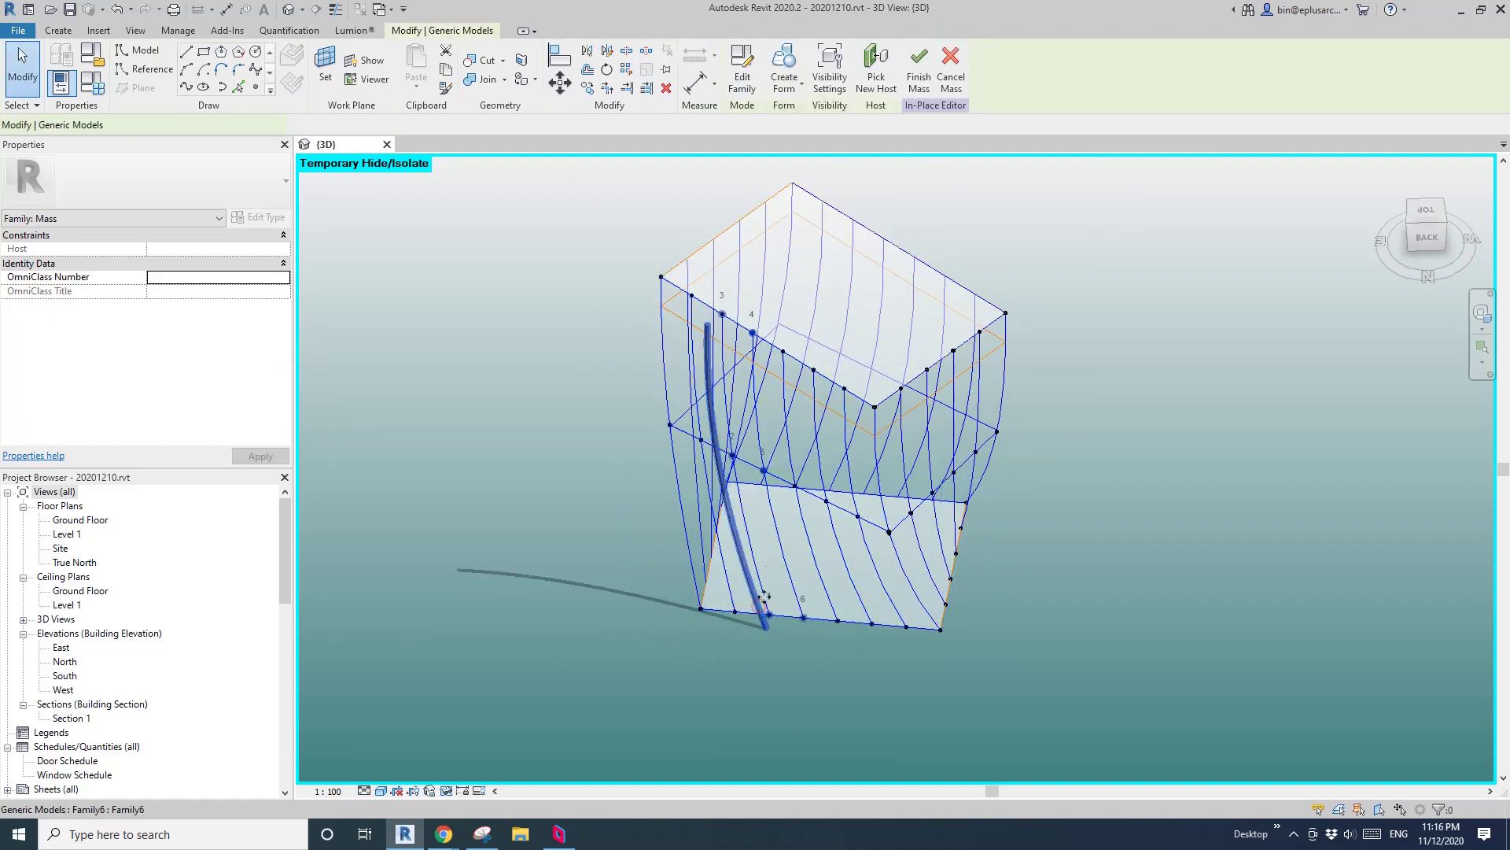
key("e")
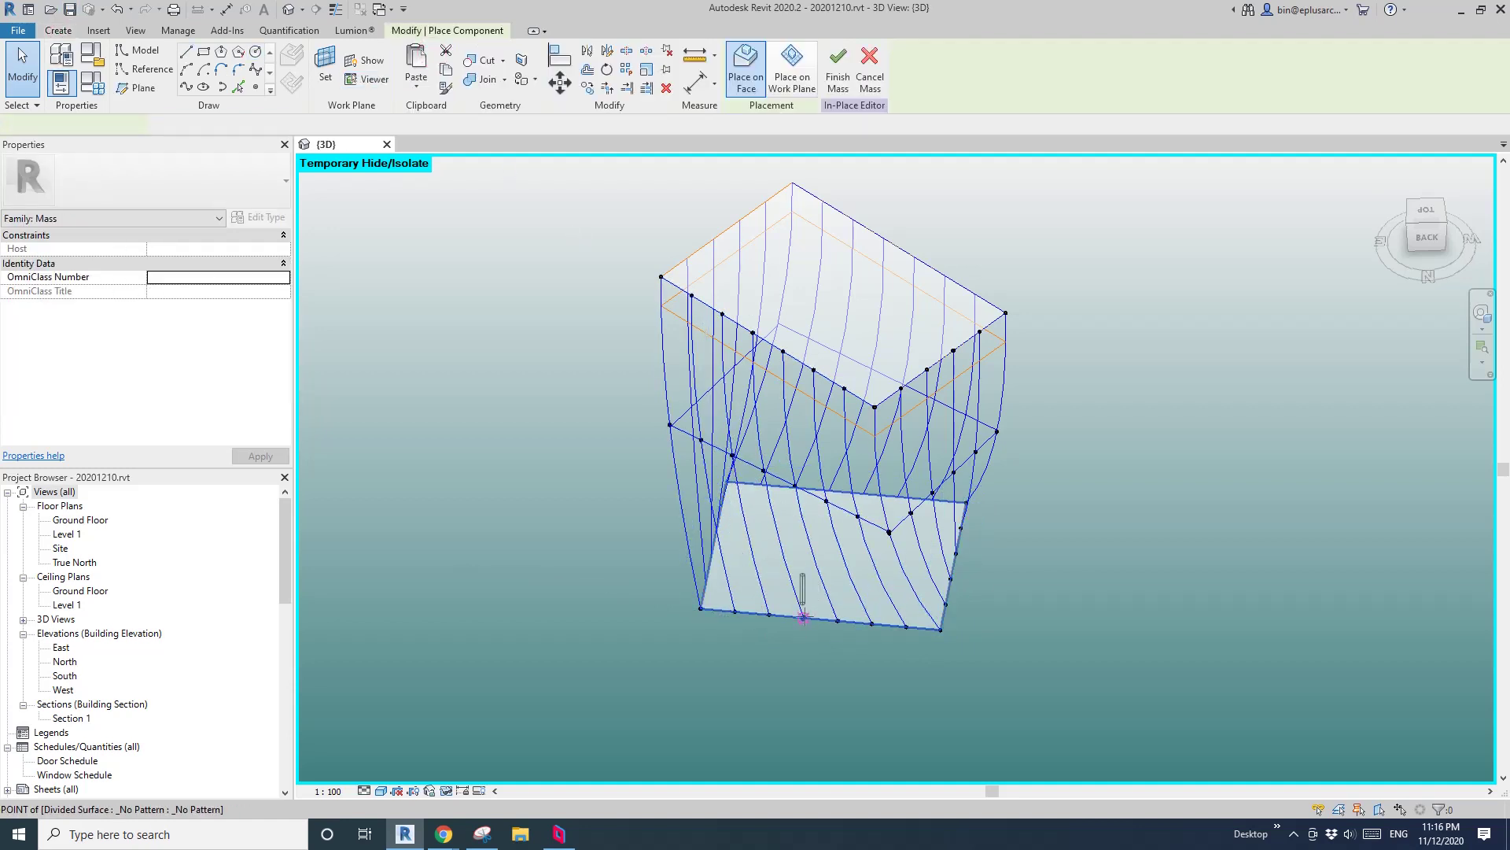
Place a Family6 column in reverse order, using the fourth division points from base to top and the third ones back down.
scroll(763, 470, "up", 1)
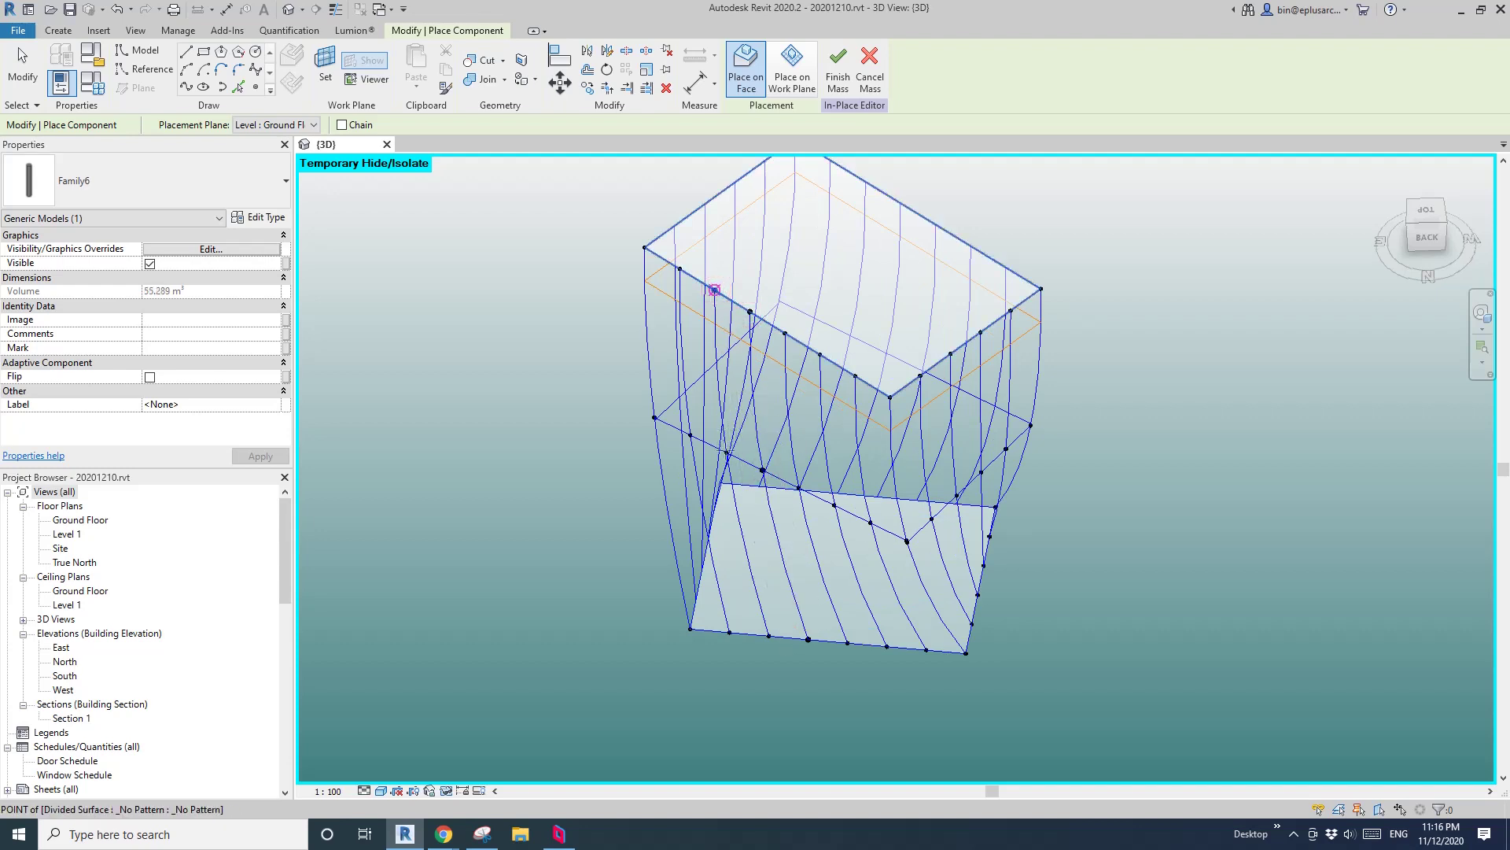
left_click(768, 634)
middle_click_drag(771, 638, 956, 665, "shift")
key("Escape")
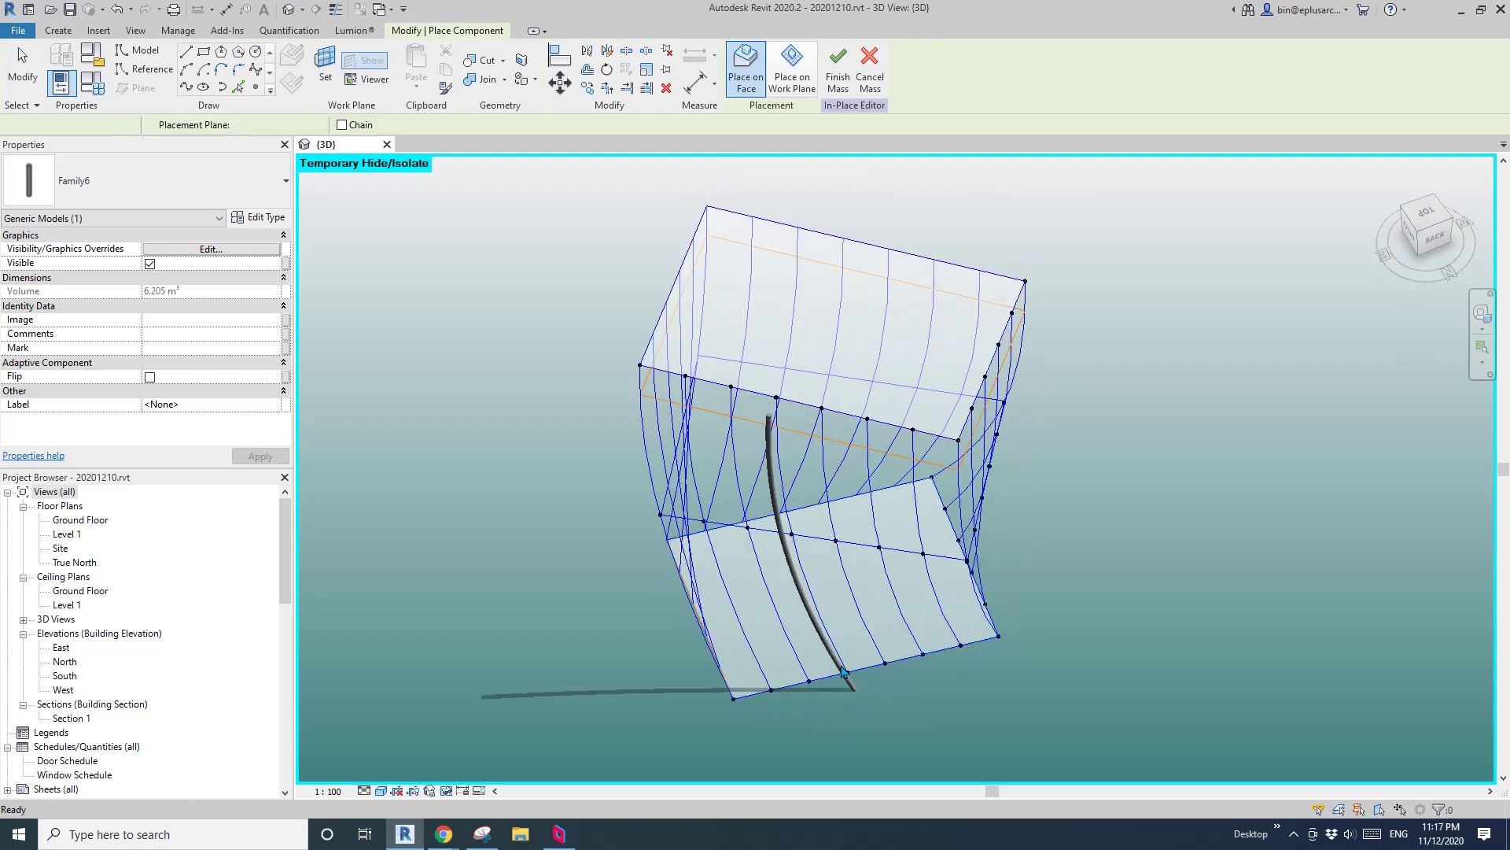
Turn on the Flip option for the newly placed column.
left_click(150, 376)
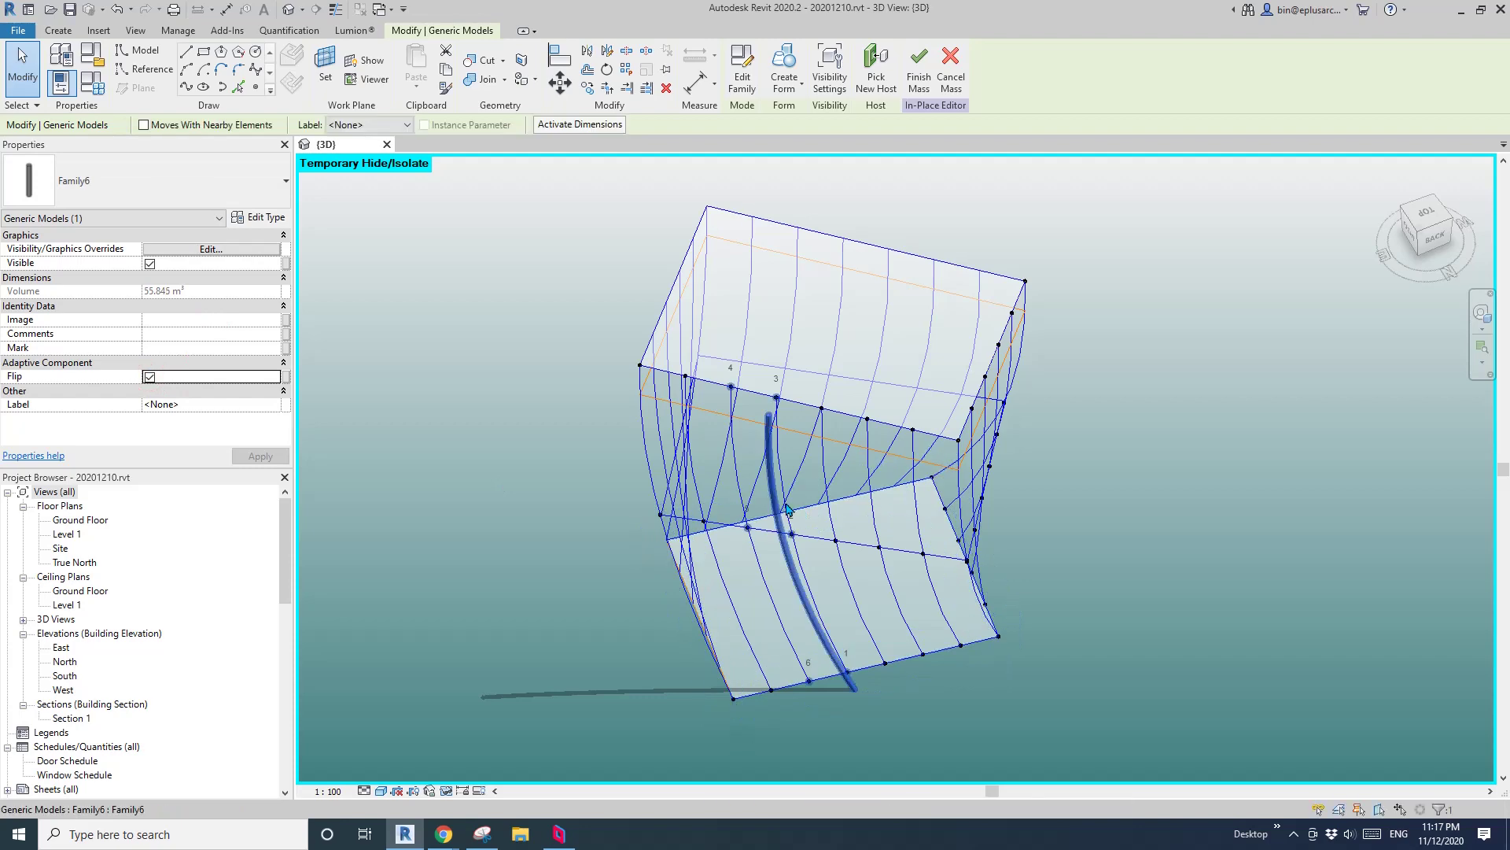
middle_click_drag(761, 508, 751, 509)
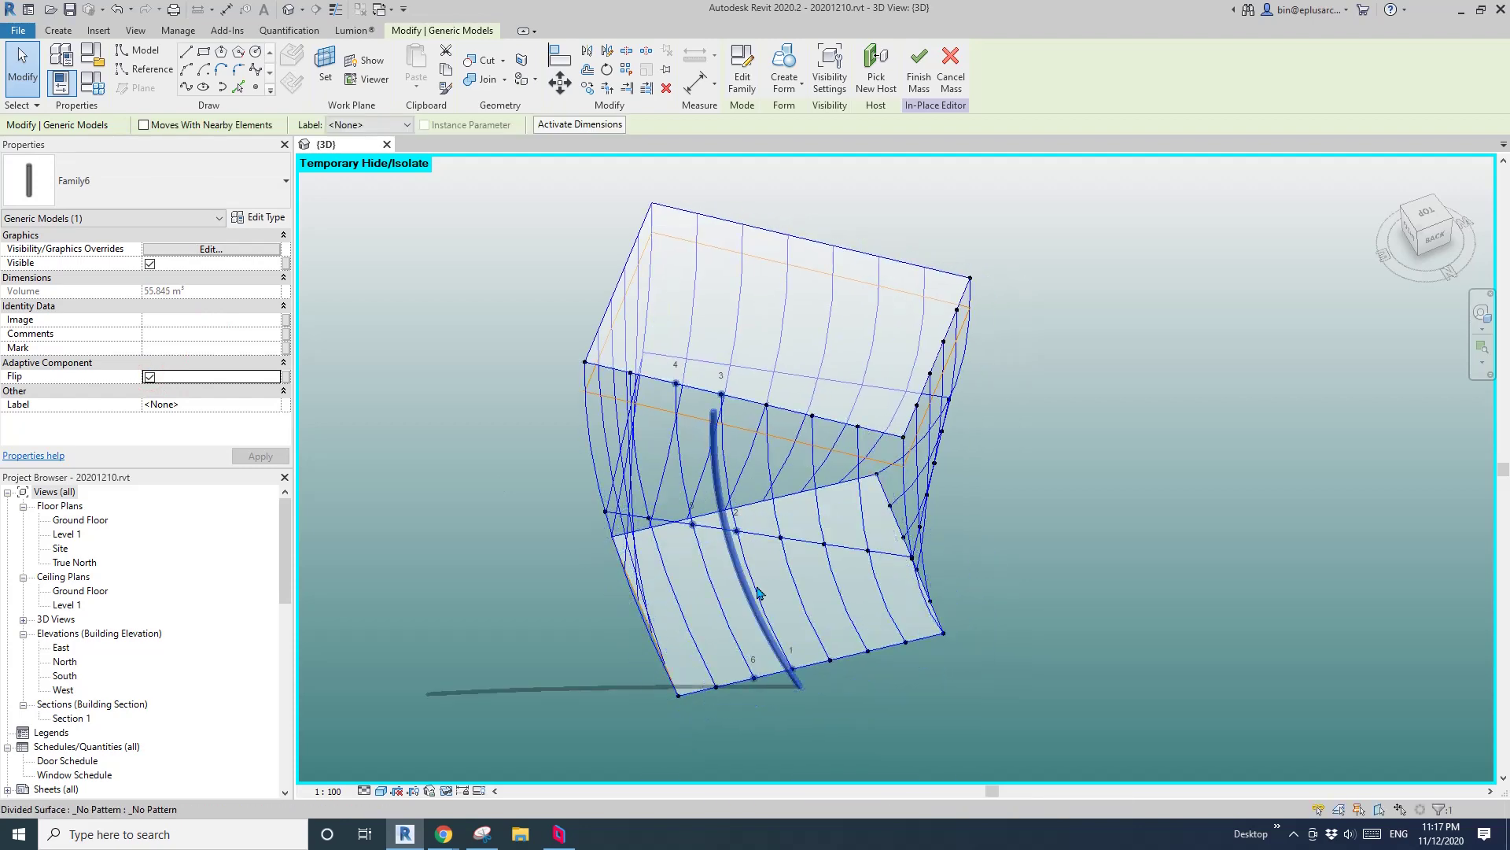
middle_click_drag(829, 582, 816, 572)
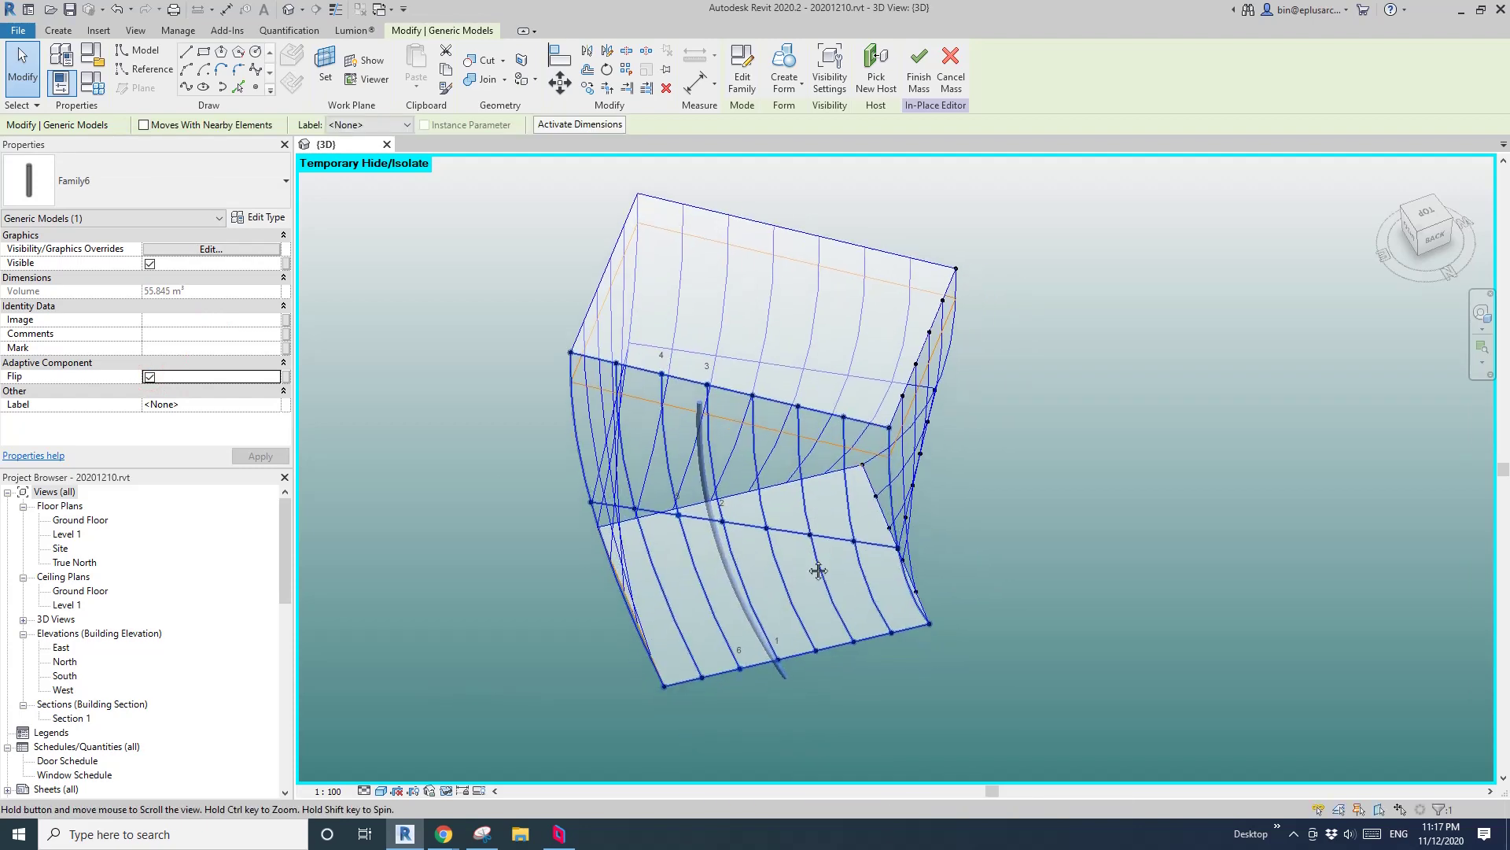
Open the column family for editing and examine its form and the arrangement of the six adaptive points.
left_click(751, 97)
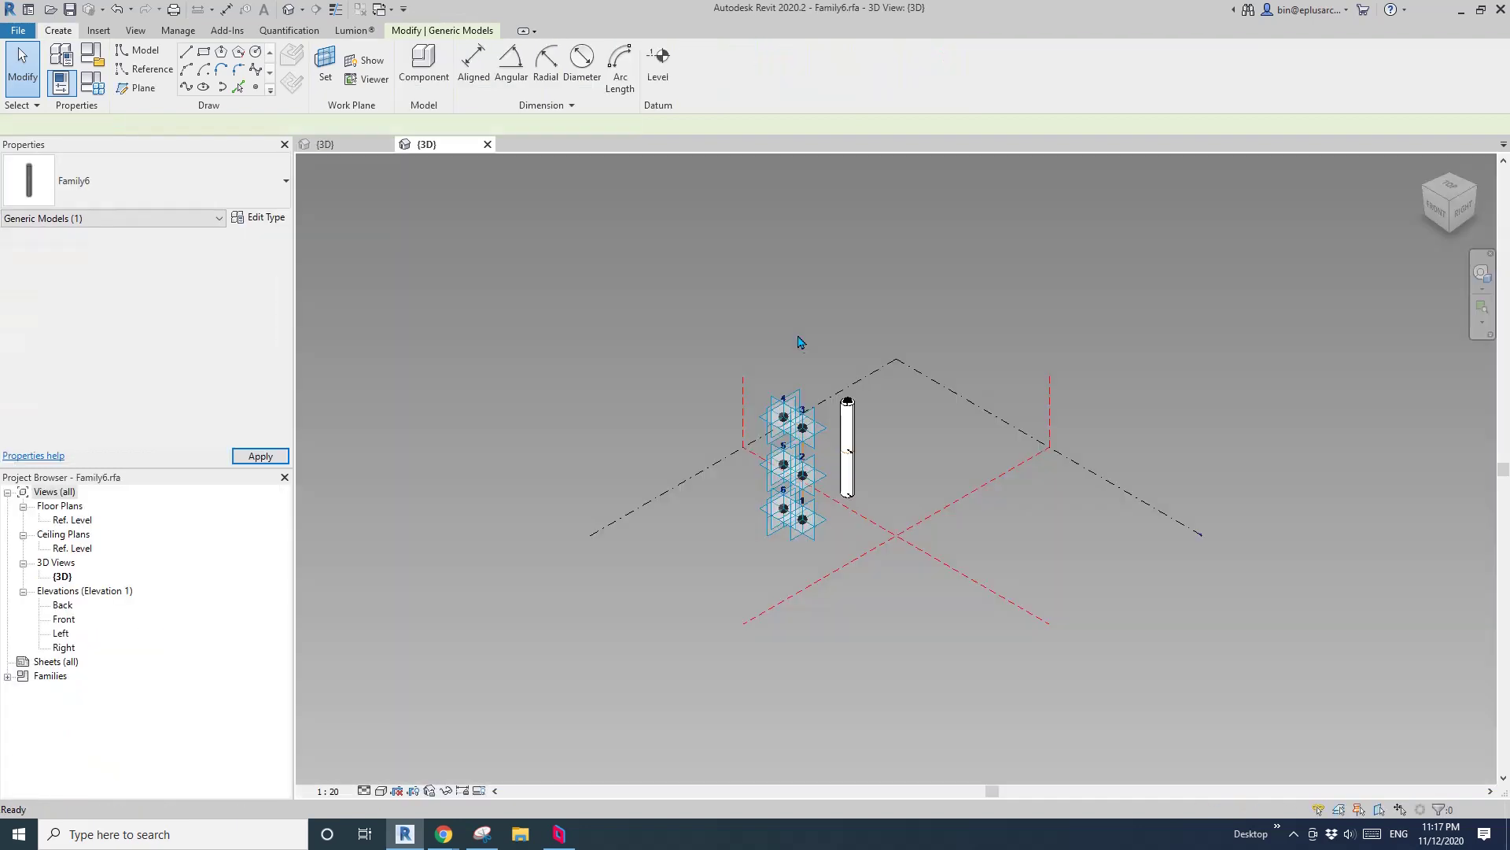
scroll(813, 439, "up", 3)
middle_click_drag(826, 436, 748, 432)
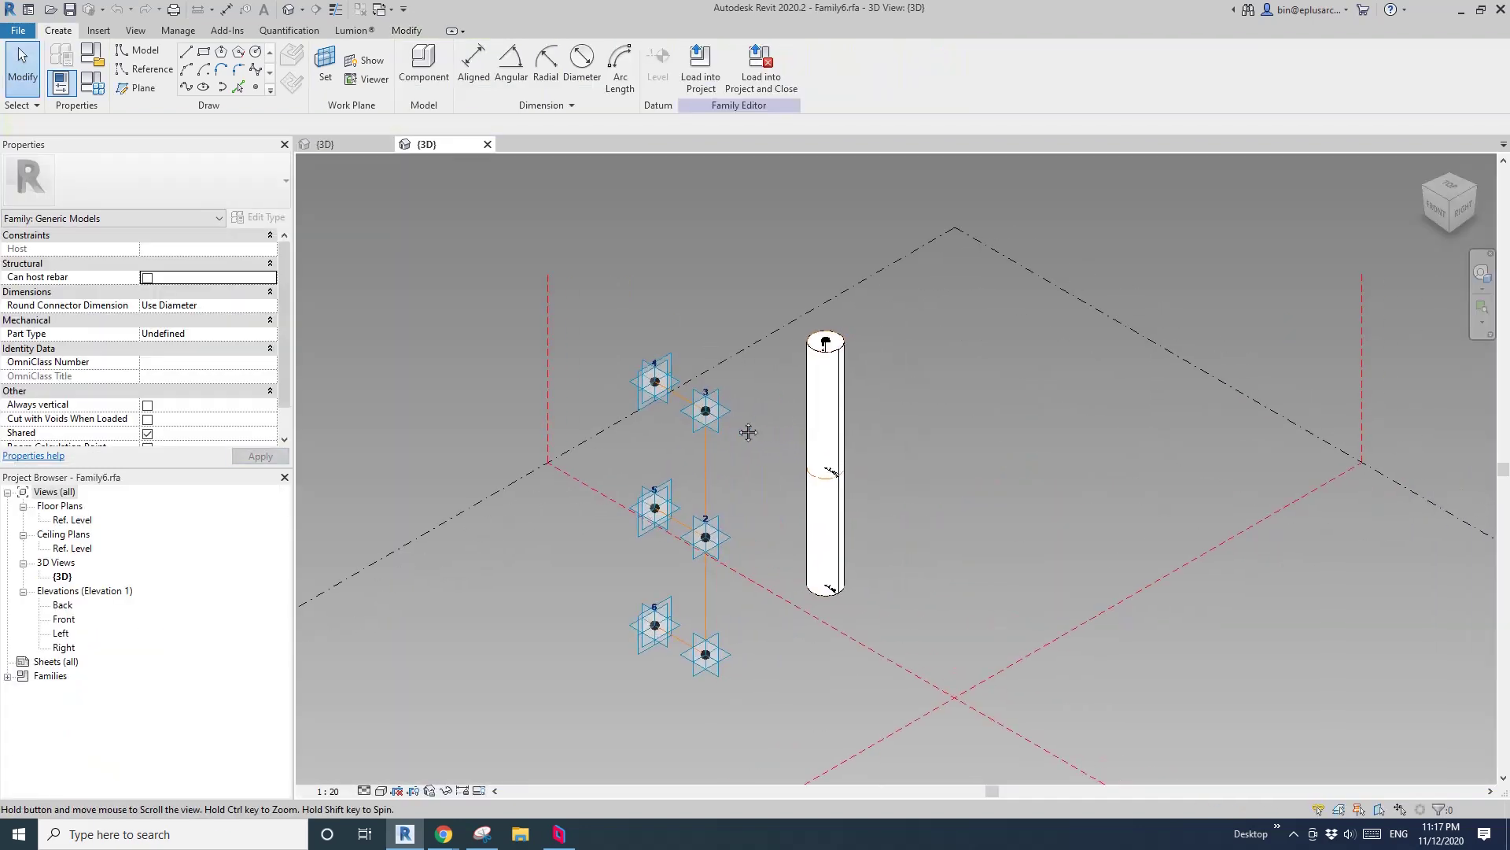
left_click(826, 383)
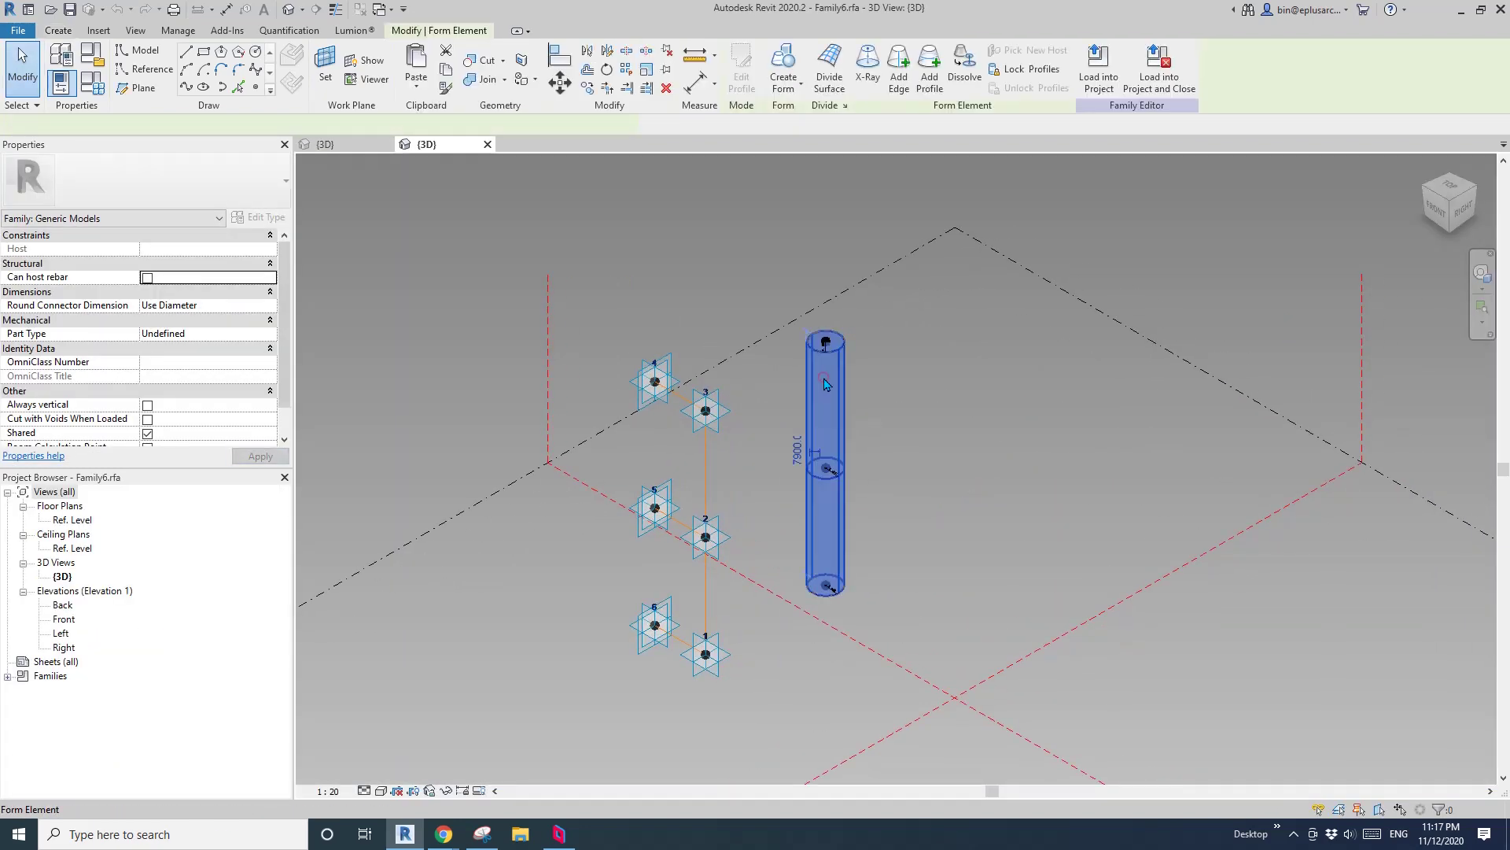
key("Escape")
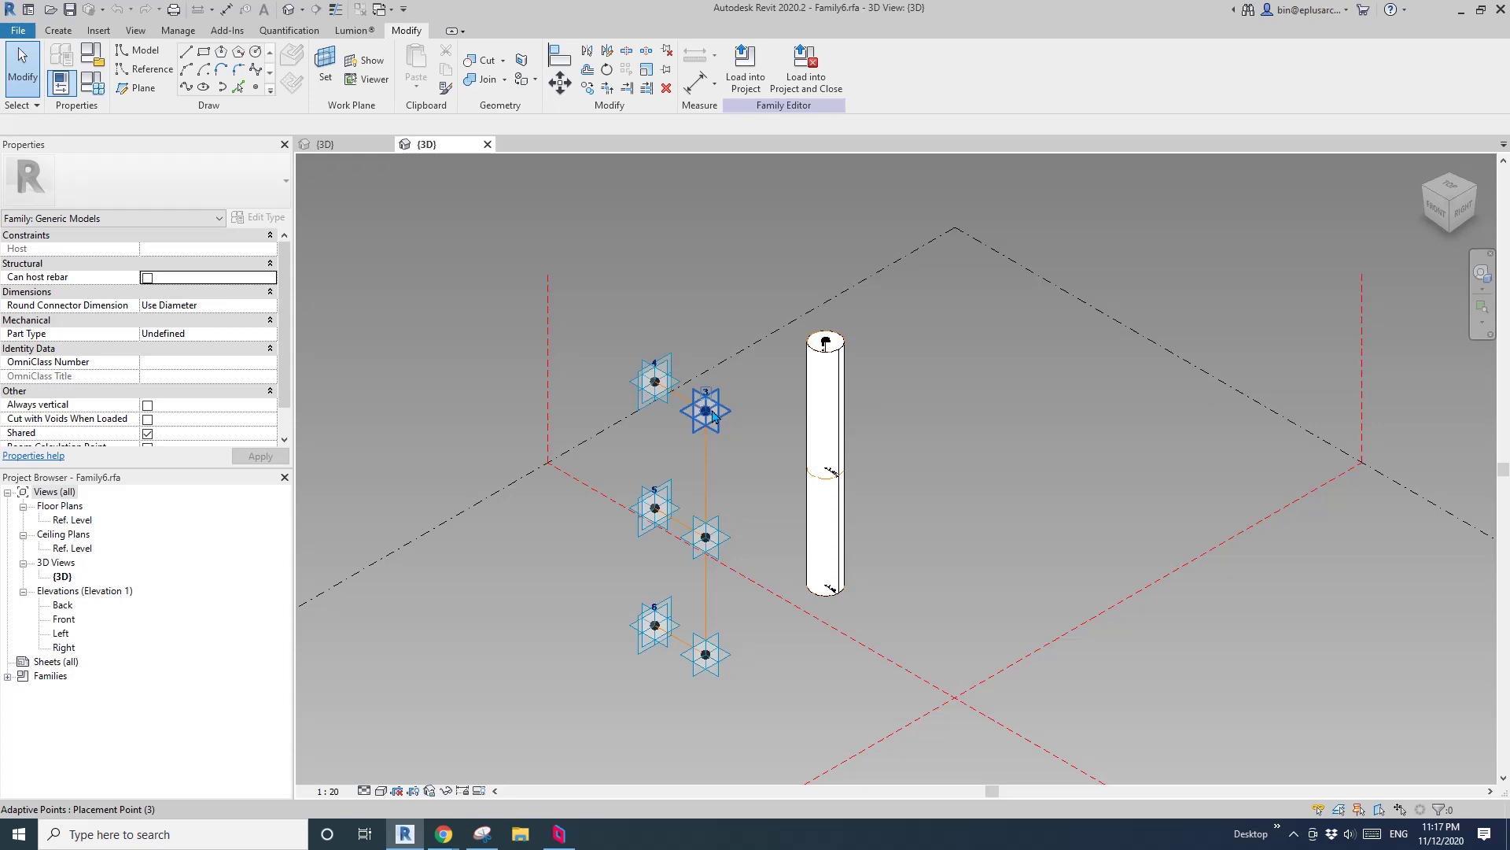
scroll(751, 307, "down", 1)
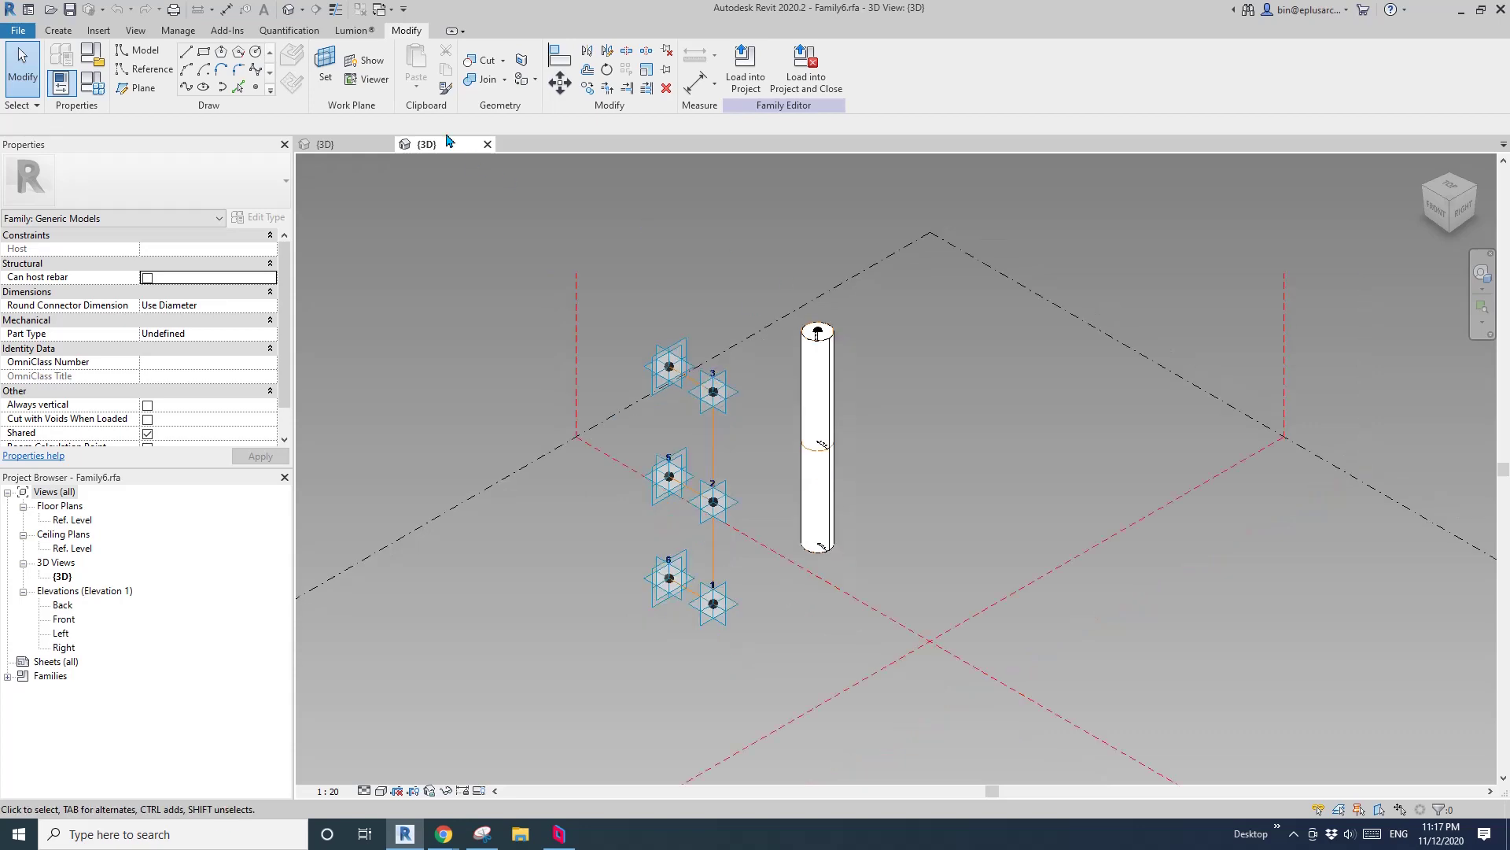
Return to the project and set the placed column's OFS type parameter to -4500.
left_click(359, 148)
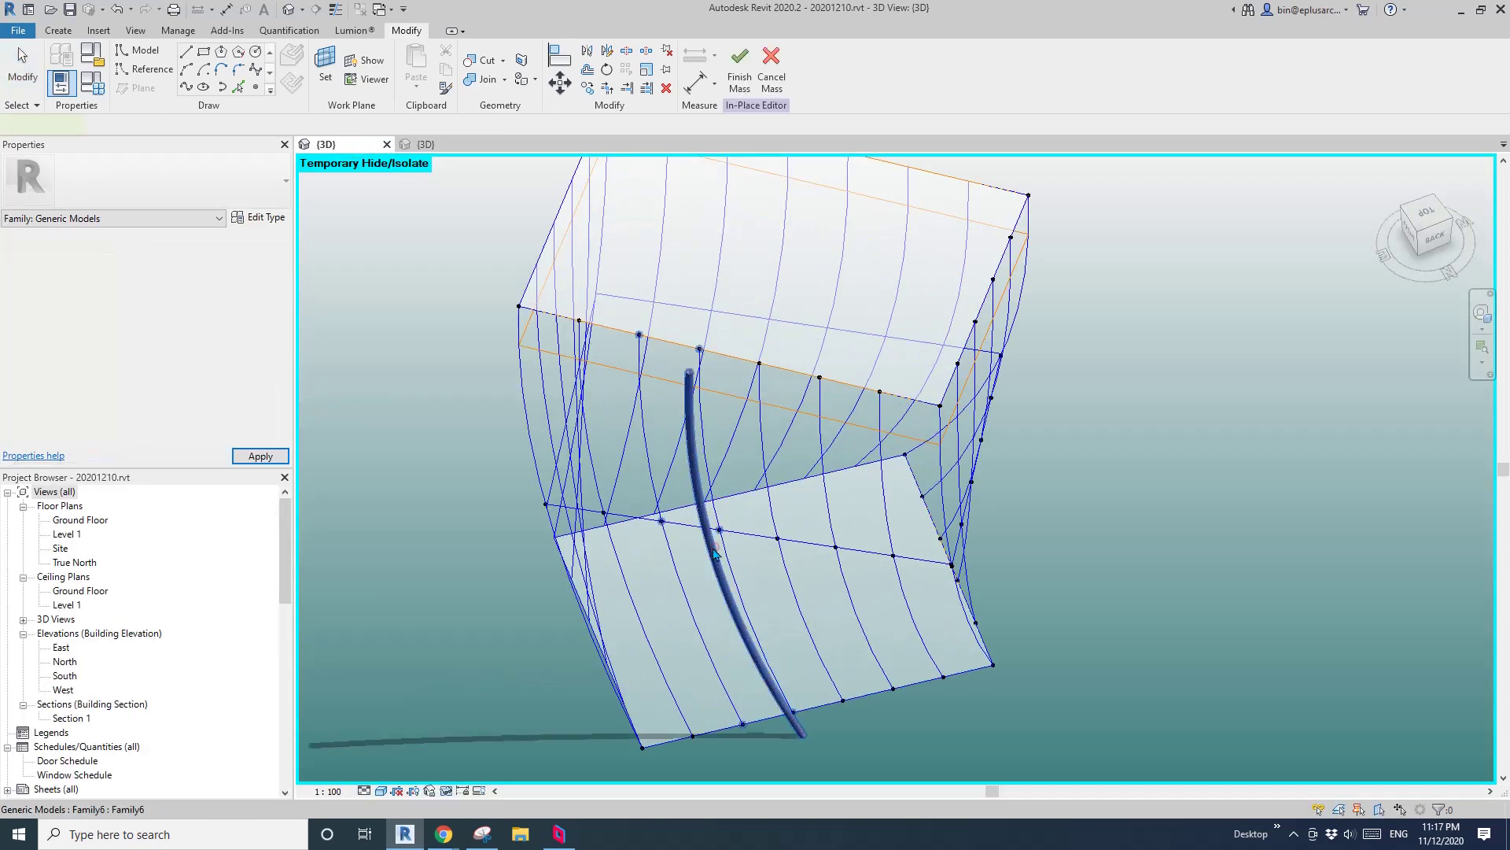
left_click(714, 553)
middle_click_drag(714, 554, 650, 601, "shift")
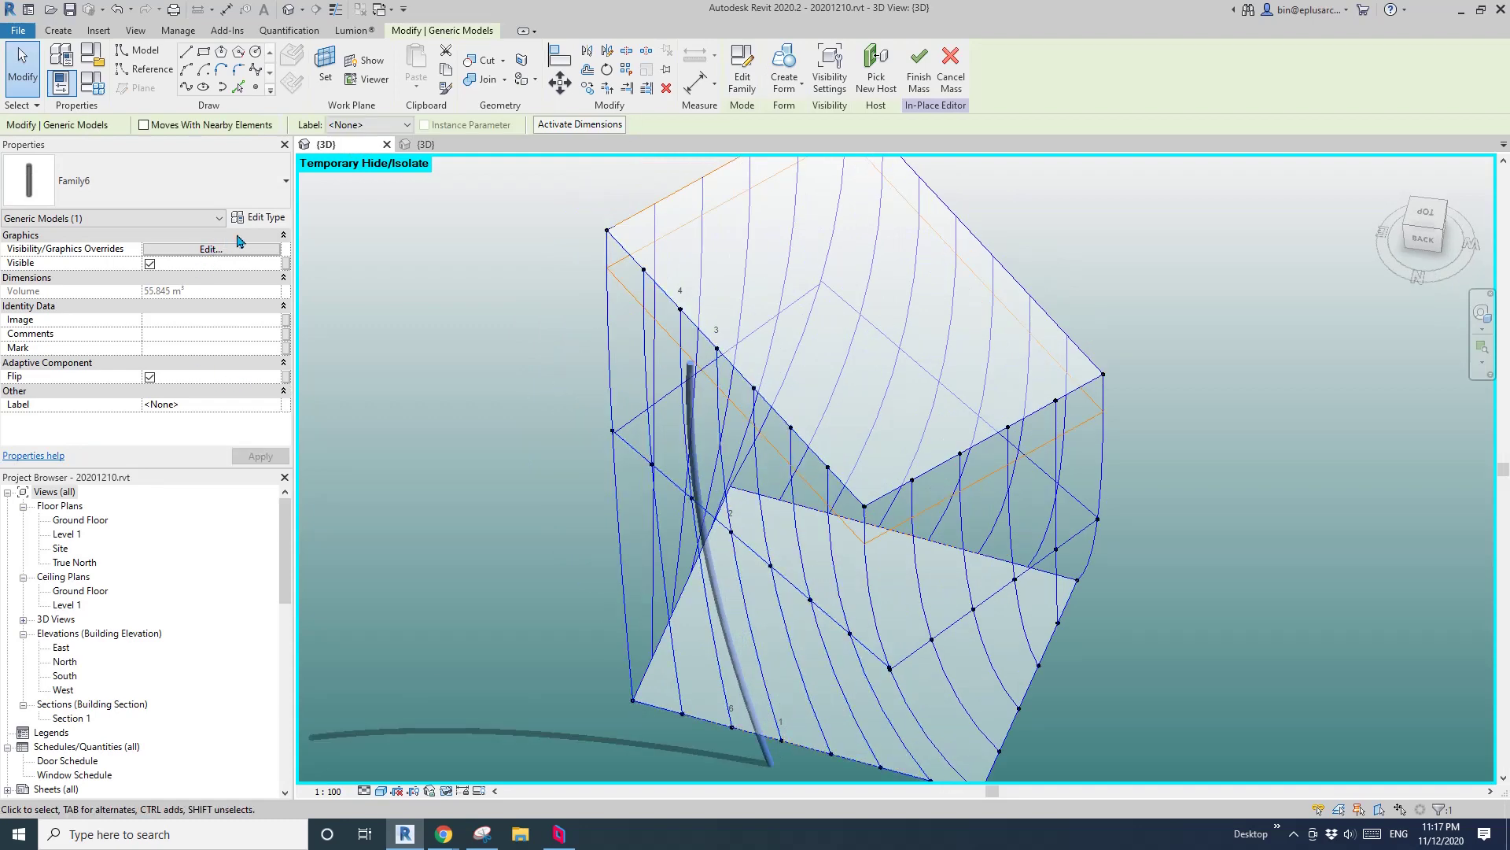
left_click(256, 217)
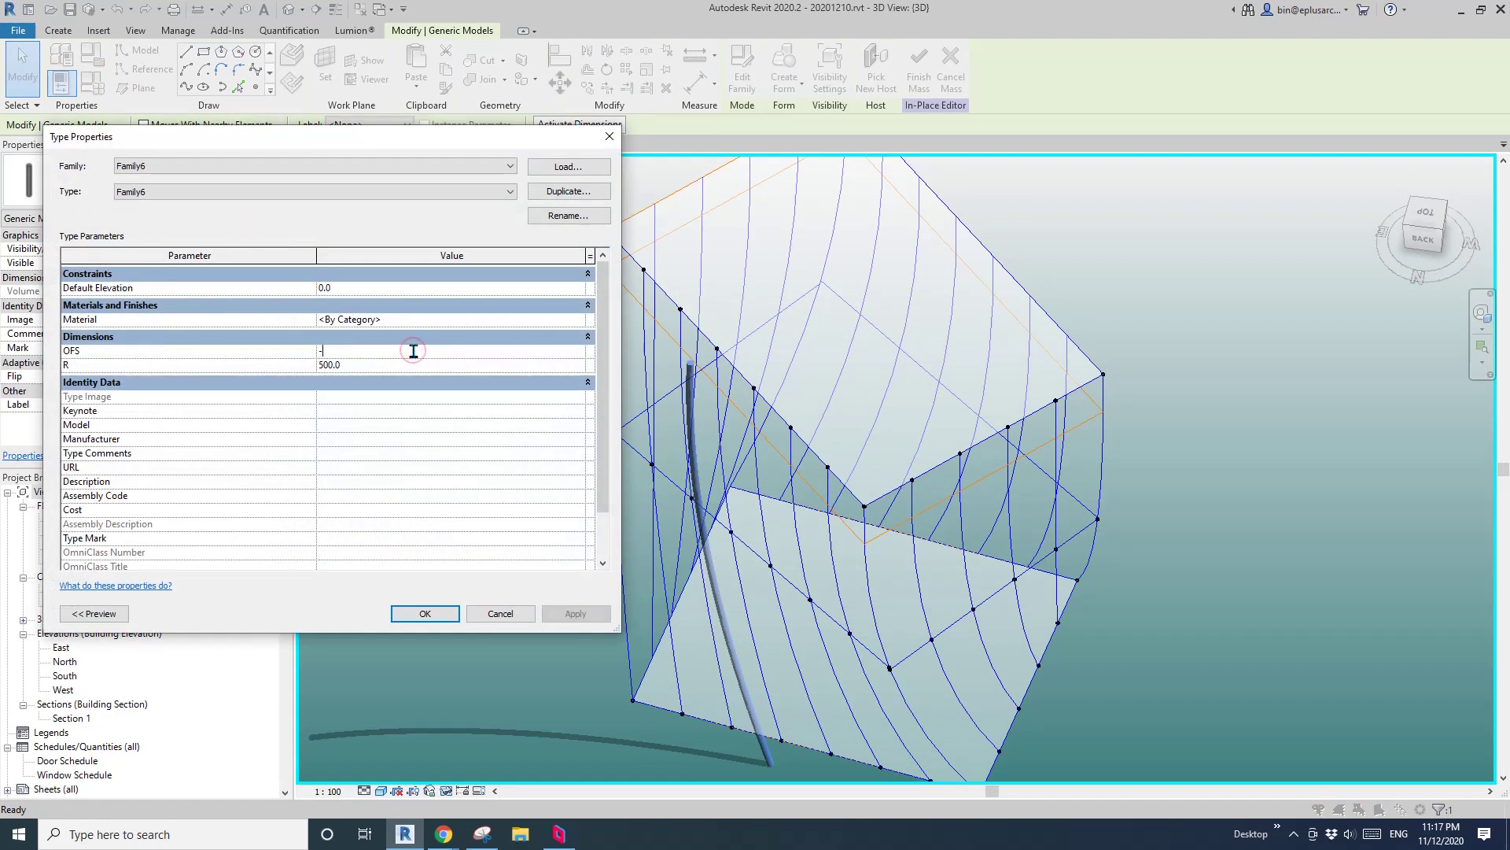
left_click(429, 612)
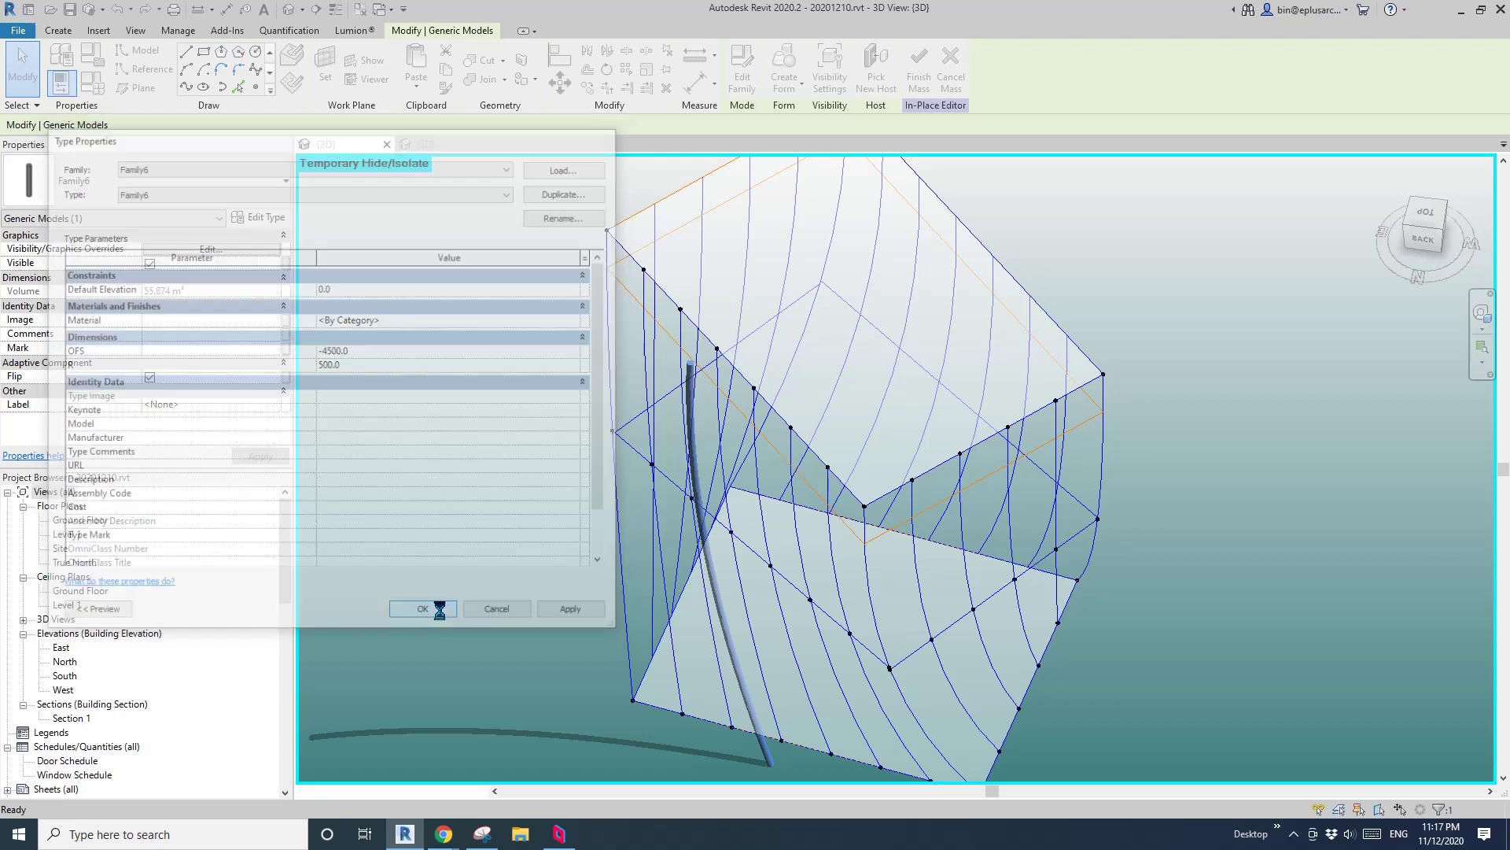
middle_click_drag(893, 454, 816, 613, "shift")
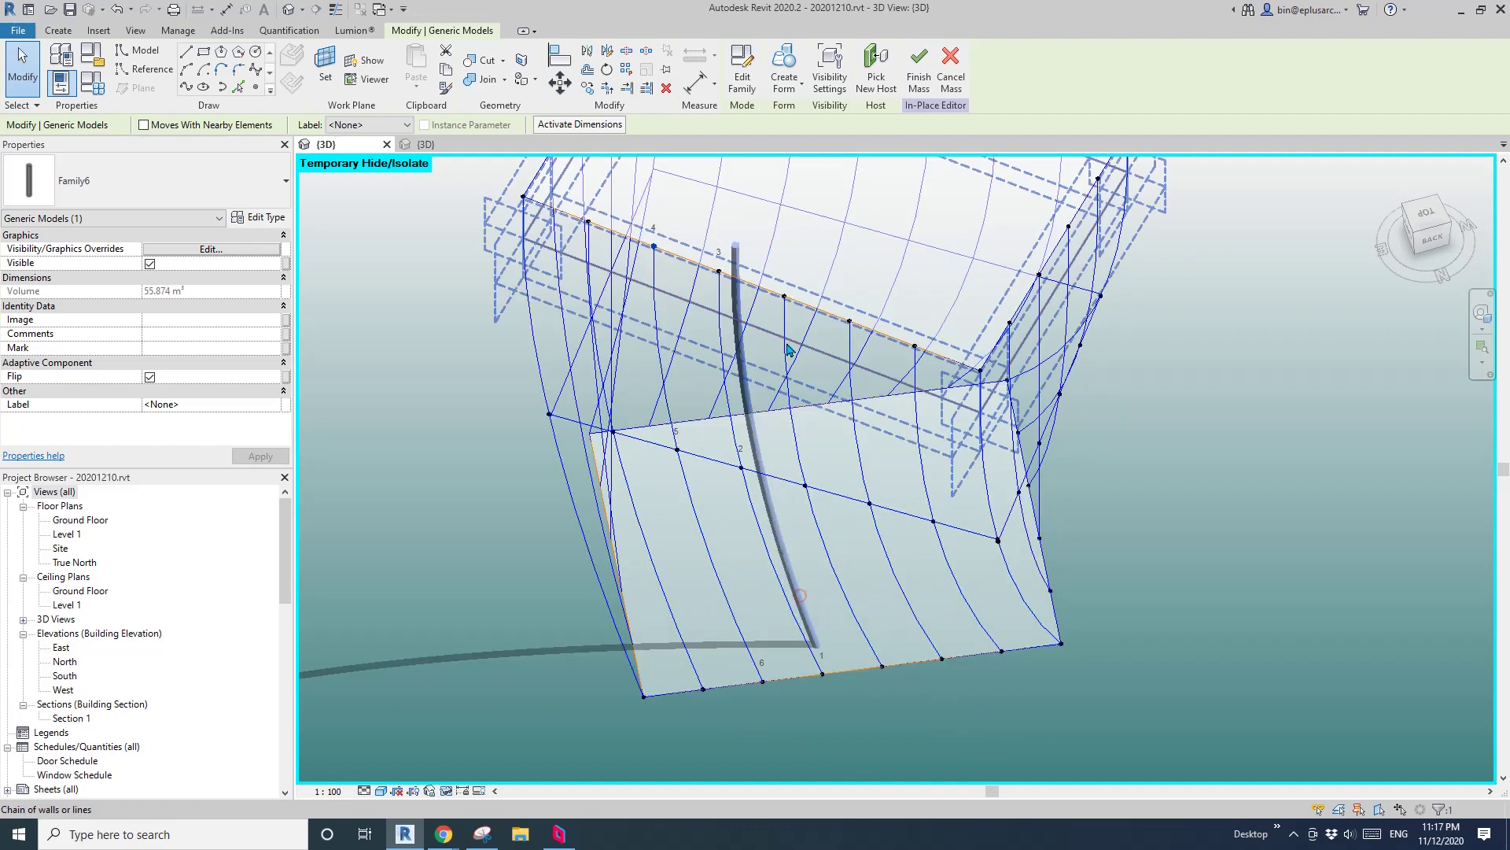
Repeat the placed column across the back face's divisions and delete the repeated column nearest the back-left corner.
left_click(624, 75)
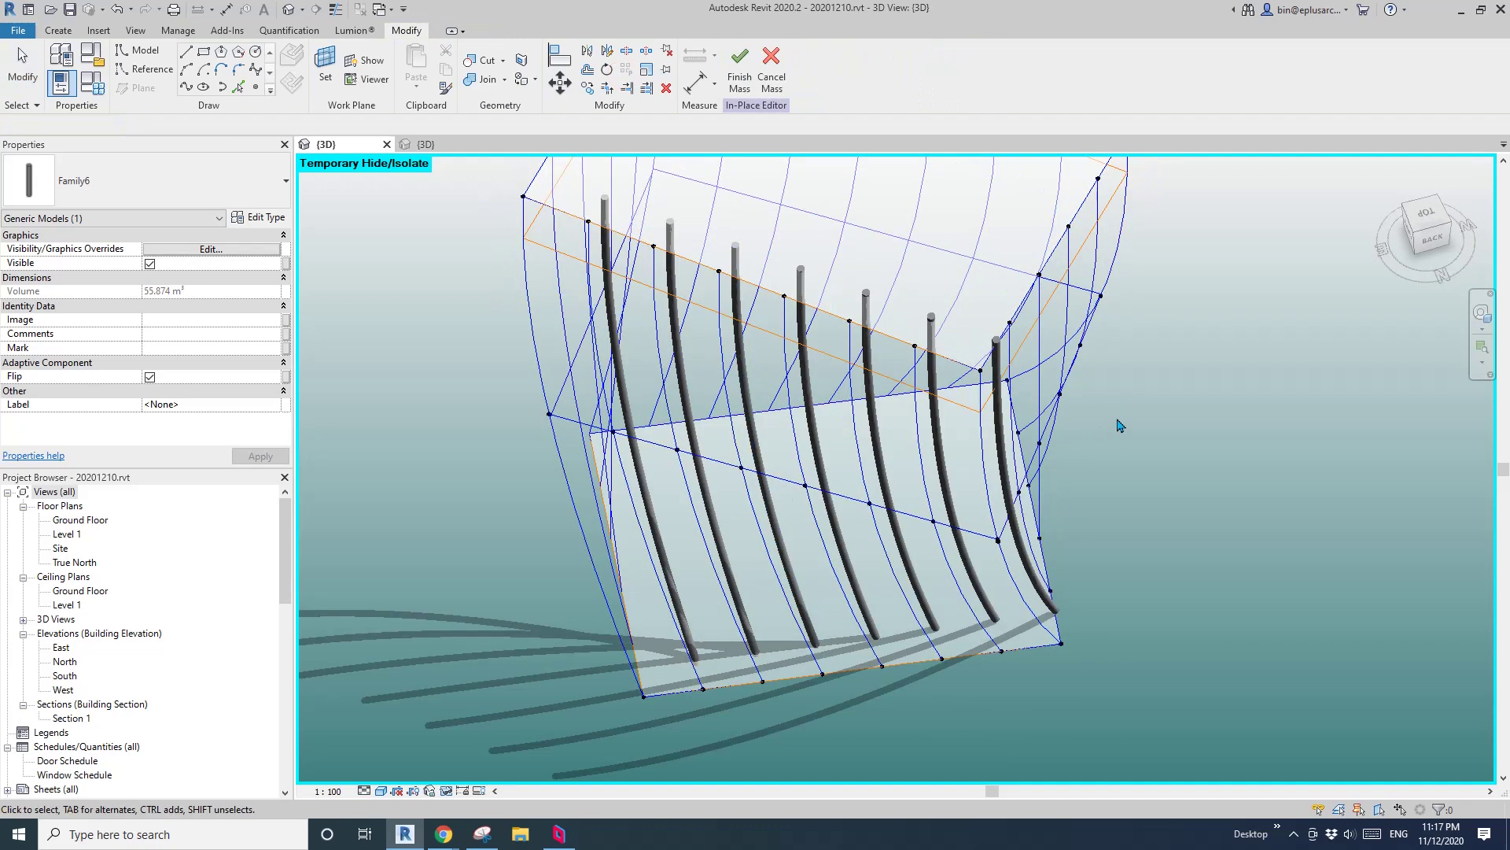
middle_click_drag(1104, 489, 1048, 532, "shift")
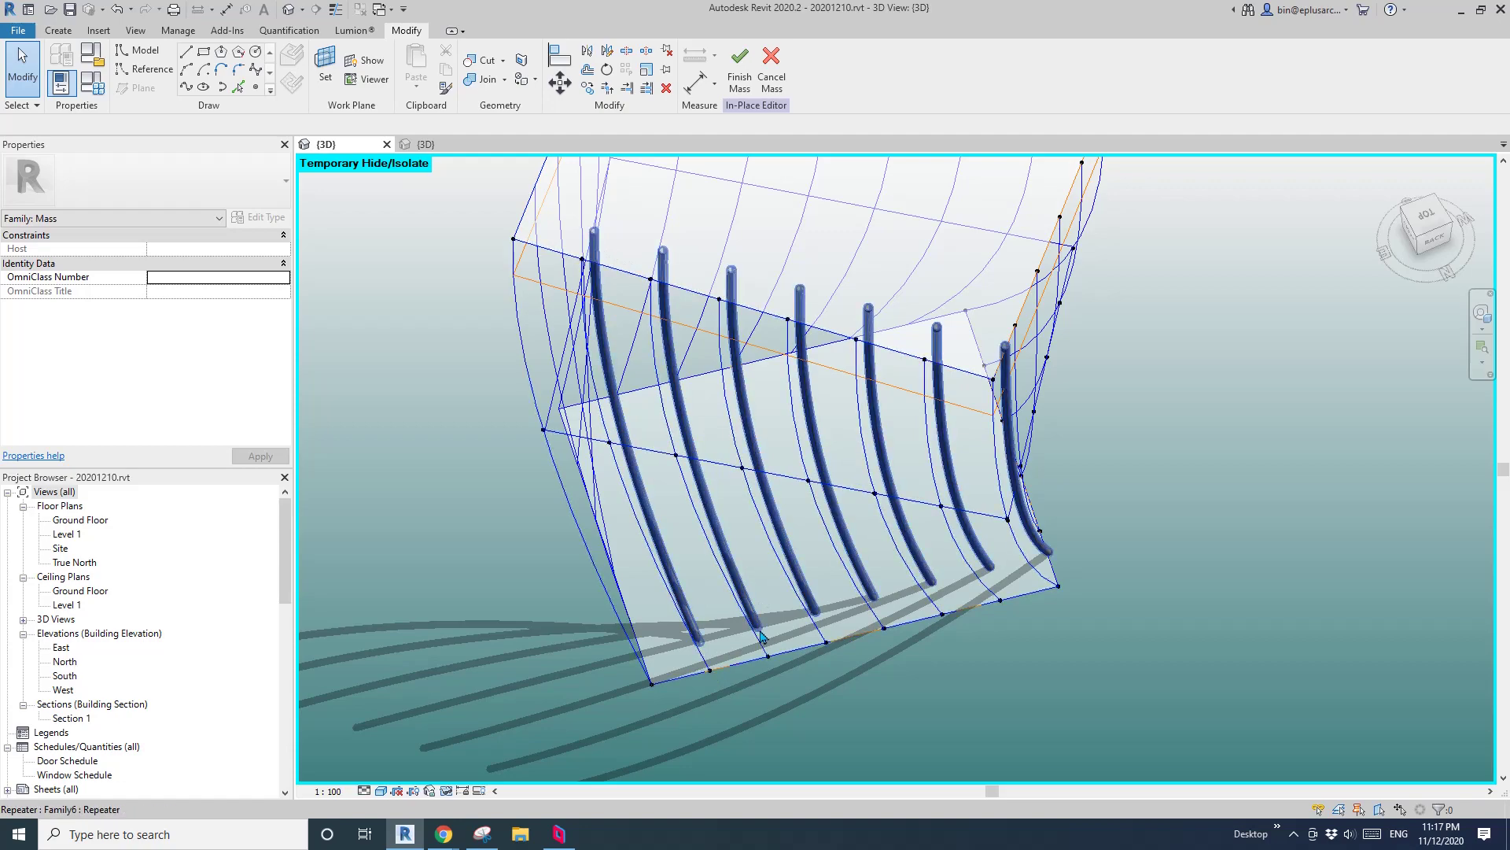
middle_click_drag(901, 614, 1110, 643, "shift")
left_click(1041, 638)
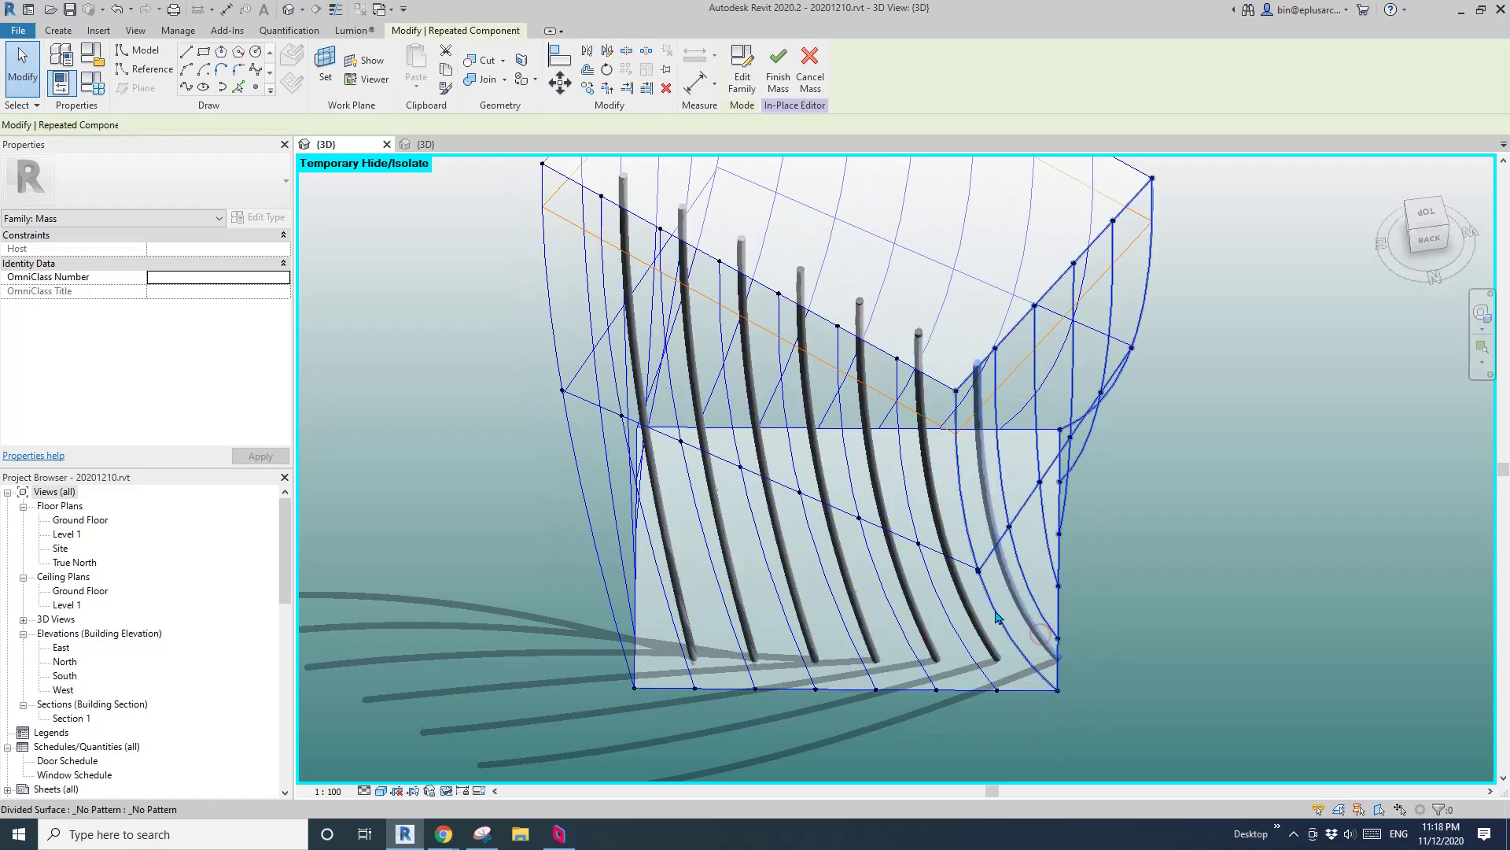
key("Delete")
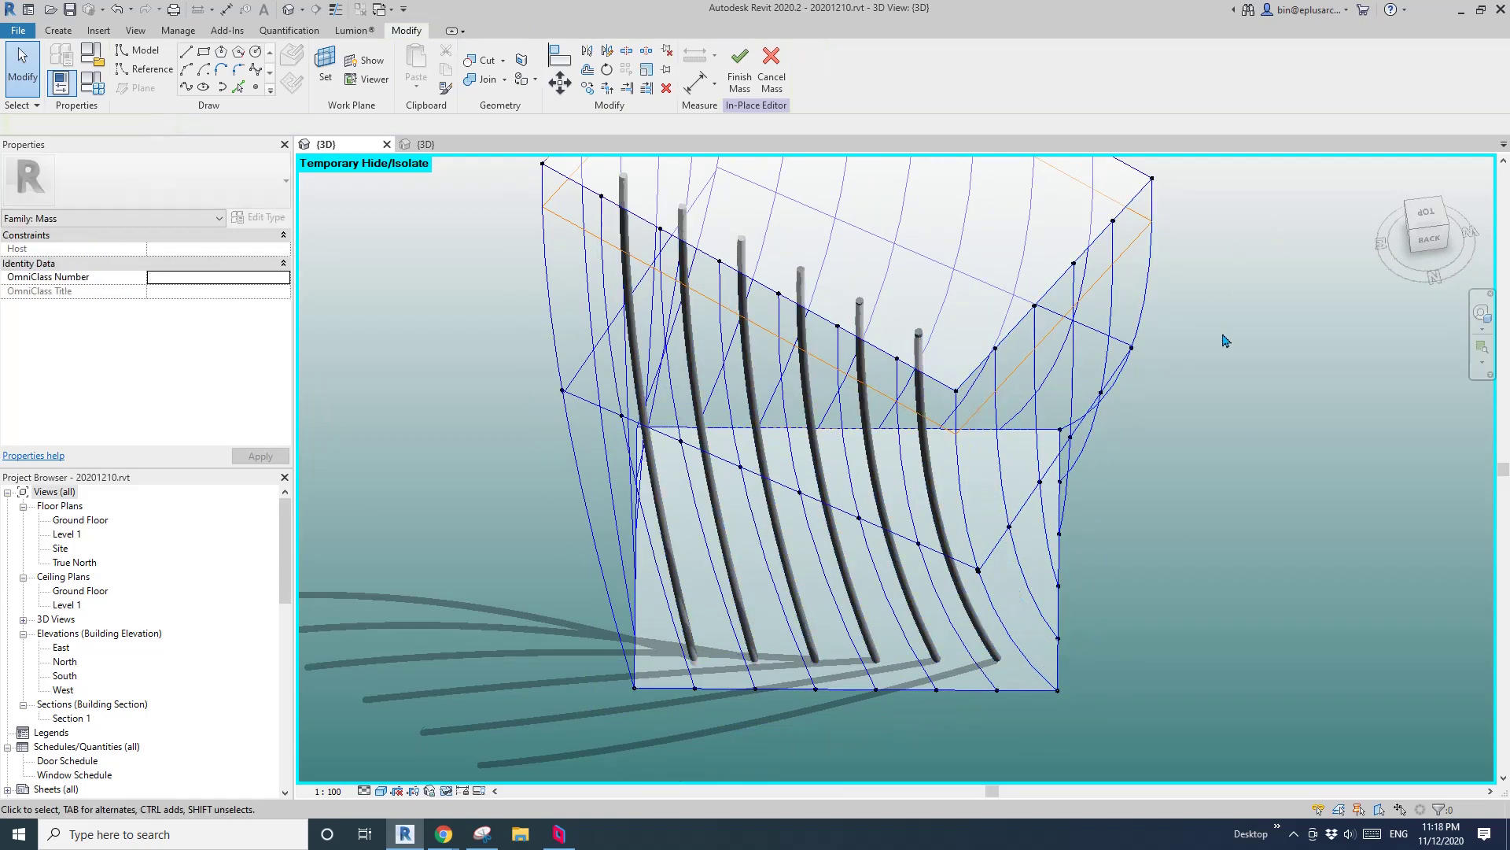
Place a Family6 column on the tower's left face, using three points up its first interior grid line and three down the second.
middle_click_drag(1176, 346, 975, 529, "shift")
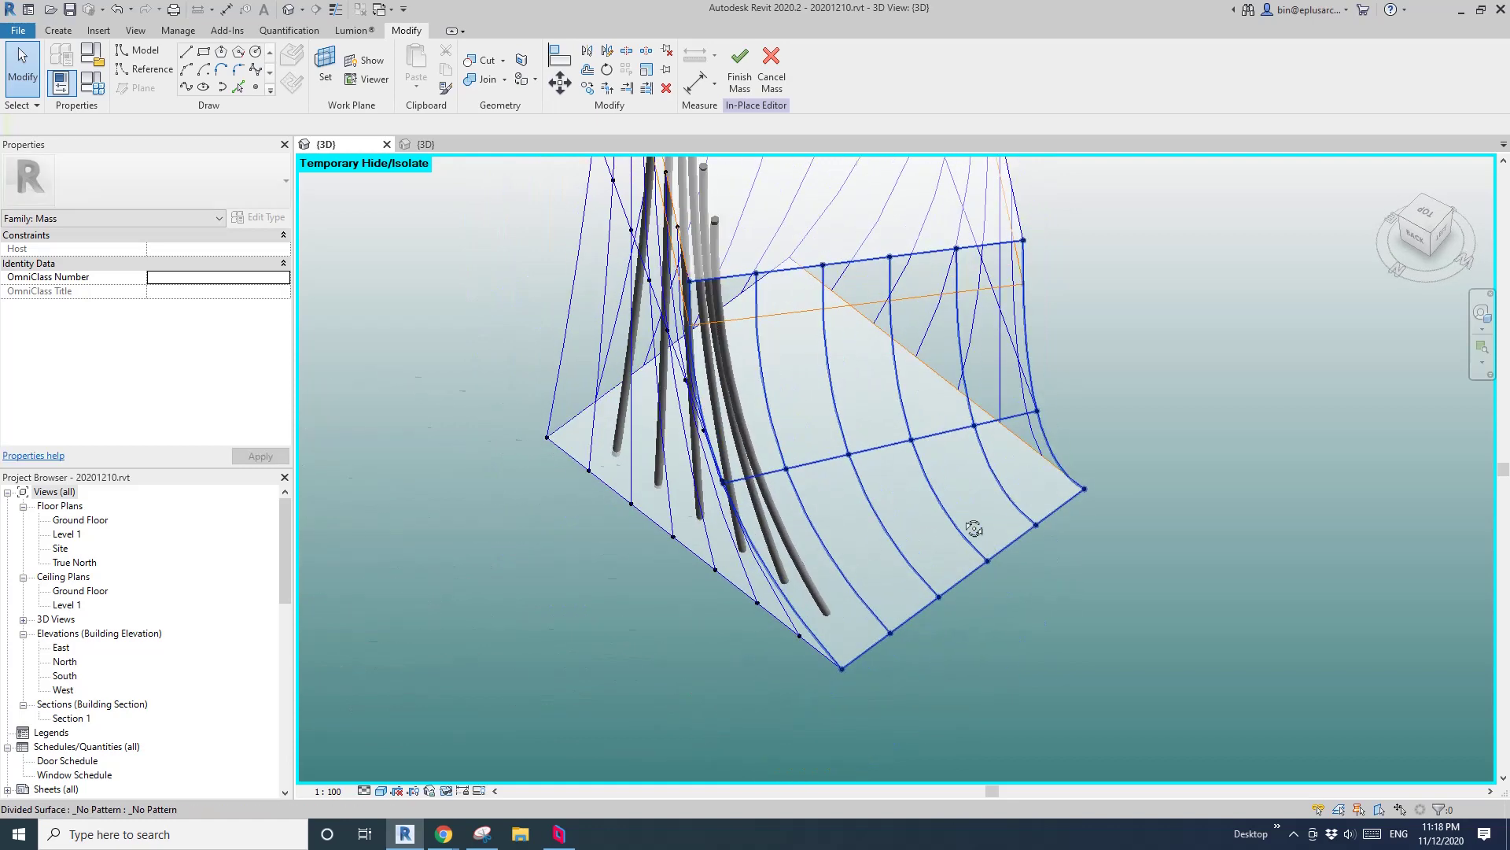
left_click(59, 30)
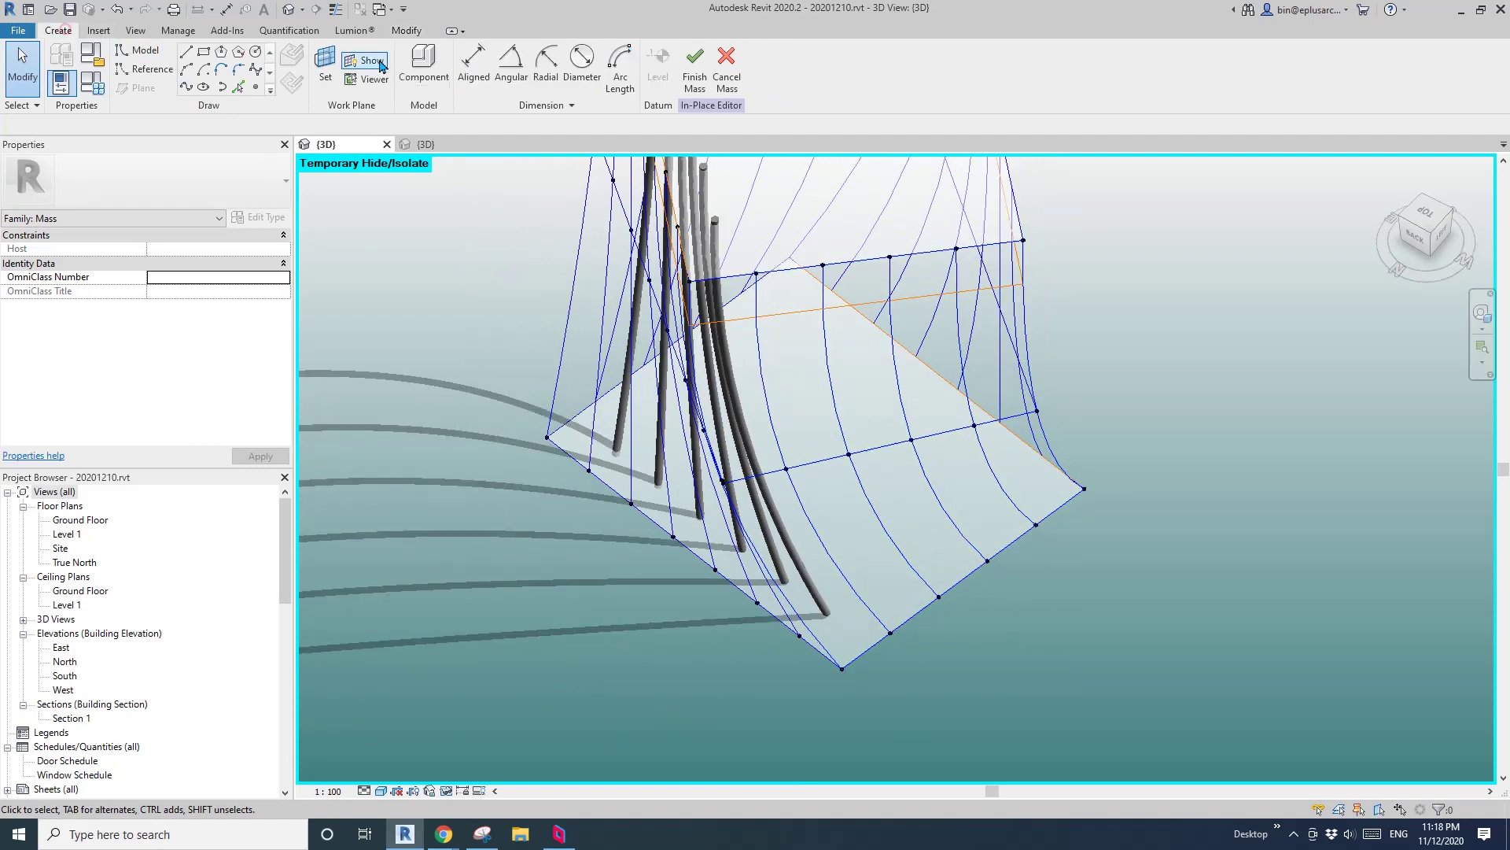
left_click(420, 70)
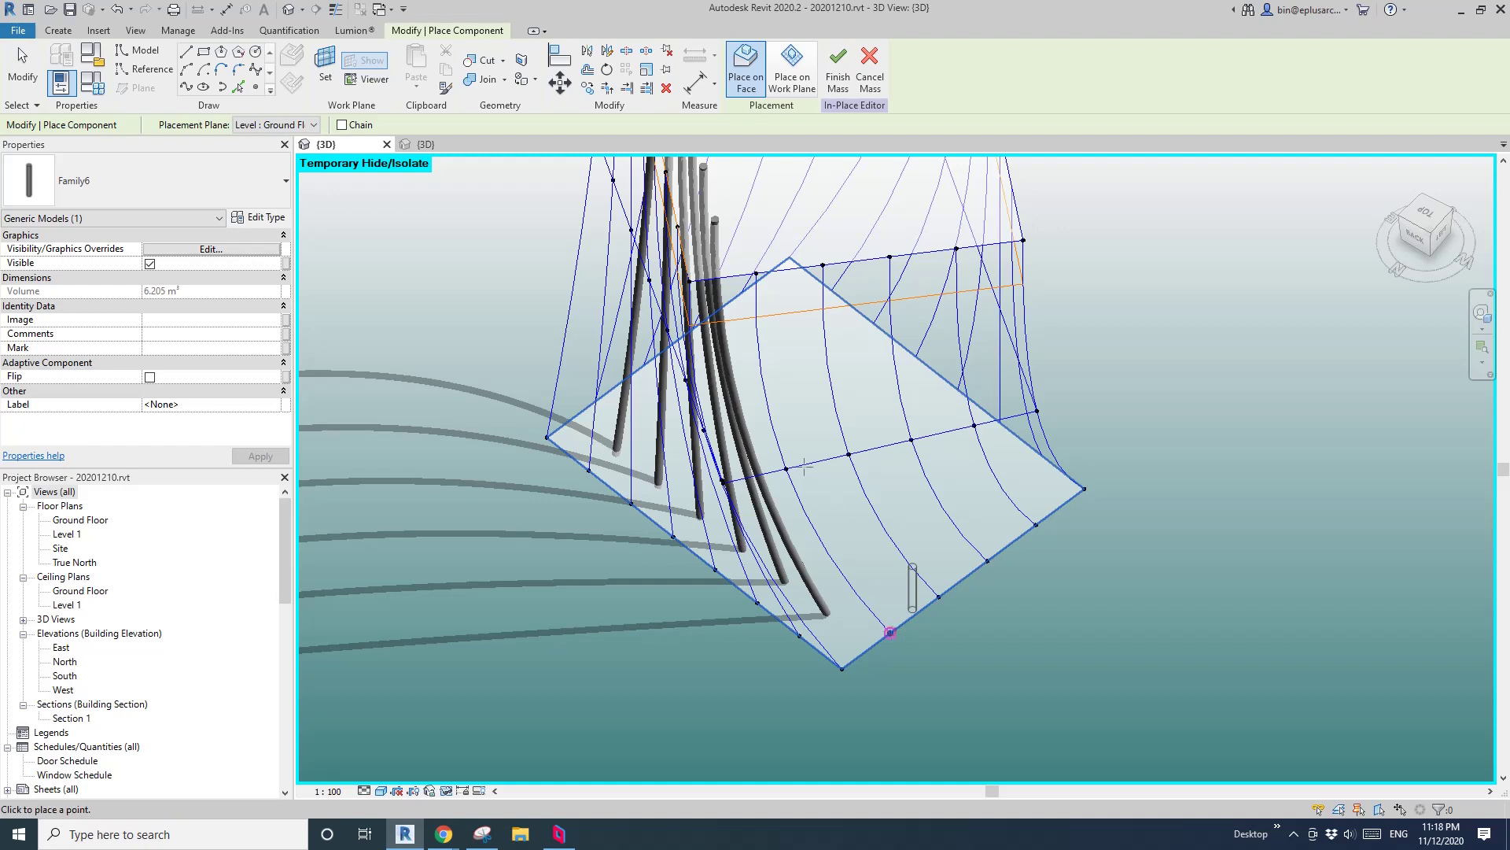
left_click(889, 632)
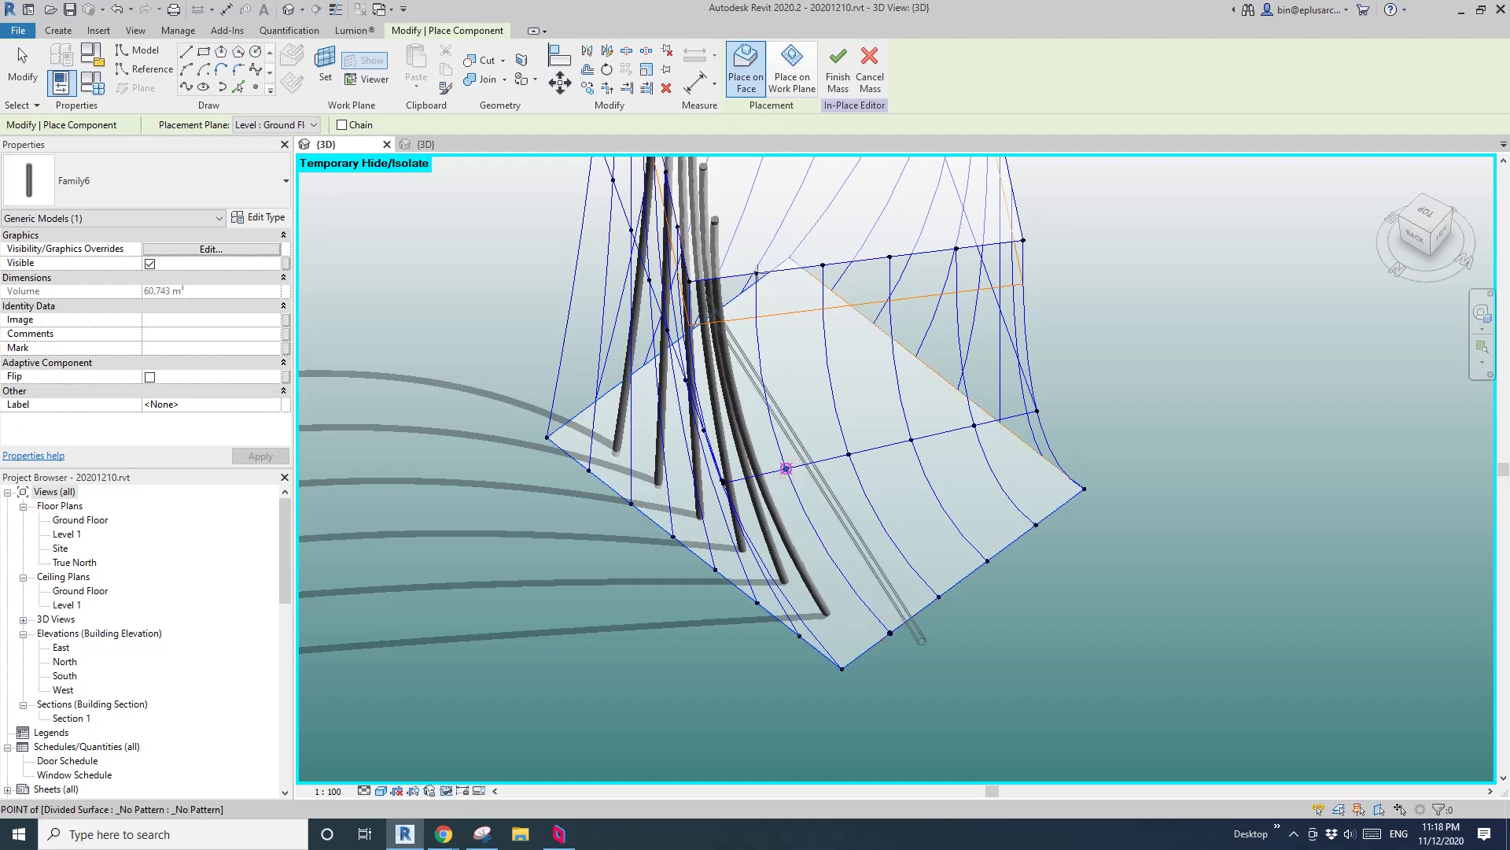
left_click(786, 469)
left_click(756, 273)
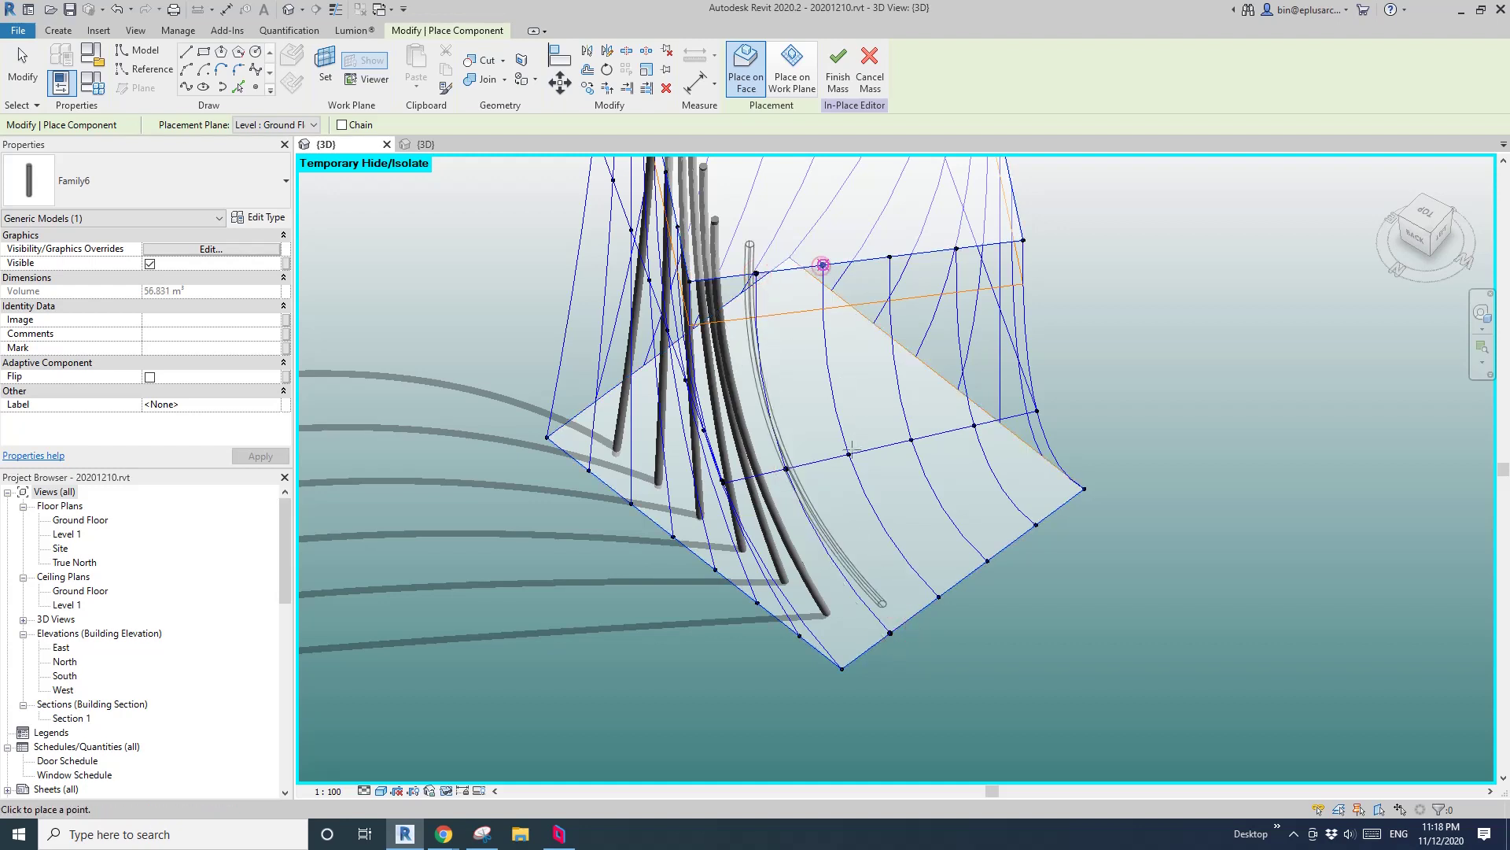
left_click(822, 265)
left_click(938, 597)
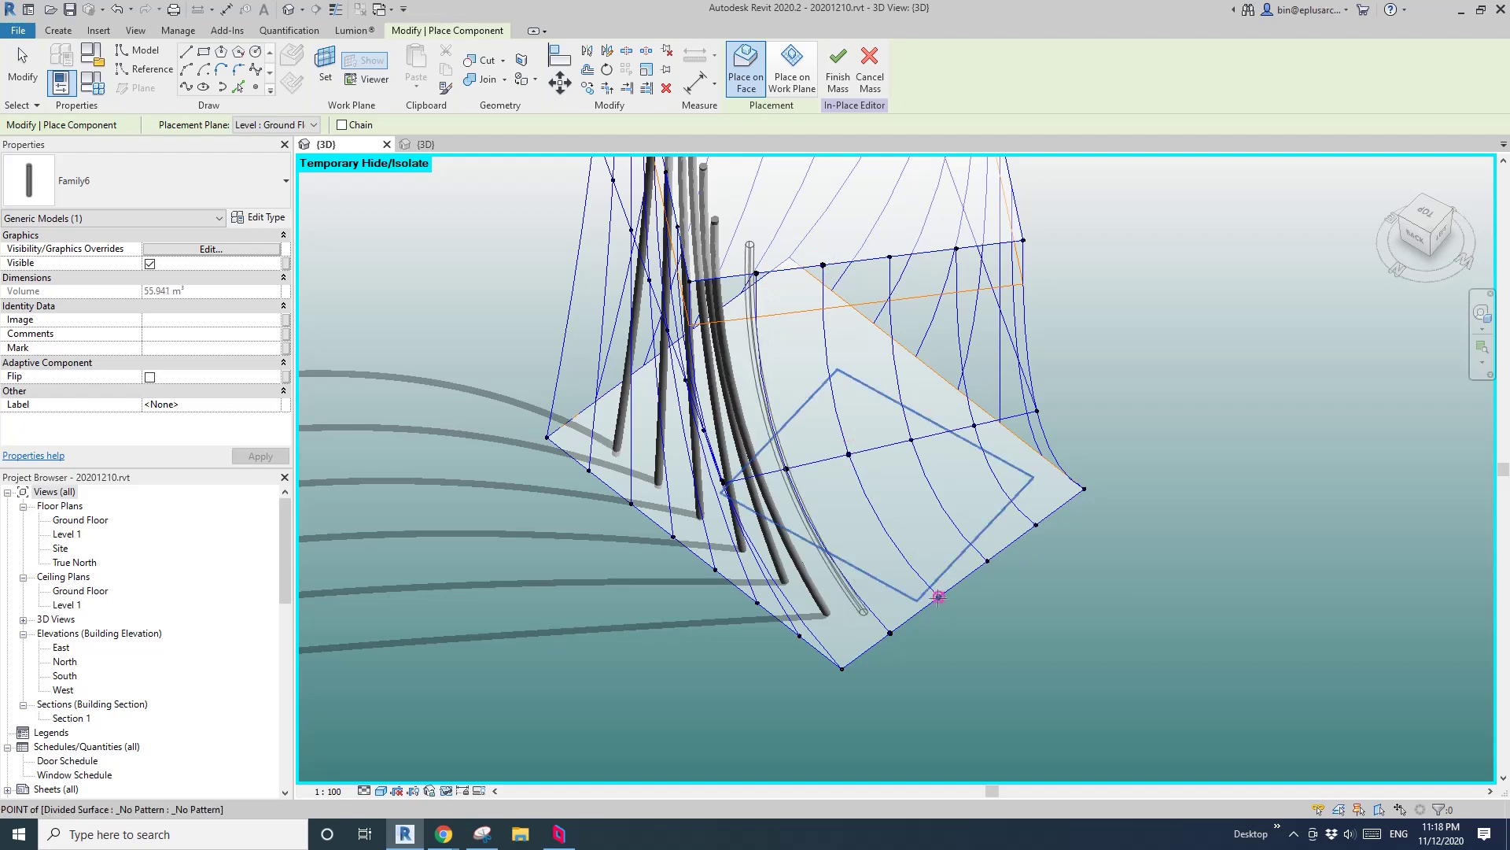
key("Escape")
Repeat the new column across the left face and delete the repeated column at the back-left corner.
left_click(864, 611)
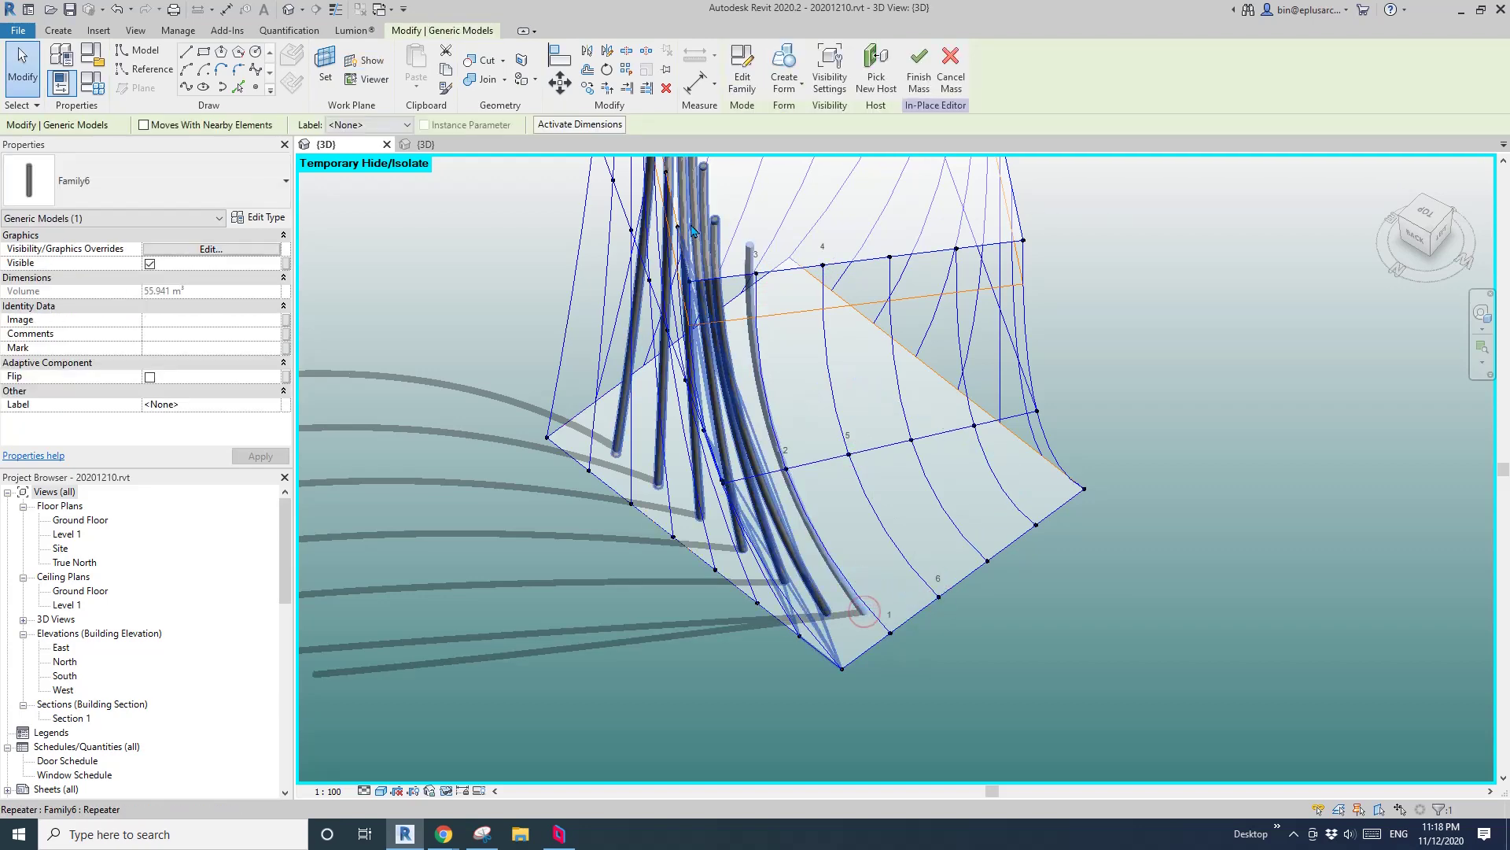
key("Escape")
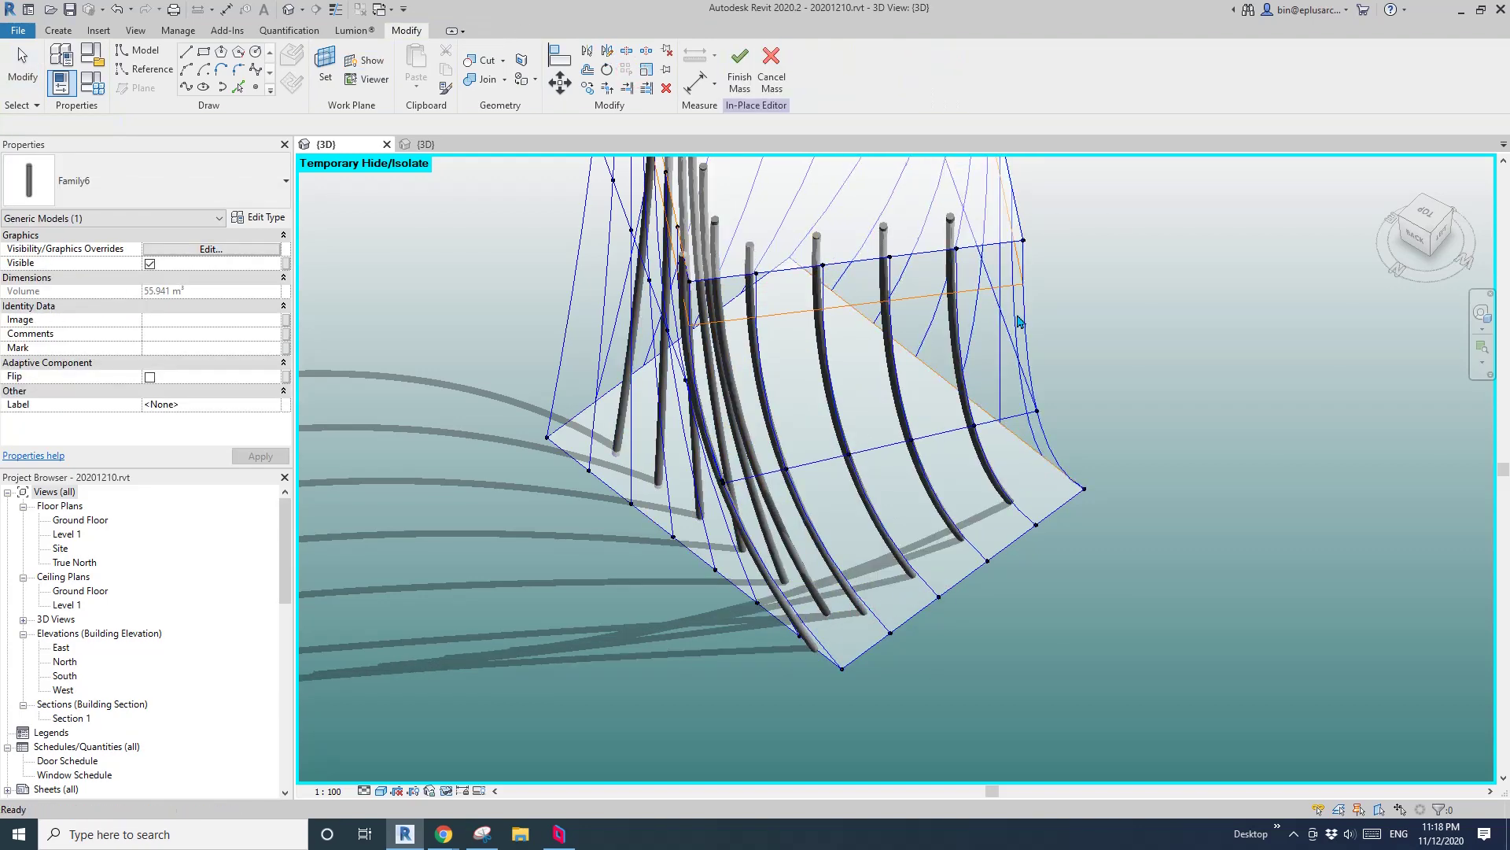
key("Tab")
left_click(814, 650)
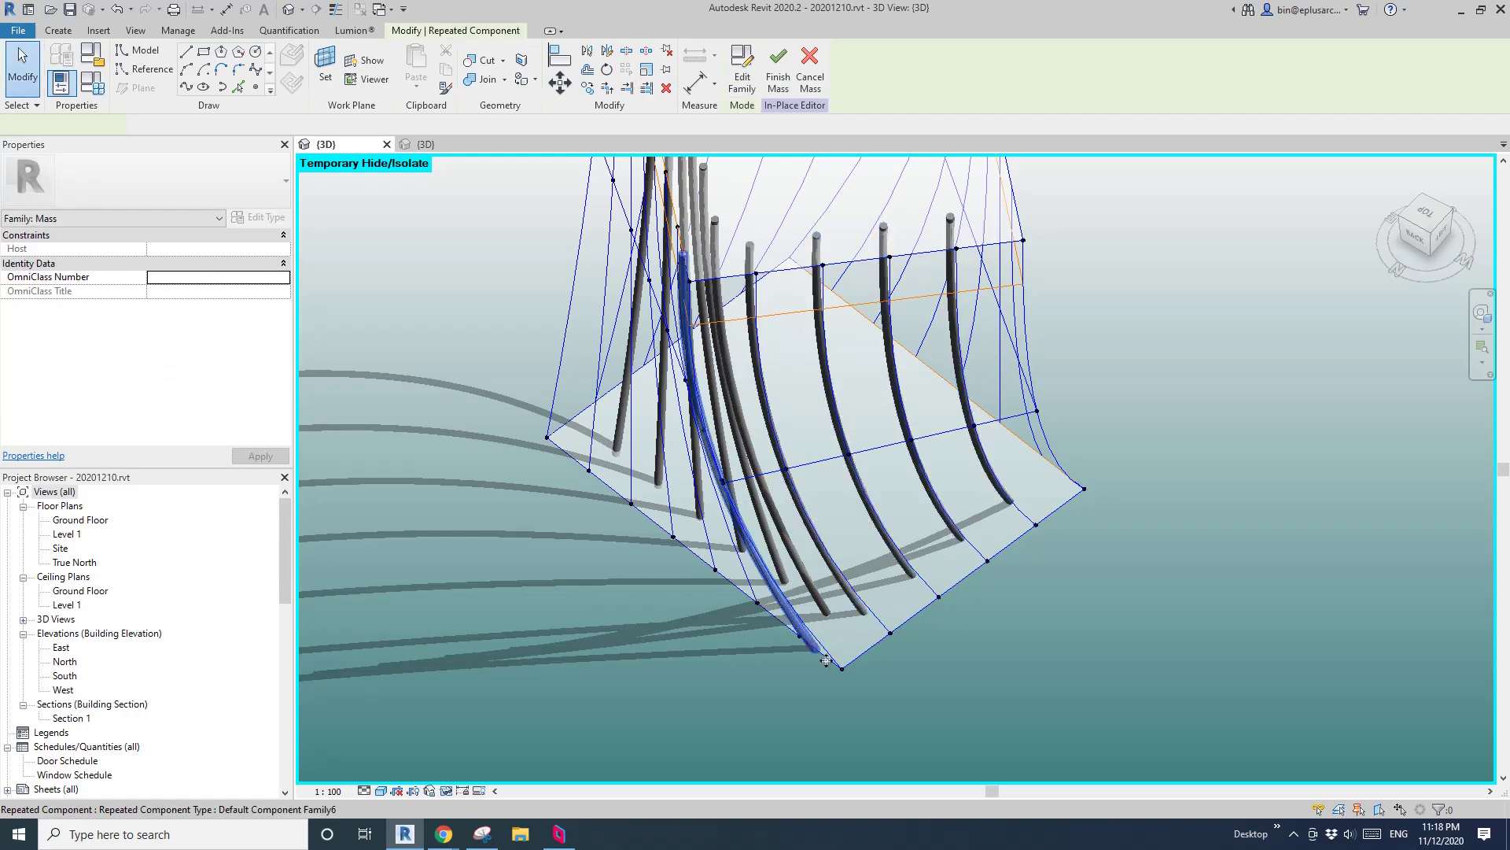
left_click(860, 680)
Turn on Nodes in the surface representation of the tower's front and right divided surfaces.
middle_click_drag(863, 682, 760, 658, "shift")
left_click(760, 658)
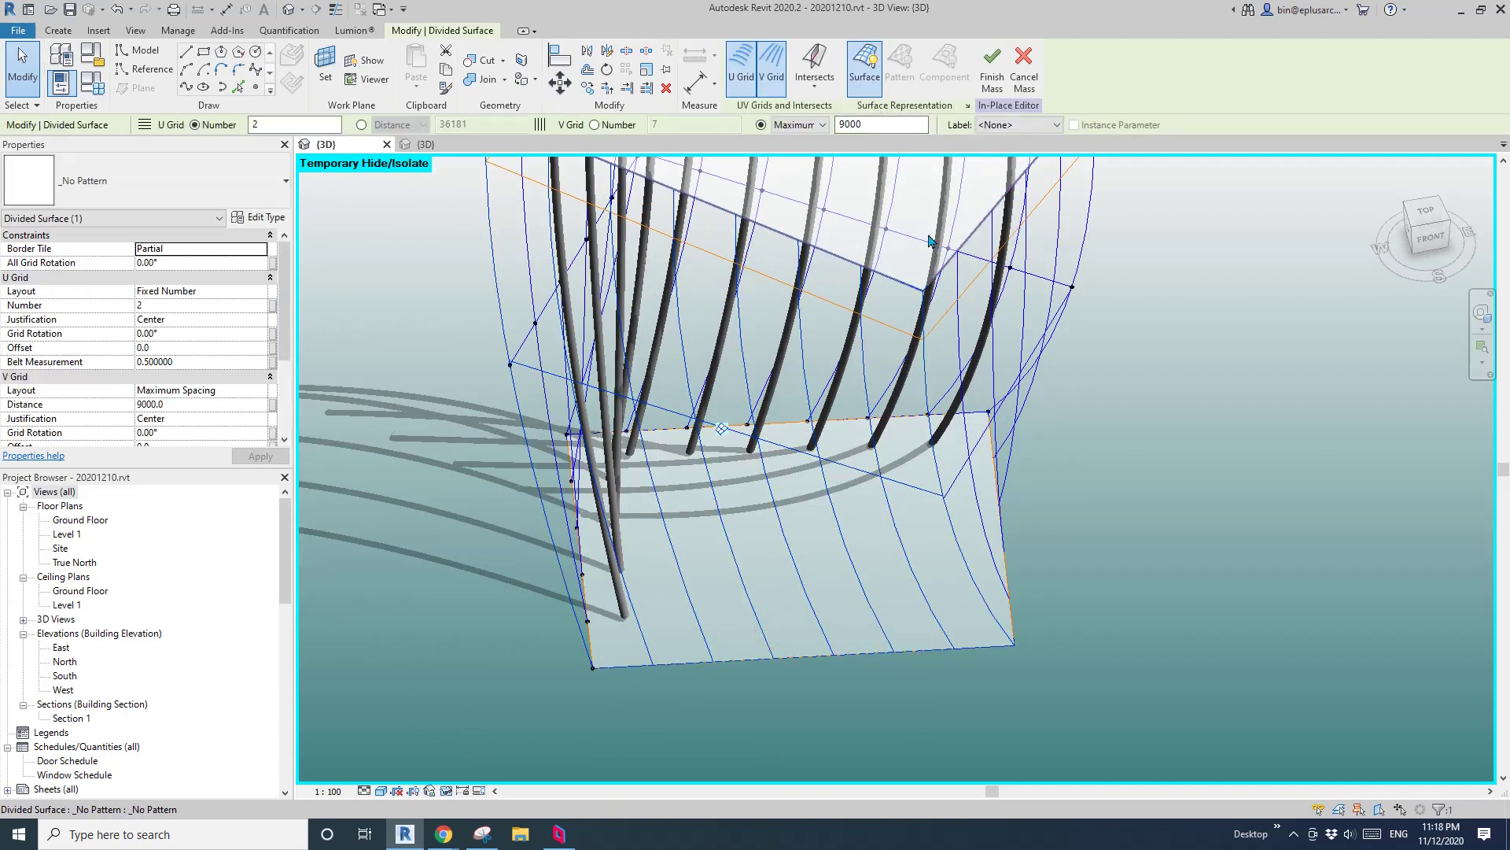
key("Escape")
left_click(827, 639)
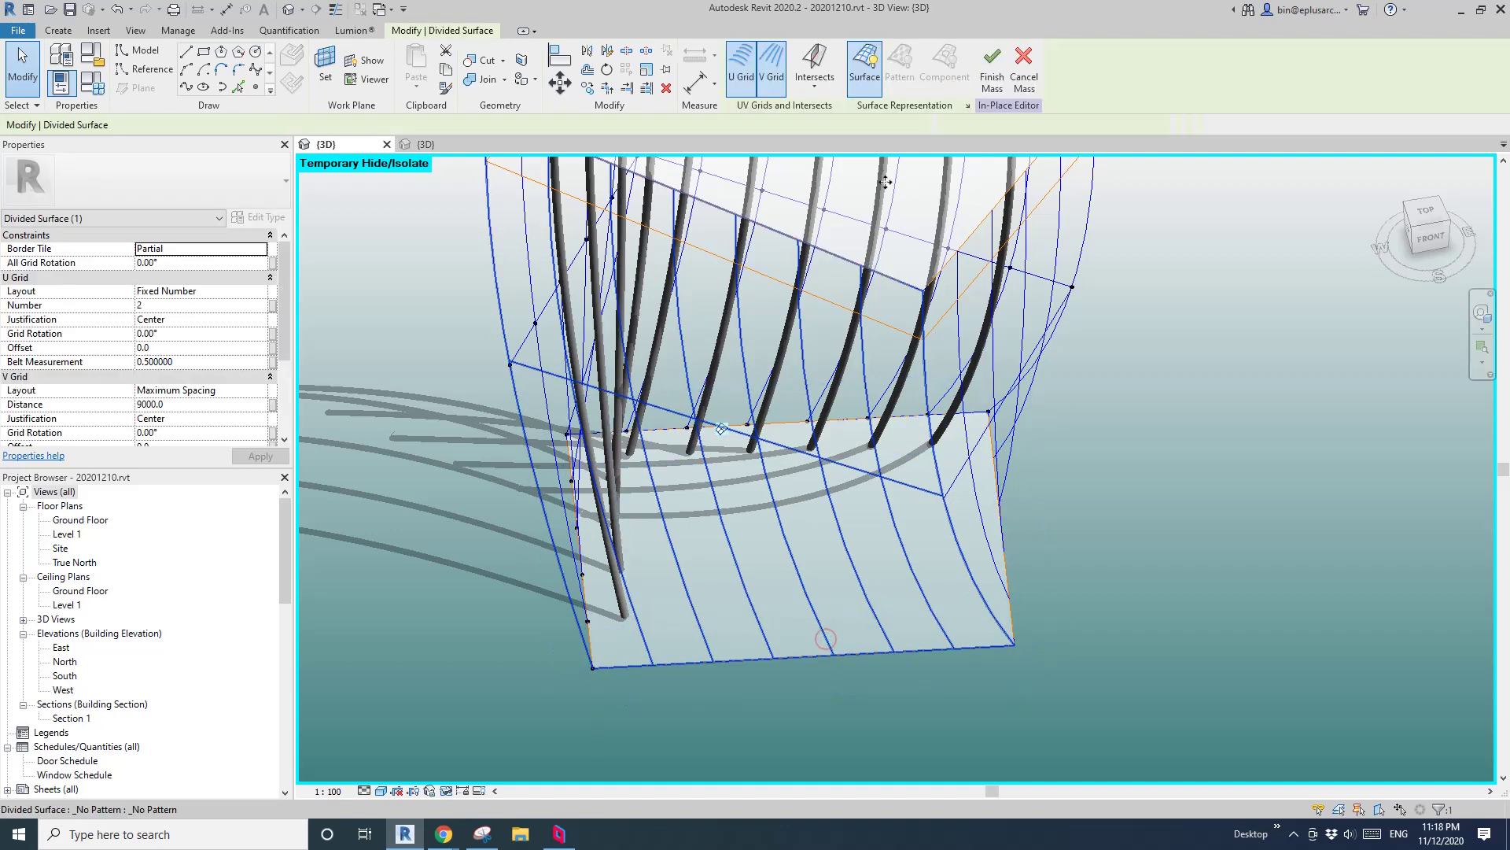
left_click(968, 105)
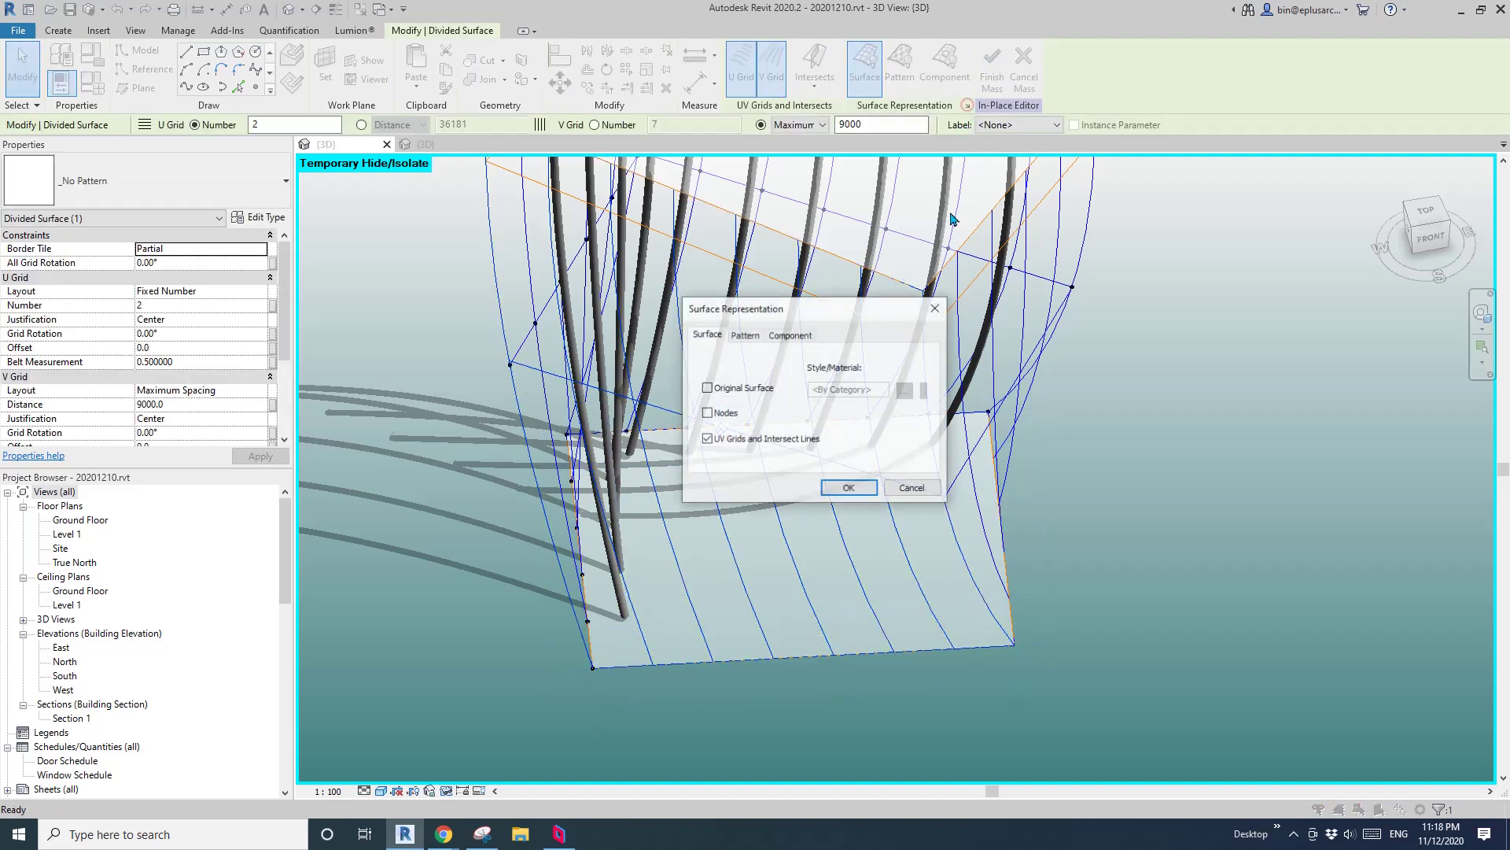
left_click(848, 488)
middle_click_drag(828, 491, 981, 649, "shift")
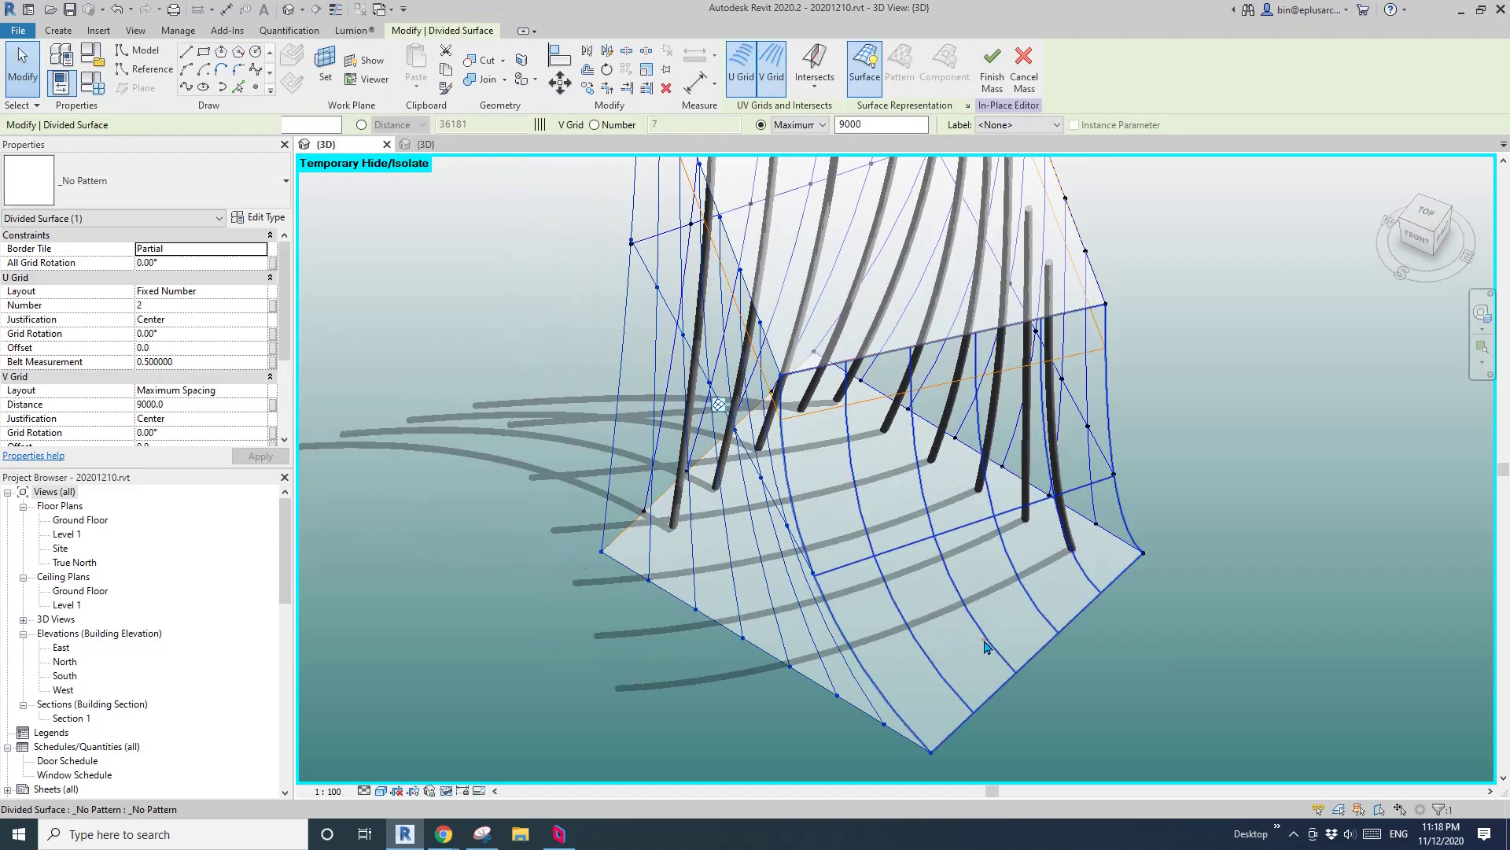
left_click(967, 106)
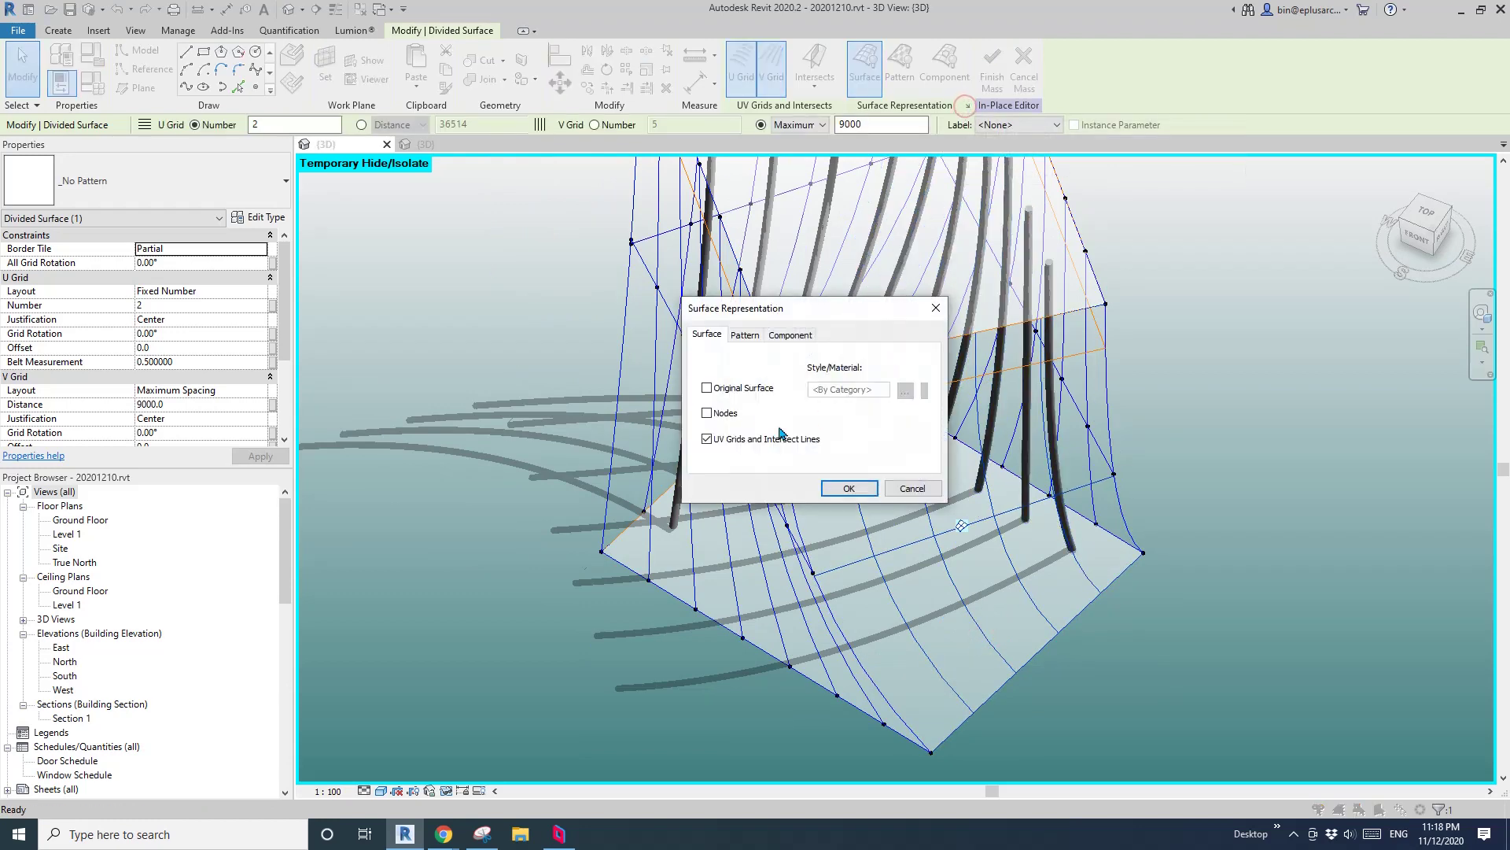
left_click(736, 417)
left_click(849, 489)
Place a Family6 column on the right face, starting beside the front-right corner, up the first interior grid line and down the second.
left_click(59, 30)
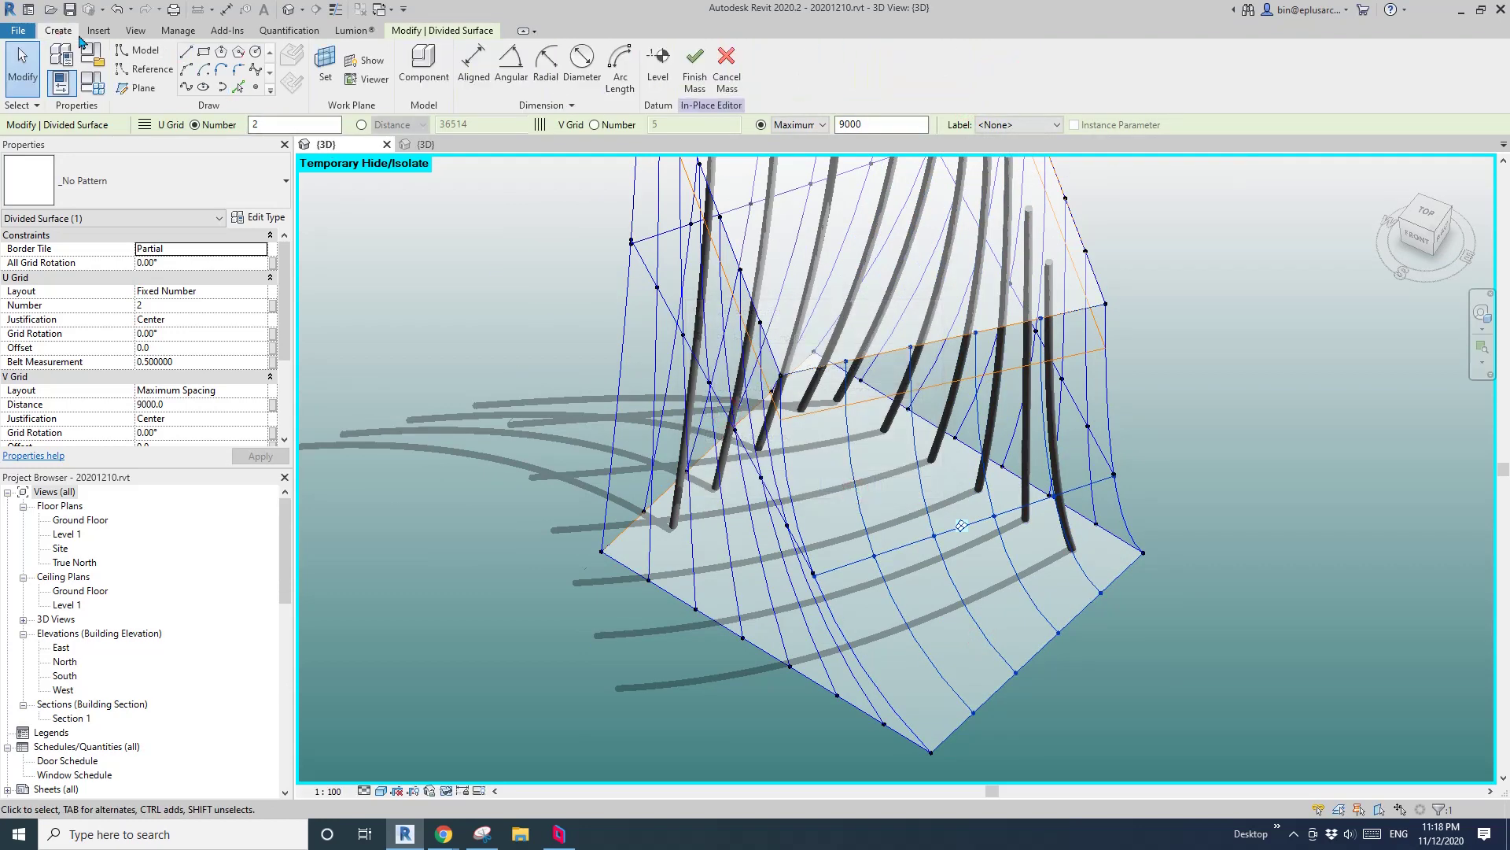
left_click(425, 63)
left_click(973, 711)
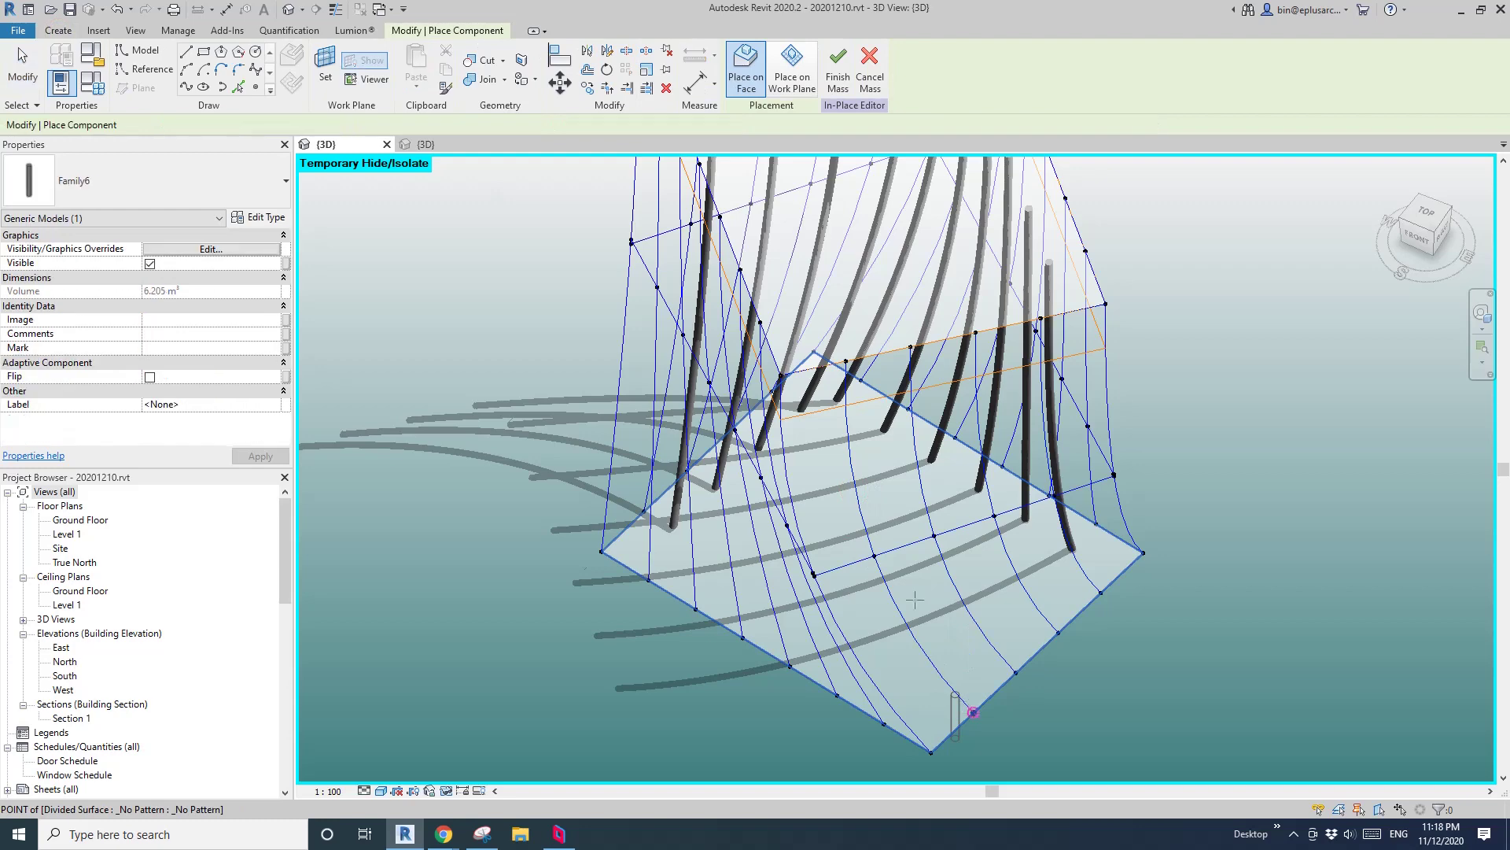
left_click(874, 555)
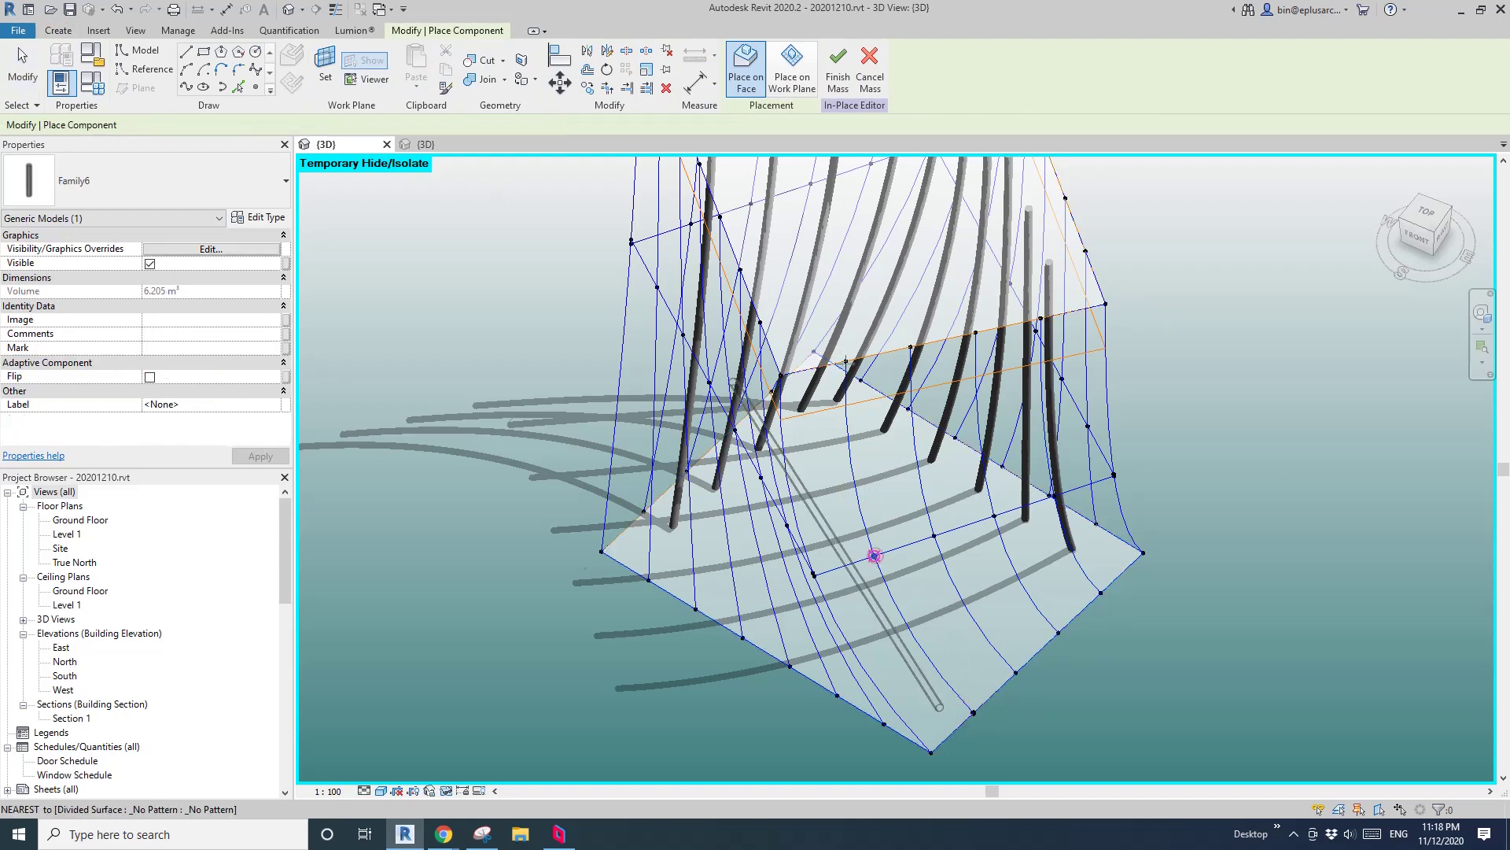
left_click(909, 346)
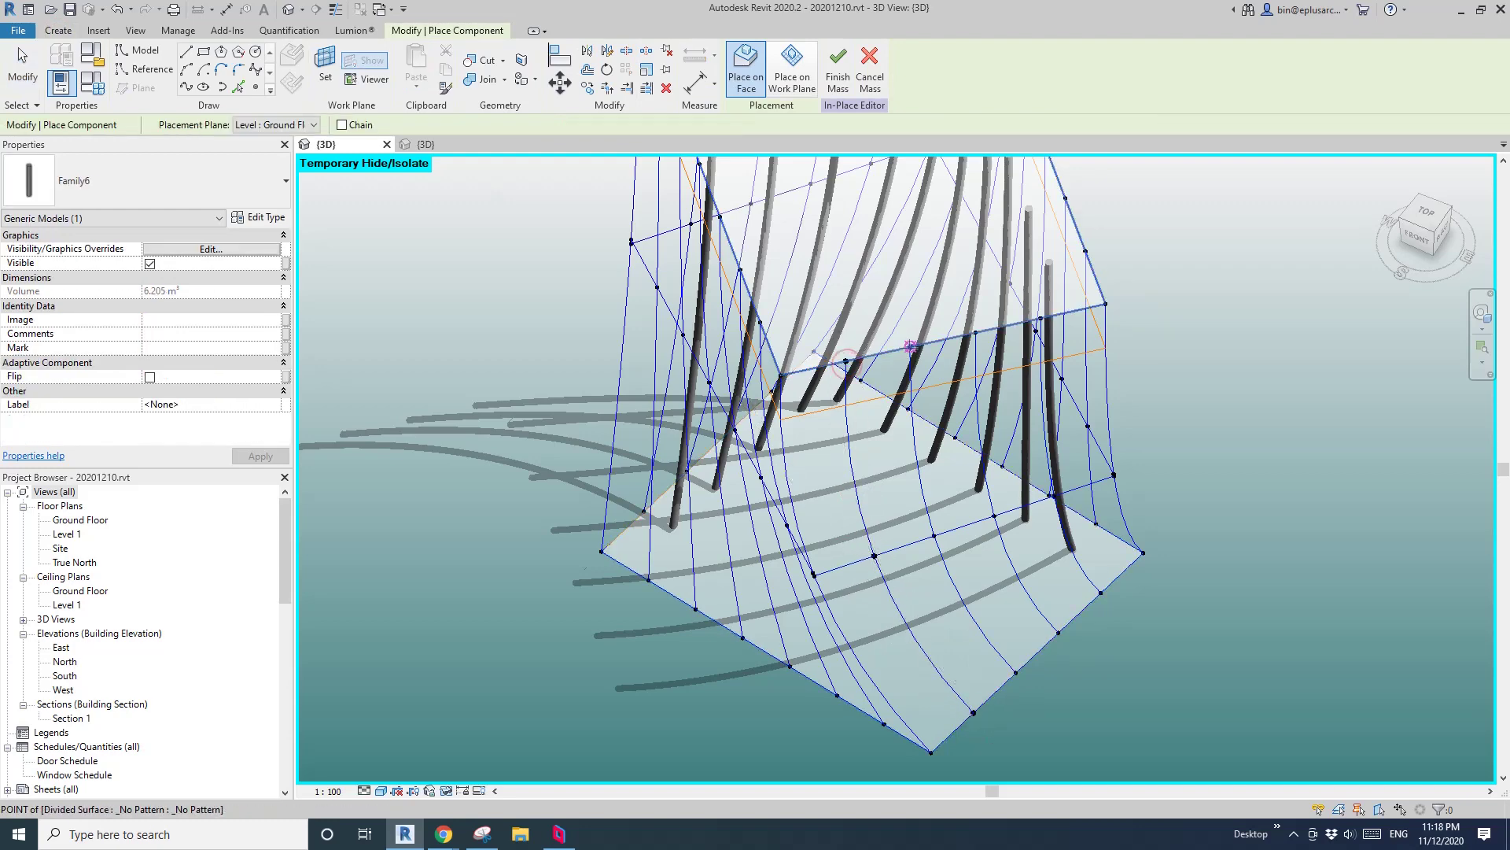
left_click(1016, 673)
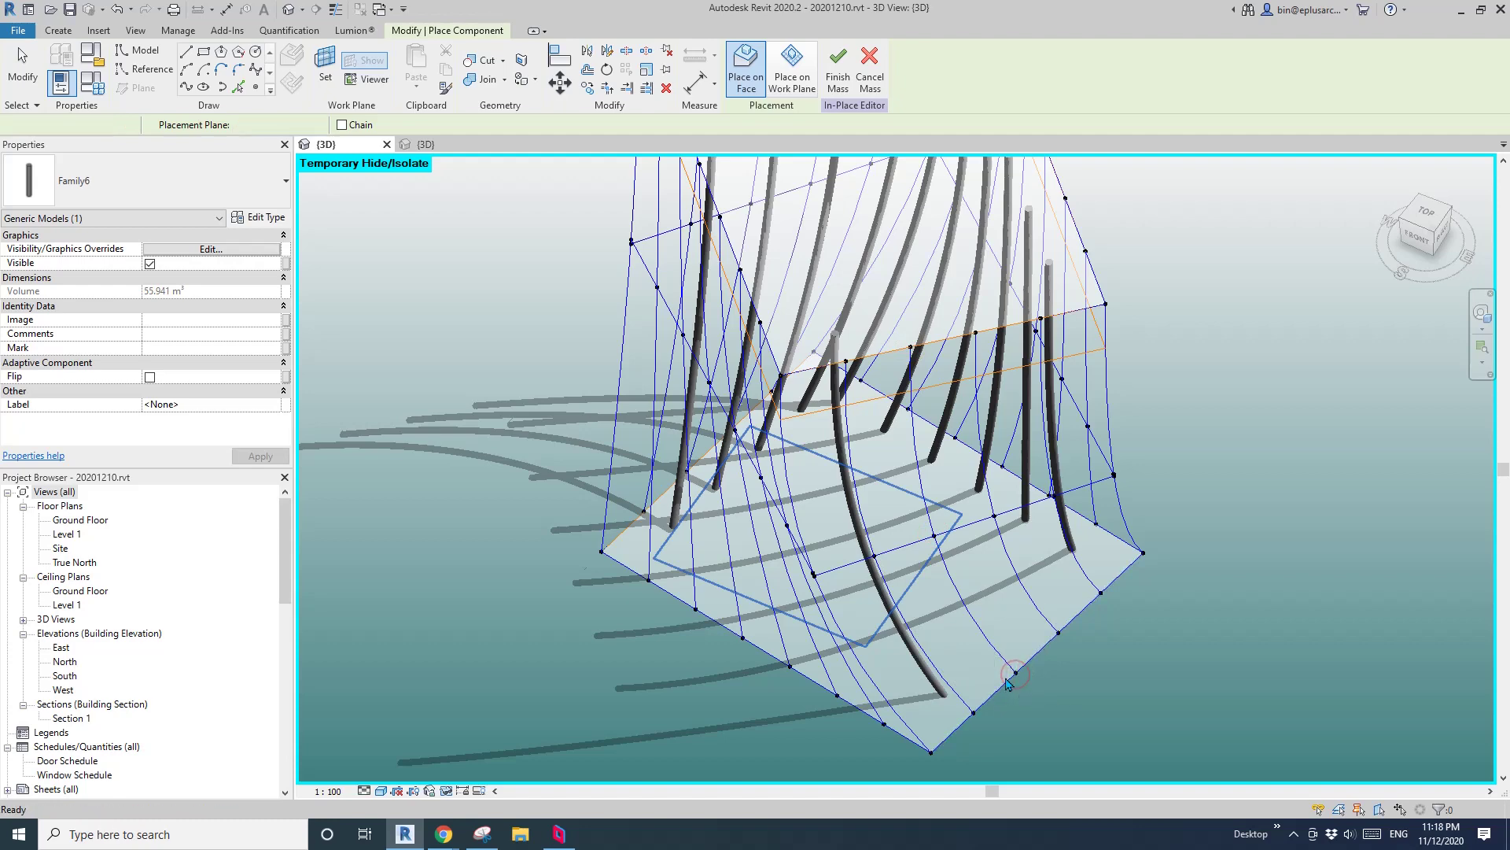
key("Escape")
Repeat the new column across the right face and delete the repeated column at the front-right corner.
left_click(944, 692)
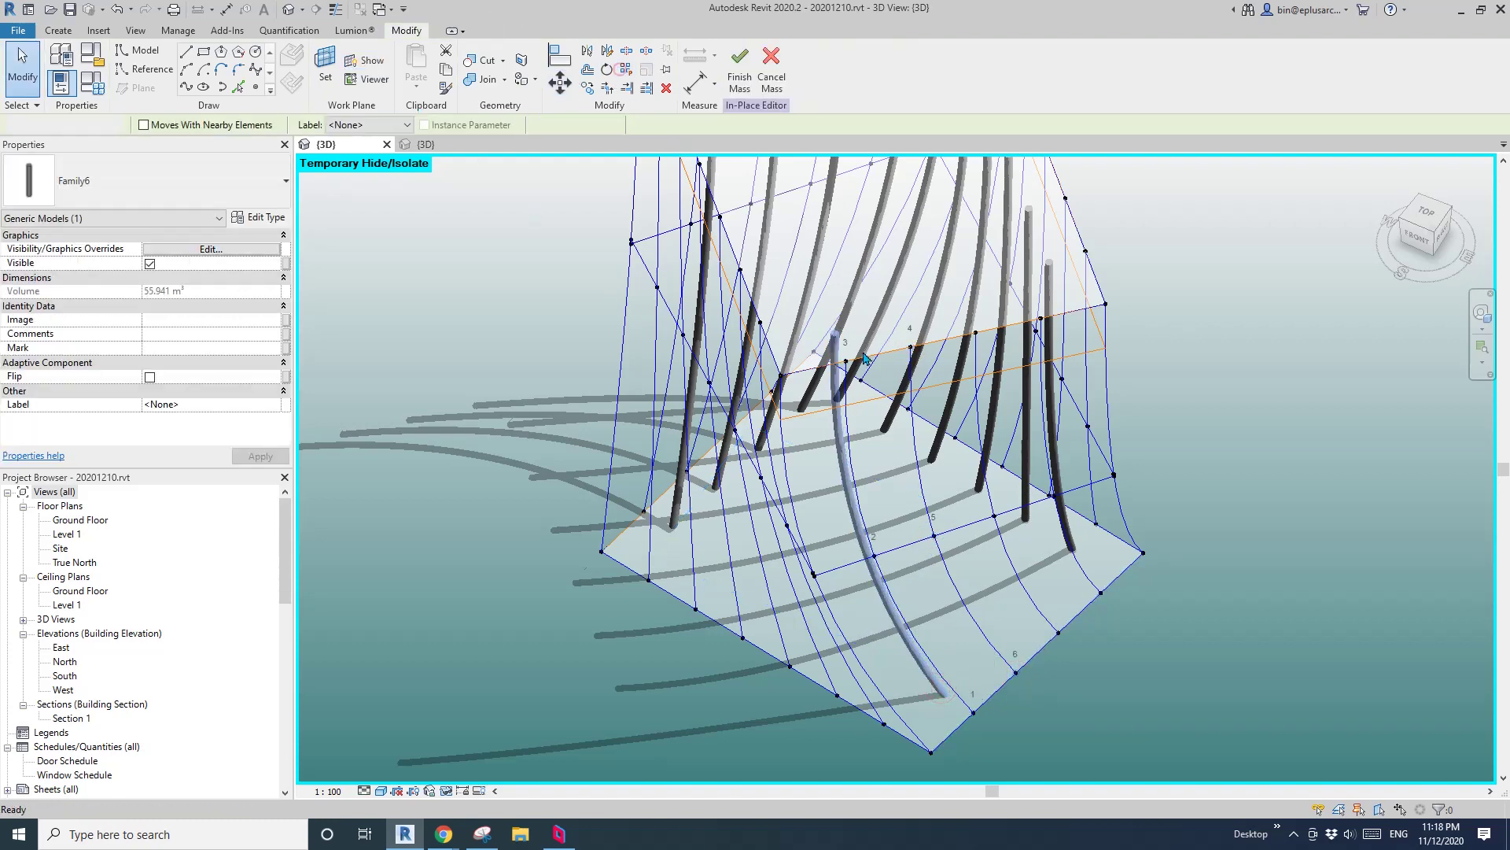
key("Tab")
left_click(903, 736)
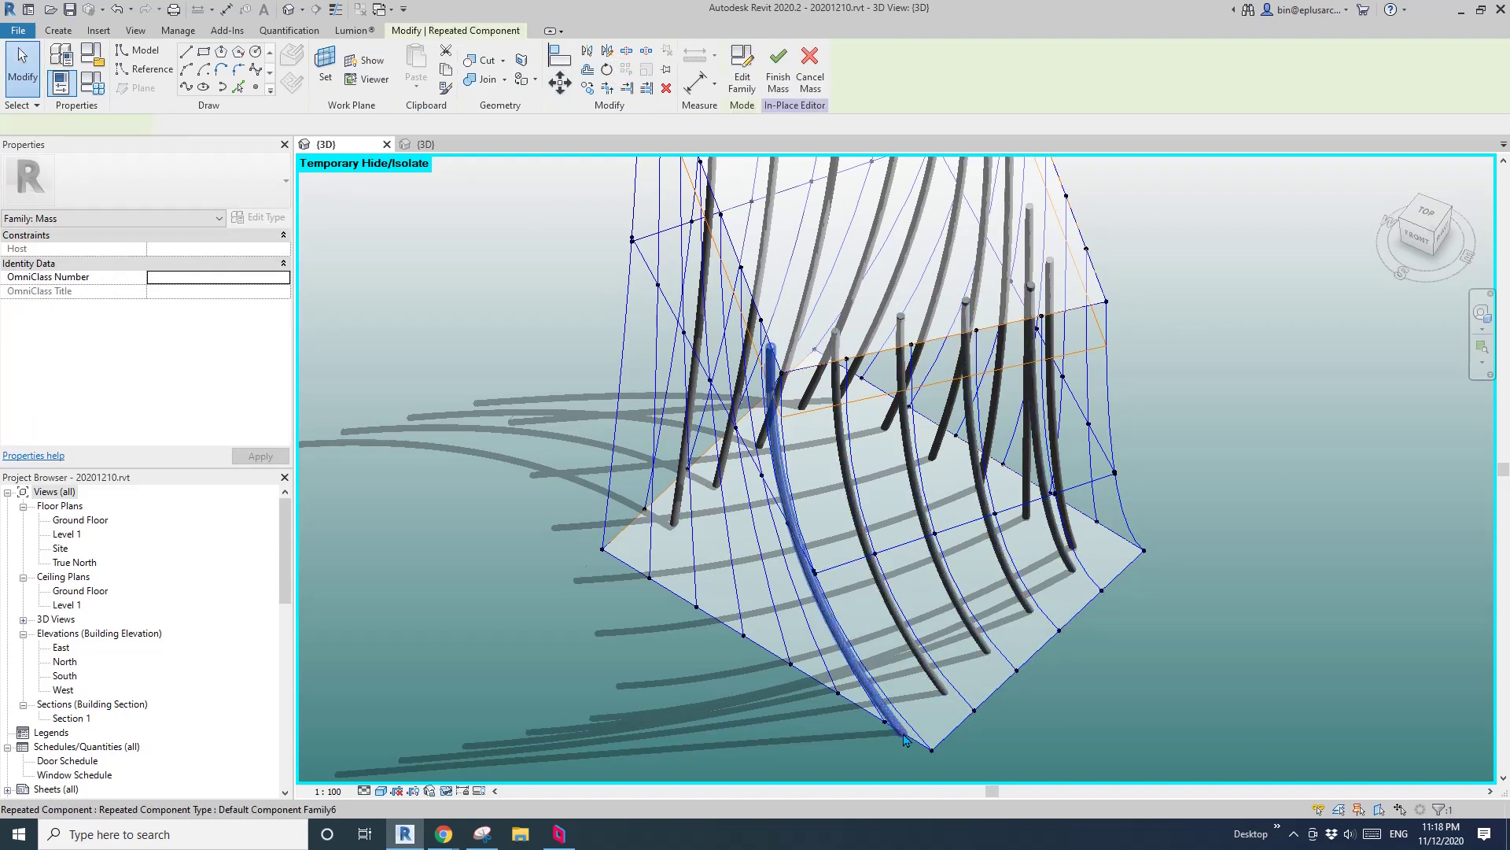
key("Delete")
Place a Family6 column on the front face, starting beside the front-left corner, up the first interior grid line and down the second.
middle_click_drag(1086, 681, 929, 618, "shift")
left_click(58, 30)
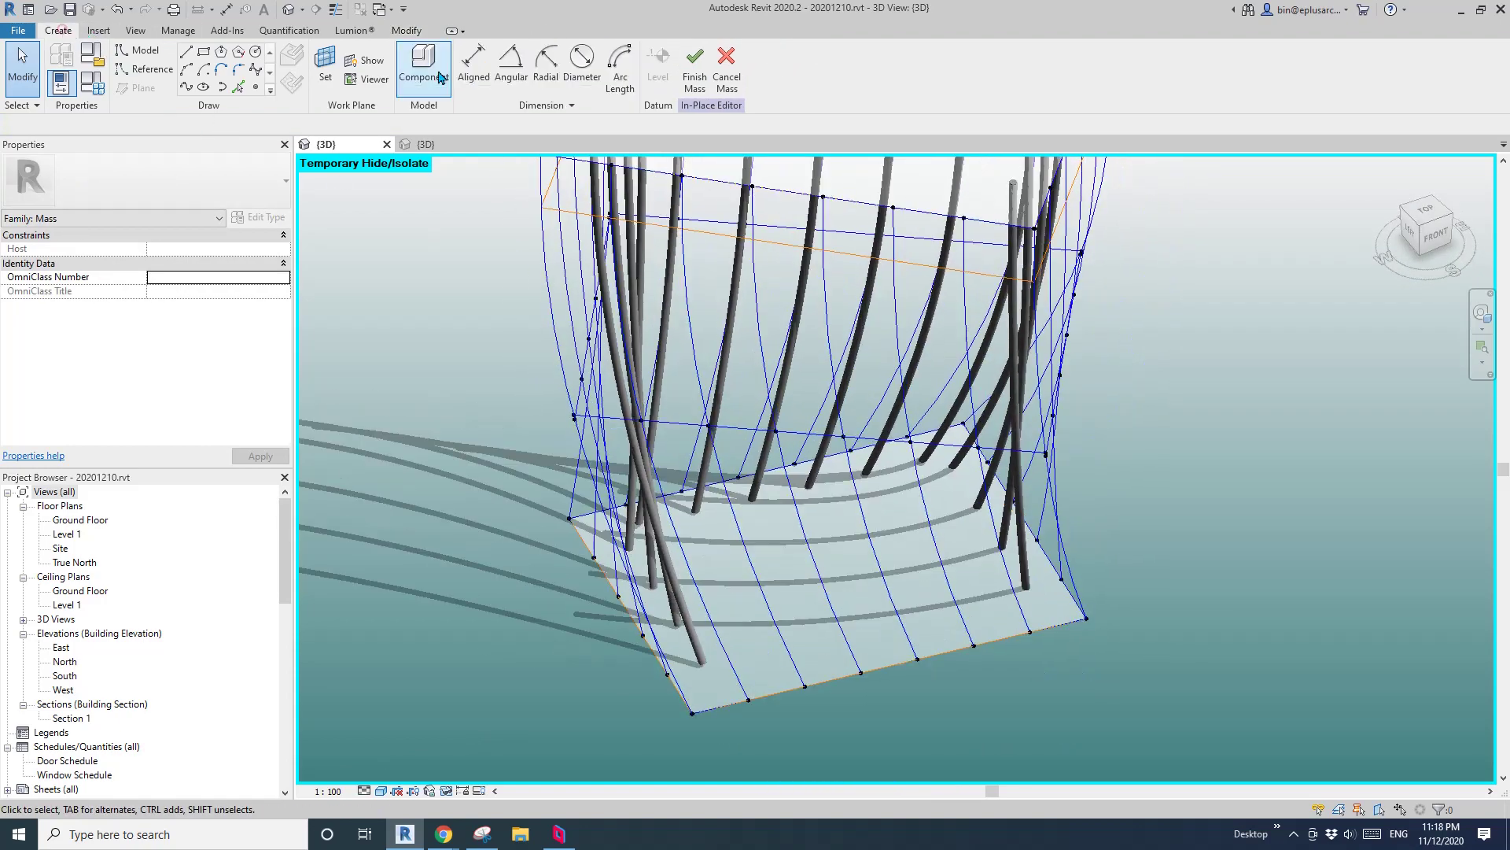
left_click(418, 65)
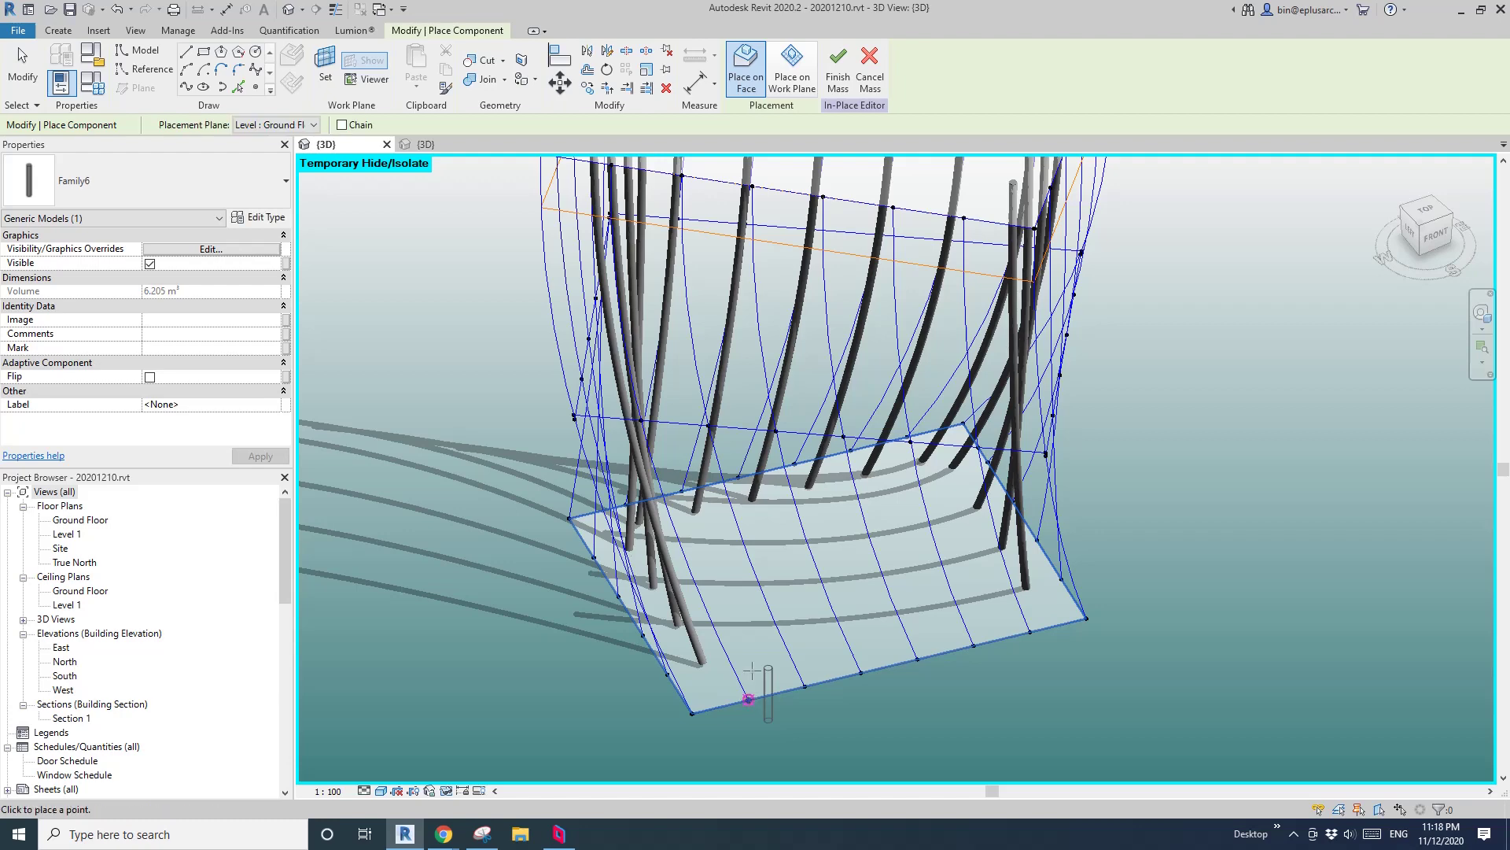
left_click(751, 670)
middle_click_drag(752, 670, 812, 658, "shift")
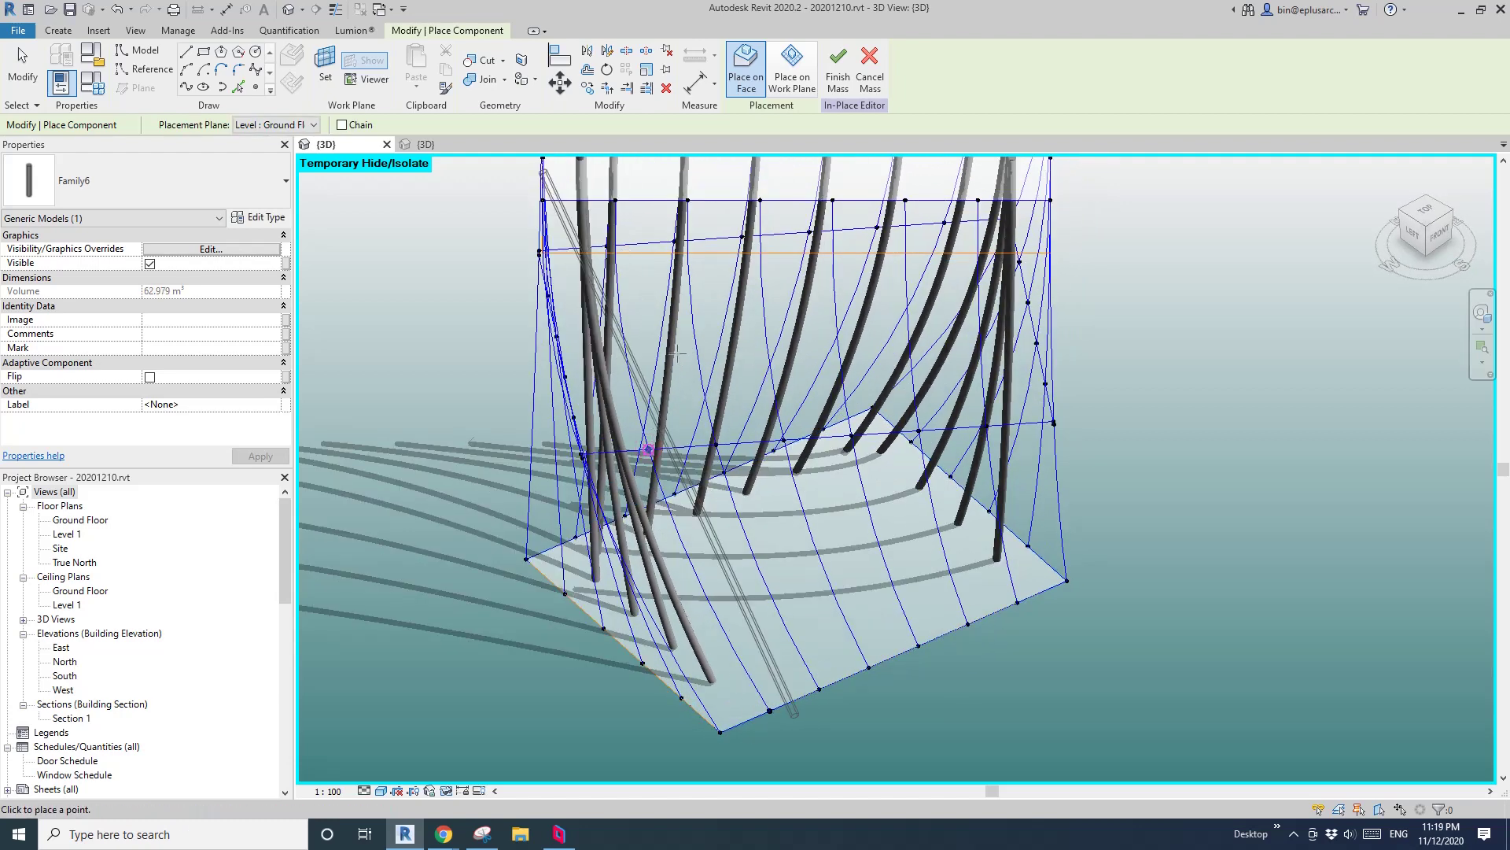
key("Escape")
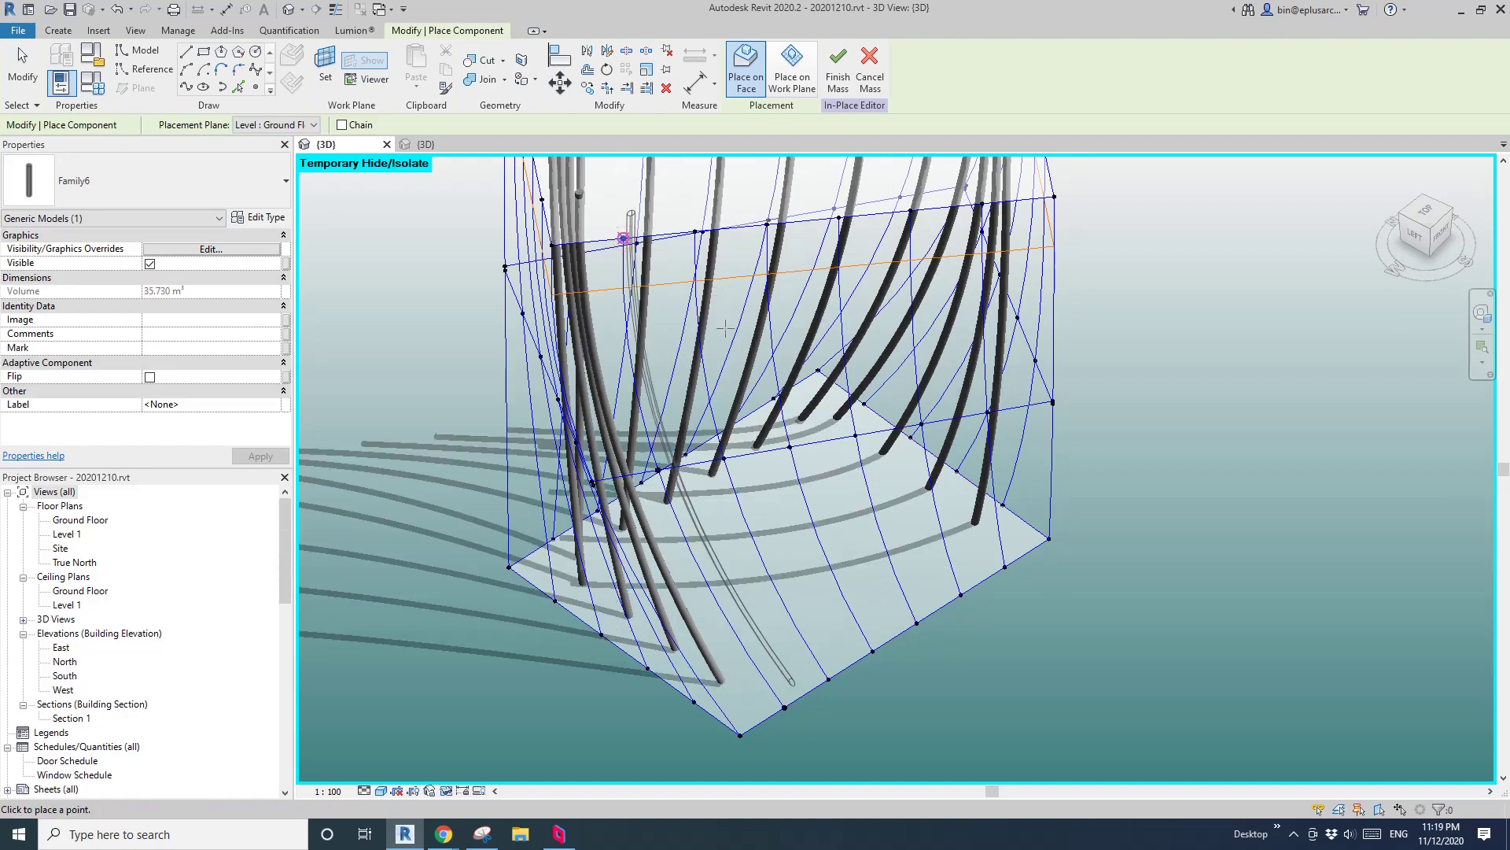
middle_click_drag(725, 328, 728, 425, "shift")
left_click(692, 275)
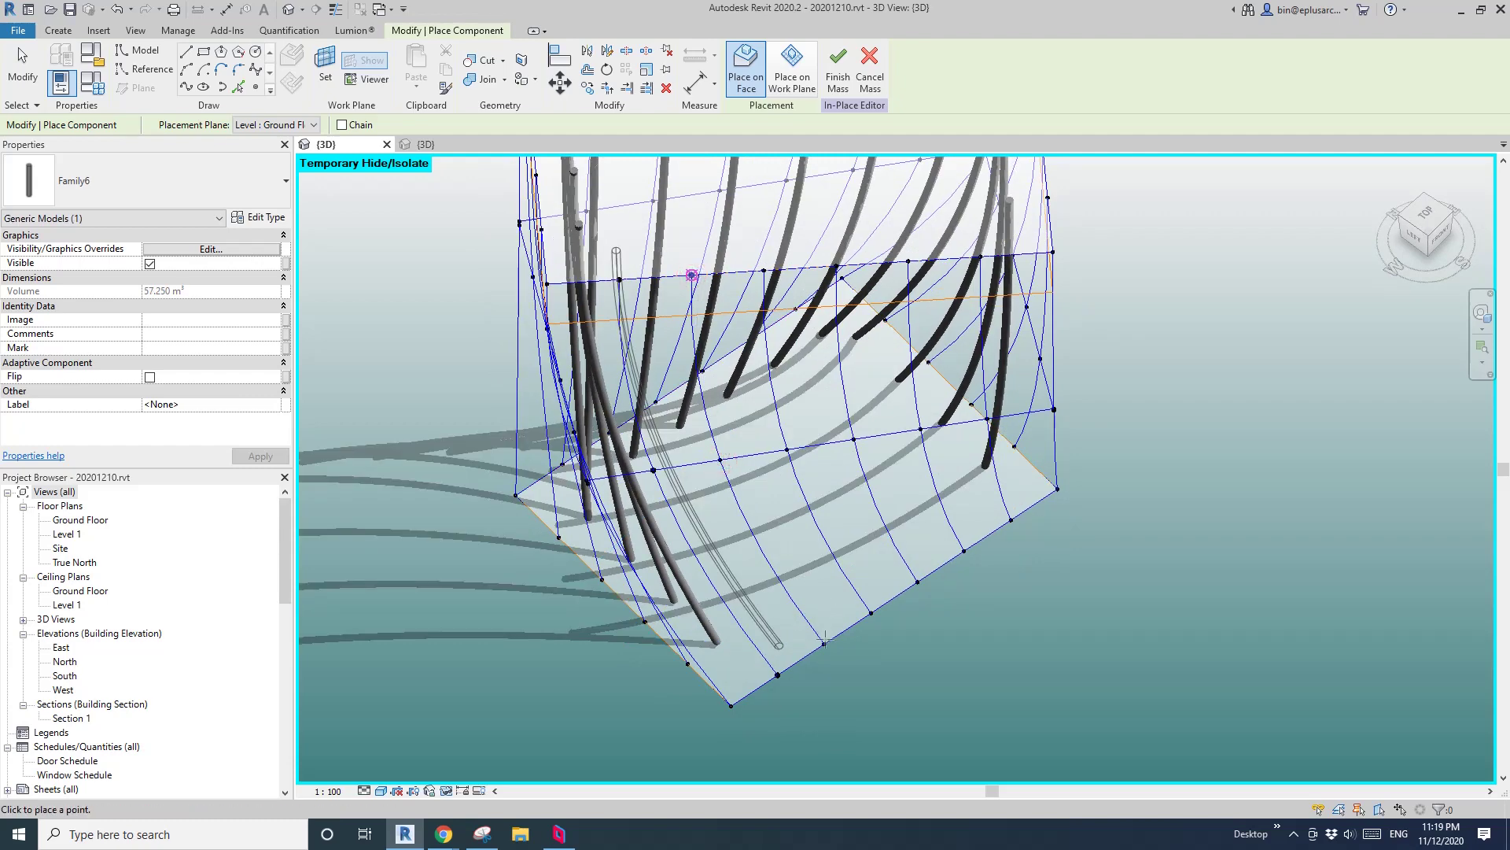
key("Escape")
key("Escape")
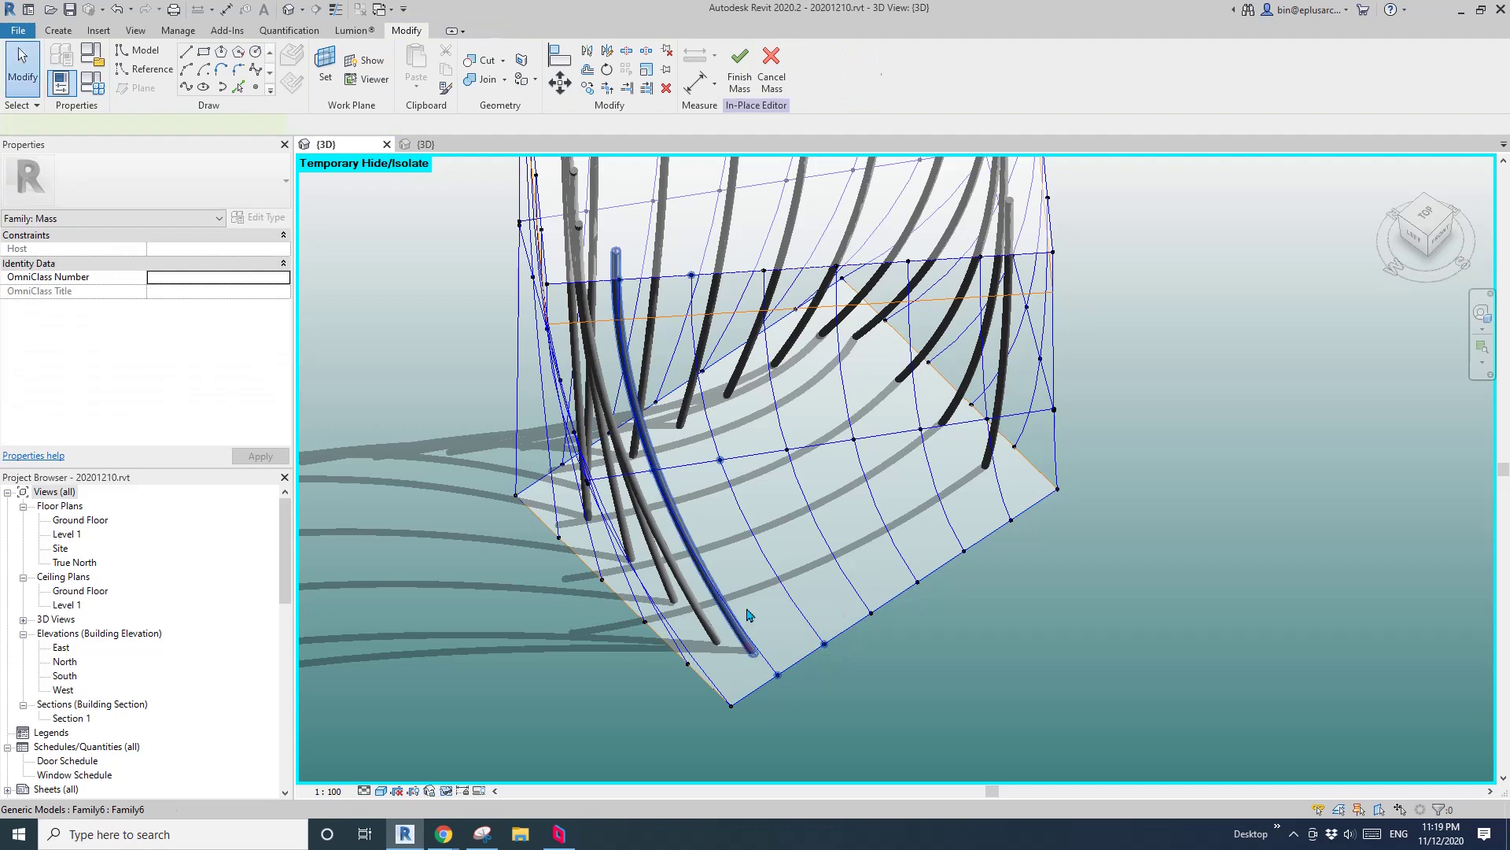
Repeat the new column across the front face and delete the repeated column at the front-left corner.
left_click(749, 615)
left_click(627, 72)
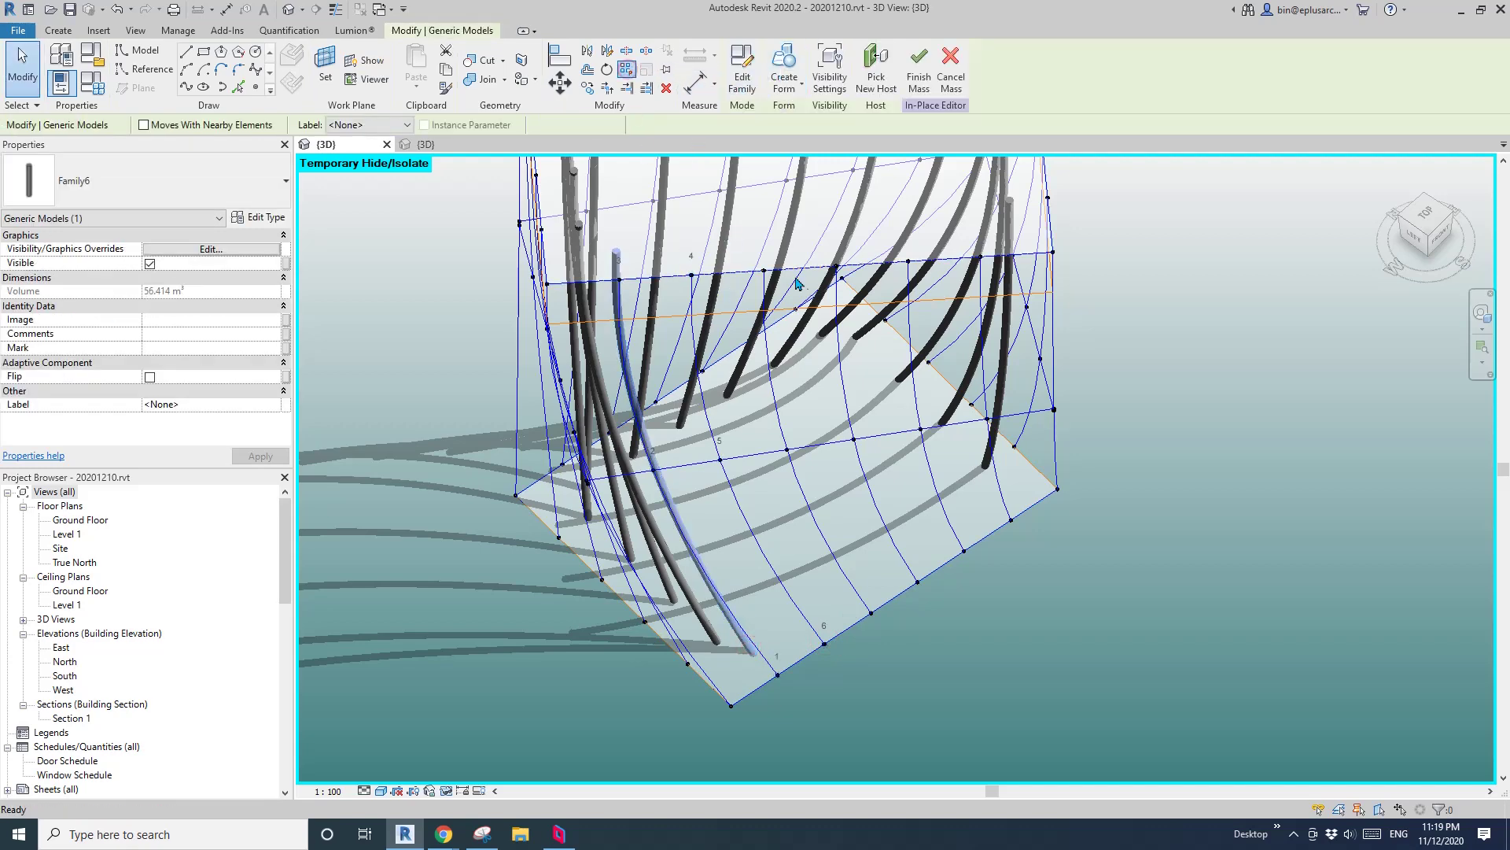
middle_click_drag(833, 391, 810, 385, "shift")
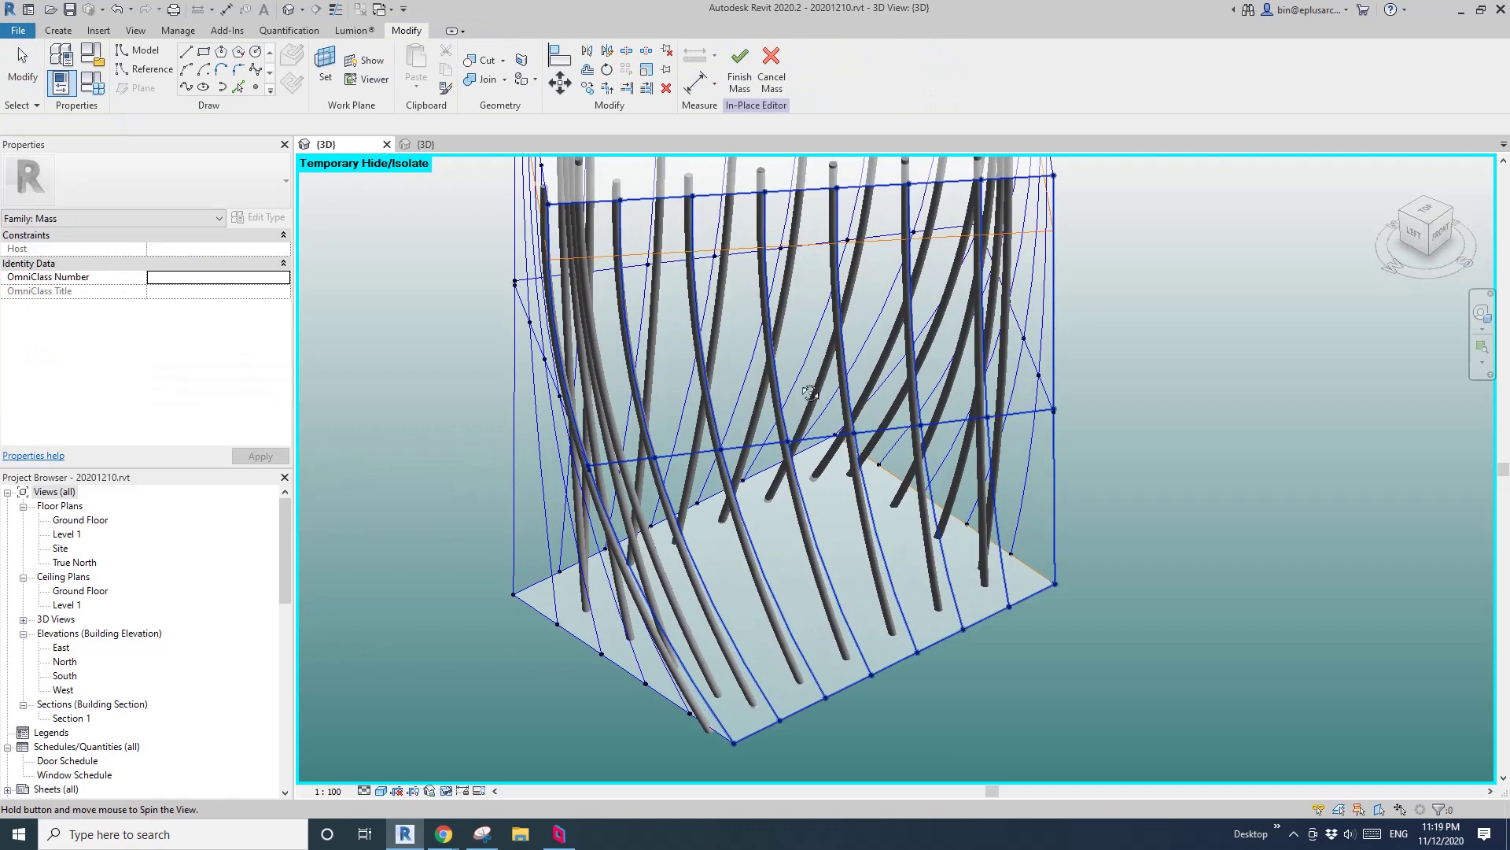
left_click(677, 728)
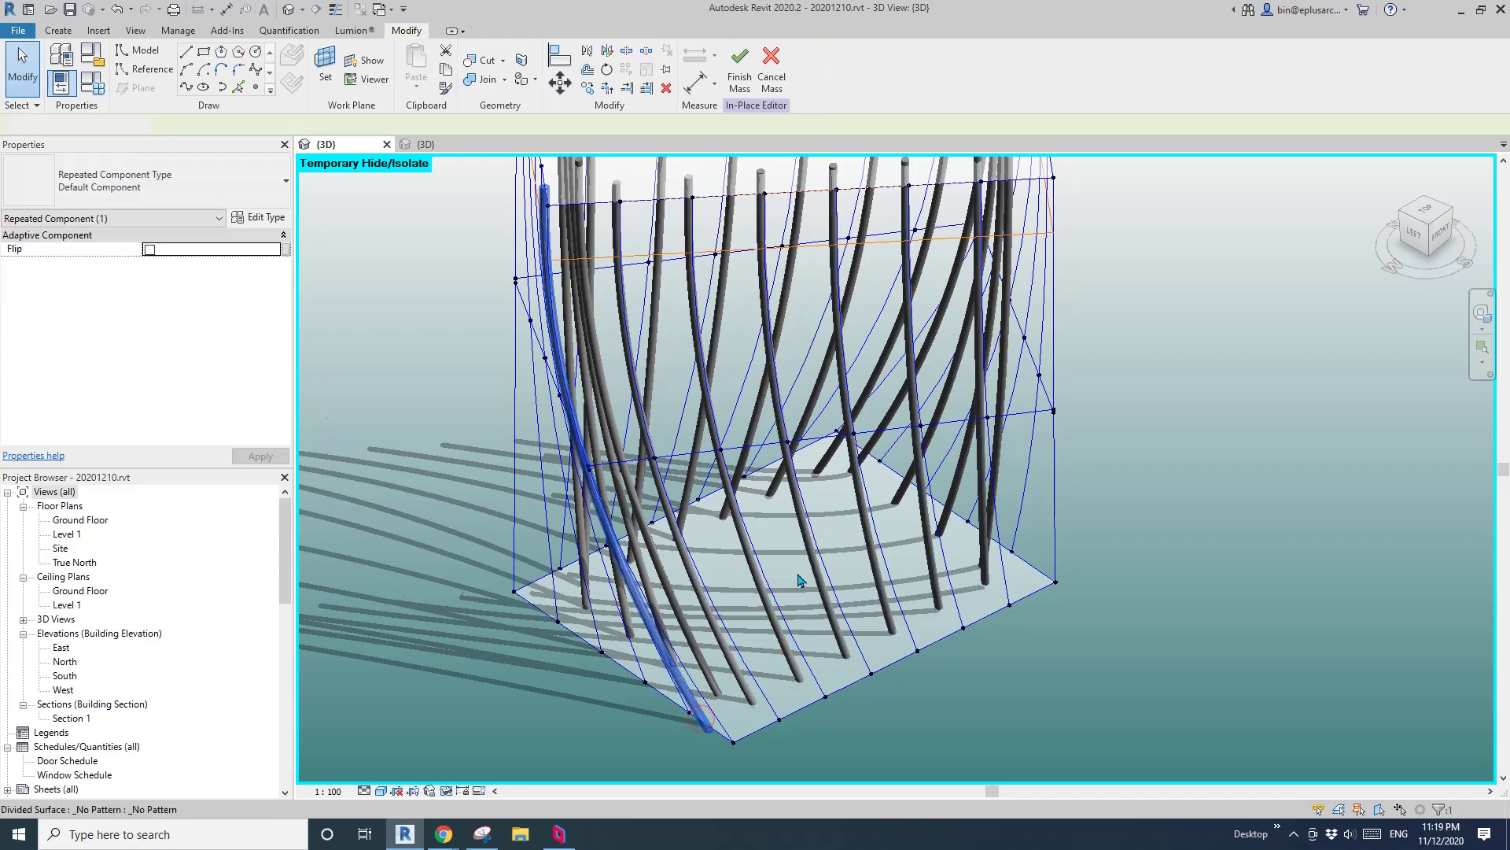
key("Escape")
middle_click_drag(799, 581, 892, 615, "shift")
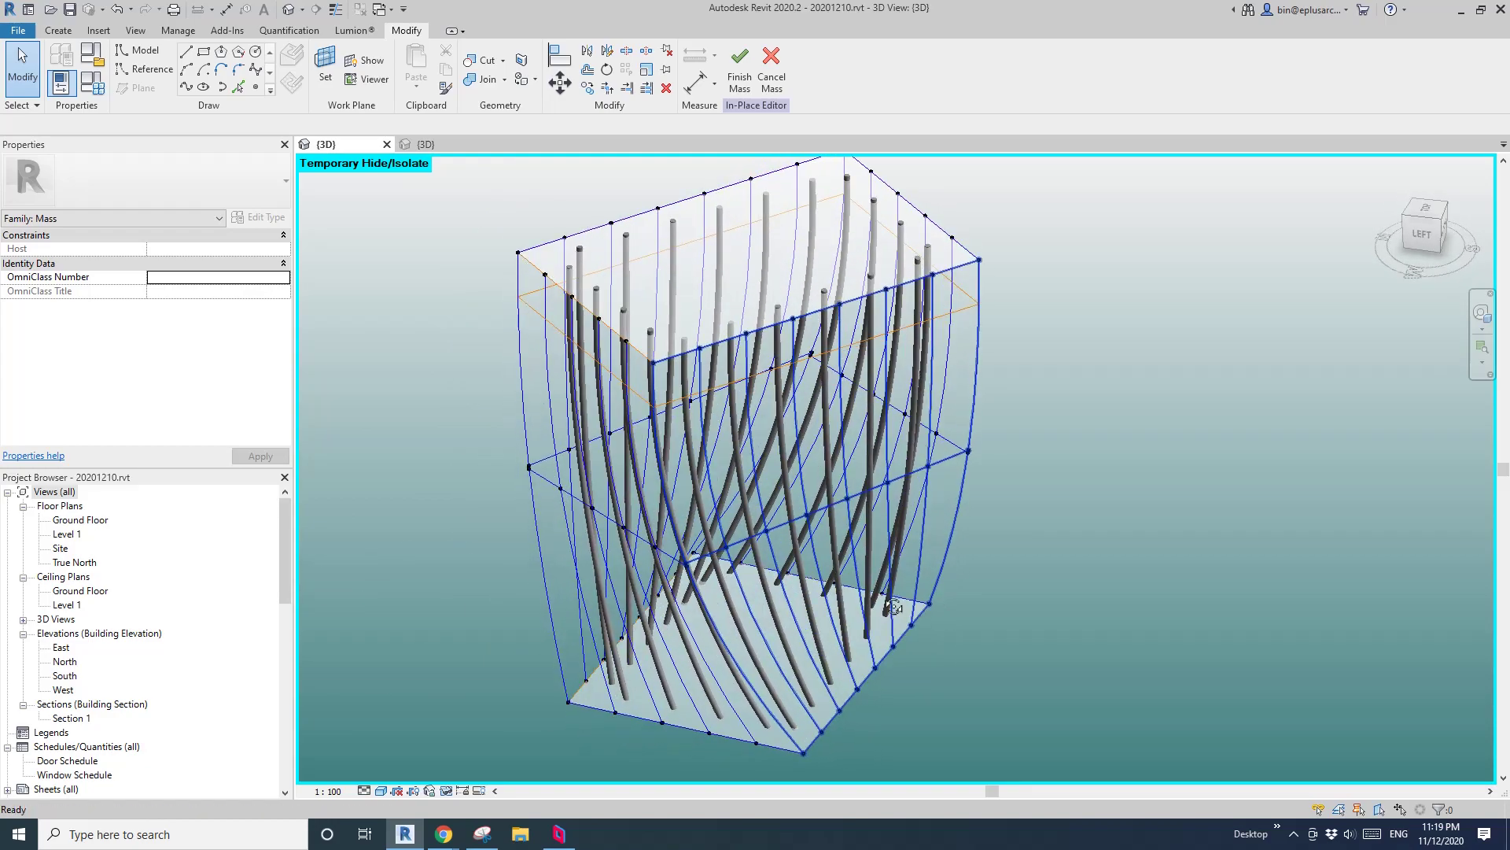
Try graphically scaling the four reference lines around the tower's top outward from their centre to test how the columns adapt.
left_click(787, 187)
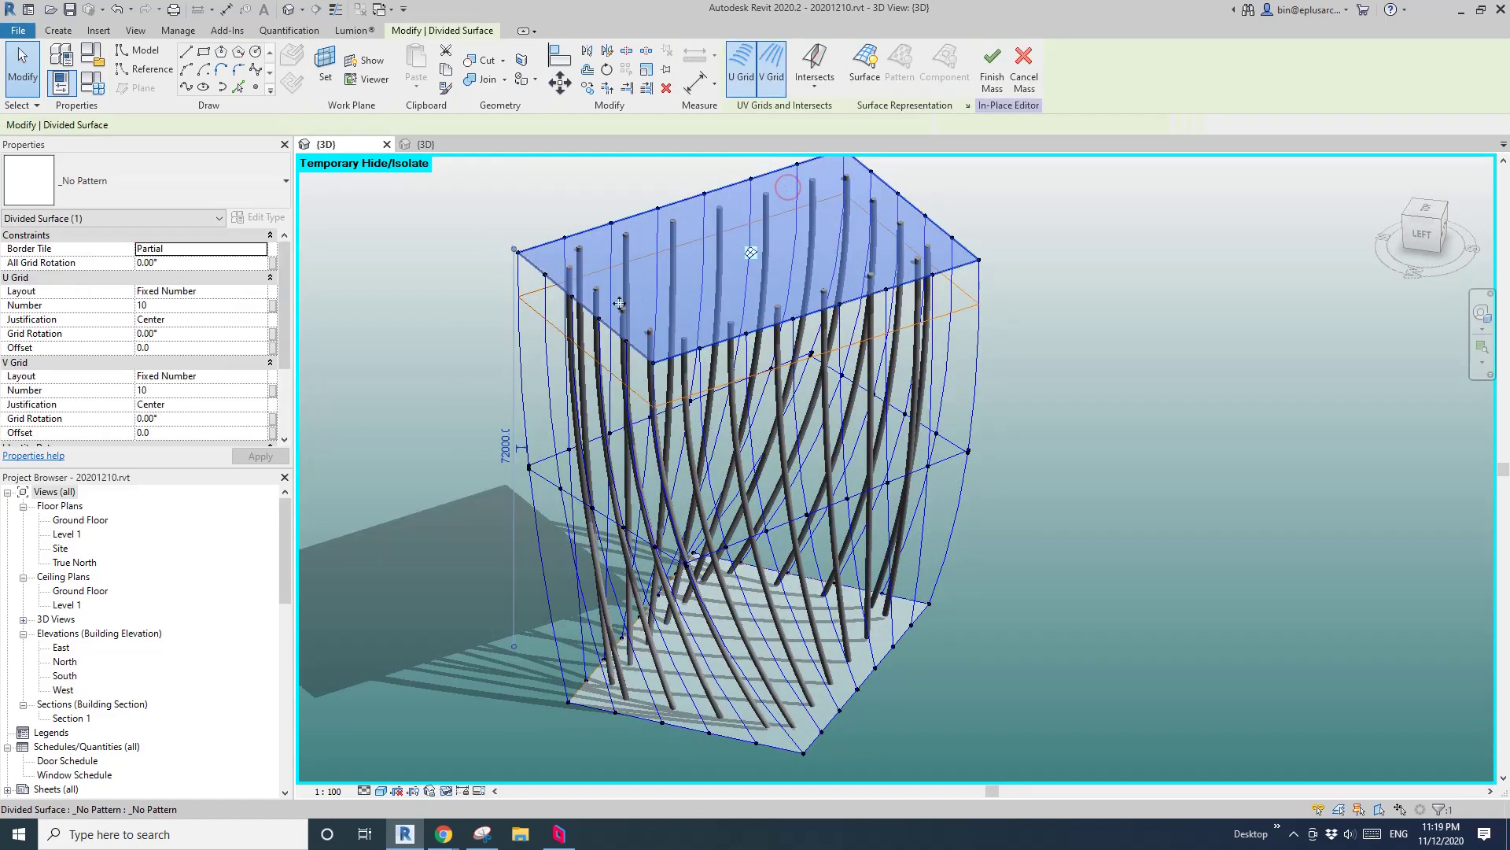
middle_click_drag(702, 309, 748, 307)
left_click(565, 267)
middle_click_drag(565, 267, 573, 314)
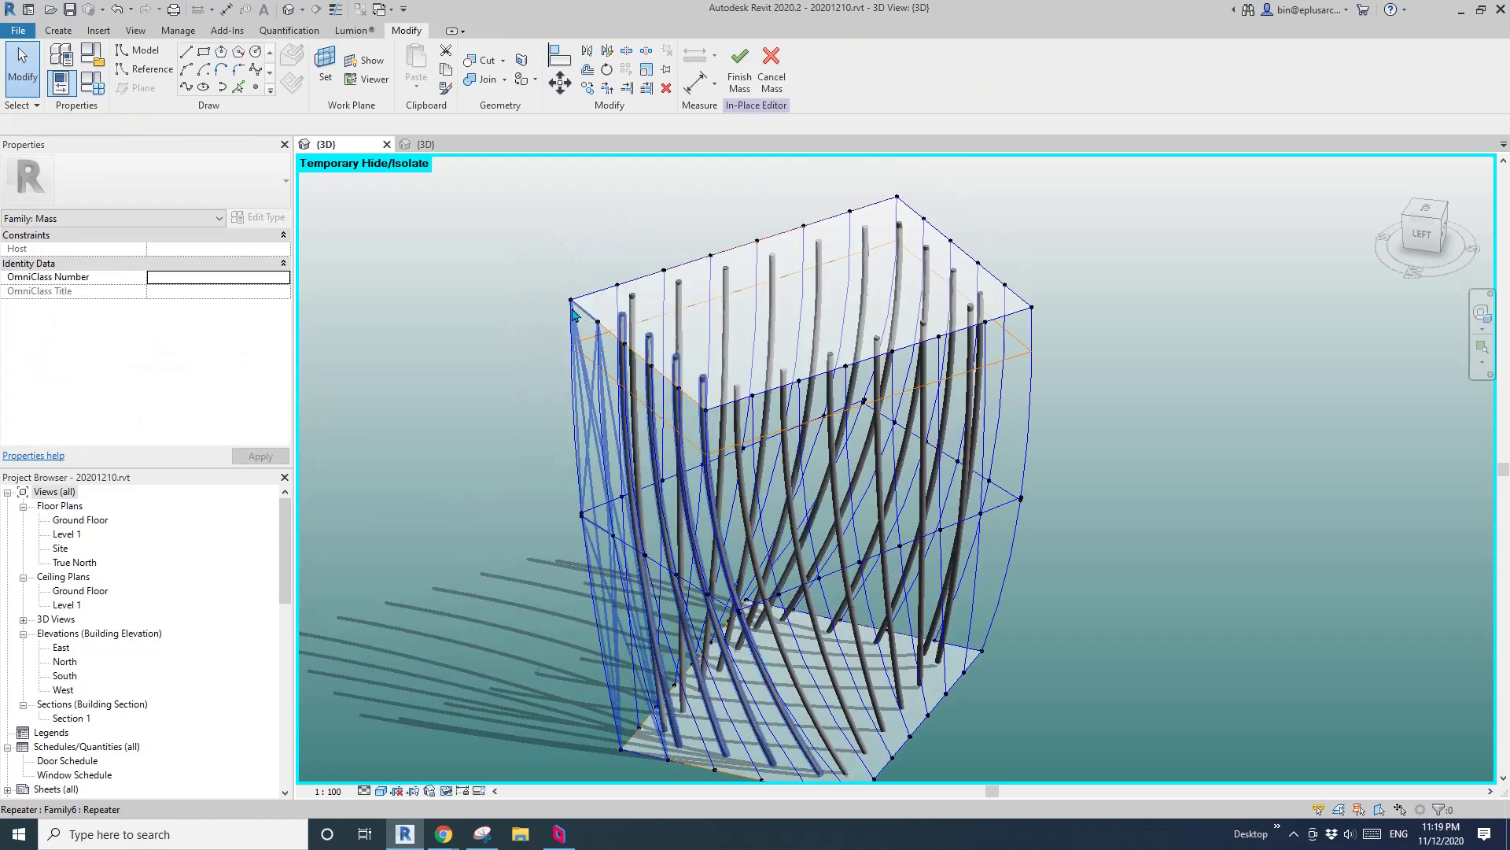
left_click(586, 320)
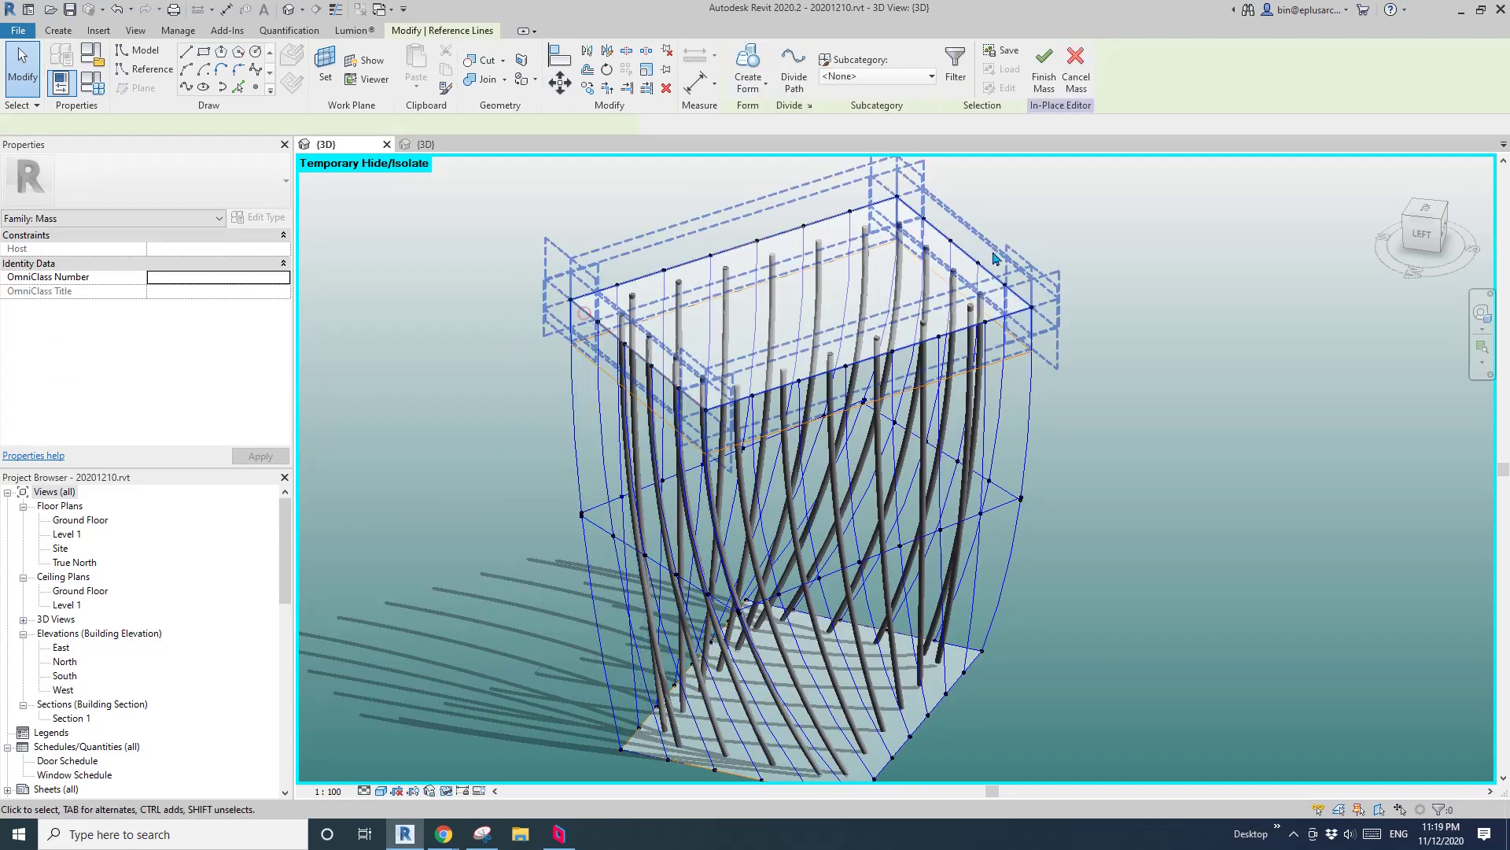
middle_click_drag(642, 345, 795, 374, "shift")
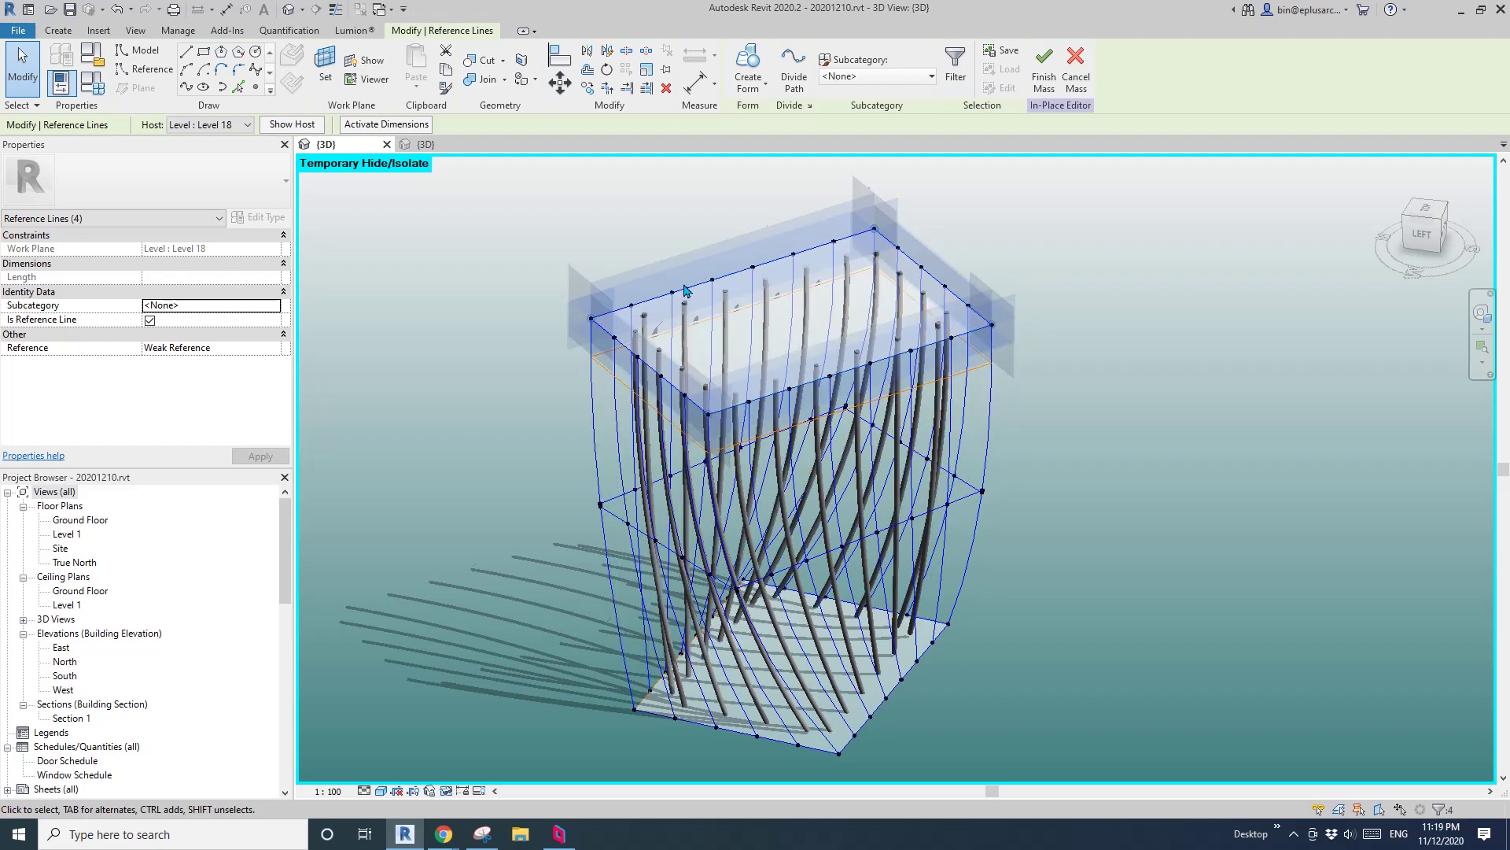
left_click(648, 71)
left_click(797, 328)
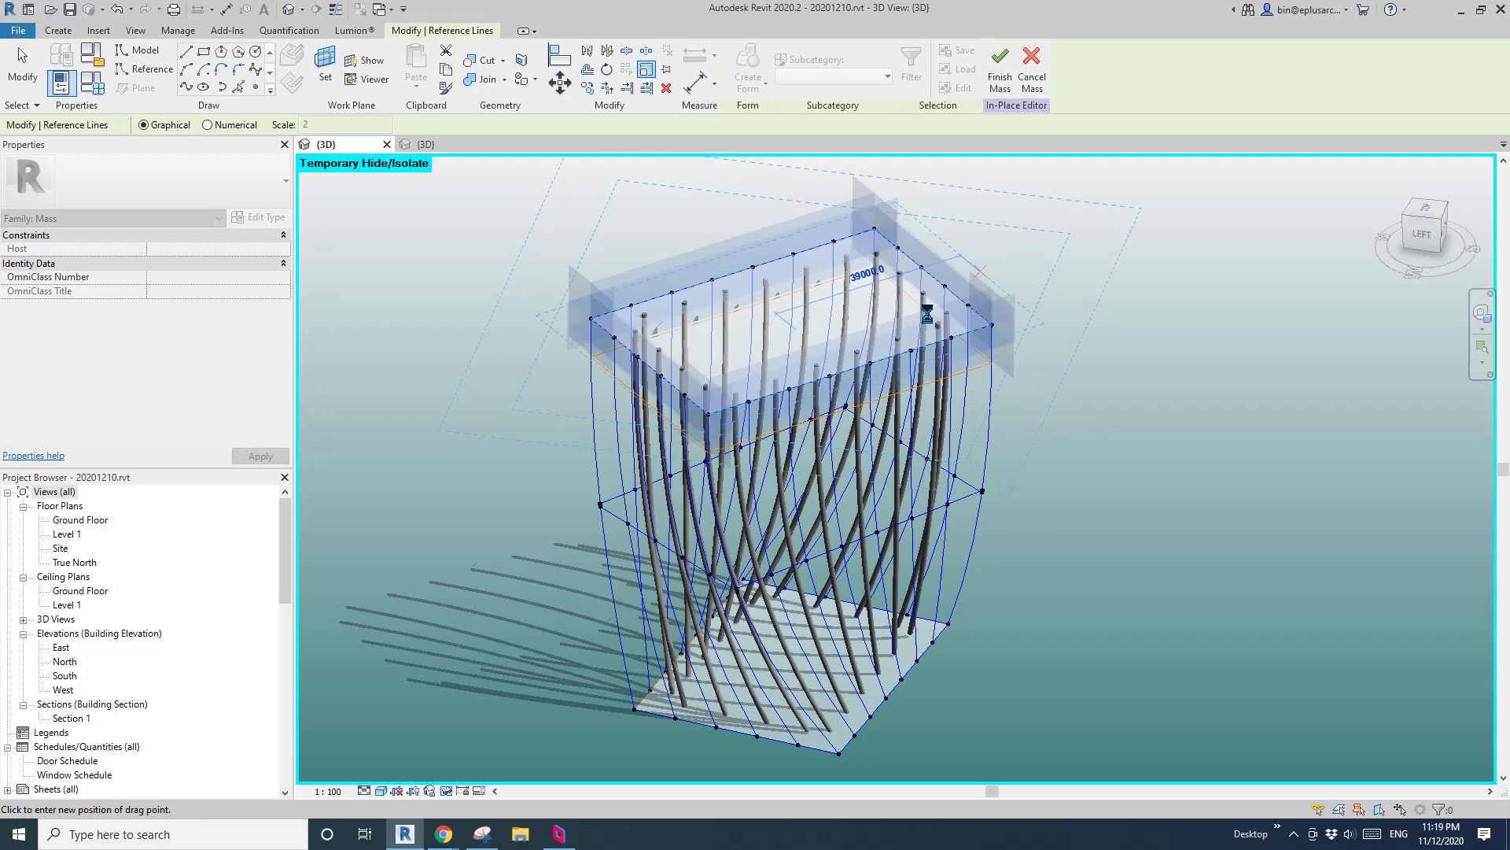
scroll(1003, 320, "down", 2)
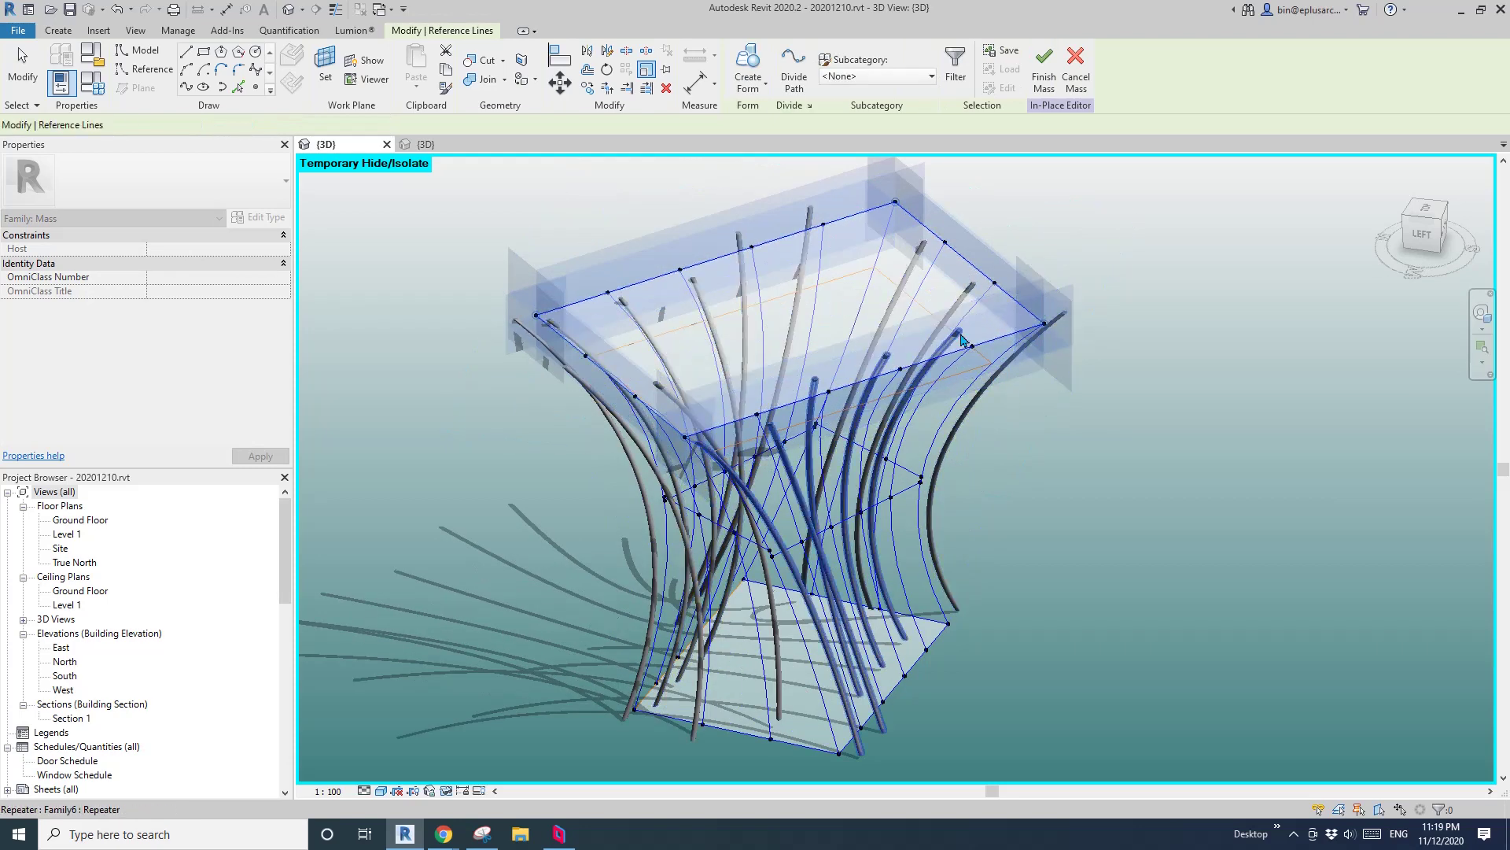
middle_click_drag(1003, 320, 860, 446, "shift")
key("Escape")
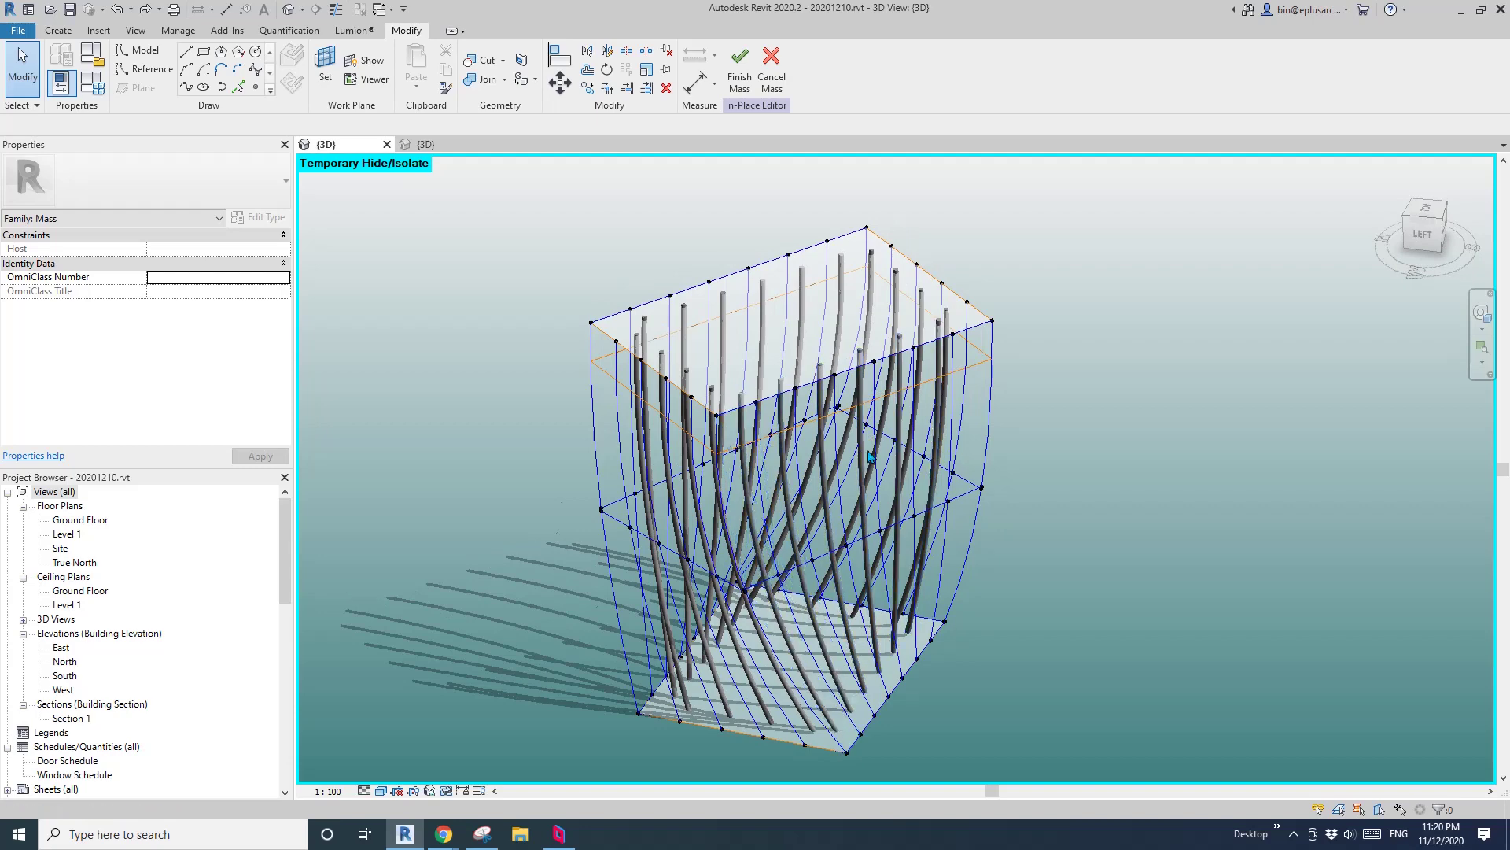
Reset the temporary hide/isolate to restore the whole tower and examine the columns against the floors and facade on all sides.
key("h")
key("r")
middle_click_drag(1084, 450, 1093, 441)
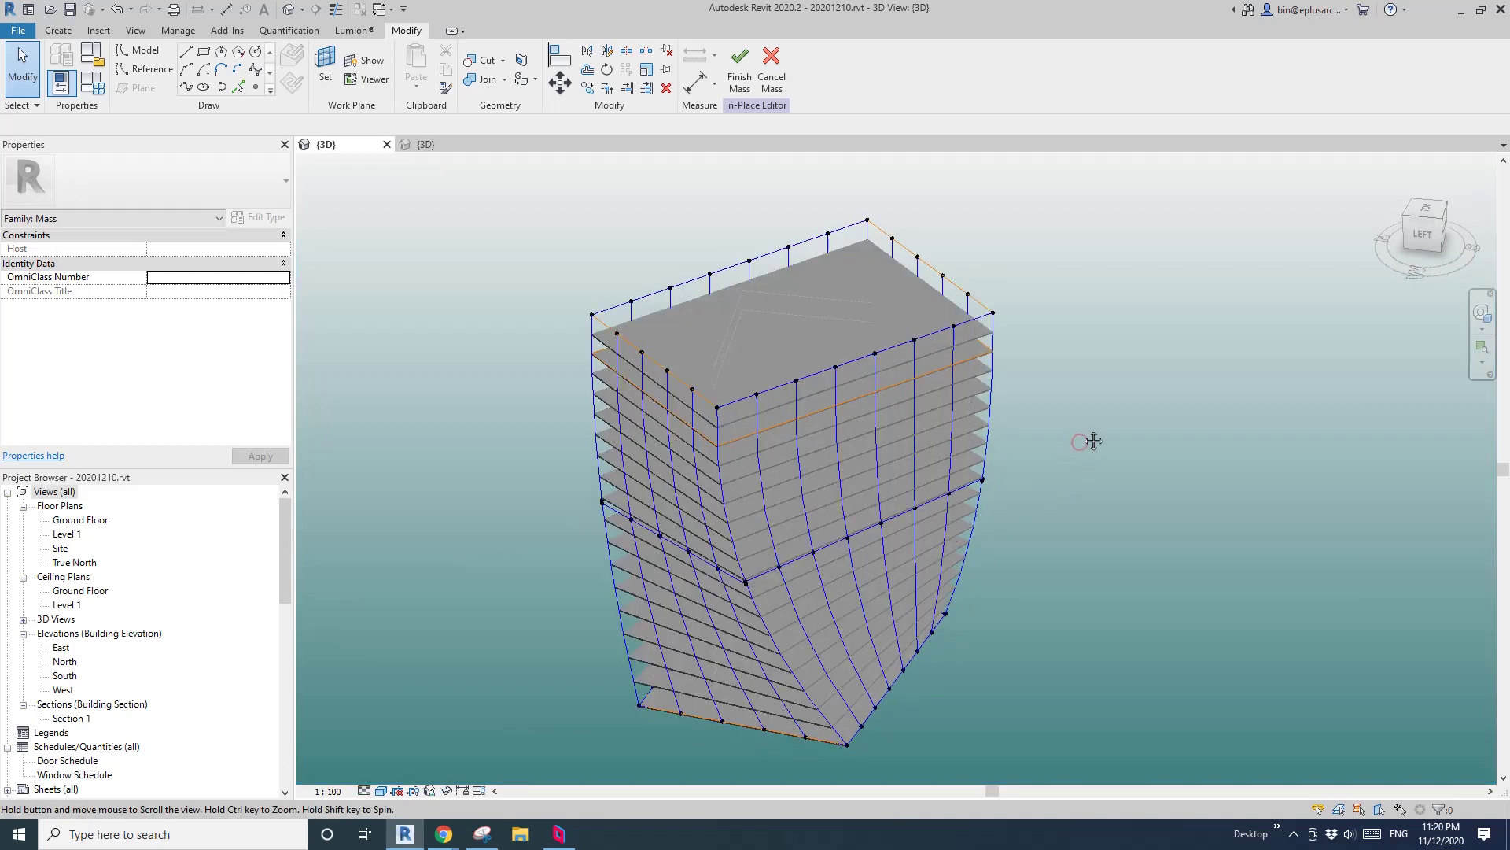
middle_click_drag(1047, 494, 1029, 386, "shift")
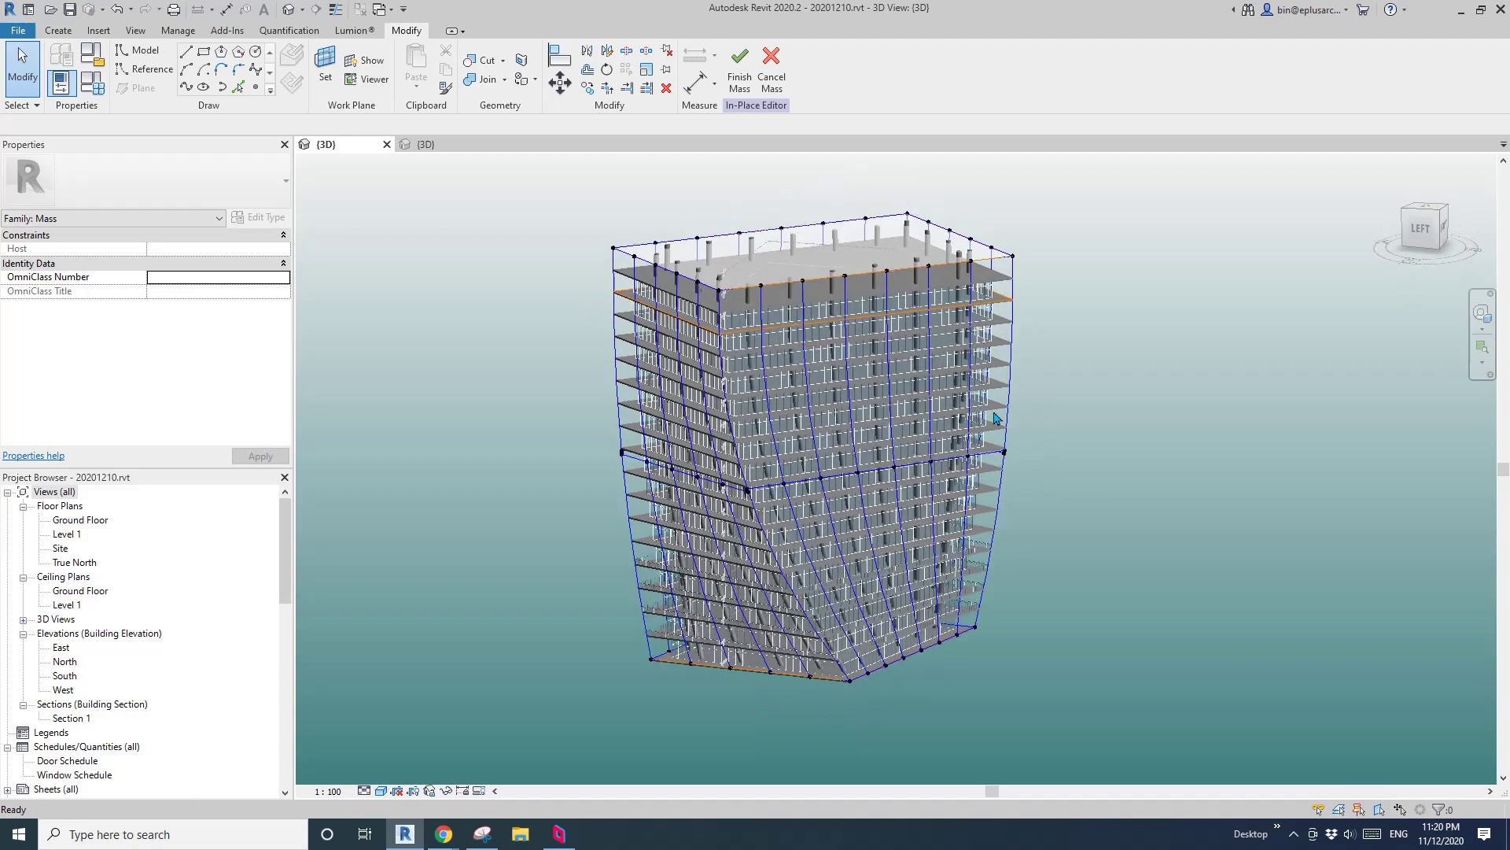
scroll(808, 500, "up", 2)
scroll(808, 500, "down", 3)
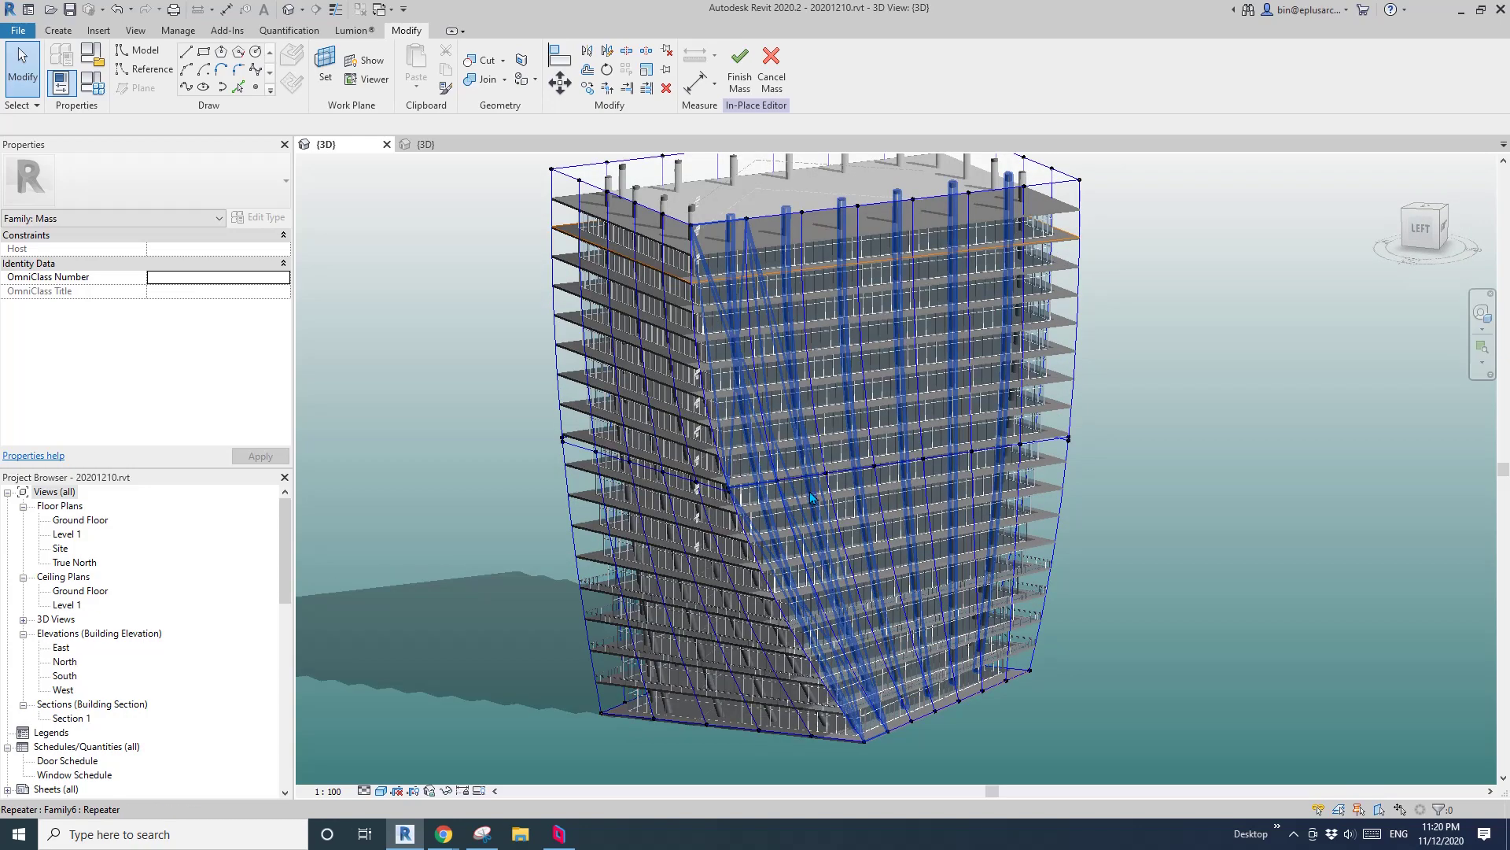
middle_click_drag(808, 500, 1055, 535, "shift")
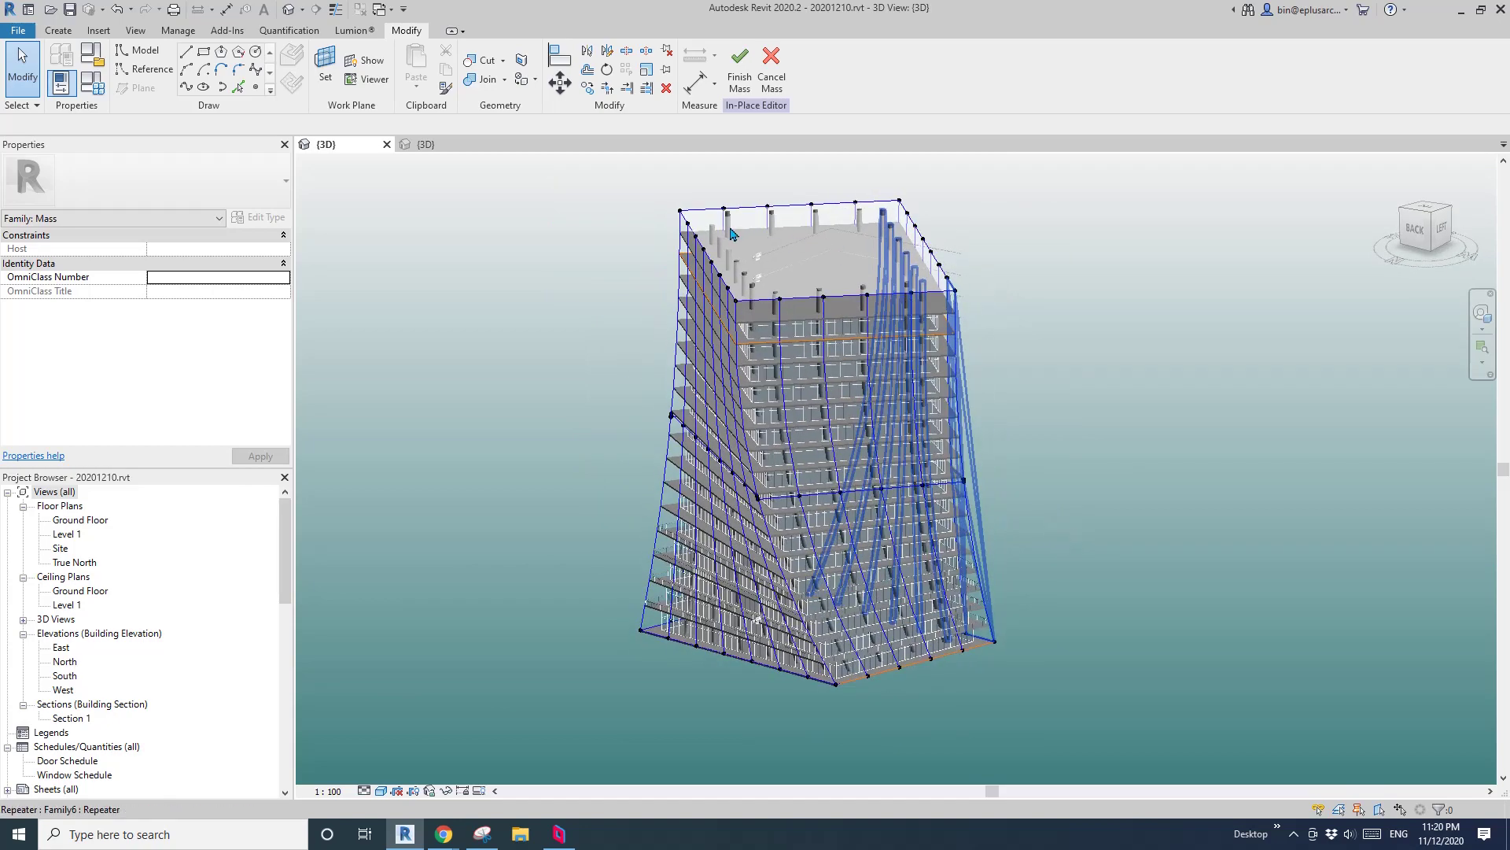
middle_click_drag(732, 233, 939, 386, "shift")
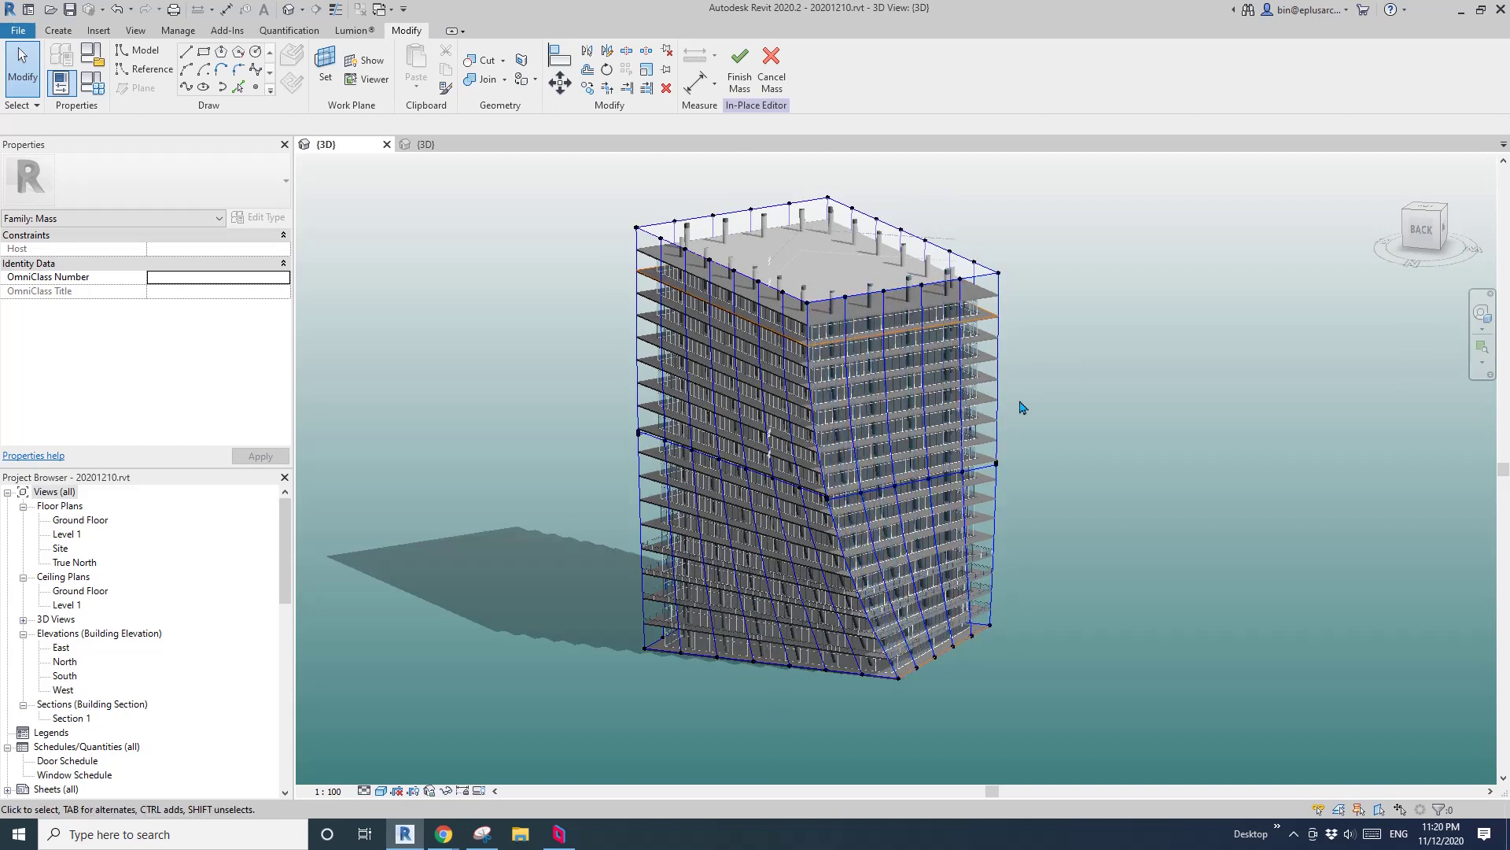
middle_click_drag(1023, 408, 983, 439, "shift")
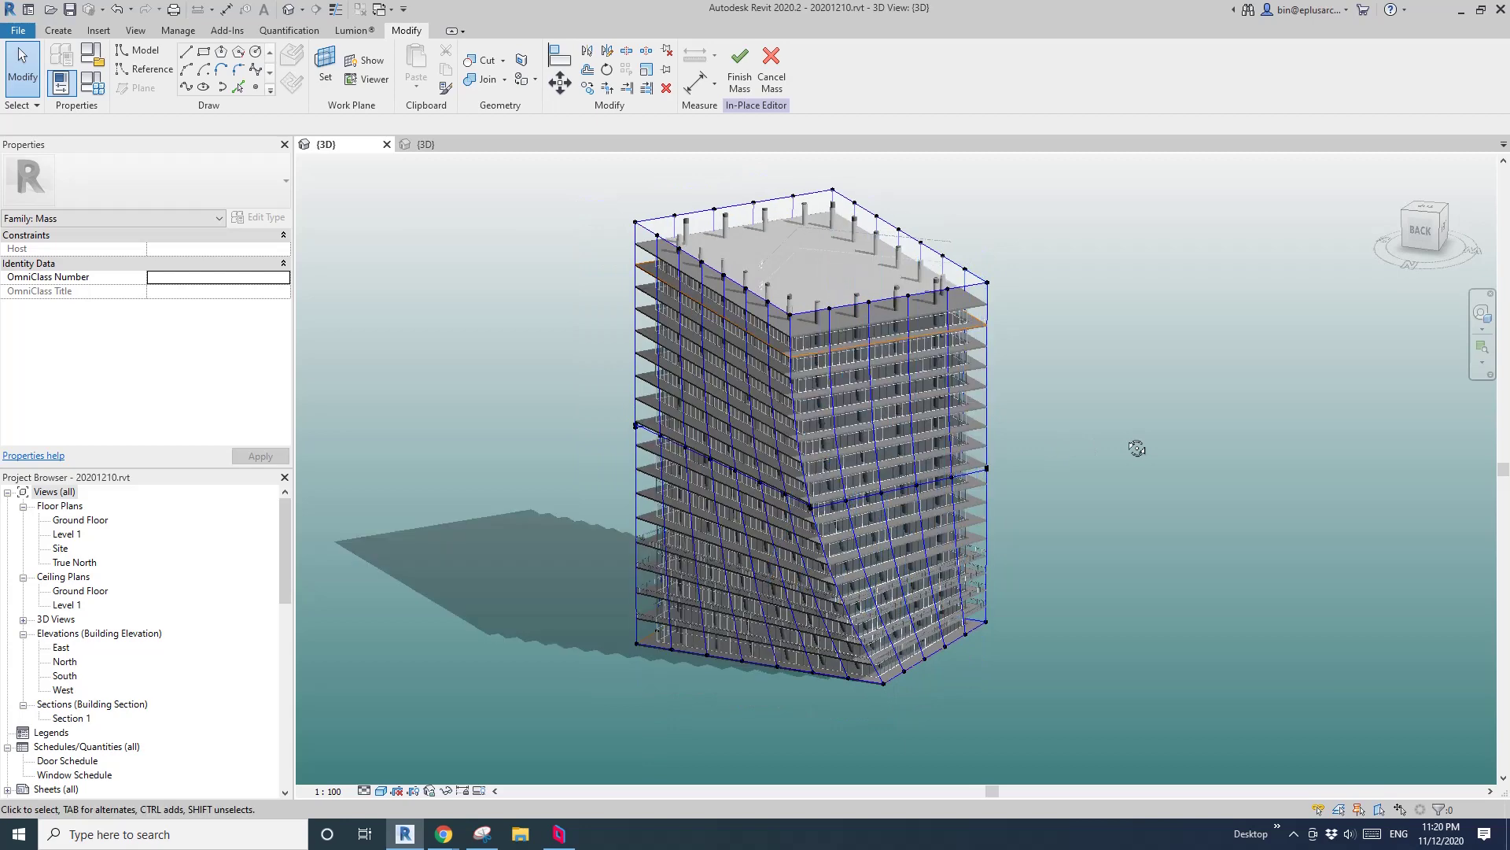